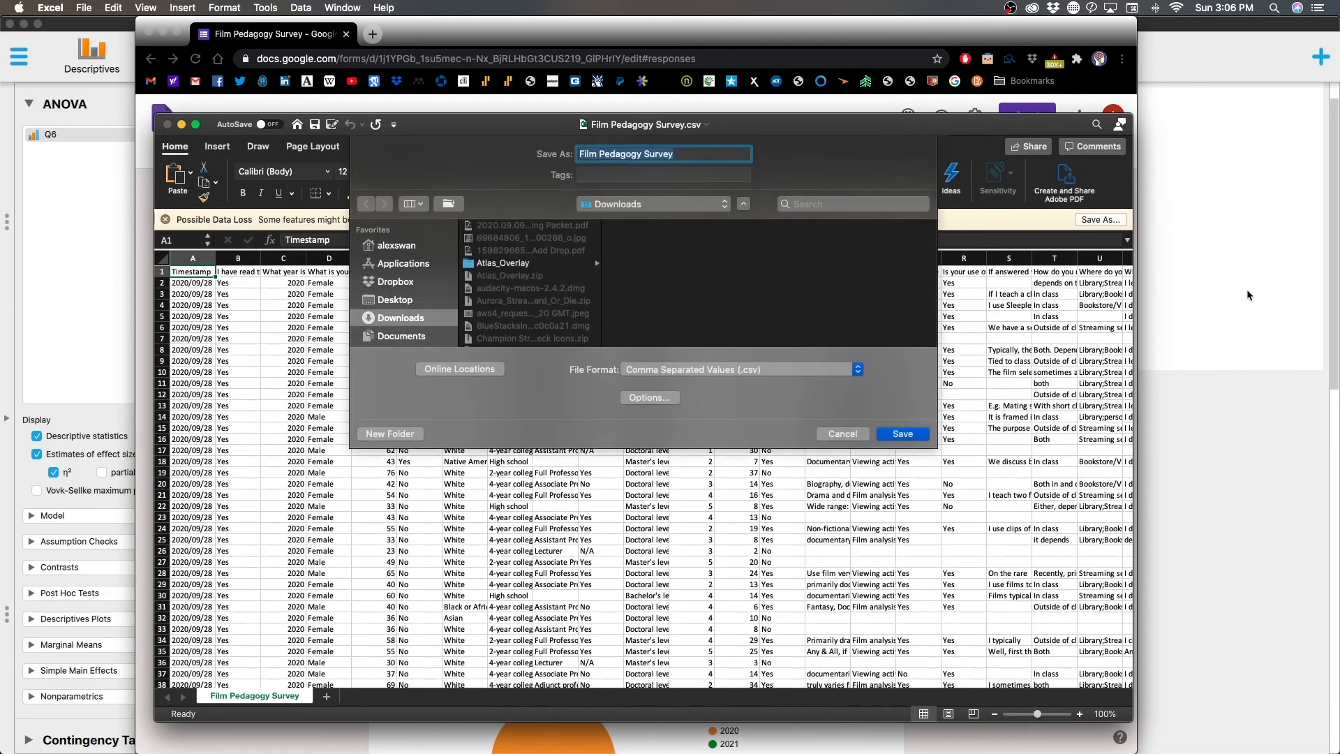
- Save the CSV as Film Pedagogy Survey_NovResults in Dropbox under Research Projects, Current Projects, Film Pedagogy Project
click(690, 155)
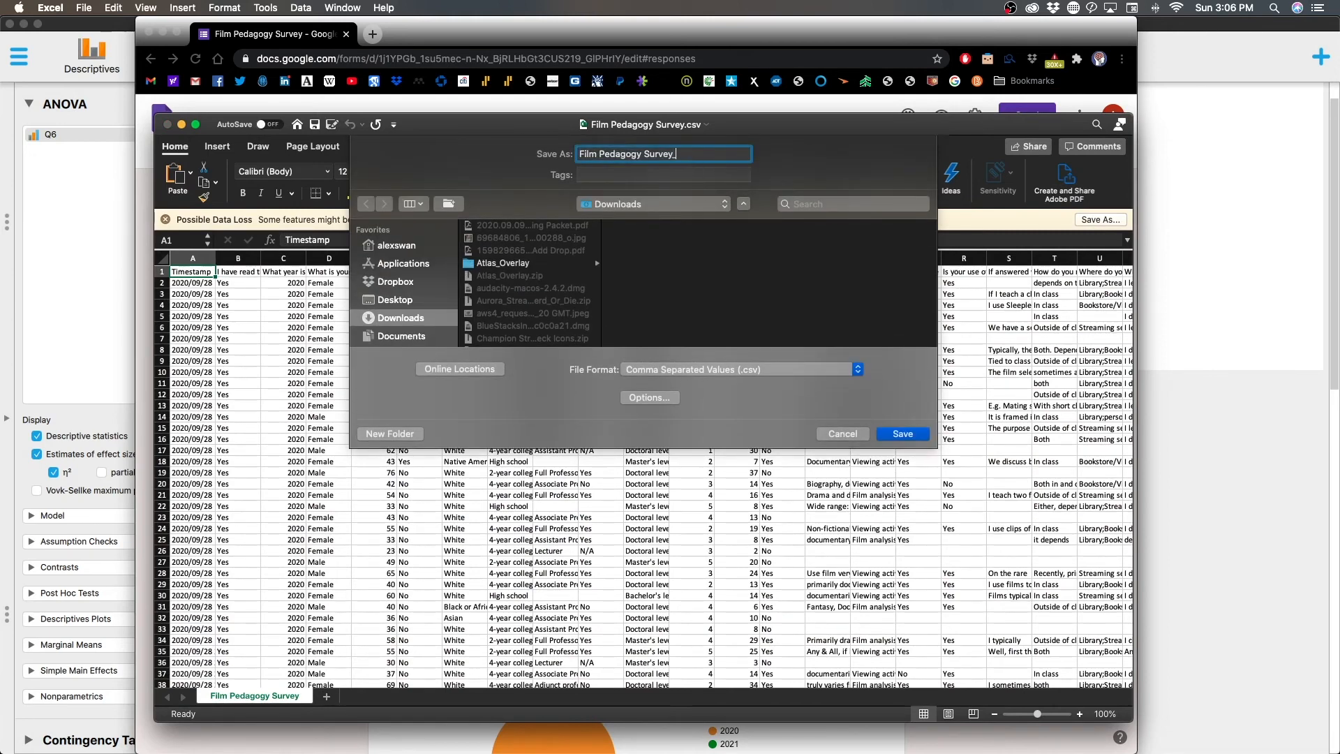
text(_BNovResu)
text(Resu)
click(409, 281)
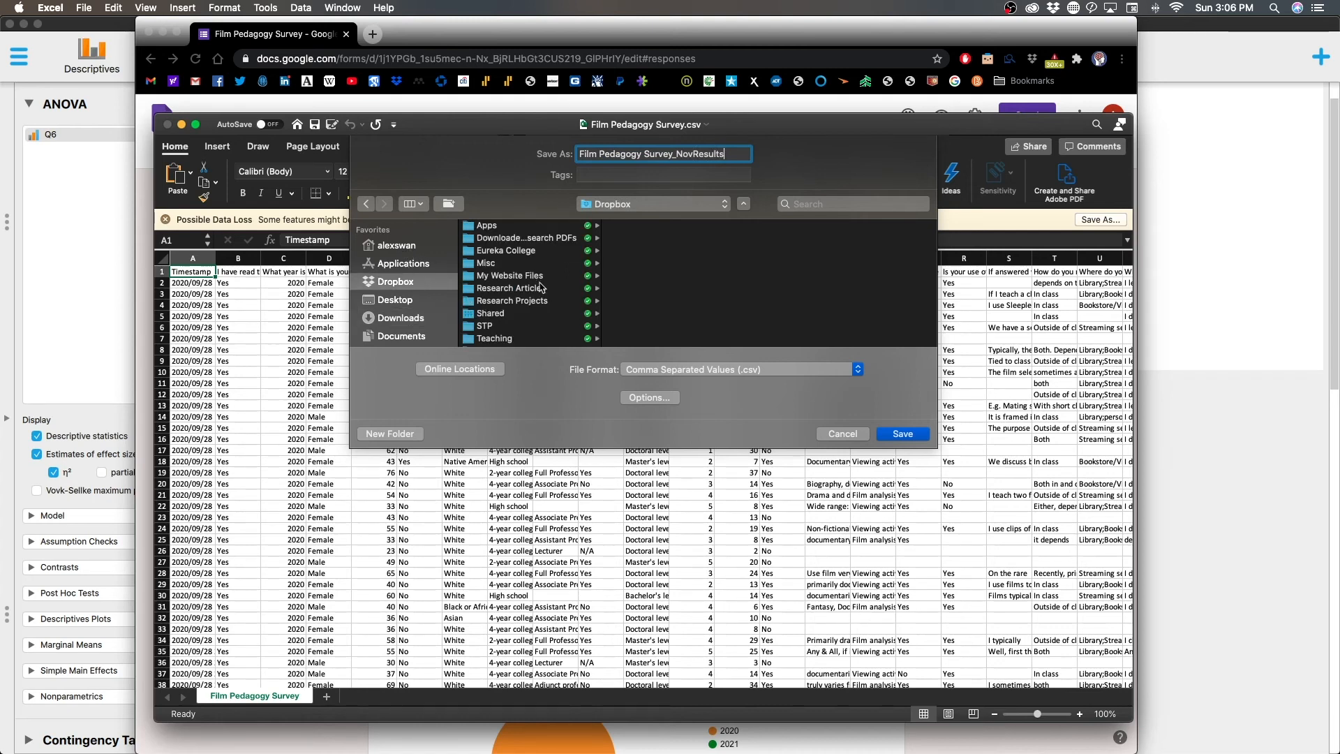
scroll(538, 287, down, 3)
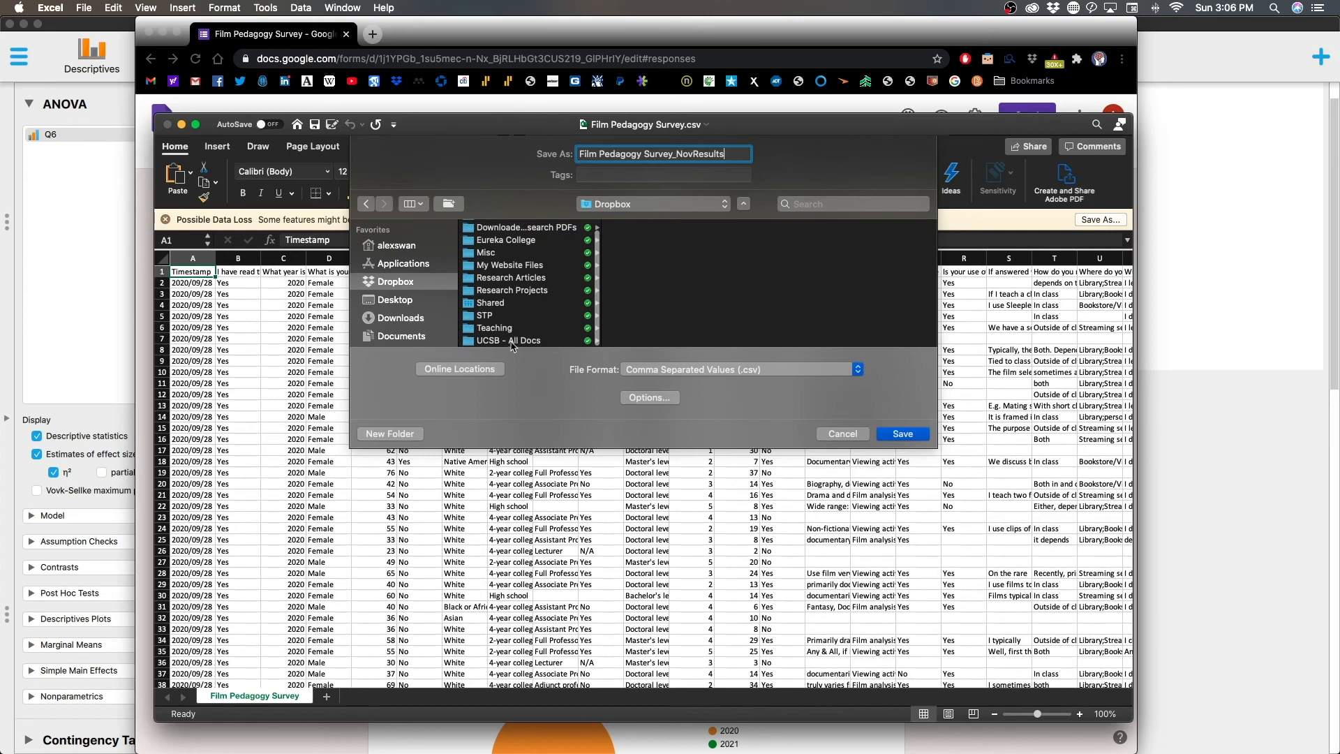
click(524, 292)
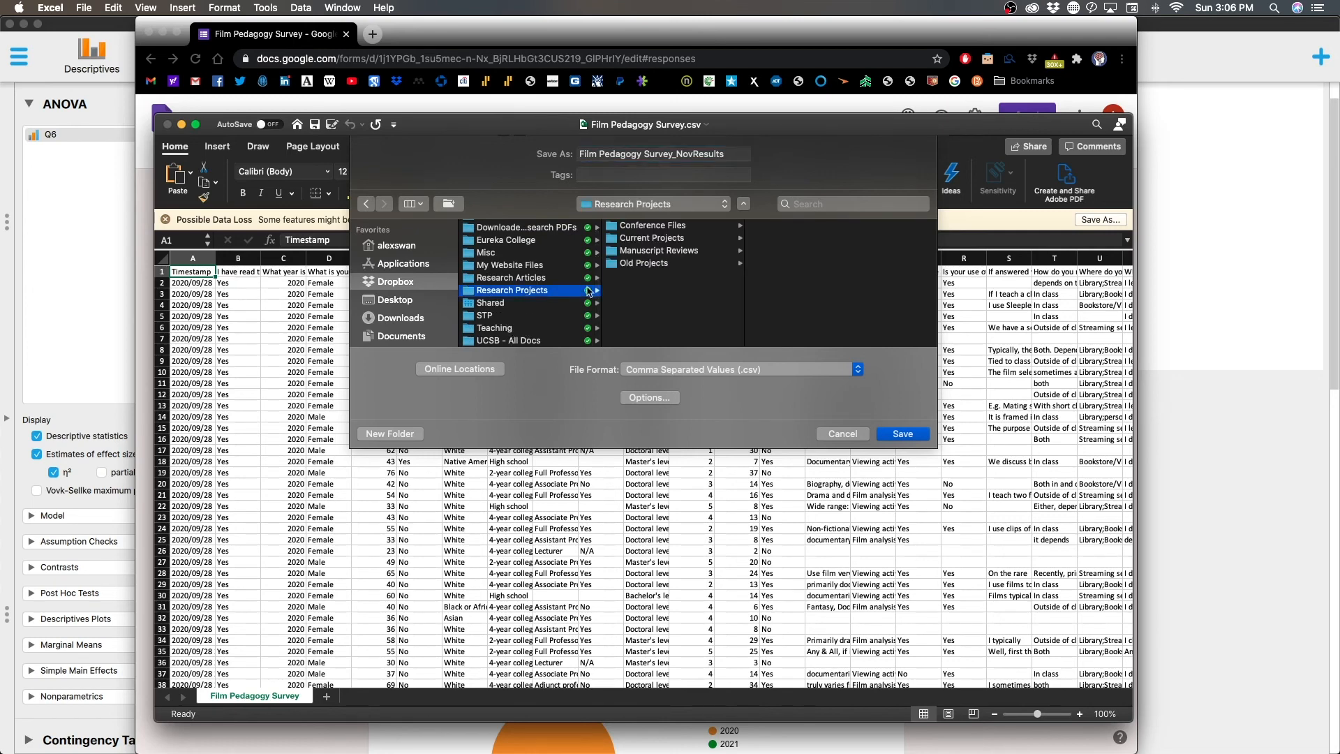
click(664, 237)
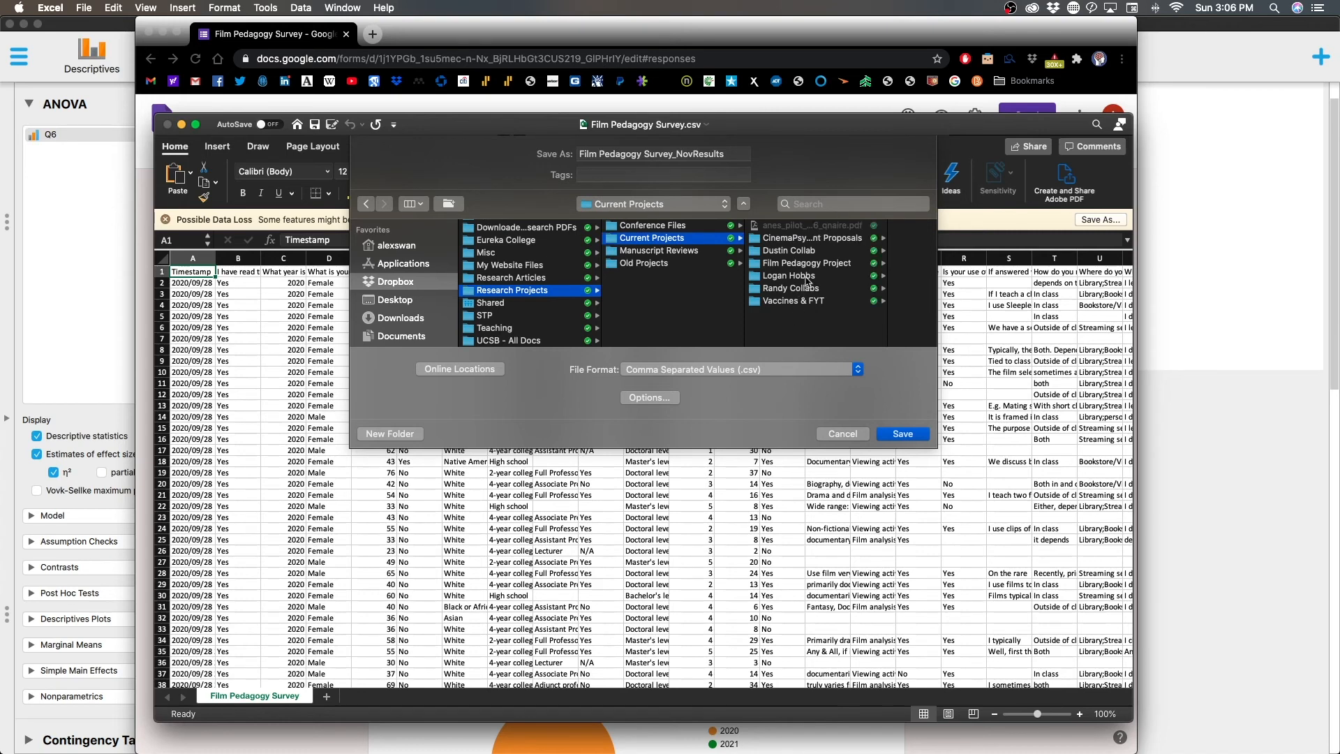
click(809, 263)
click(920, 434)
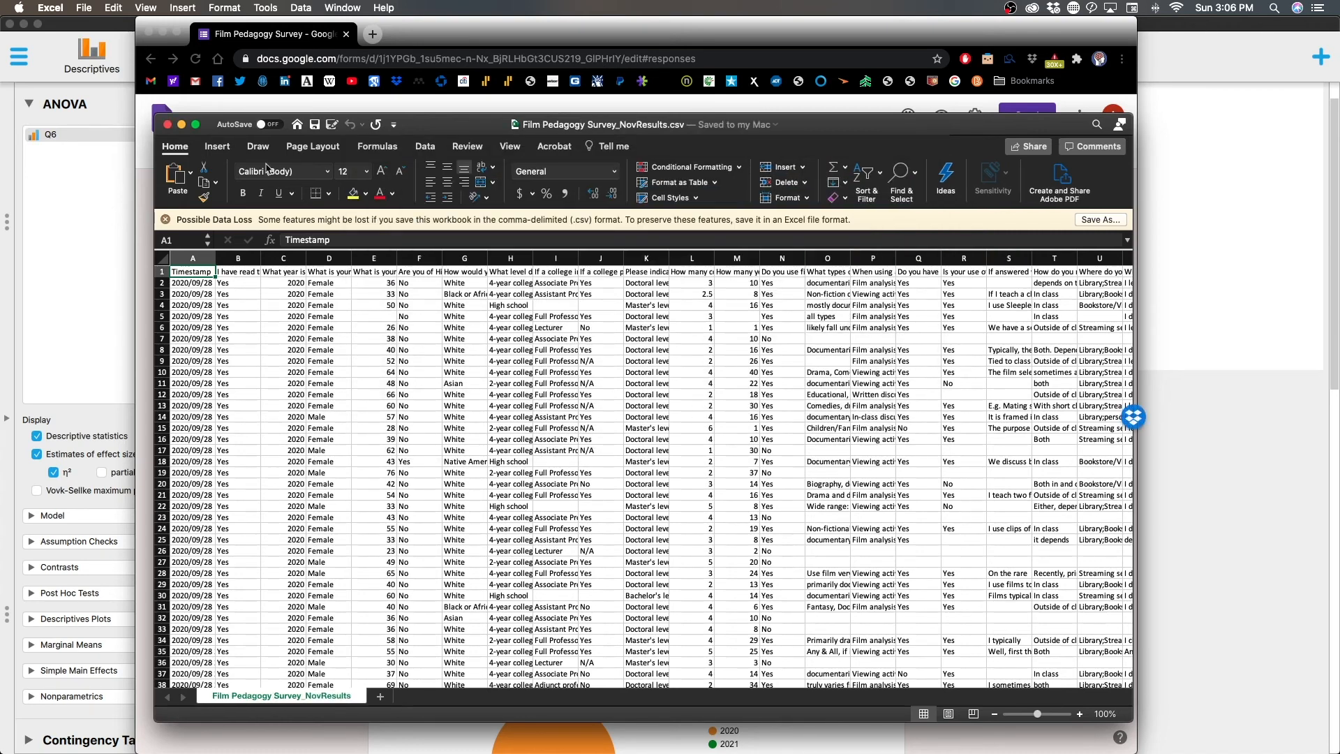
click(95, 7)
mouse_move(102, 70)
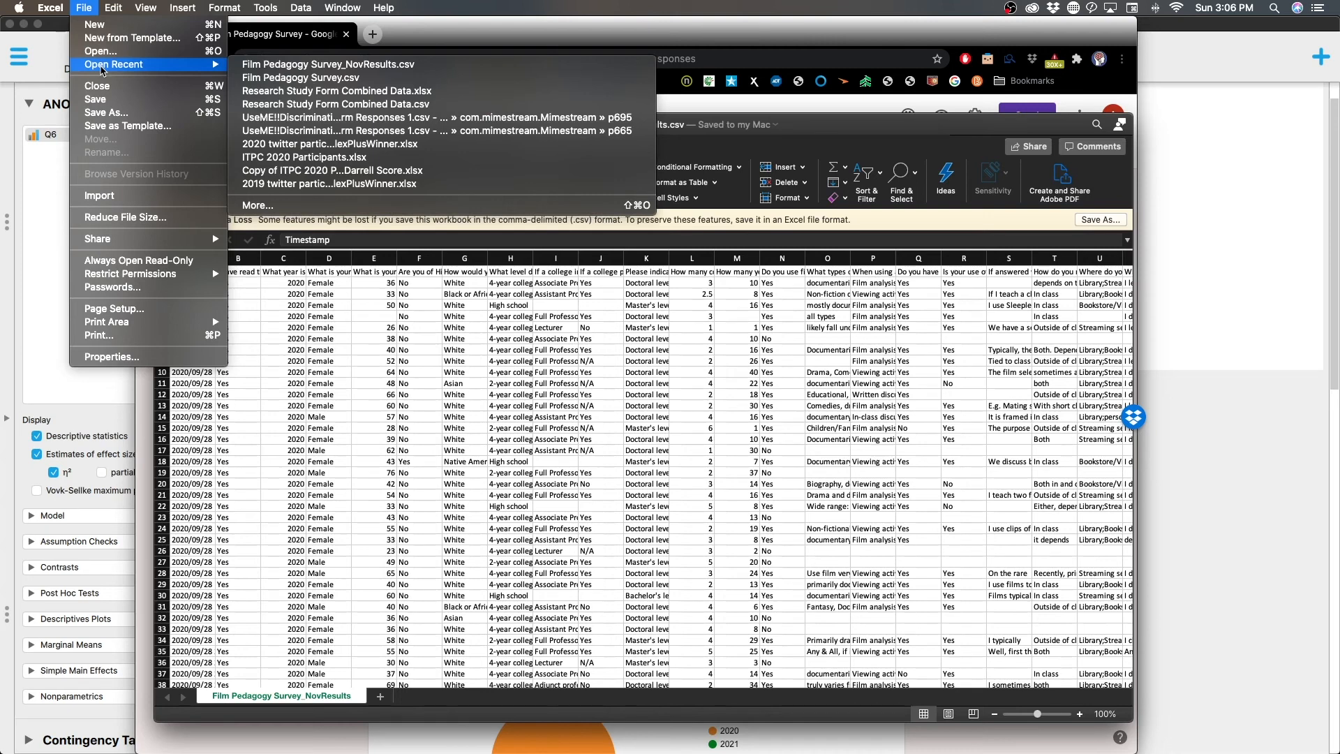
click(100, 51)
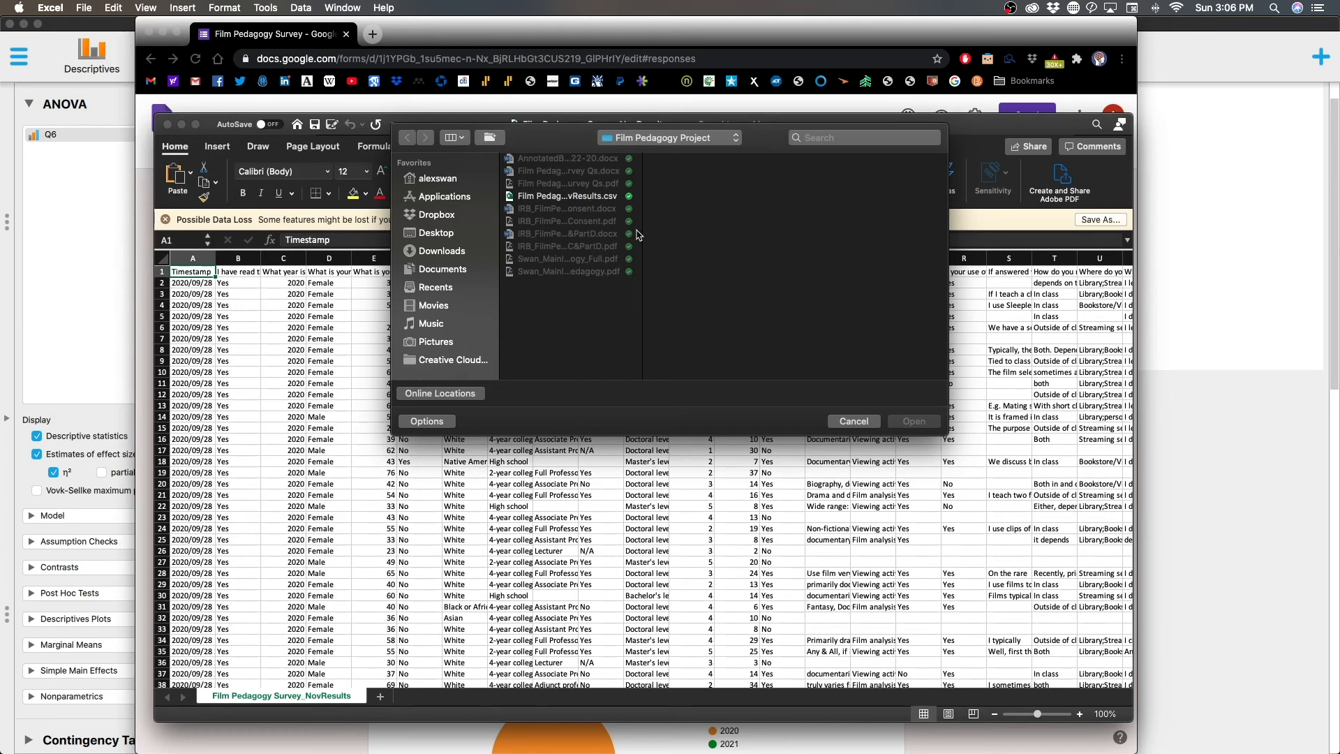
click(864, 423)
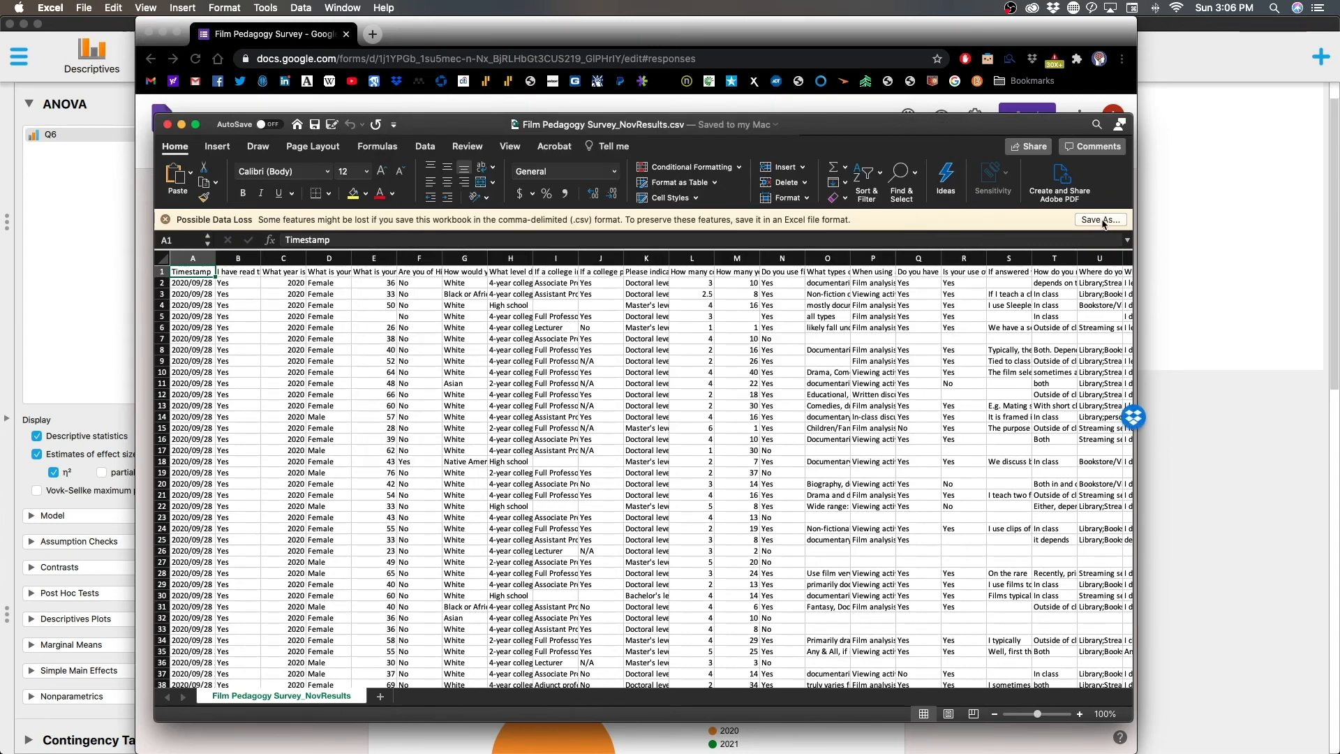
- Save a copy of Film Pedagogy Survey_NovResults in the Film Pedagogy Project folder in Excel Workbook (.xlsx) format
key(super+shift+s)
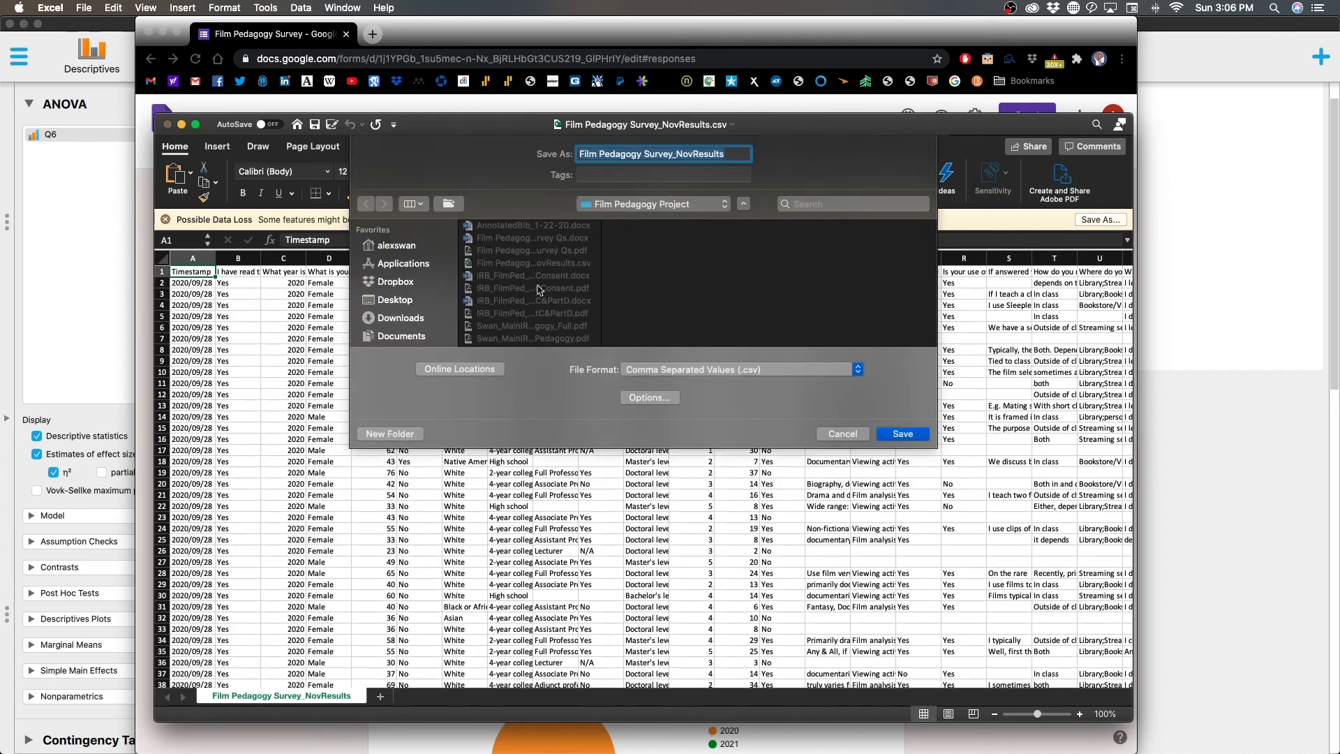
click(710, 374)
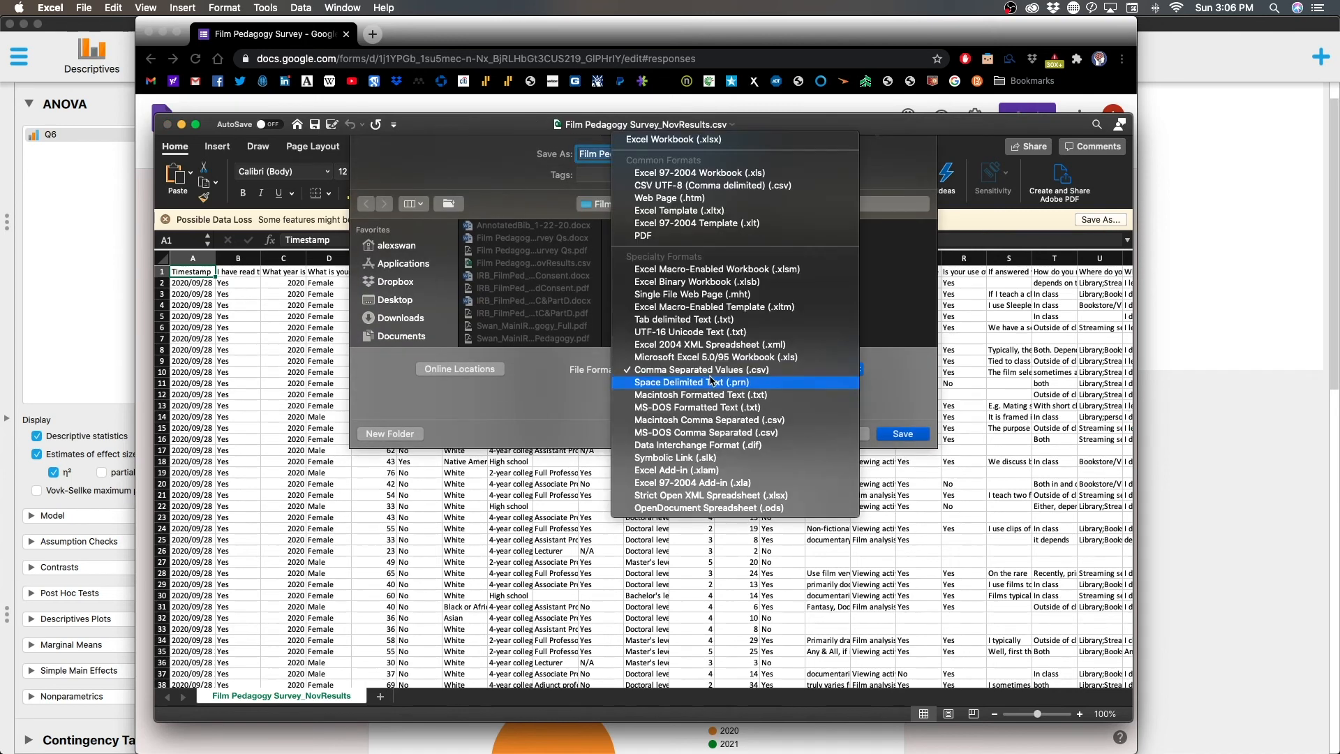
click(674, 139)
click(902, 434)
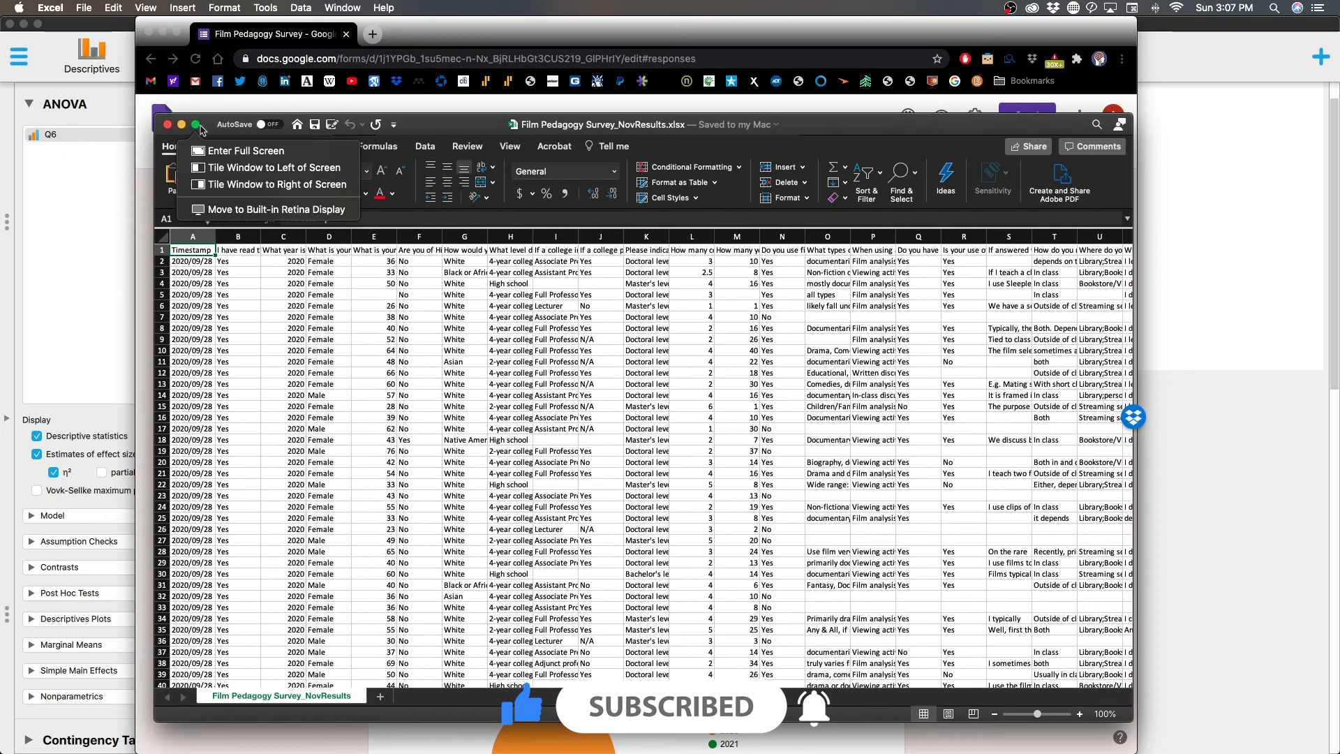
- Enlarge the workbook window to fill the screen and switch to the Film Pedagogy Survey responses in Chrome
alt+click(195, 126)
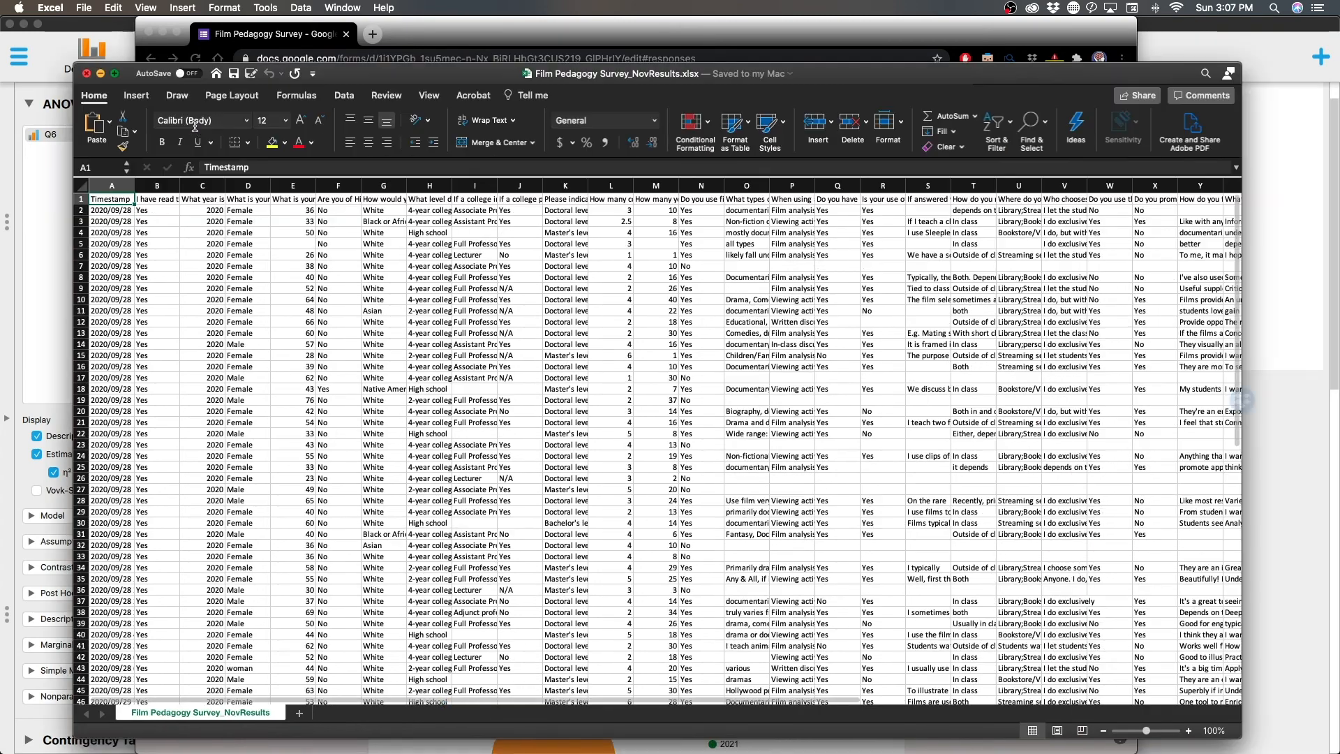
key(ctrl+Up)
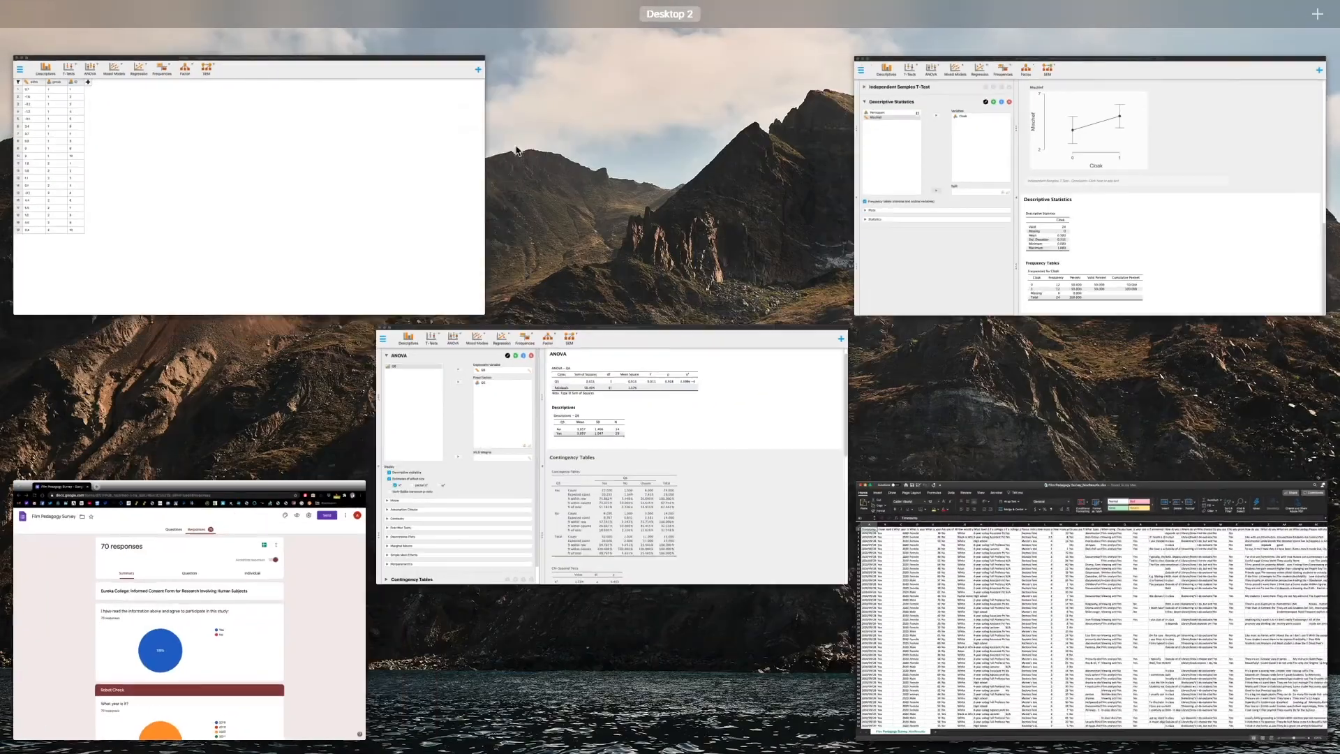
click(291, 580)
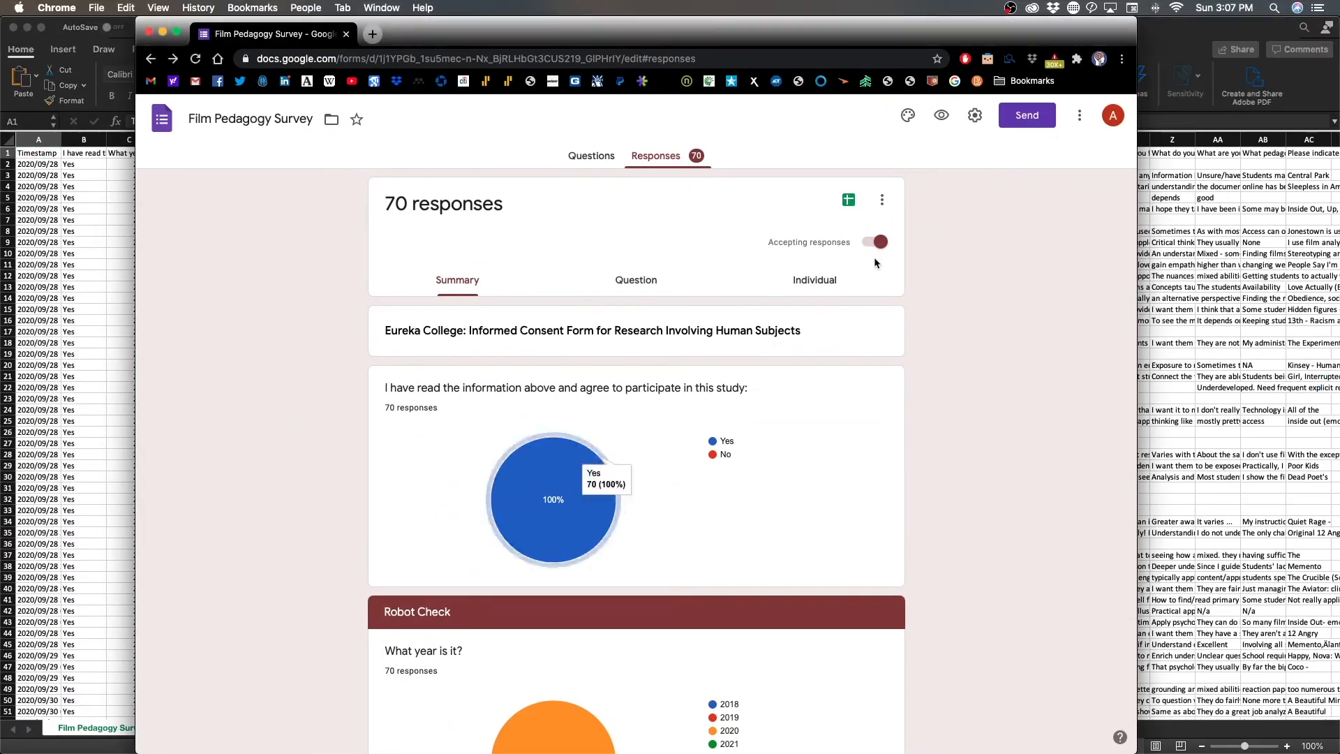
- Review the response summary charts from the consent and robot check questions through gender and age
scroll(885, 321, down, 5)
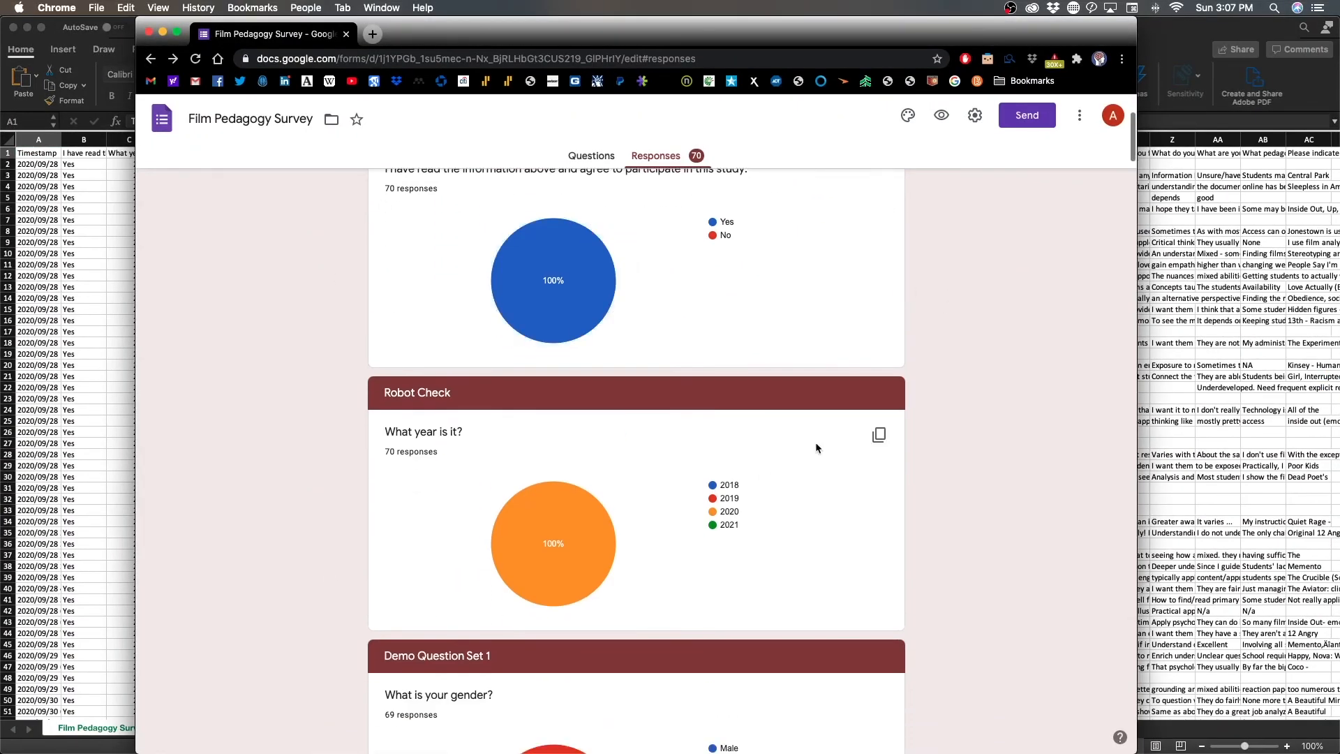
scroll(857, 376, down, 4)
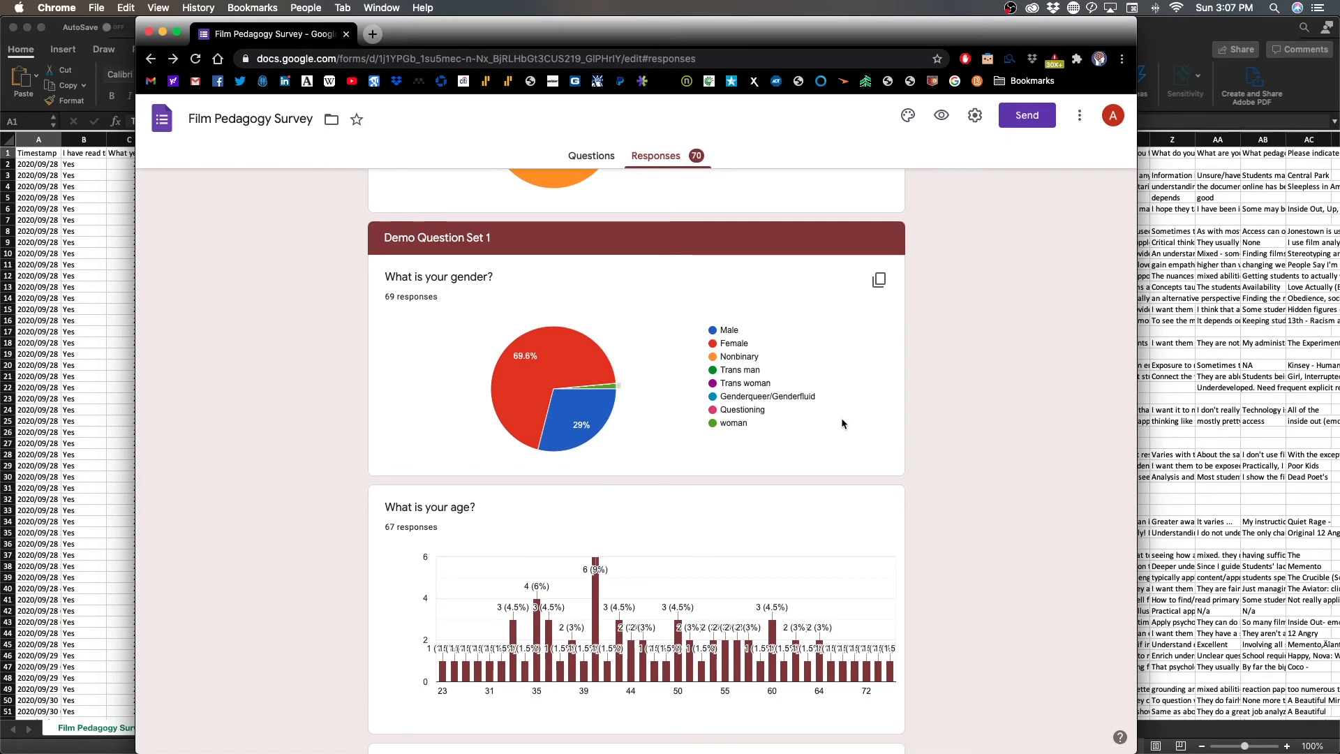
scroll(813, 418, down, 1)
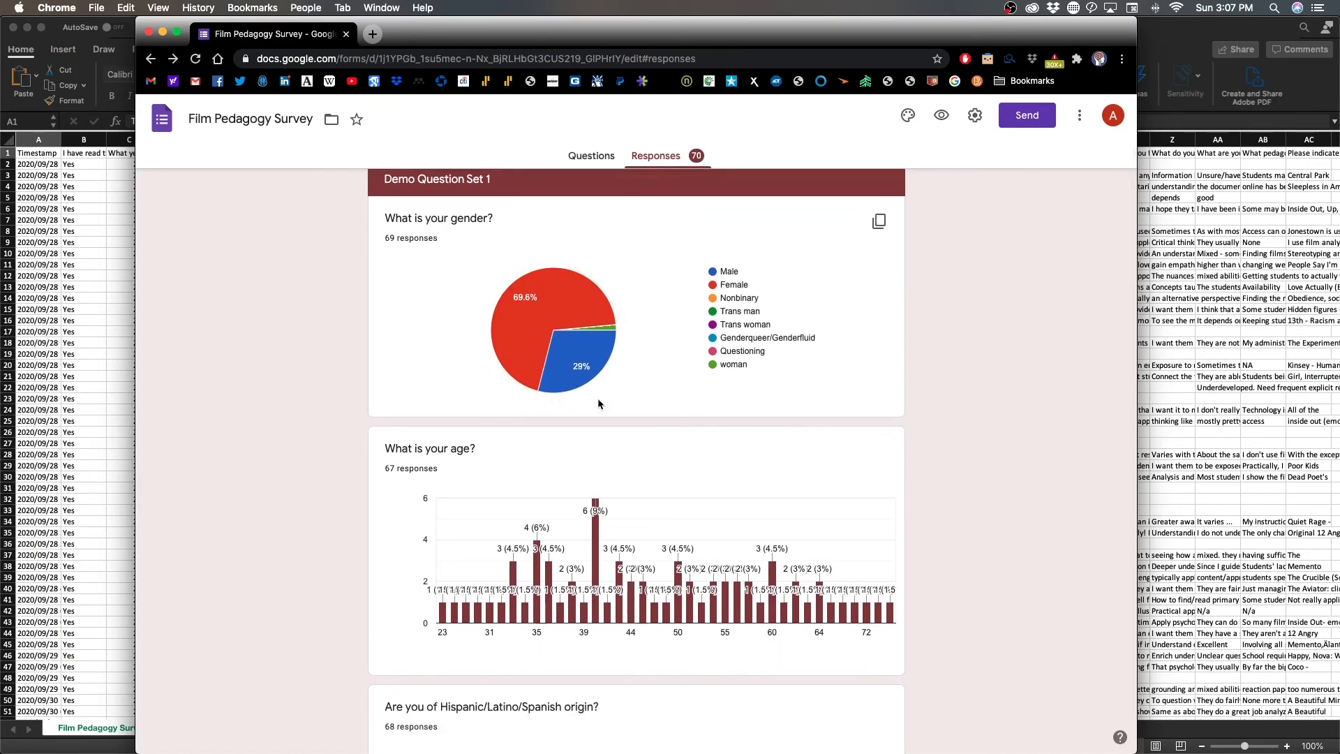
mouse_move(609, 334)
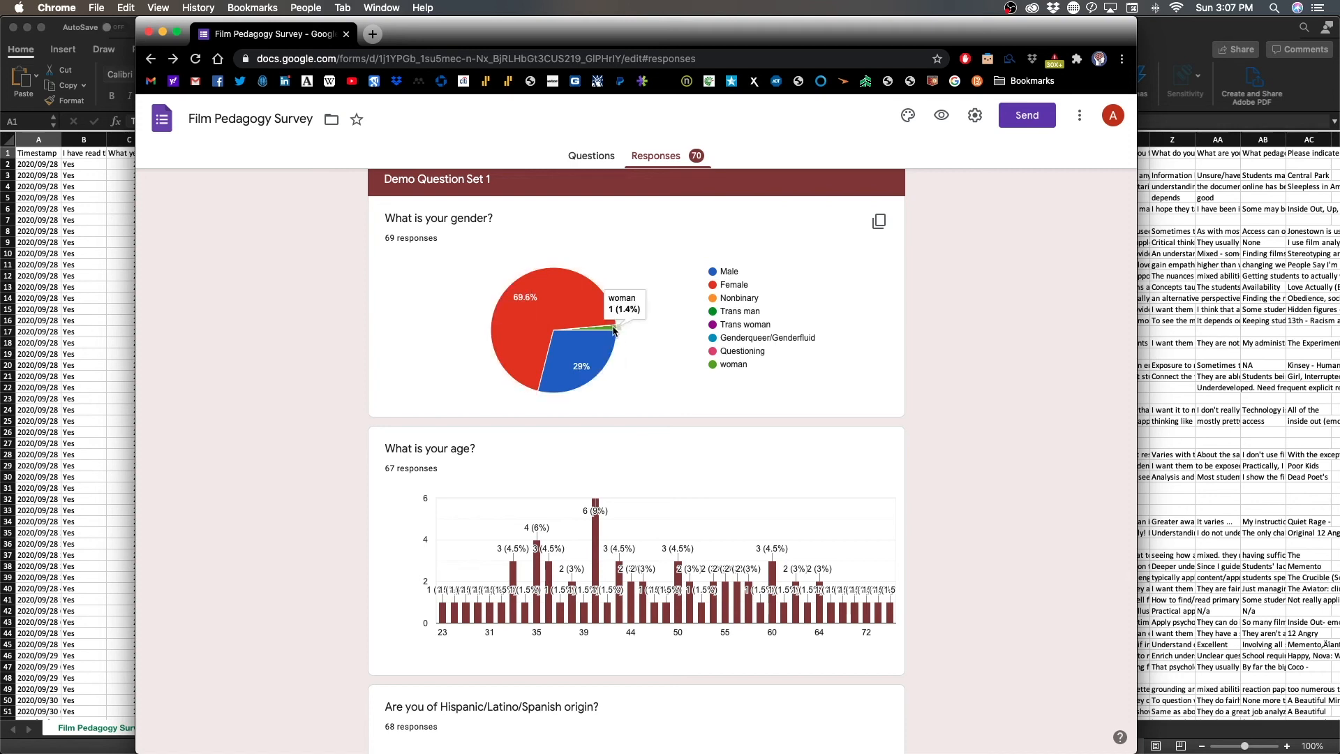
mouse_move(593, 312)
scroll(650, 290, down, 3)
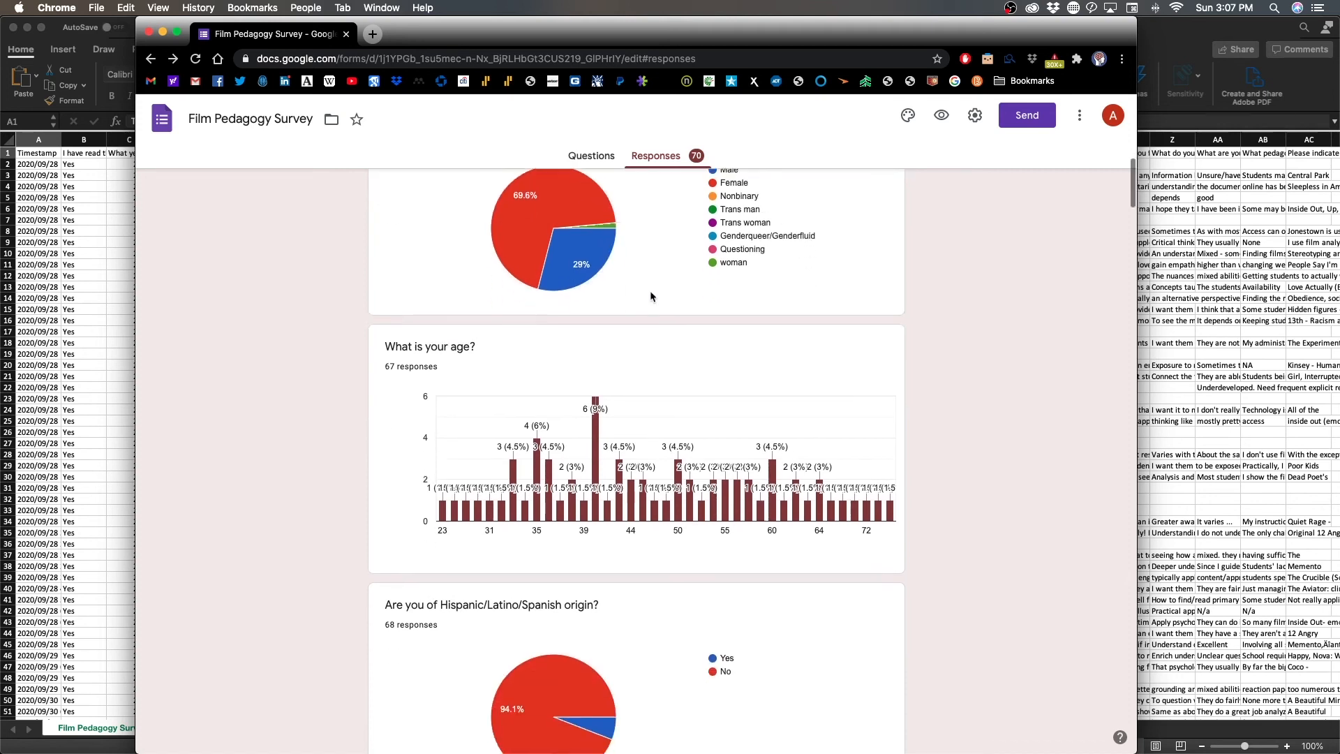
scroll(872, 317, down, 2)
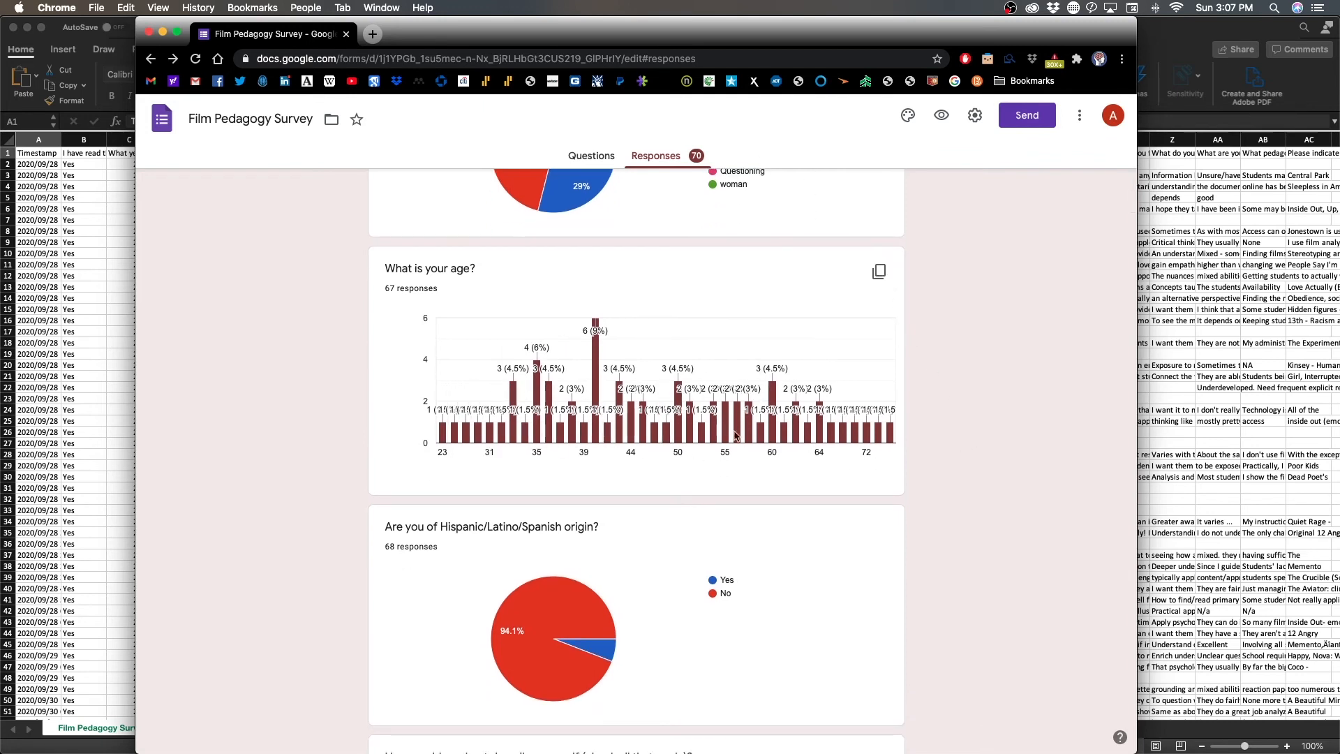
mouse_move(452, 429)
- Examine the summary charts for Hispanic/Latino/Spanish origin and for how respondents best describe themselves
scroll(945, 448, down, 5)
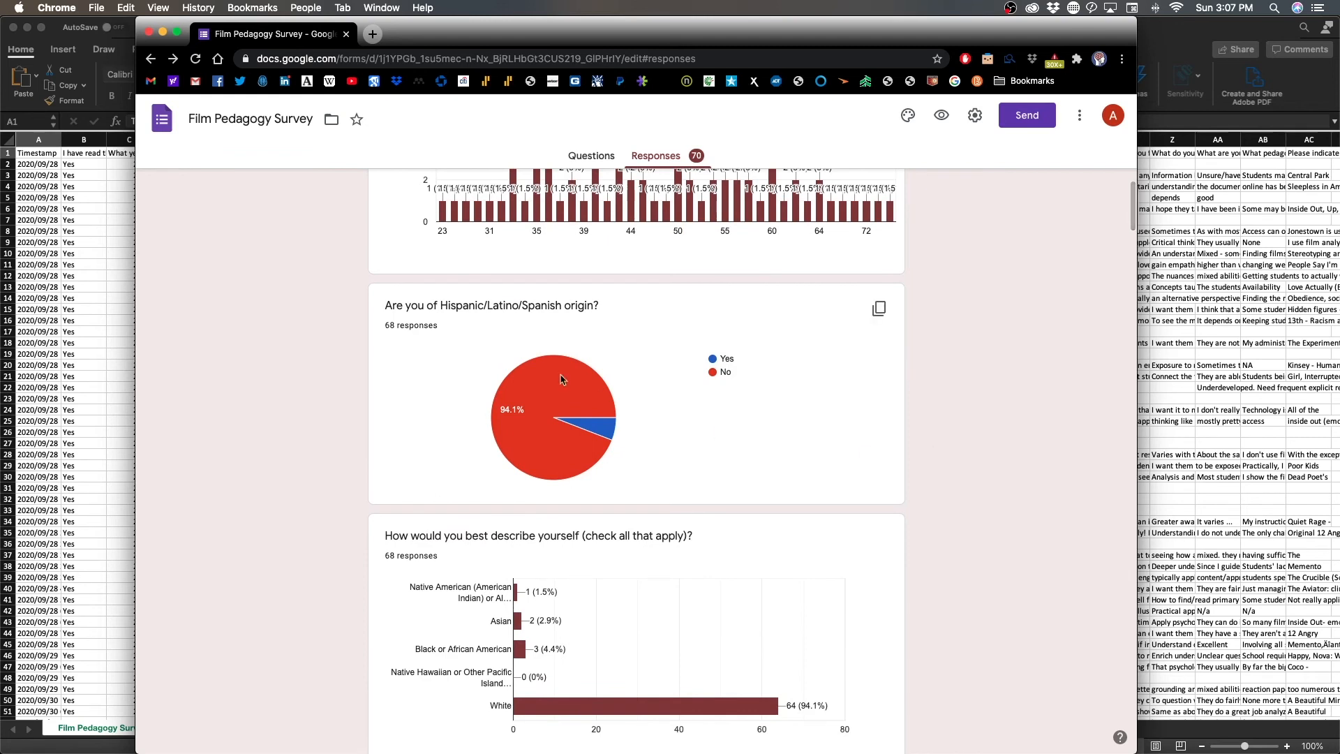
scroll(860, 423, down, 3)
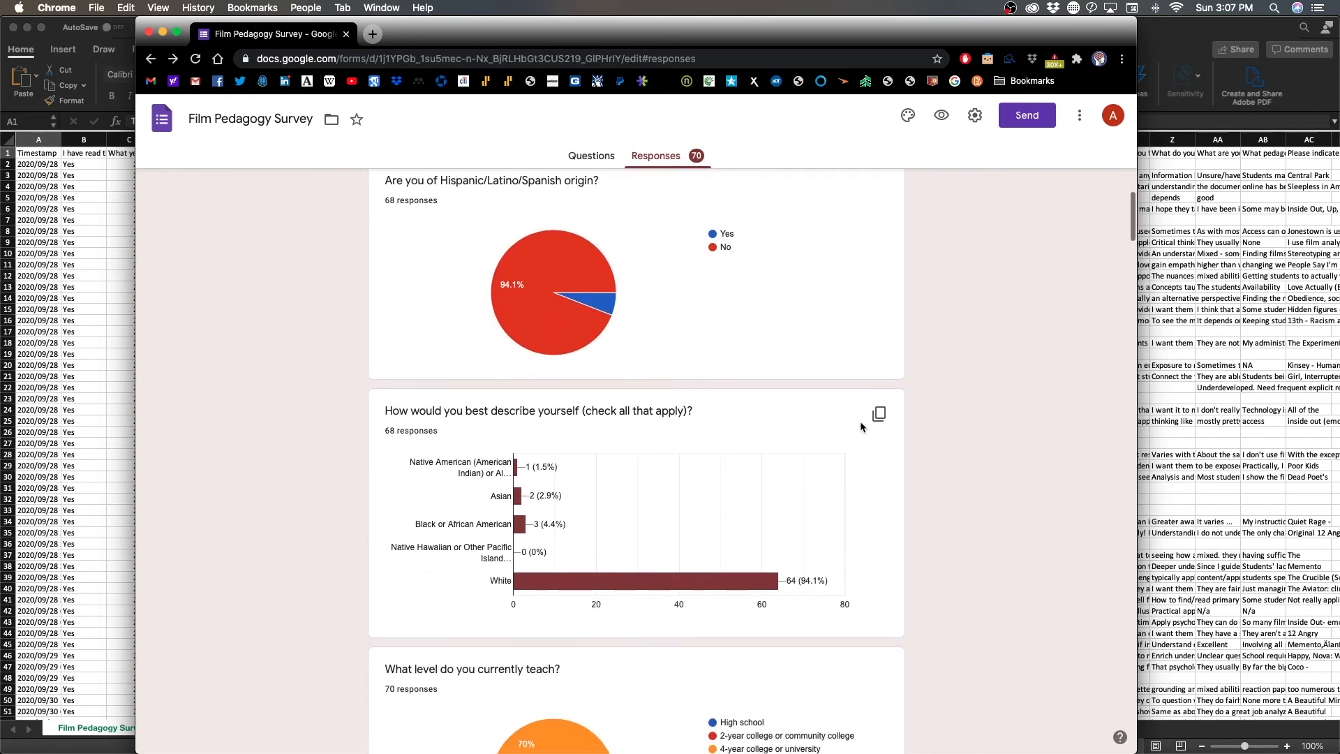
scroll(858, 427, up, 6)
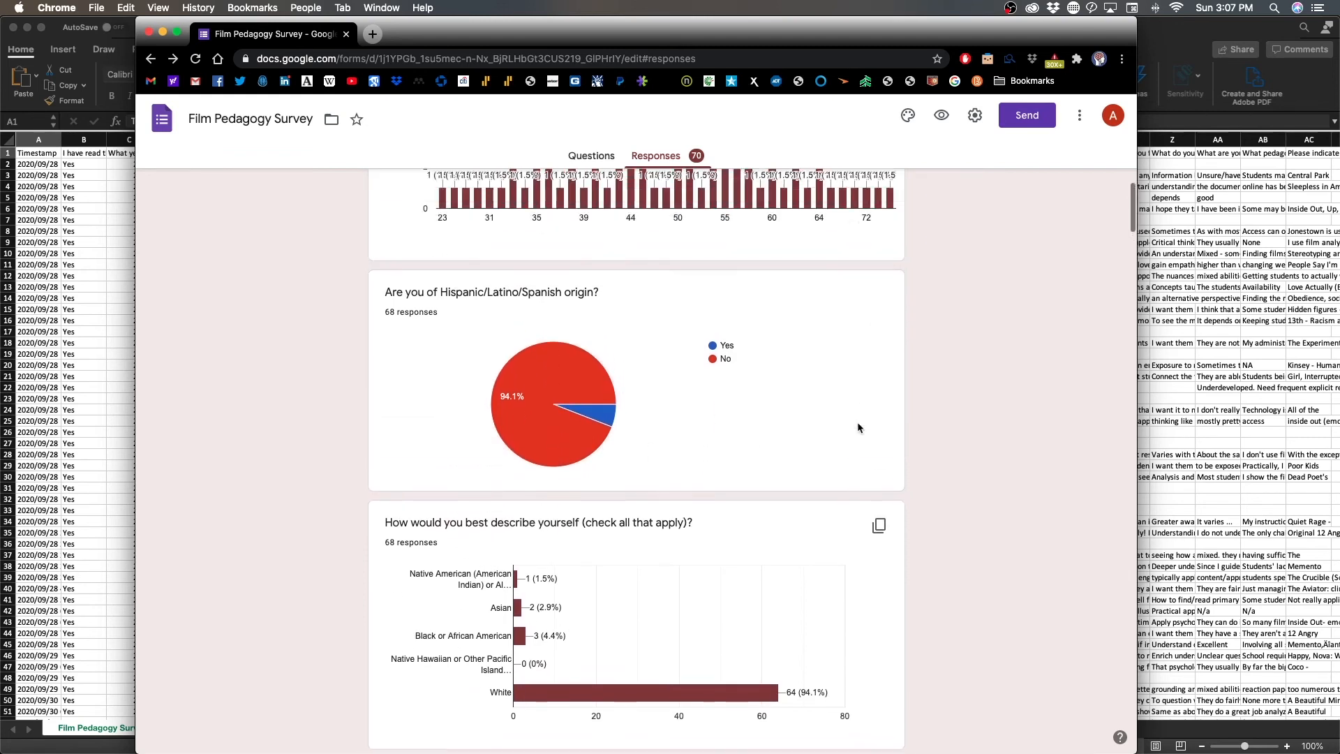
scroll(854, 496, down, 2)
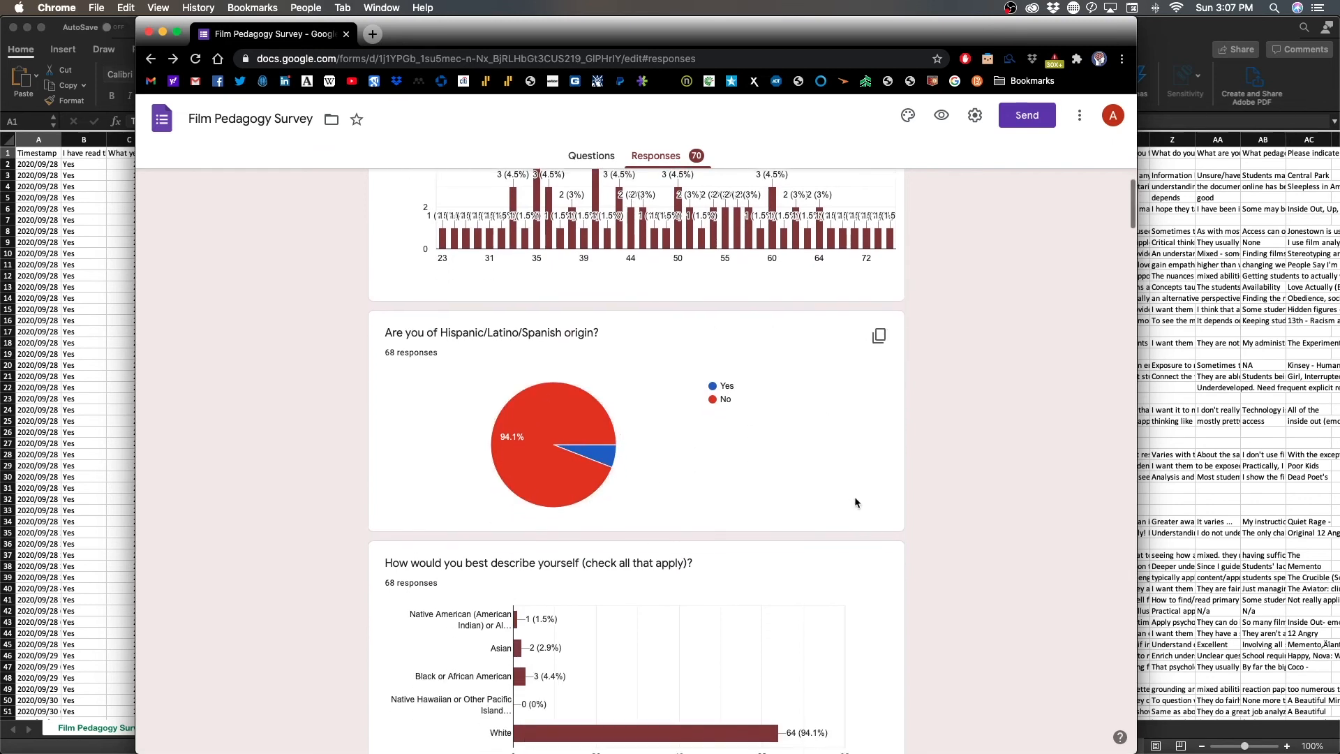
scroll(919, 492, down, 6)
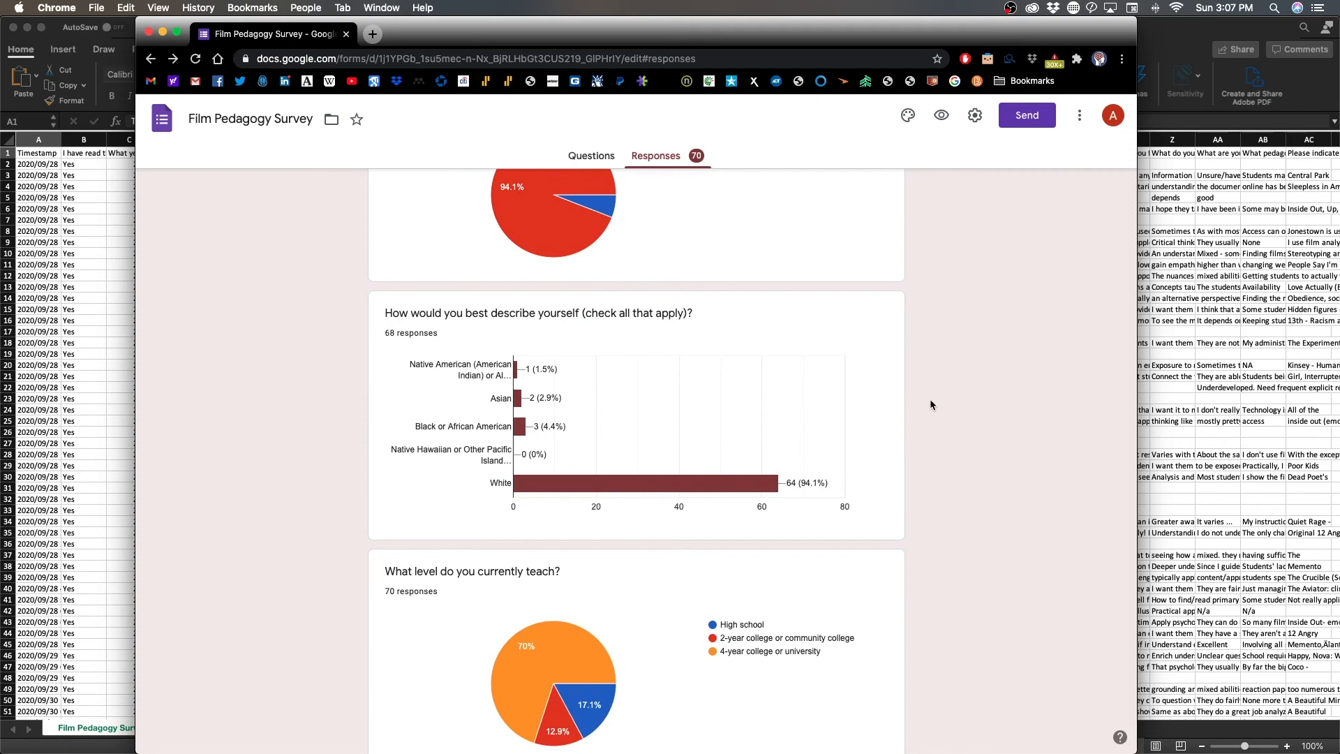
scroll(929, 405, down, 2)
scroll(929, 405, down, 5)
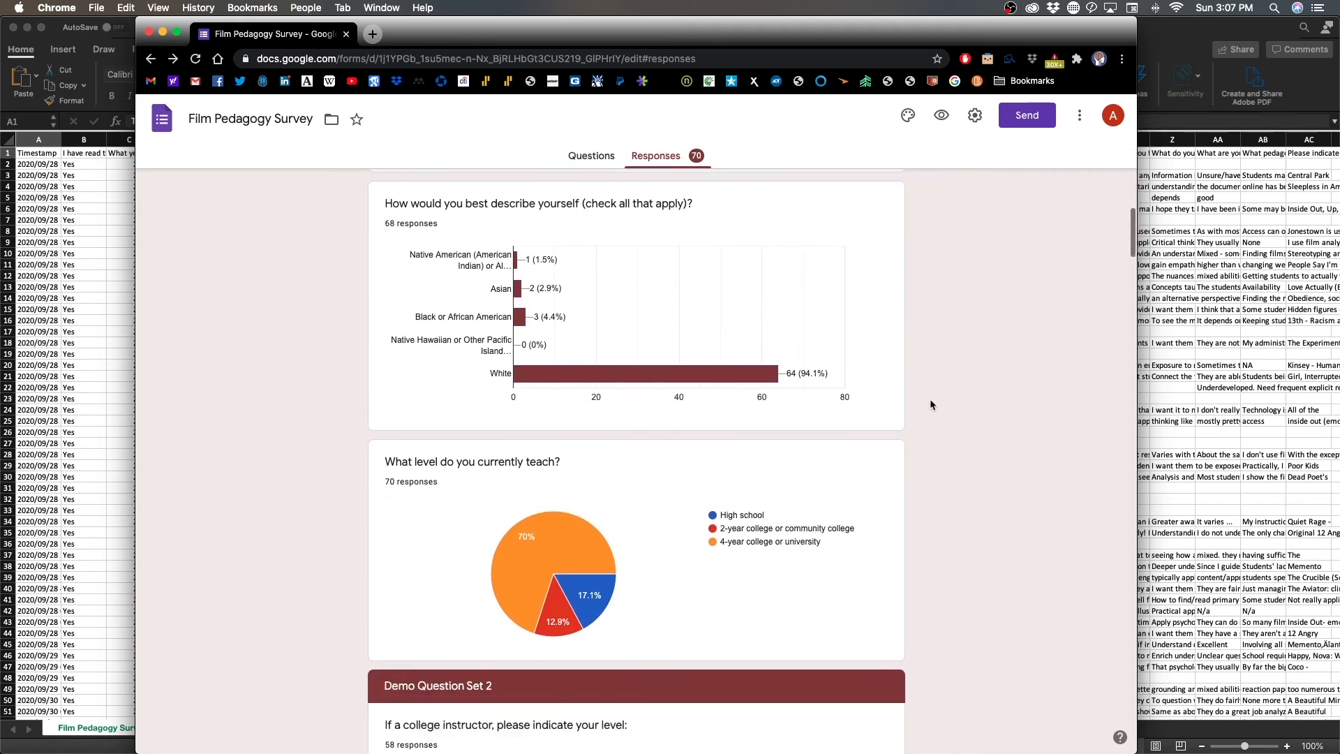
scroll(930, 405, up, 4)
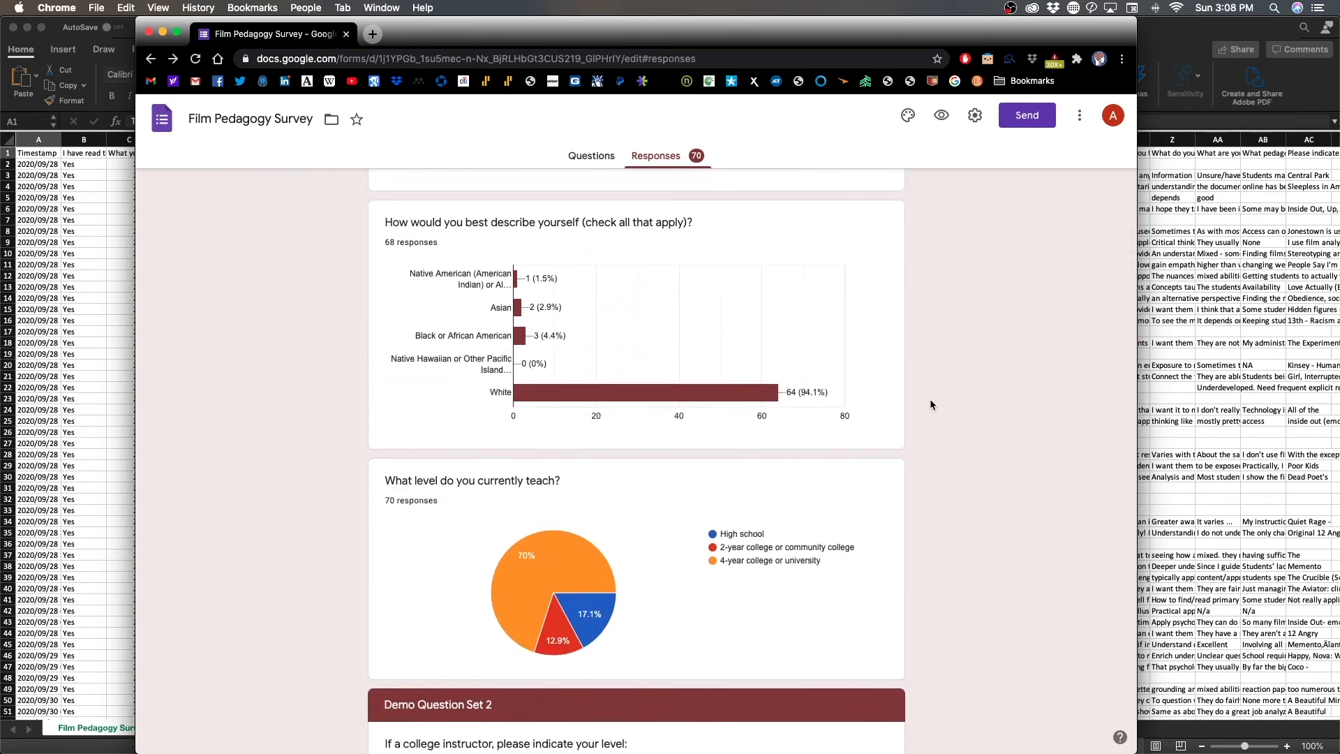
- Examine the charts for the level respondents currently teach and for college instructors' level, including the teaching-level slices' details
scroll(930, 403, down, 4)
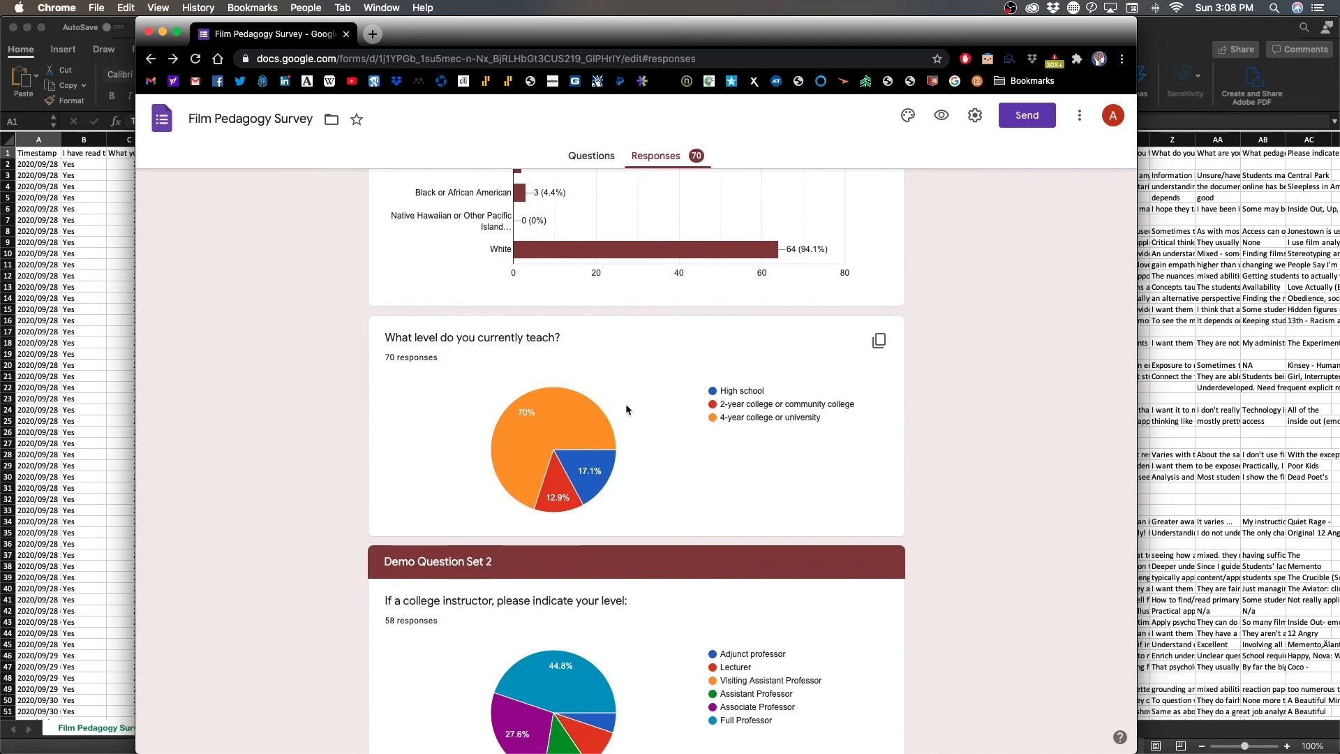
mouse_move(580, 425)
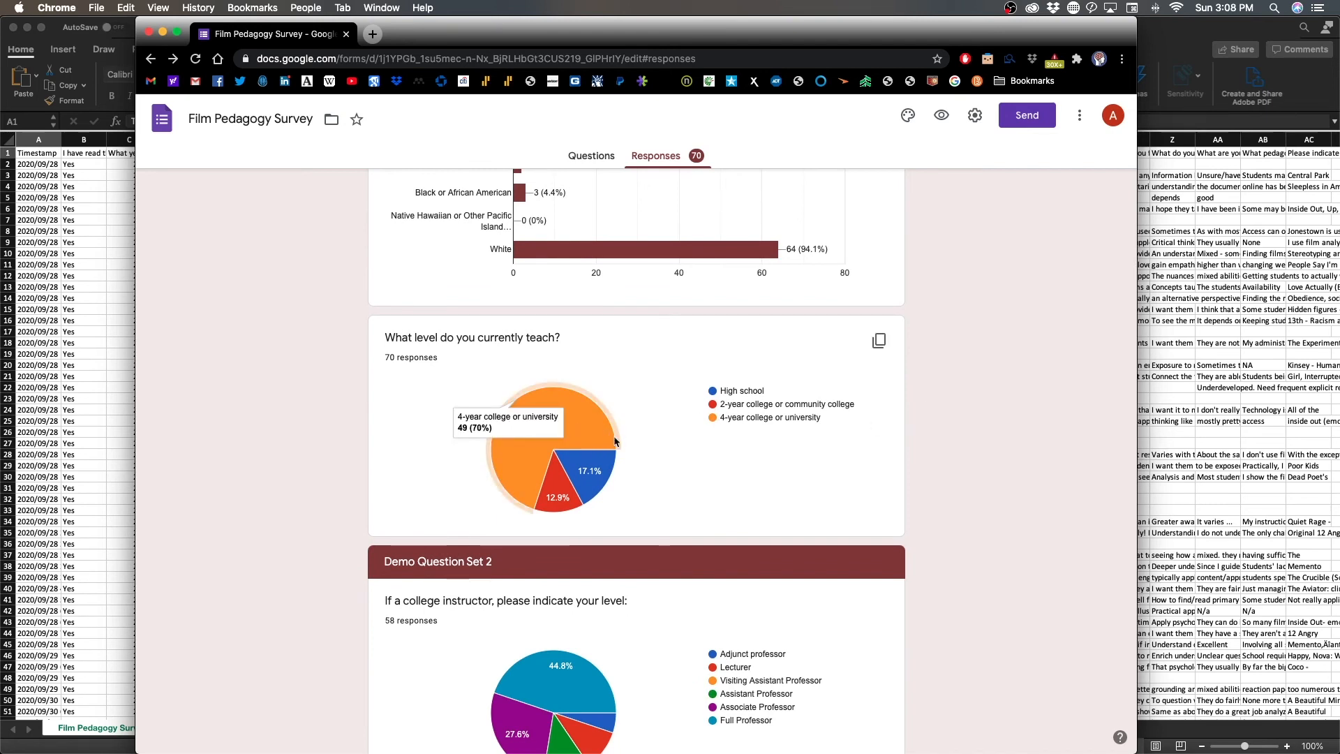
mouse_move(542, 513)
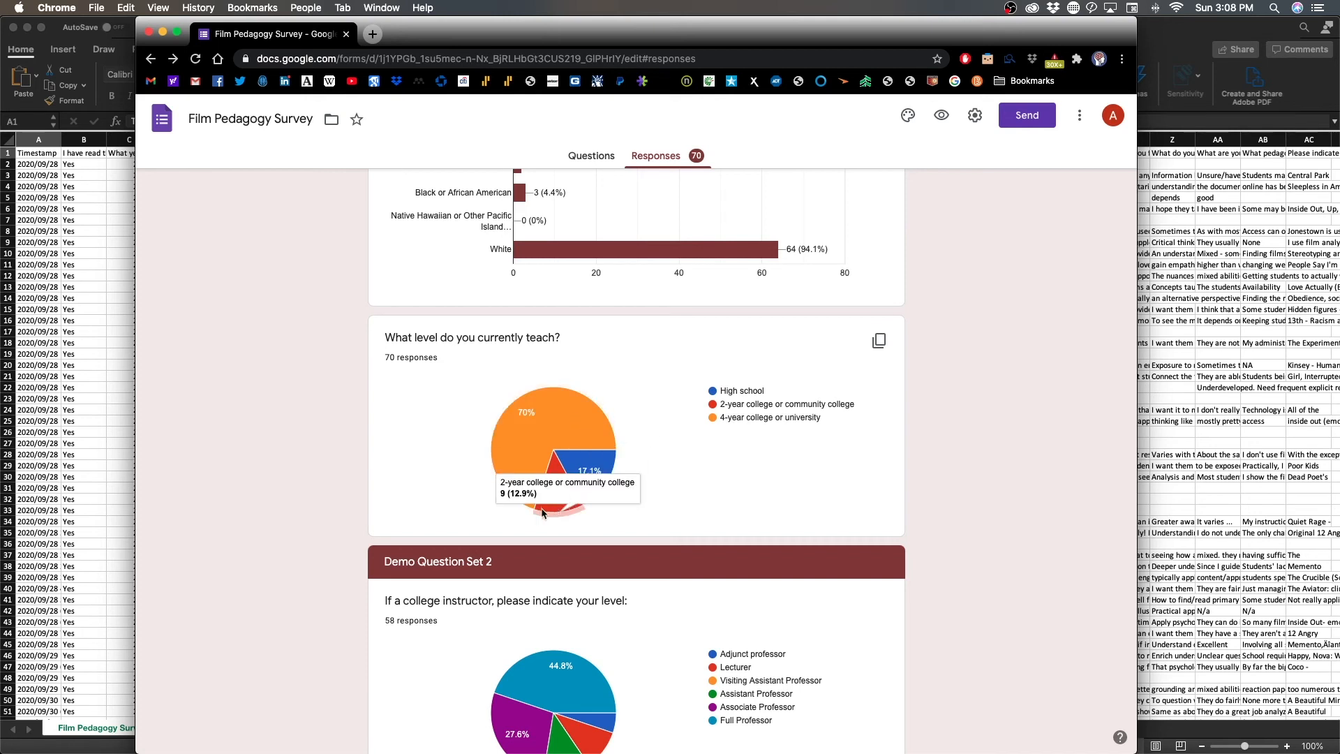
scroll(952, 429, down, 2)
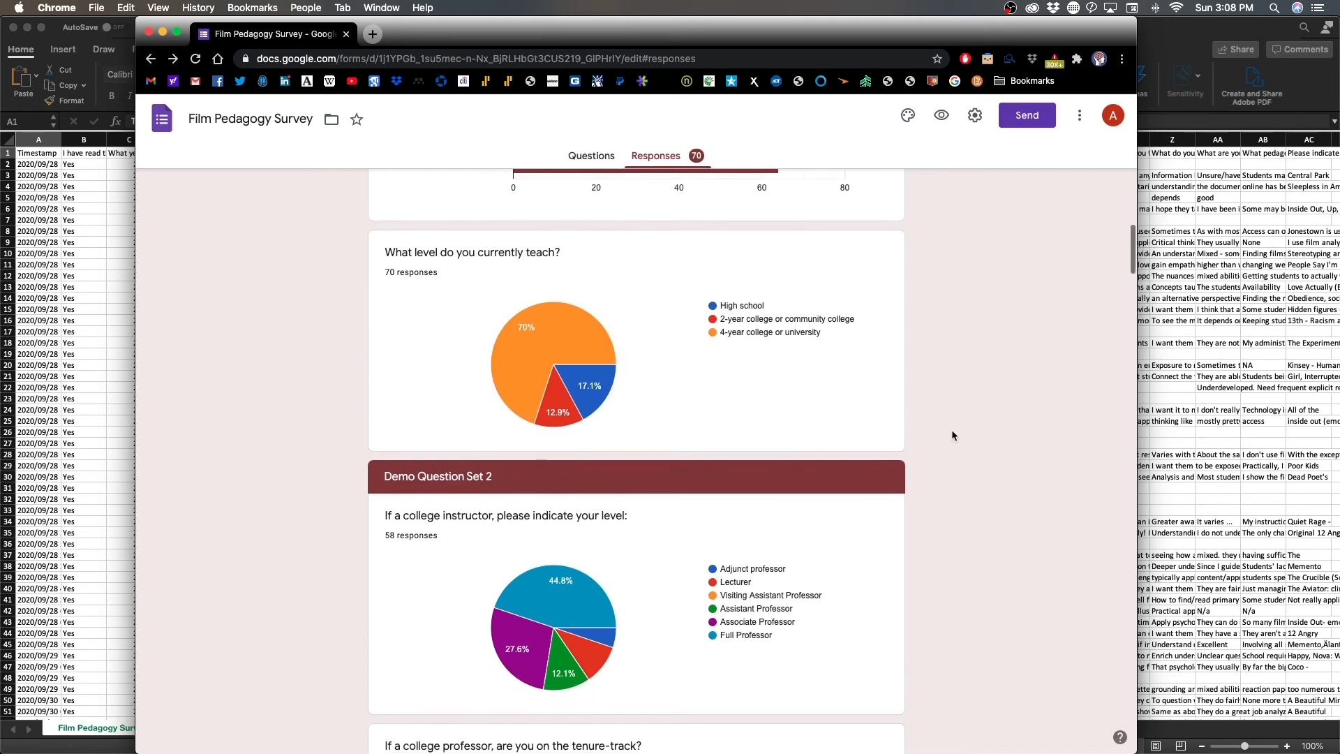
scroll(951, 429, down, 1)
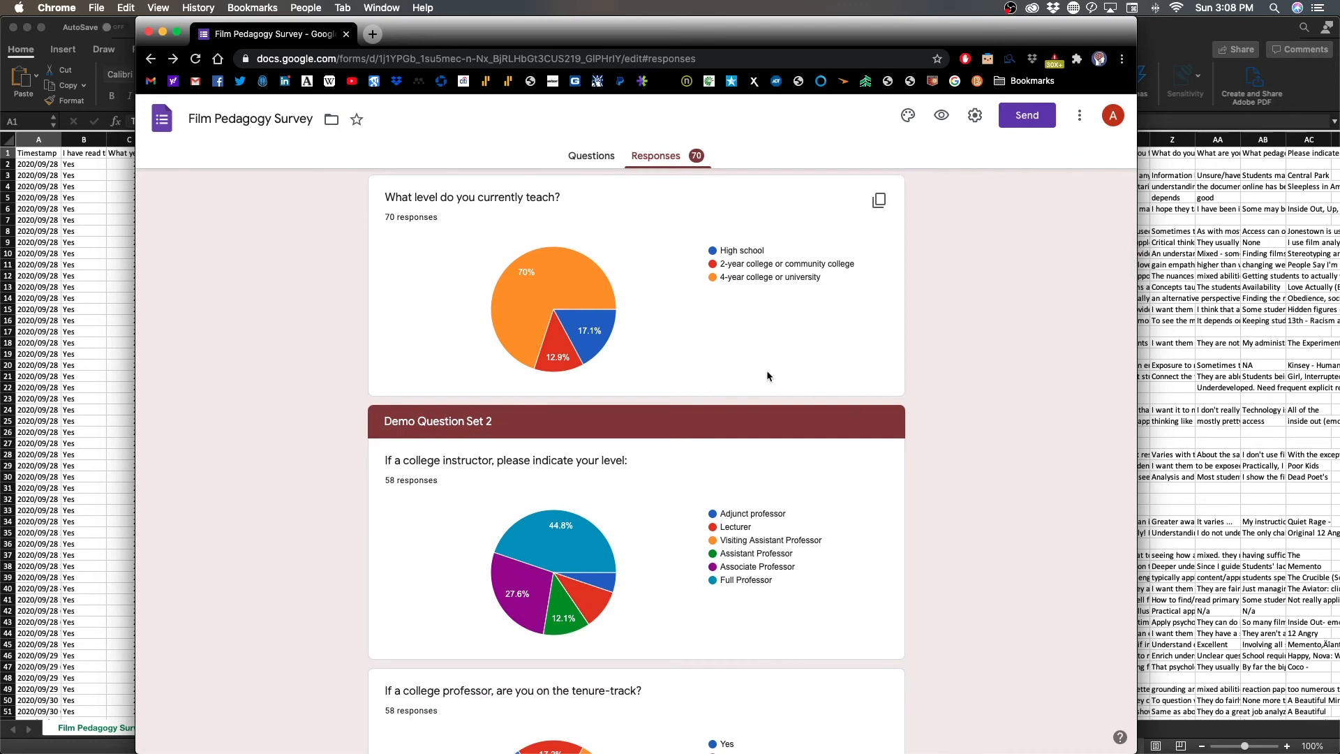
scroll(773, 366, down, 1)
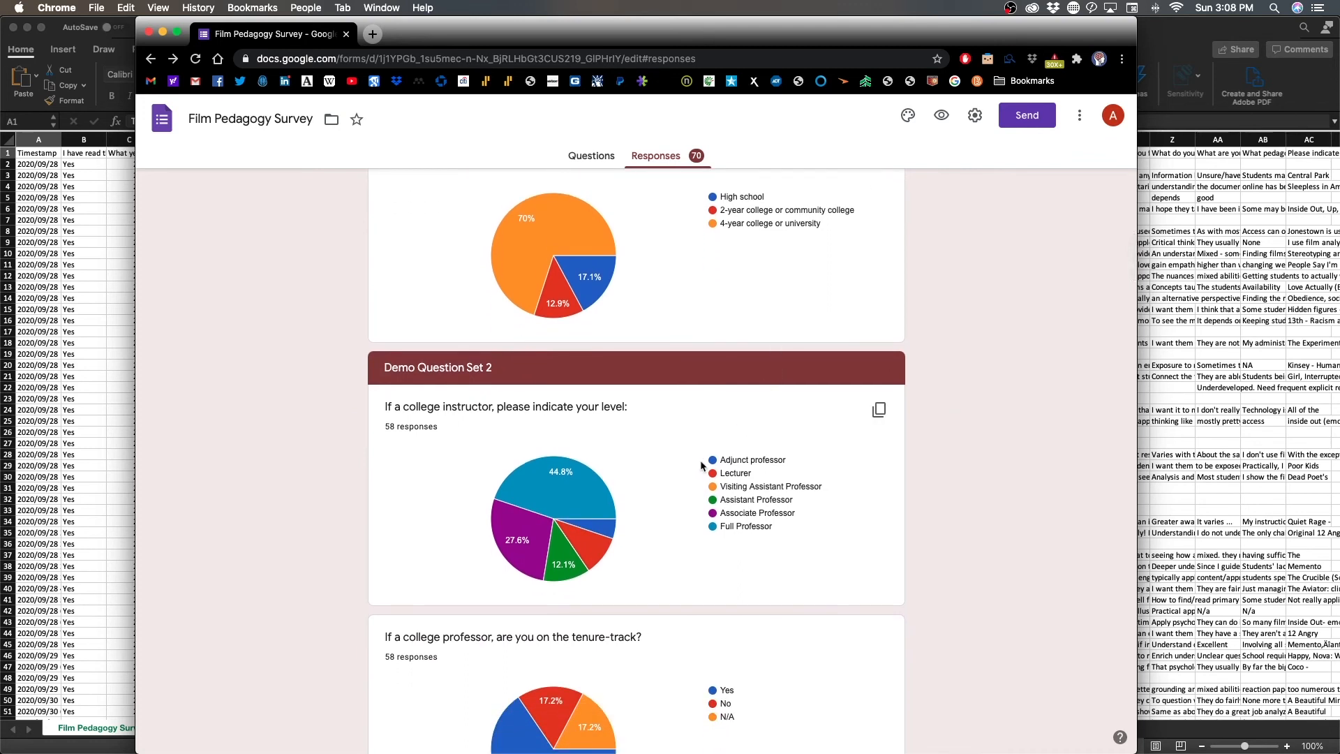
scroll(633, 501, up, 3)
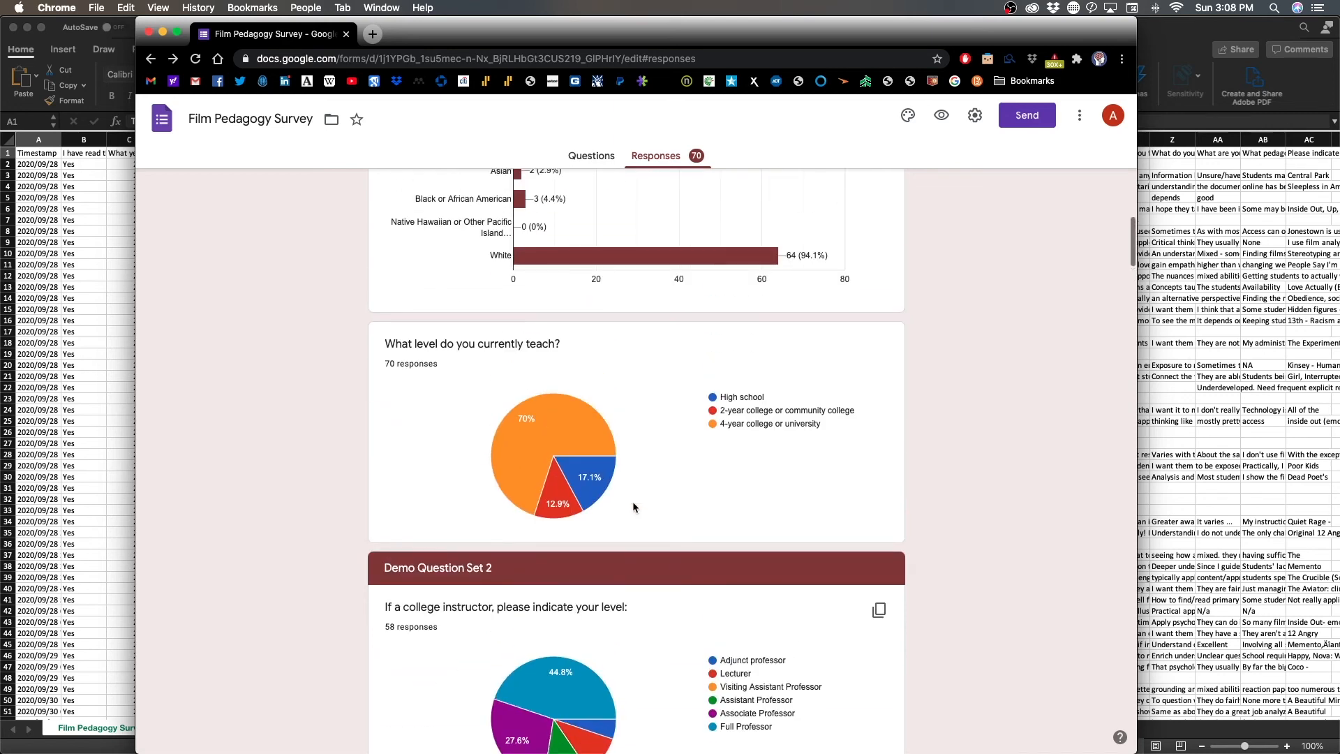
- Examine the chart of college instructors' level, including the details of the adjunct, lecturer, assistant and associate professor slices
scroll(633, 501, down, 3)
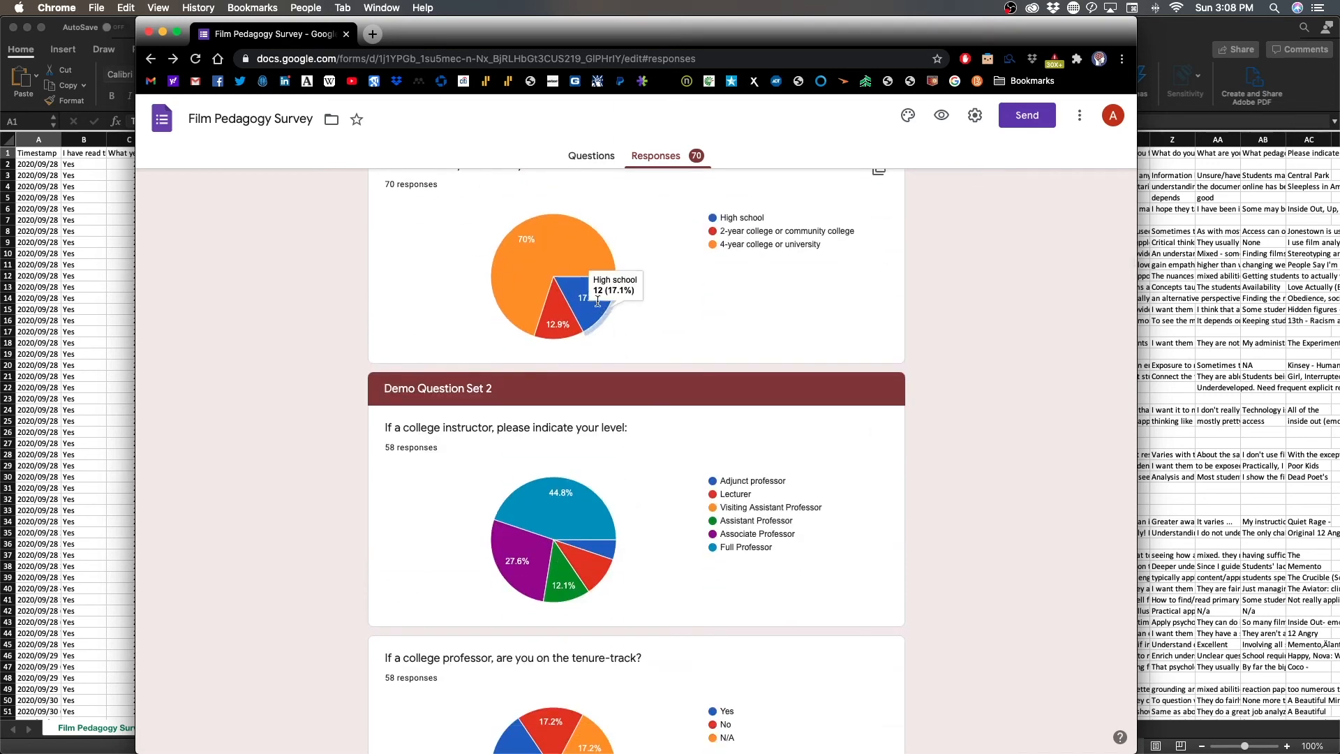
scroll(663, 456, down, 2)
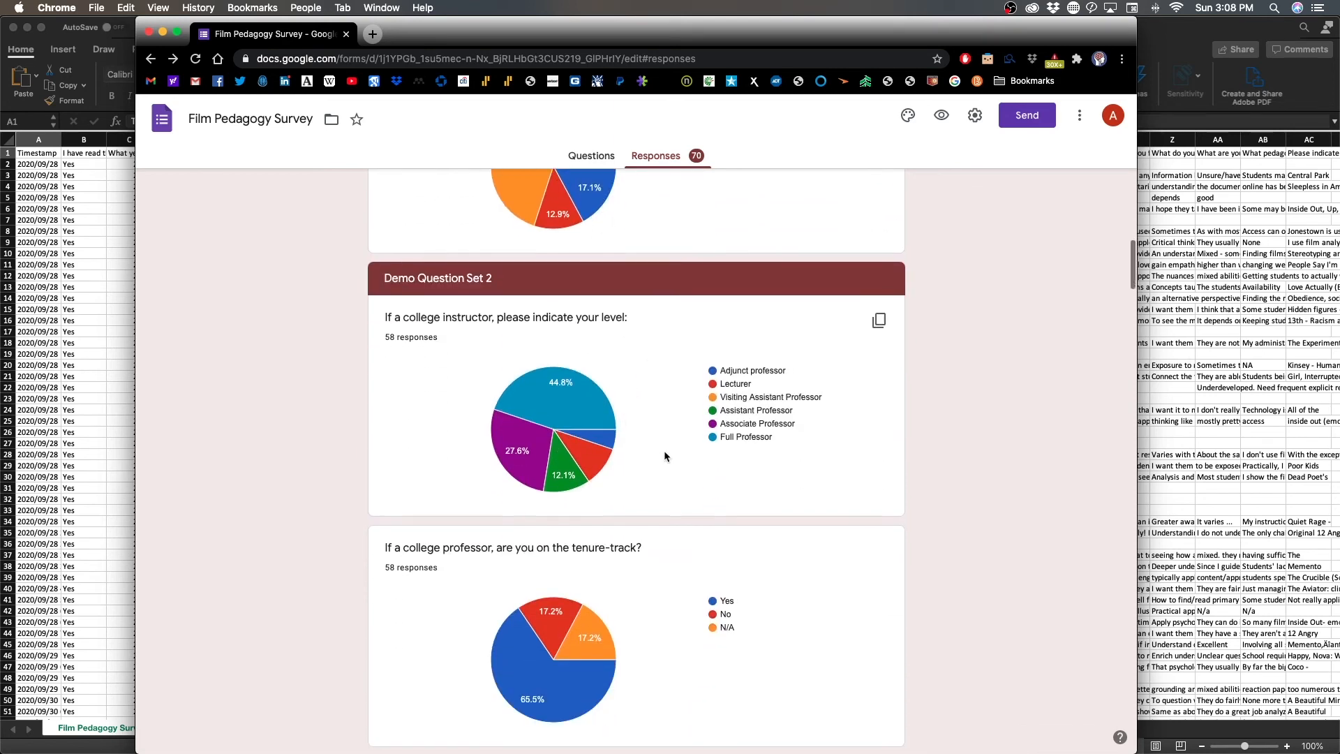
mouse_move(541, 405)
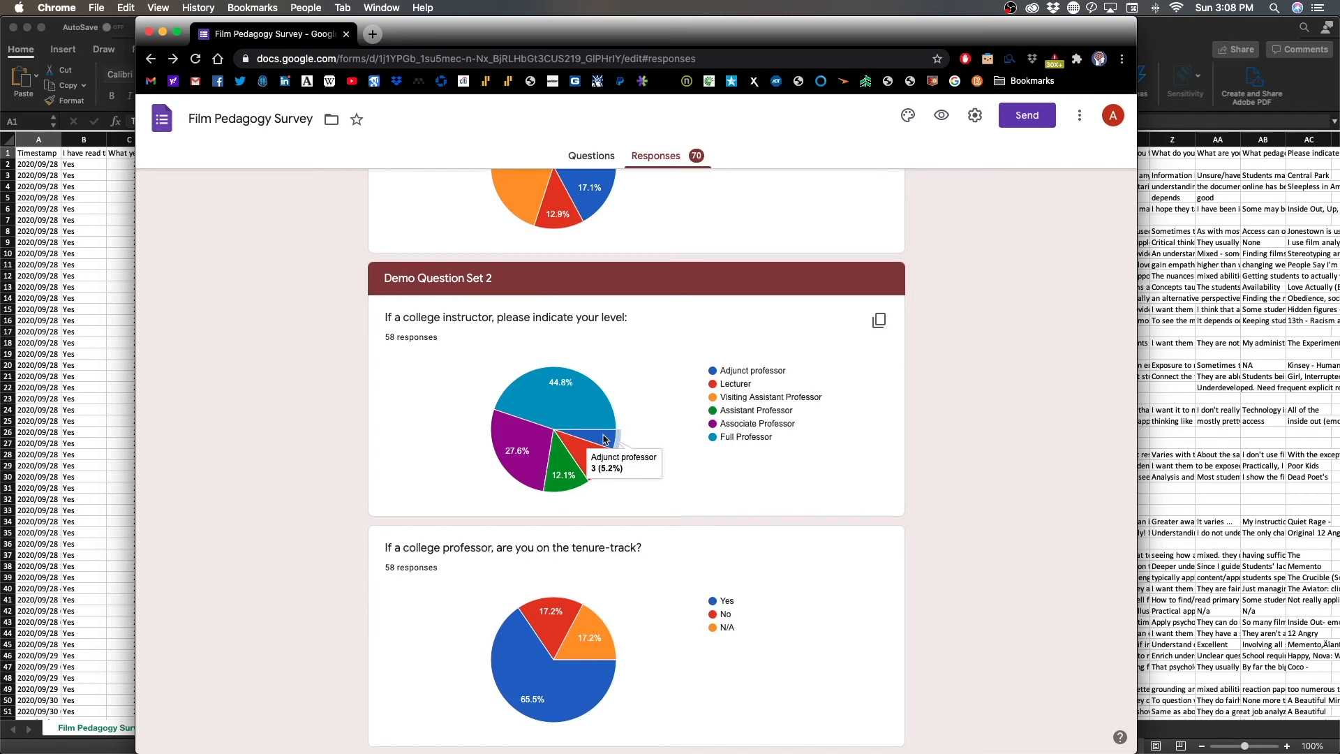
mouse_move(605, 466)
mouse_move(568, 490)
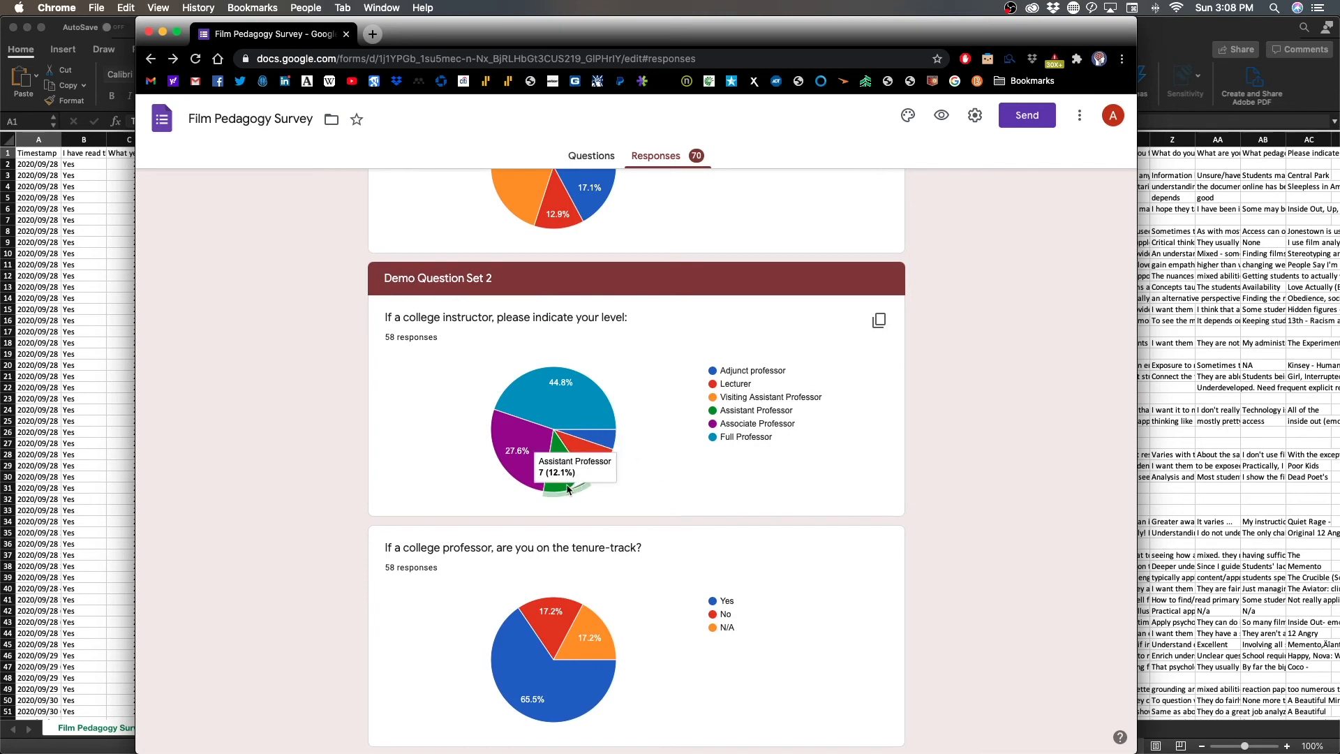
mouse_move(498, 461)
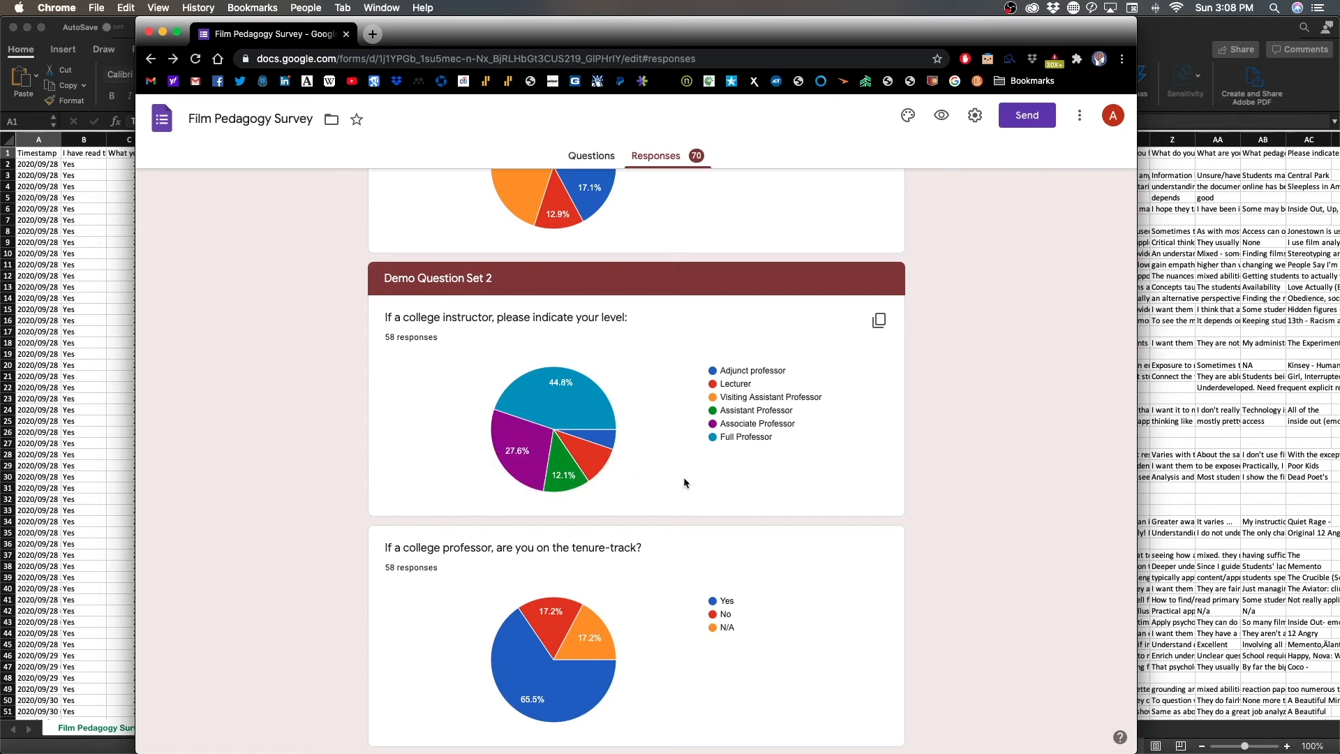
- Examine the tenure-track chart's slice details and compare them with the lecturer slice of the instructor-level chart
scroll(680, 482, down, 2)
scroll(677, 482, down, 2)
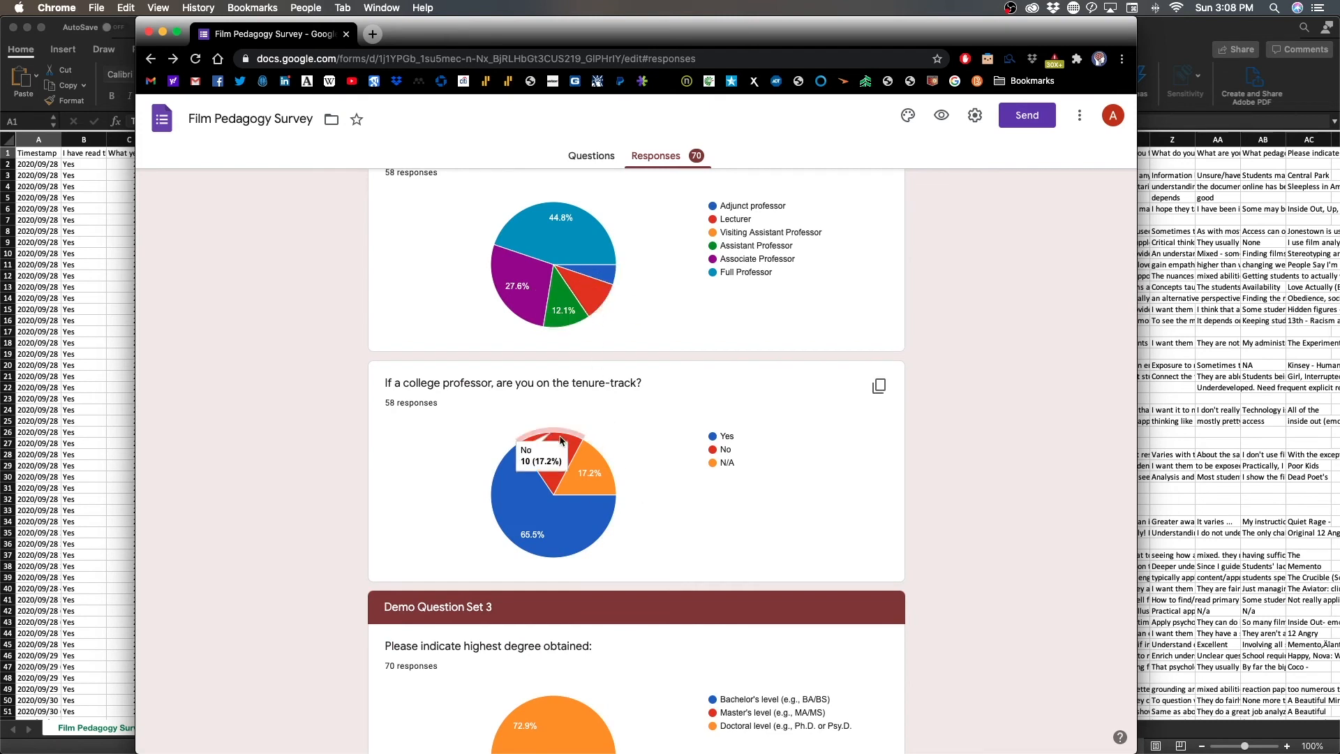
mouse_move(601, 283)
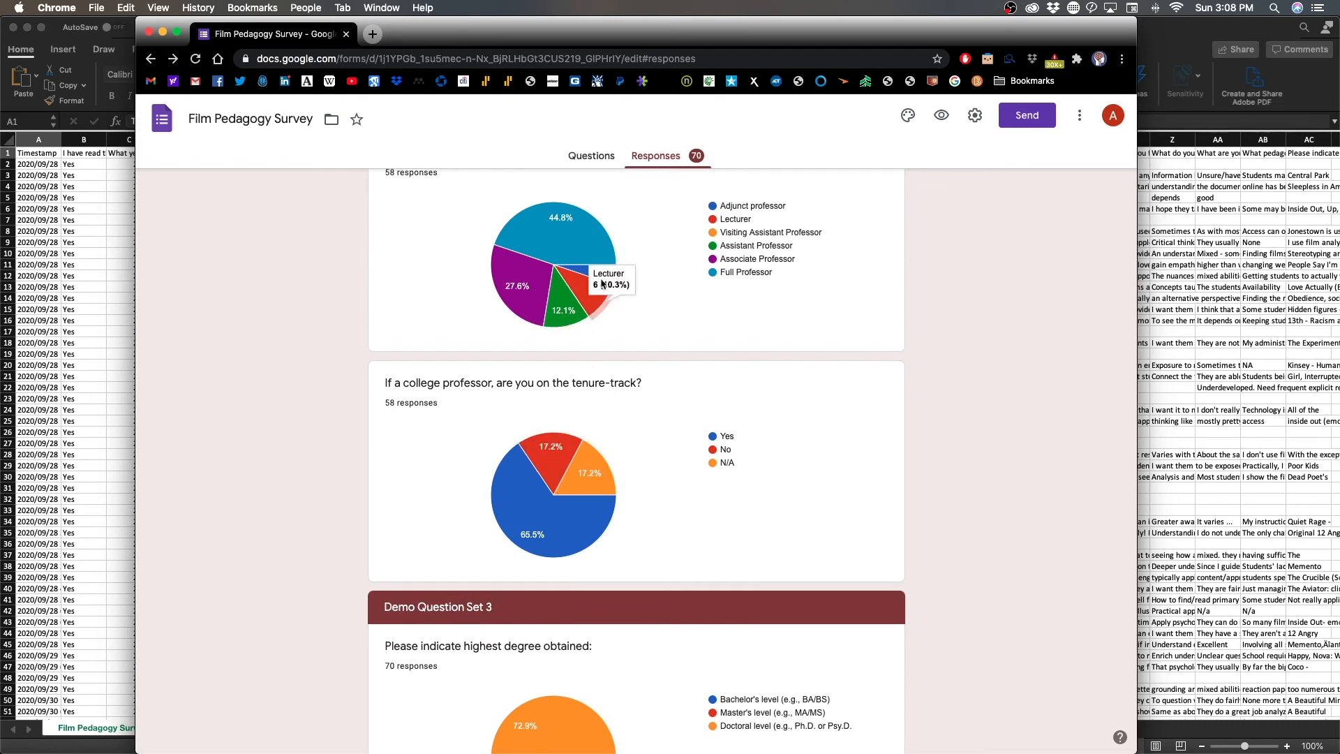
mouse_move(558, 553)
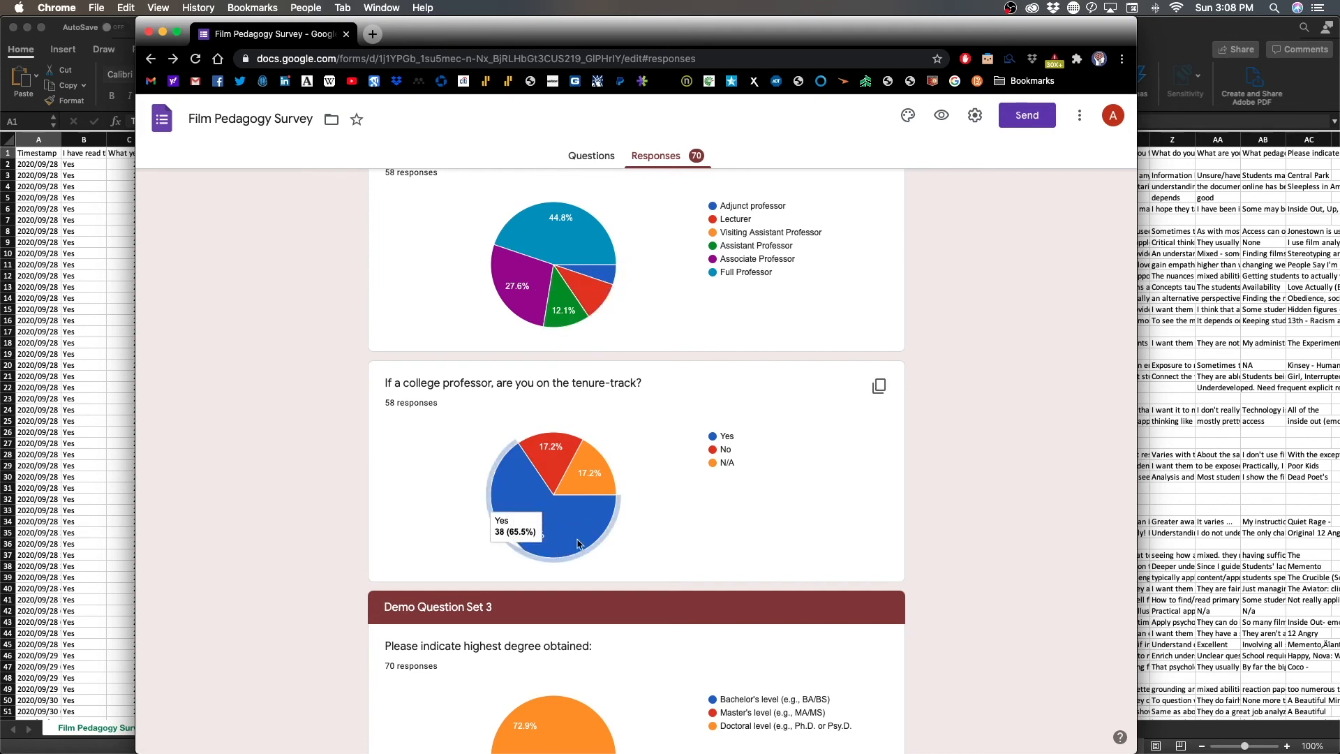
- Examine the charts for highest degree obtained and courses typically taught per term, highlighting the course-count axis labels
scroll(672, 492, down, 5)
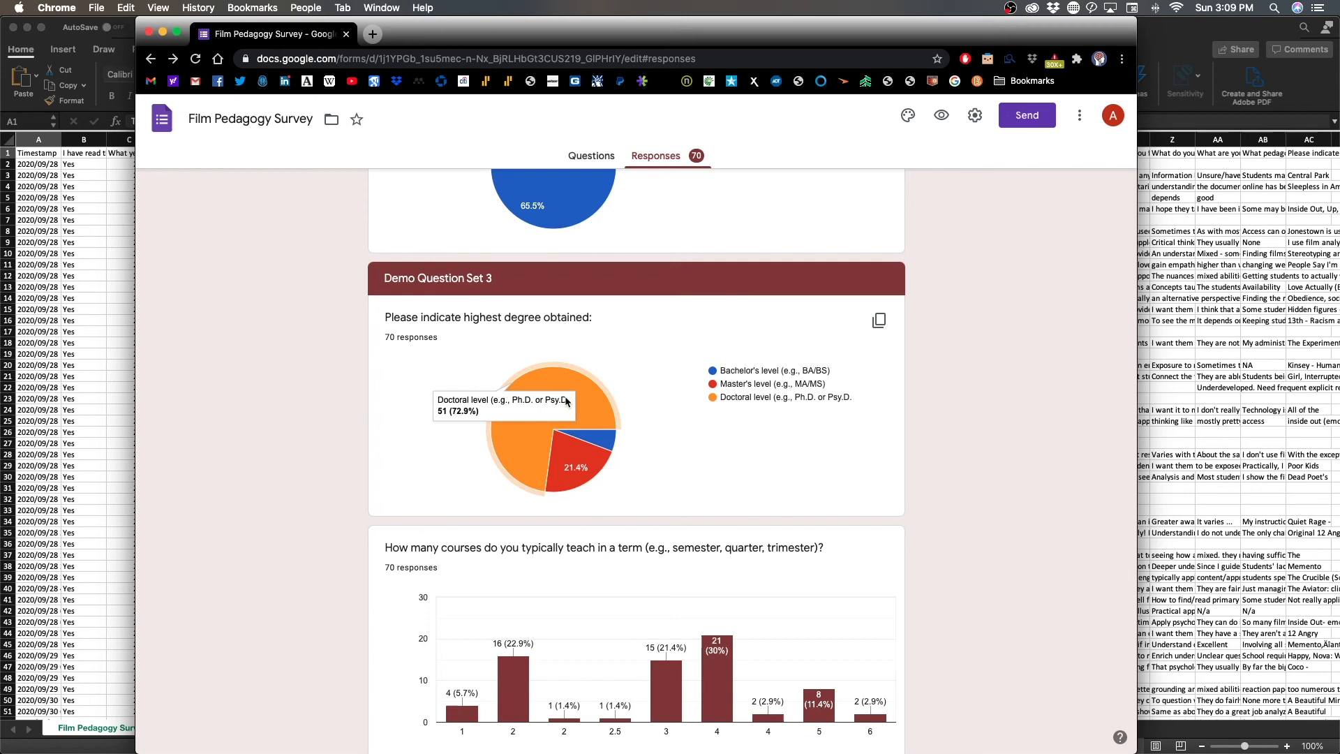
scroll(689, 497, down, 5)
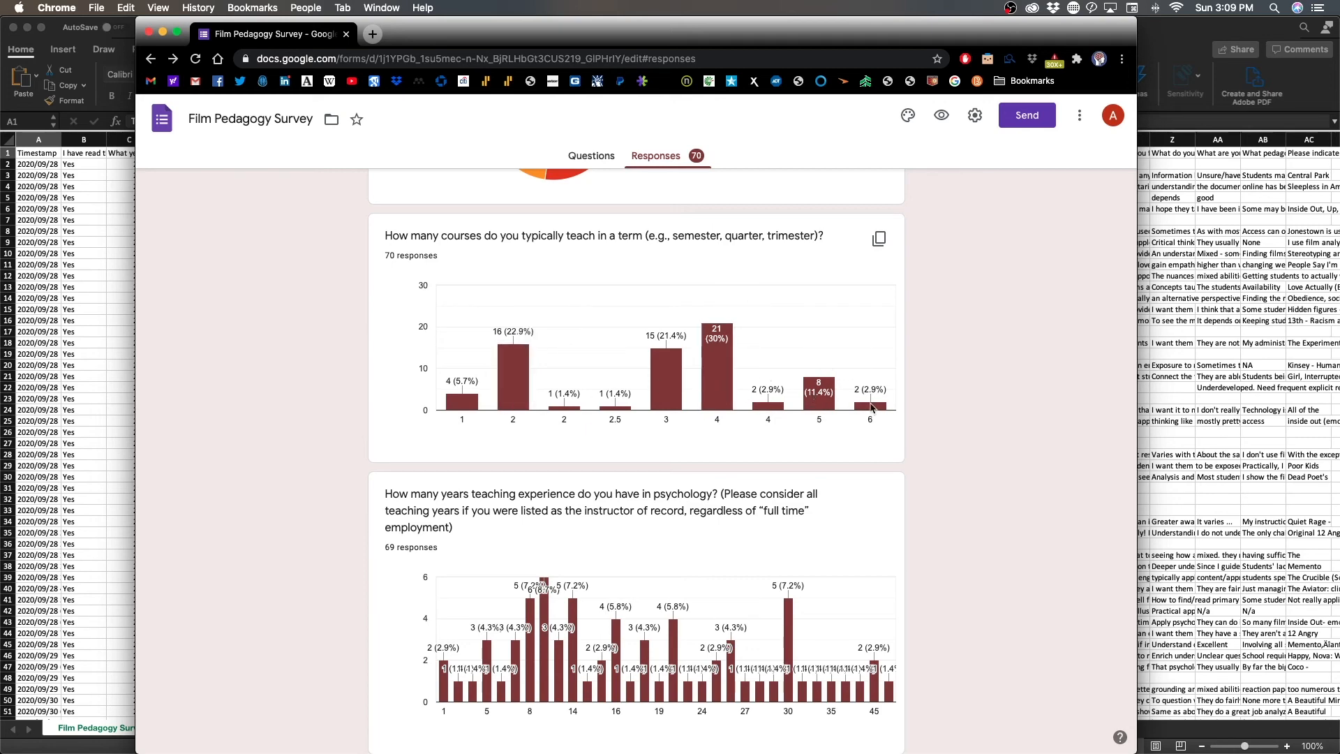
mouse_move(805, 396)
drag(718, 421, 564, 395)
click(680, 434)
drag(715, 420, 731, 423)
- Examine the chart of years of psychology teaching experience, including the details of its individual bars
scroll(855, 472, down, 5)
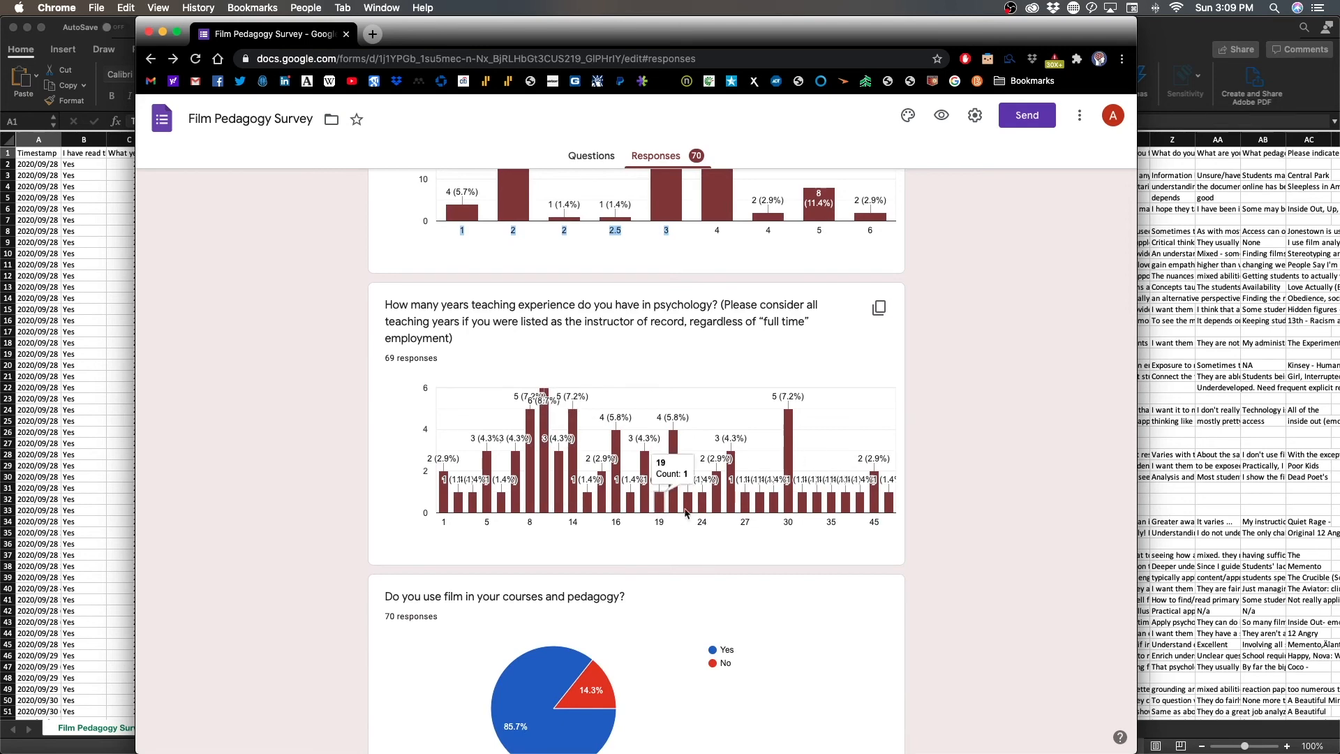
mouse_move(900, 510)
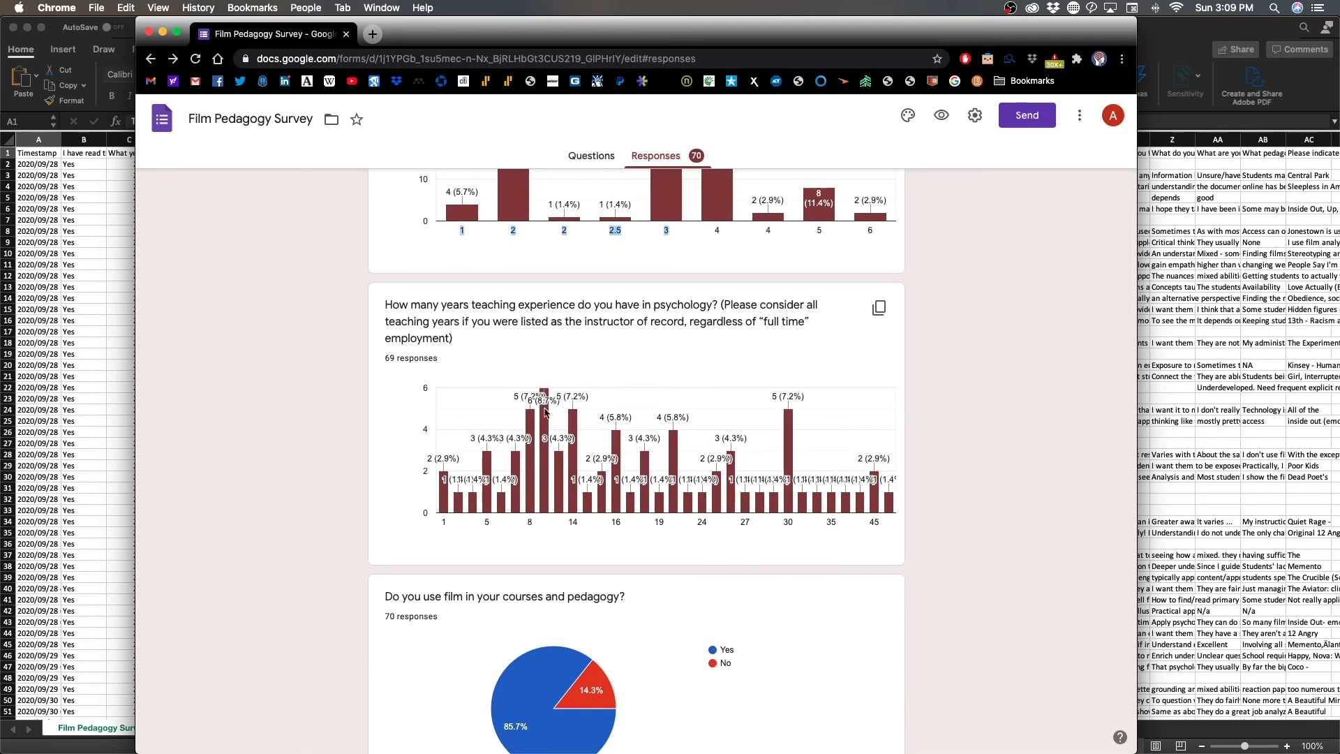
mouse_move(550, 417)
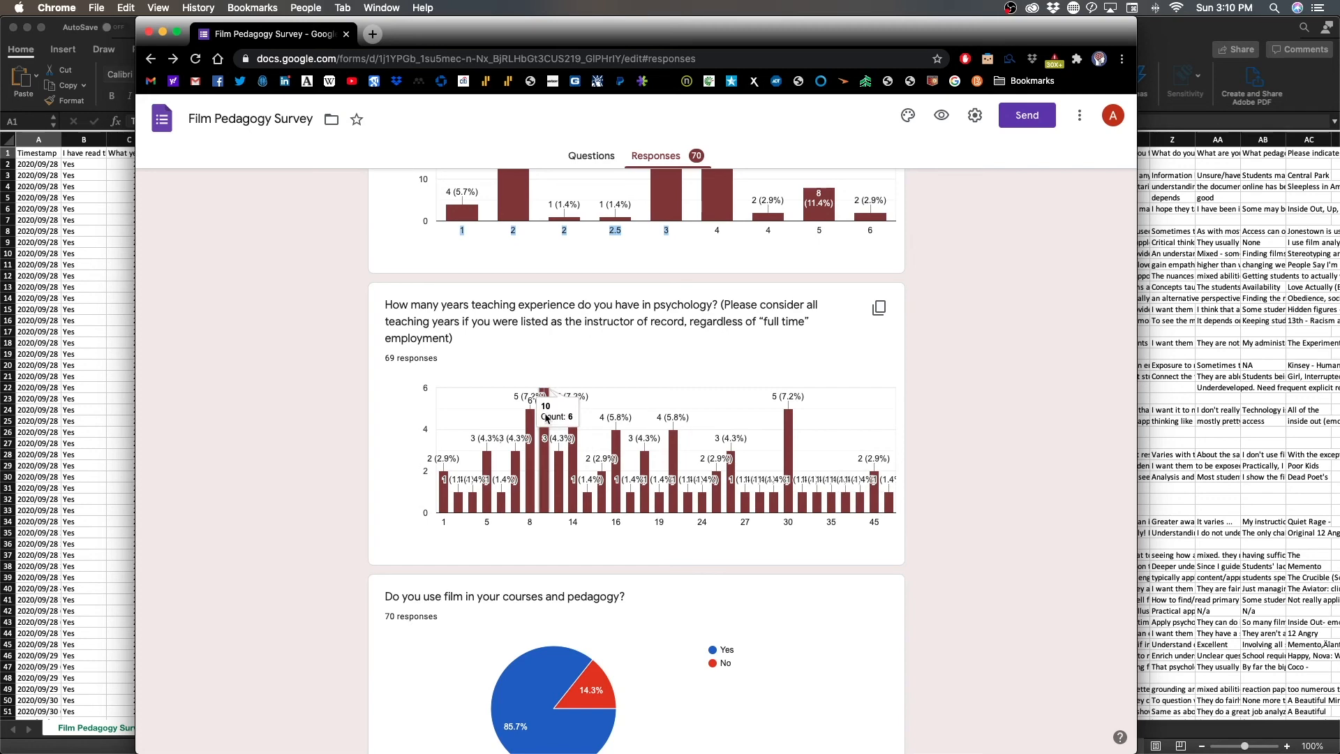
- Examine the chart on whether respondents use film in their courses and pedagogy, including its slice details
scroll(932, 418, down, 2)
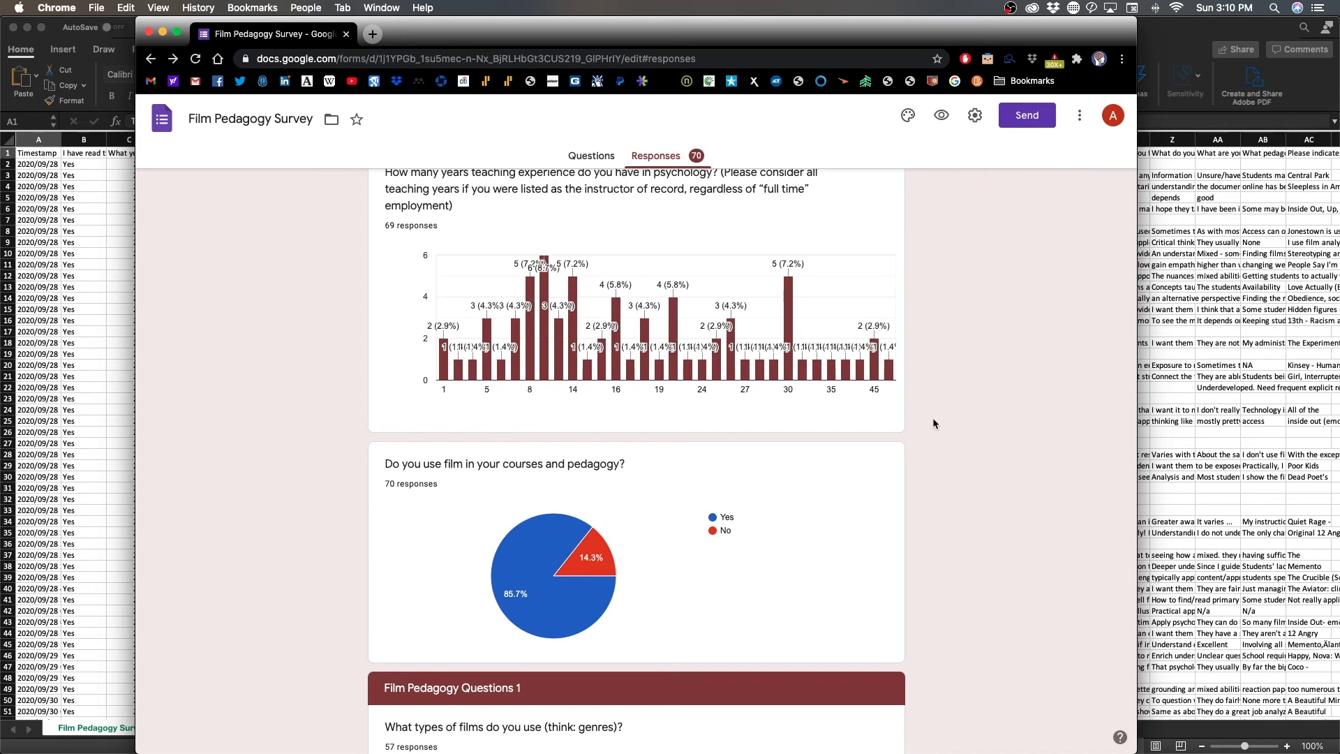
scroll(887, 453, down, 2)
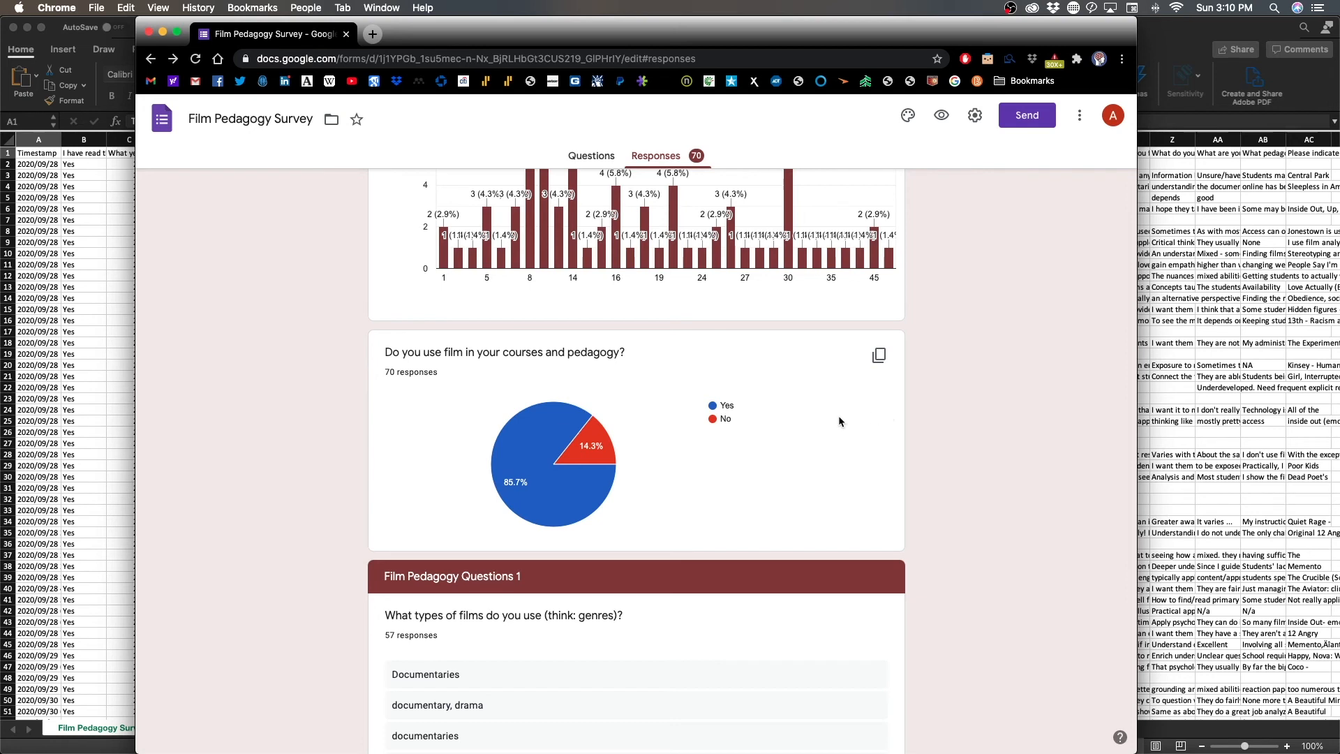
mouse_move(550, 443)
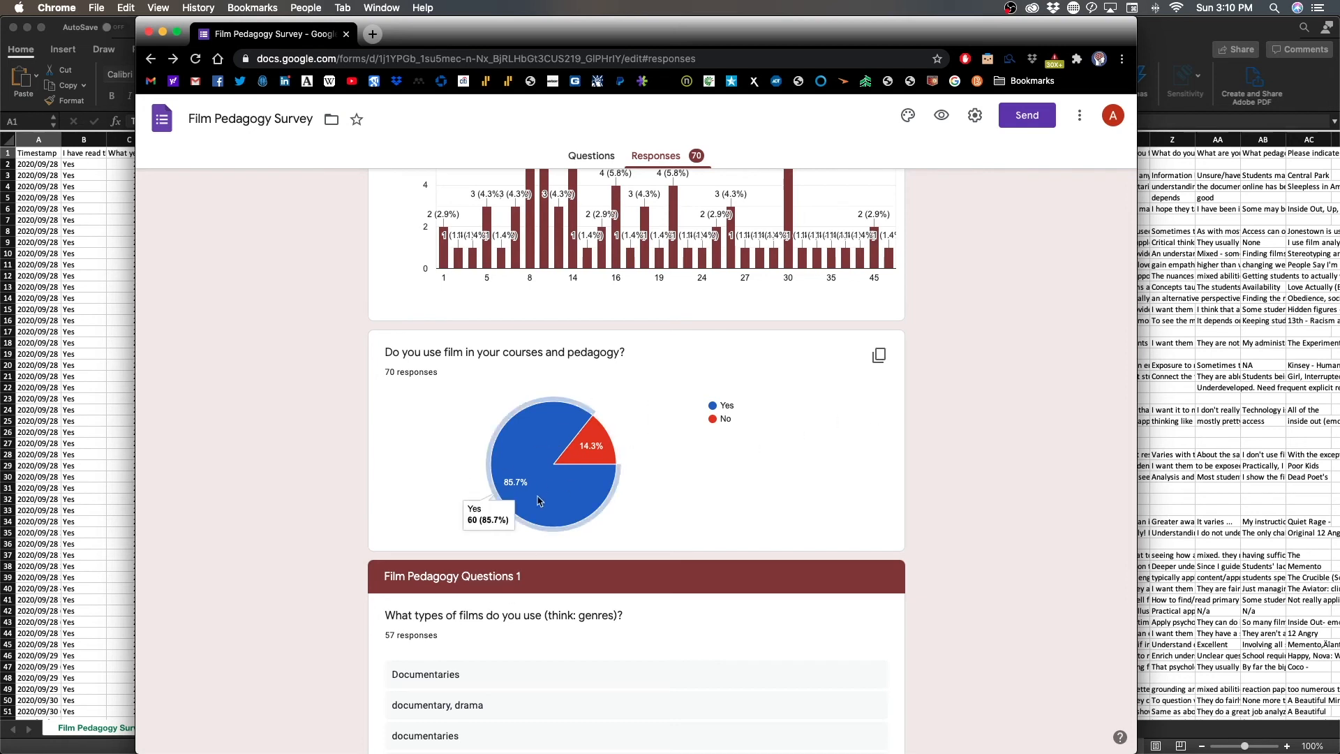
mouse_move(597, 445)
- Skim the written responses on the types of films used and return to the start of the list
scroll(703, 455, down, 5)
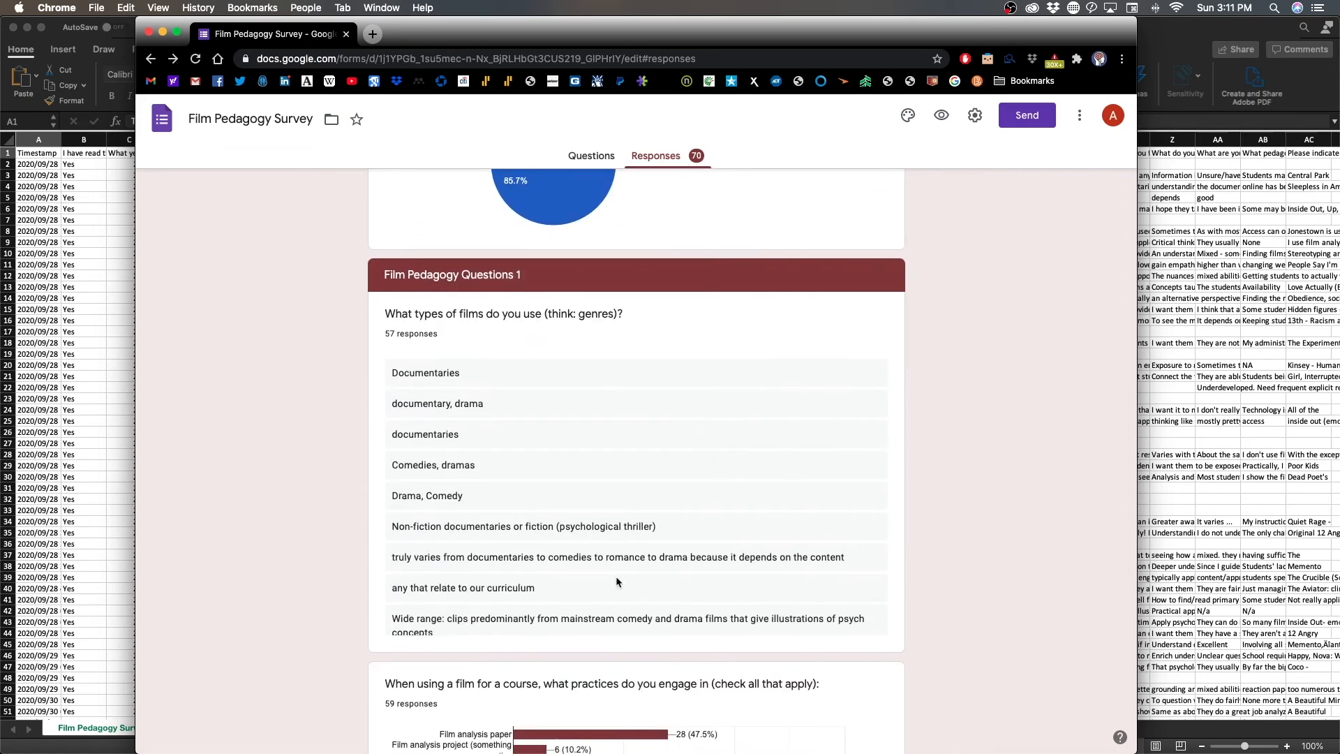
scroll(616, 579, down, 10)
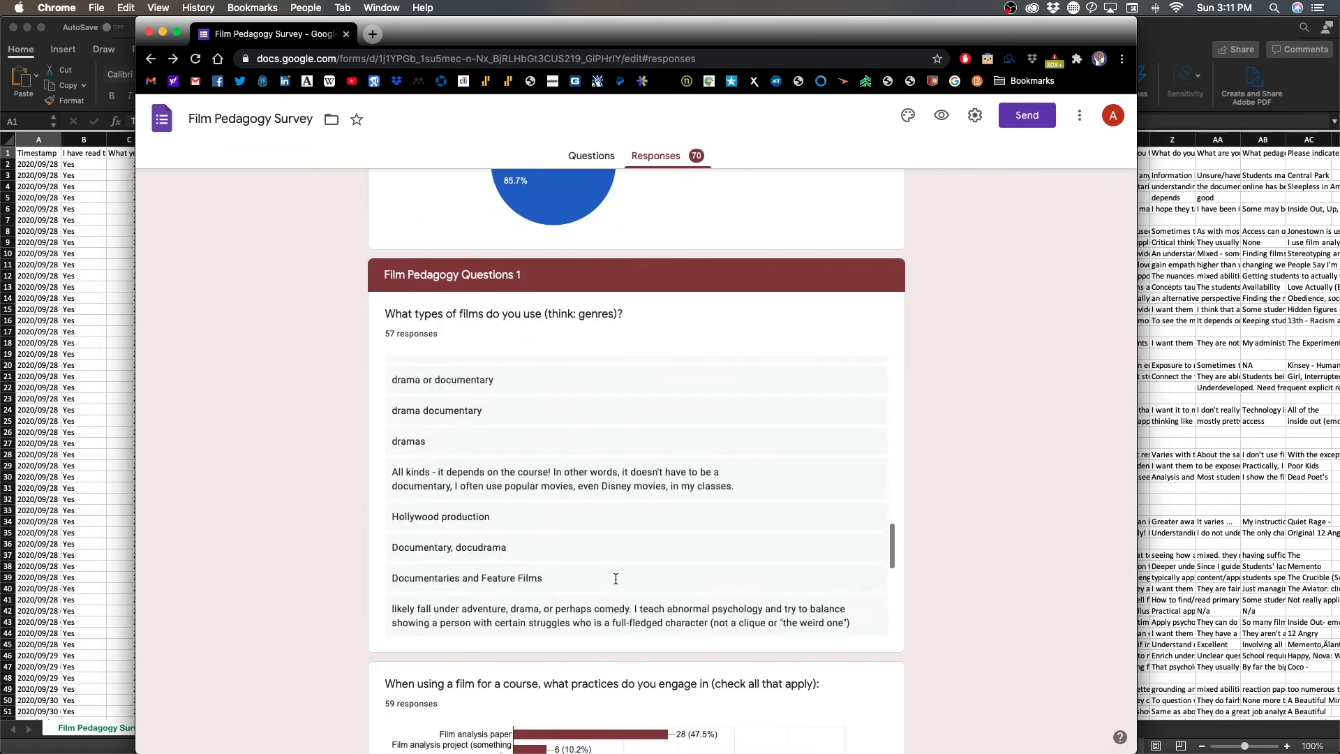
scroll(616, 578, up, 10)
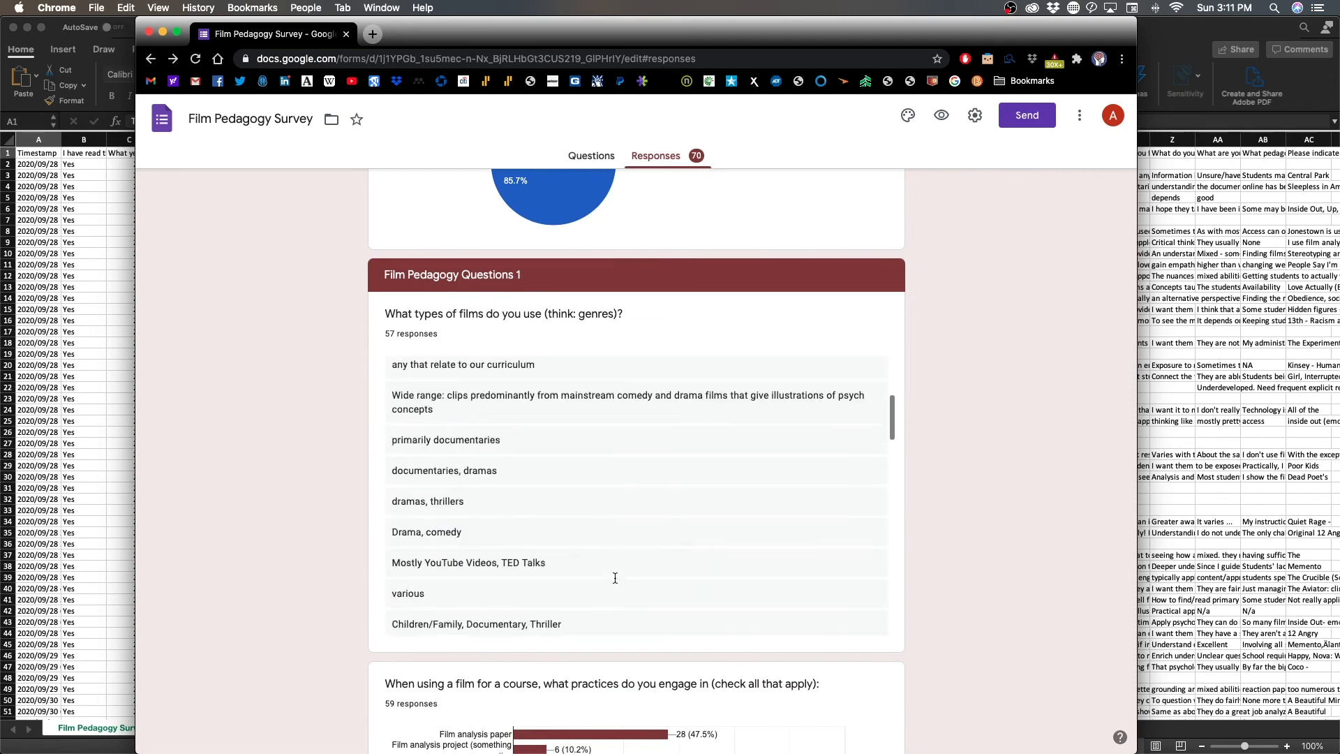
scroll(615, 578, up, 5)
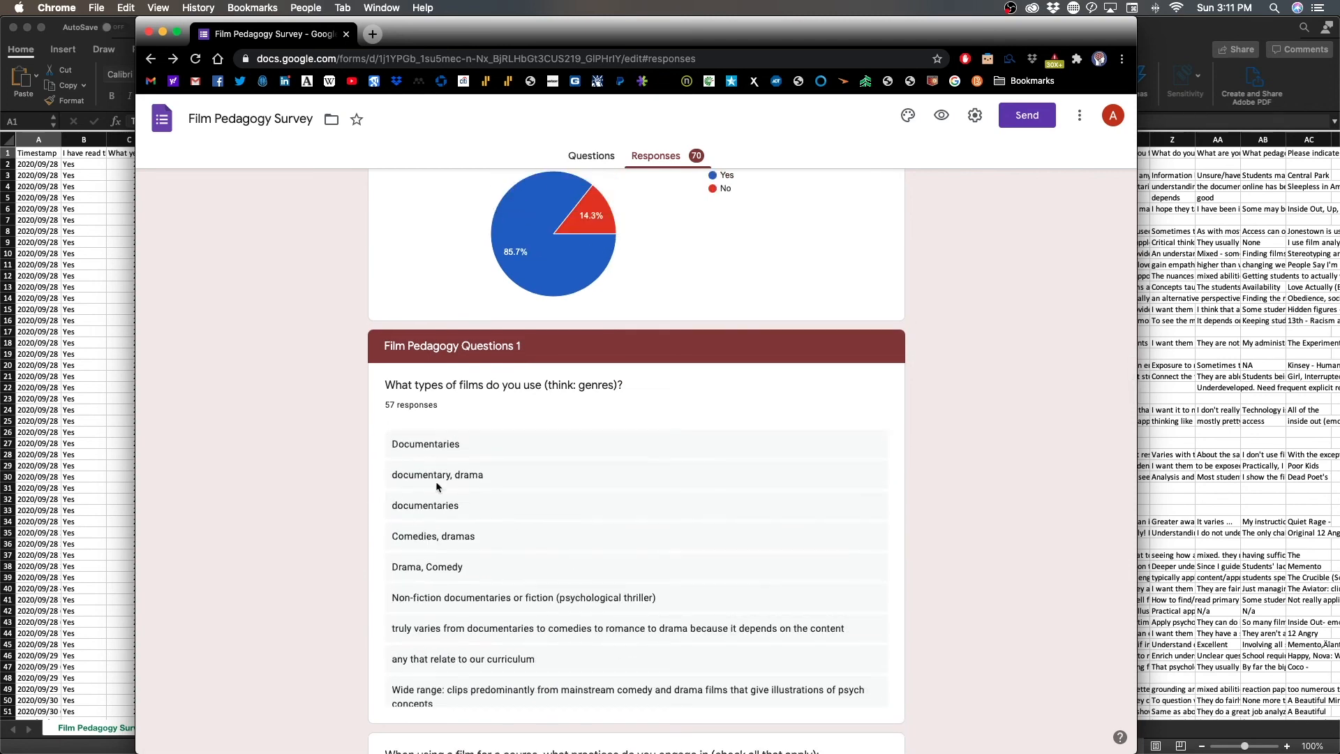
- Read the film-genre responses from the start and highlight the answer "Mostly YouTube Videos, TED Talks"
scroll(529, 525, down, 1)
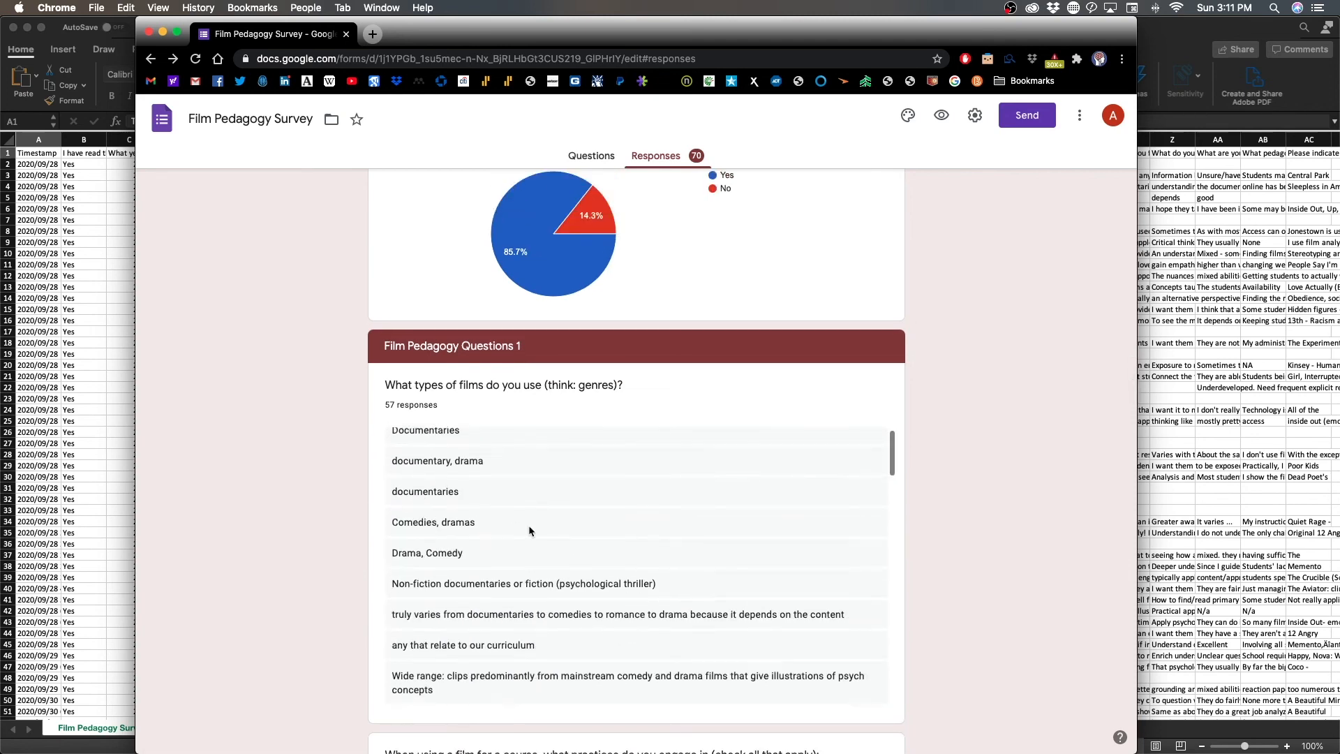
scroll(474, 534, down, 3)
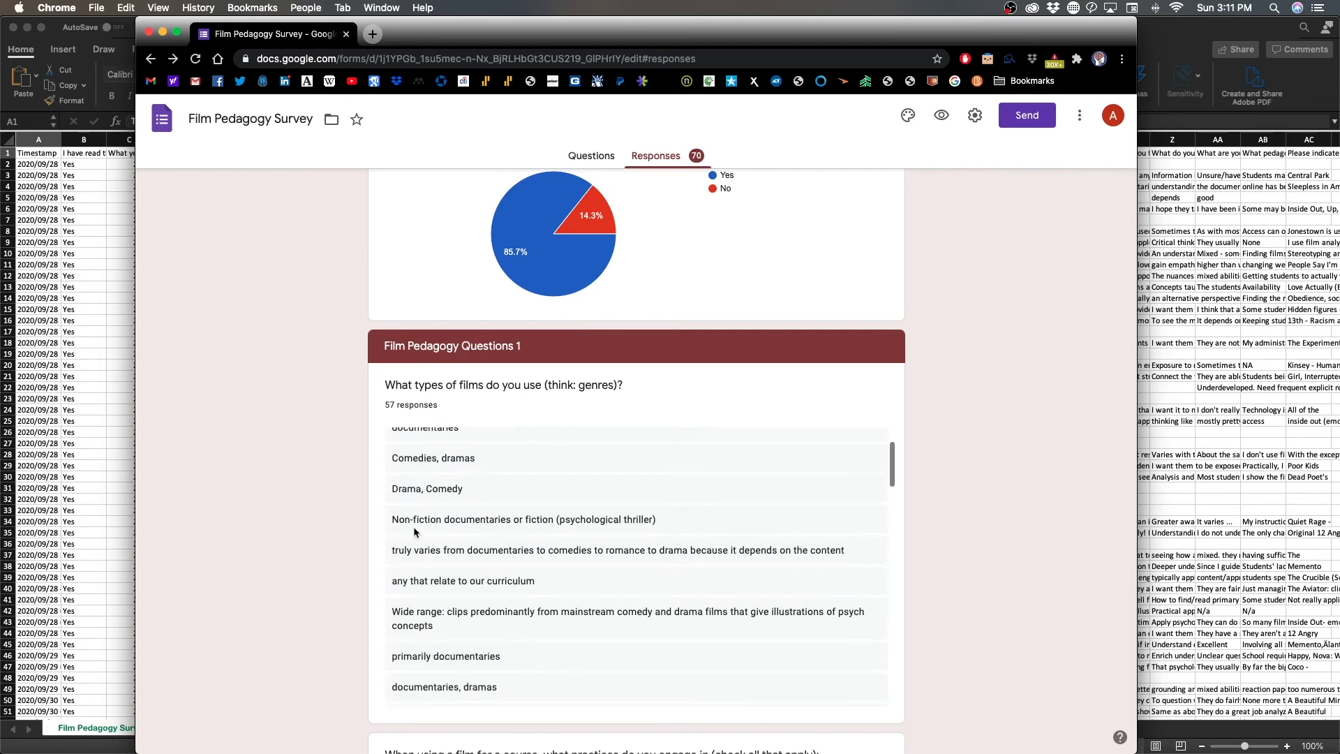
scroll(414, 530, down, 3)
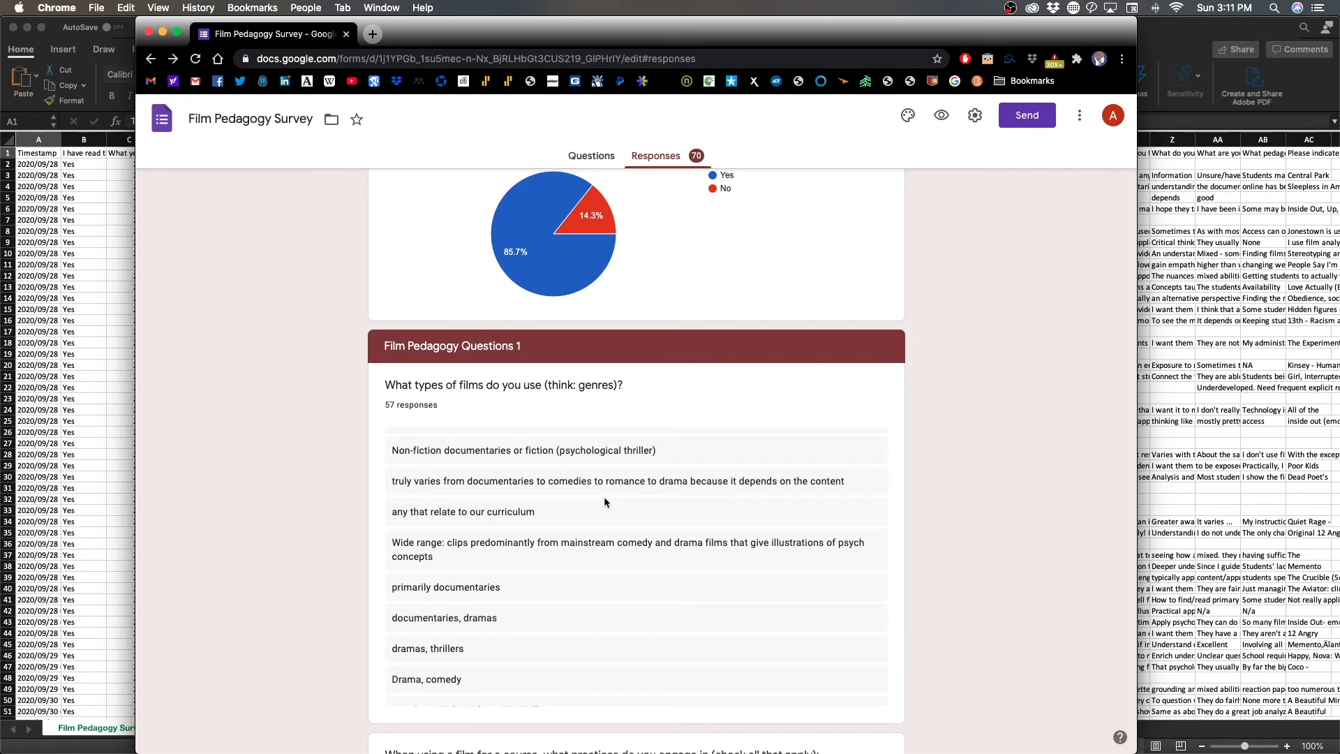
scroll(605, 496, down, 6)
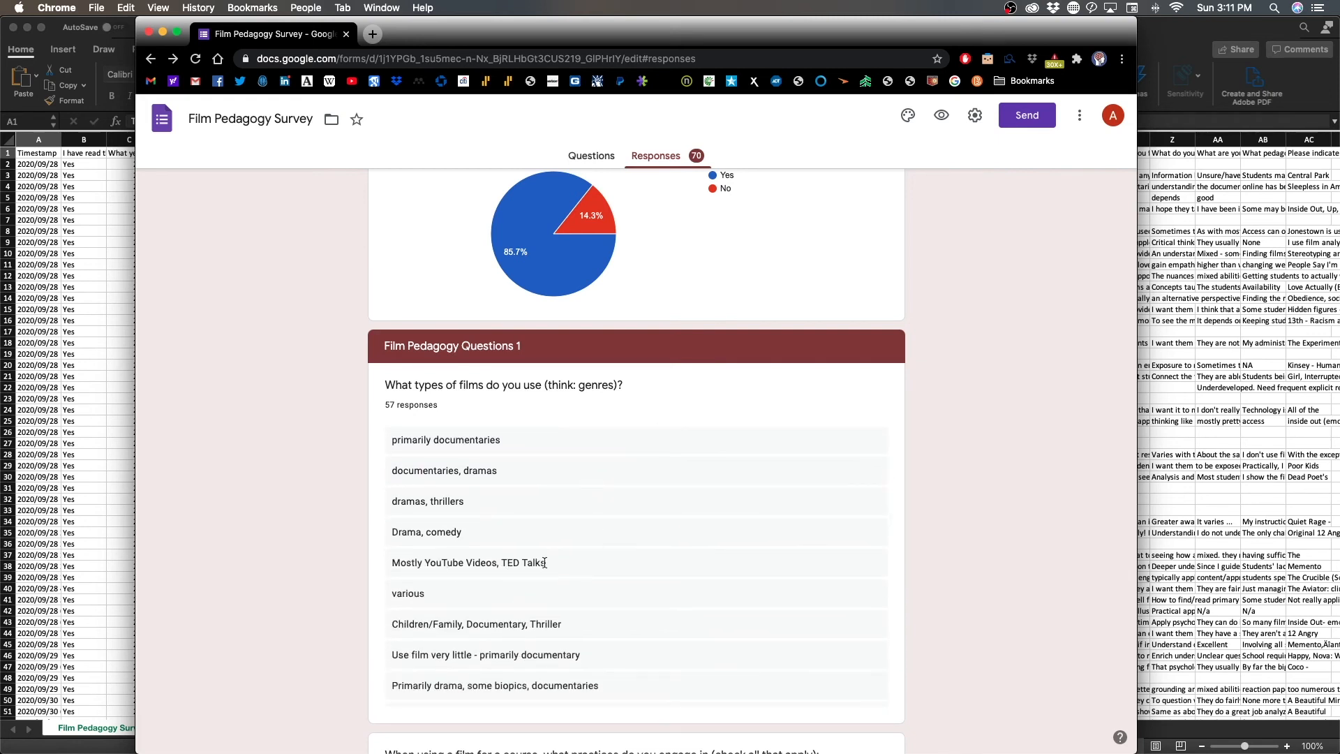
drag(548, 564, 404, 558)
scroll(680, 522, down, 6)
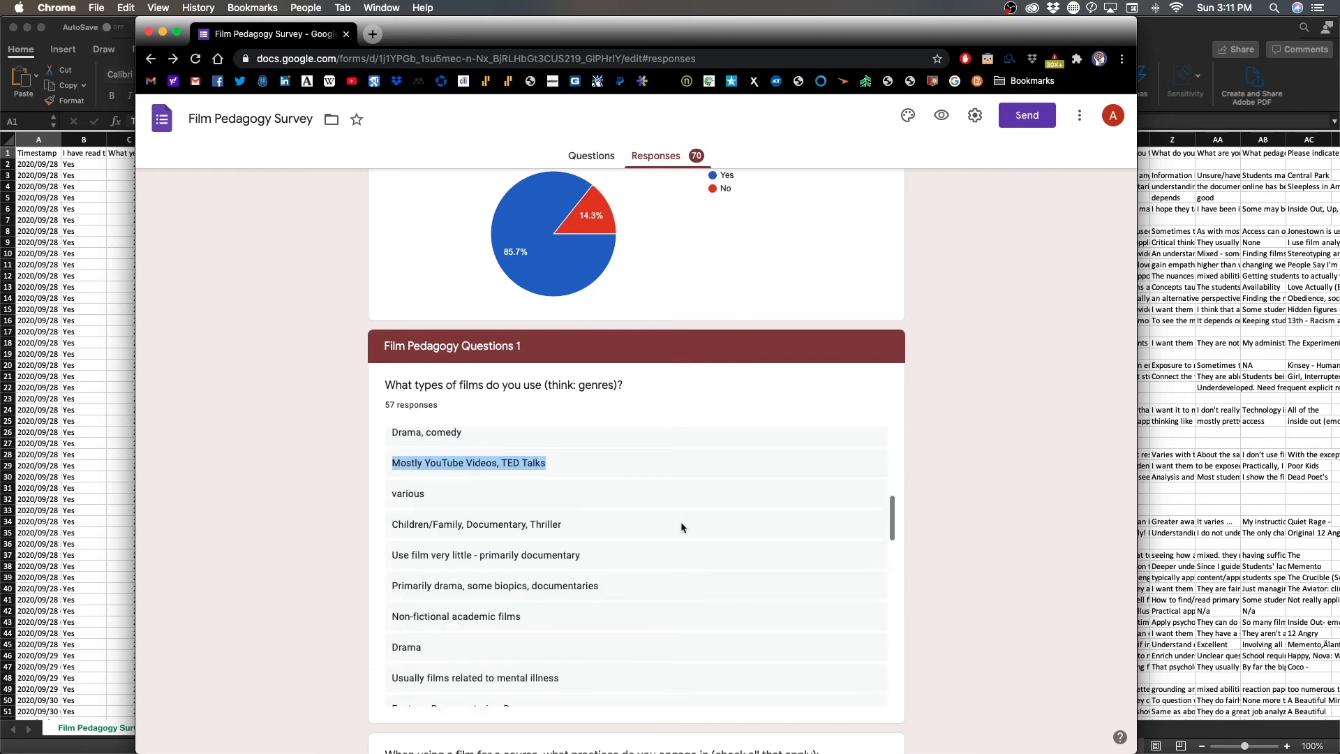
- Read the film-genre responses following the YouTube answer, pausing on "Use film very little - primarily documentary"
scroll(590, 466, down, 1)
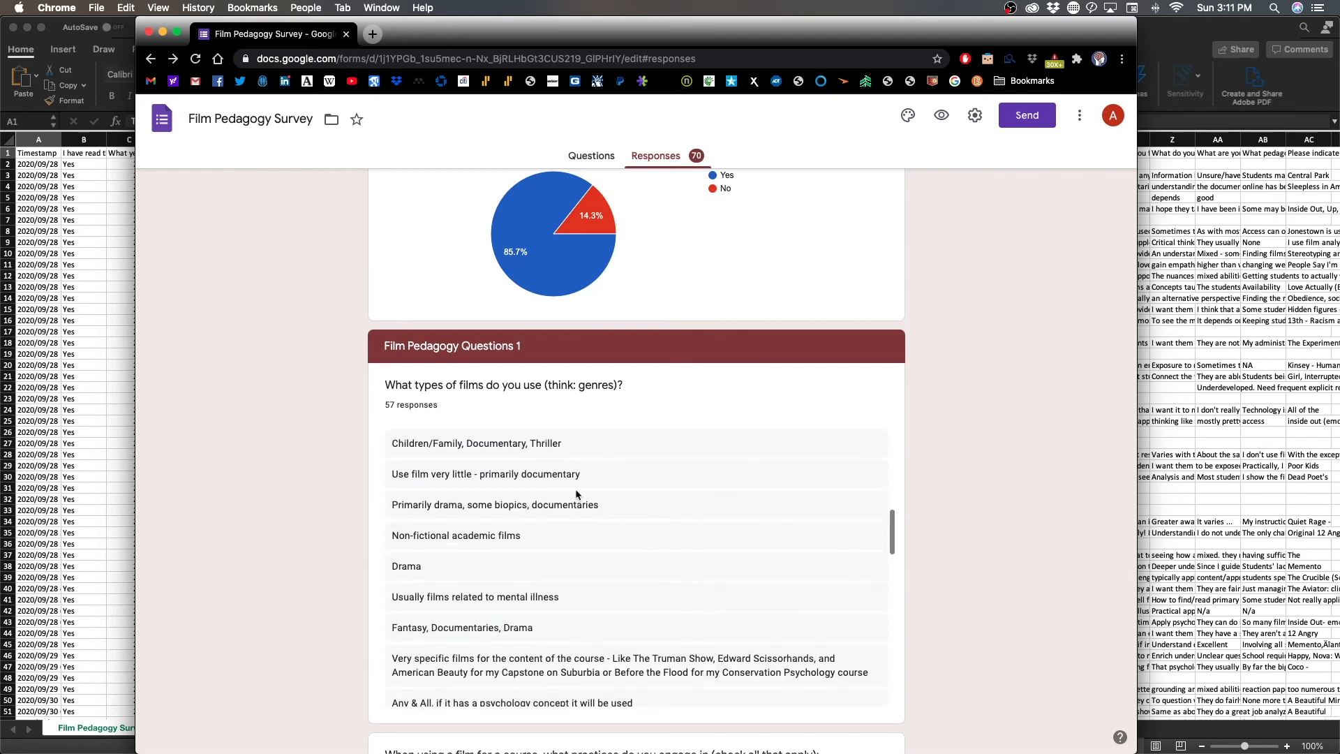
drag(579, 476, 659, 485)
click(434, 471)
scroll(657, 484, down, 1)
click(657, 485)
scroll(657, 484, down, 3)
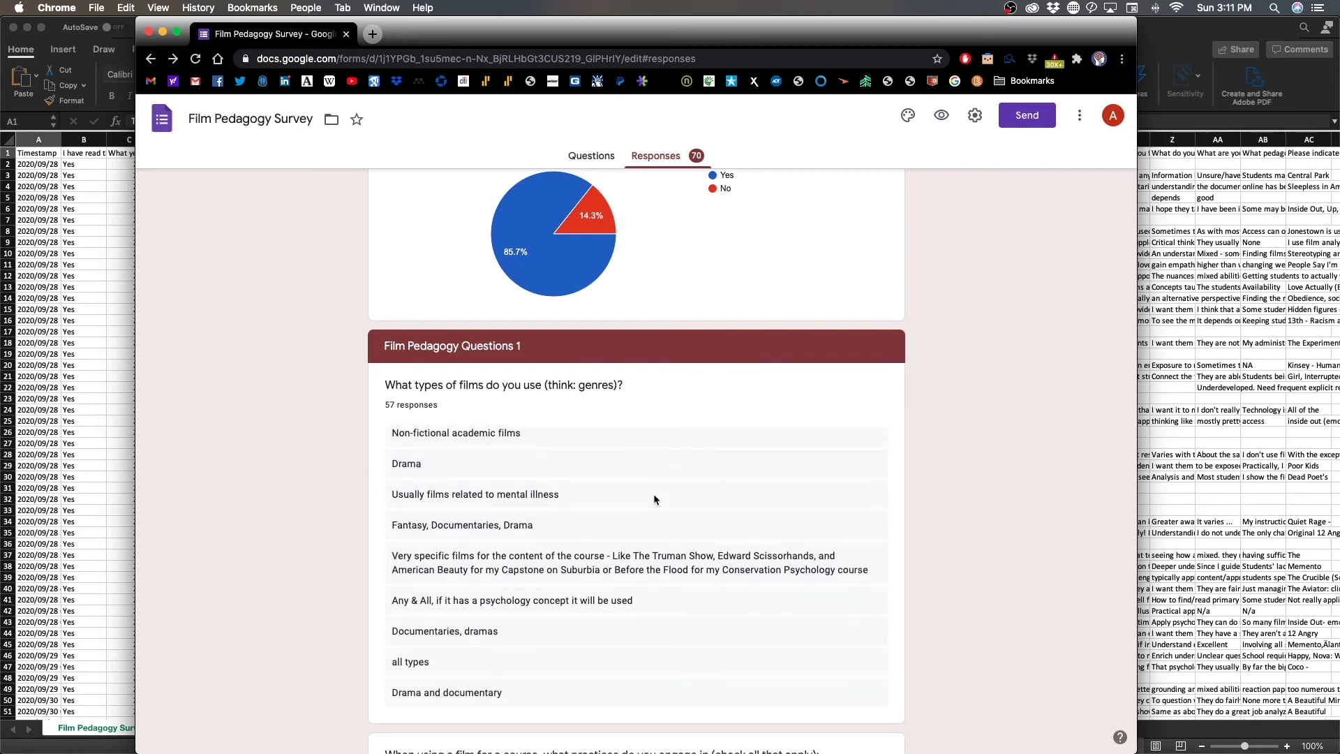
- Highlight "Before the Flood for my Conservation Psychology course" in the specific-films answer and read the genre responses that follow
drag(612, 555, 864, 571)
scroll(585, 534, down, 4)
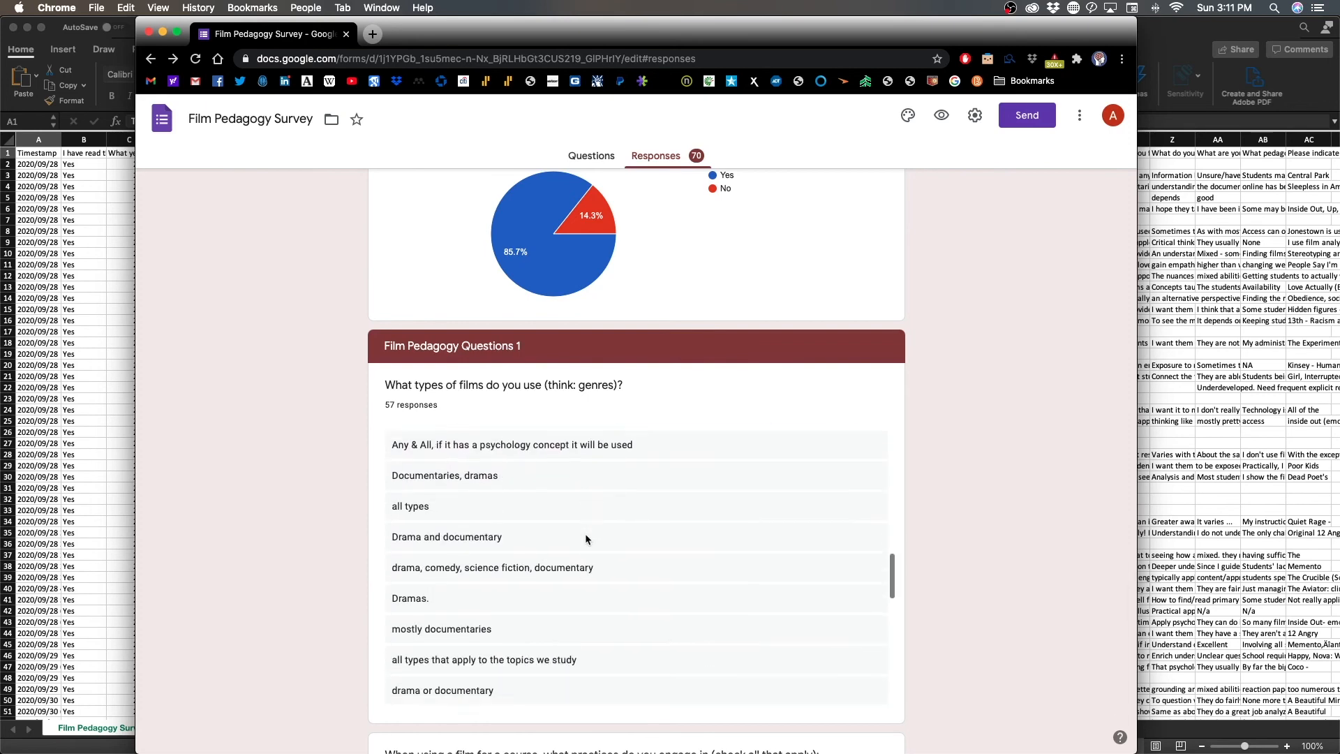
scroll(584, 533, up, 2)
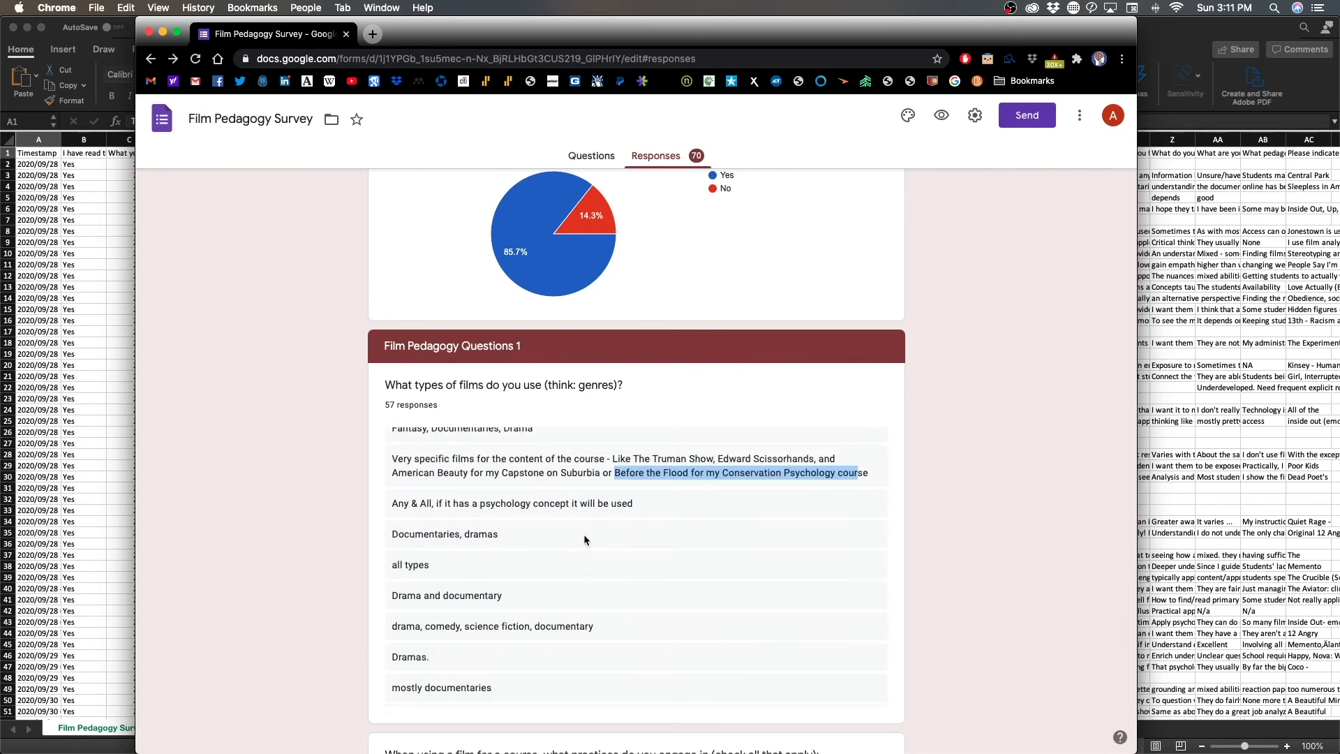
scroll(596, 606, down, 5)
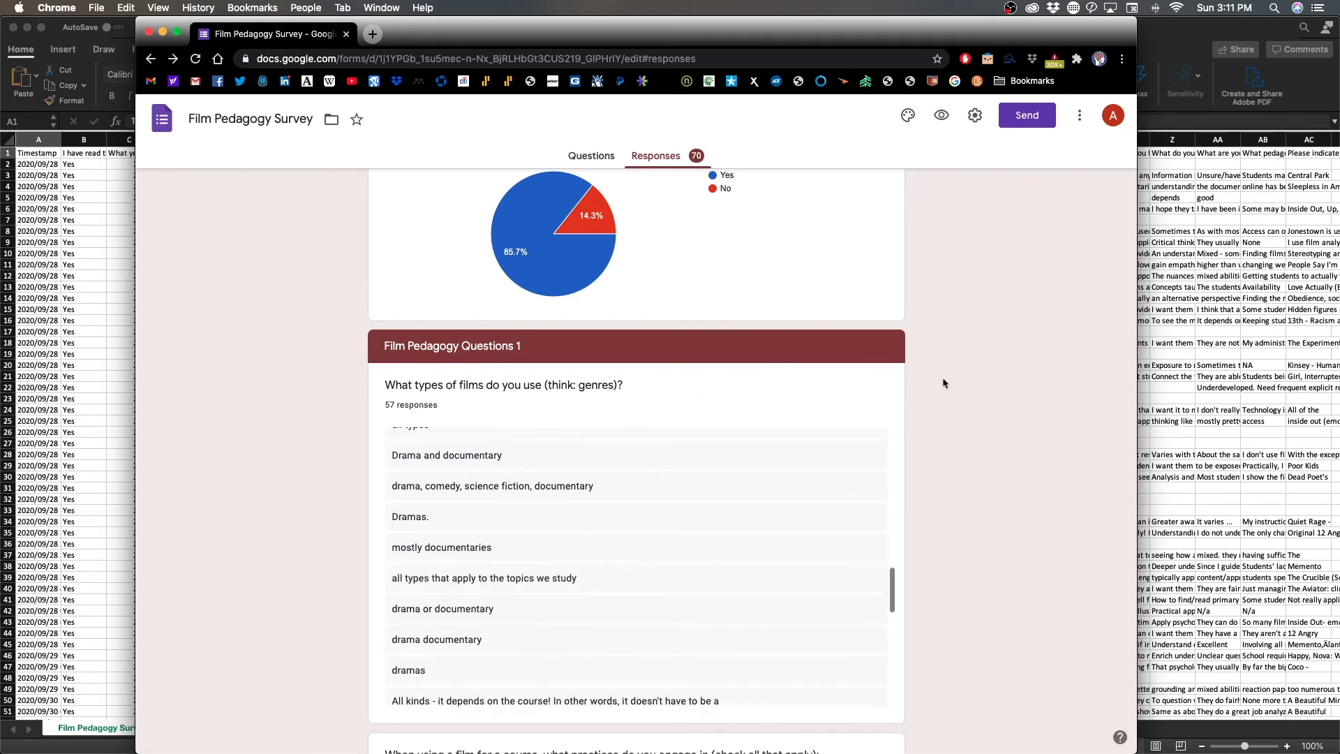
- Examine the chart of practices respondents engage in when using a film for a course
scroll(943, 382, down, 3)
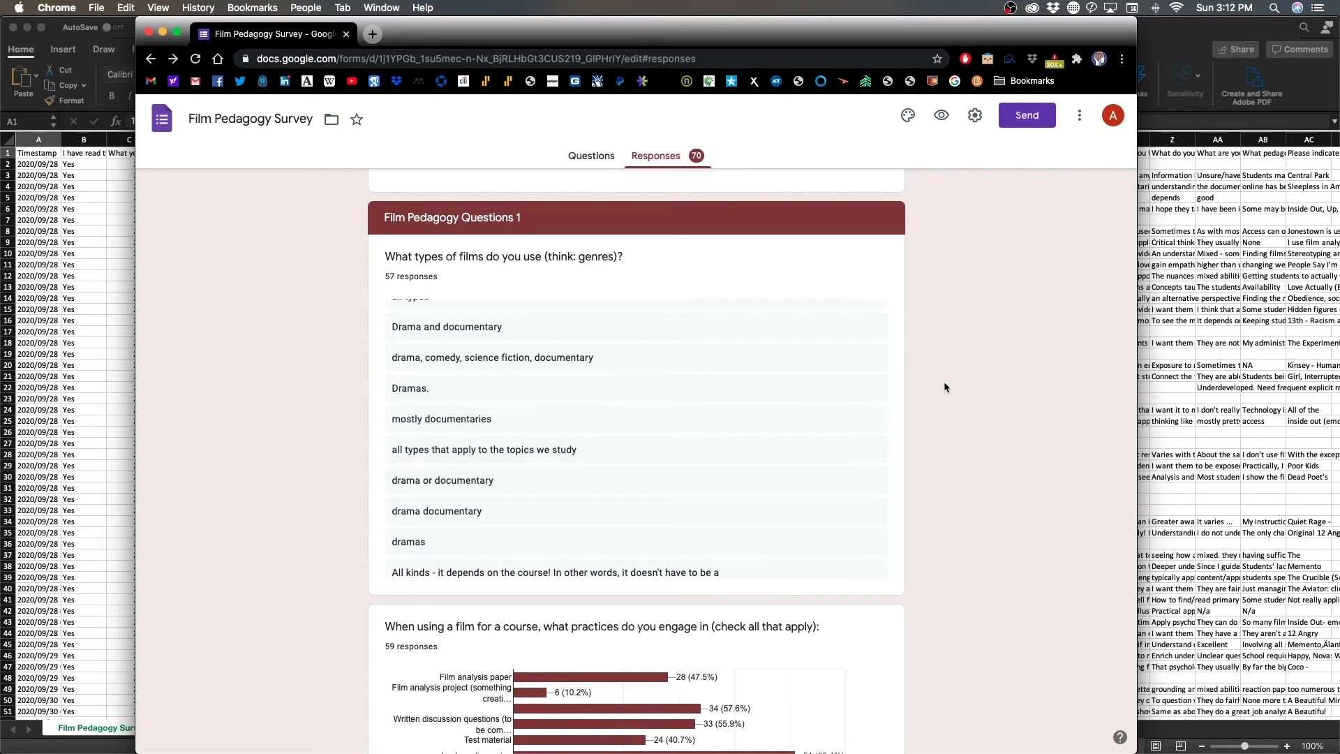
scroll(942, 502, down, 5)
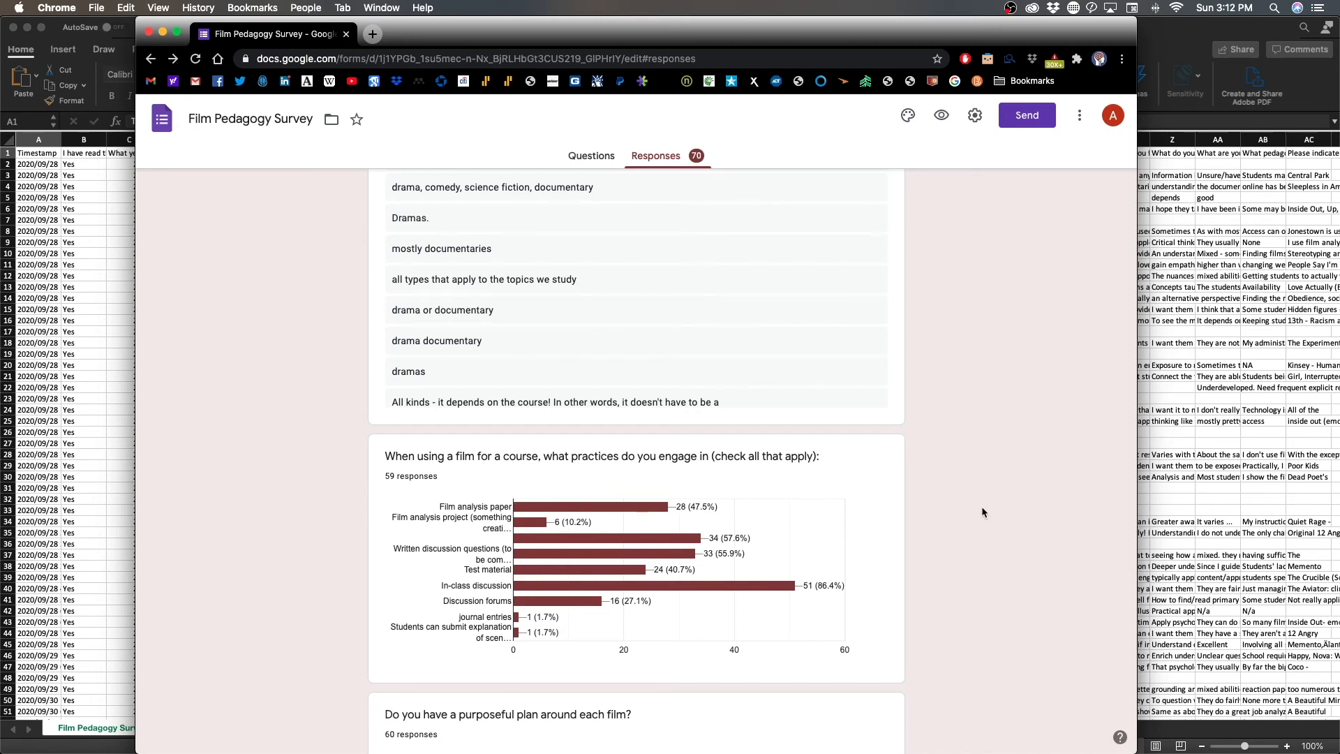
scroll(981, 505, down, 1)
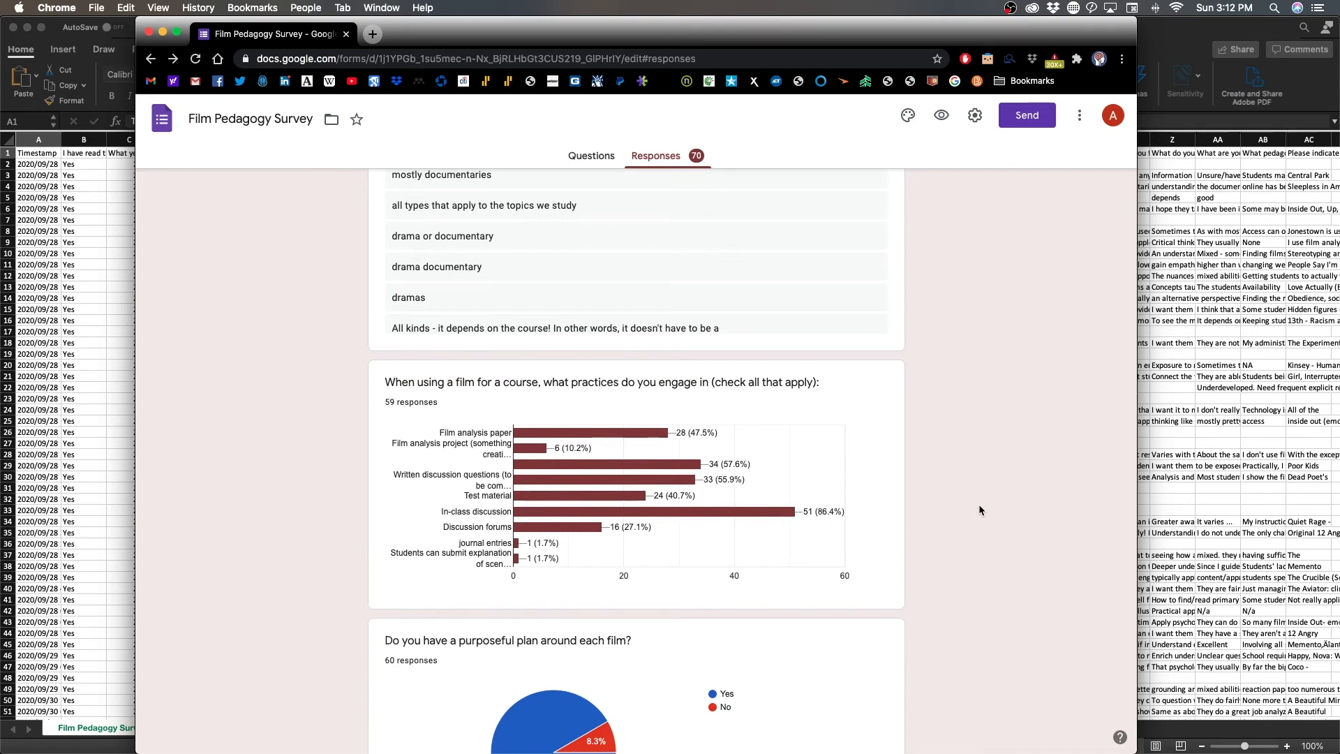
scroll(978, 508, down, 1)
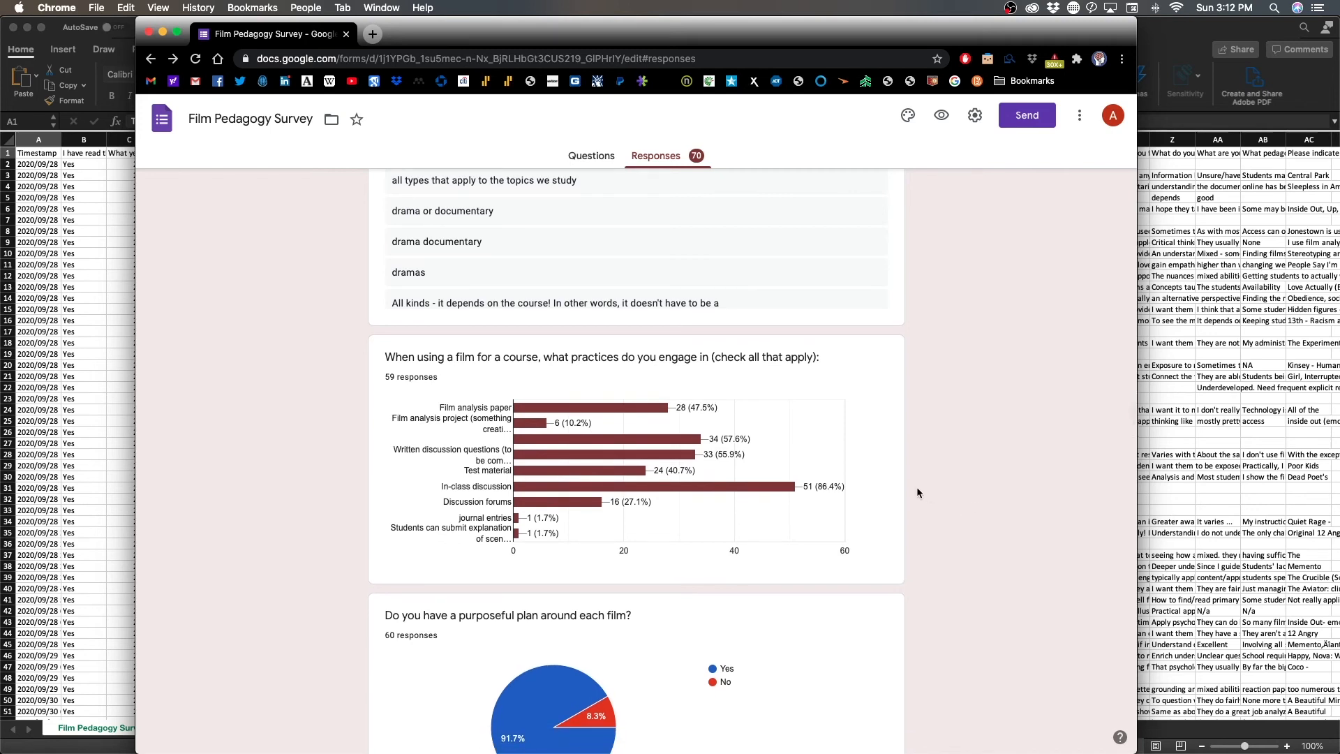
scroll(916, 487, down, 2)
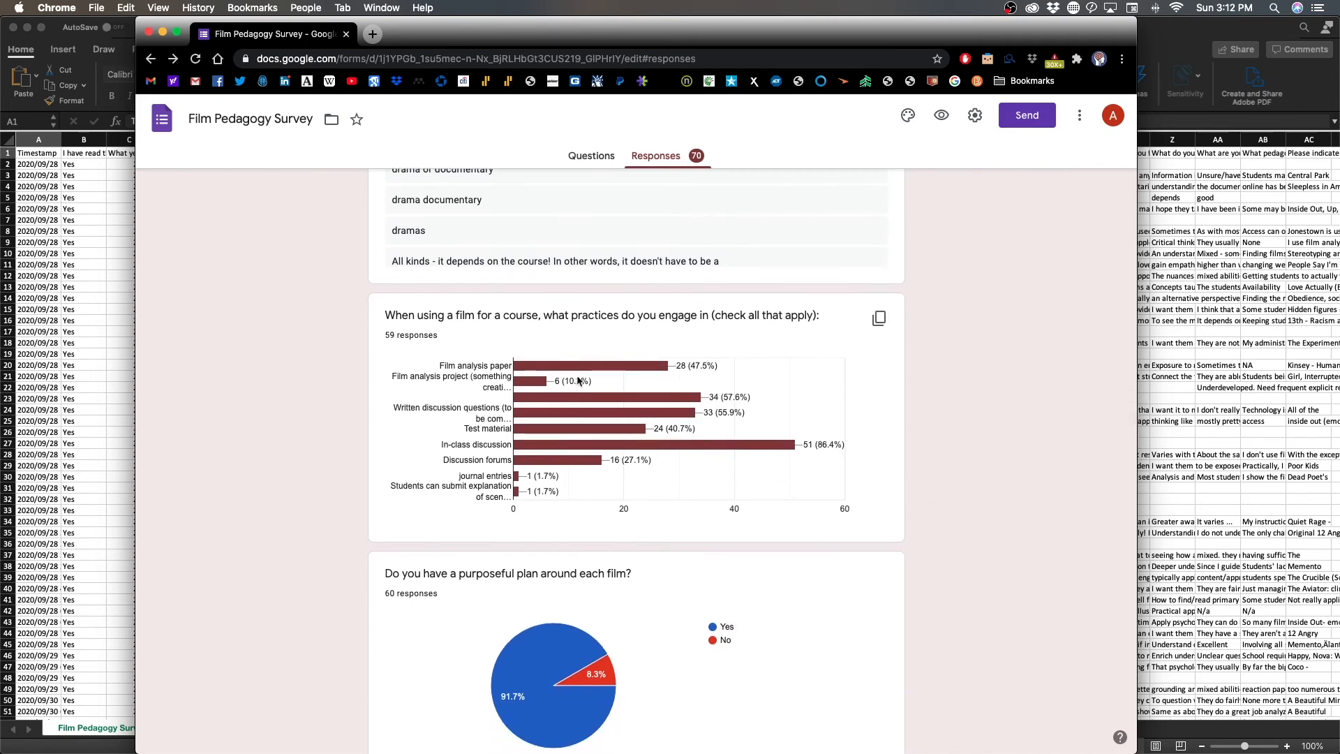
- Inspect individual bars in the film-practices chart, including in-class discussion, journal entries and students' scene explanations
mouse_move(531, 372)
mouse_move(534, 450)
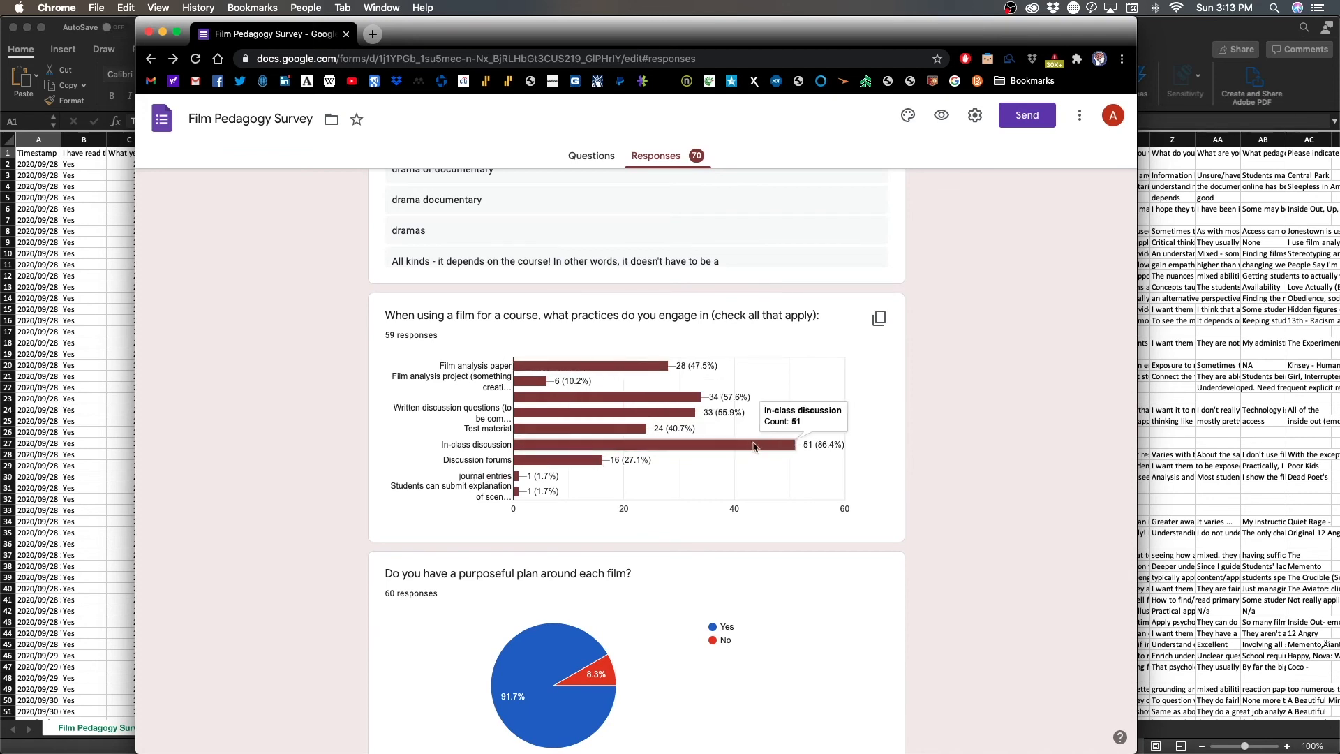
mouse_move(606, 400)
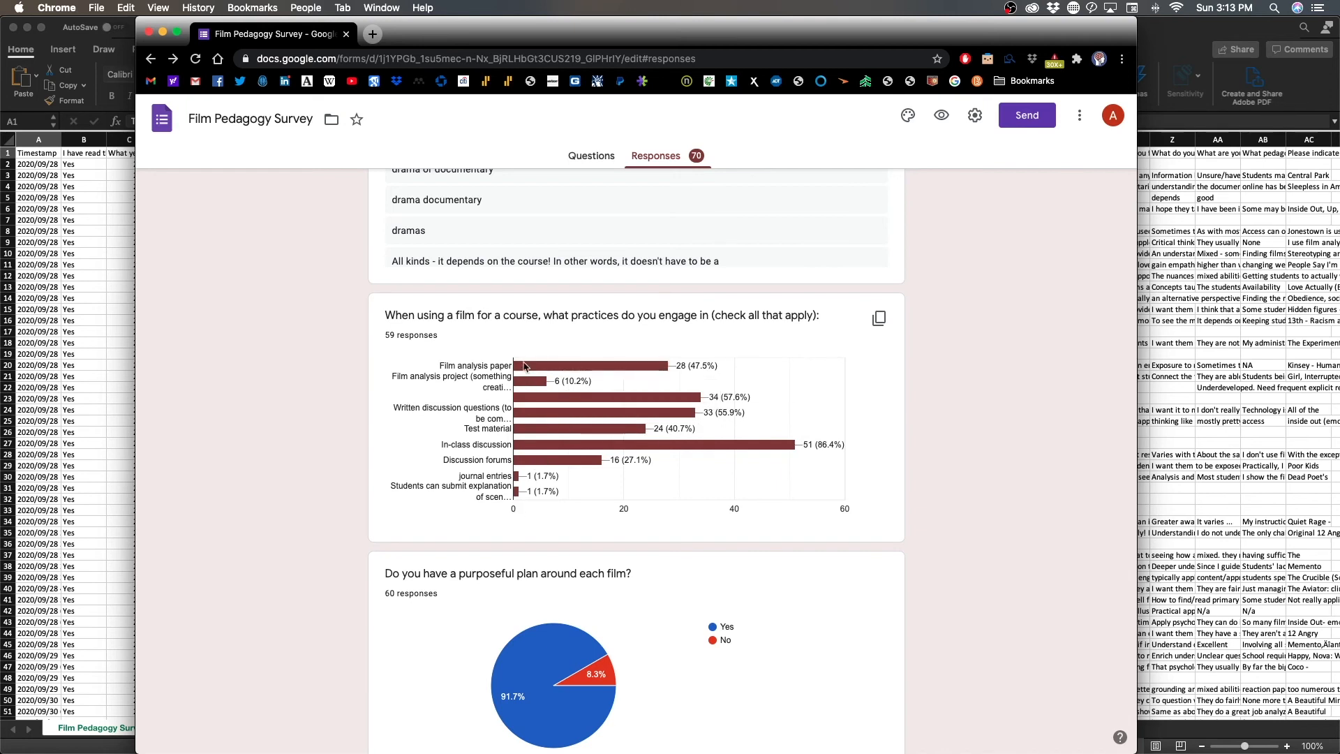
mouse_move(738, 450)
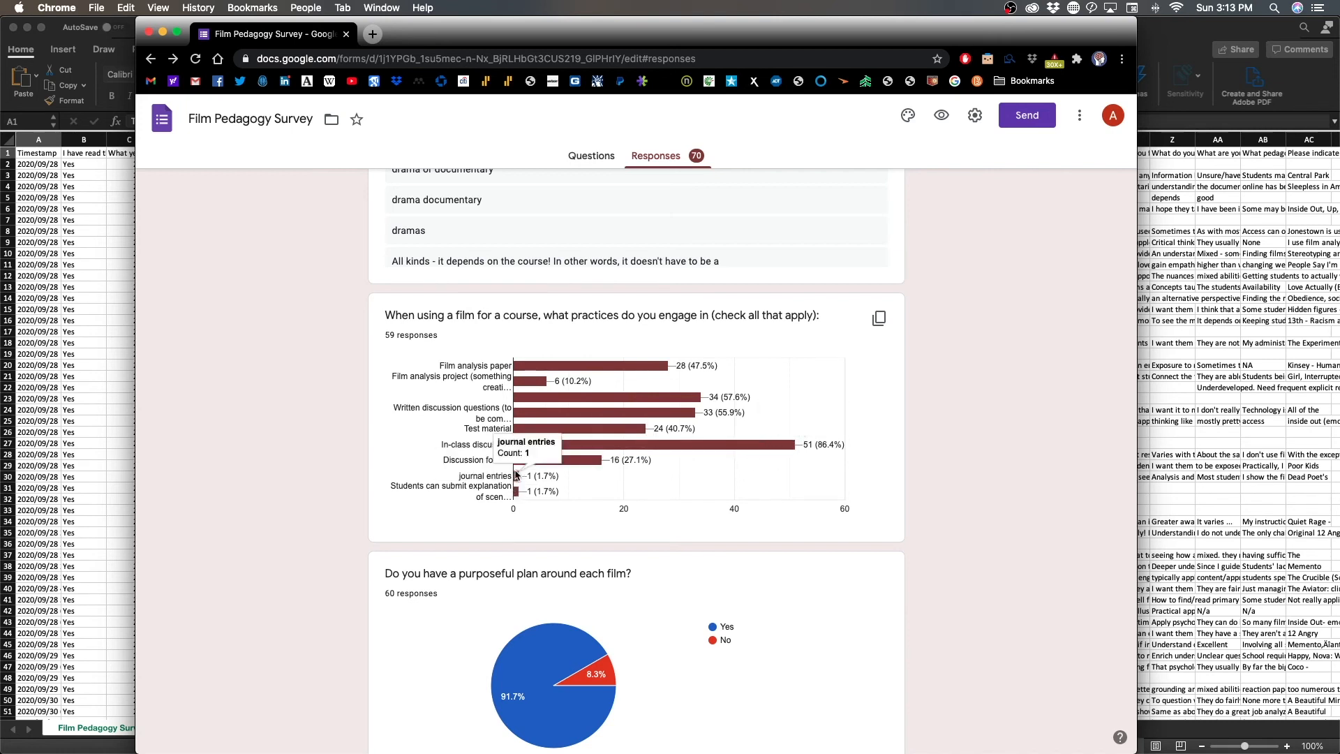
mouse_move(519, 494)
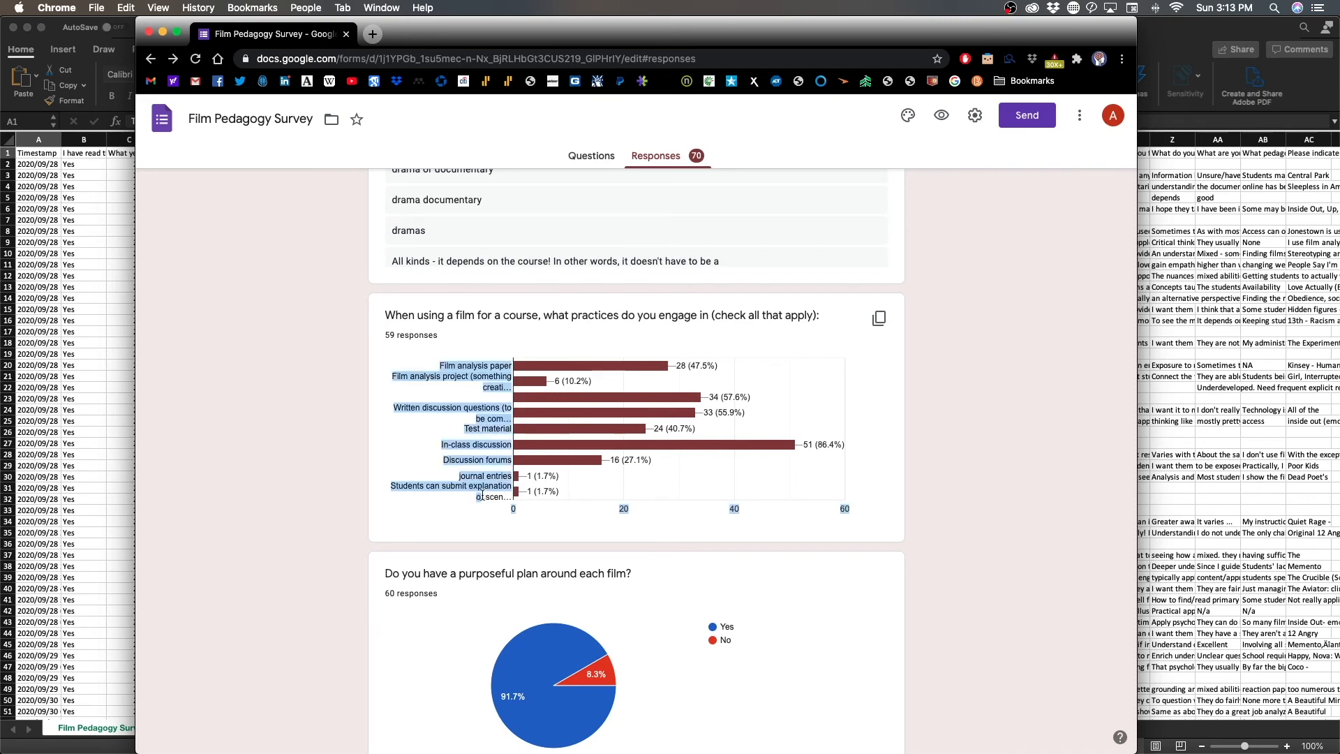
- Examine the pie charts on having a purposeful plan for each film and embedding films in a wider teaching context
scroll(796, 502, down, 5)
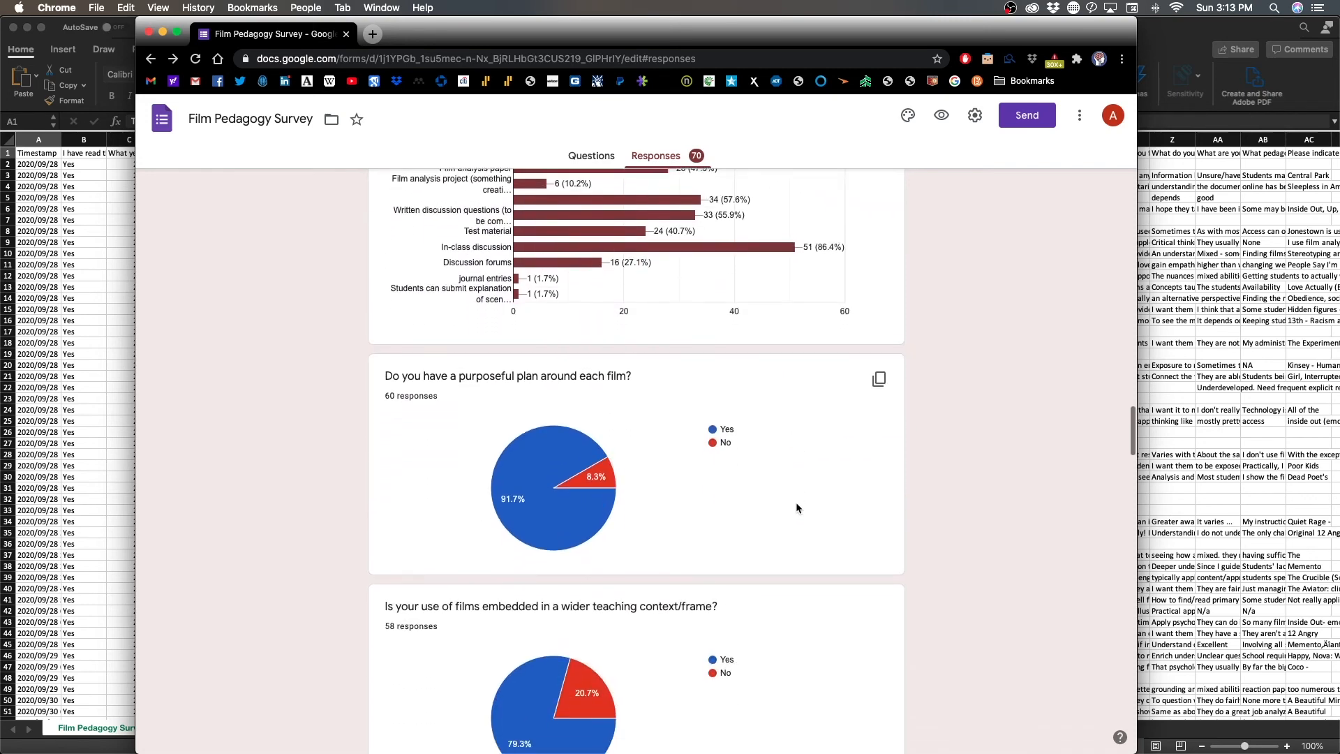
scroll(797, 504, down, 2)
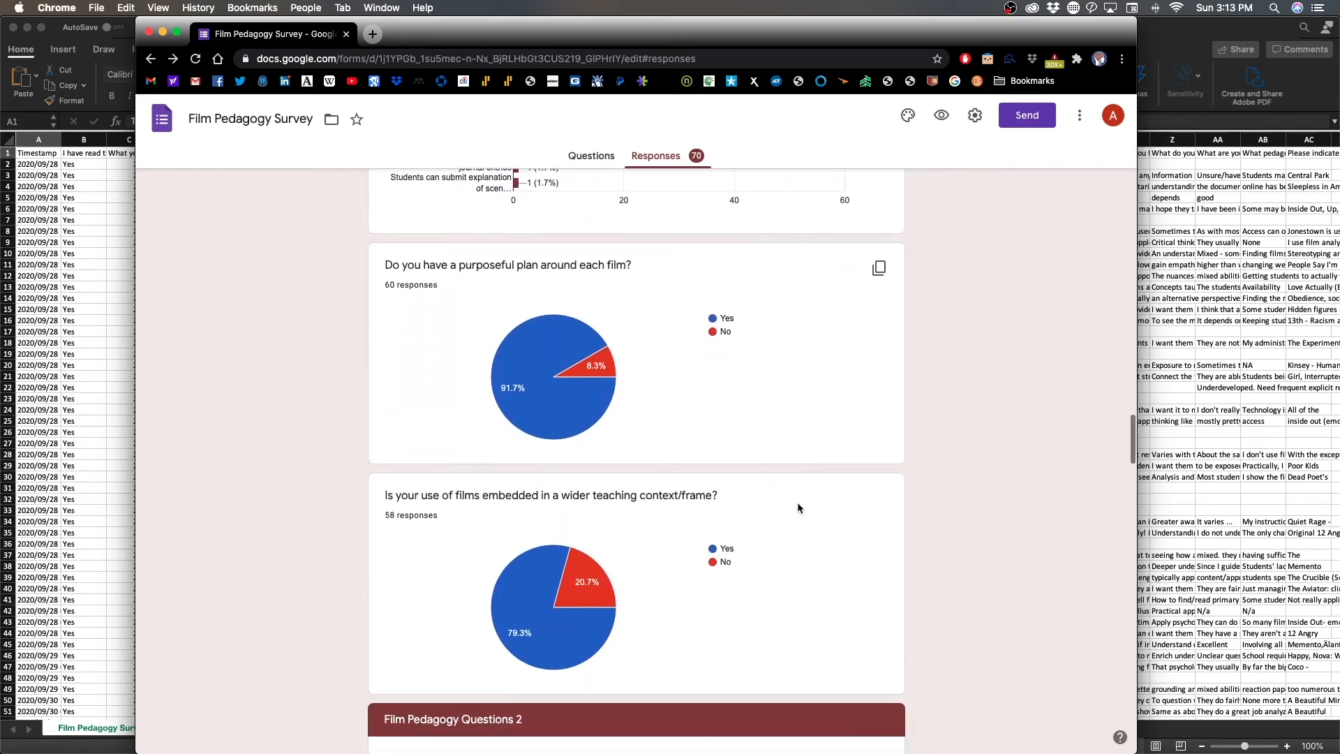
scroll(797, 504, up, 1)
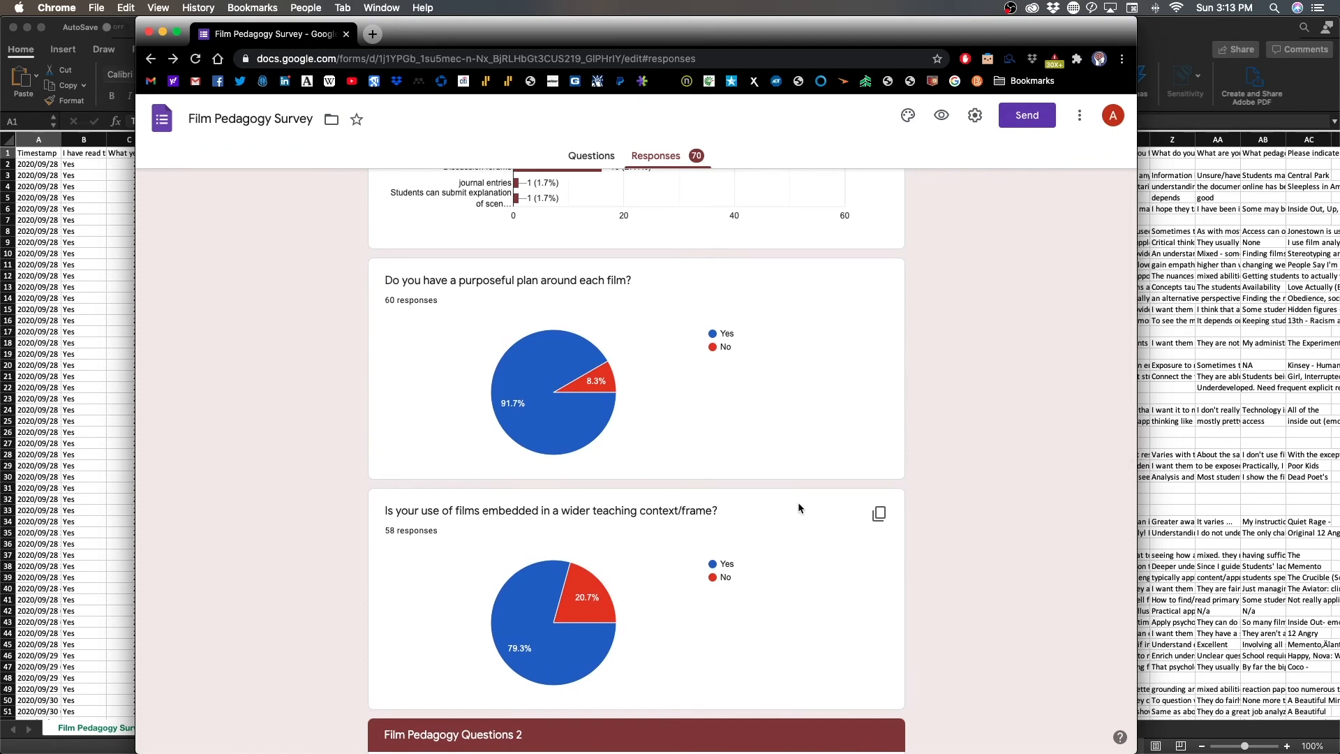
mouse_move(521, 424)
scroll(759, 417, down, 5)
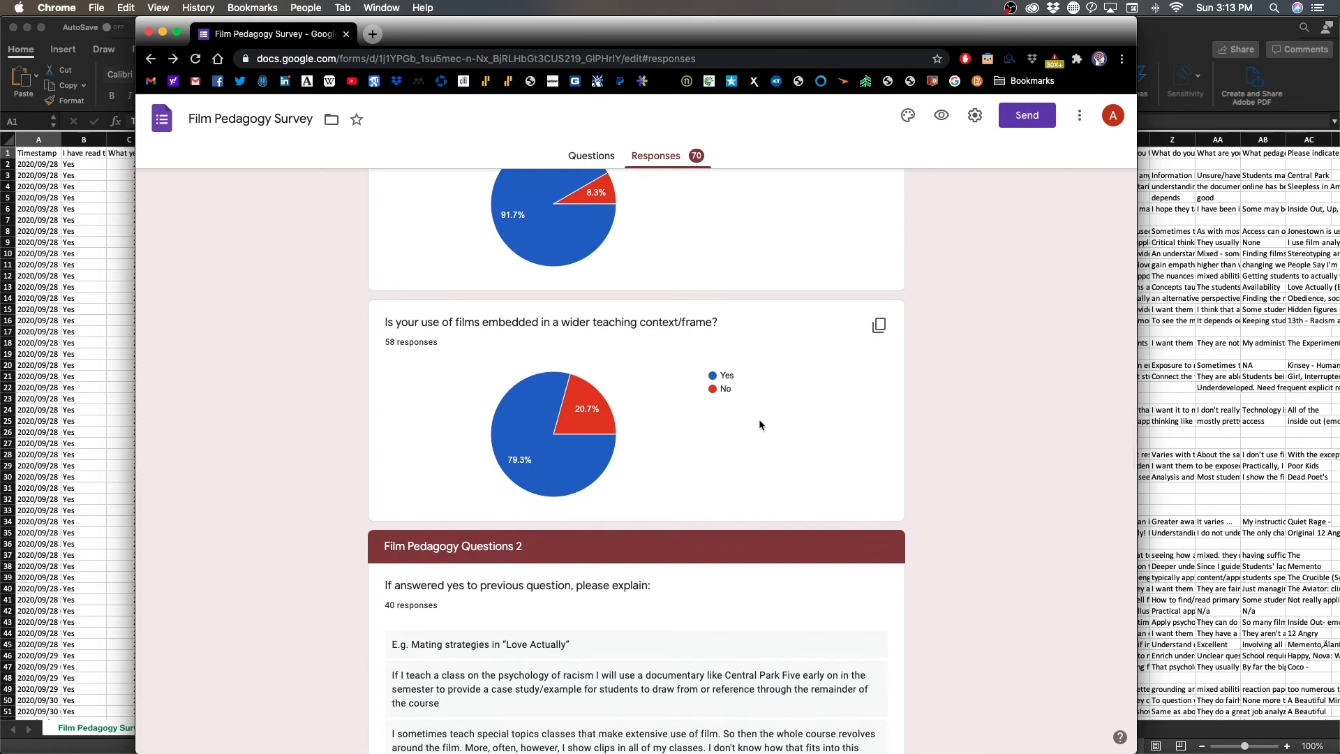
scroll(748, 420, down, 1)
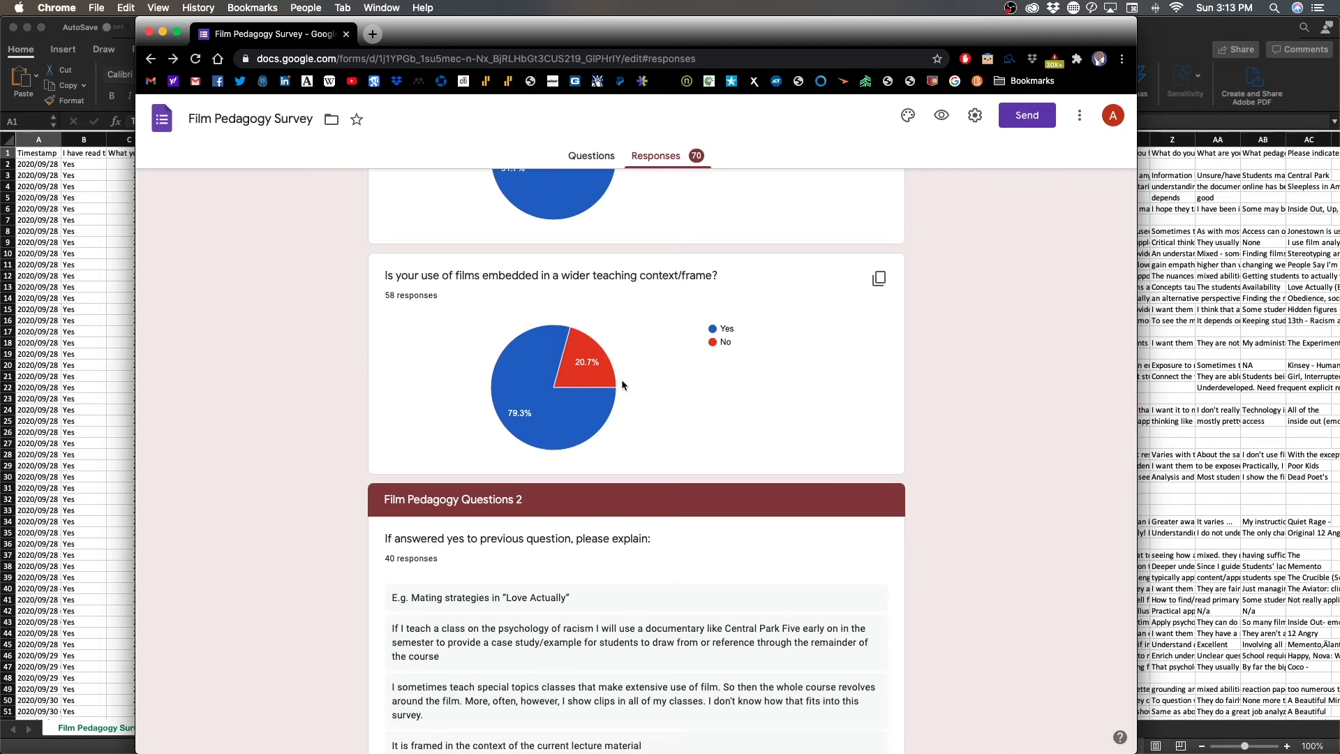
mouse_move(563, 388)
- Read the explanations of the wider teaching context and highlight the answer starting "Films typically cover a wide variety of discussion topics"
scroll(559, 419, down, 3)
scroll(568, 419, down, 6)
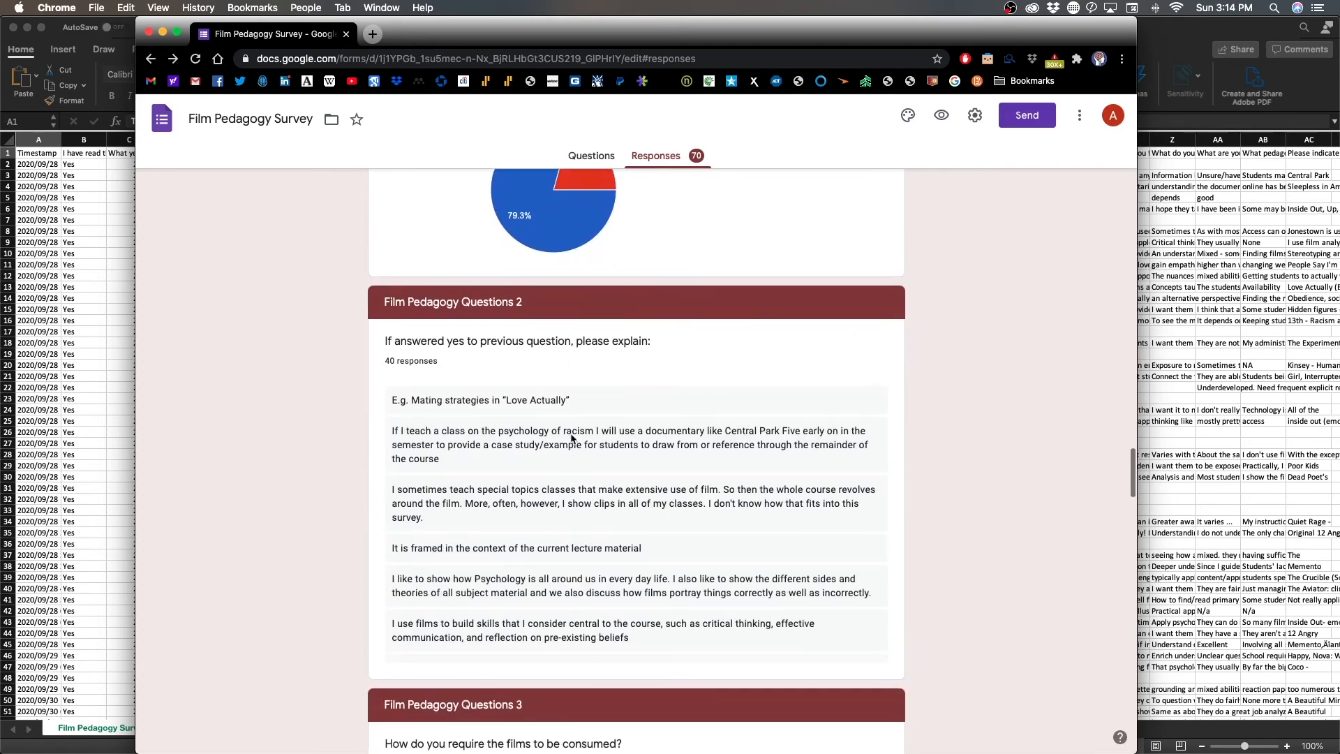
scroll(571, 304, down, 3)
scroll(574, 311, down, 3)
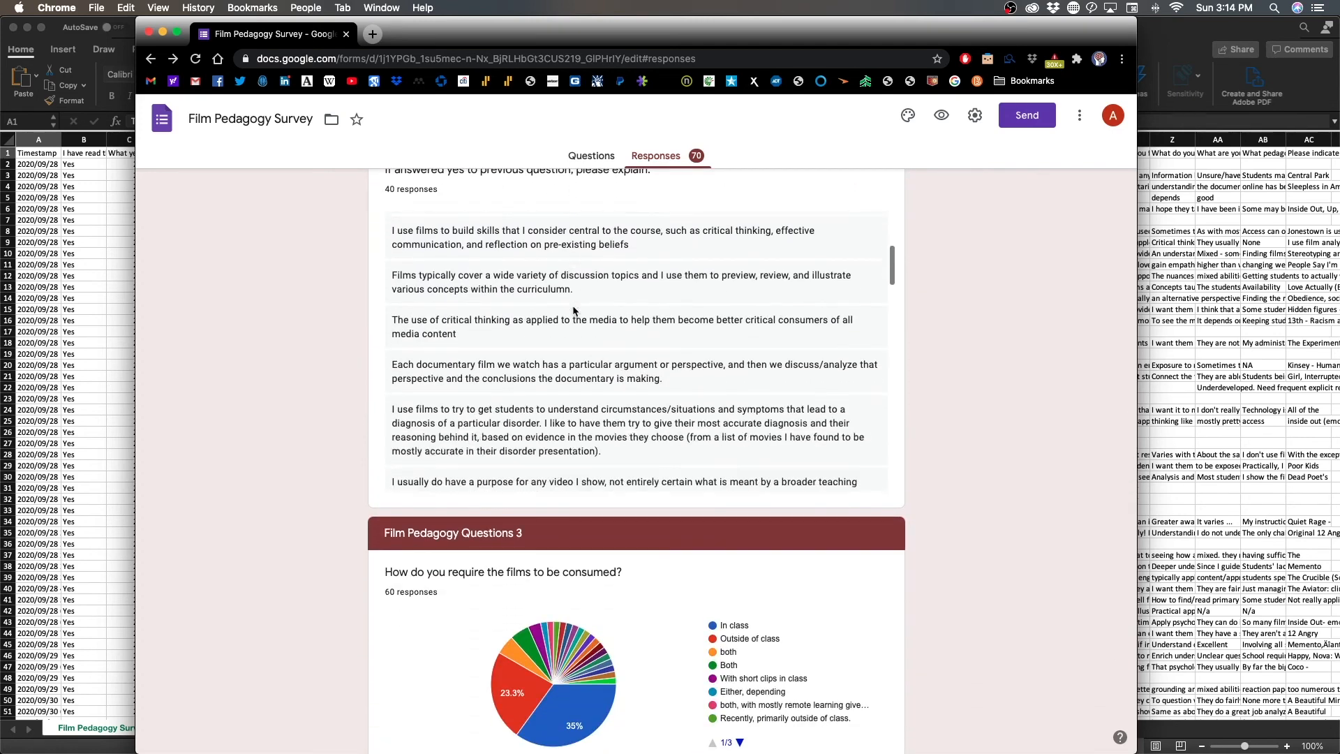
scroll(570, 308, up, 8)
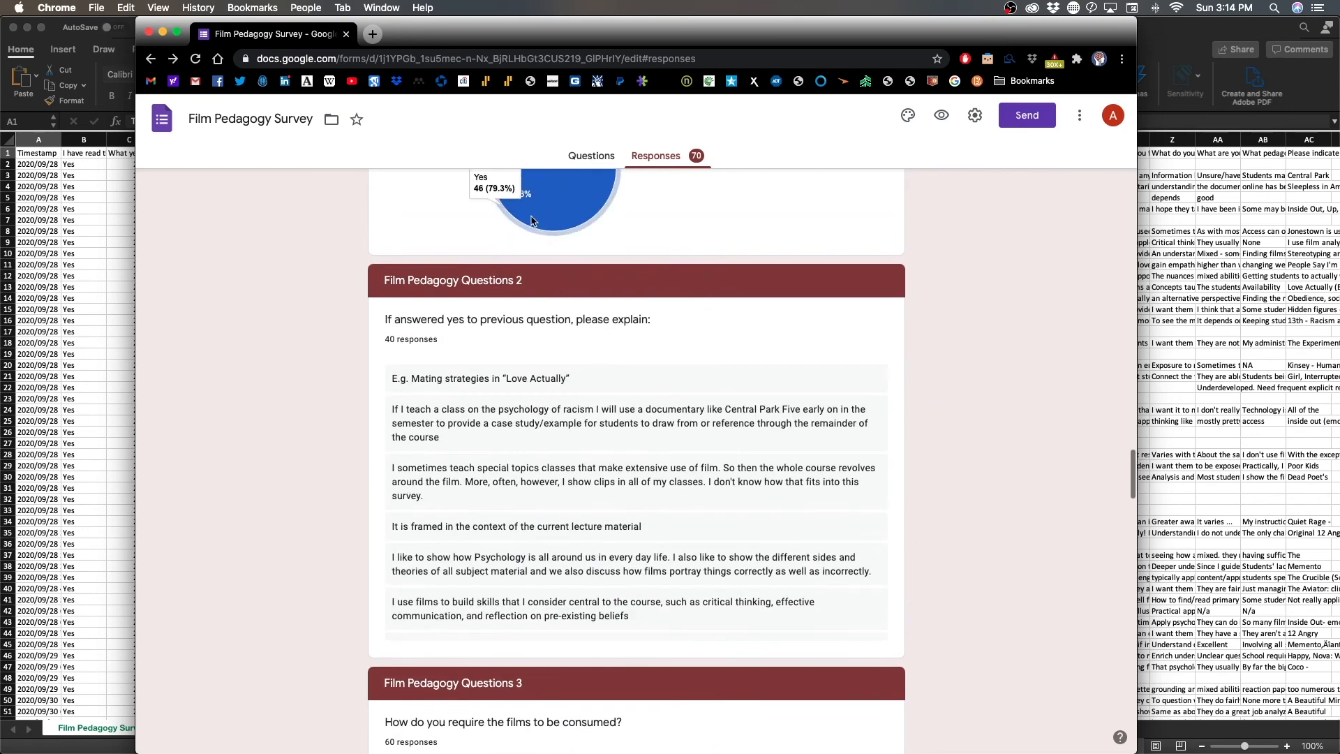
scroll(567, 488, down, 3)
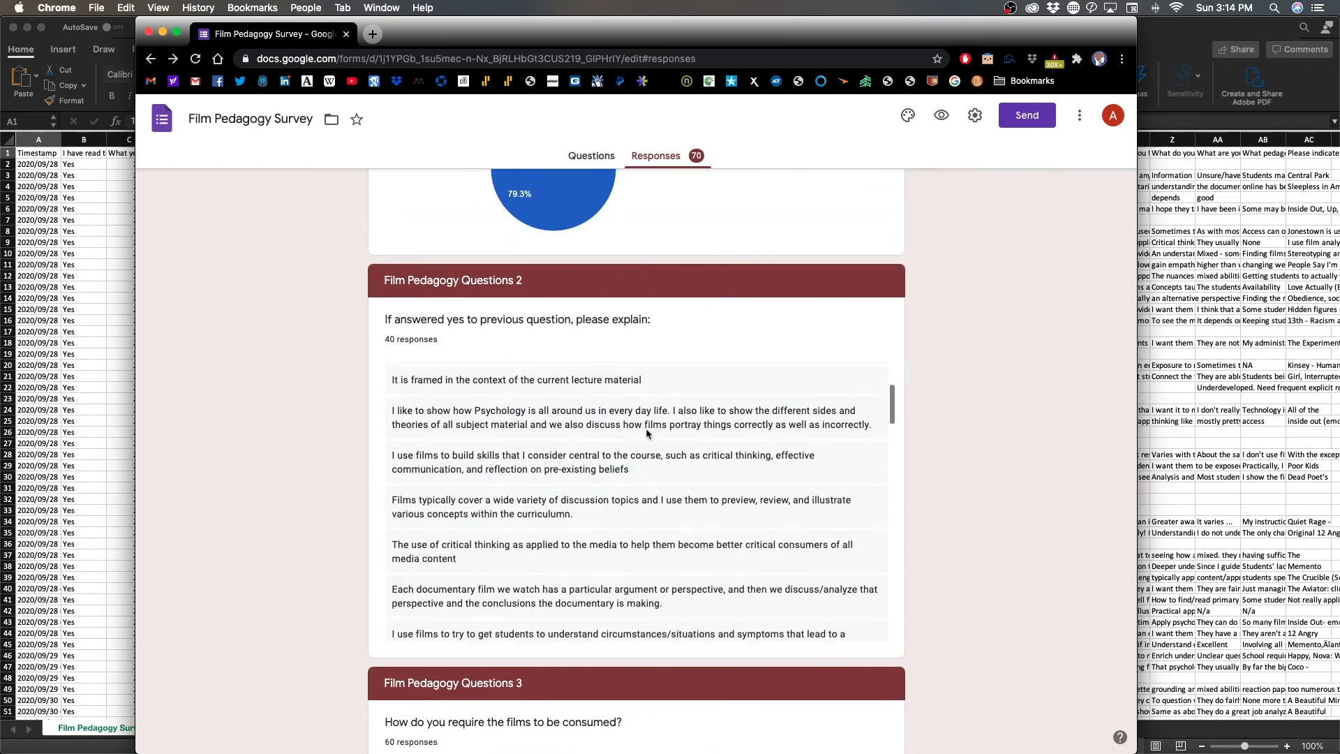
scroll(628, 475, down, 2)
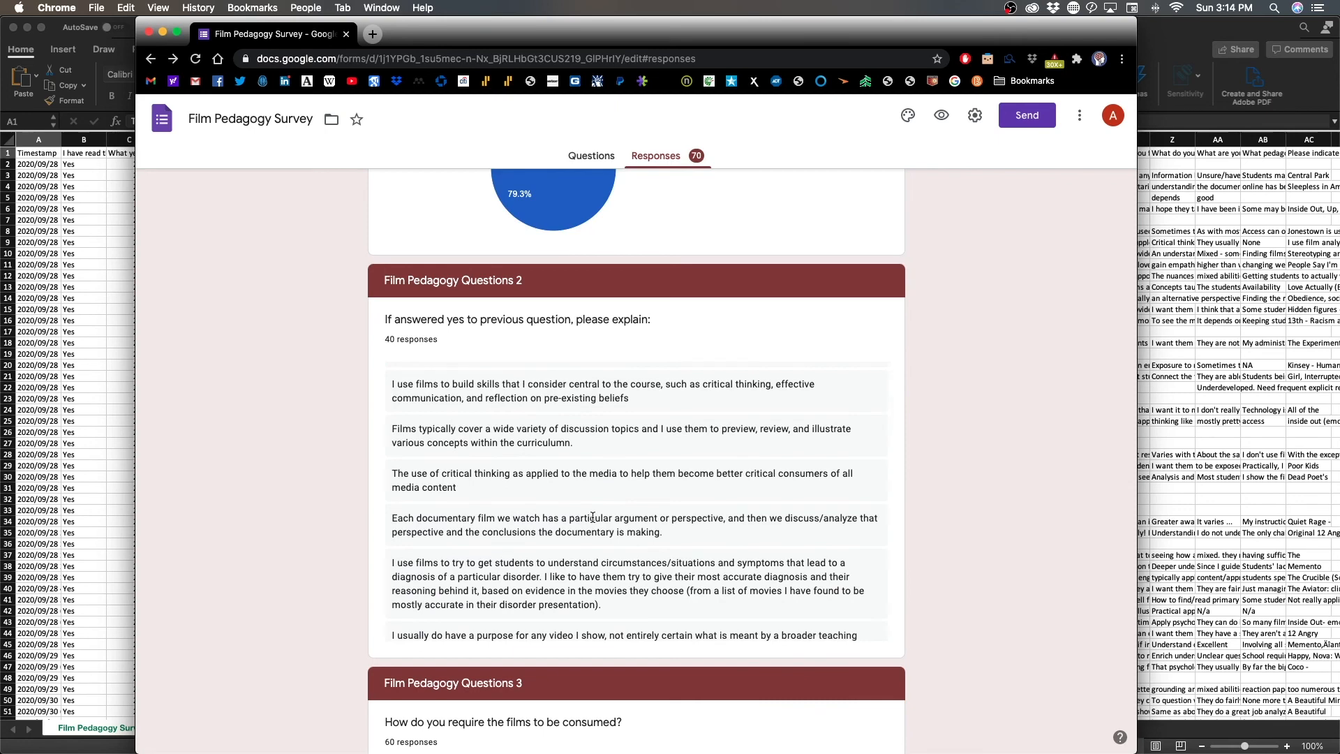
drag(403, 429, 577, 445)
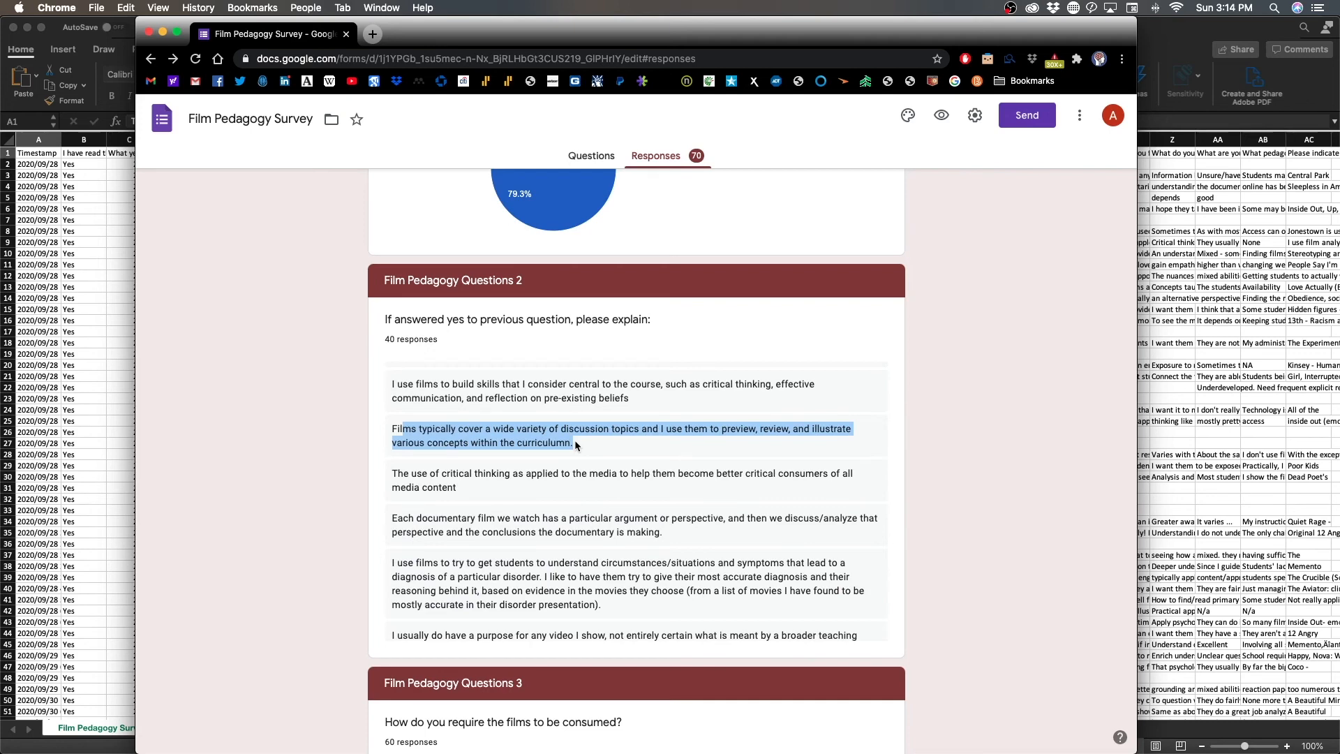
- Read the remaining teaching-context explanations through to the end of the Film Pedagogy Questions 2 section
scroll(601, 441, down, 4)
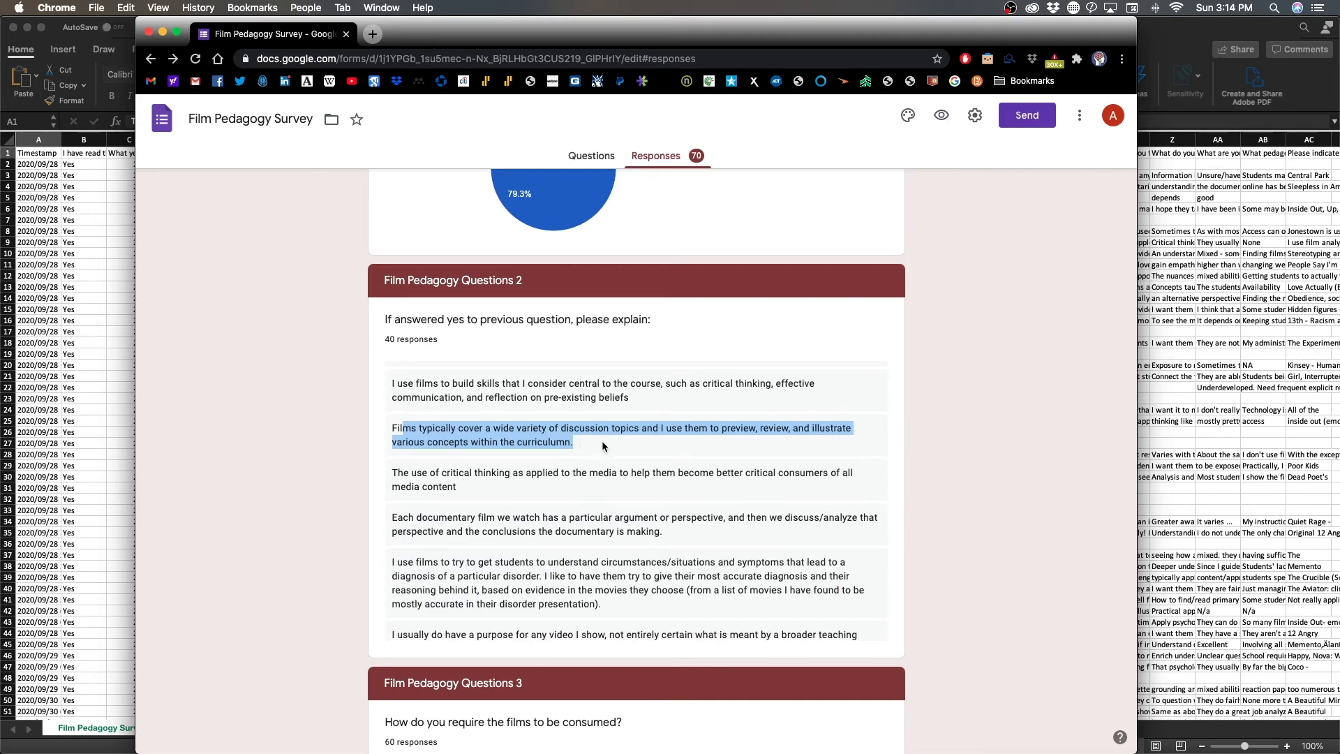
scroll(588, 430, down, 4)
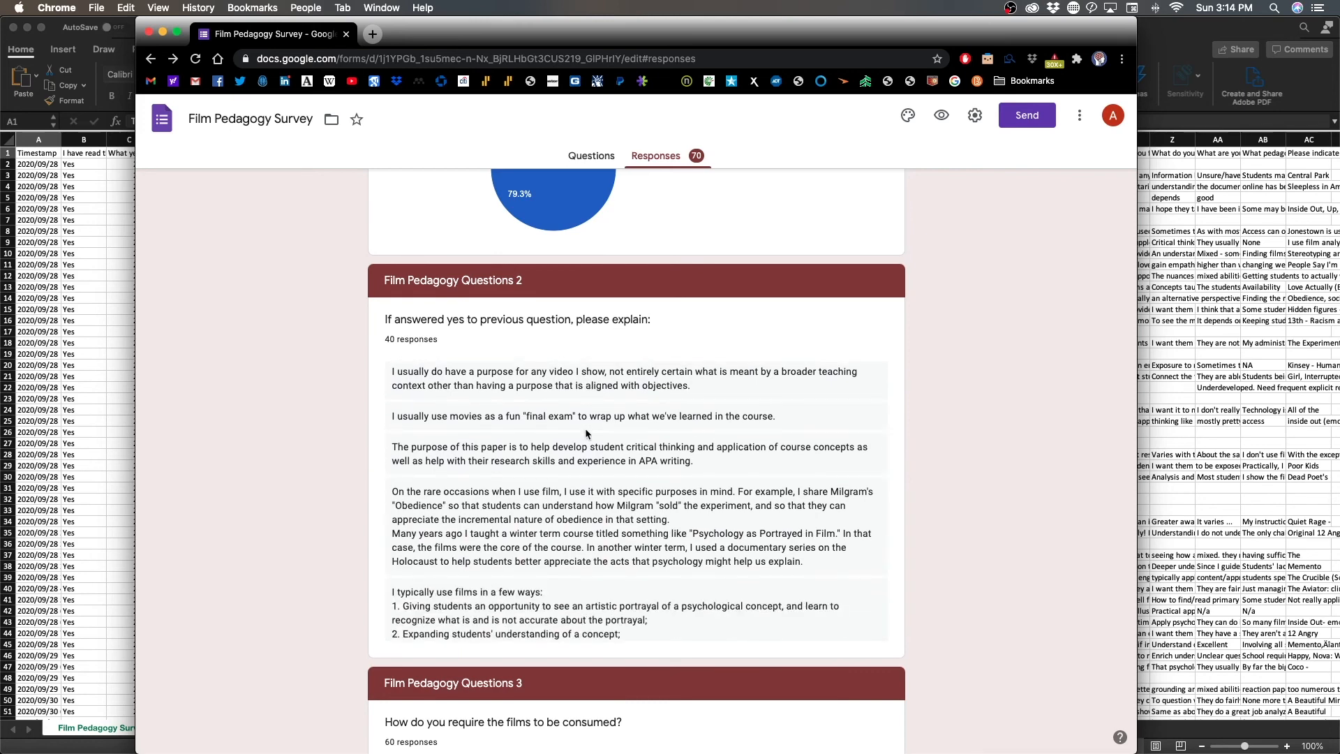
scroll(585, 428, down, 10)
scroll(586, 434, down, 8)
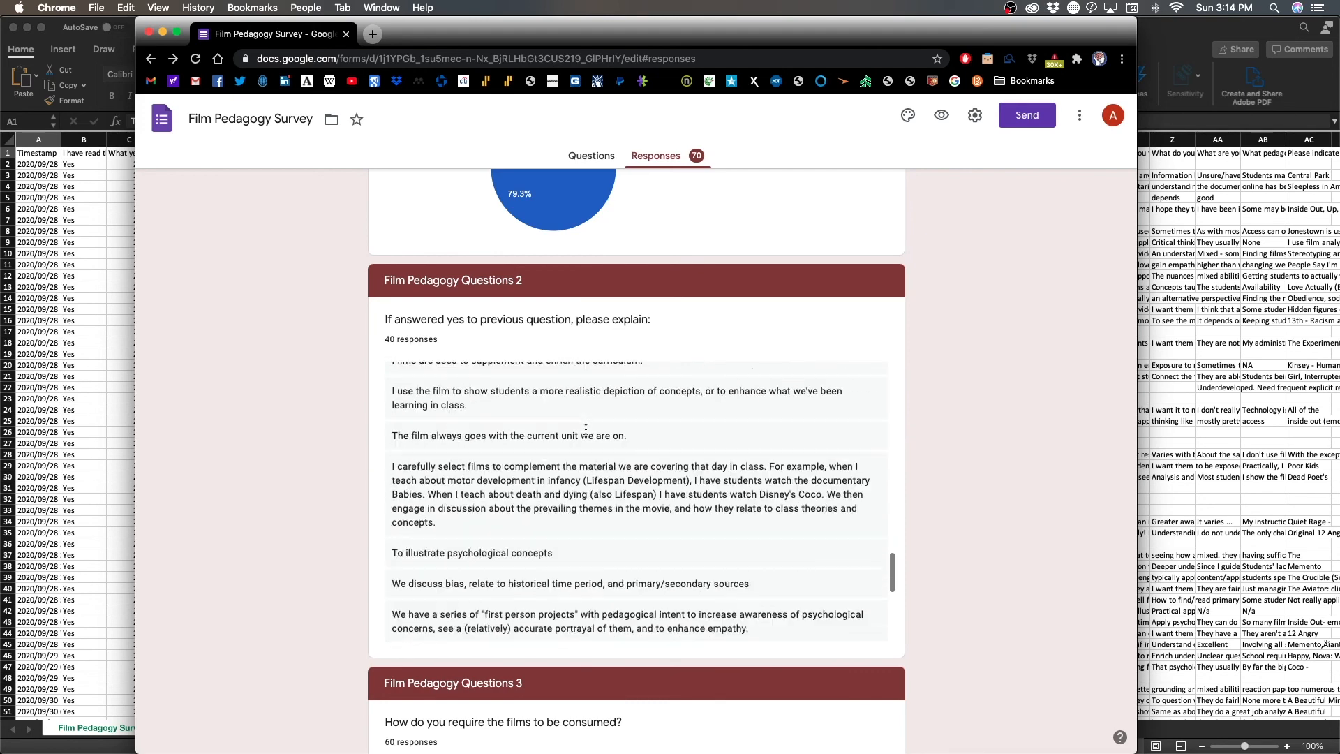
scroll(898, 439, down, 4)
scroll(899, 437, down, 3)
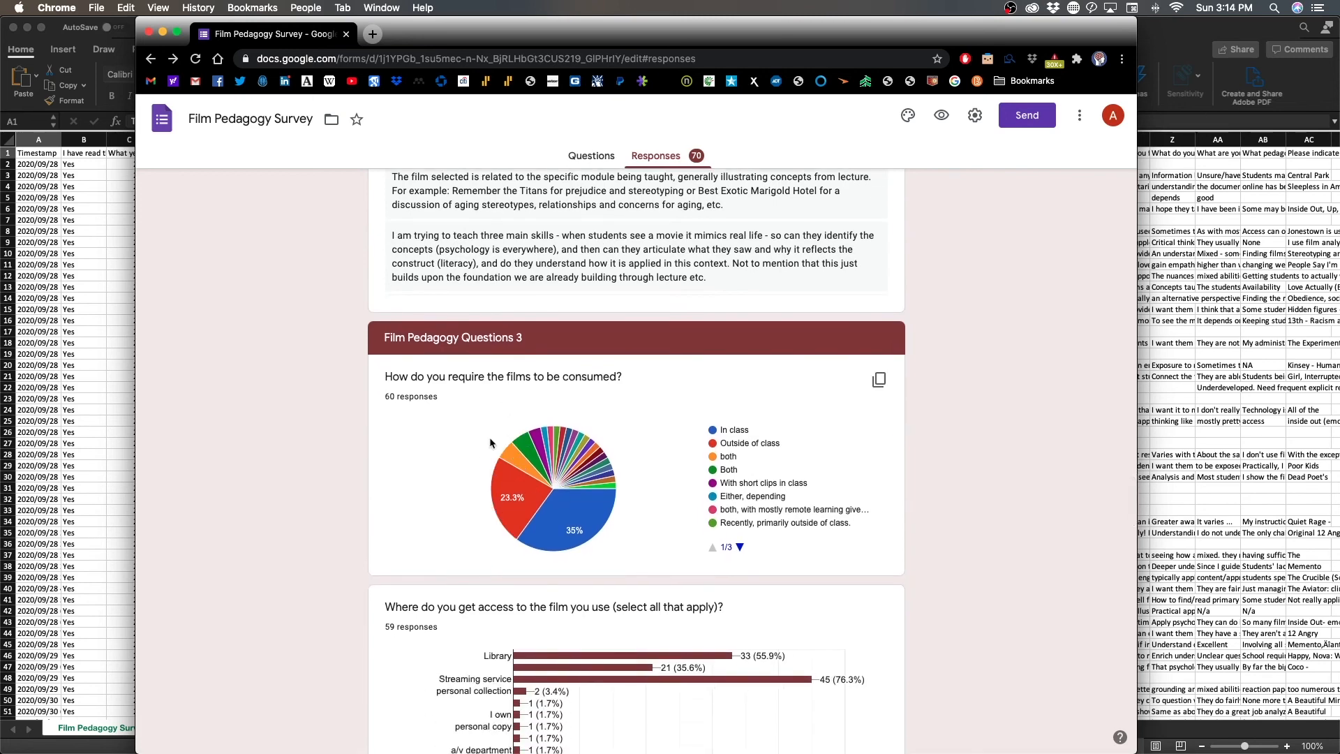
- Inspect the slices of the chart on how films must be consumed and page through its legend of answers
mouse_move(545, 535)
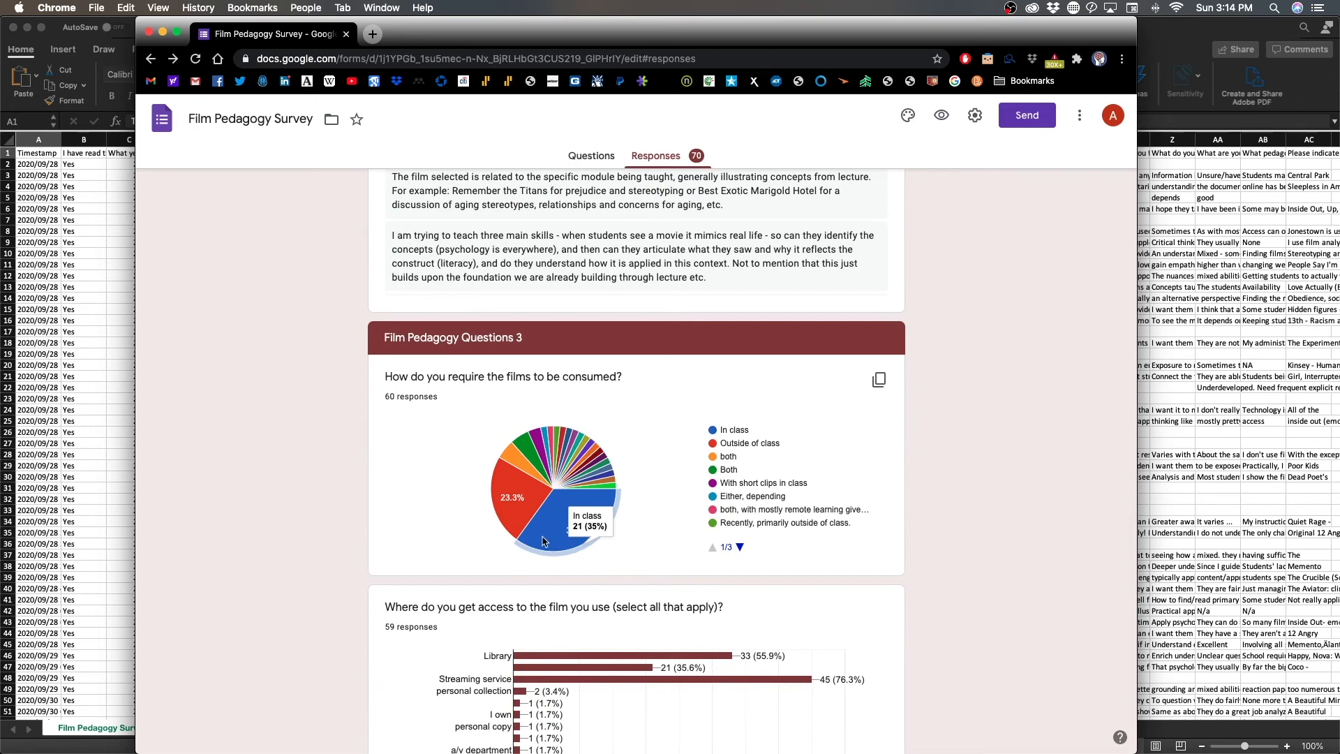
mouse_move(505, 522)
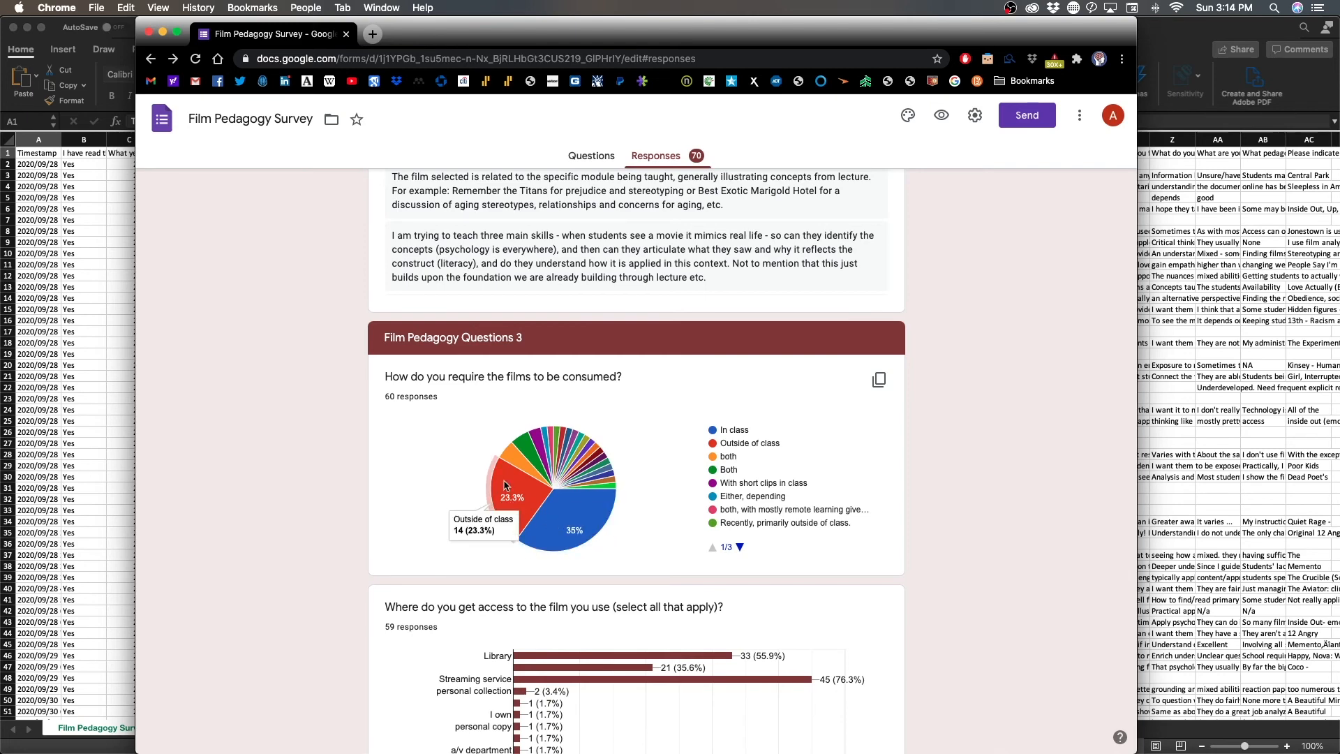
mouse_move(598, 483)
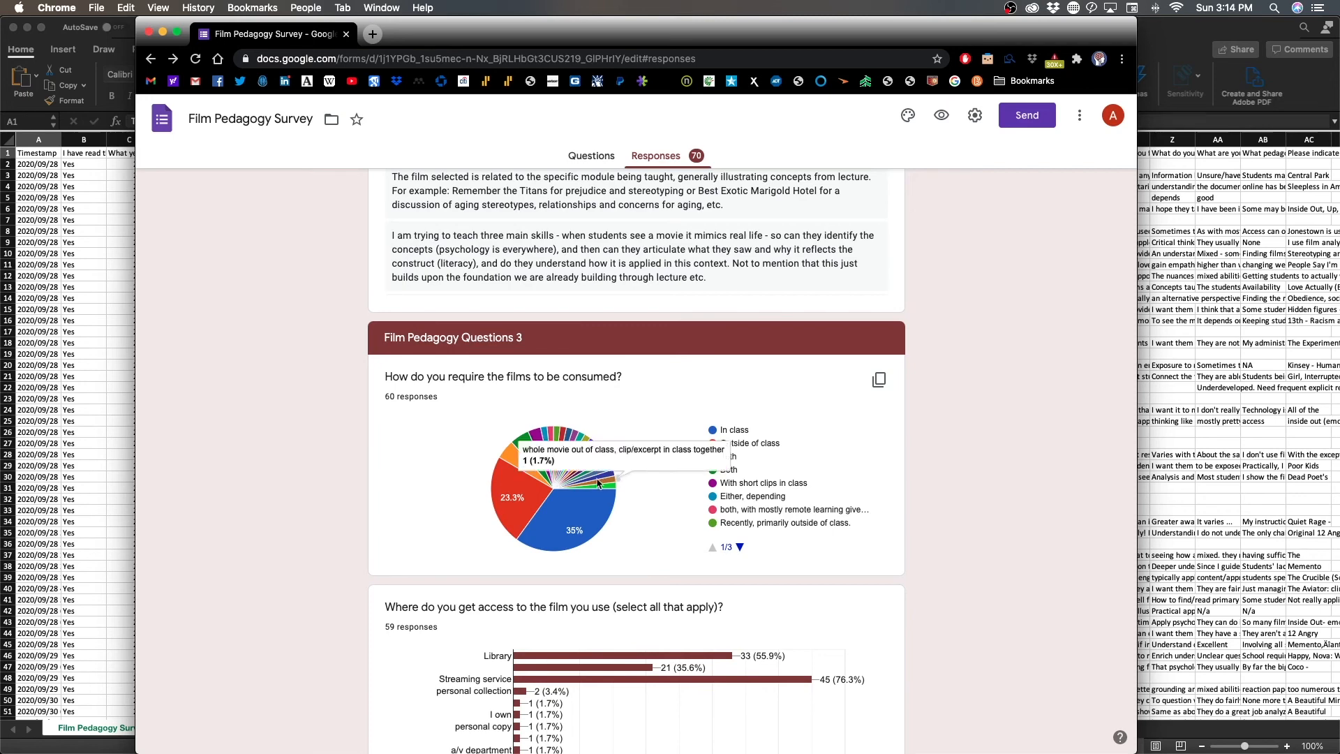
mouse_move(520, 466)
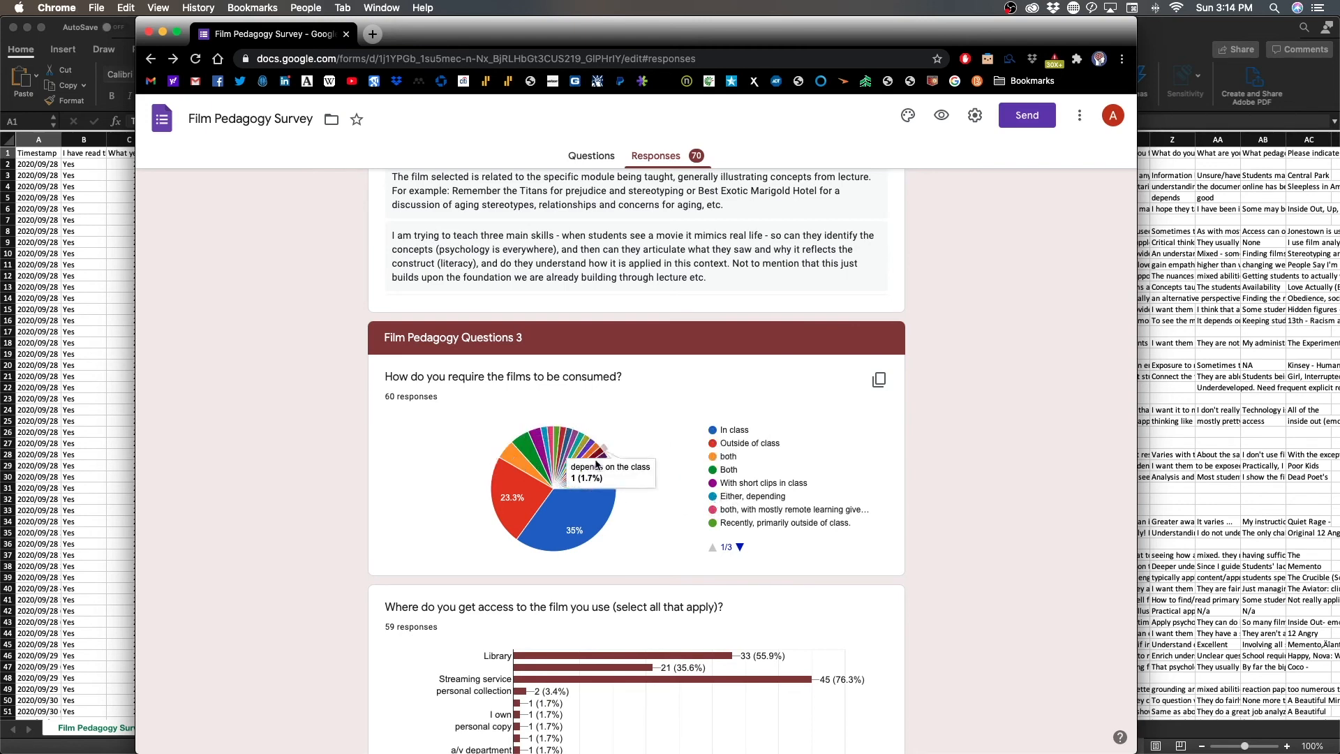
click(740, 548)
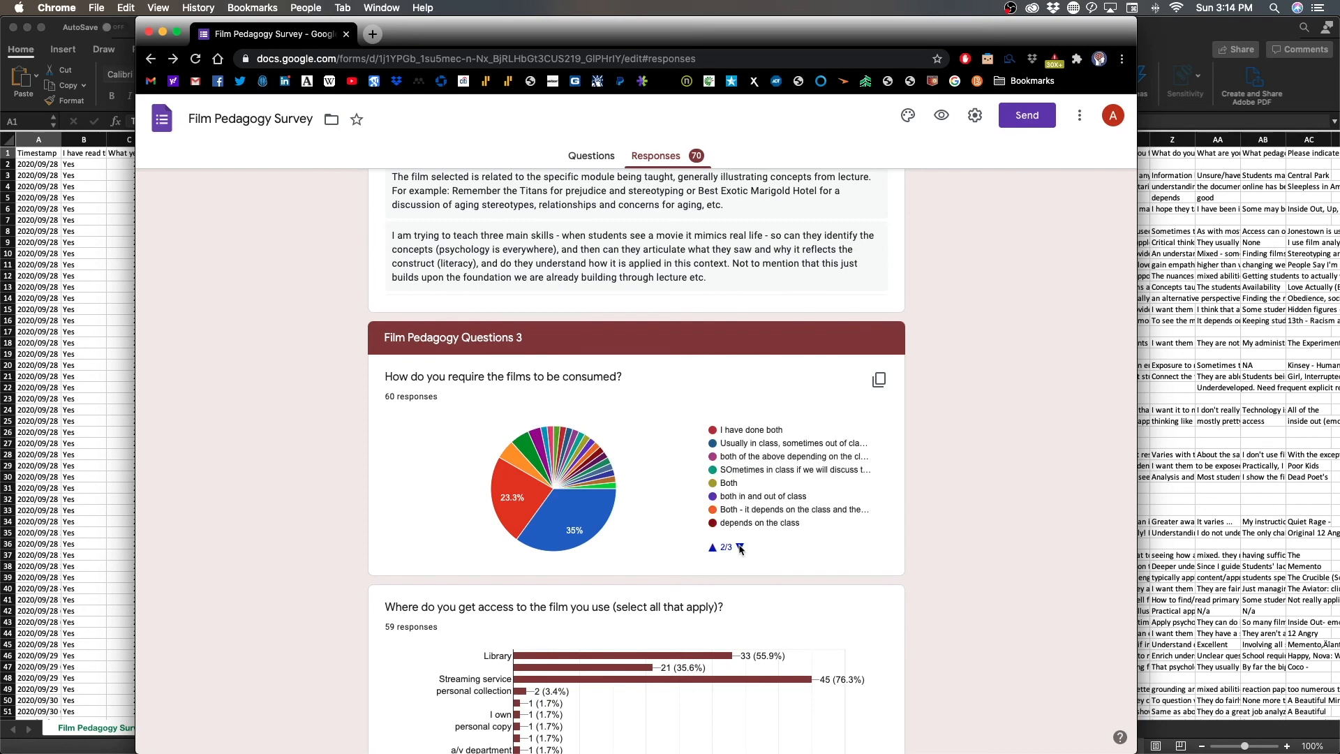
click(740, 548)
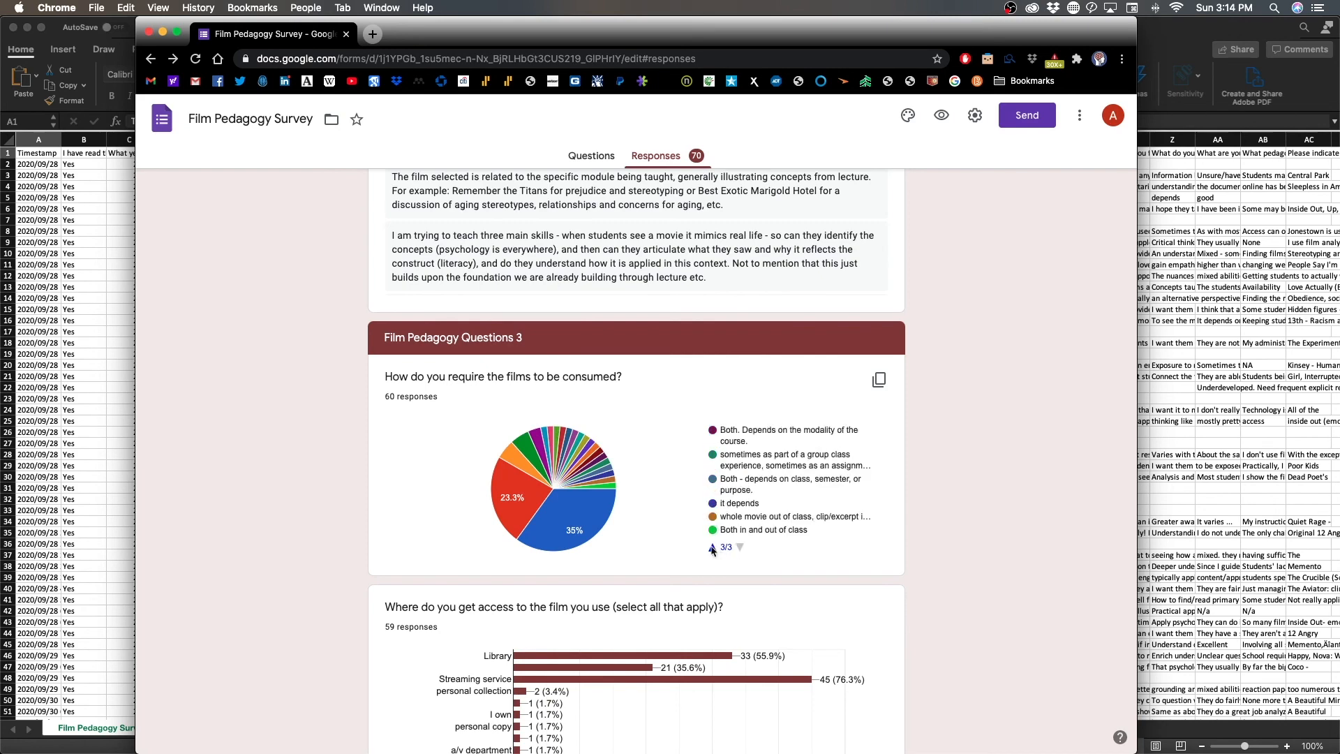
click(712, 547)
- Examine the chart of where respondents access films, highlighting the personal-copy labels and the "you tube, teacher tube" label
scroll(653, 506, down, 3)
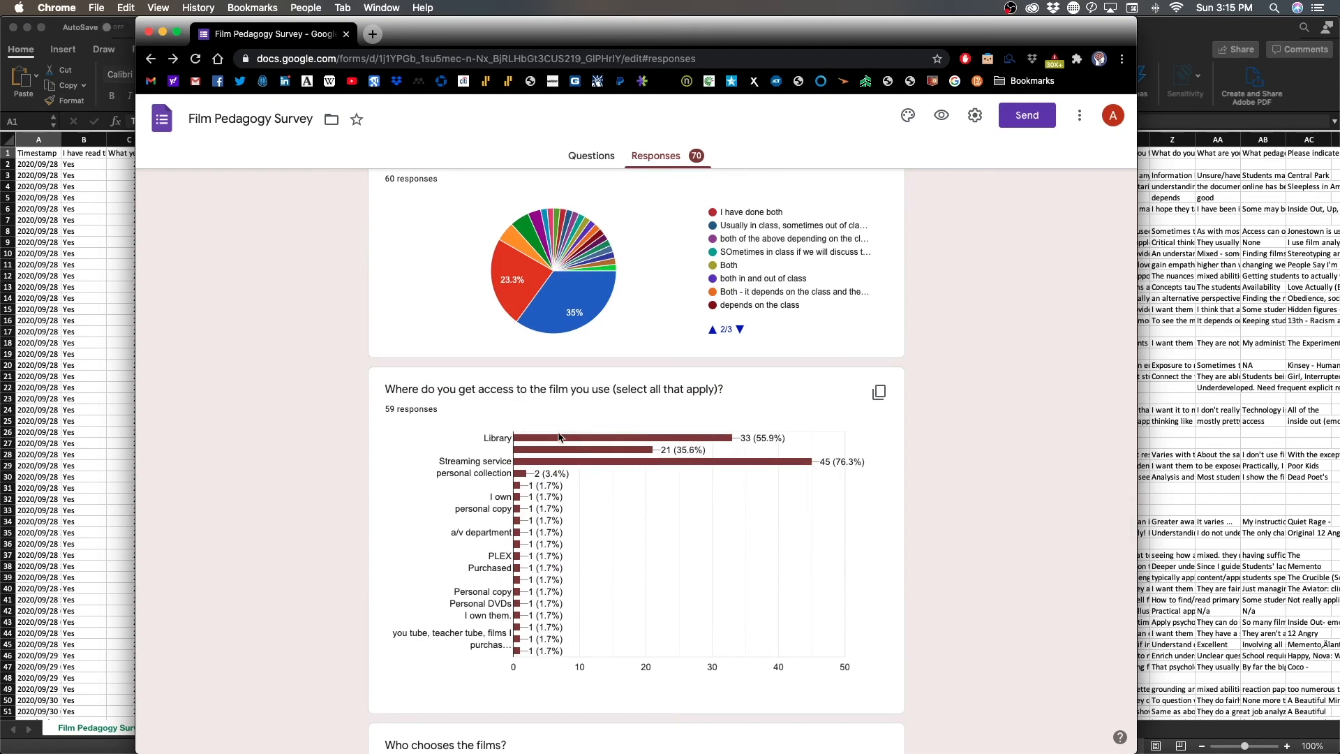
mouse_move(564, 452)
drag(447, 473, 508, 604)
click(508, 605)
scroll(402, 547, down, 2)
drag(393, 491, 438, 491)
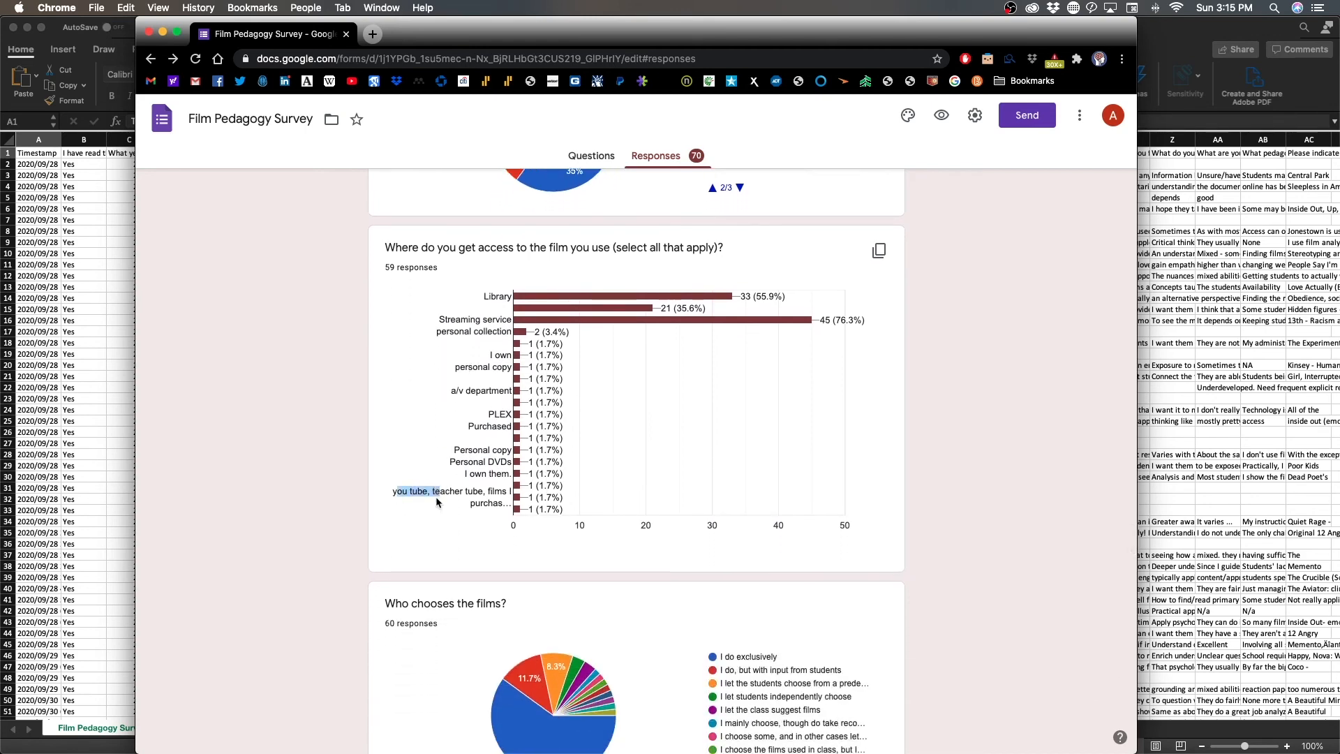
- Examine the charts on who chooses the films and whether the same films are used term after term
scroll(437, 499, down, 6)
scroll(437, 498, up, 2)
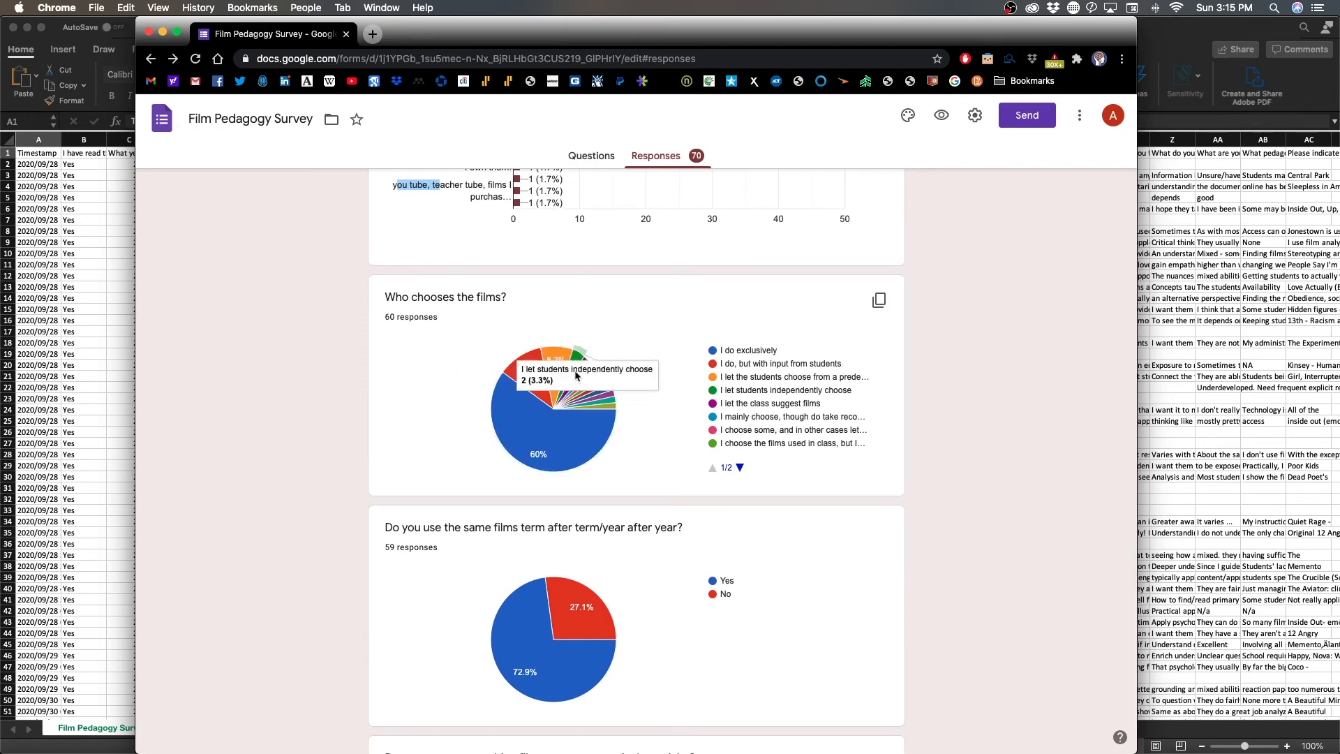
scroll(551, 473, down, 2)
drag(454, 409, 697, 410)
click(699, 410)
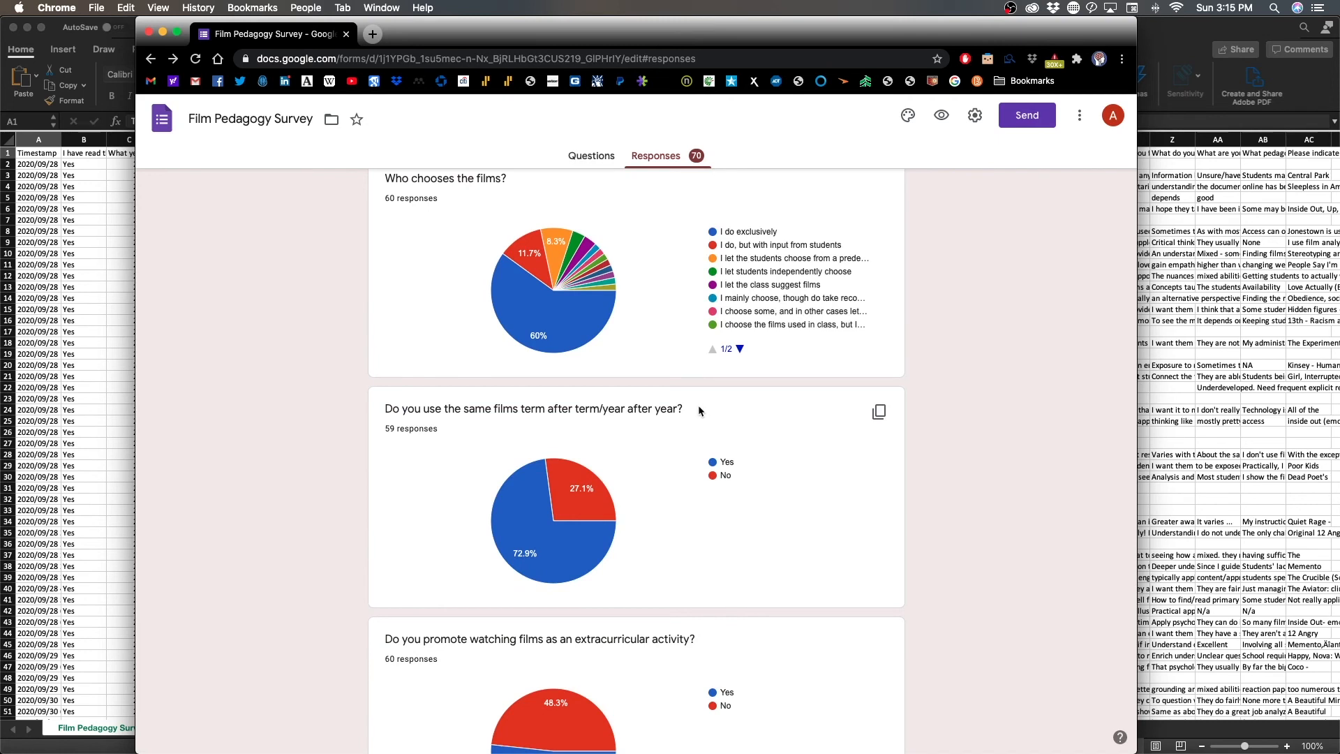
mouse_move(530, 541)
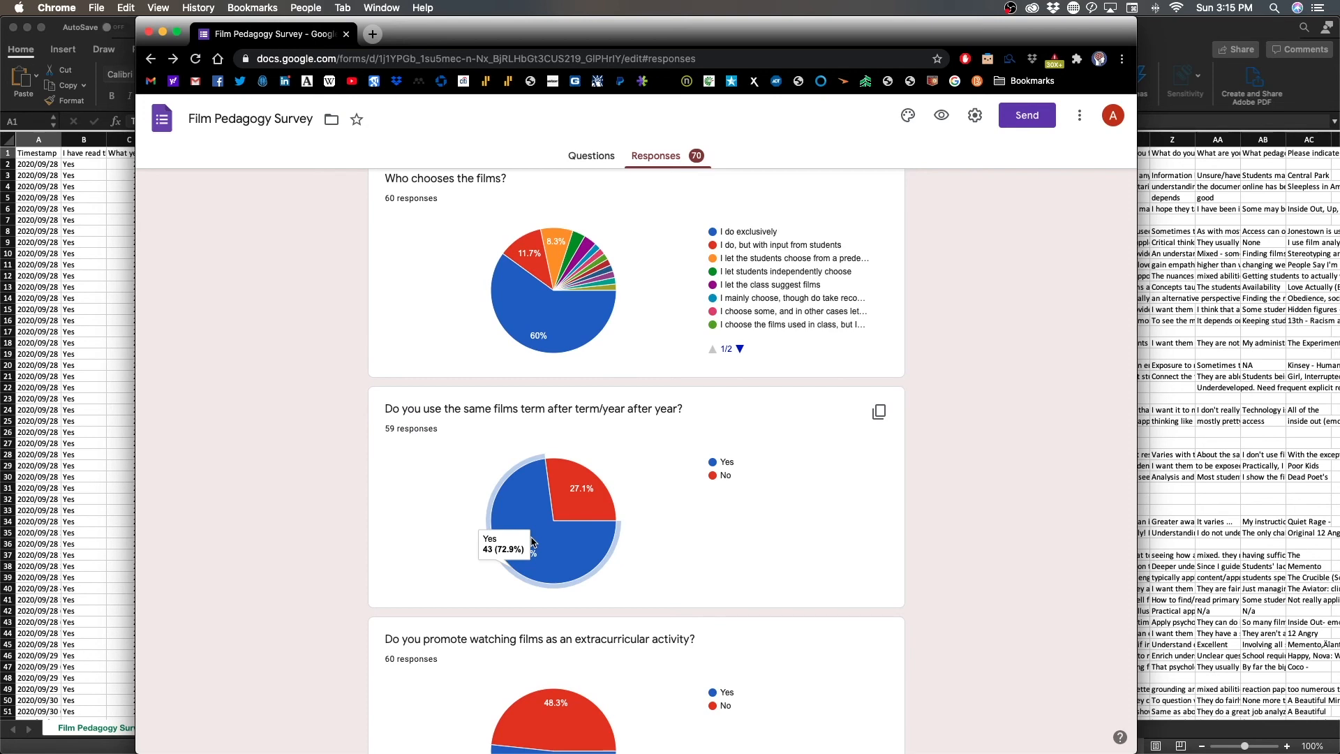
- Examine the chart on promoting films as an extracurricular activity and read the answers comparing films with other teaching resources
scroll(769, 553, down, 10)
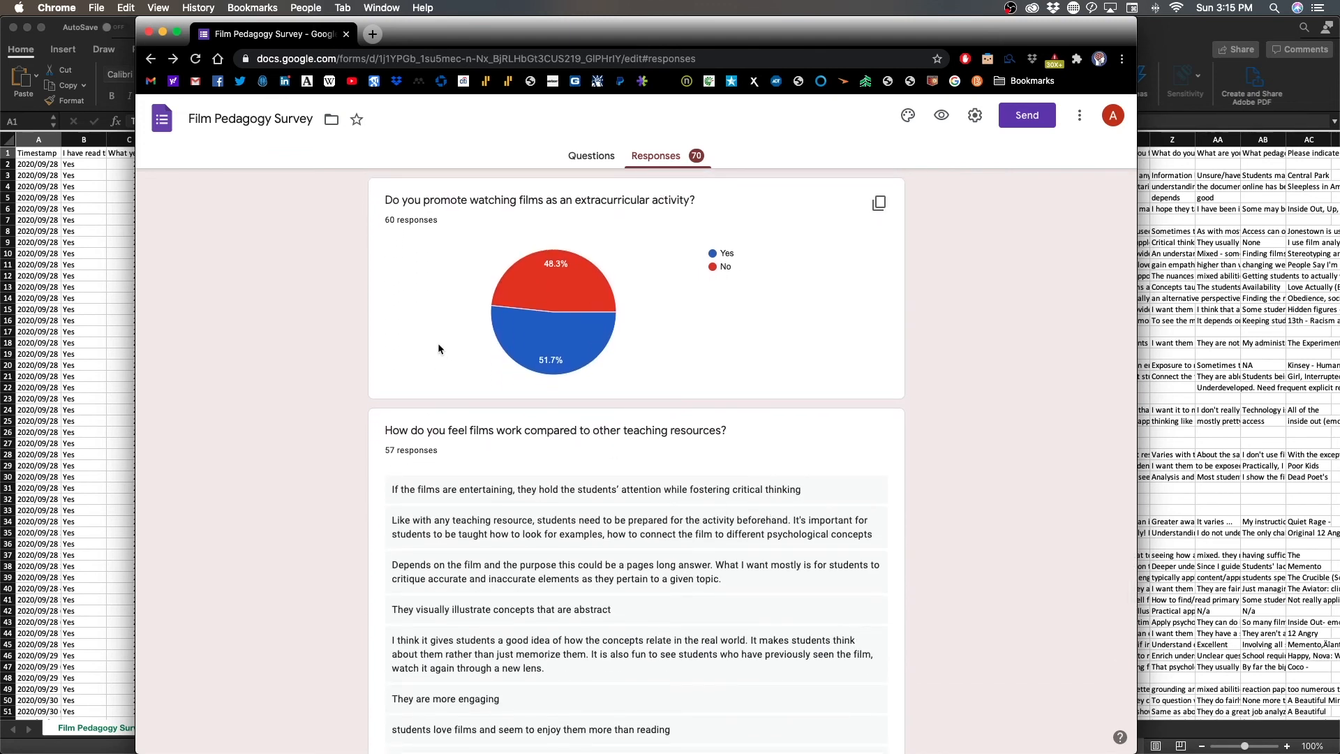
mouse_move(552, 314)
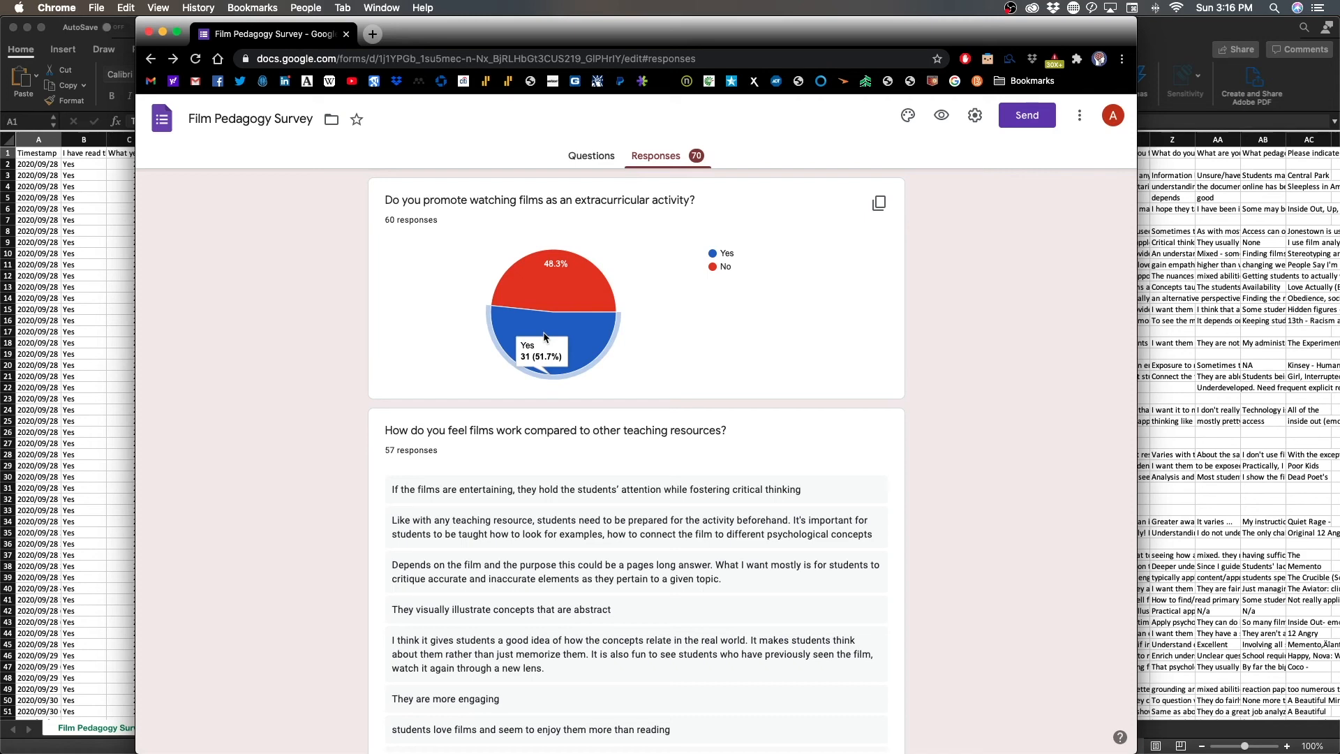
scroll(325, 331, down, 3)
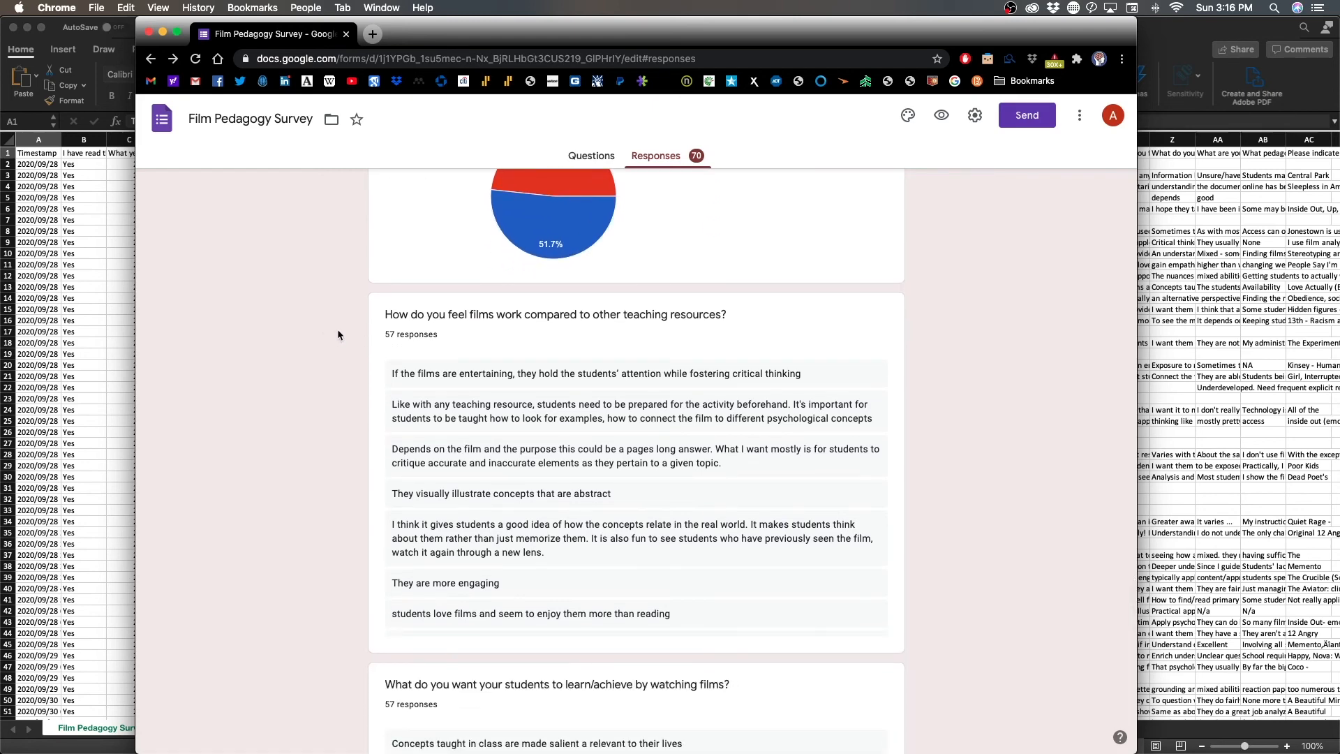
scroll(339, 333, down, 3)
scroll(636, 353, down, 1)
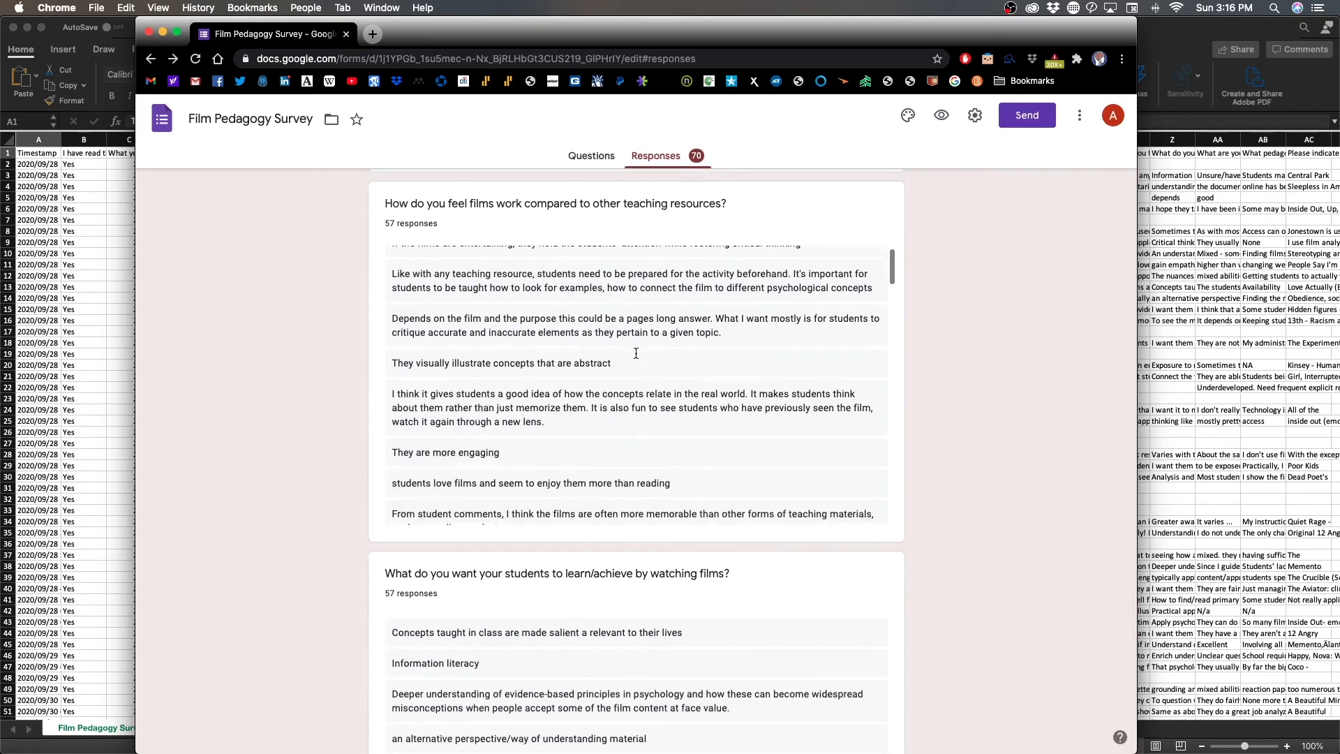
scroll(635, 353, down, 5)
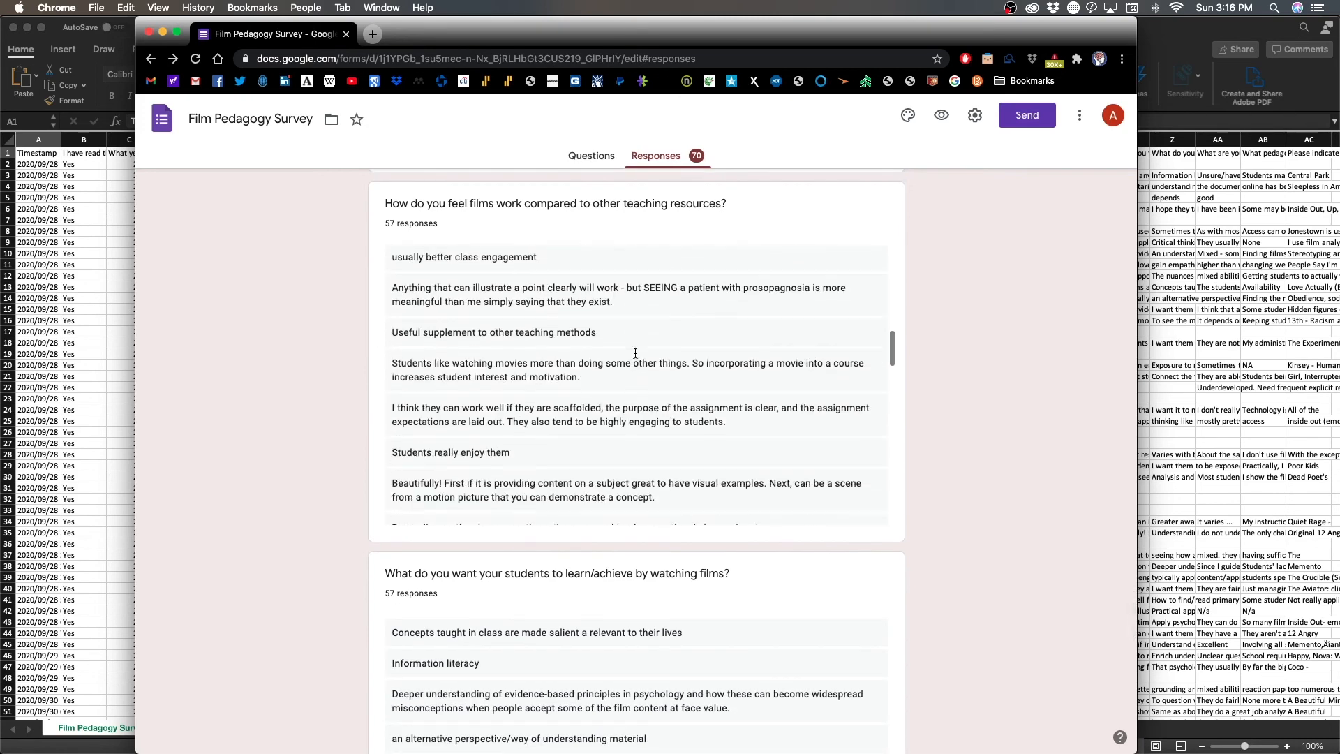
scroll(635, 353, down, 5)
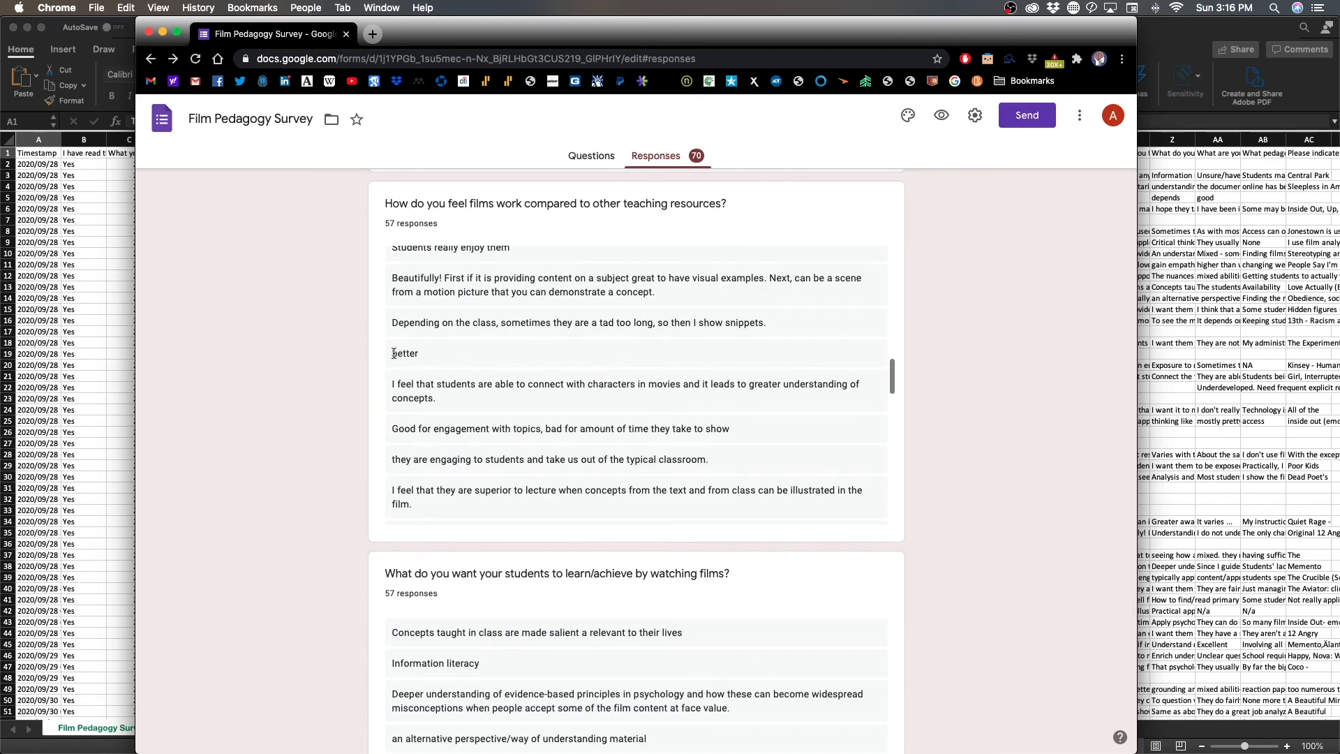
- Highlight the one-word answer "better" and read on through the comparisons with other teaching resources
drag(394, 353, 445, 351)
click(362, 376)
click(445, 350)
scroll(377, 342, down, 2)
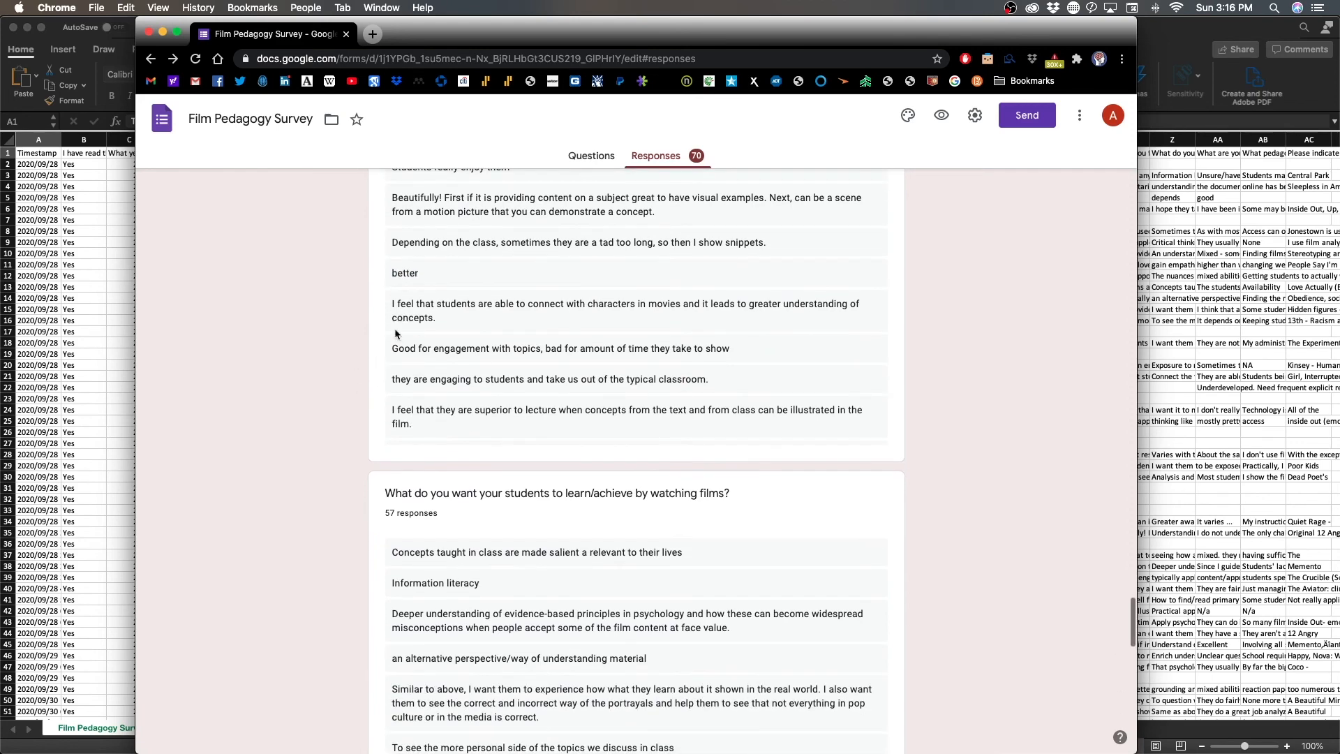
drag(401, 278, 506, 286)
scroll(503, 286, down, 5)
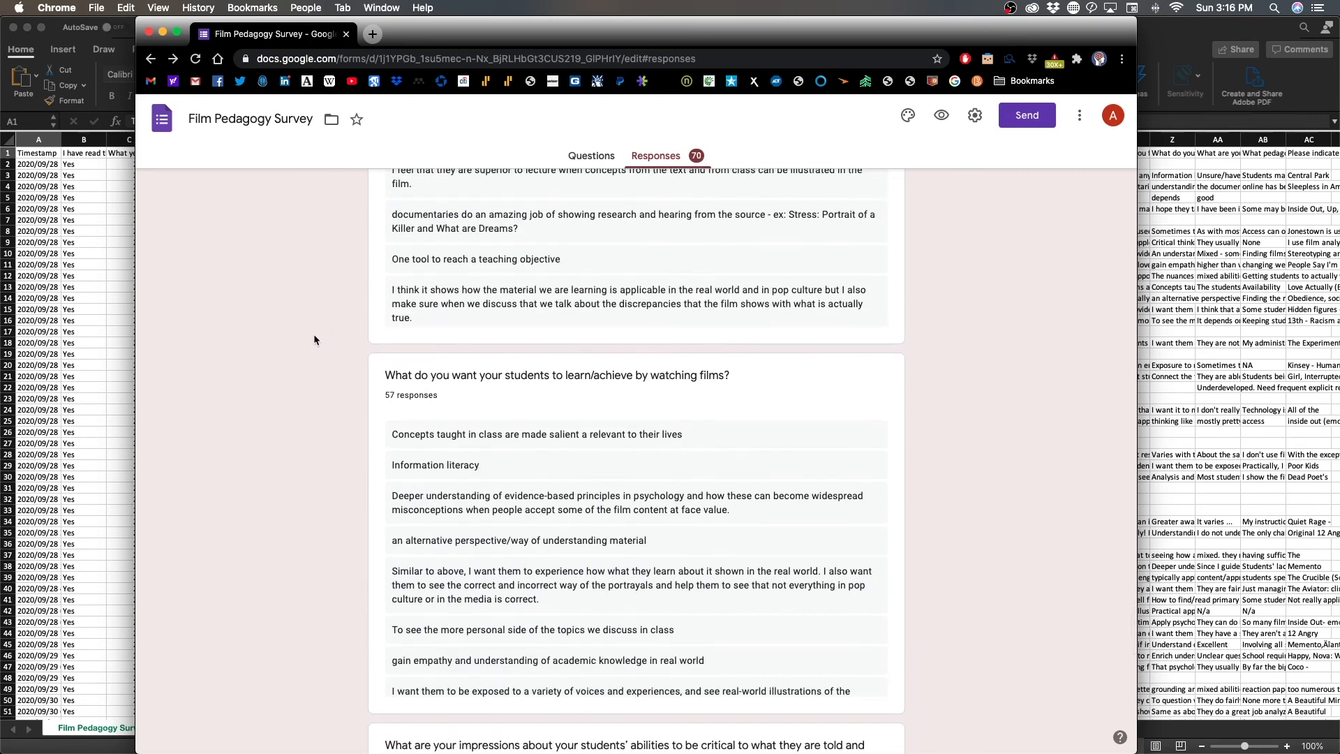
- Read the answers on what students should learn or achieve by watching films
scroll(314, 340, down, 1)
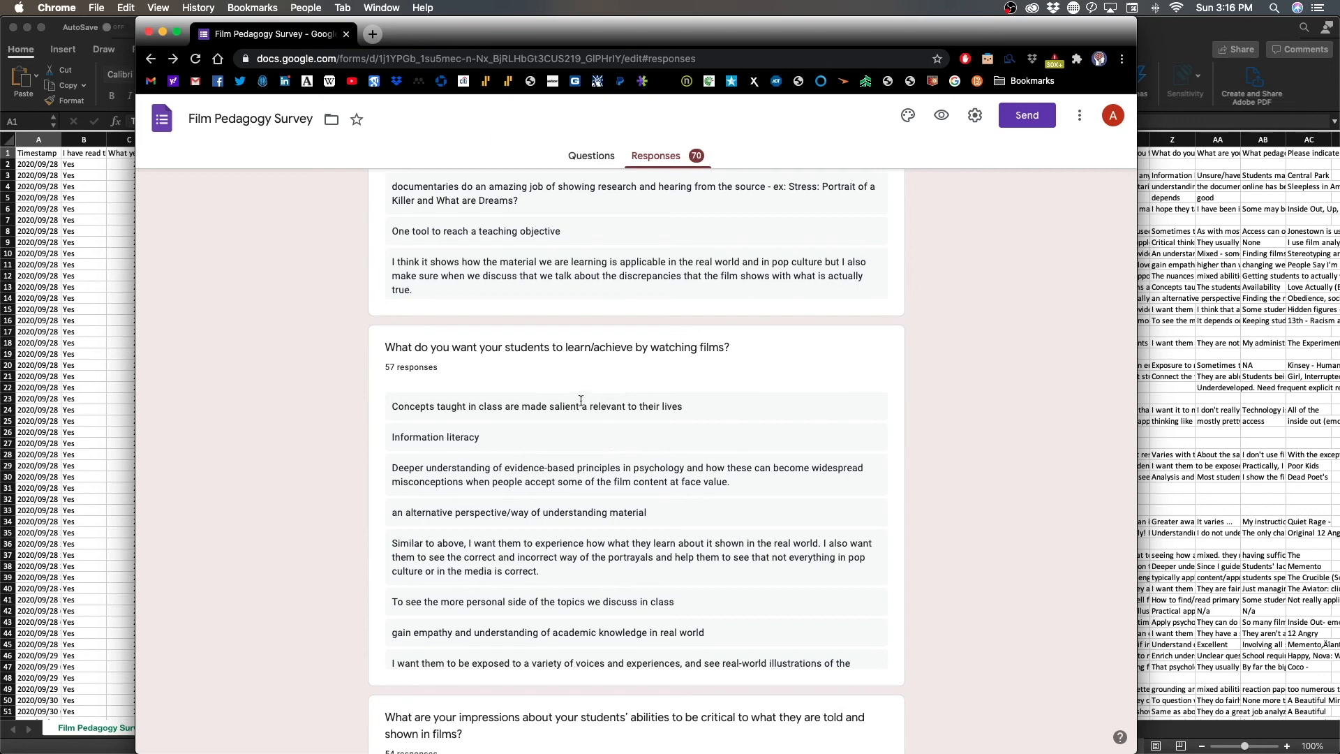
scroll(606, 438, down, 5)
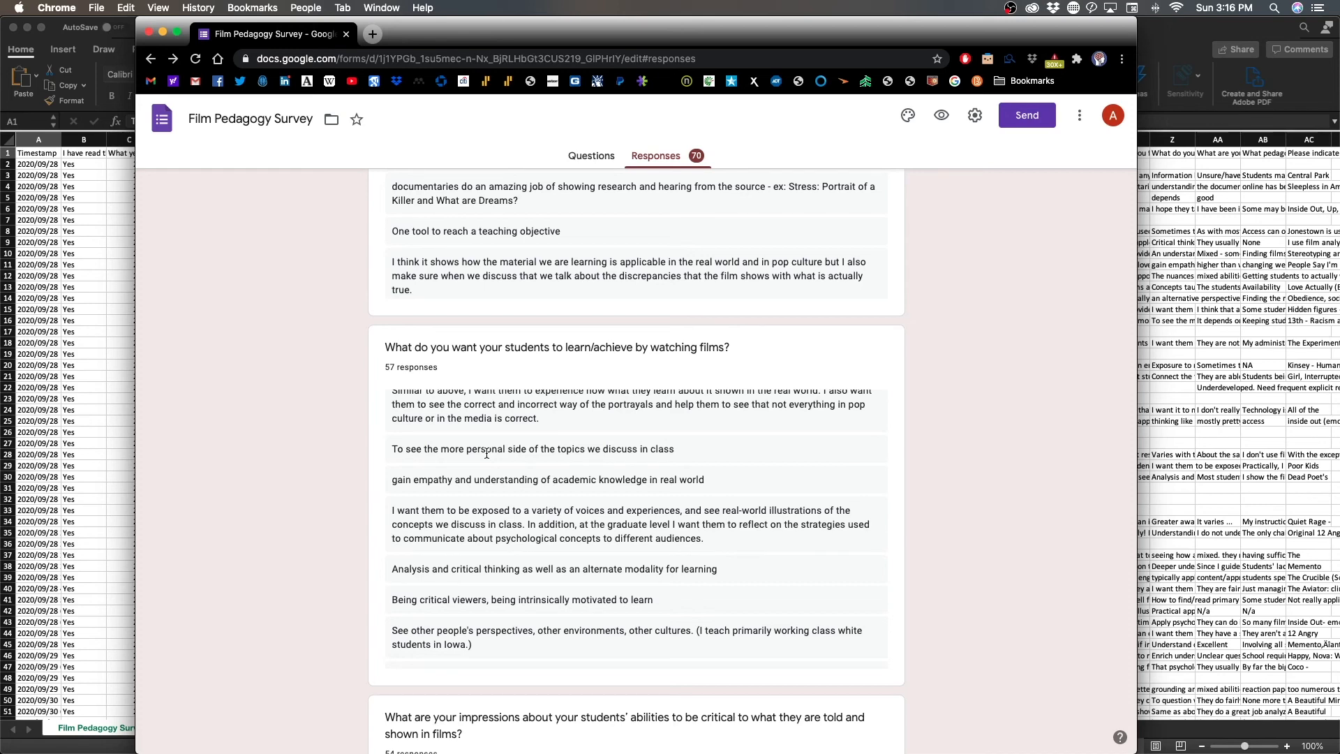
scroll(506, 492, down, 3)
scroll(329, 490, down, 5)
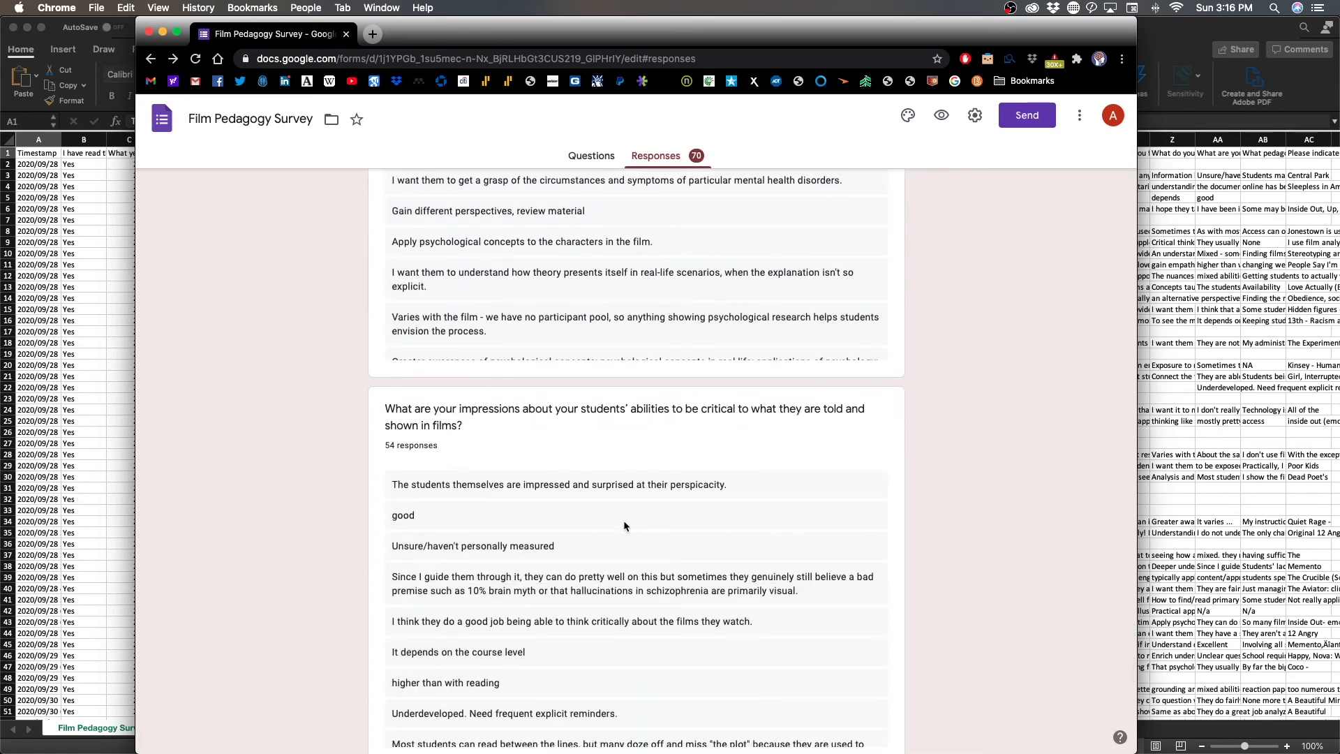
- Highlight "critical to what they are told and shown in films?" in the question on students' abilities and read its first answers
drag(701, 407, 925, 425)
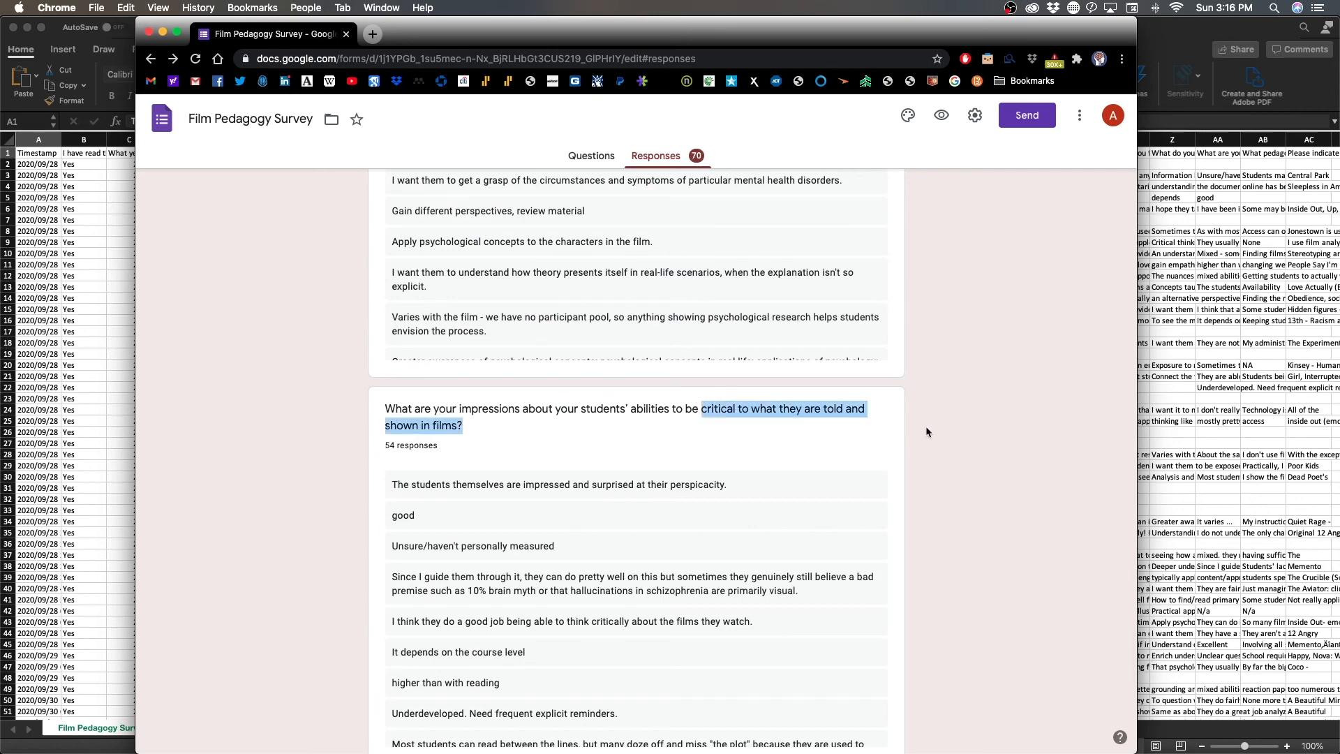
click(925, 426)
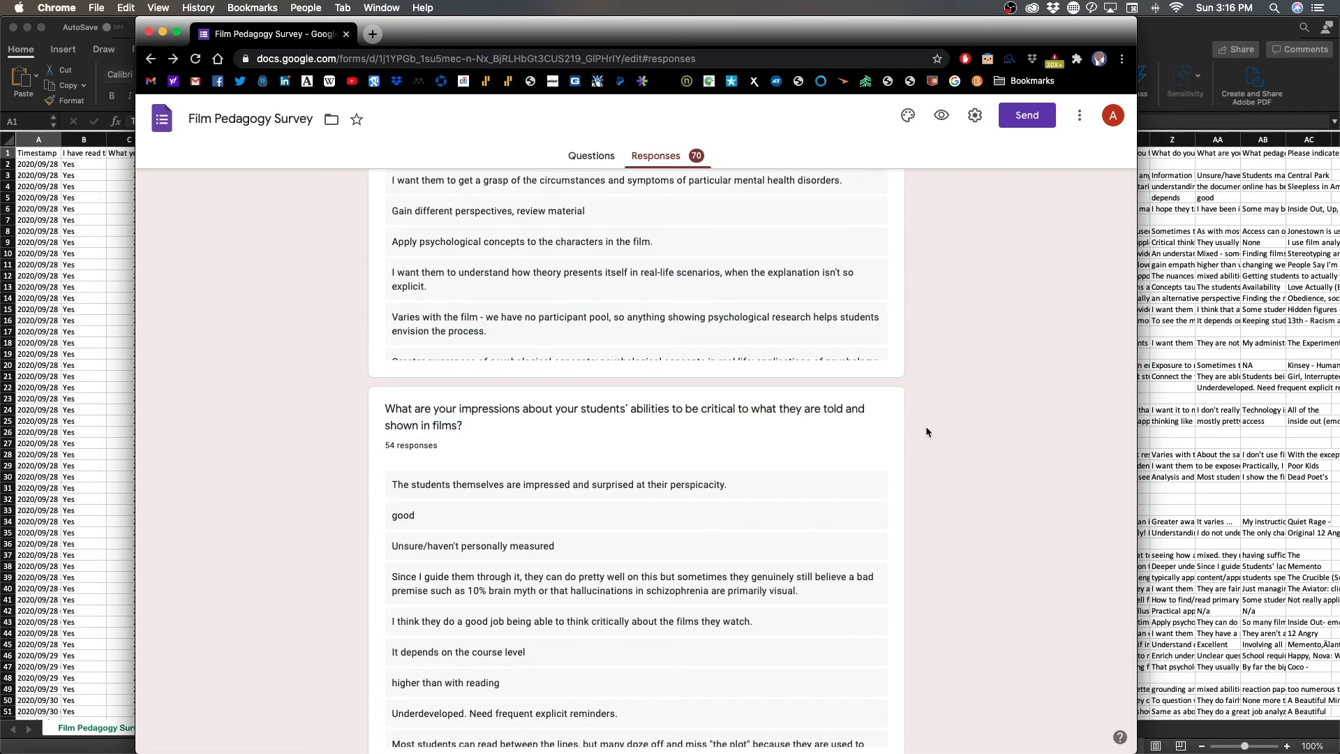
scroll(553, 502, down, 2)
scroll(953, 532, down, 2)
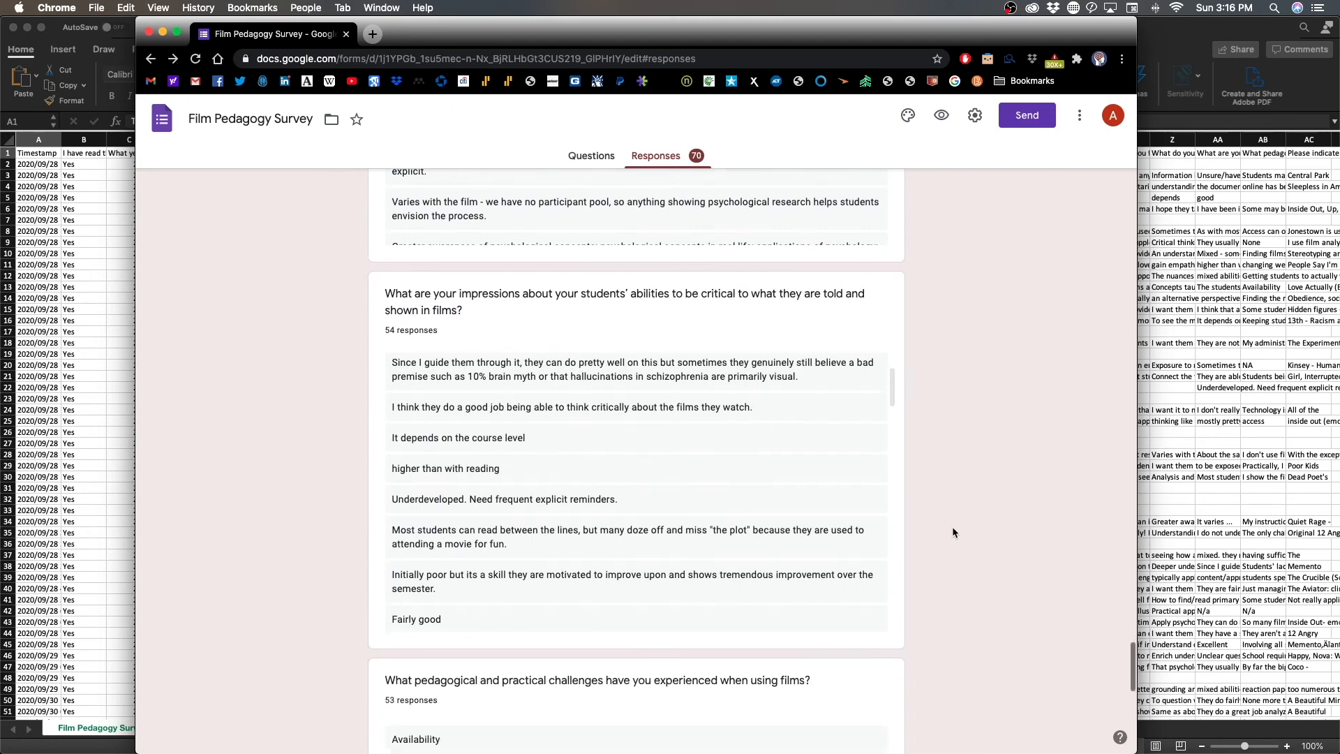
scroll(953, 532, down, 1)
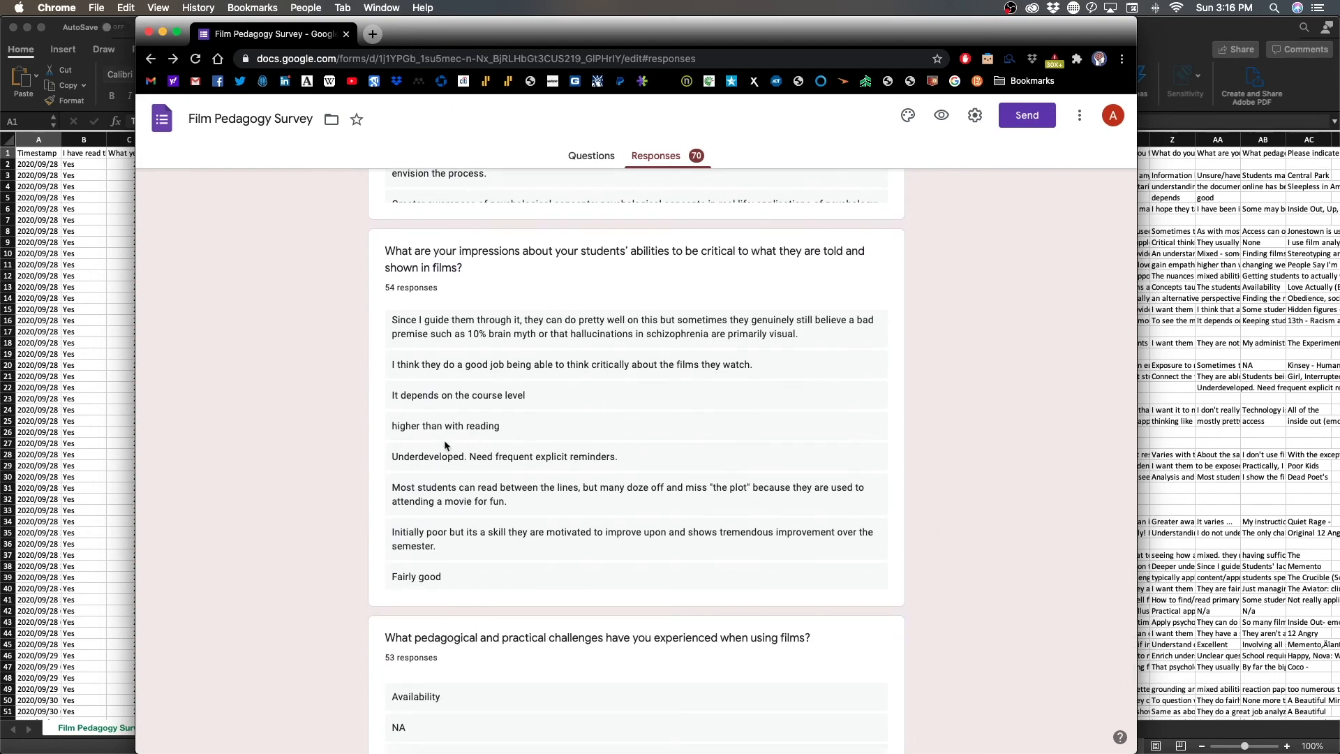
- Highlight the answers "Underdeveloped. Need frequent explicit reminders." and "Fairly good" while reading further impressions of students' critical abilities
drag(411, 456, 640, 469)
scroll(672, 476, down, 3)
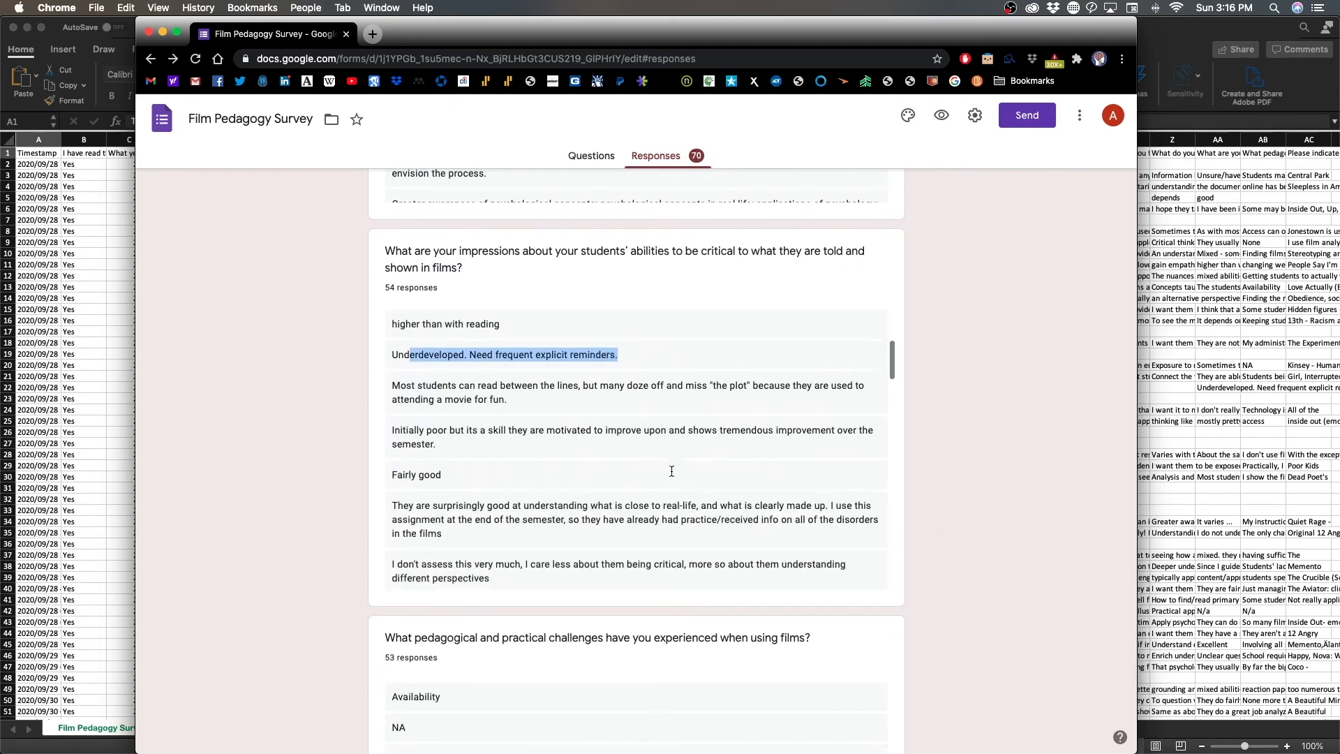
drag(401, 426, 467, 437)
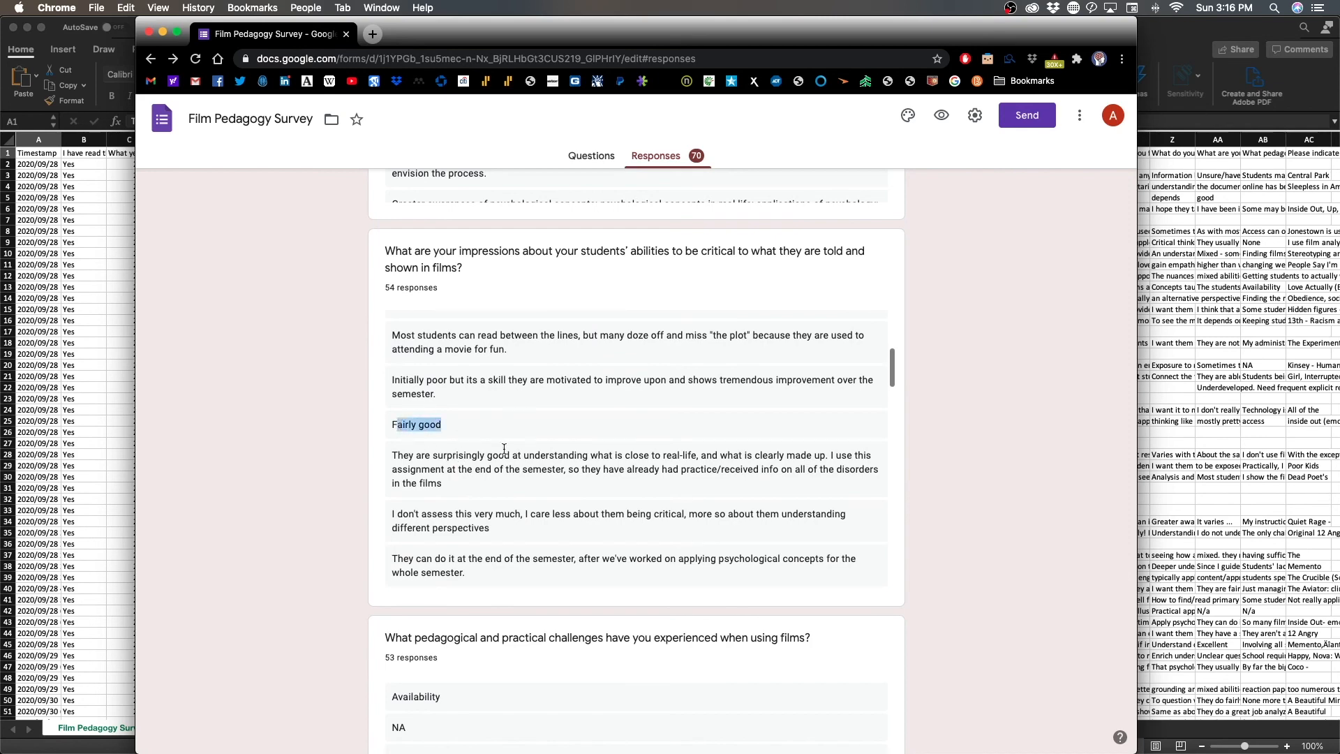
scroll(665, 513, down, 3)
scroll(322, 574, down, 3)
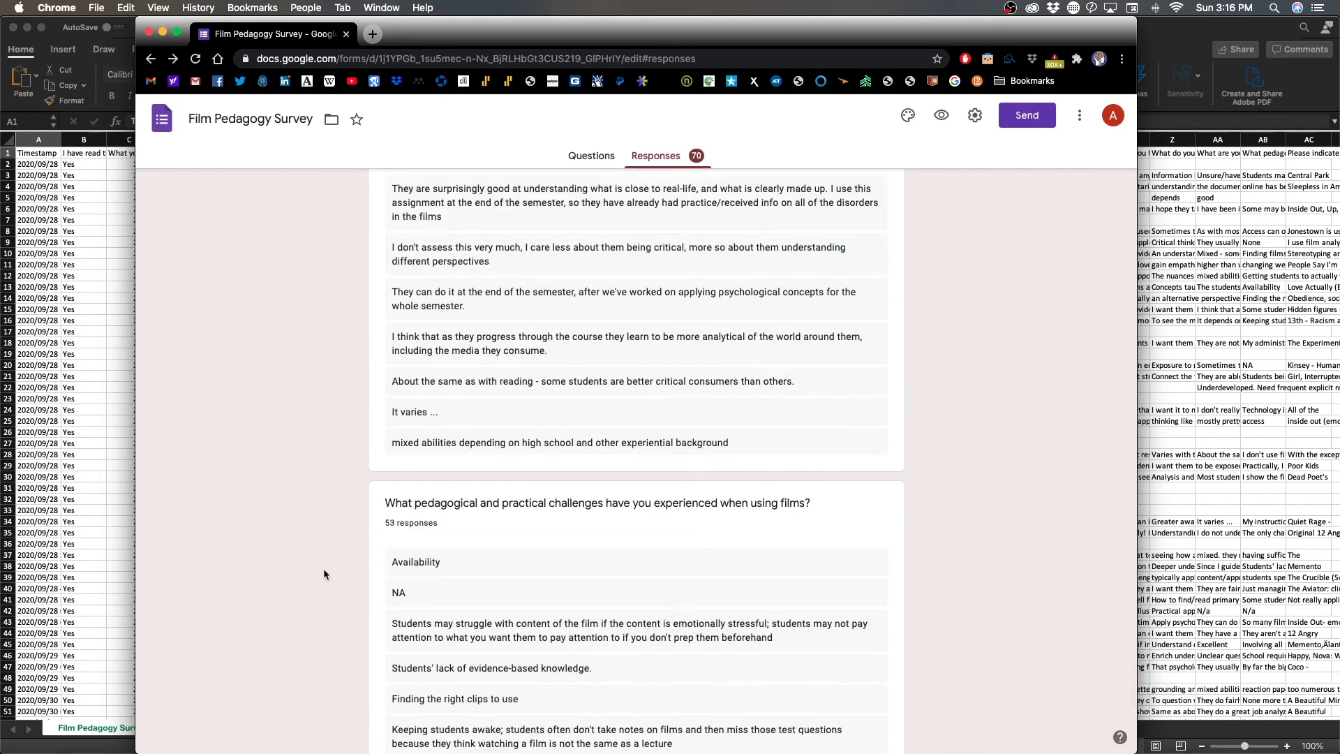
- Highlight "practical challenges have you experienced when using films?" in the challenges question and read the first answers
drag(500, 503, 889, 509)
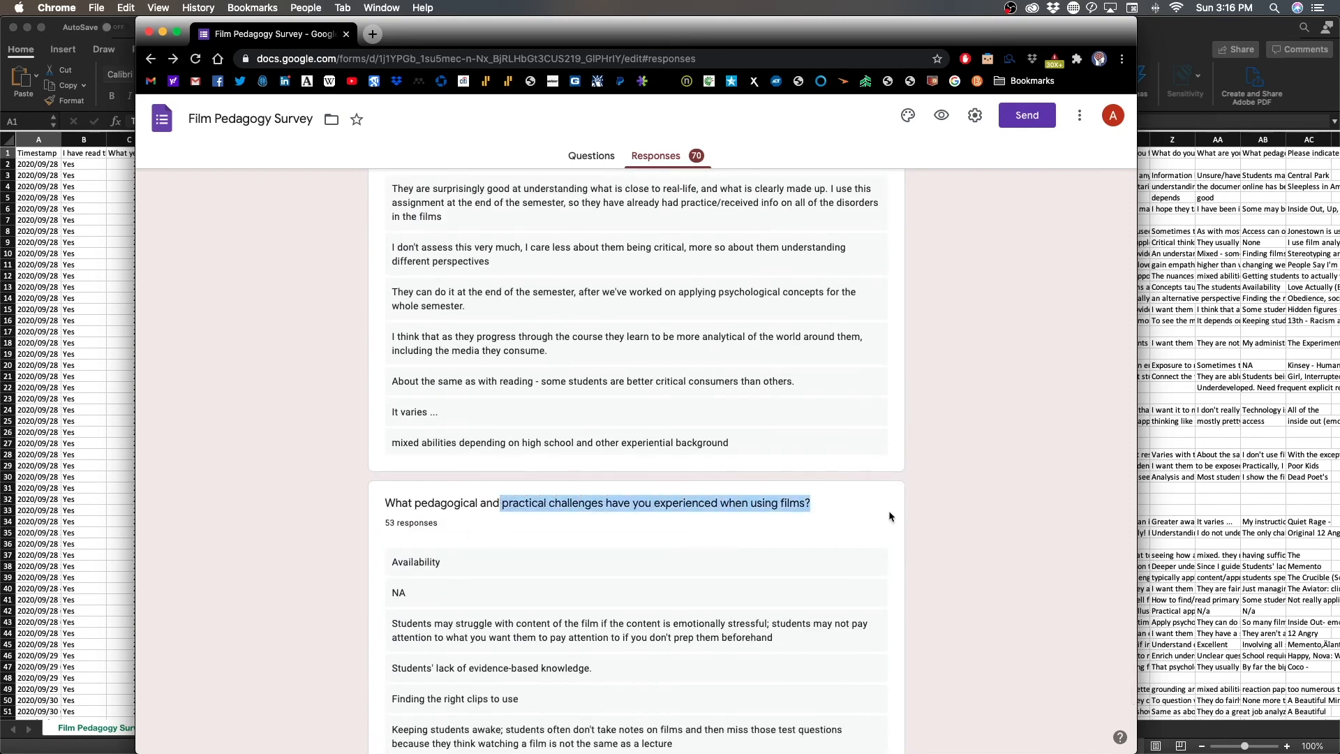
click(970, 533)
scroll(911, 612, down, 3)
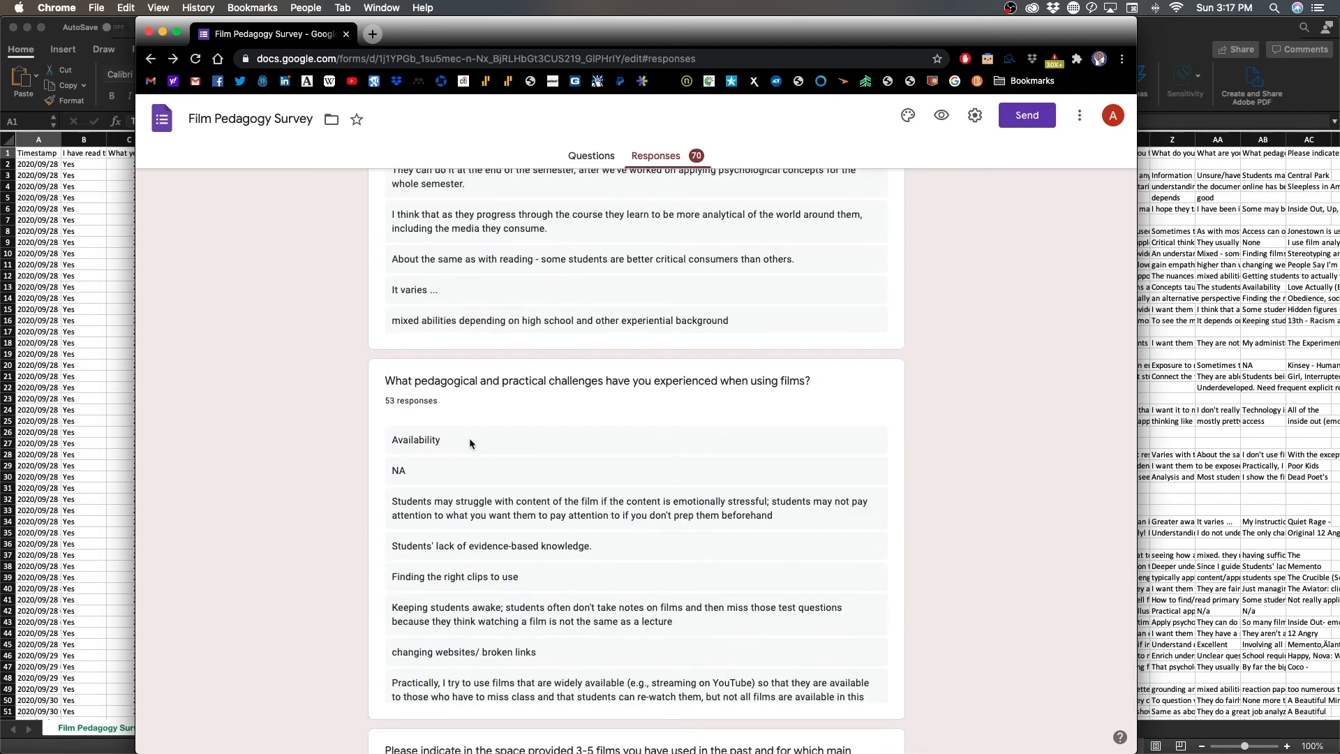
scroll(469, 439, down, 2)
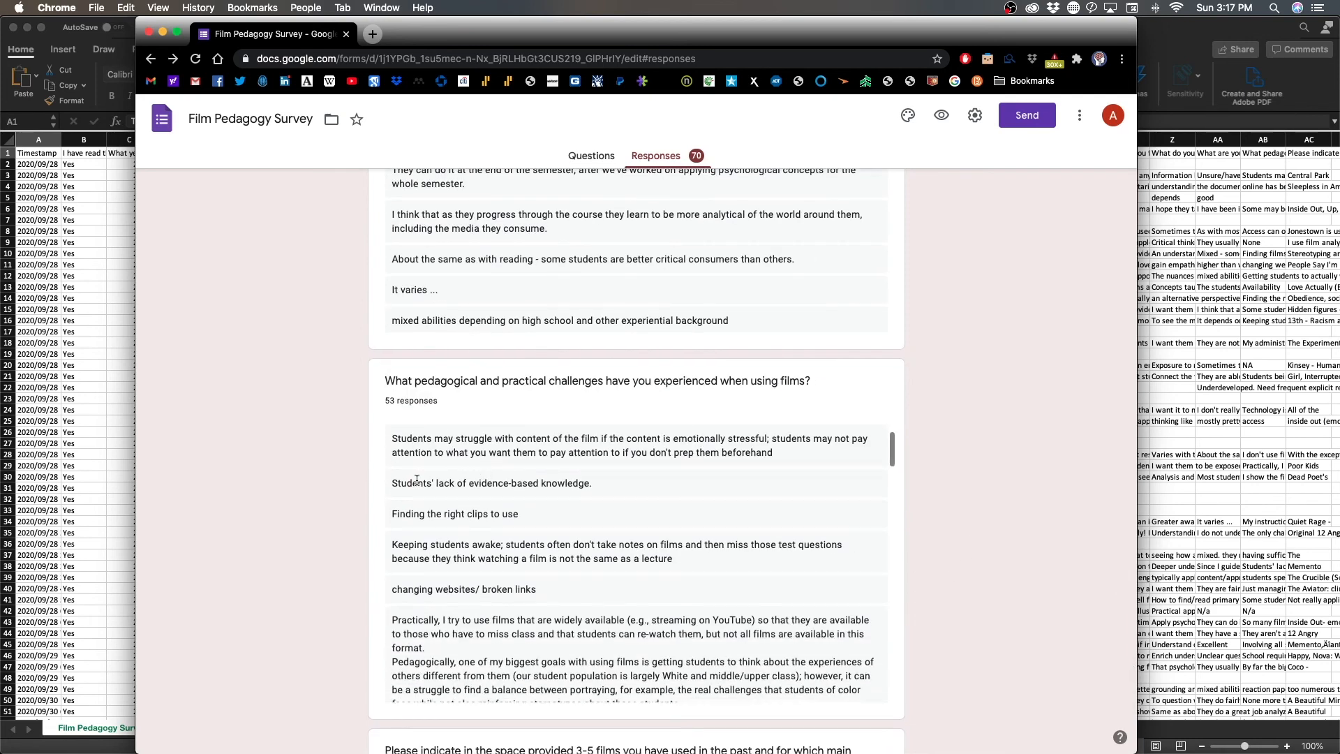
- Highlight the challenge answers on students' lack of evidence-based knowledge, finding the right clips to use, and changing websites/ broken links
drag(417, 480, 598, 493)
click(599, 493)
drag(400, 510, 527, 519)
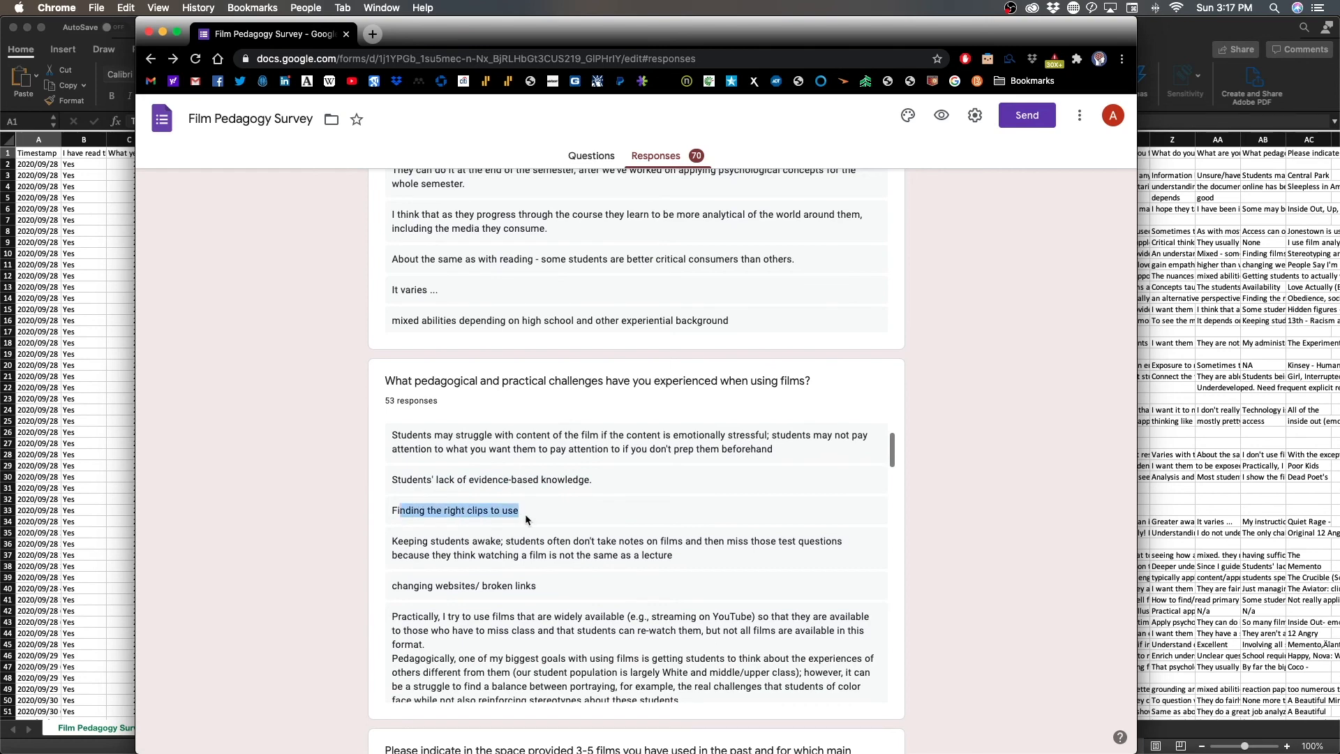
scroll(636, 515, down, 3)
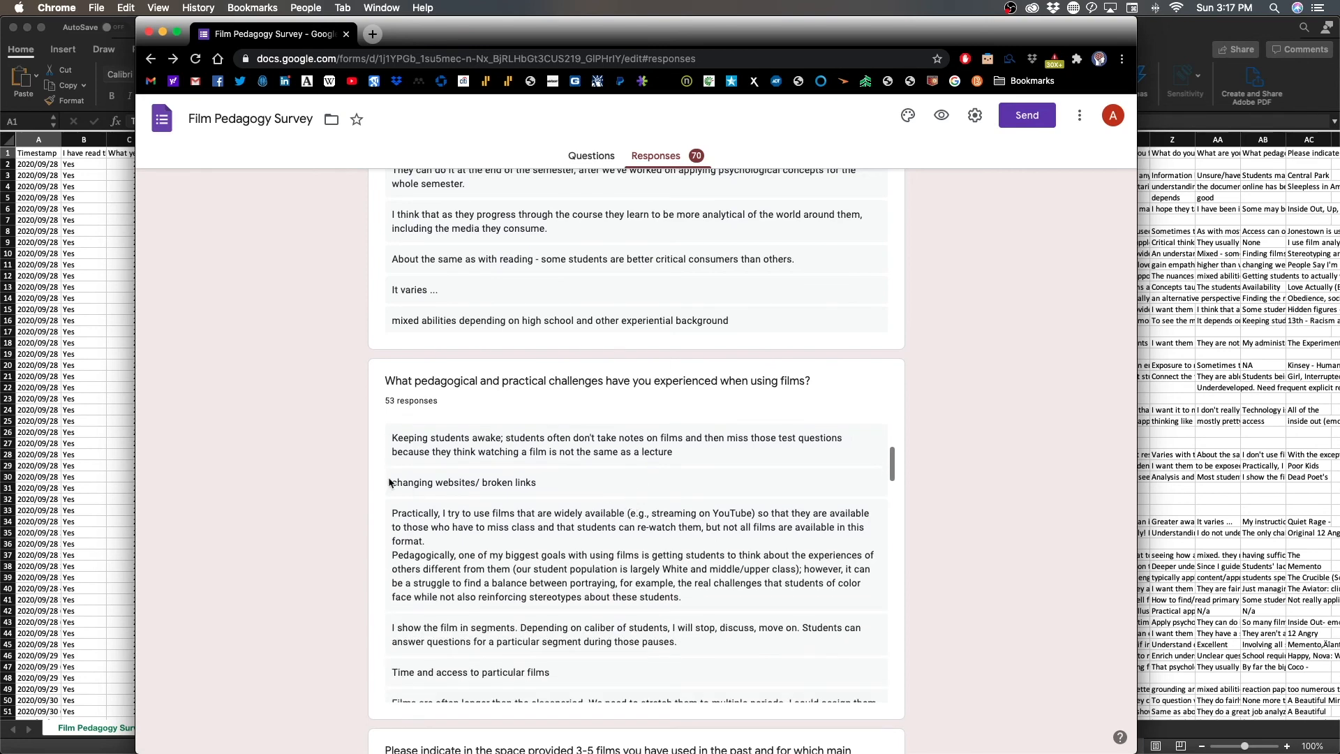
drag(389, 481, 561, 496)
- Highlight the challenge answers on pedagogical goals, showing films in segments, and time and access to particular films
scroll(582, 496, down, 2)
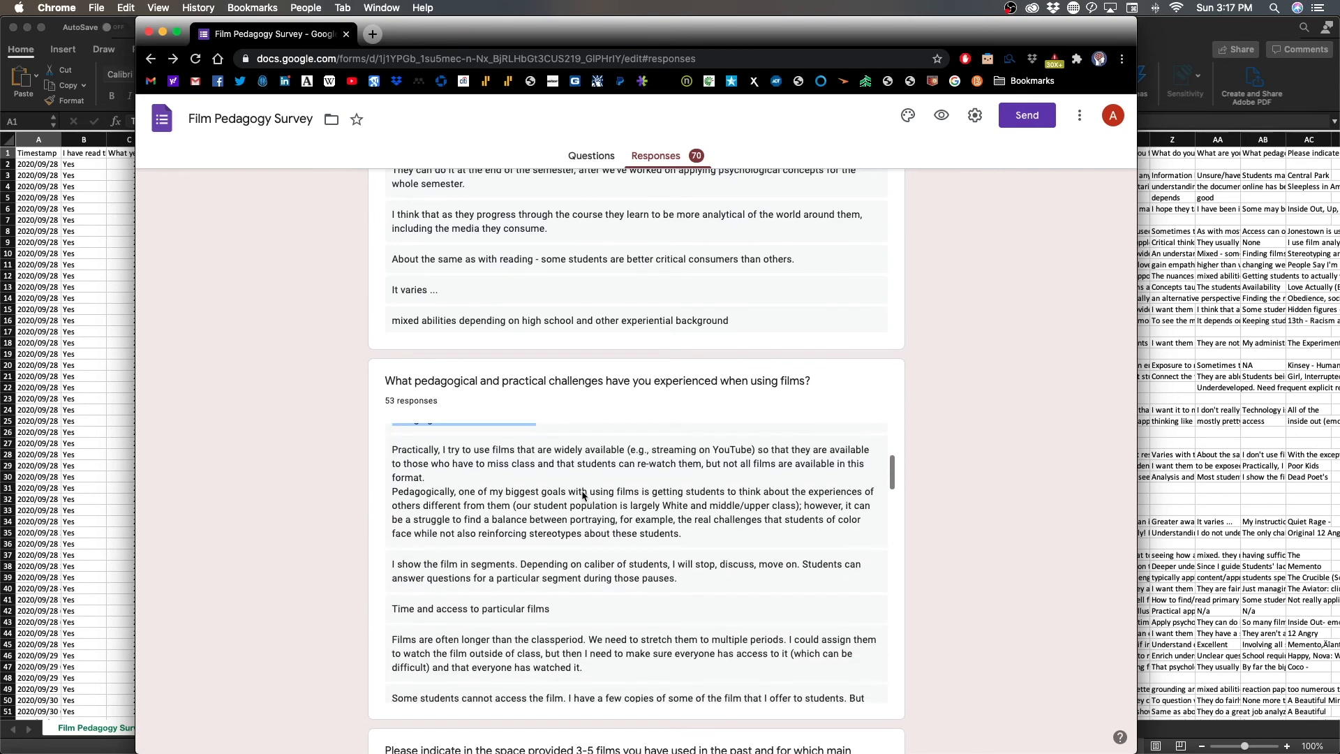
drag(473, 495, 829, 510)
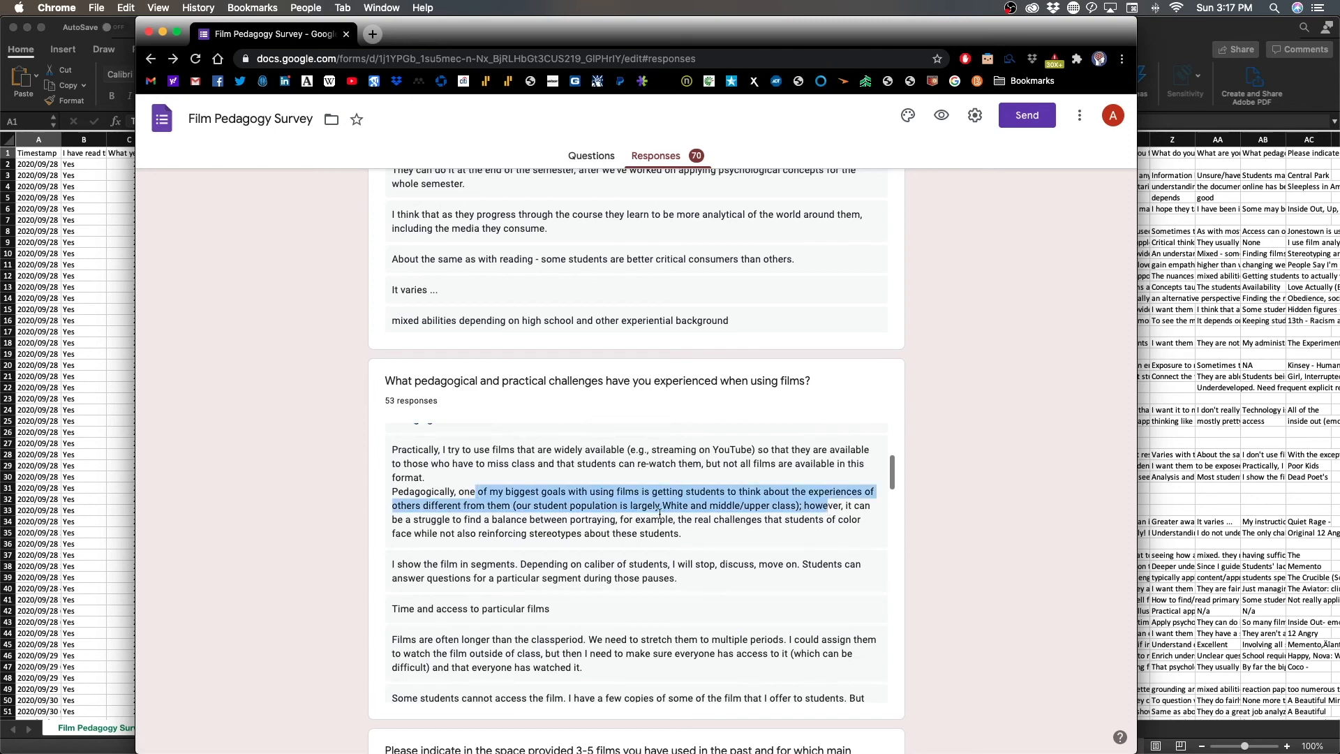
scroll(659, 514, down, 2)
drag(424, 482, 534, 515)
scroll(536, 507, down, 2)
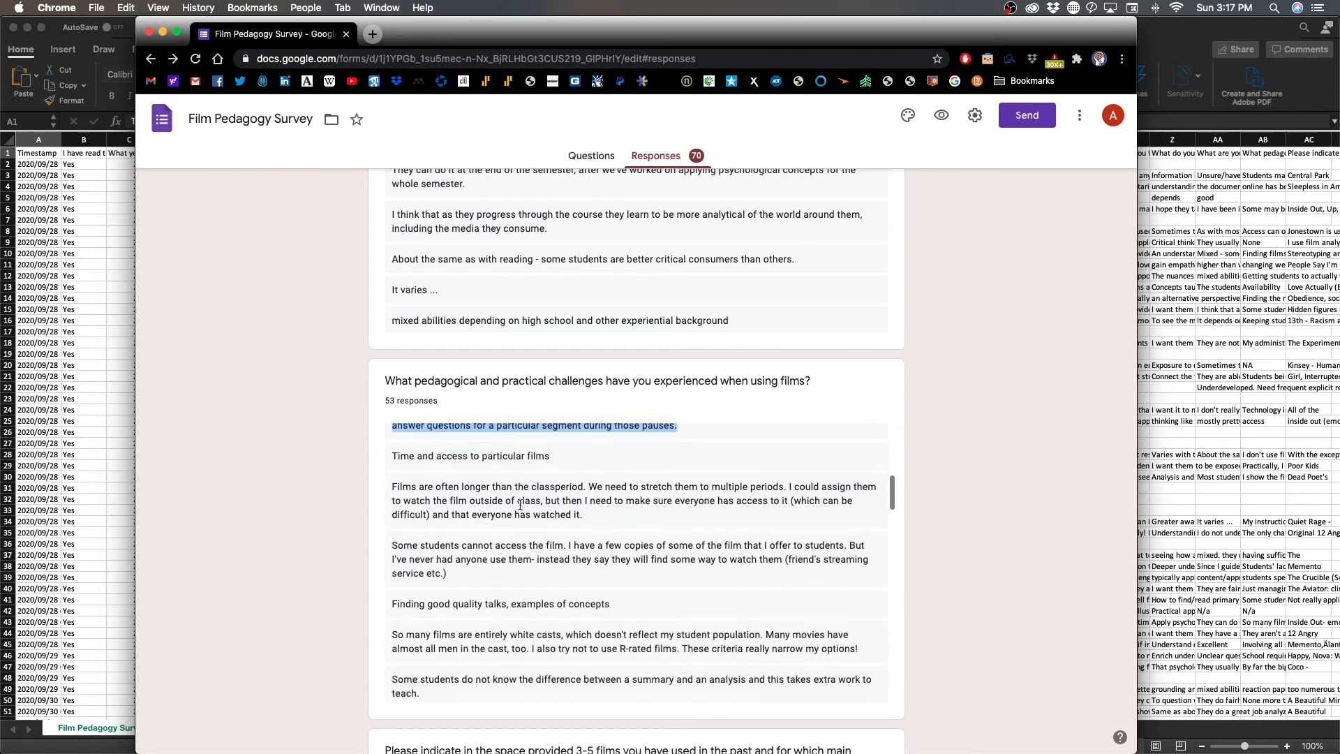
drag(405, 460, 589, 479)
scroll(586, 485, down, 6)
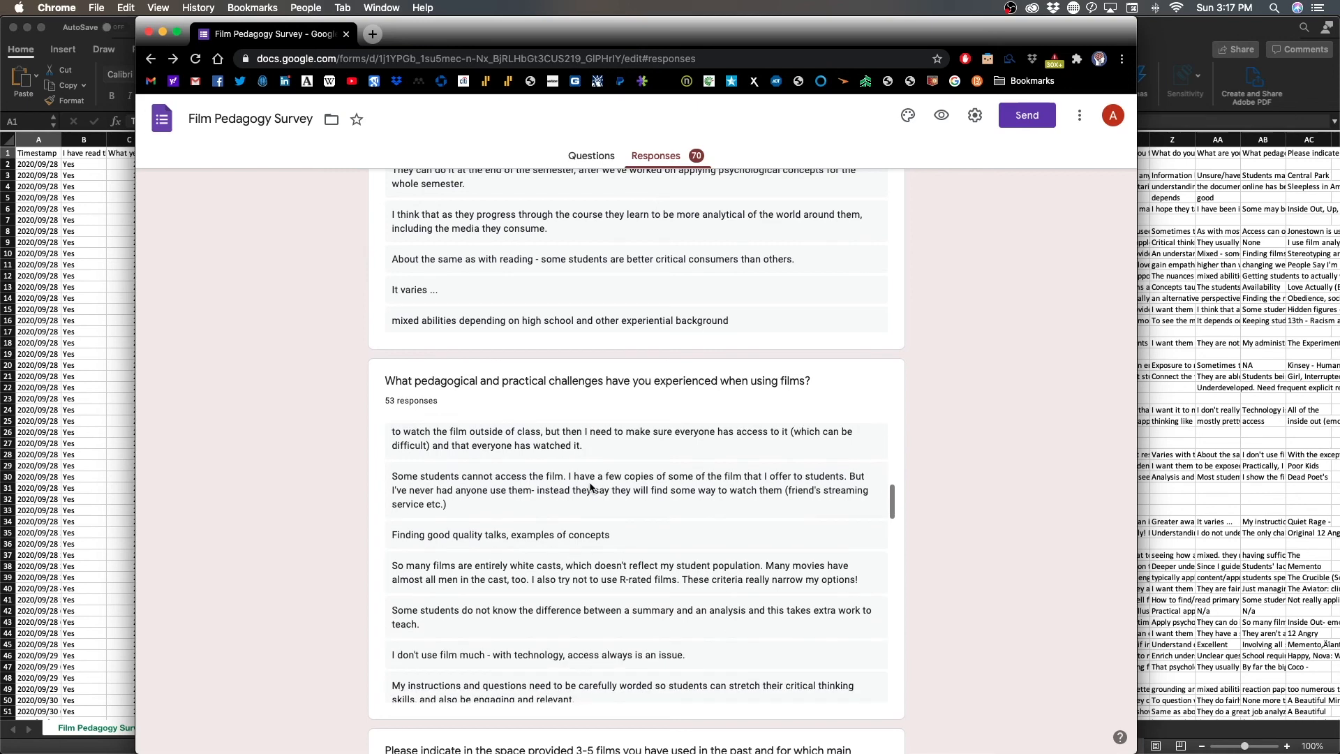
- Finish the challenge answers and read which 3-5 films respondents have used for which psychological topics
scroll(564, 490, down, 12)
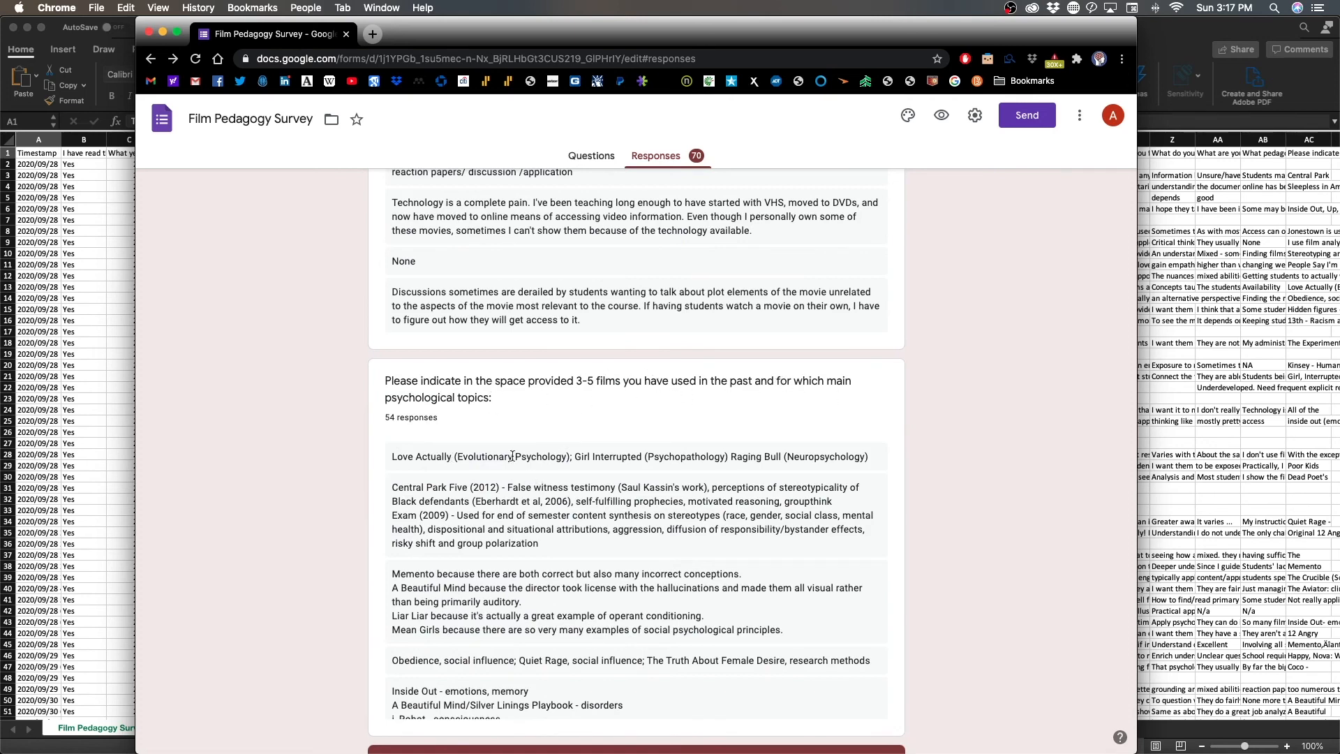
scroll(512, 457, down, 4)
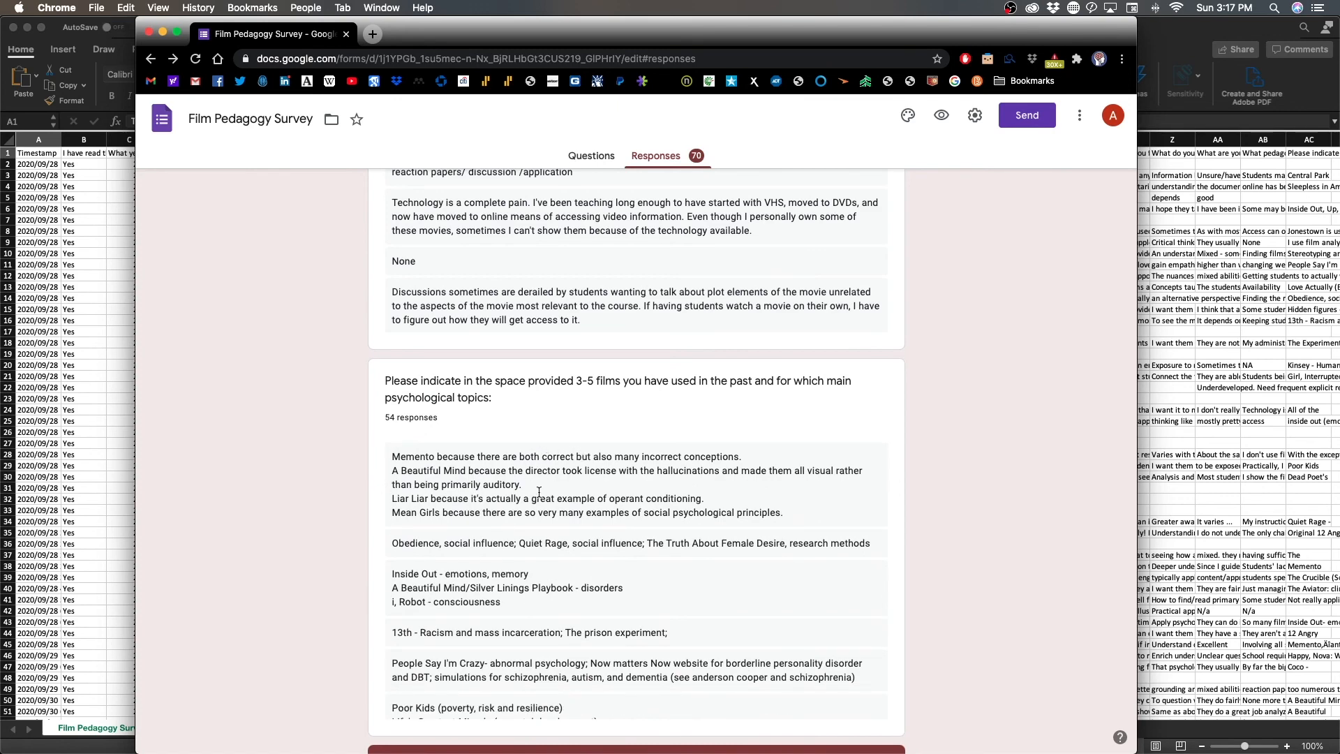
scroll(513, 461, down, 3)
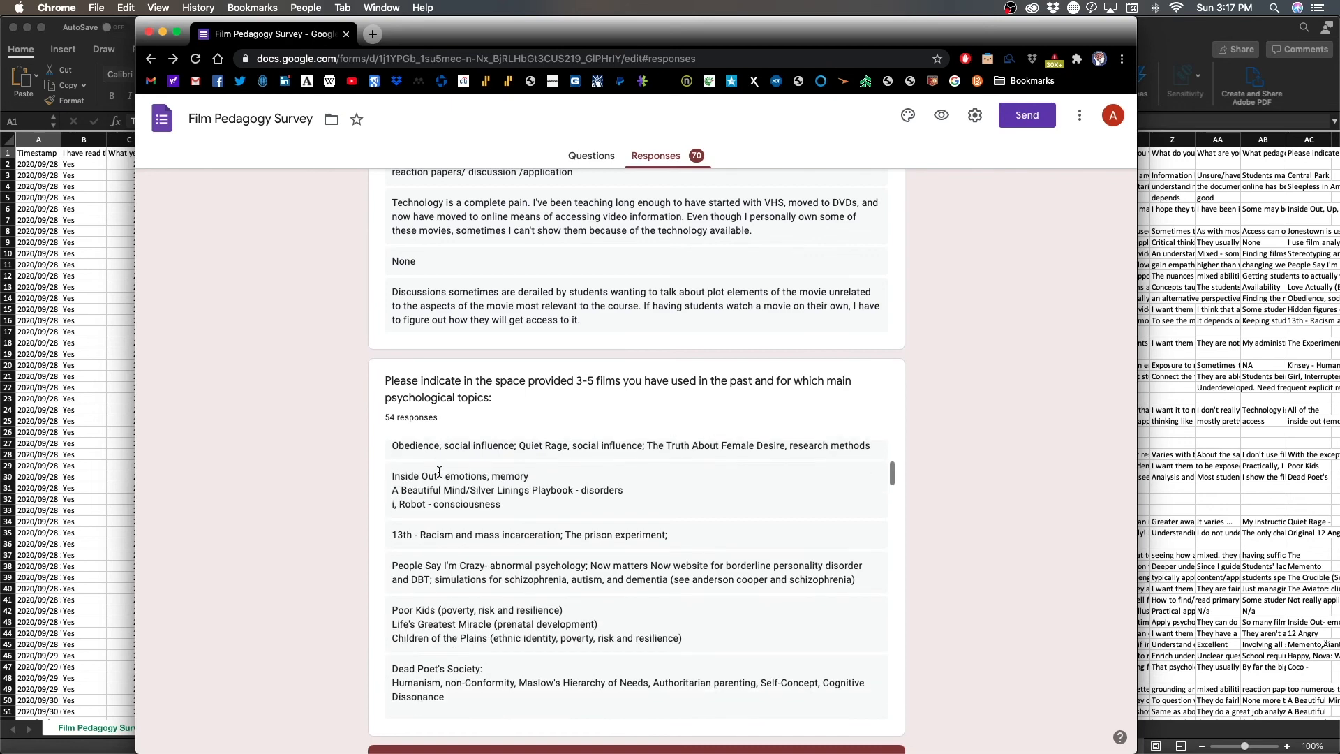
scroll(531, 495, down, 2)
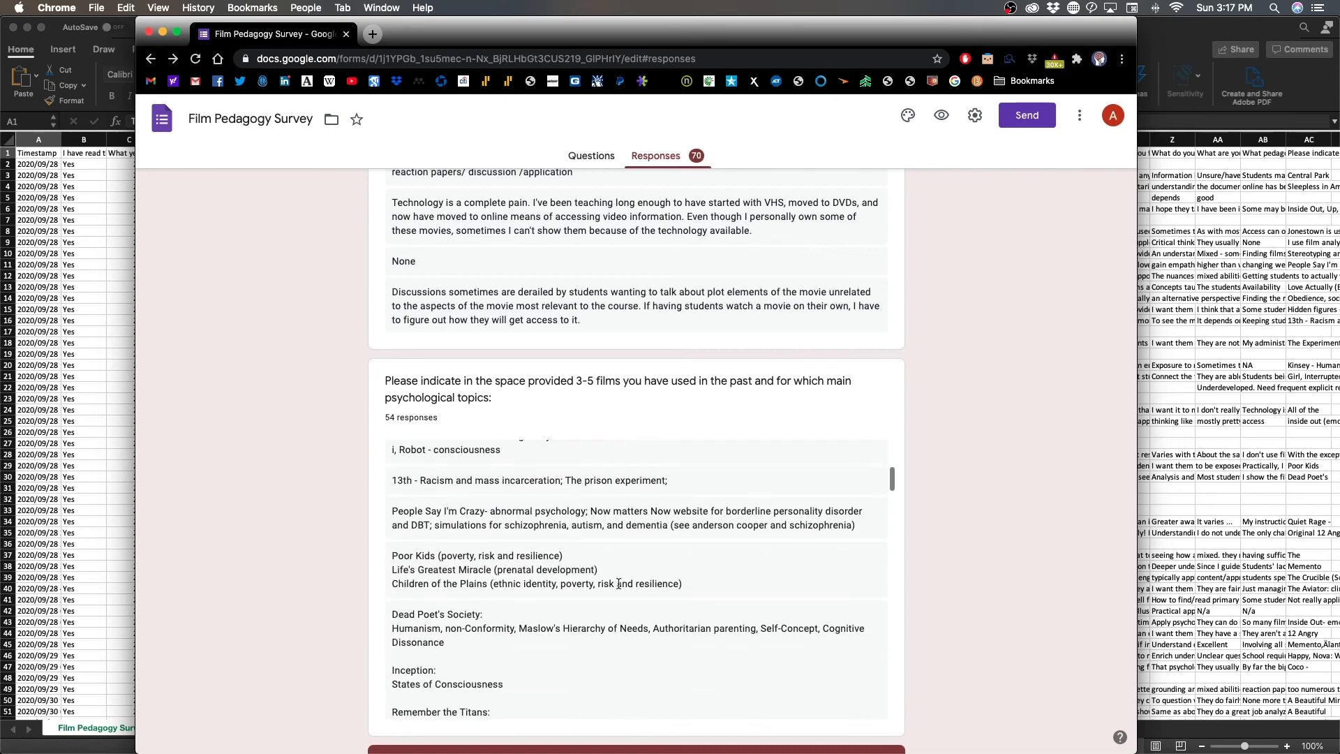
scroll(547, 509, down, 3)
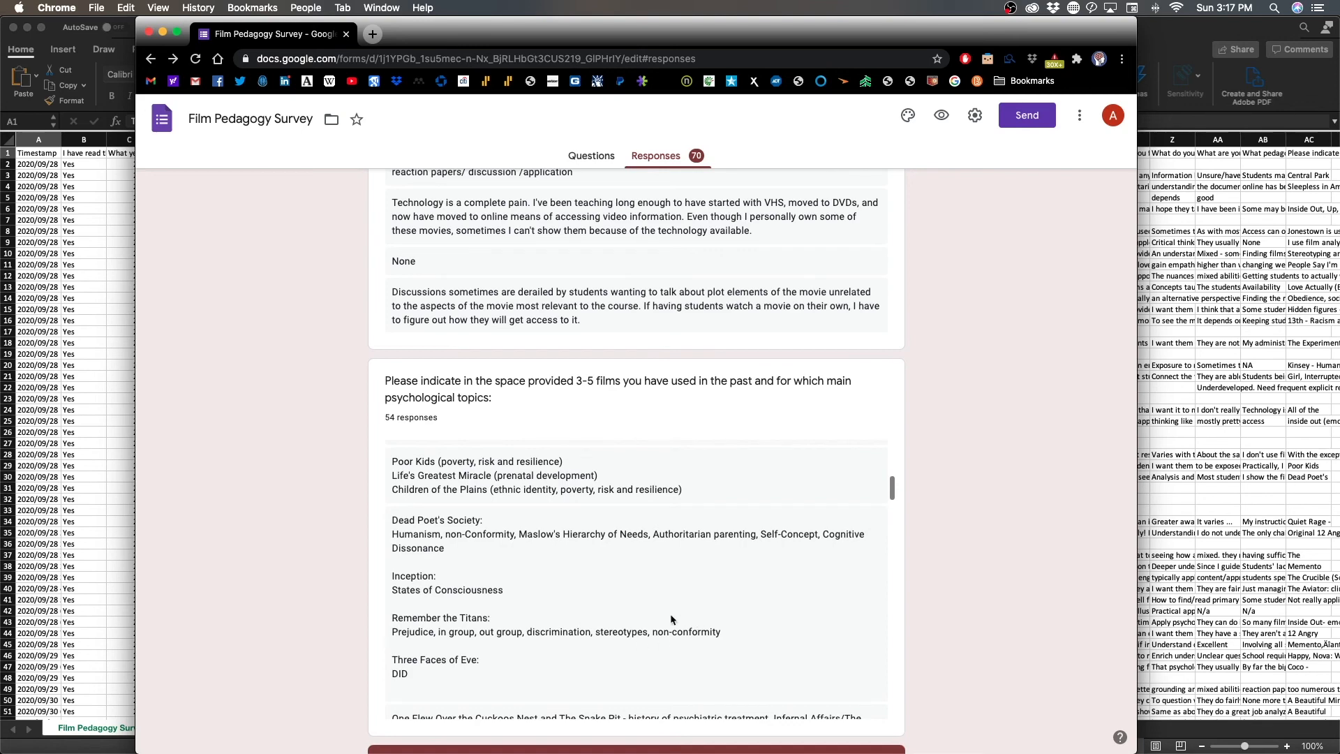
- Highlight "13th - Racism and mass incarceration" among the film answers, and read on to the end of the response summary
scroll(602, 593, up, 5)
drag(392, 536, 560, 538)
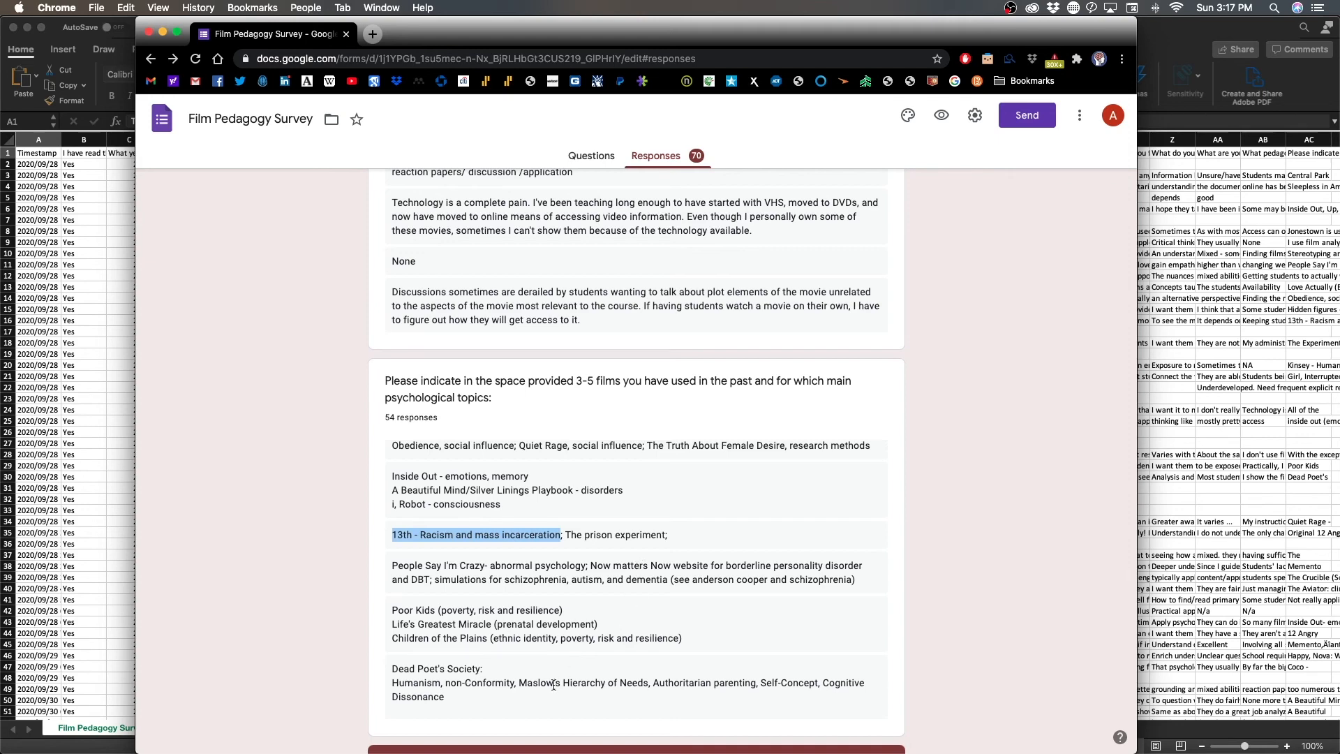
scroll(419, 600, down, 5)
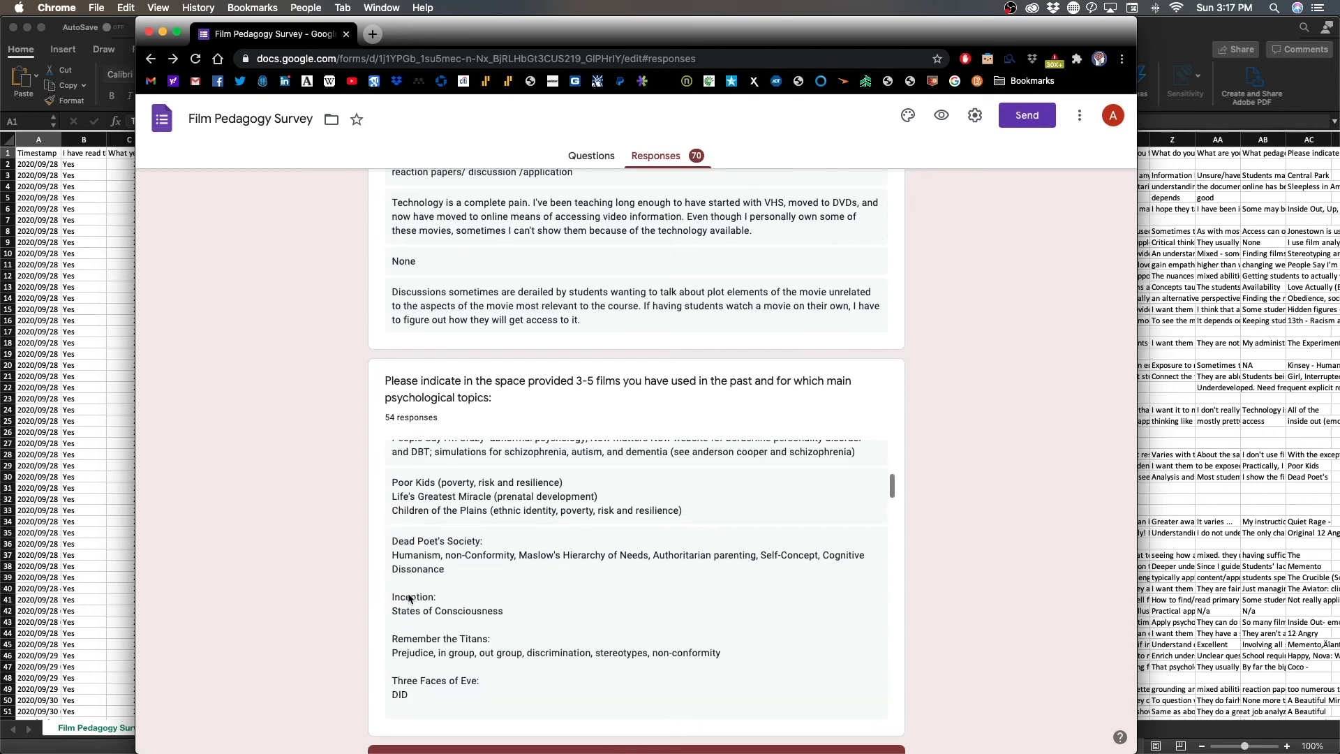
scroll(323, 581, down, 3)
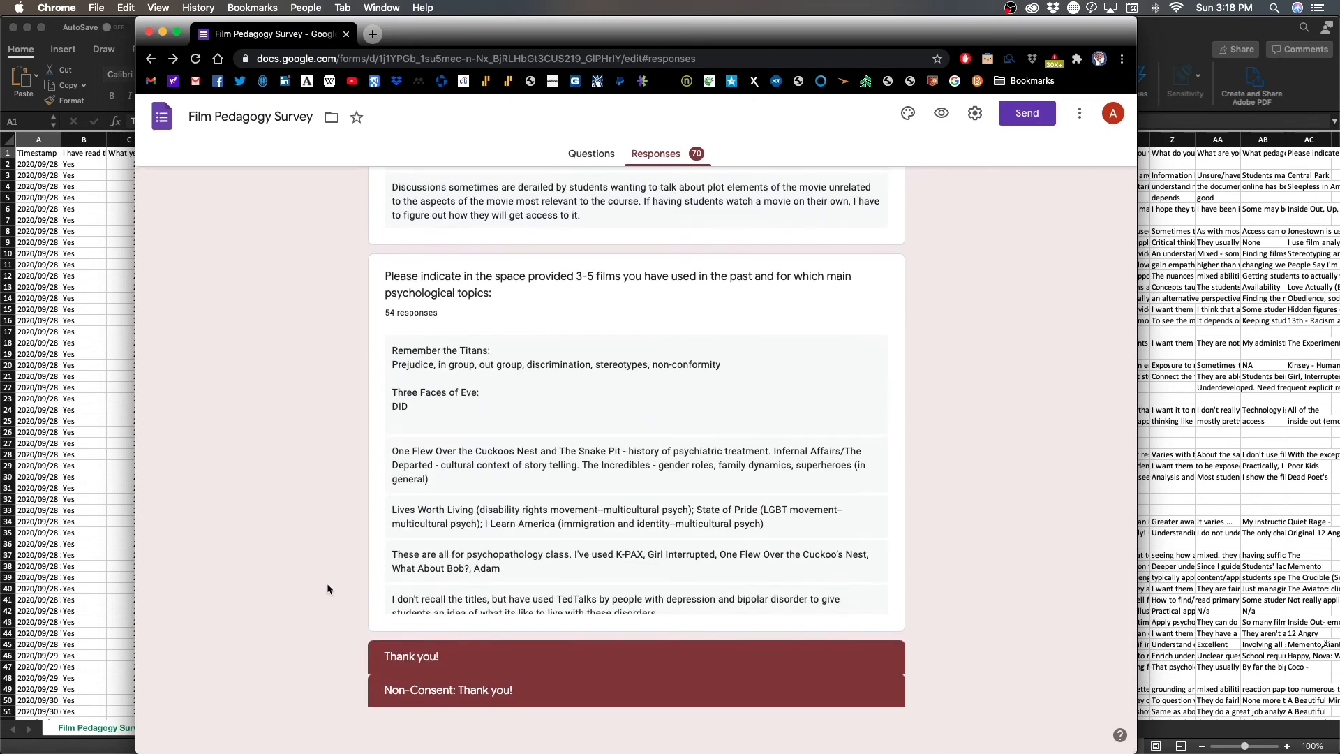
- Return to the earlier charts of the response summary, switch to the Excel results workbook, and look over its rows
scroll(362, 629, up, 1)
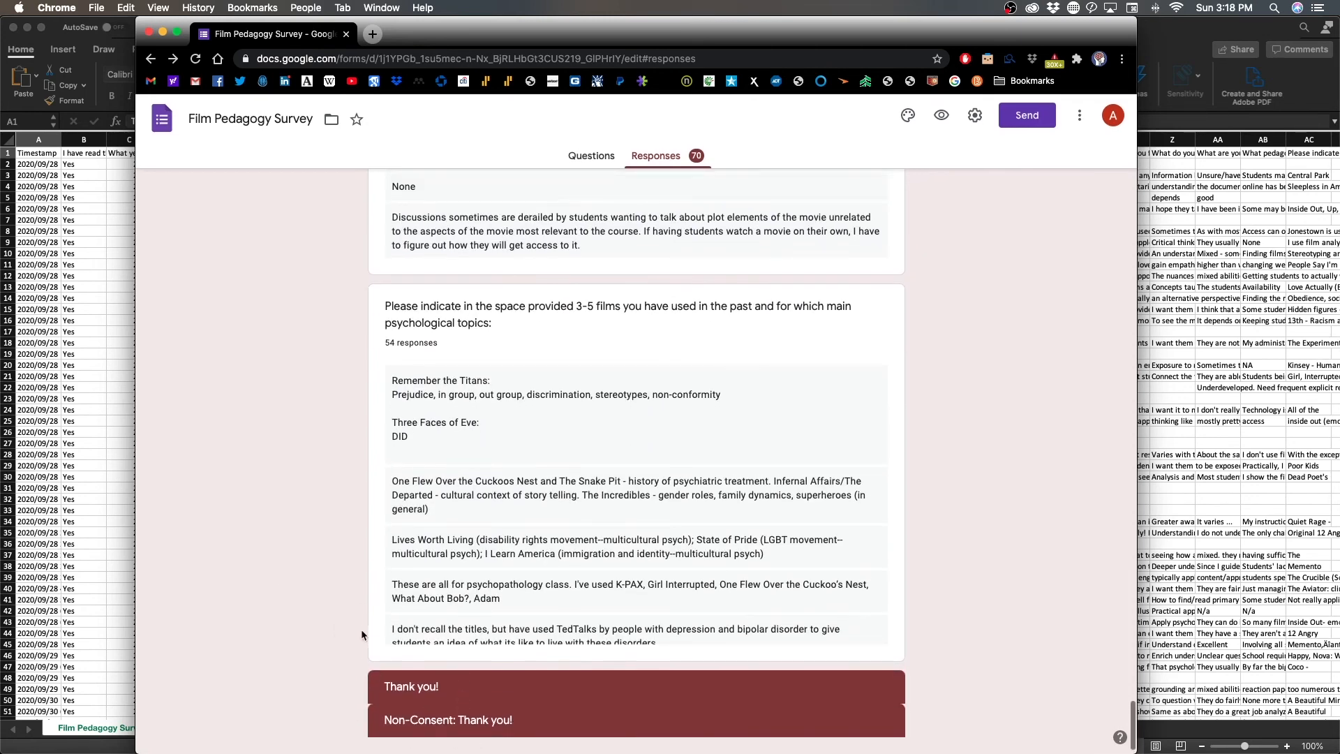
scroll(362, 629, up, 2)
scroll(362, 629, up, 15)
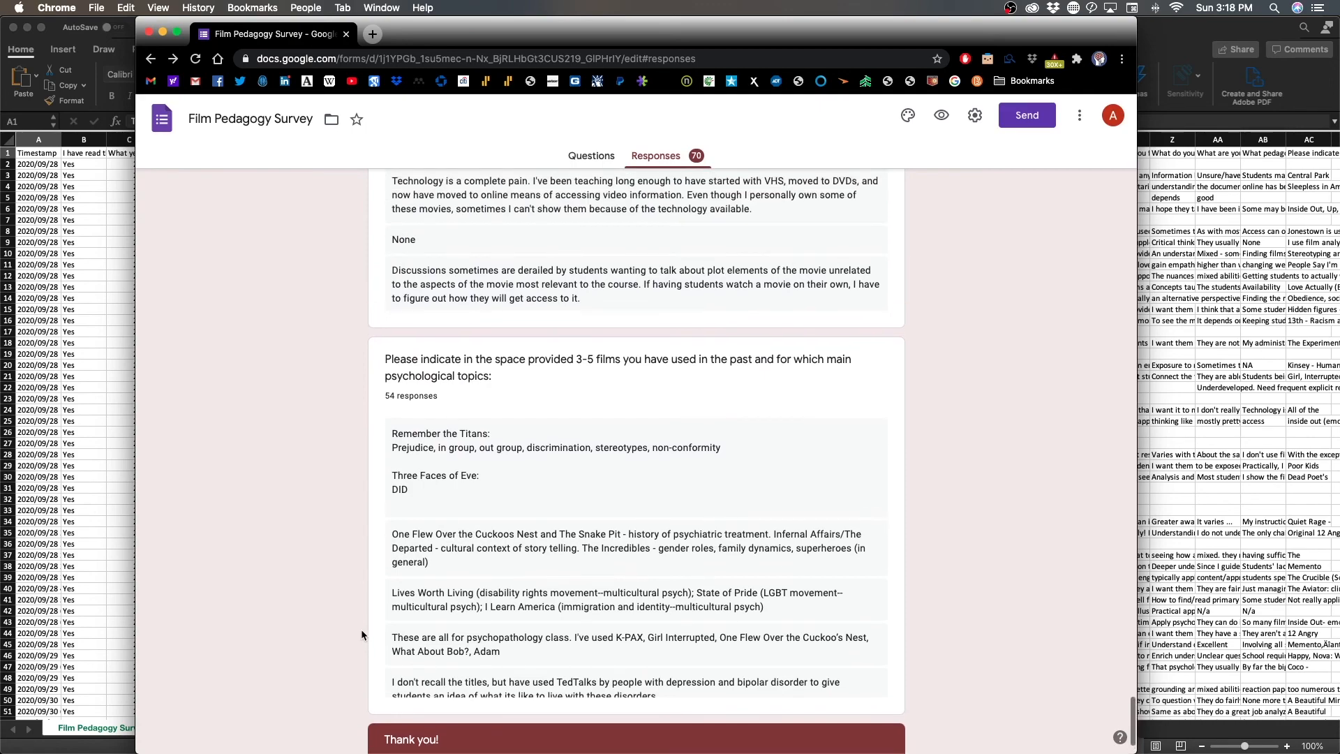
scroll(361, 638, up, 5)
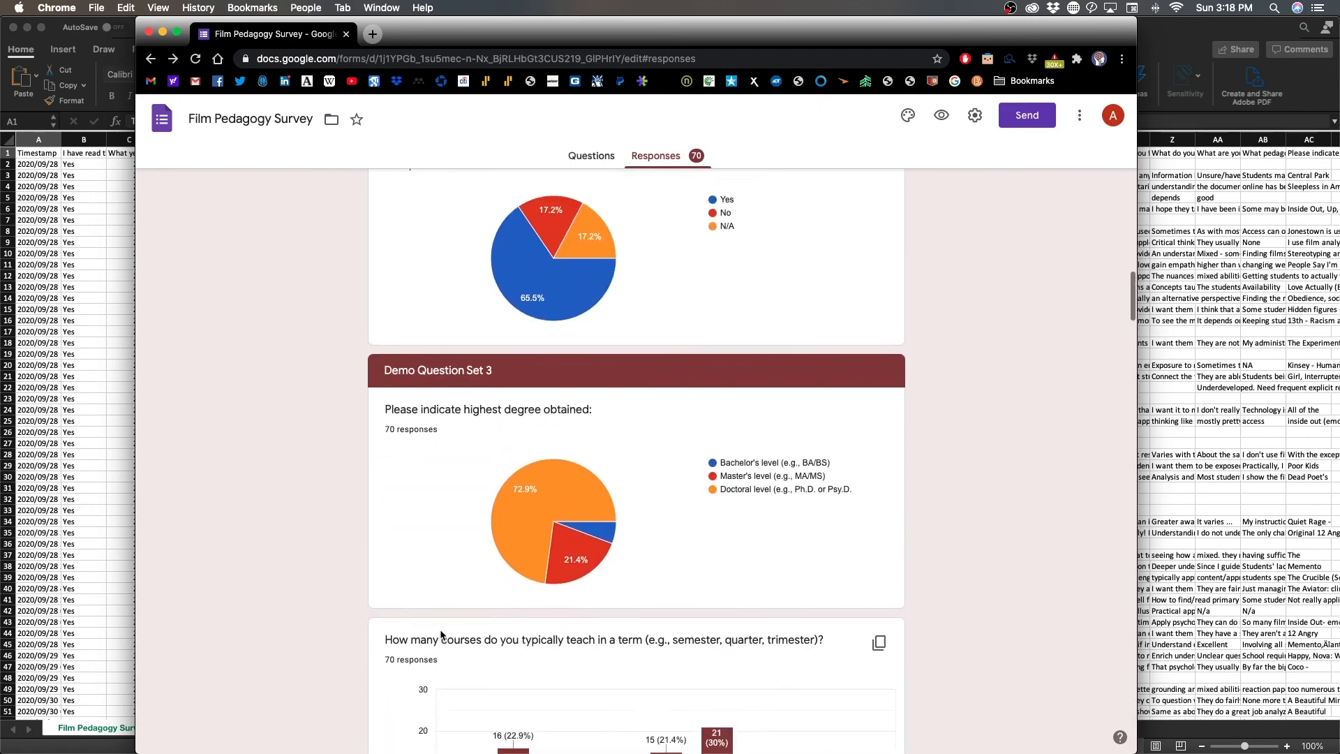
click(1212, 237)
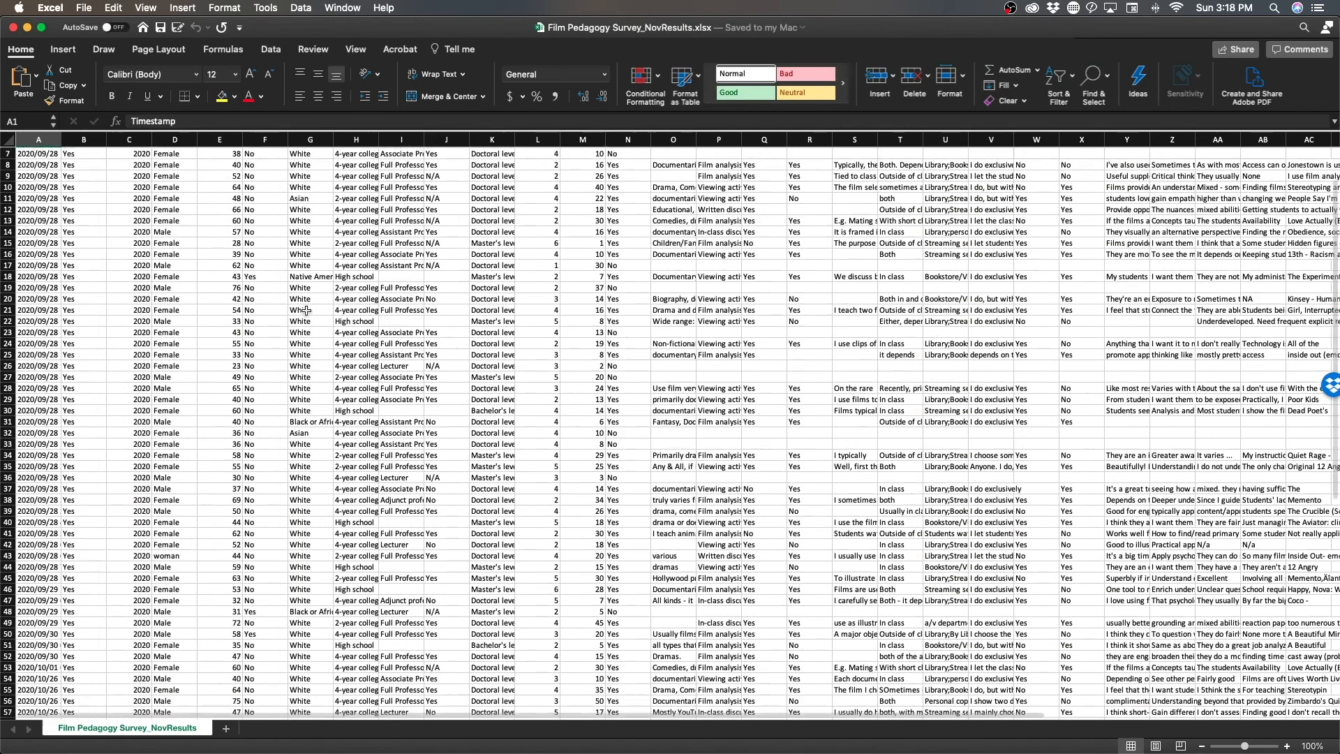
scroll(346, 312, down, 15)
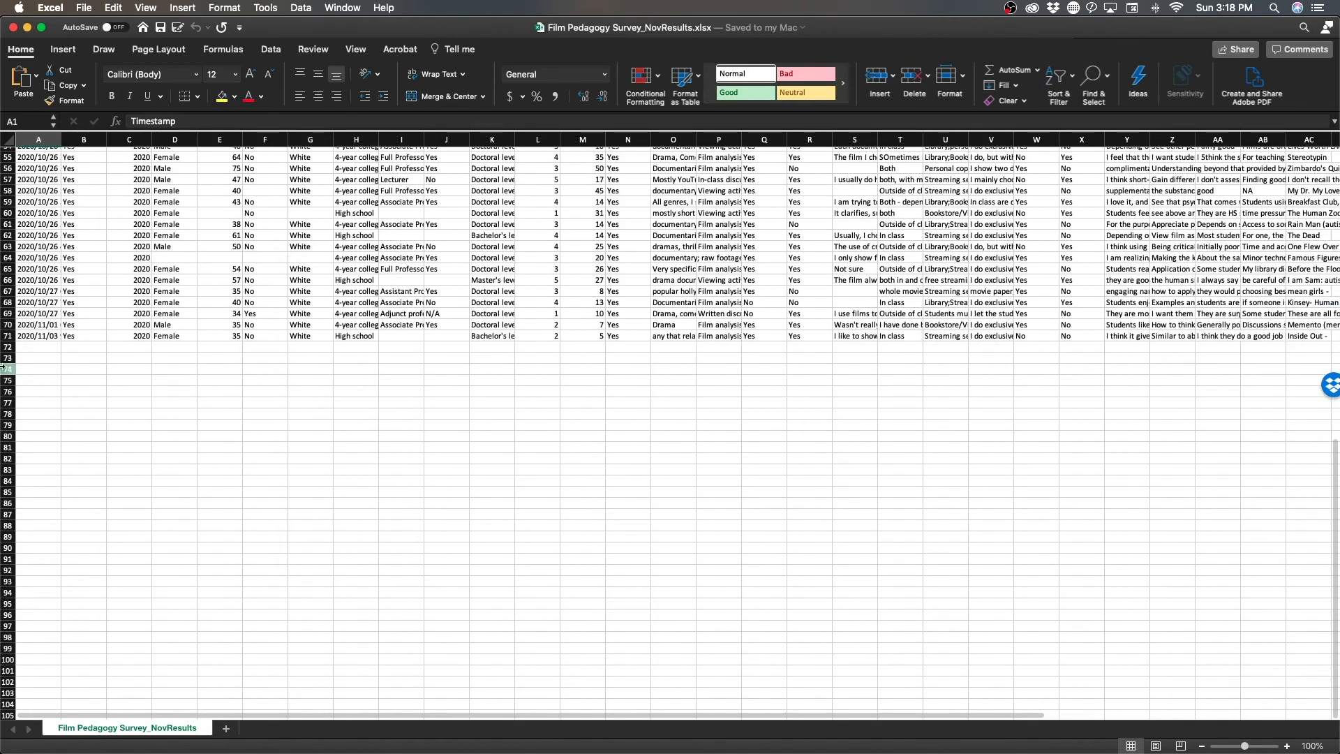
scroll(366, 377, up, 15)
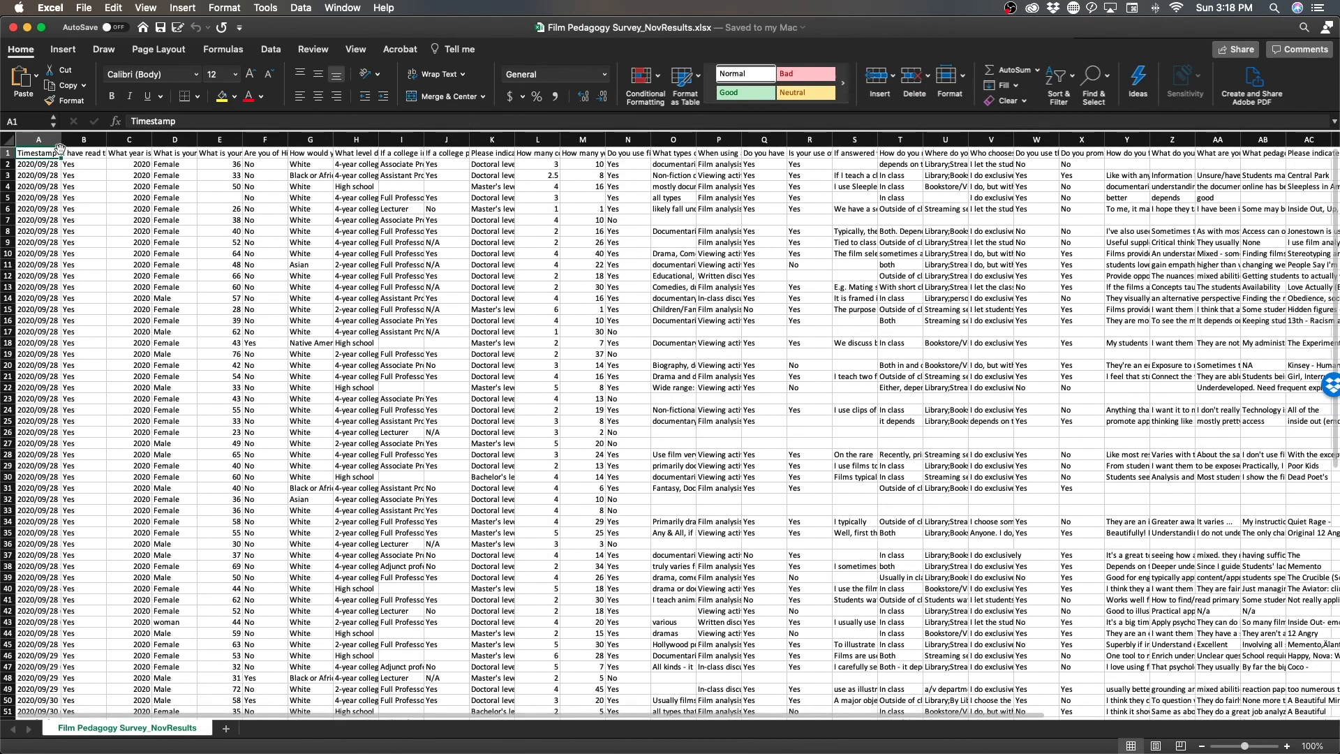
- Delete the first three columns of the sheet: the timestamp, the consent answer and the year
drag(42, 139, 129, 144)
click(189, 221)
right_click(129, 143)
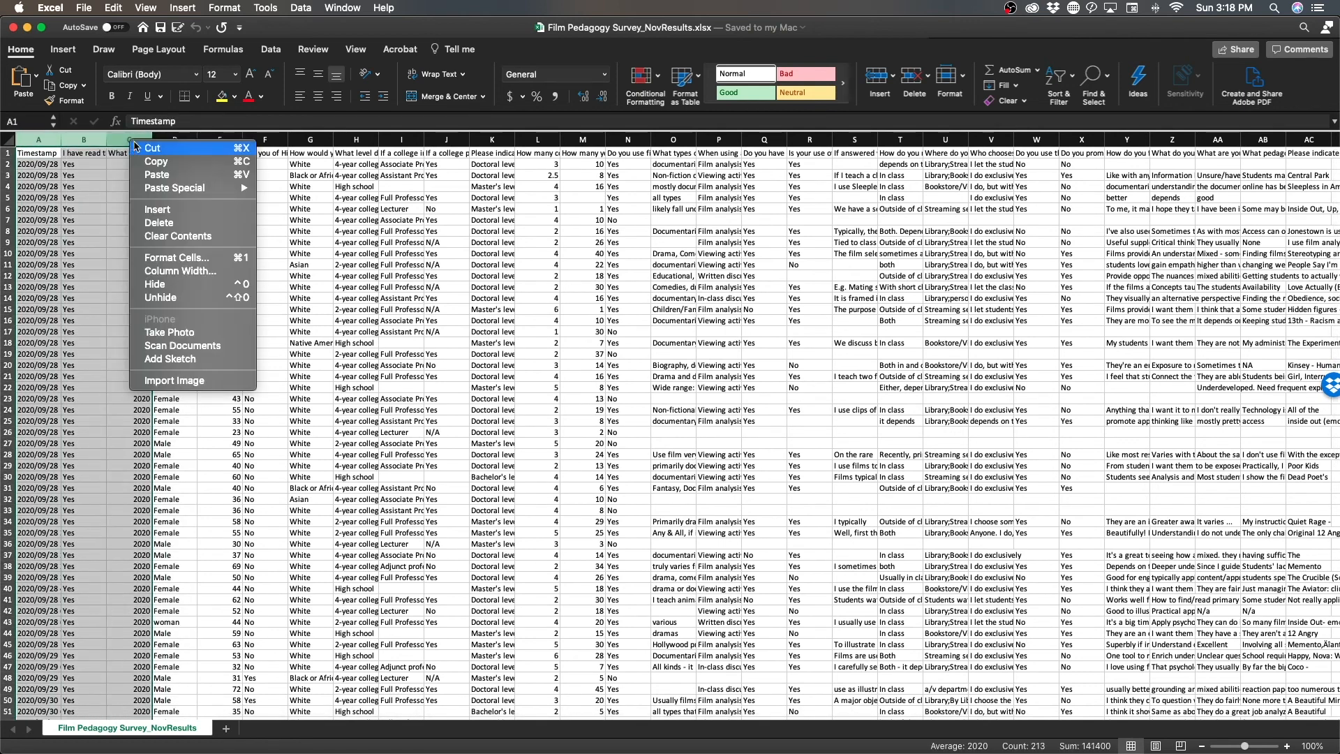
click(224, 211)
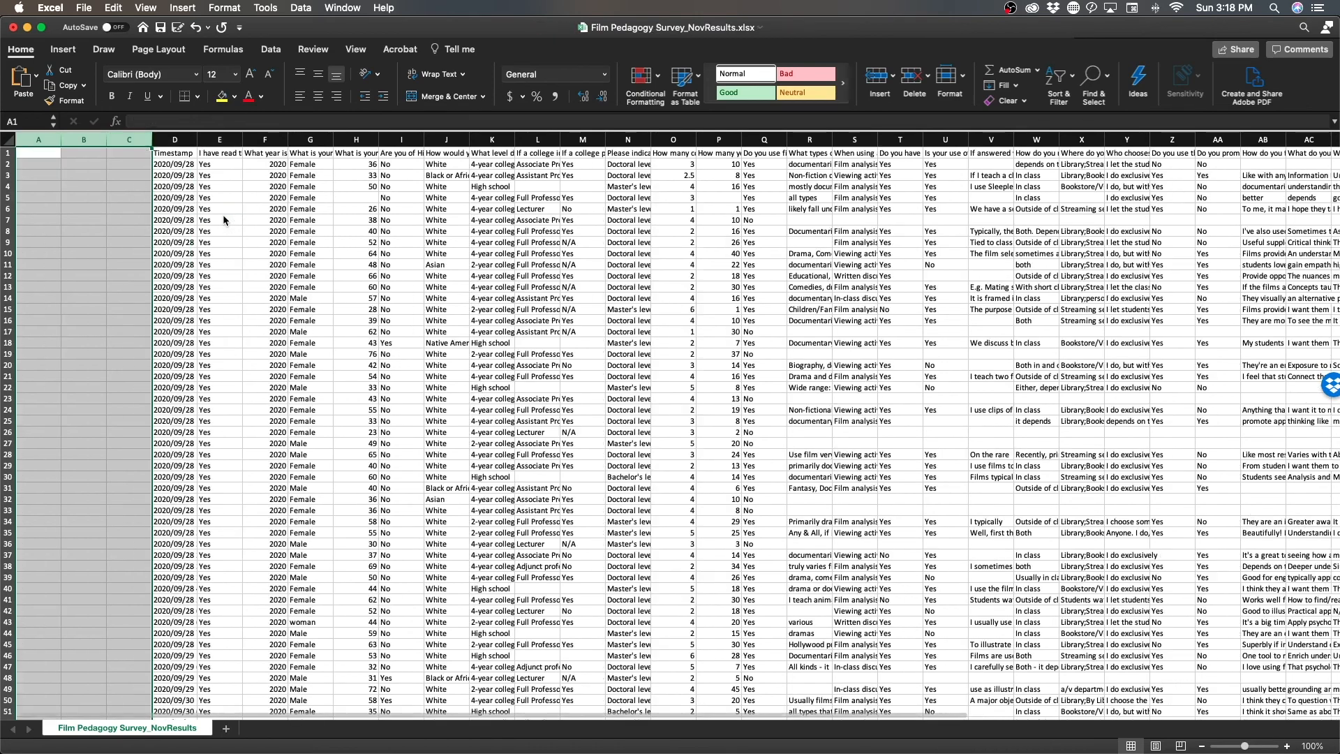
key(super+z)
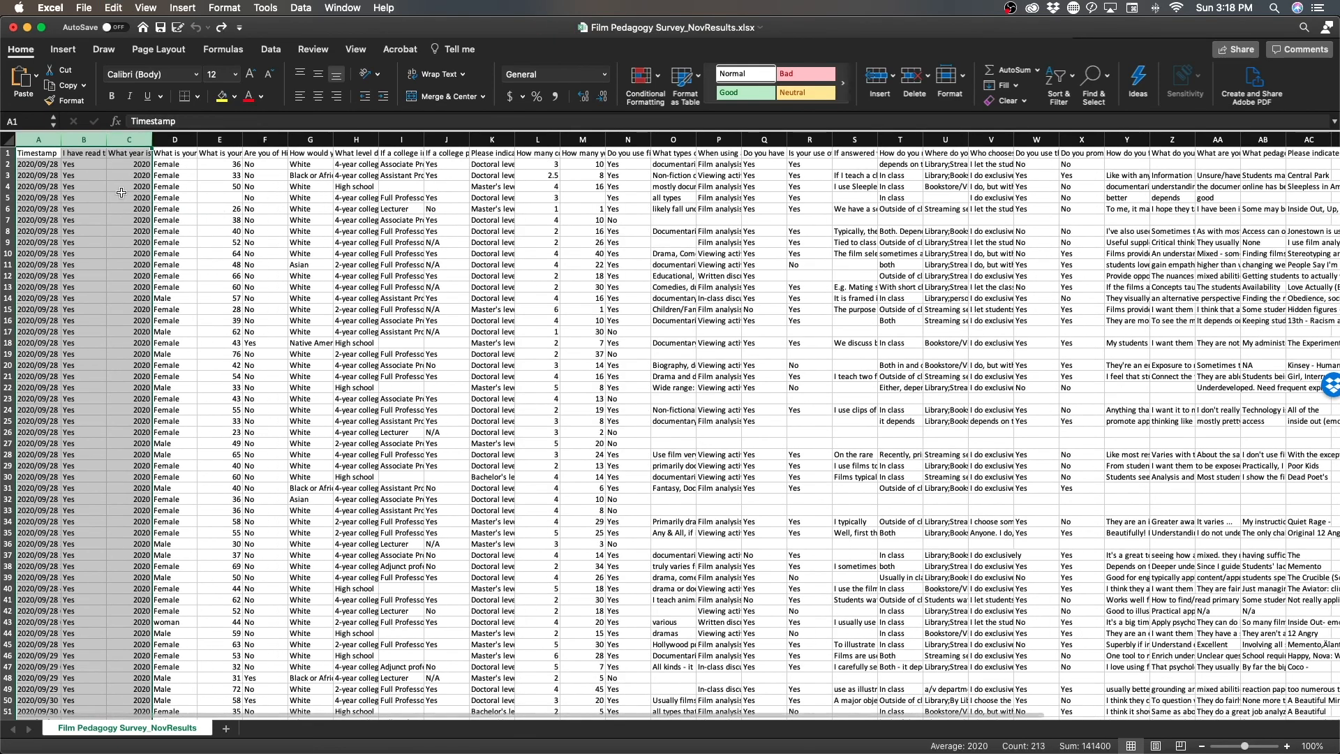
right_click(120, 154)
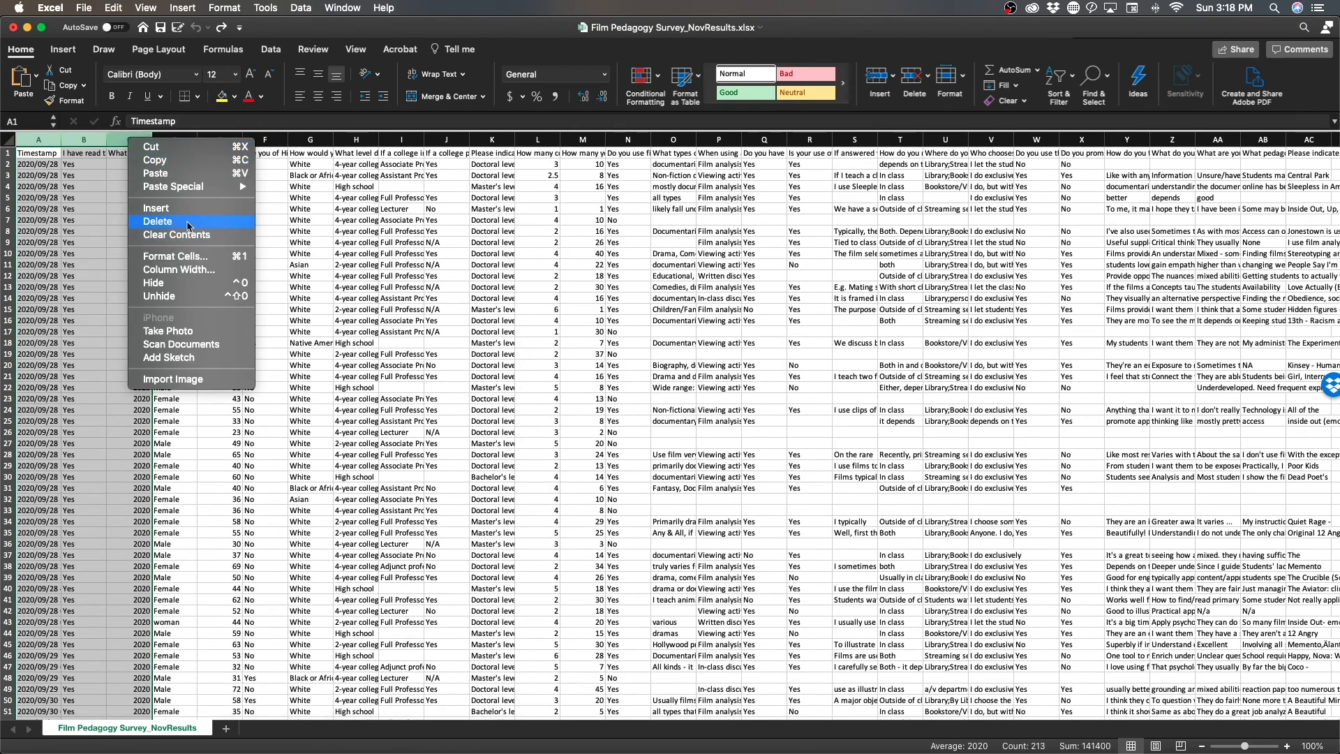
click(195, 225)
- Insert a blank column before the gender answers and give it the header Participant#
click(41, 140)
right_click(43, 140)
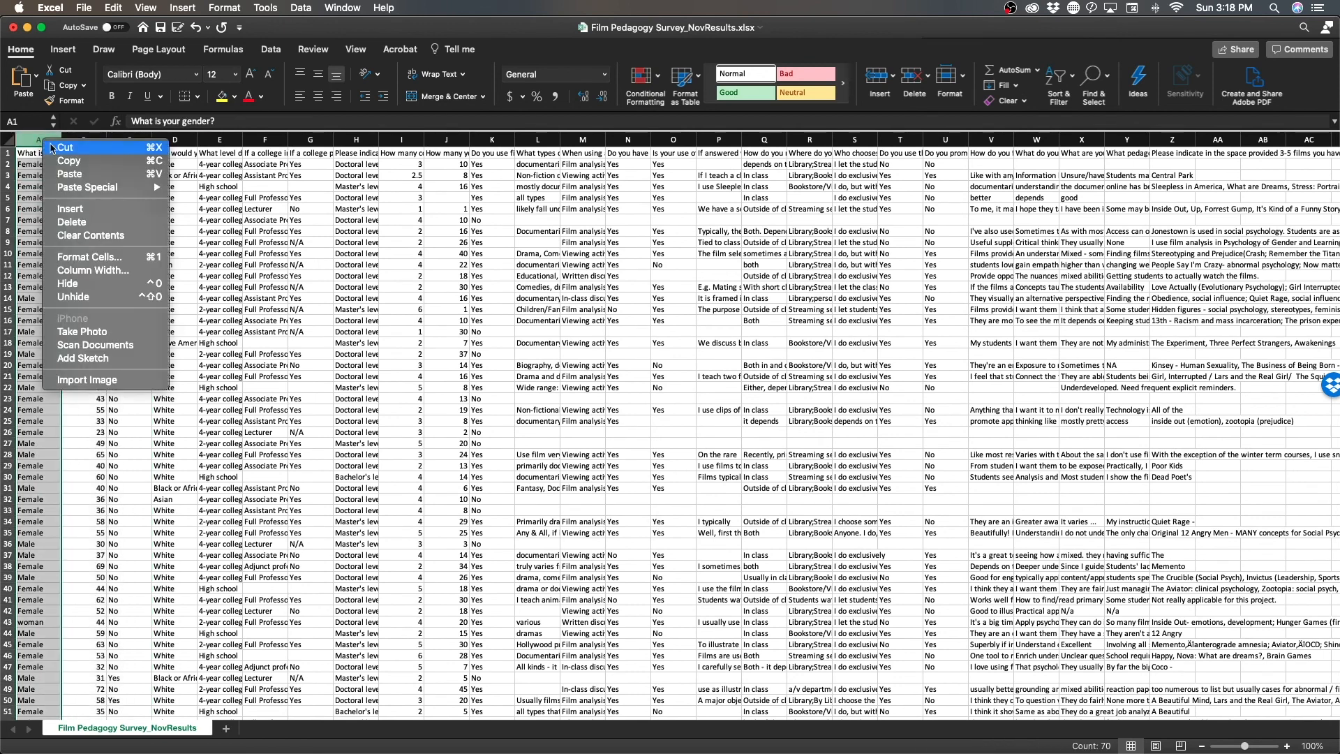
click(101, 208)
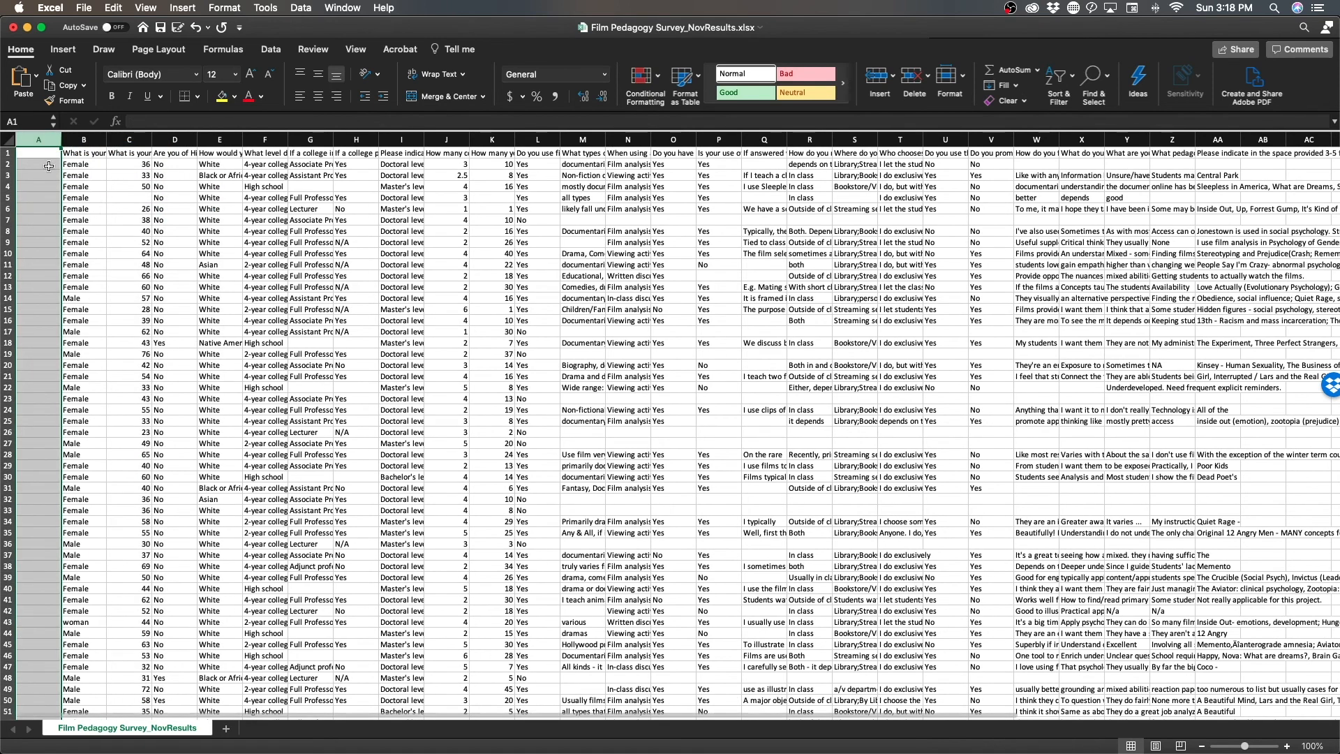
text(Part)
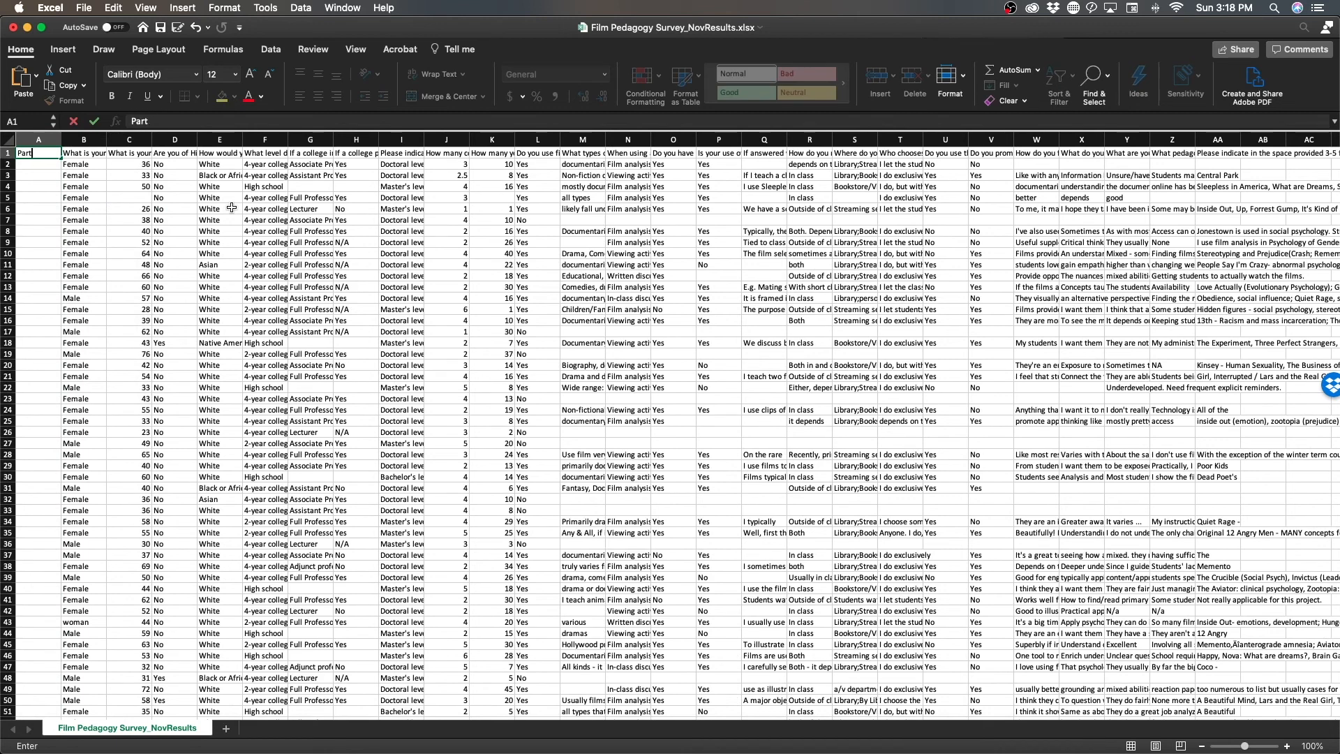
text(ipant)
key(BackSpace)
key(BackSpace)
key(BackSpace)
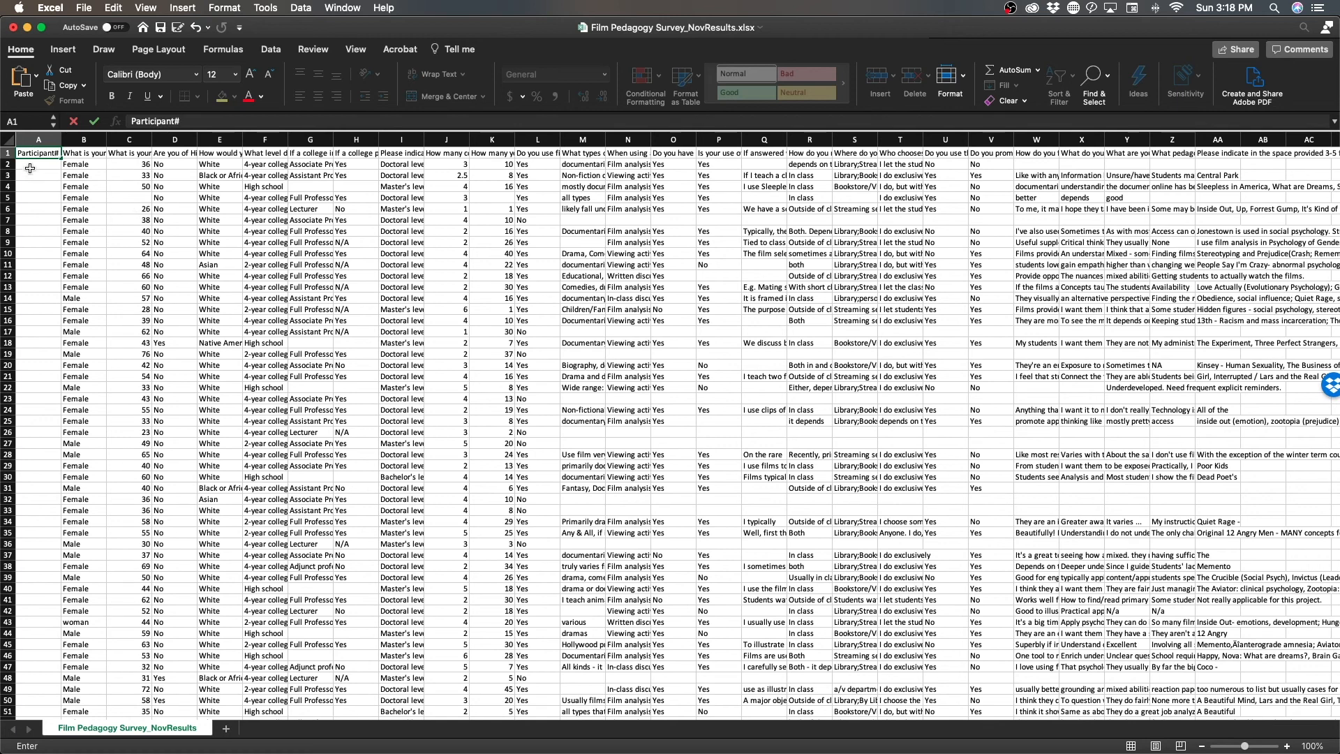
key(Return)
- Number the participants from 1 to 70 by entering 1, 2, 3 and filling the series down the column
text(1)
key(Return)
text(2)
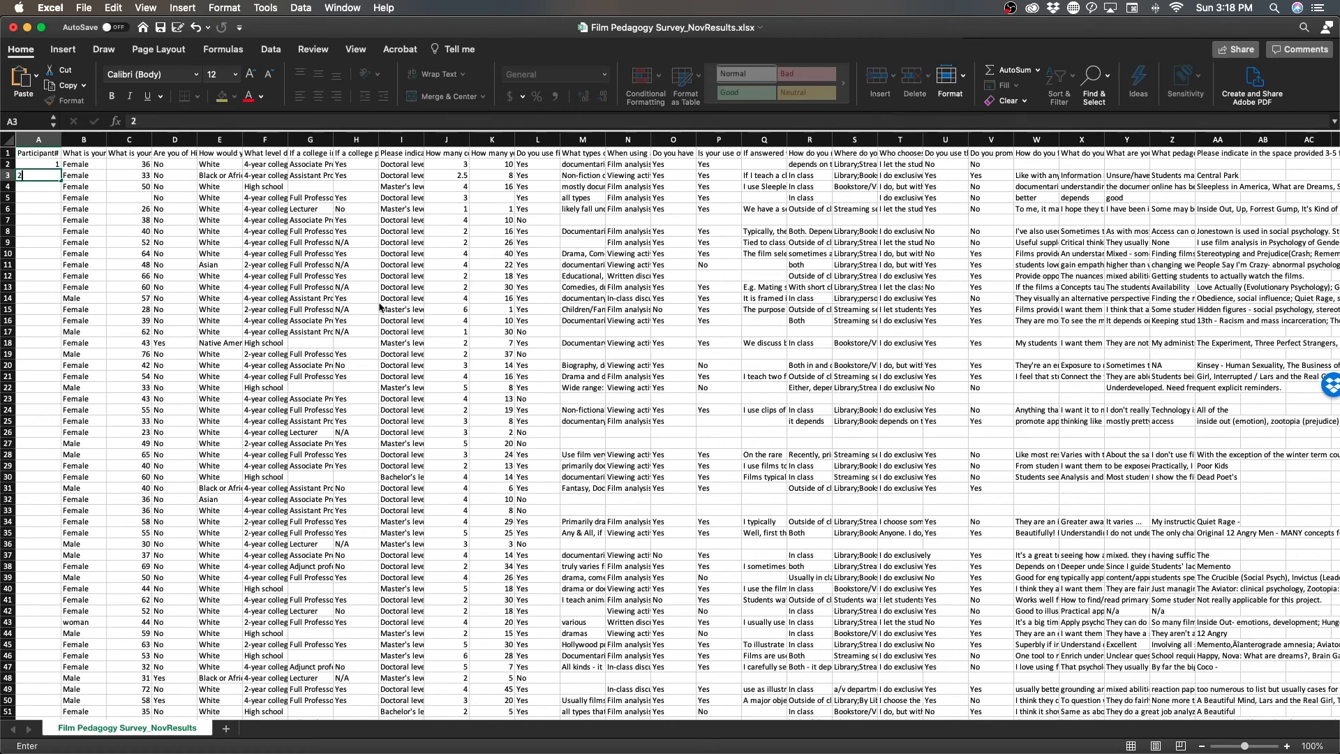
key(Return)
text(3)
key(Return)
mouse_move(32, 167)
mouse_down()
mouse_move(63, 251)
mouse_move(87, 747)
mouse_move(8, 91)
mouse_move(33, 175)
mouse_up()
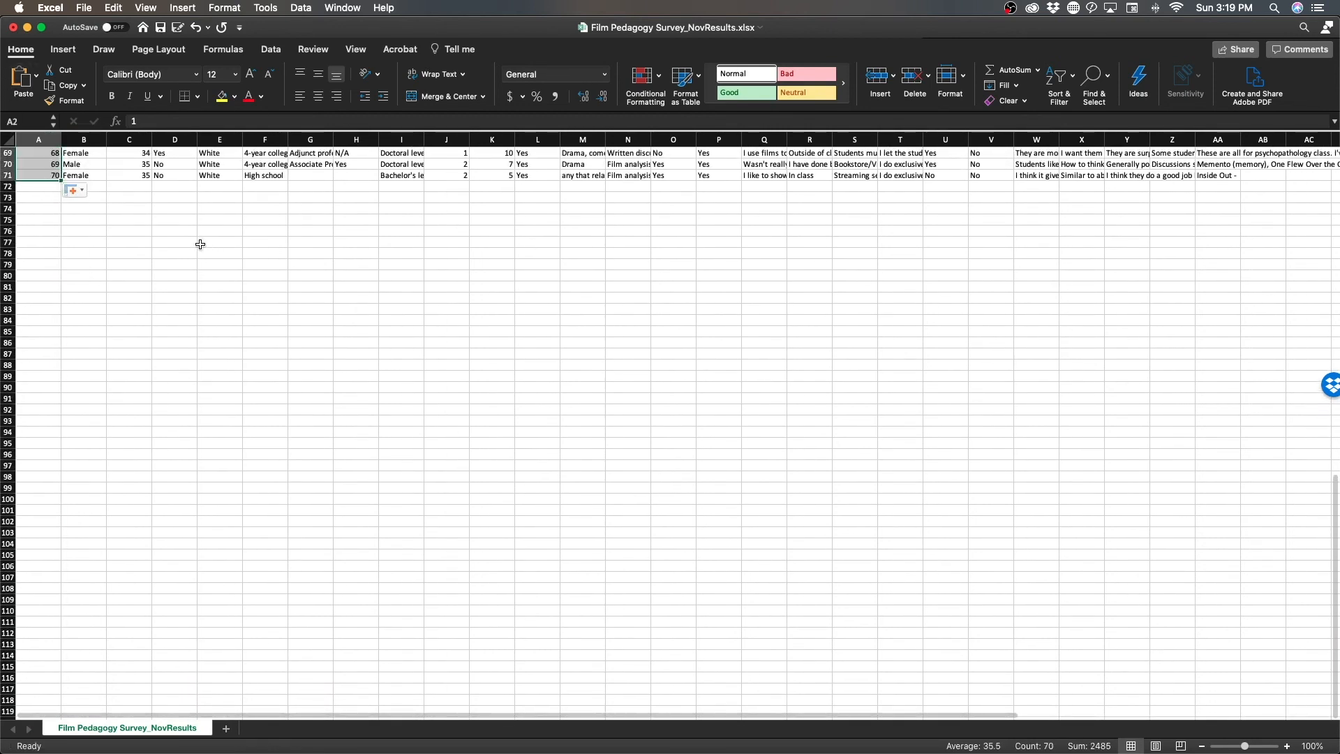
- Check the gender and age columns for unanswered cells, including participant 63's gender and participant 4's age
scroll(200, 242, up, 10)
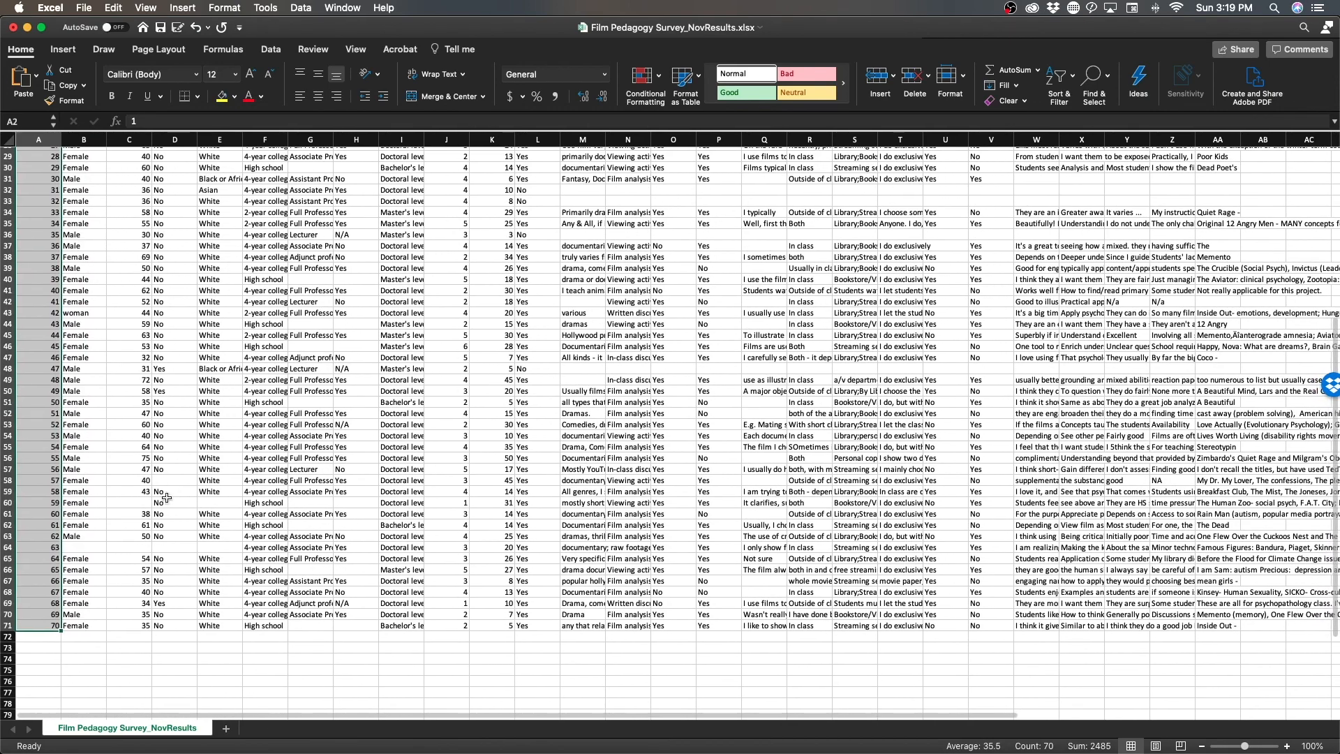
click(88, 547)
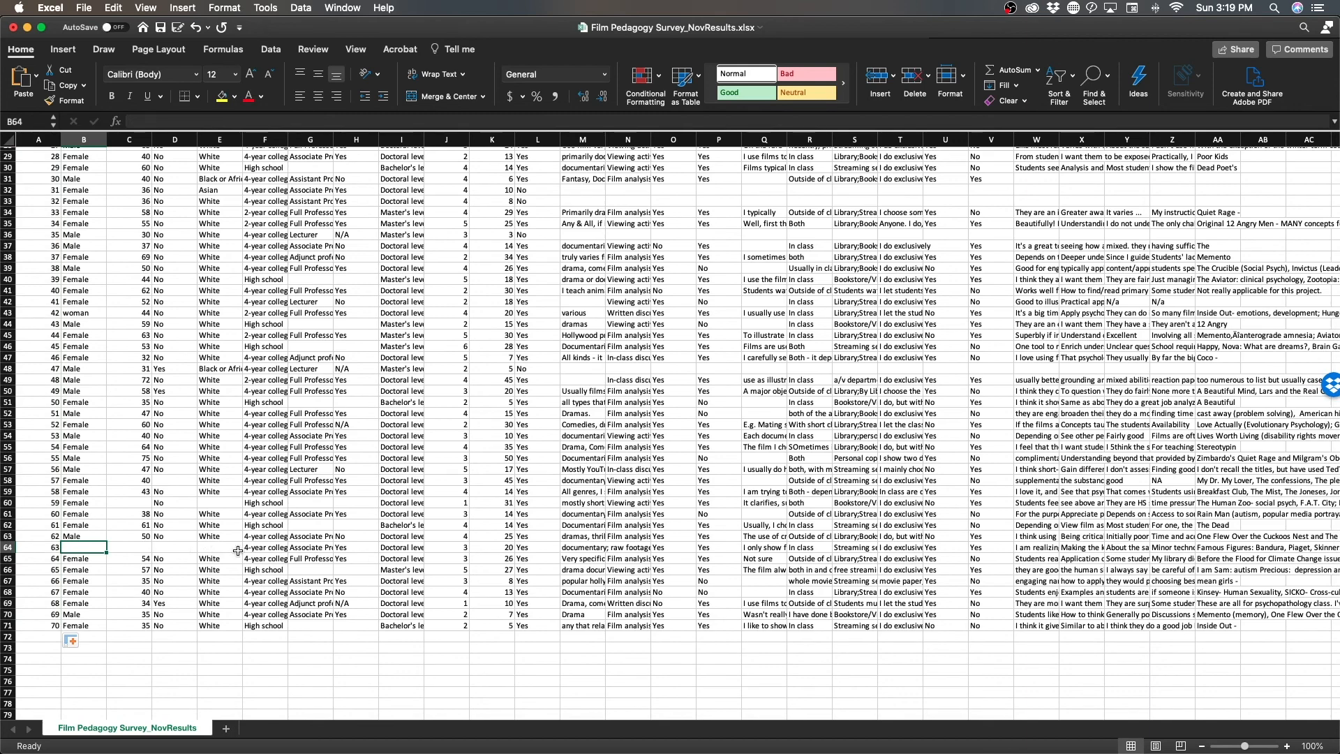
scroll(236, 553, up, 4)
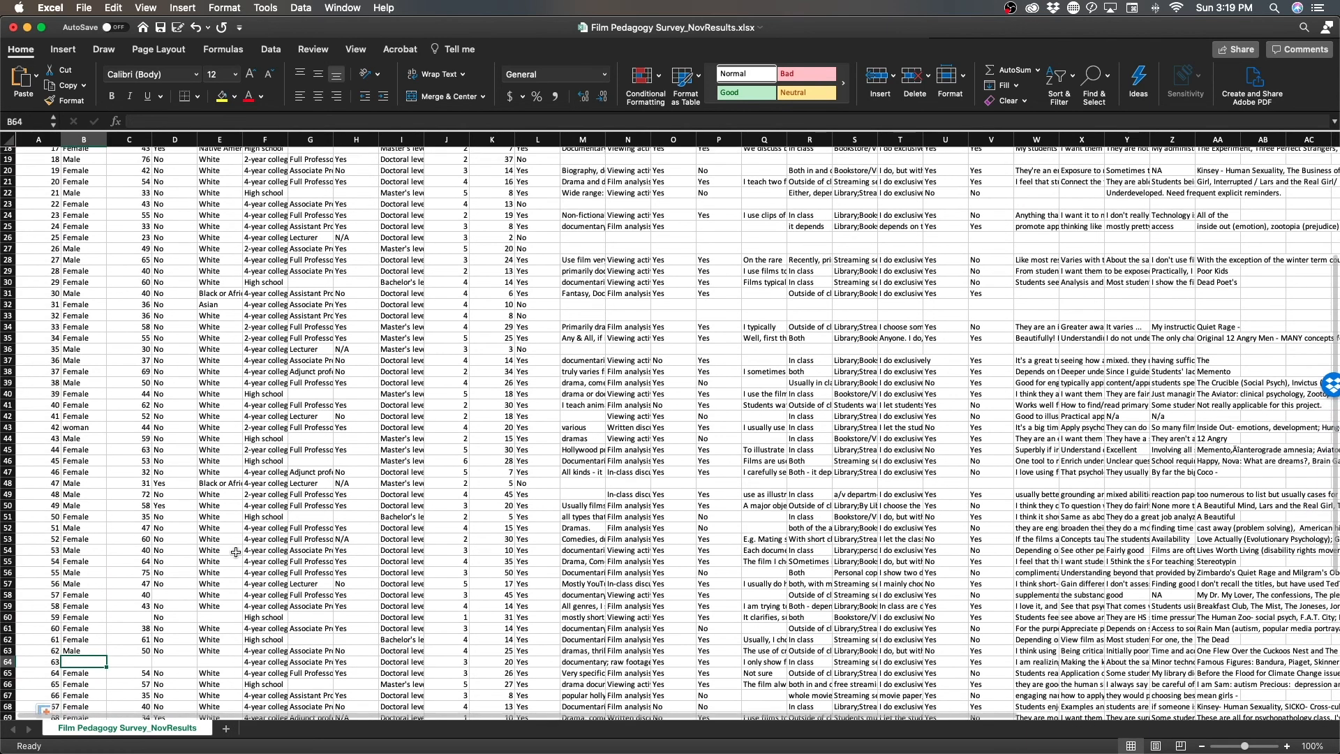
scroll(235, 552, up, 6)
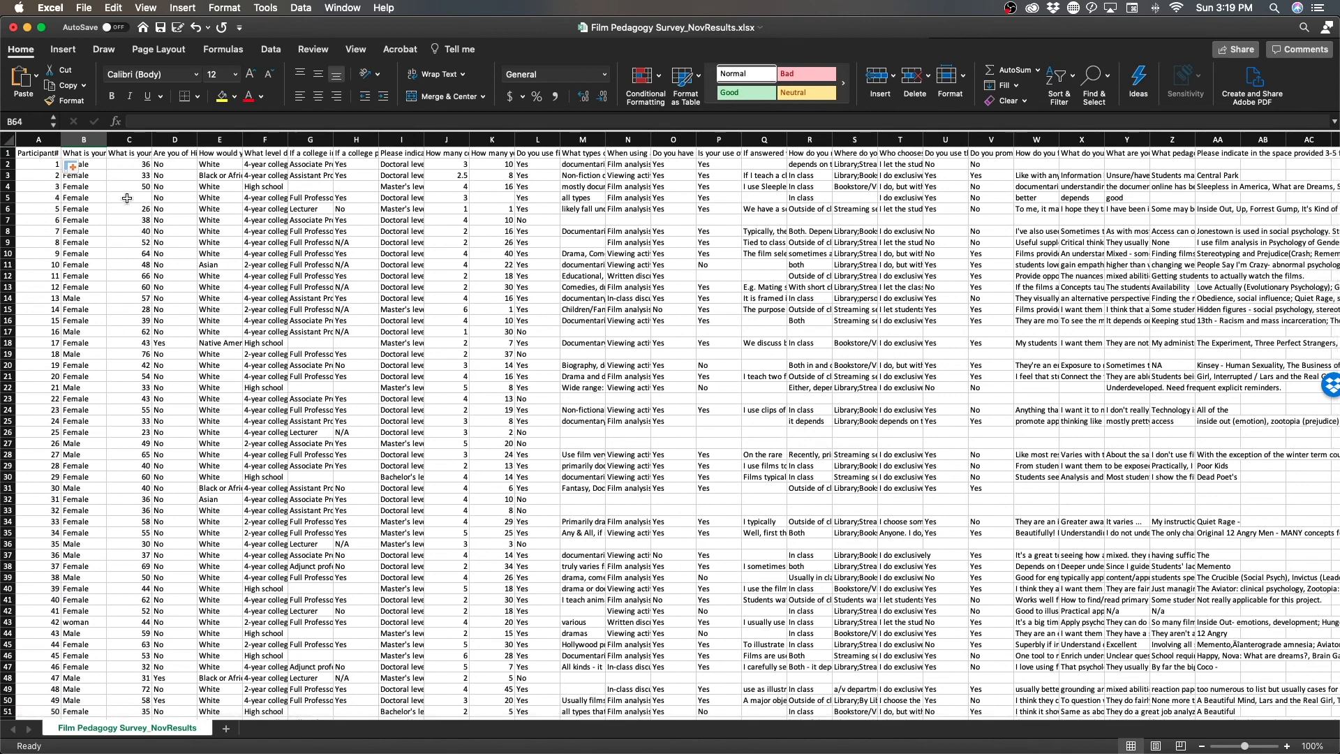
click(129, 197)
scroll(193, 416, down, 7)
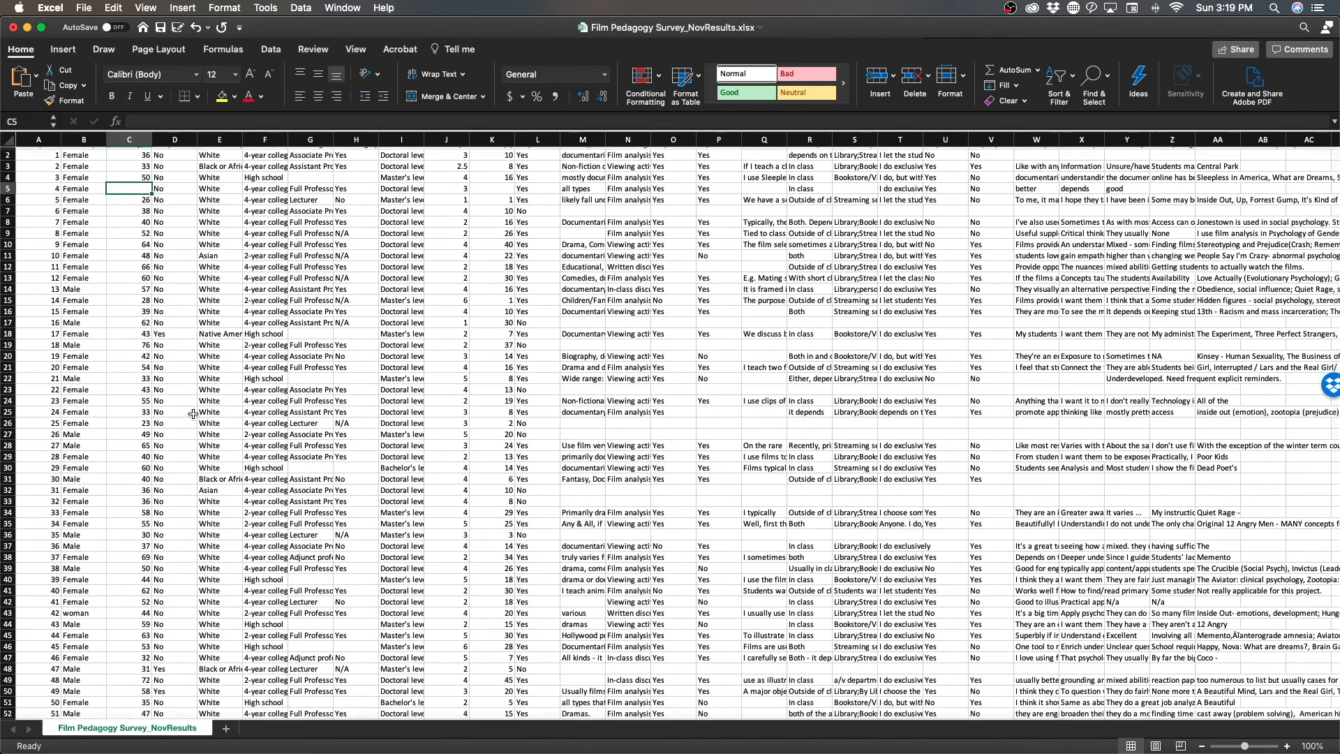
scroll(194, 416, down, 4)
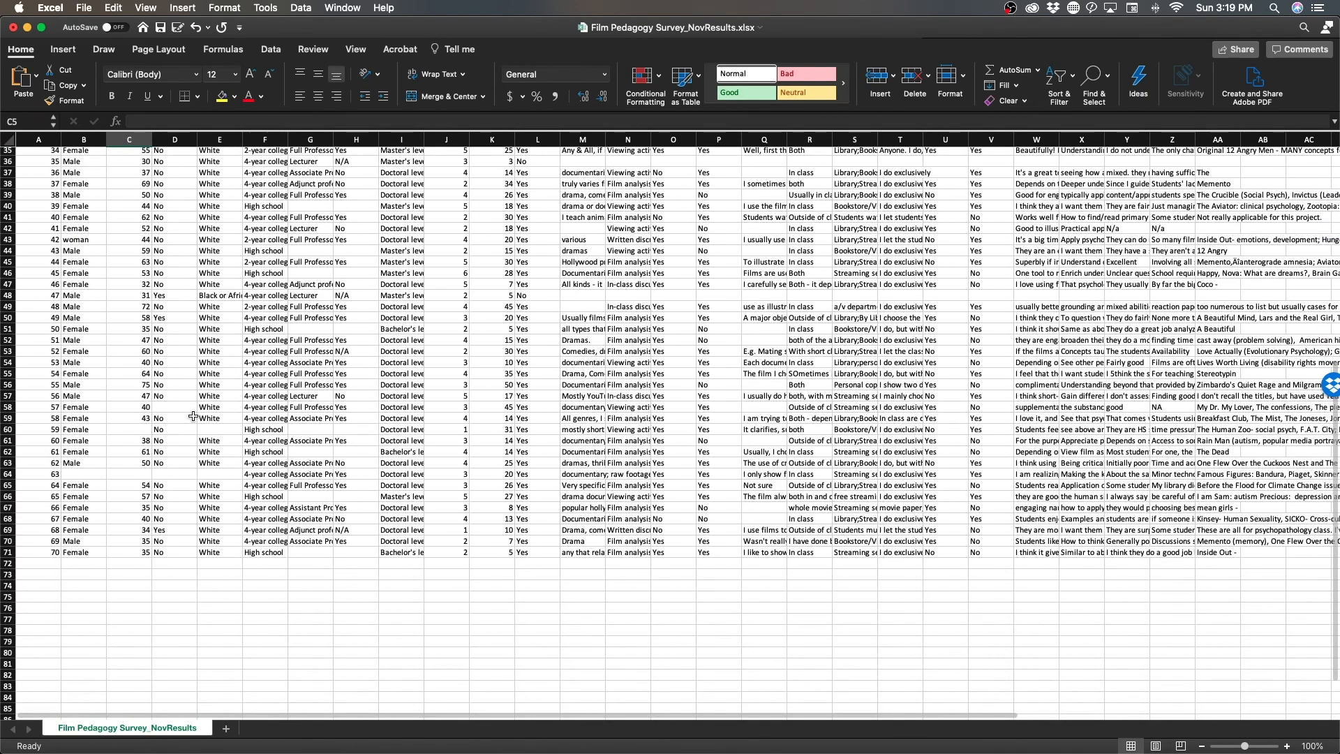
scroll(193, 416, up, 11)
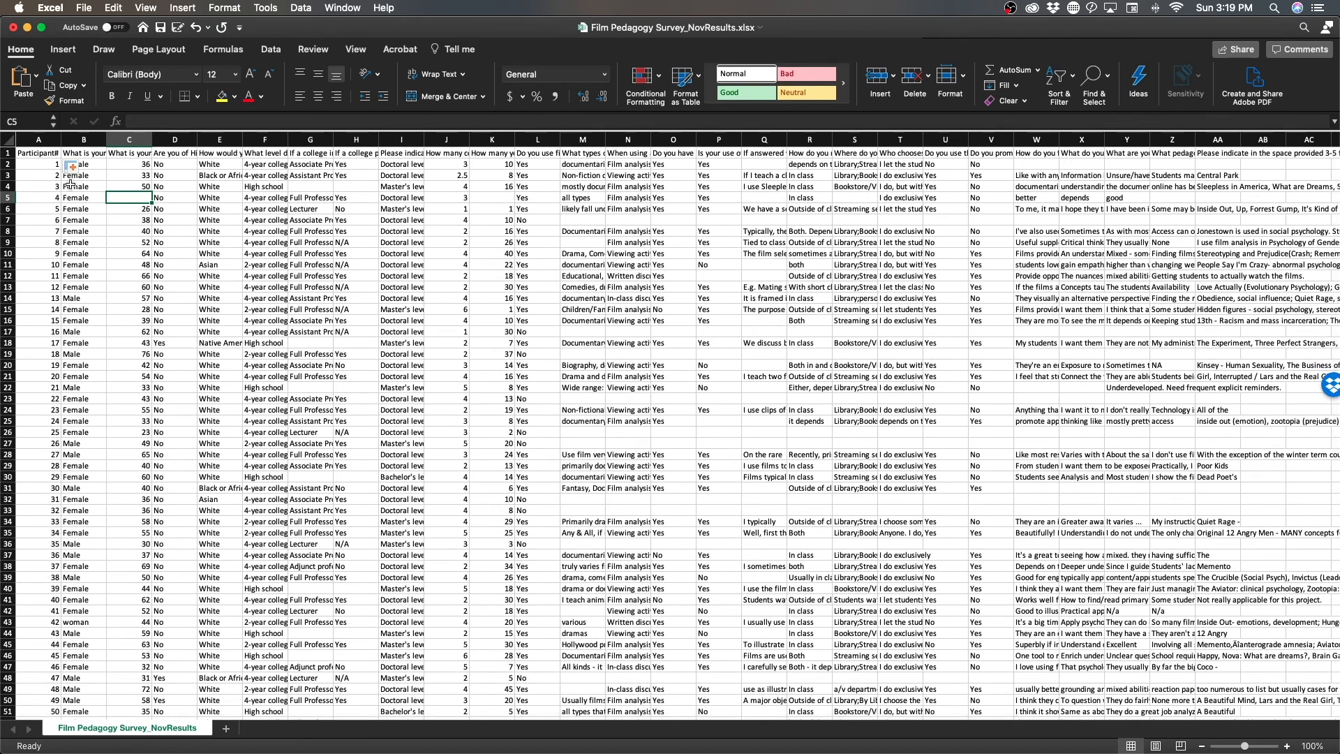
- Replace the gender question's column header with Gender
click(91, 154)
text(Gender)
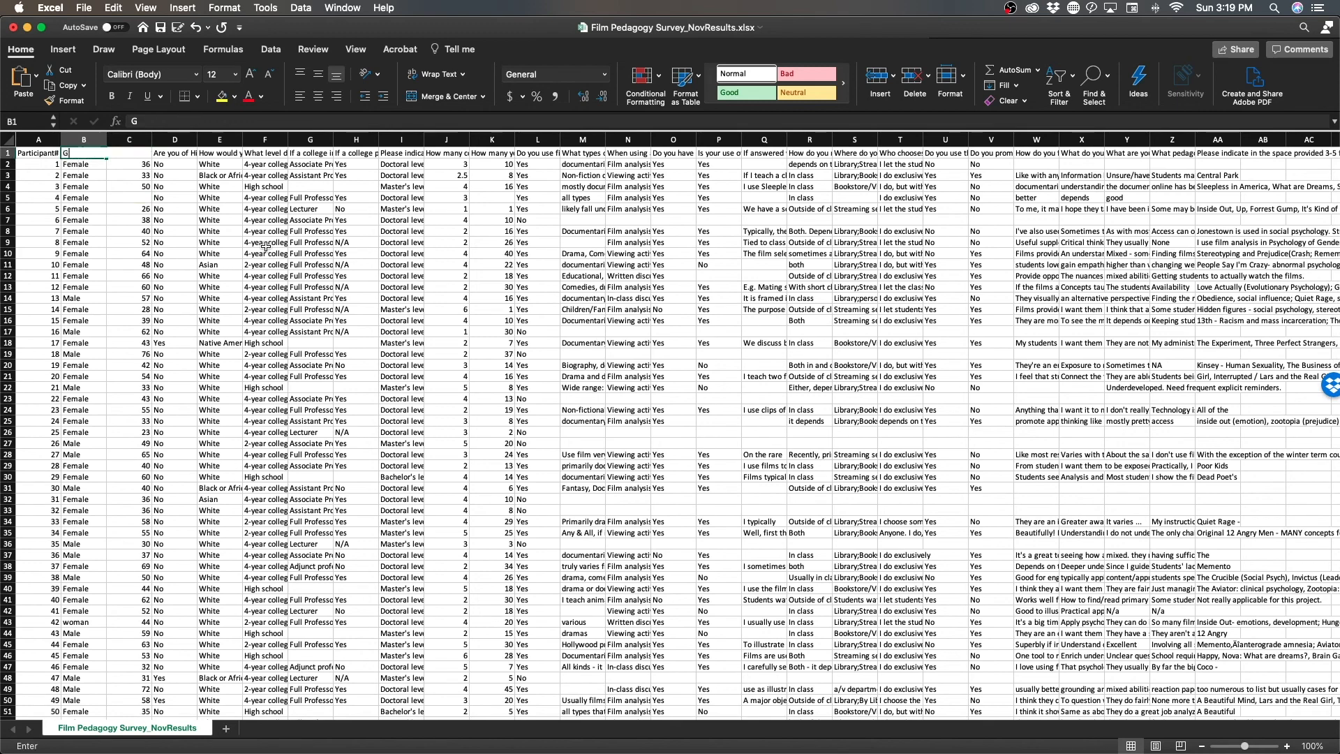
click(218, 277)
- Look through all answers in the Gender column and select participant 63's blank cell
scroll(188, 299, down, 9)
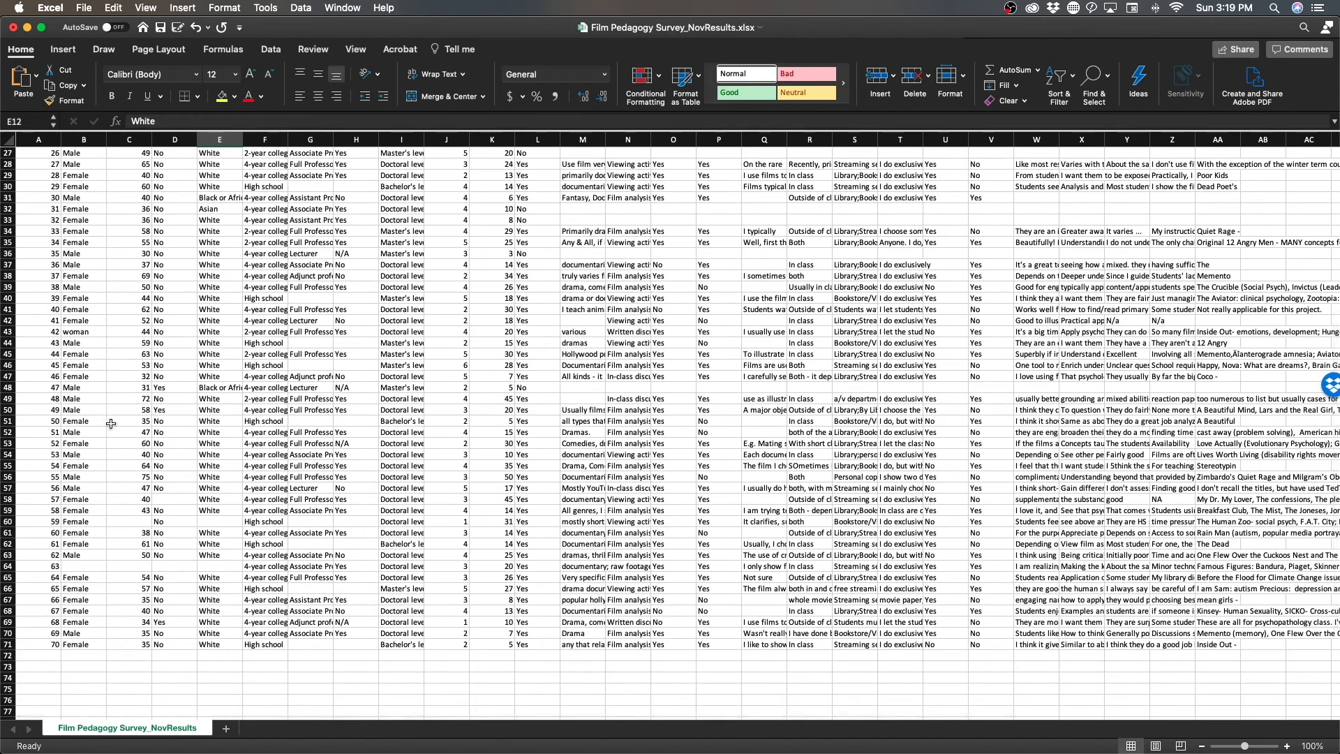
scroll(111, 424, up, 5)
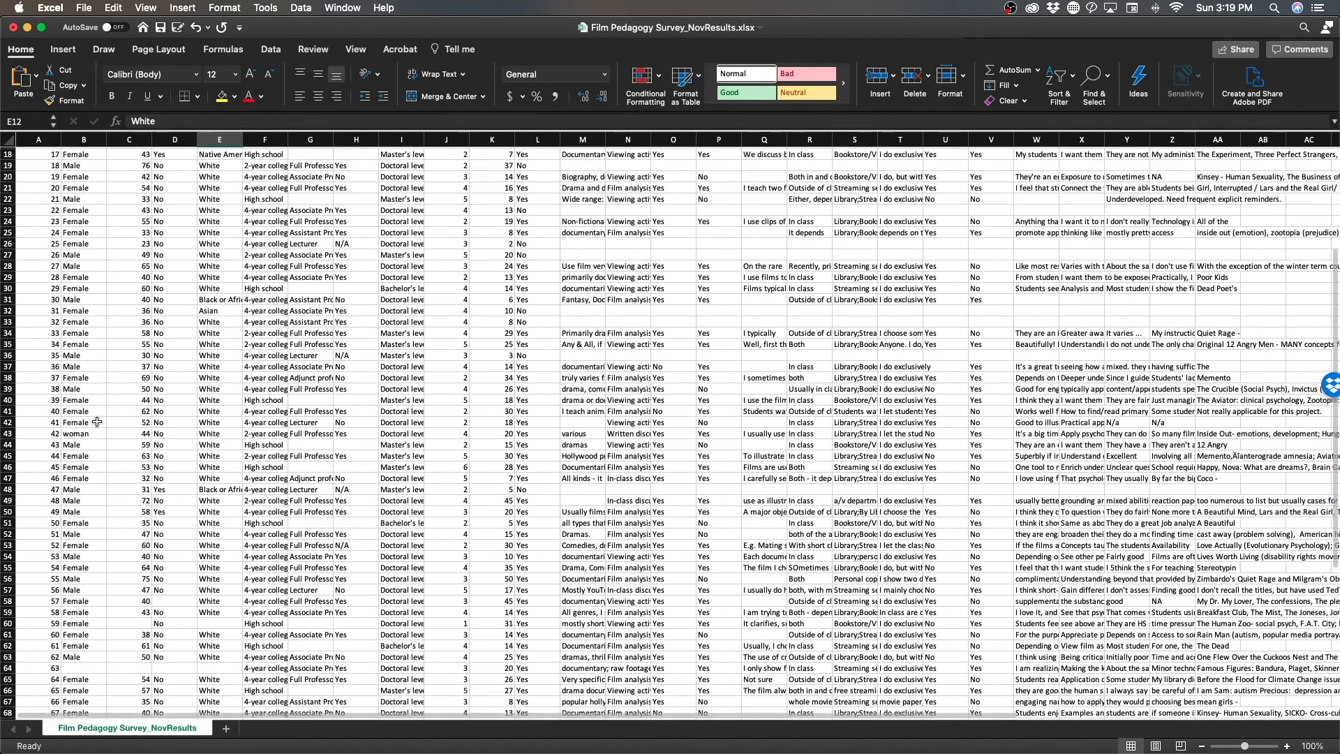
scroll(97, 421, up, 8)
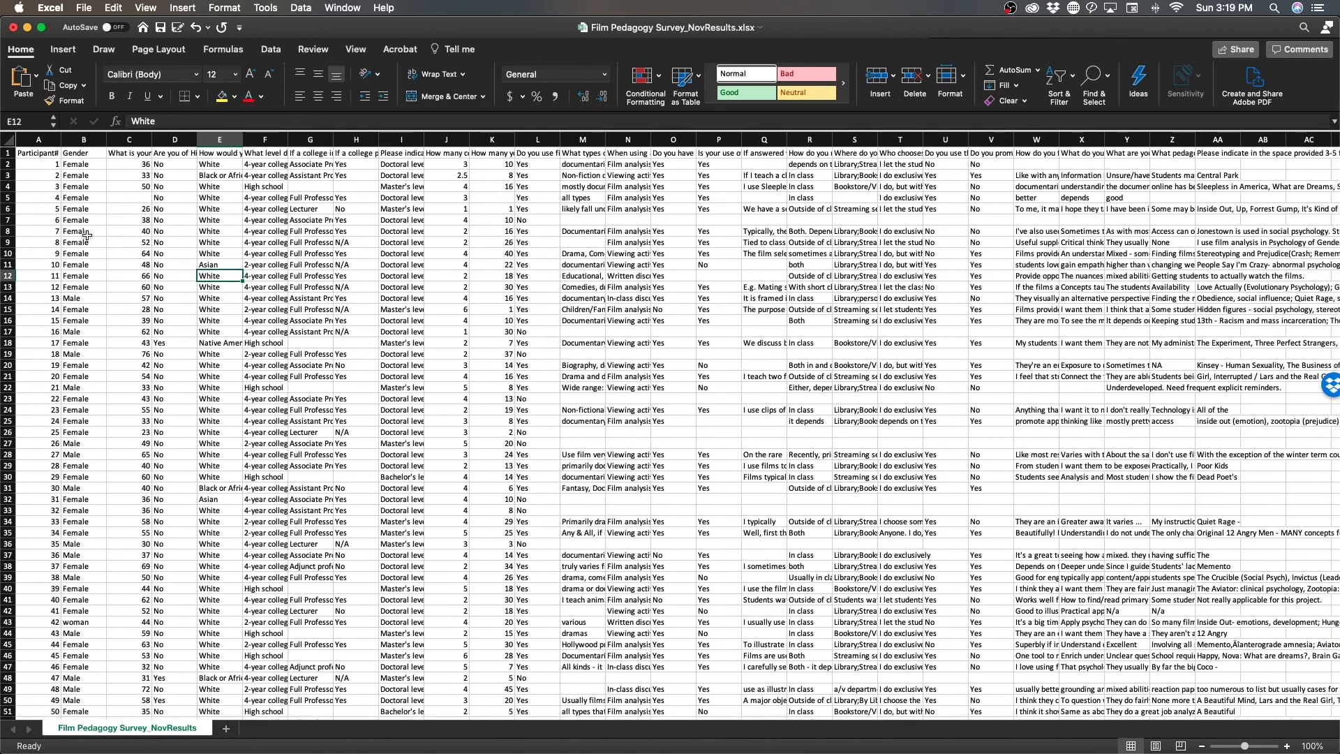
scroll(84, 278, down, 10)
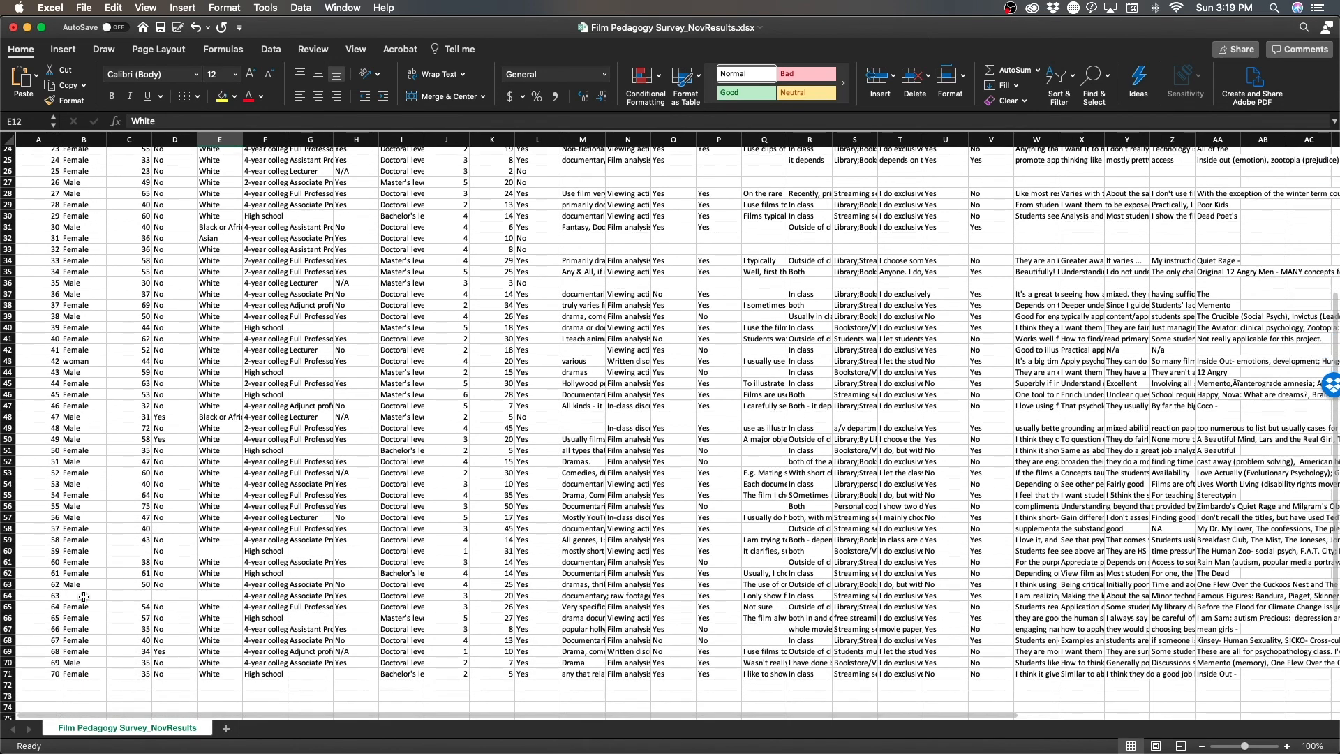
click(84, 596)
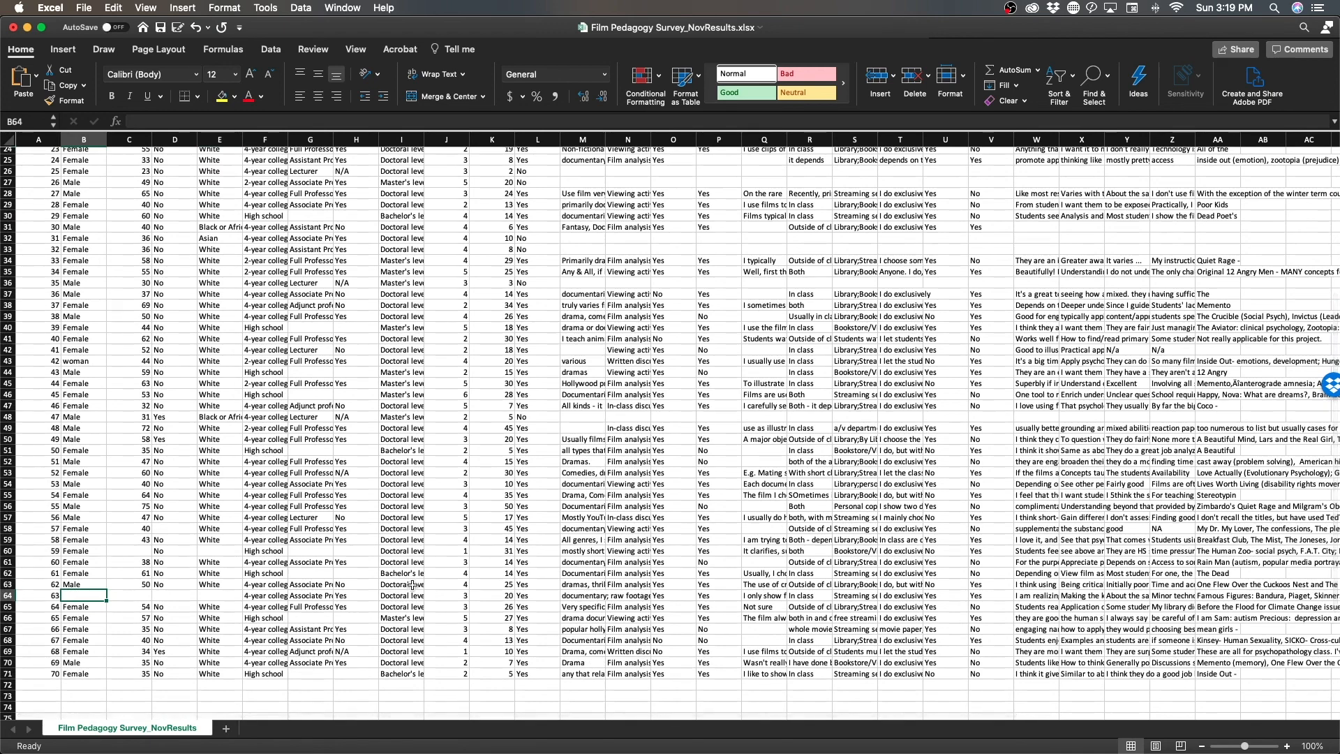
scroll(84, 542, up, 3)
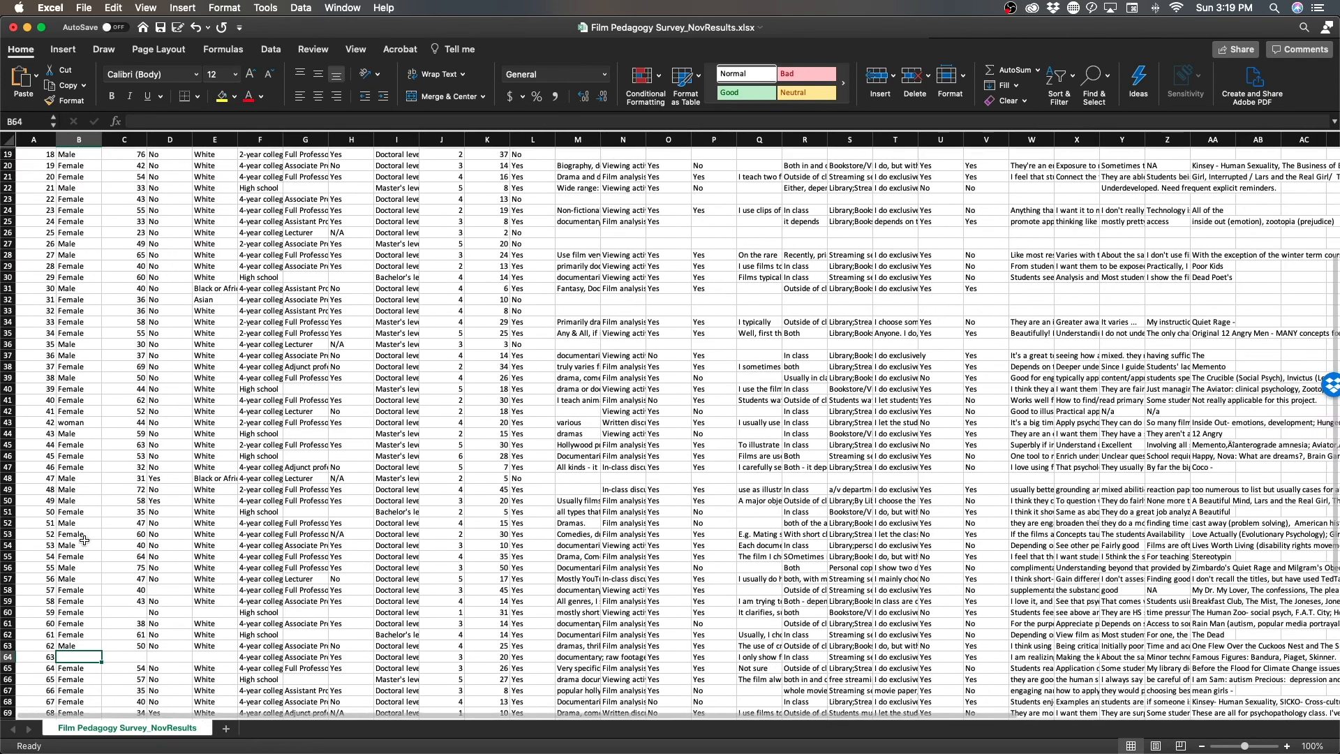
scroll(82, 541, up, 7)
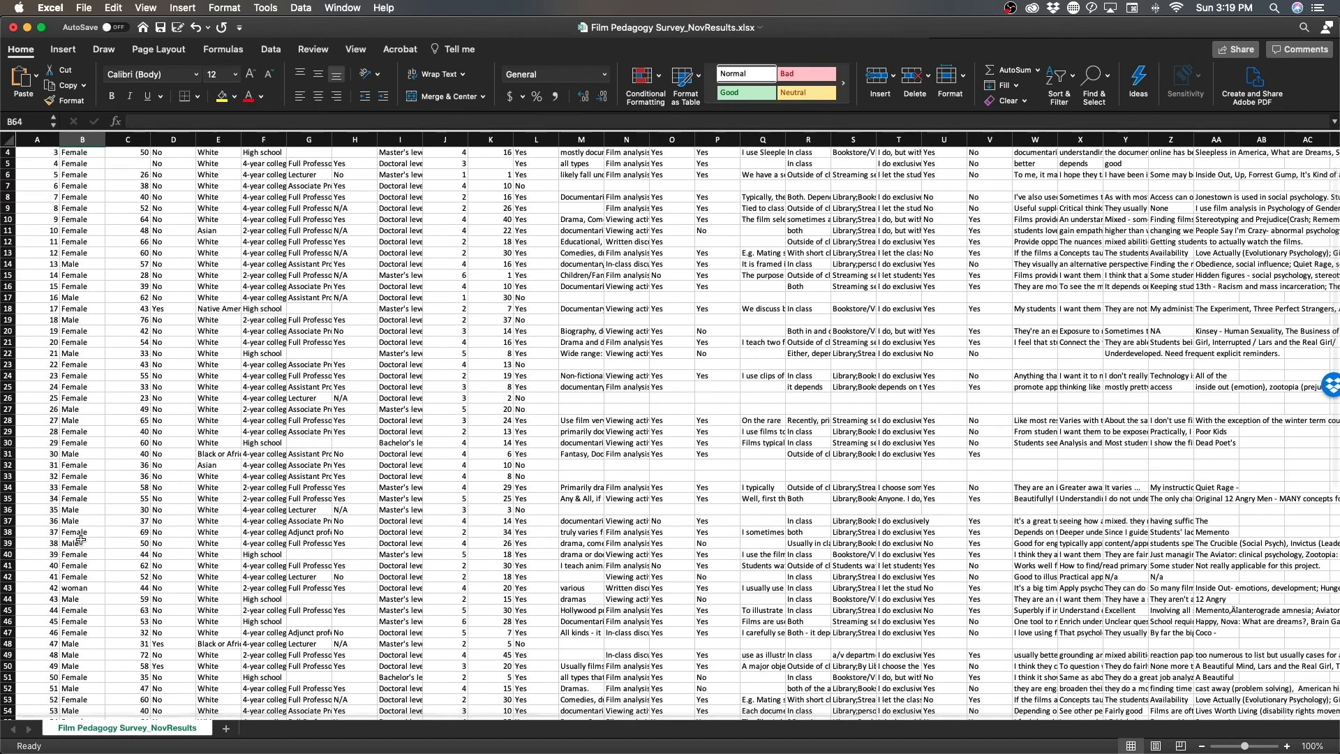
- Make the whole header row bold
click(1286, 745)
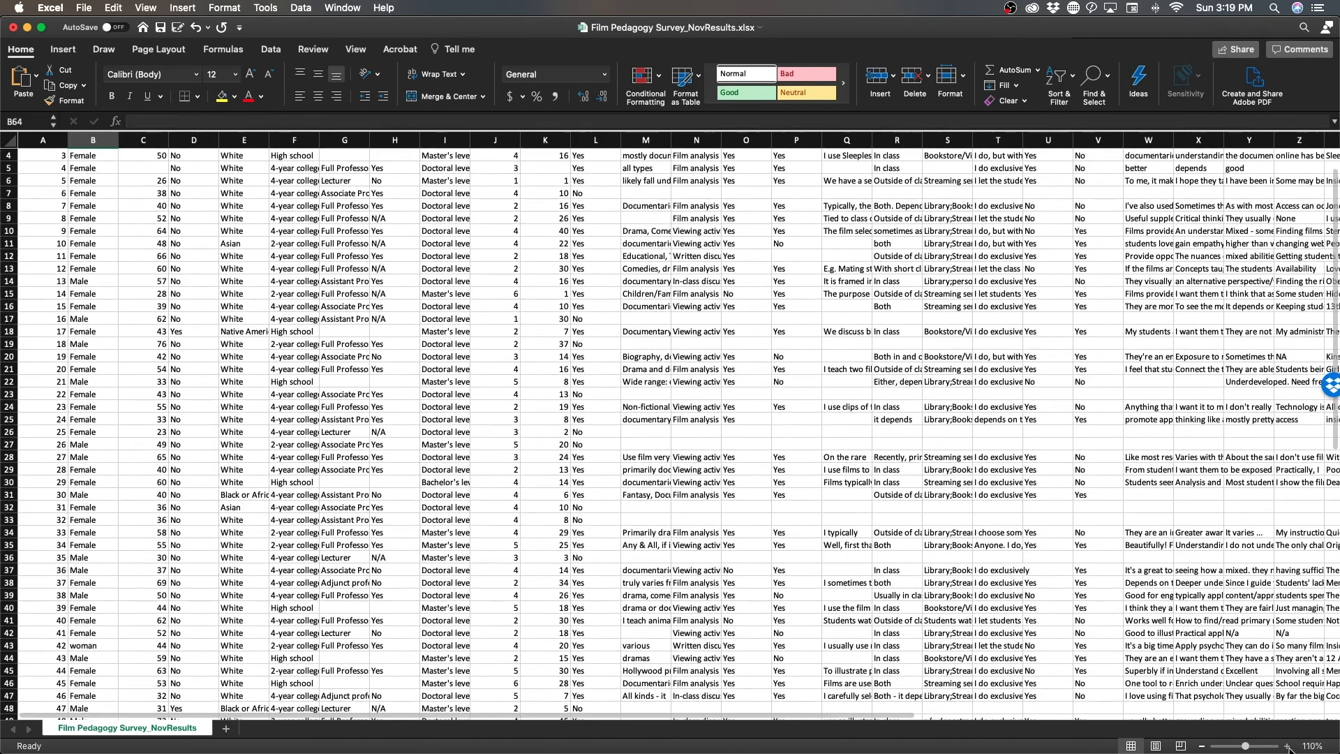
click(1287, 746)
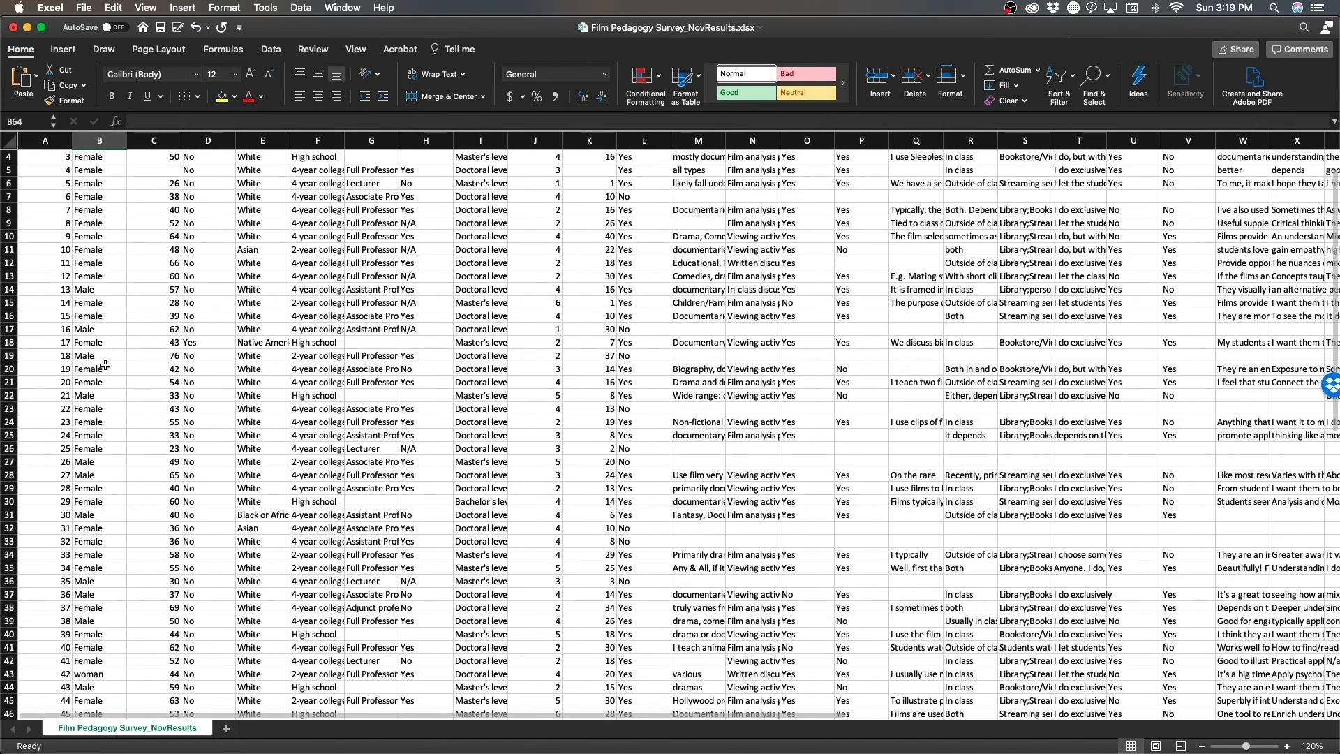
scroll(104, 363, up, 2)
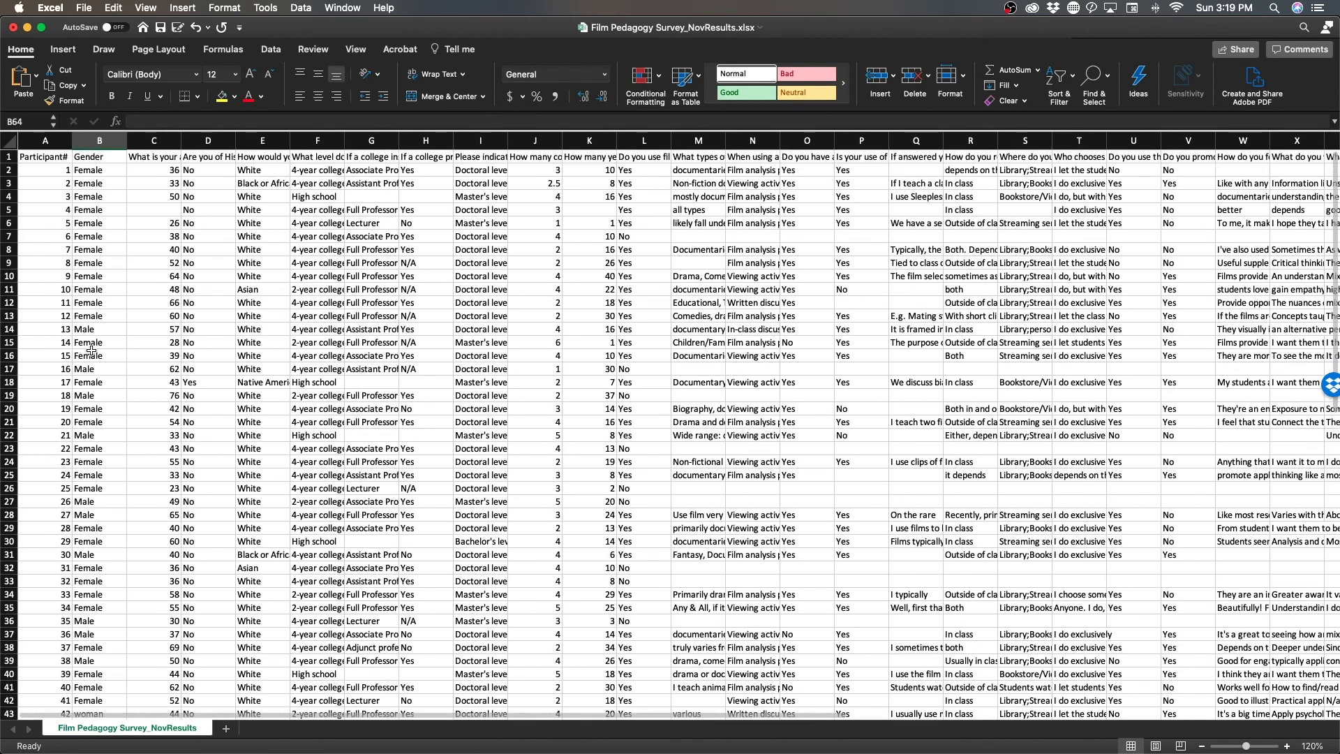
click(7, 157)
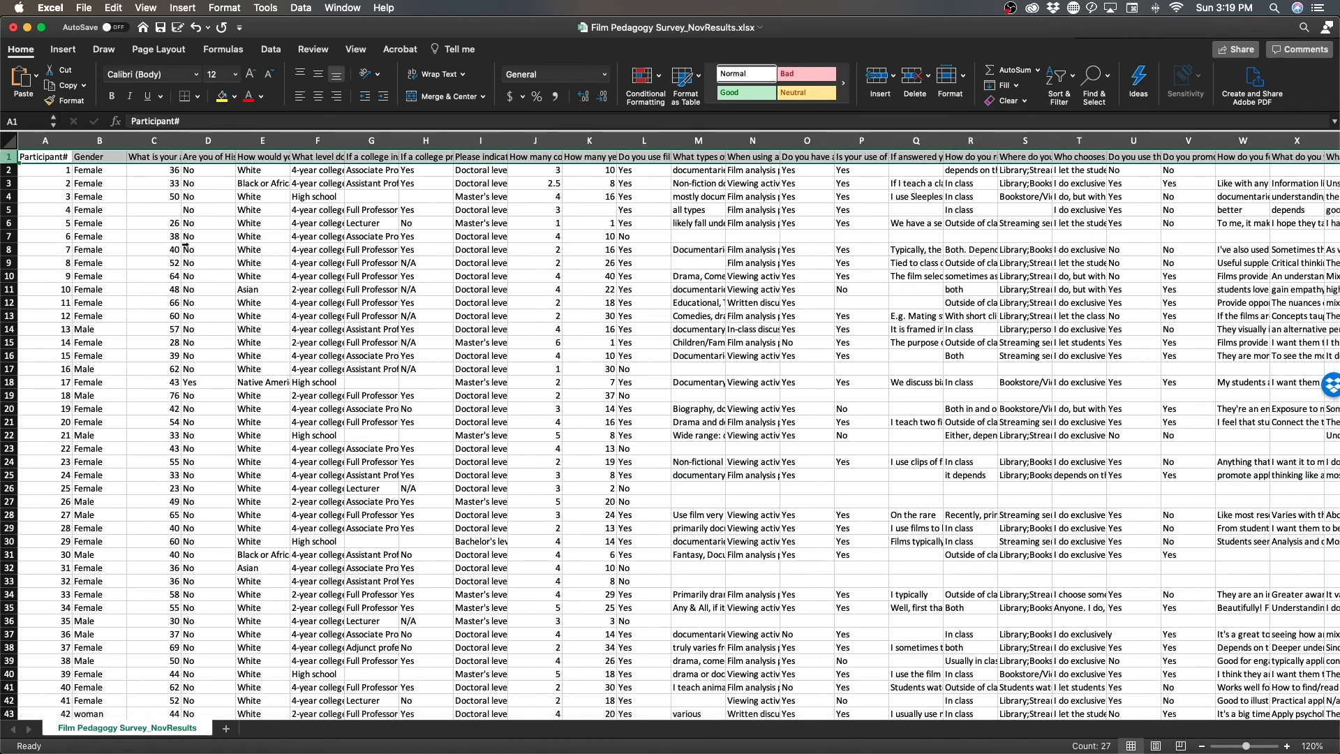
key(super+b)
click(280, 263)
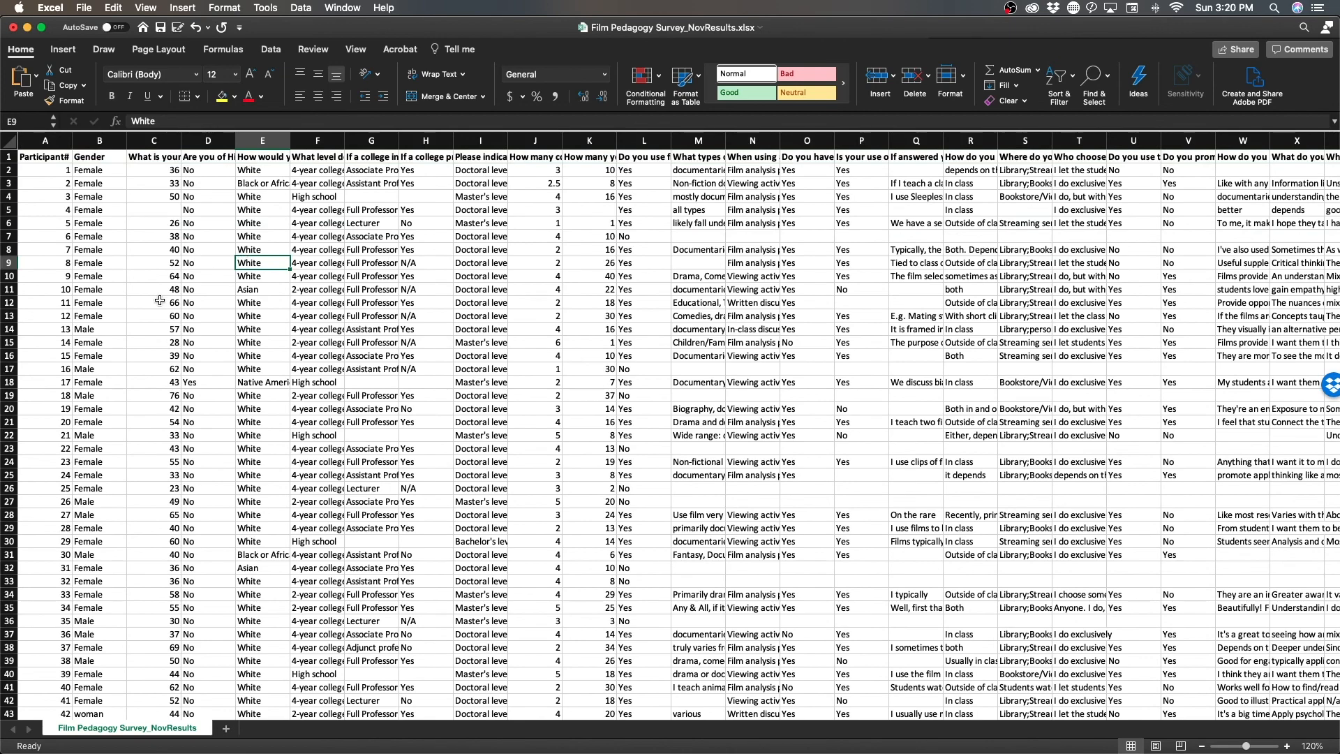
- Fill participant 63's blank gender cell with Female
scroll(101, 194, down, 7)
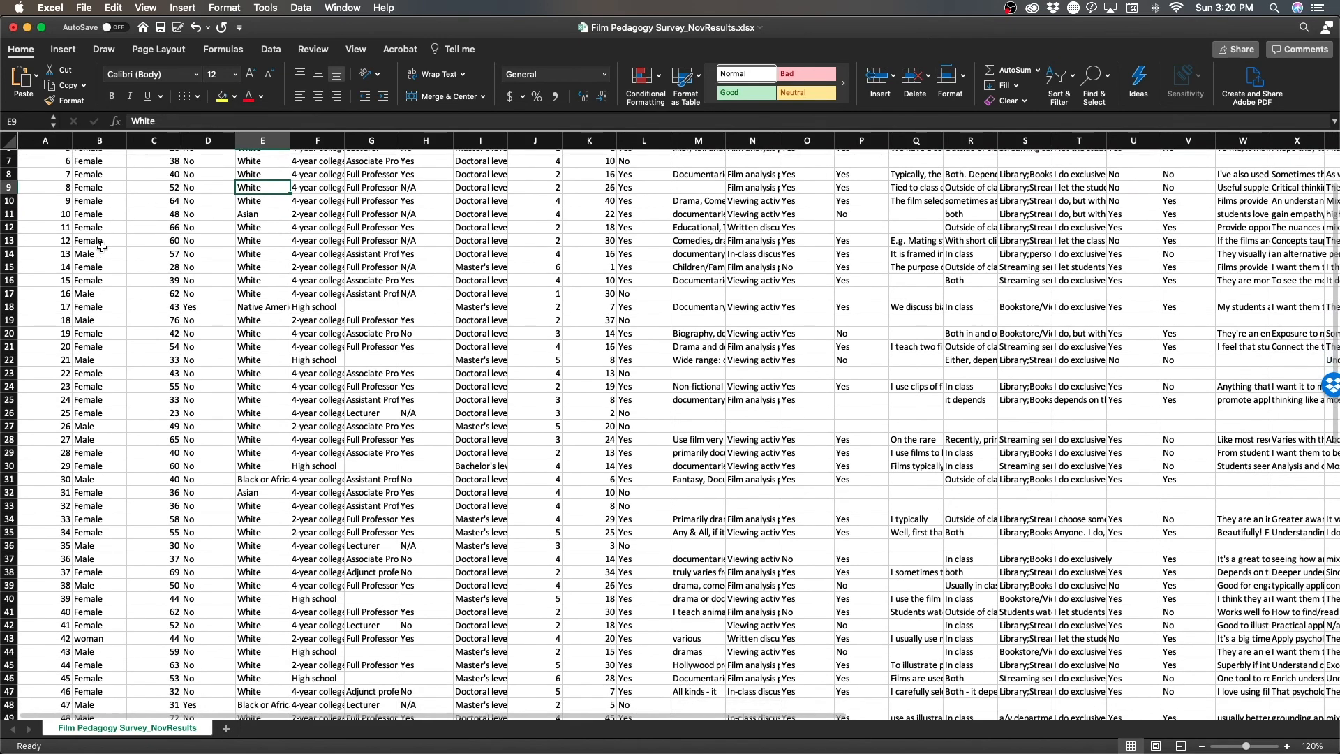
scroll(101, 247, down, 10)
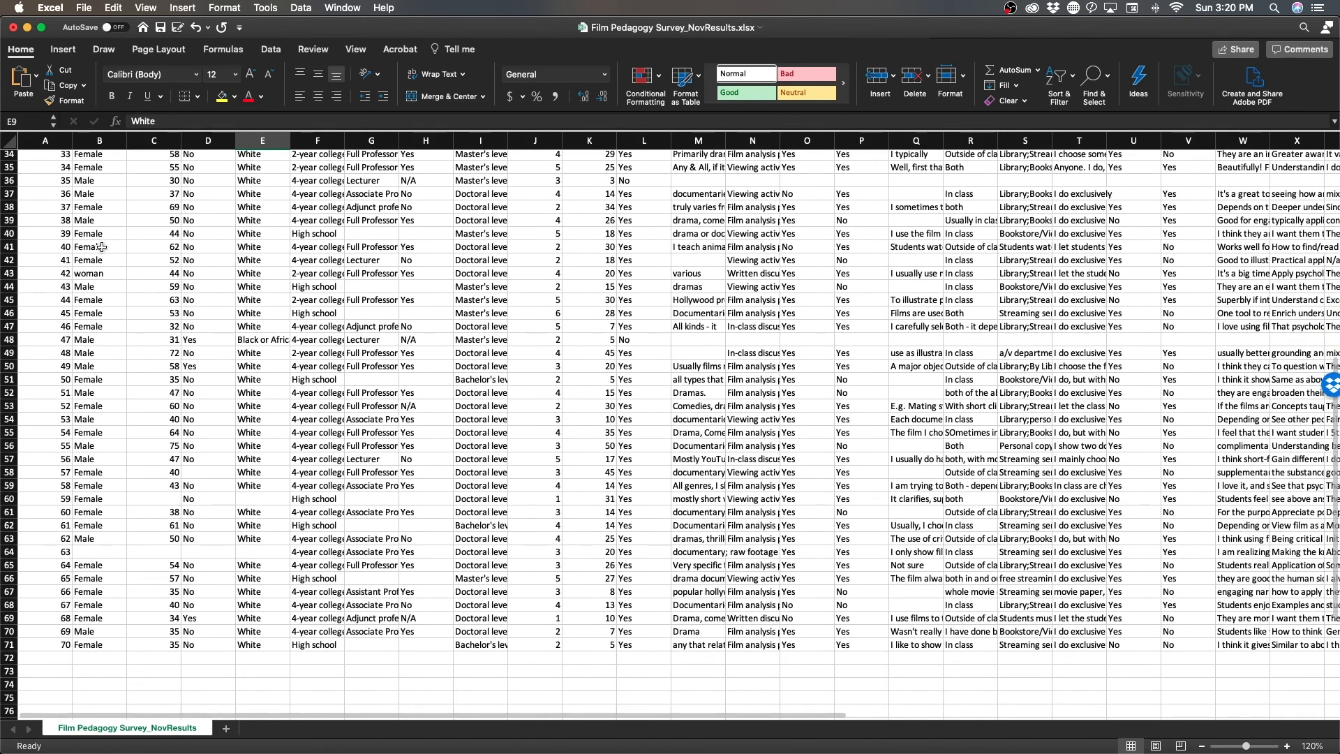
click(100, 552)
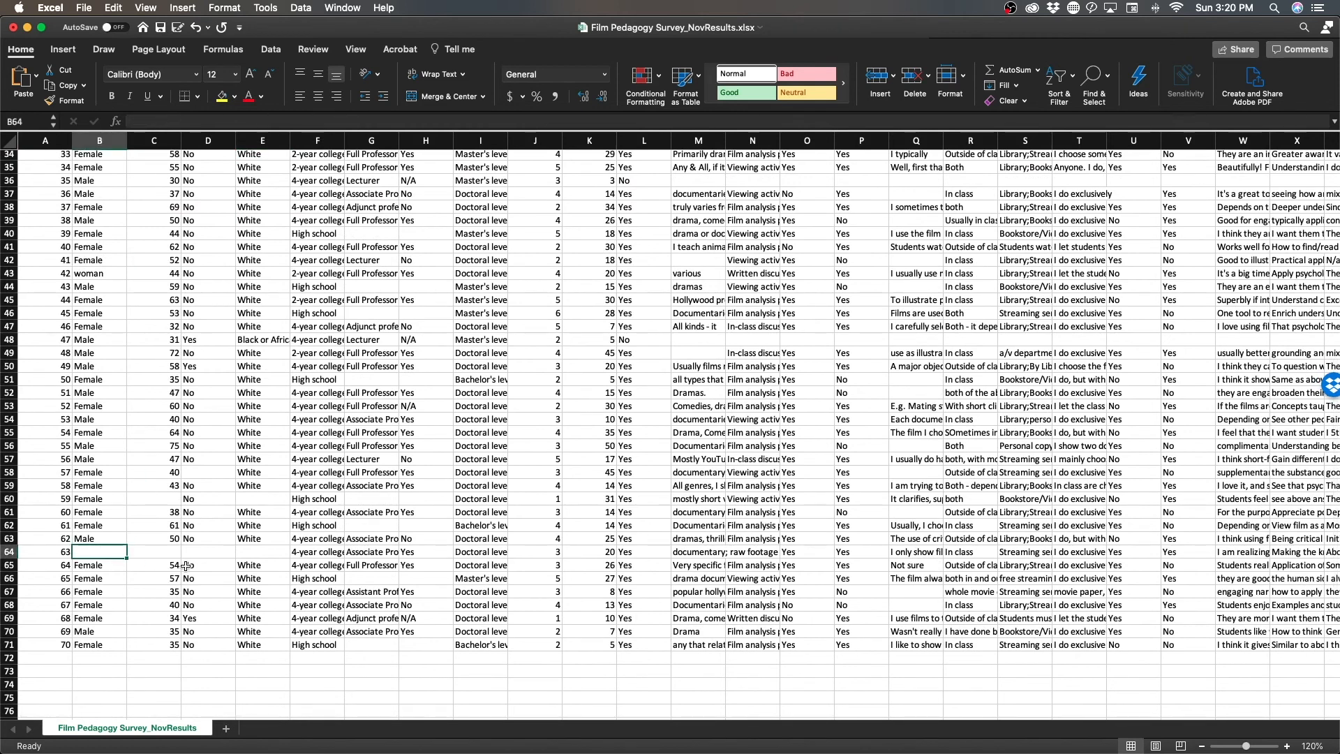
text(Femlae)
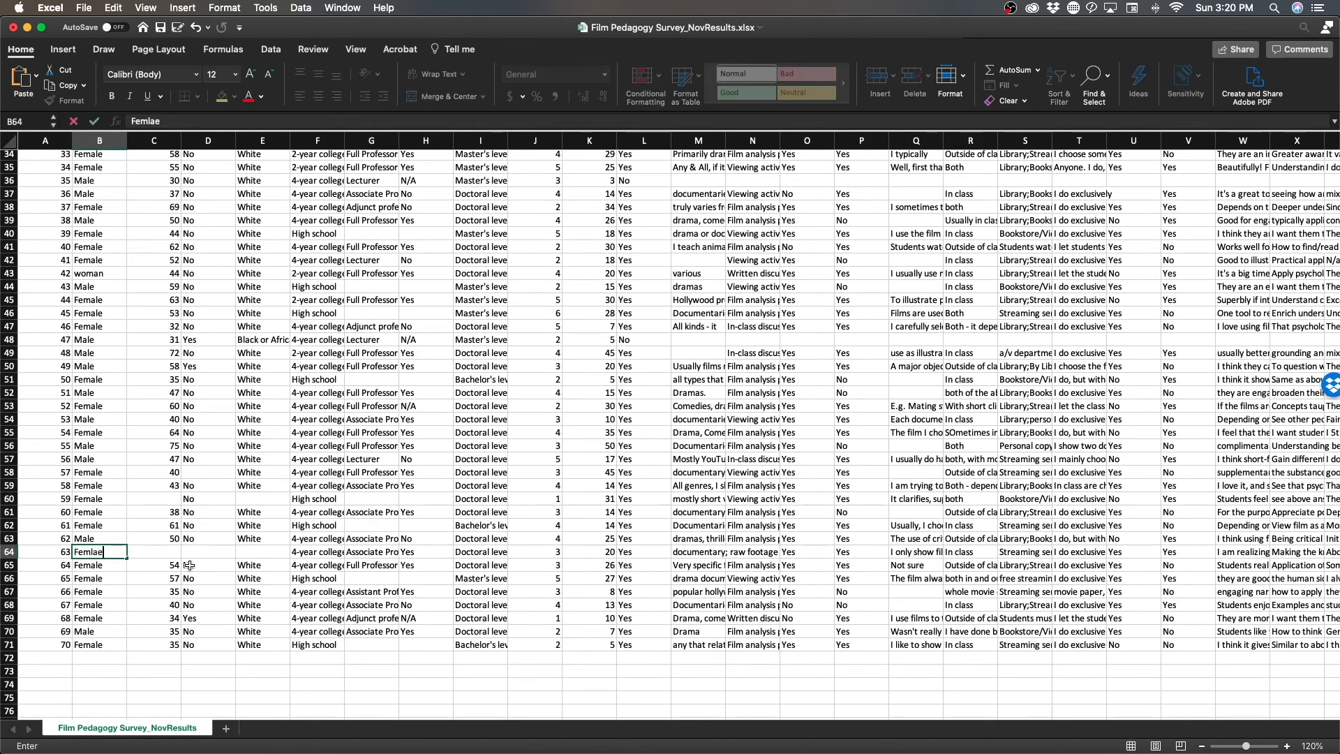
key(BackSpace)
key(BackSpace)
key(BackSpace)
text(a)
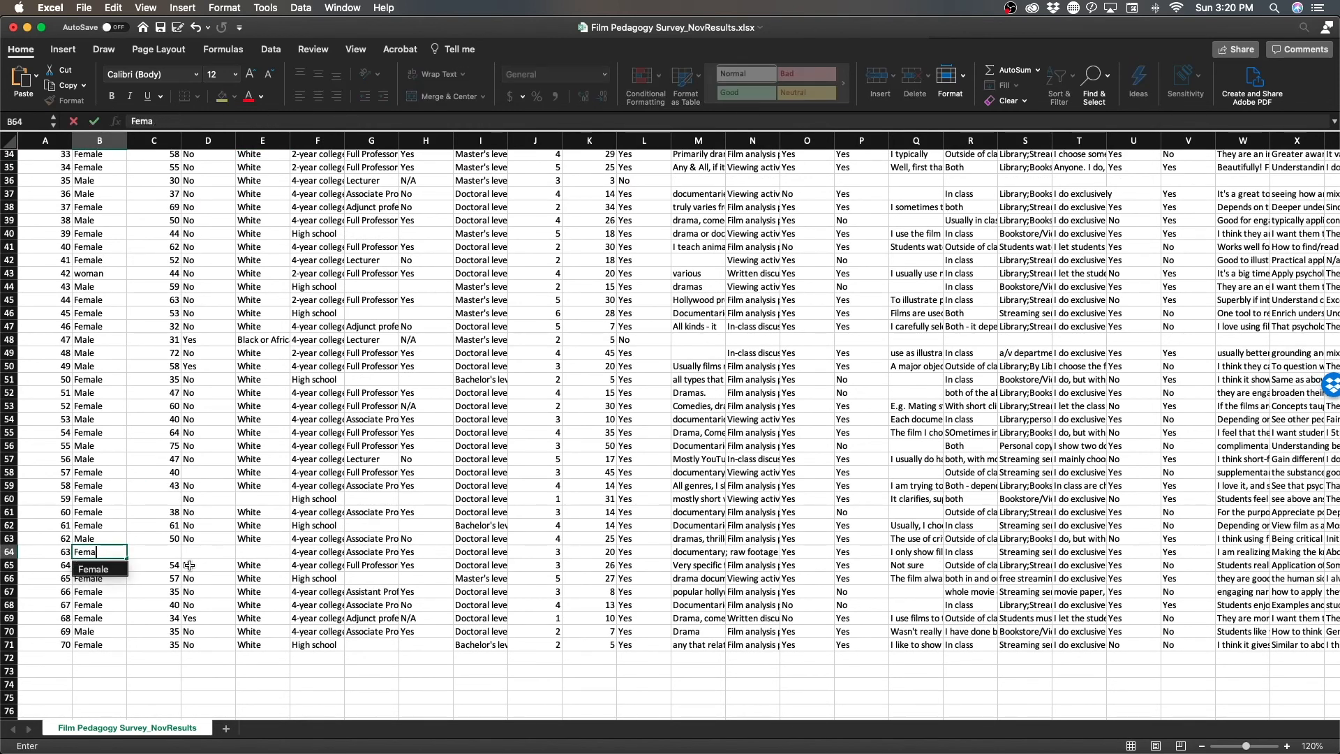
key(Tab)
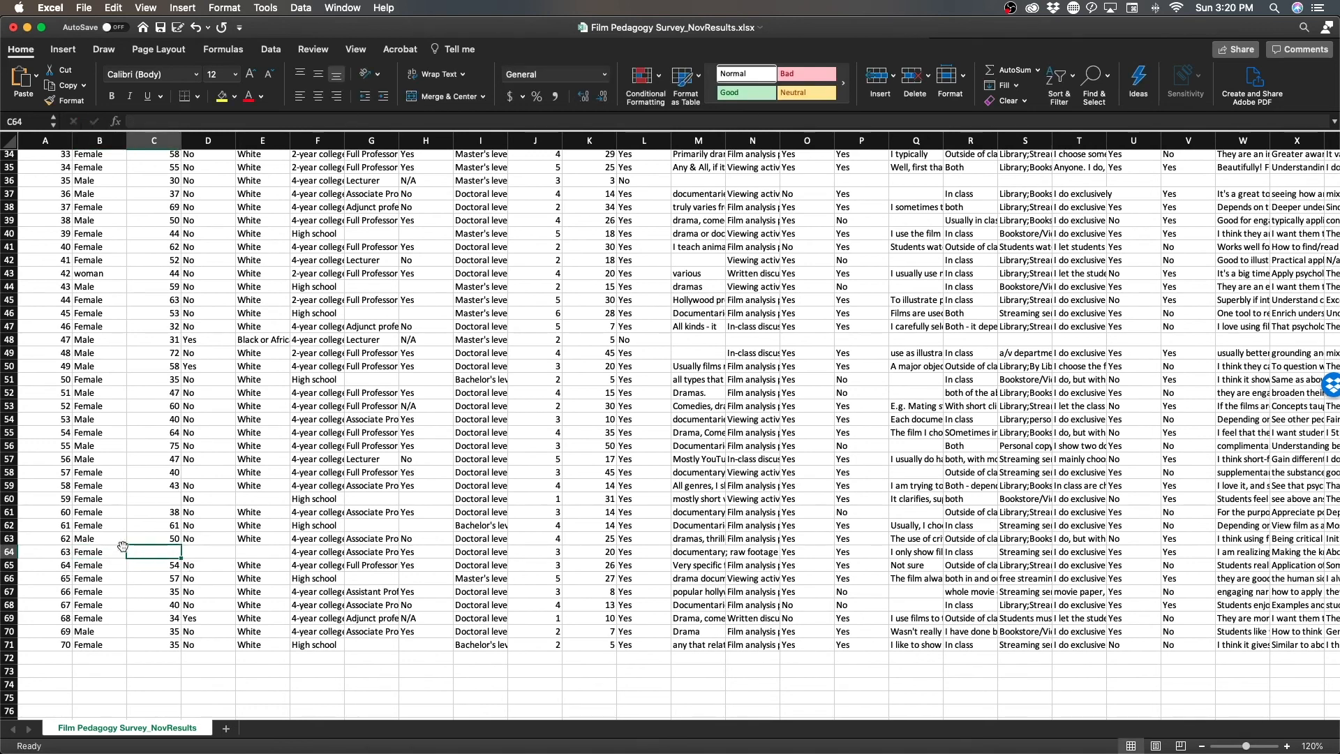
- Replace the age question's header with Age and the Hispanic/Latino/Spanish origin question's header with Hispanic
scroll(186, 482, up, 5)
scroll(186, 477, up, 10)
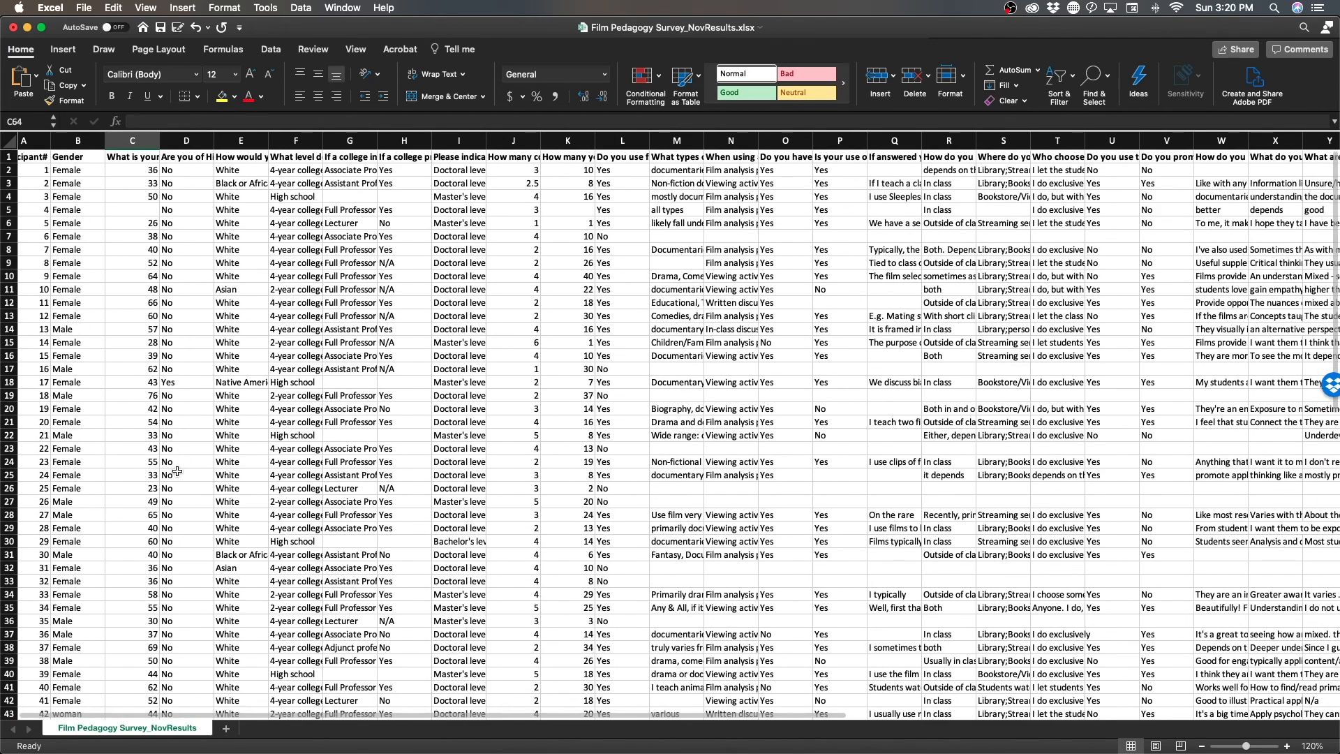
click(112, 158)
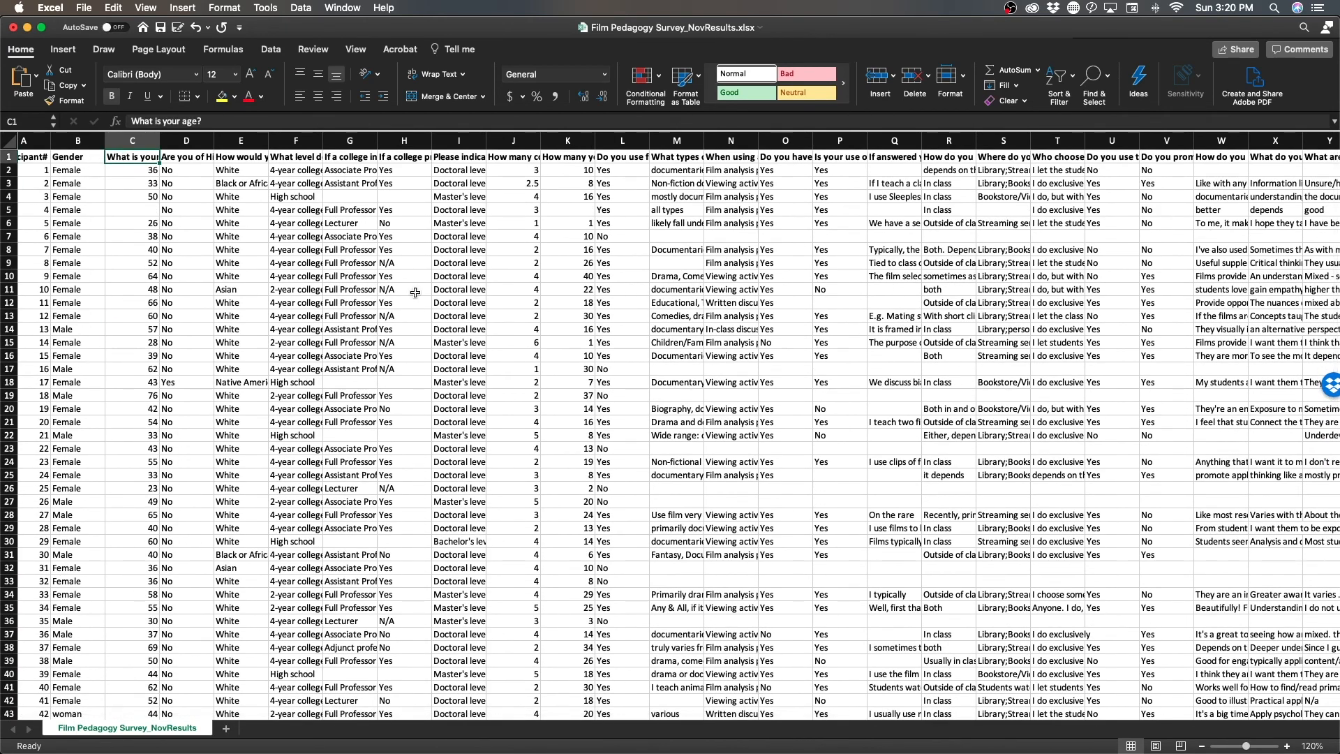
text(Age)
key(Tab)
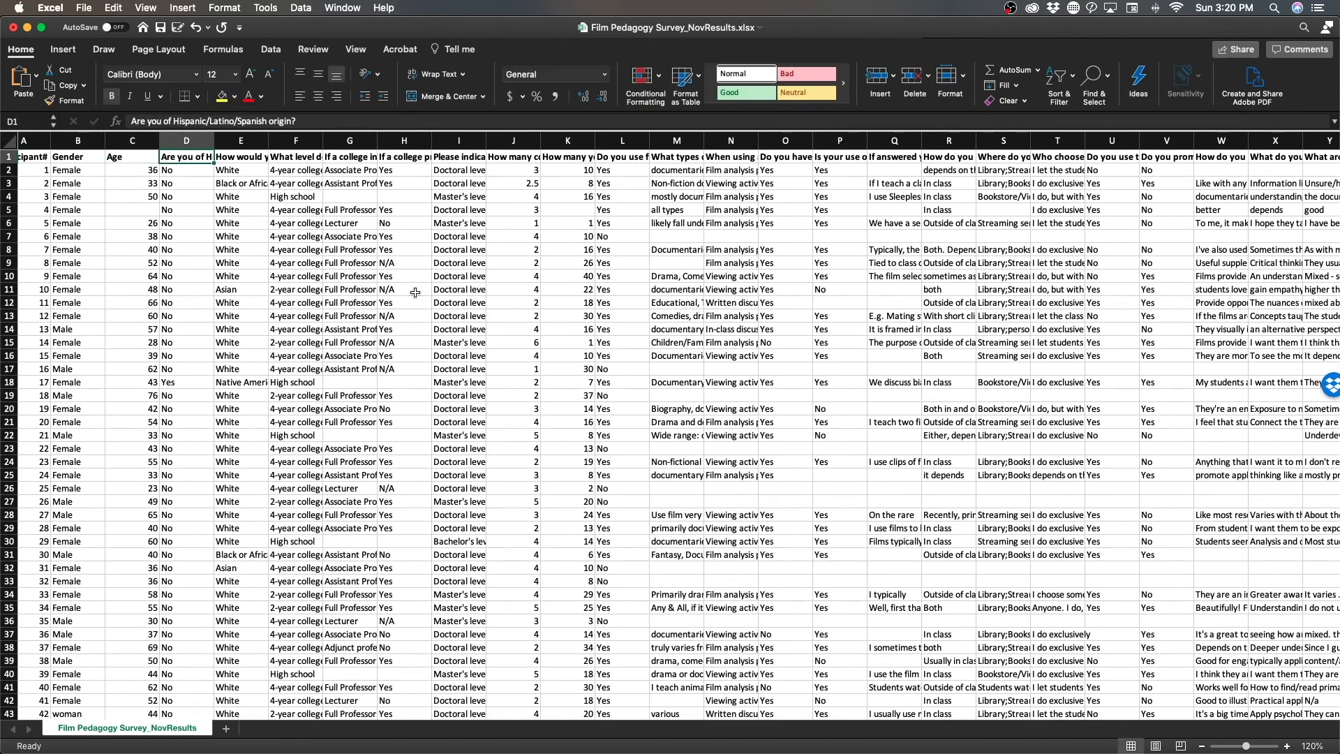
text(H)
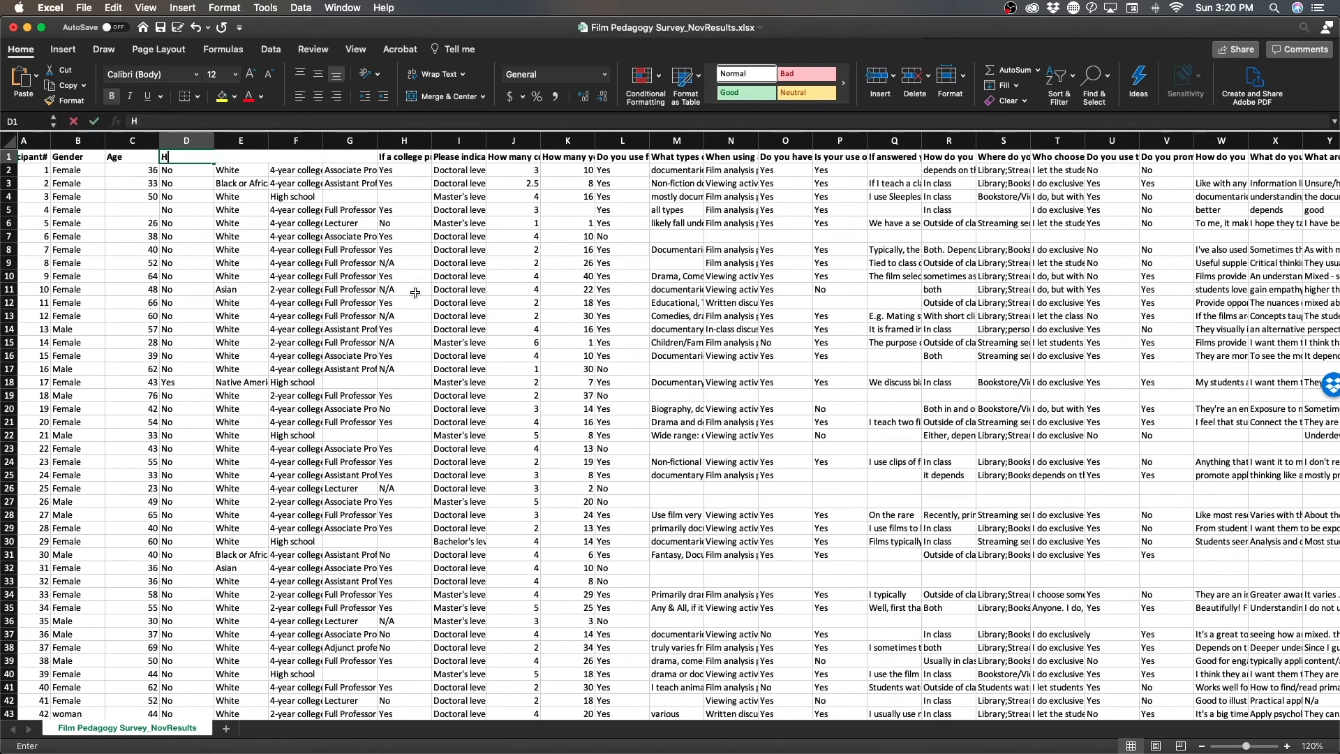
text(ispanic)
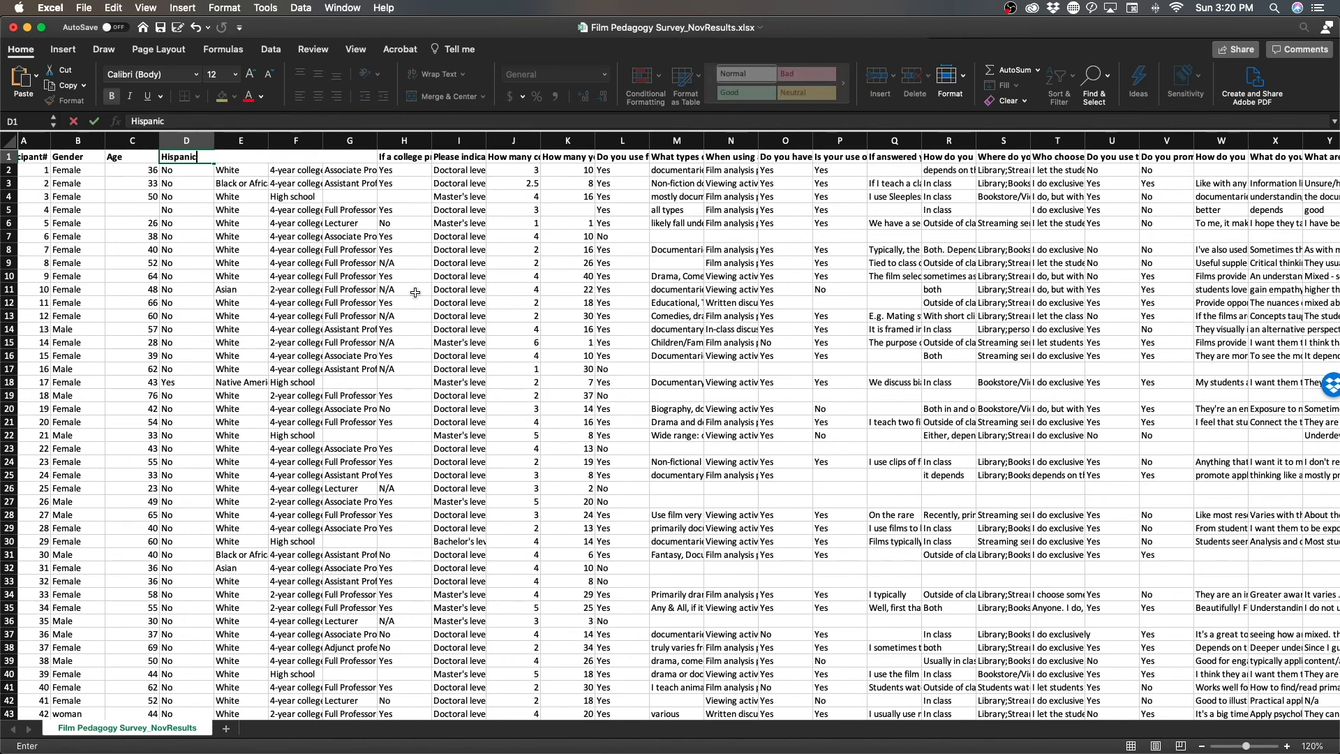
key(Tab)
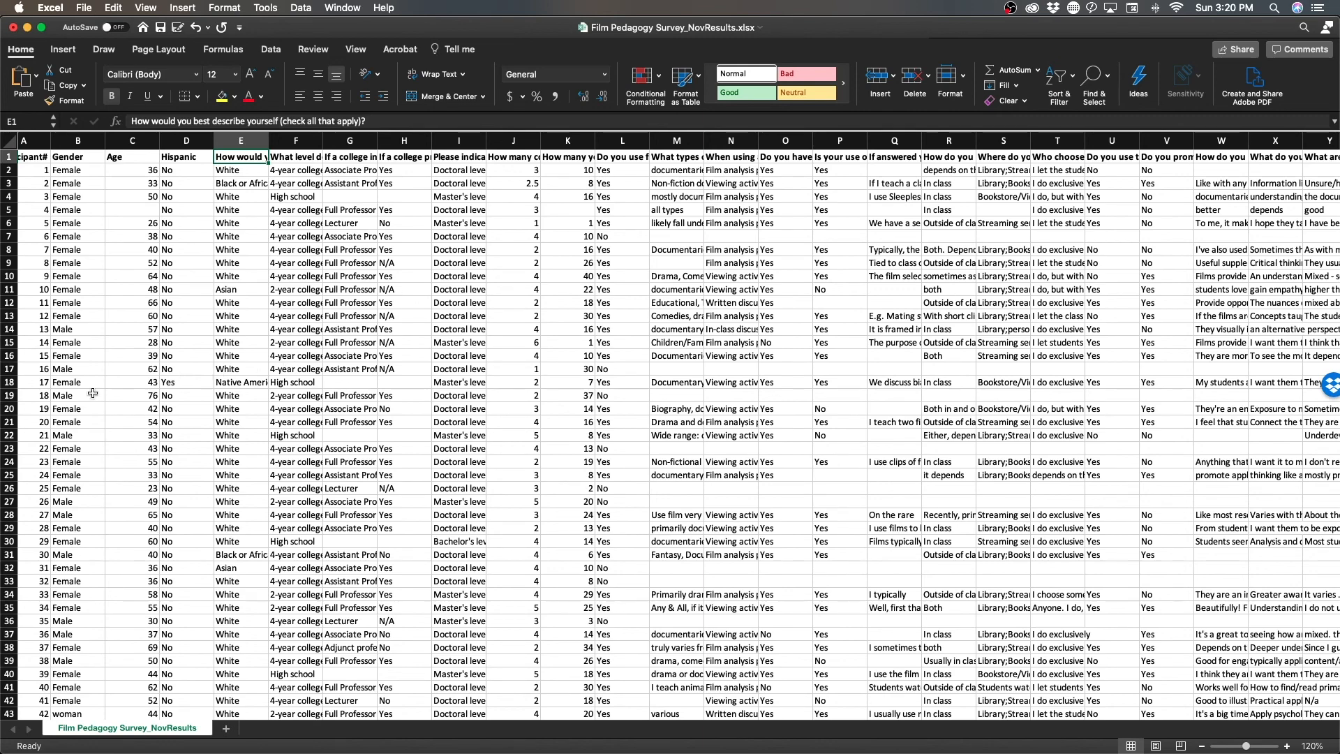
- Set participant 42's gender to Female and check the remaining gender answers down to participant 70
scroll(93, 394, down, 3)
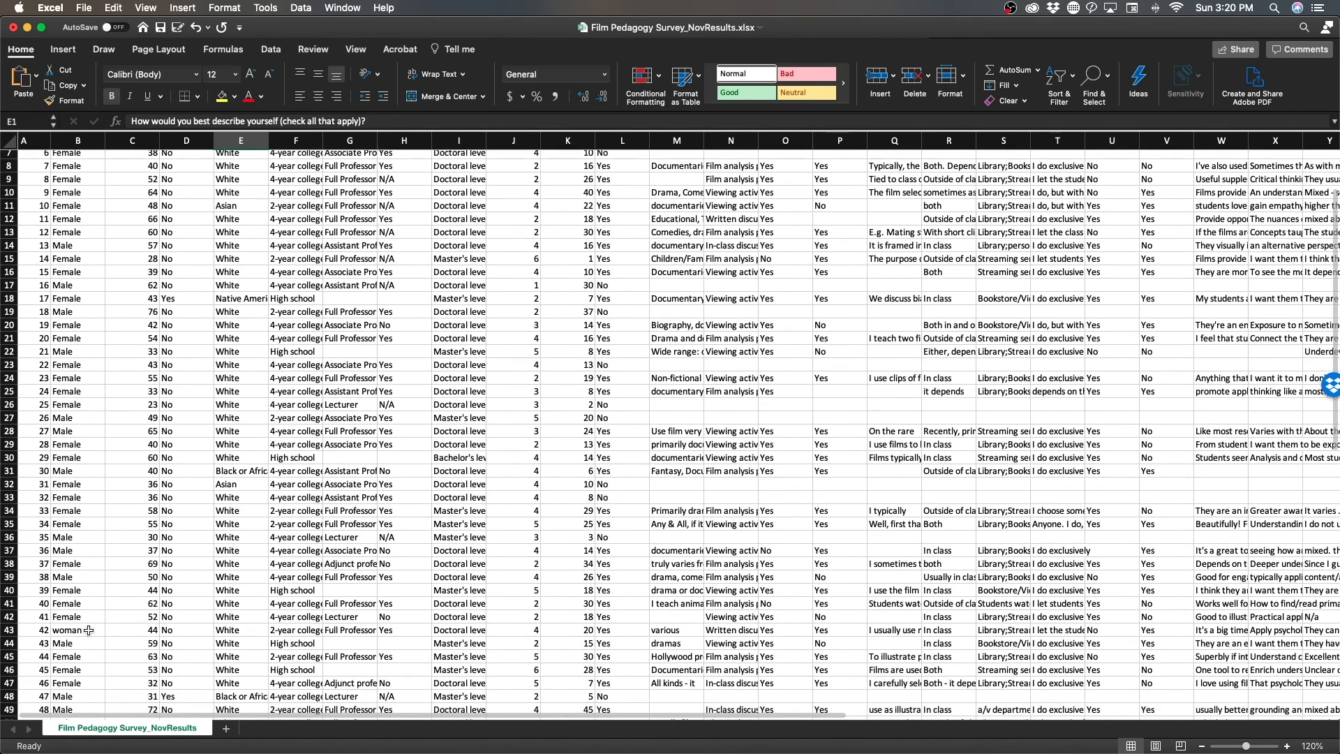
click(83, 630)
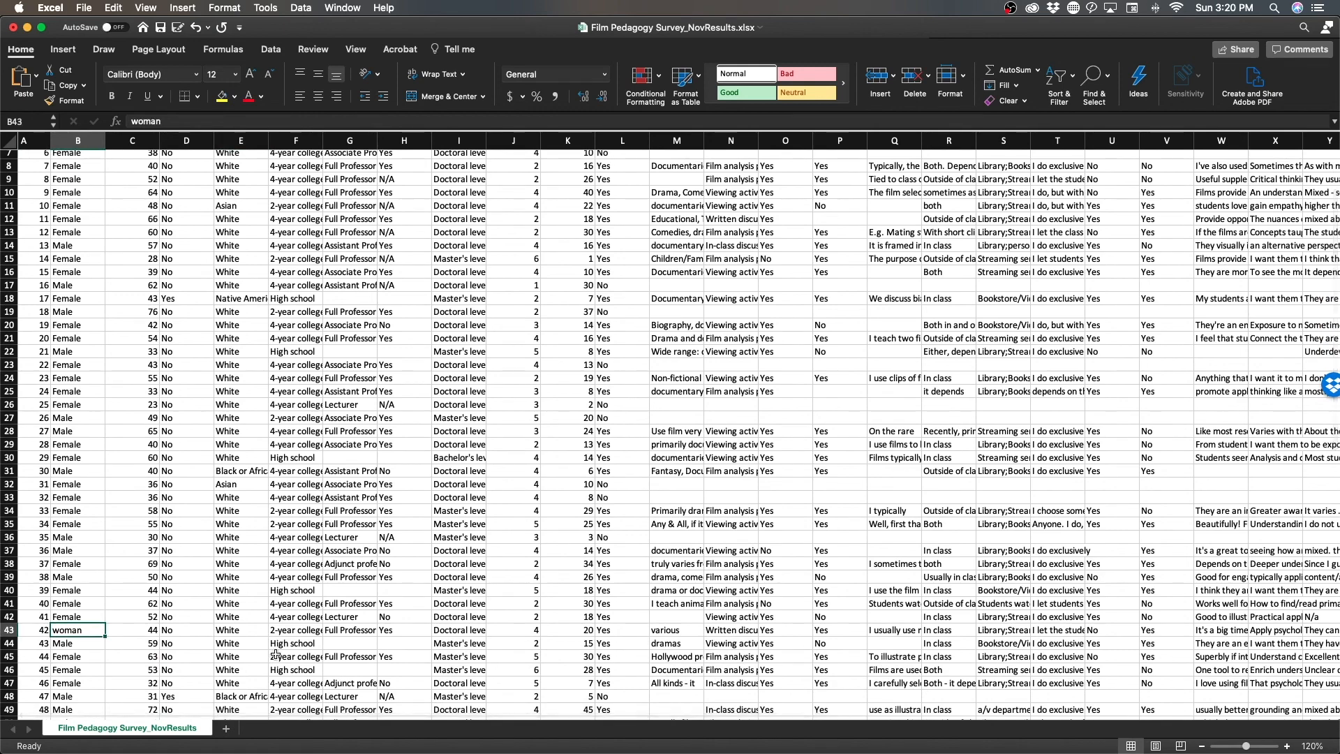
text(Female)
key(Return)
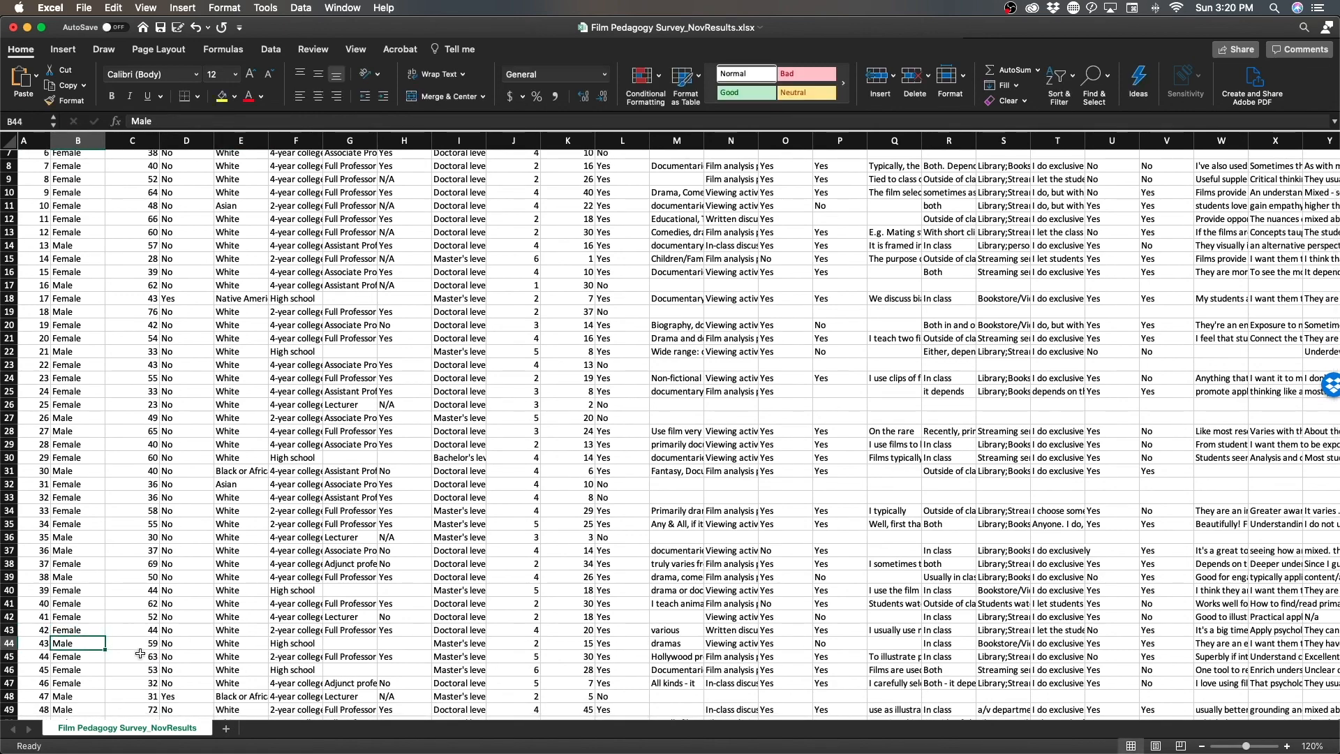
scroll(140, 653, down, 7)
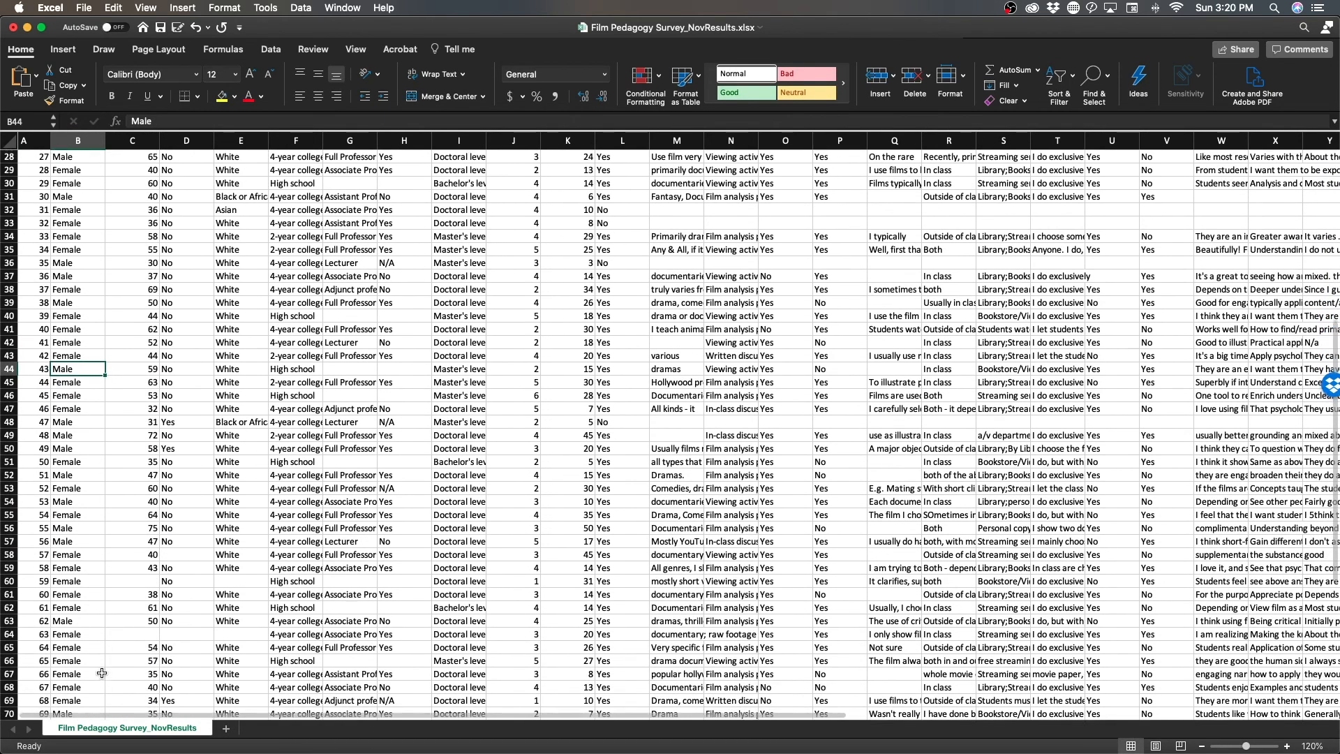
scroll(102, 672, down, 2)
click(78, 605)
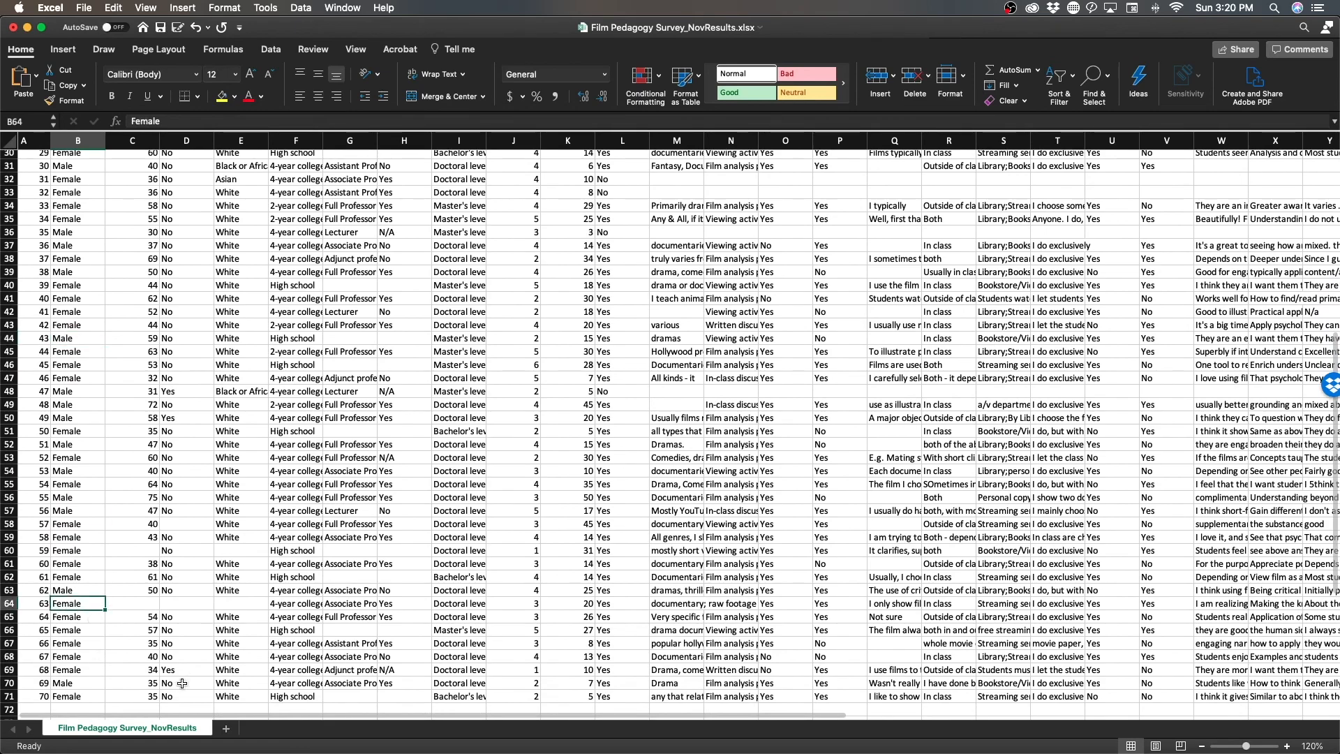
click(219, 657)
- Replace the header of the "How would you best describe yourself" question with Ethnicity
scroll(221, 649, up, 5)
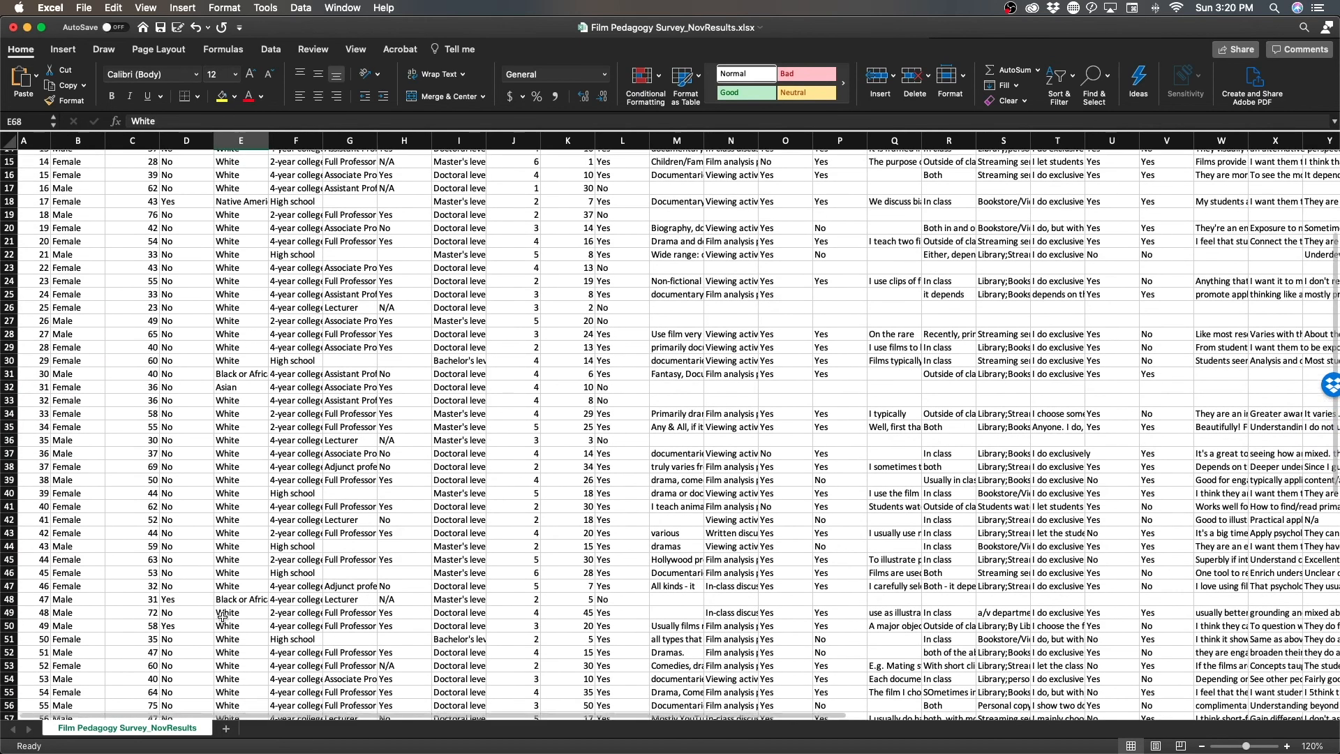
scroll(222, 615, up, 5)
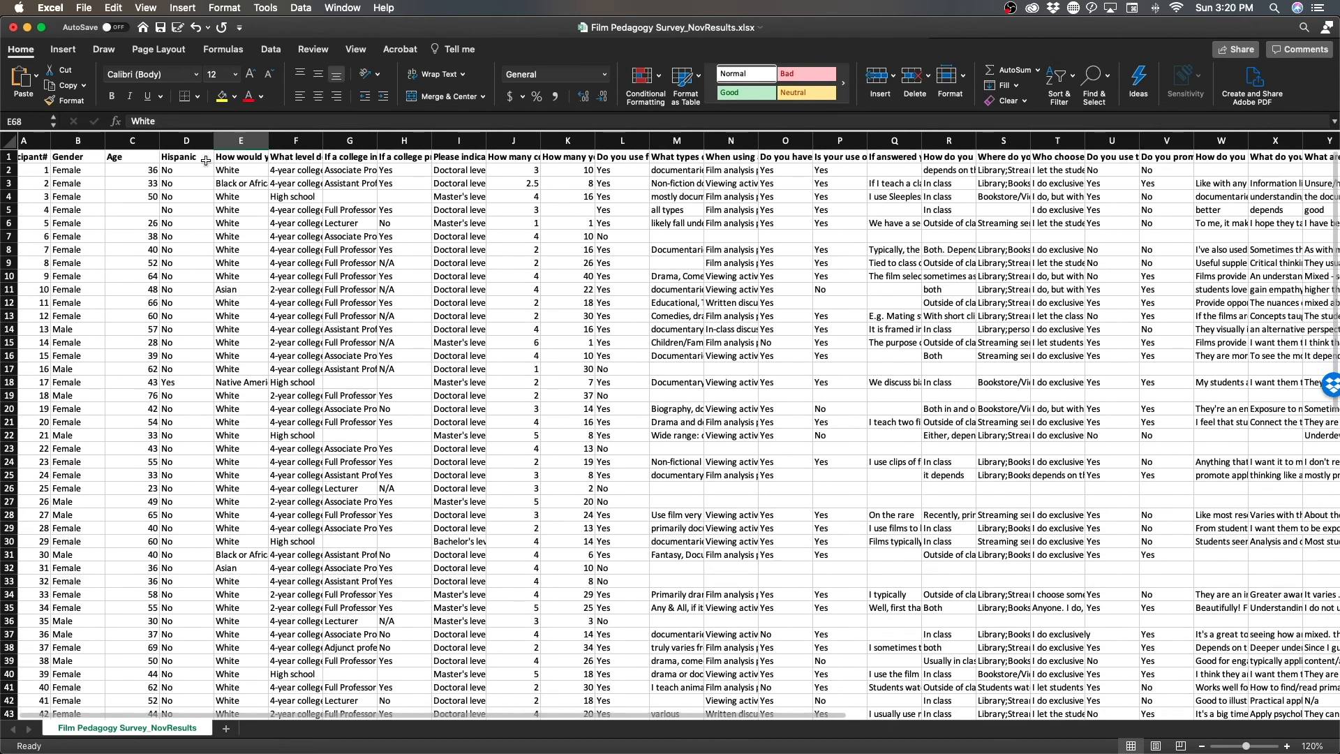
click(242, 159)
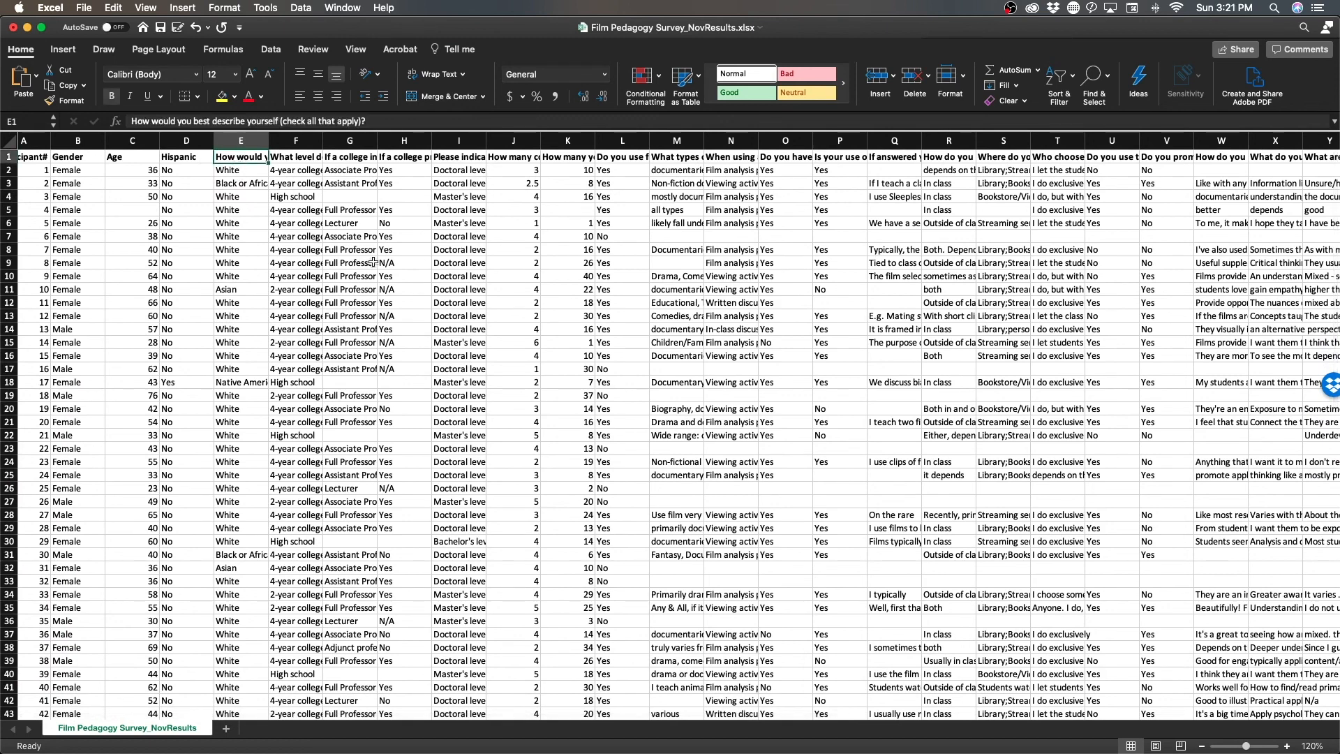
click(189, 158)
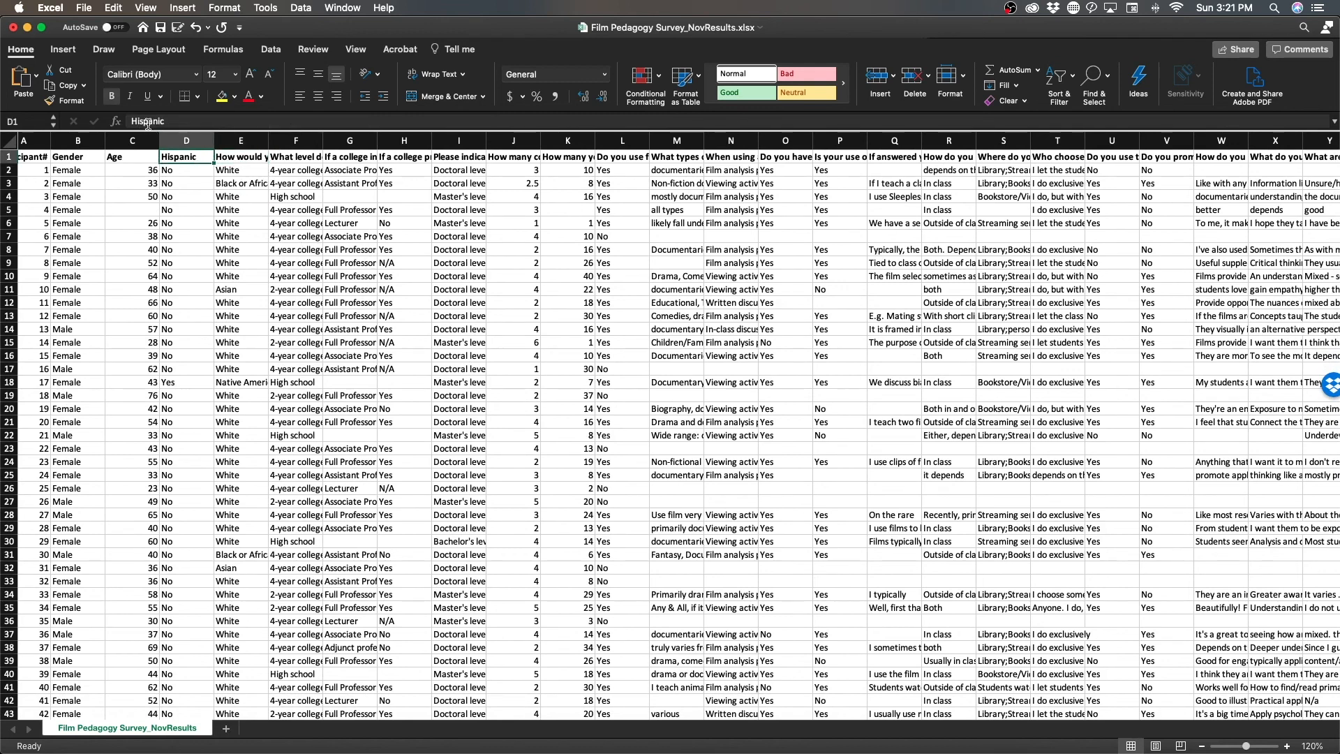
click(259, 160)
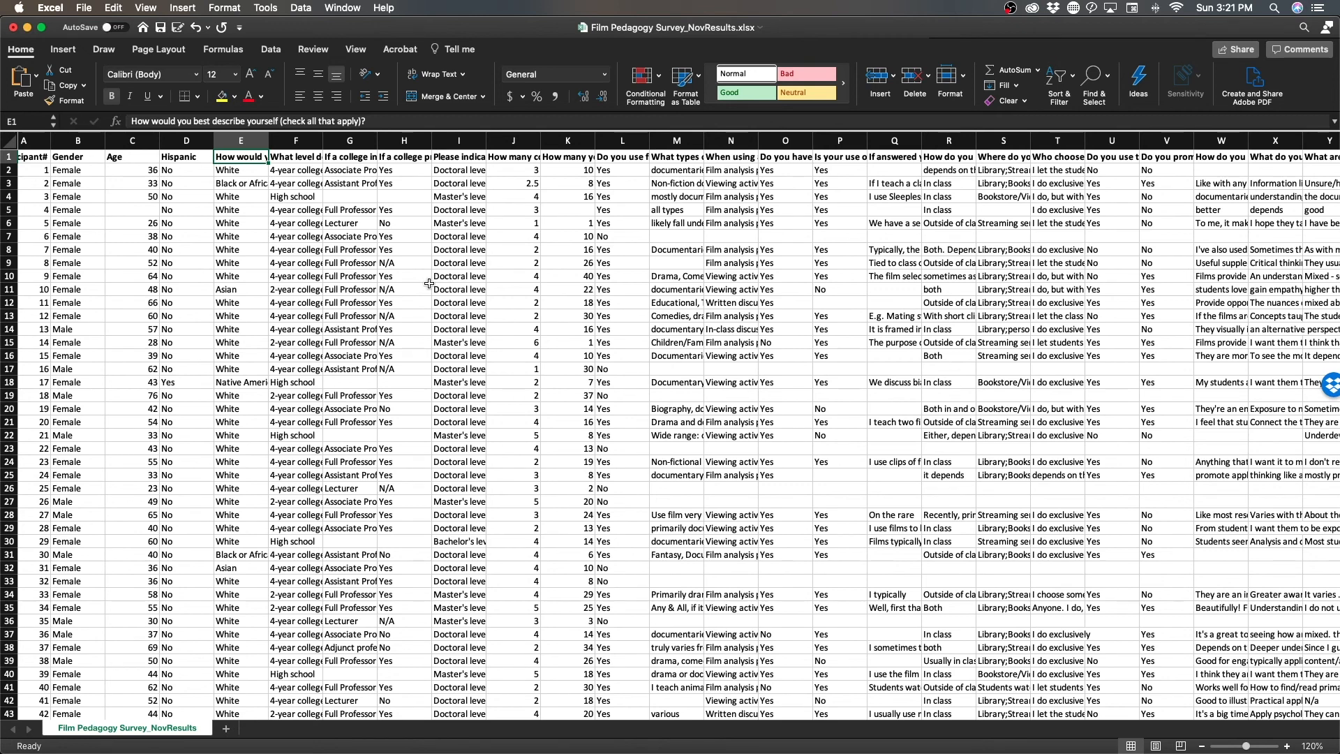
text(Ethnicit)
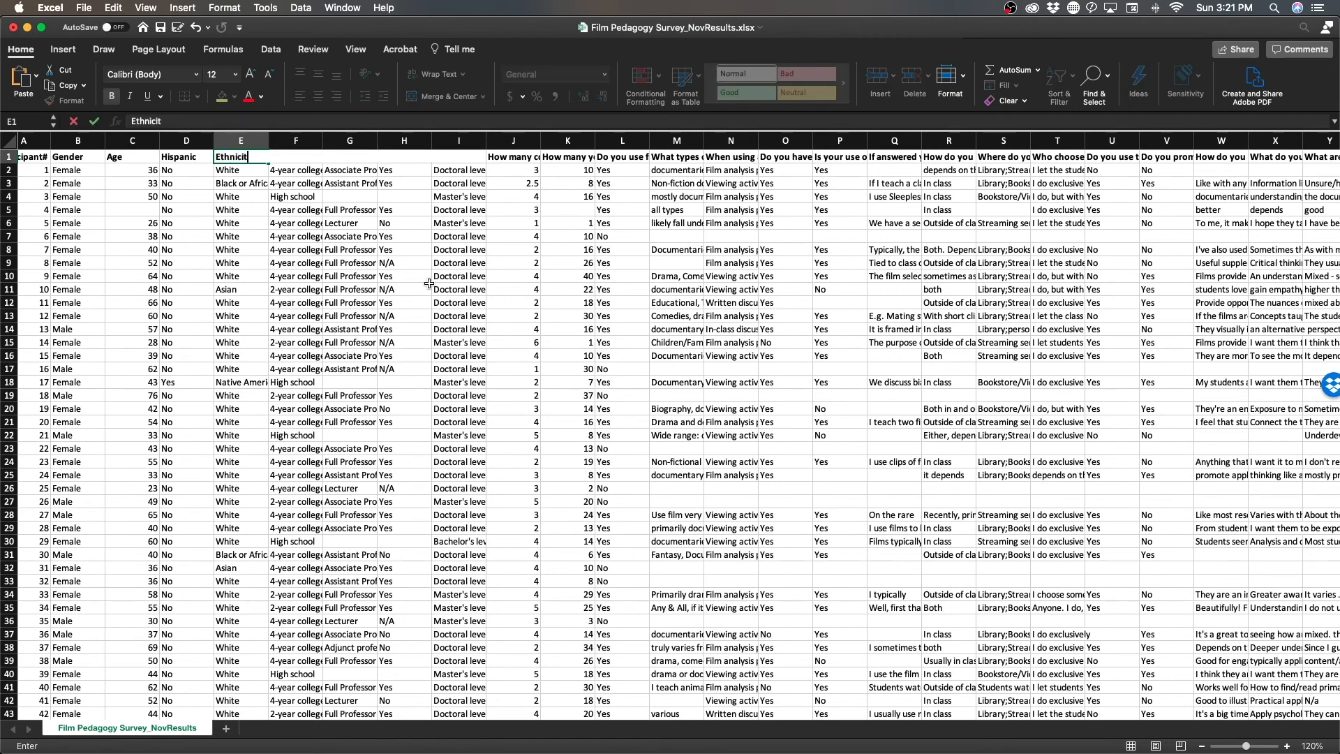
text(y)
key(Tab)
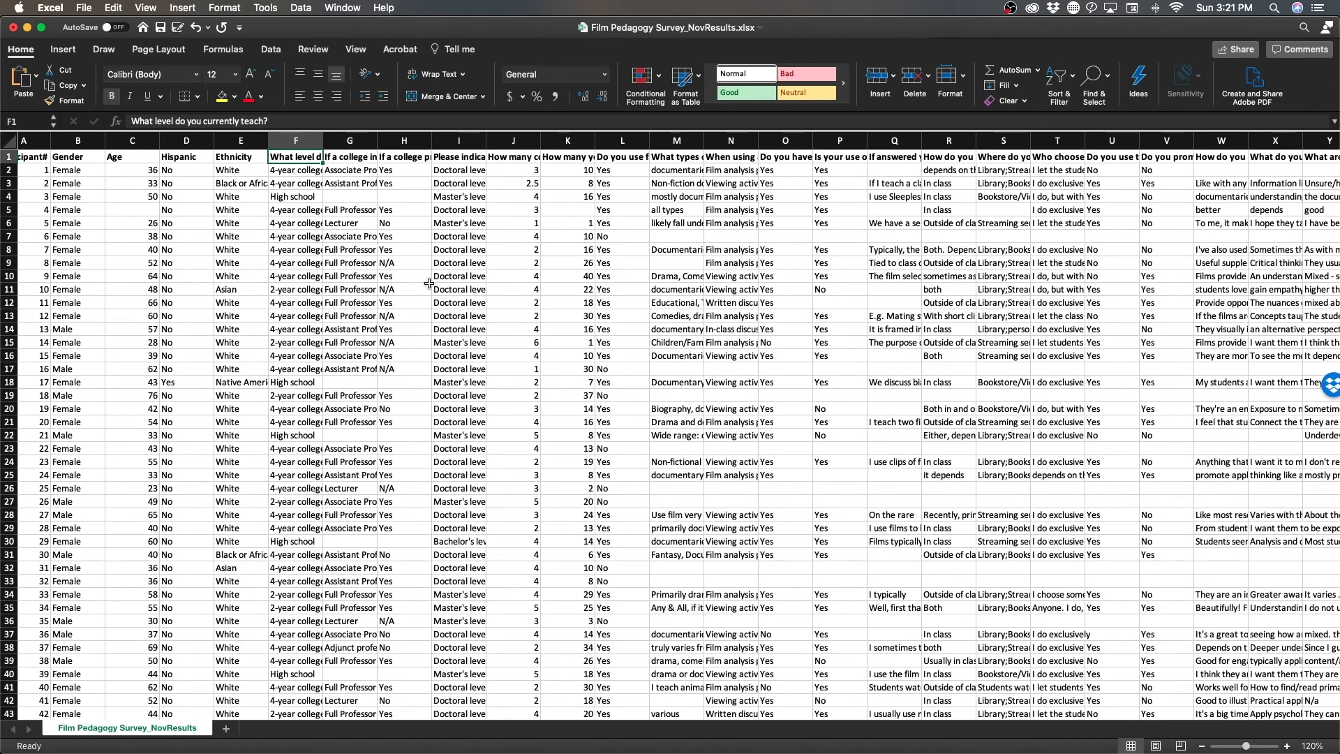
- Replace the header of the question about the level currently taught with LevelTeach
text(LevelTeeach)
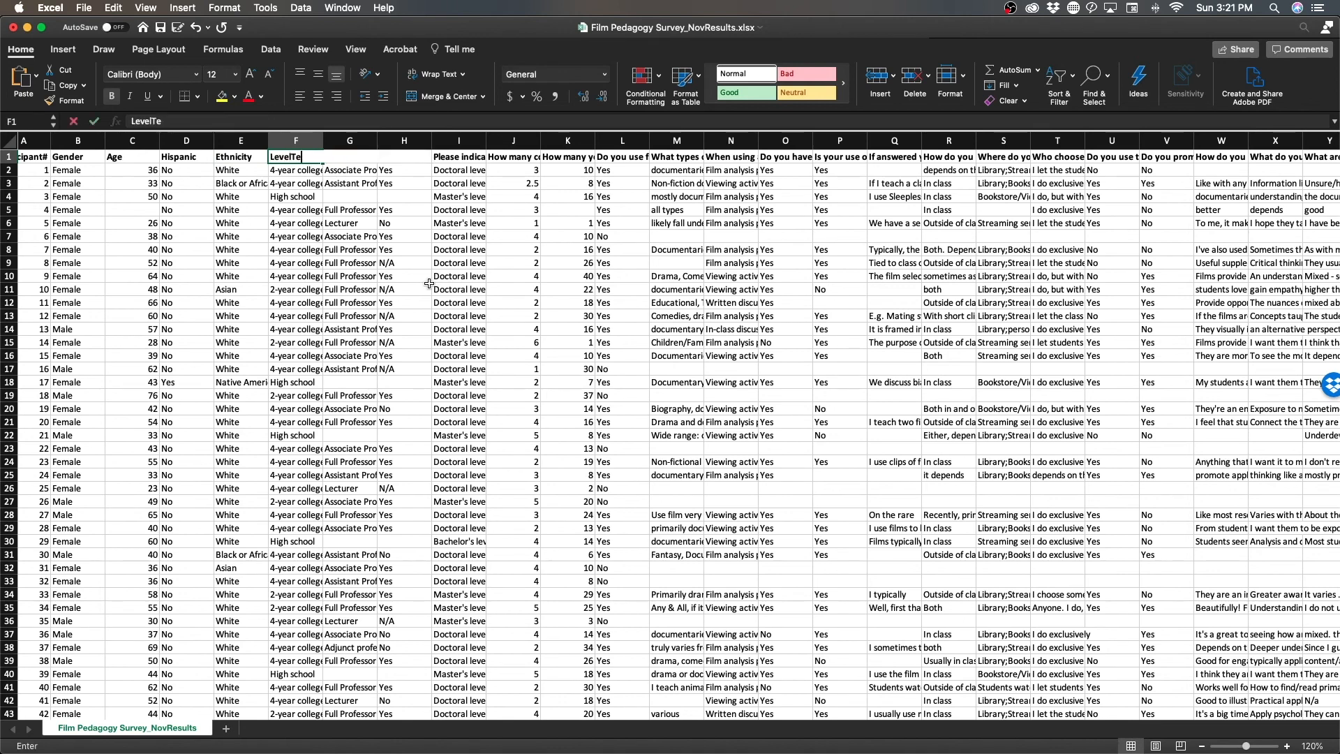
key(BackSpace)
key(BackSpace)
key(BackSpace)
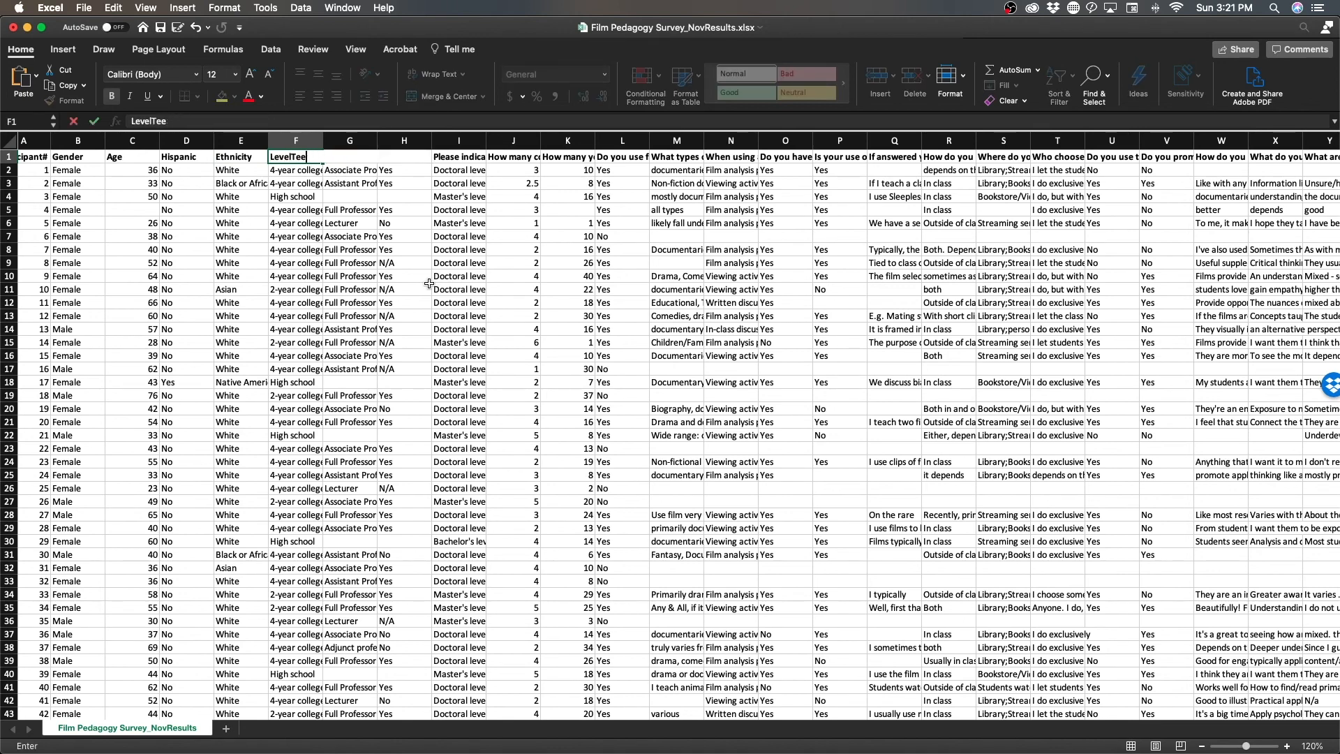
text(h)
key(Tab)
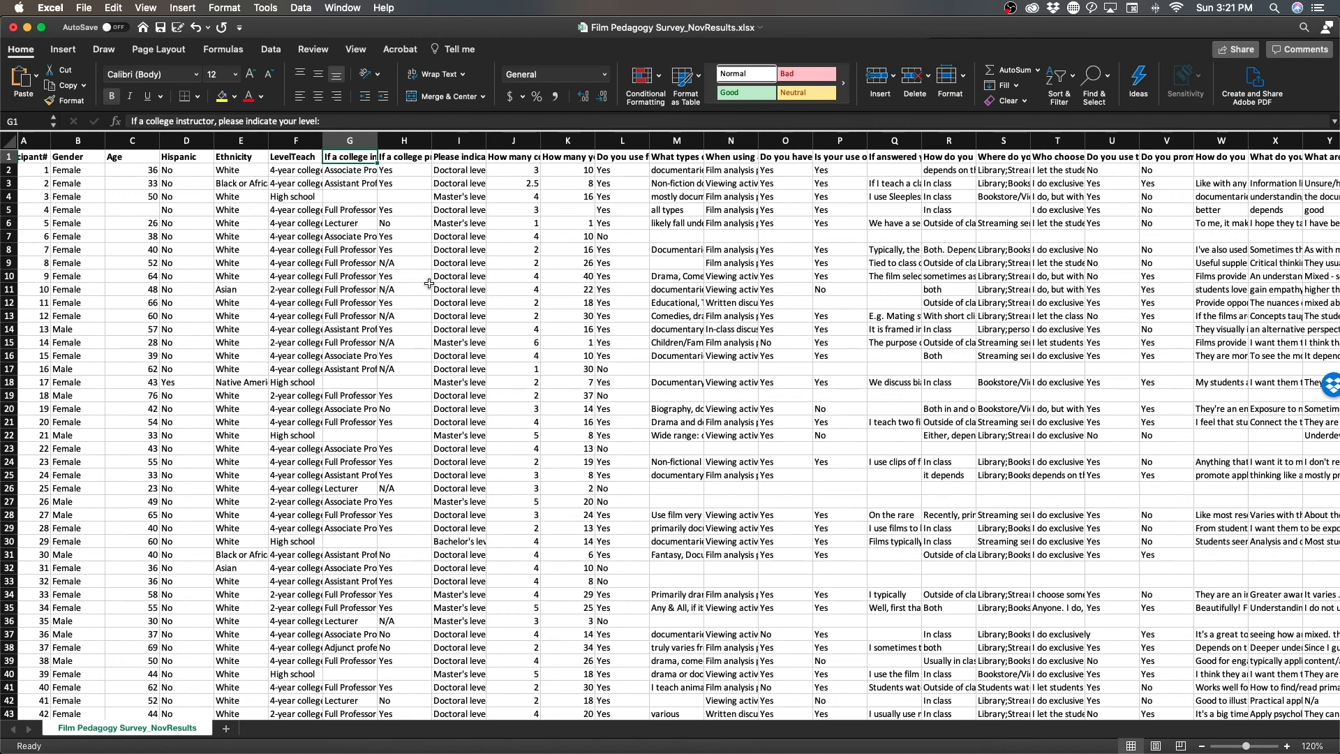
- Replace the college instructor level question's header with CollegePosition and the tenure-track question's header with TT
text(College)
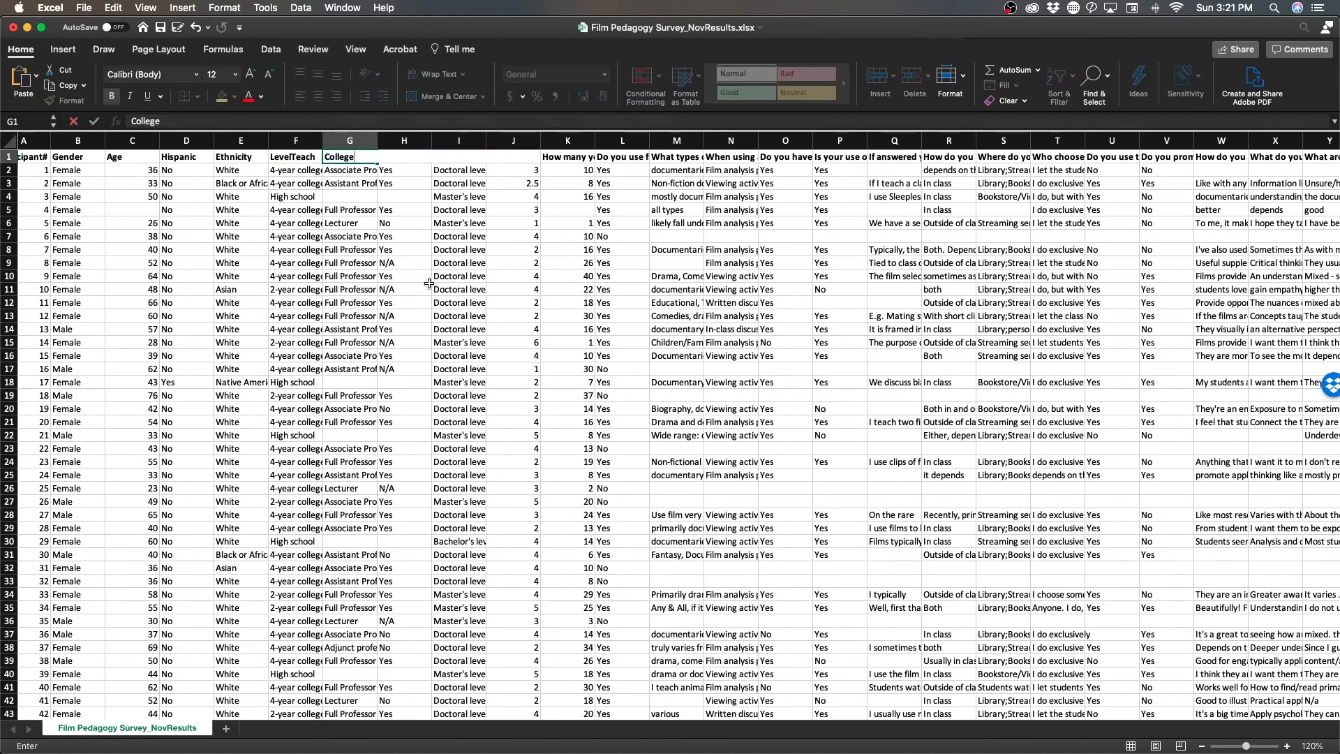
text(Position)
key(Tab)
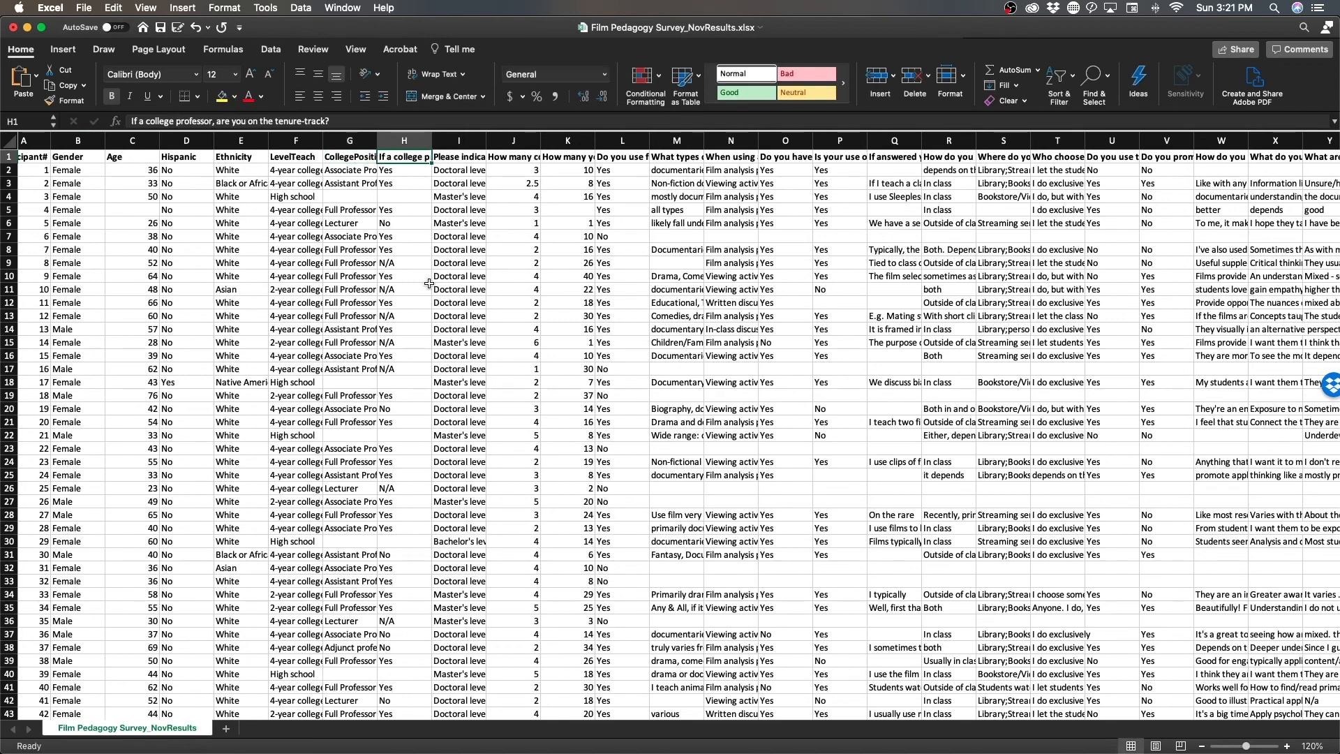
text(TT)
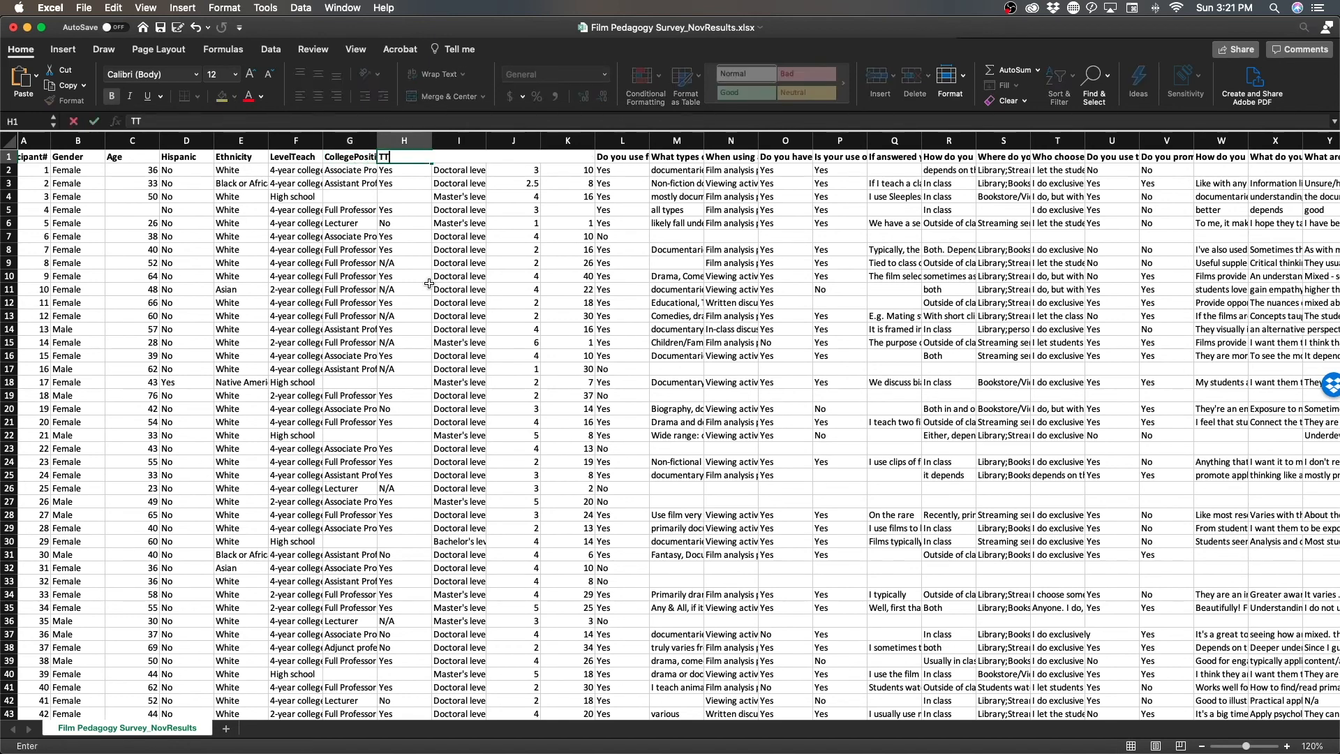
key(Tab)
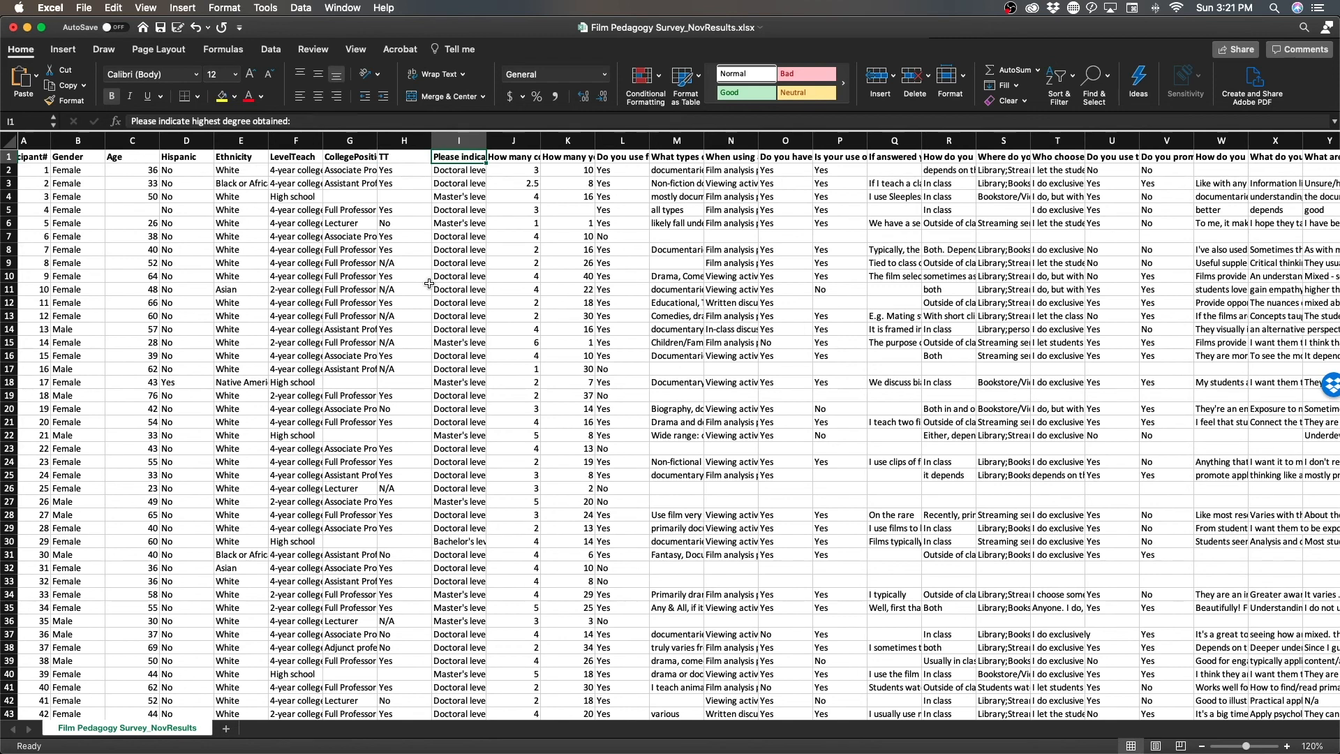
- Replace the highest degree question's header with Degree and the courses-per-term question's header with CourseLoad
text(Degree)
key(Tab)
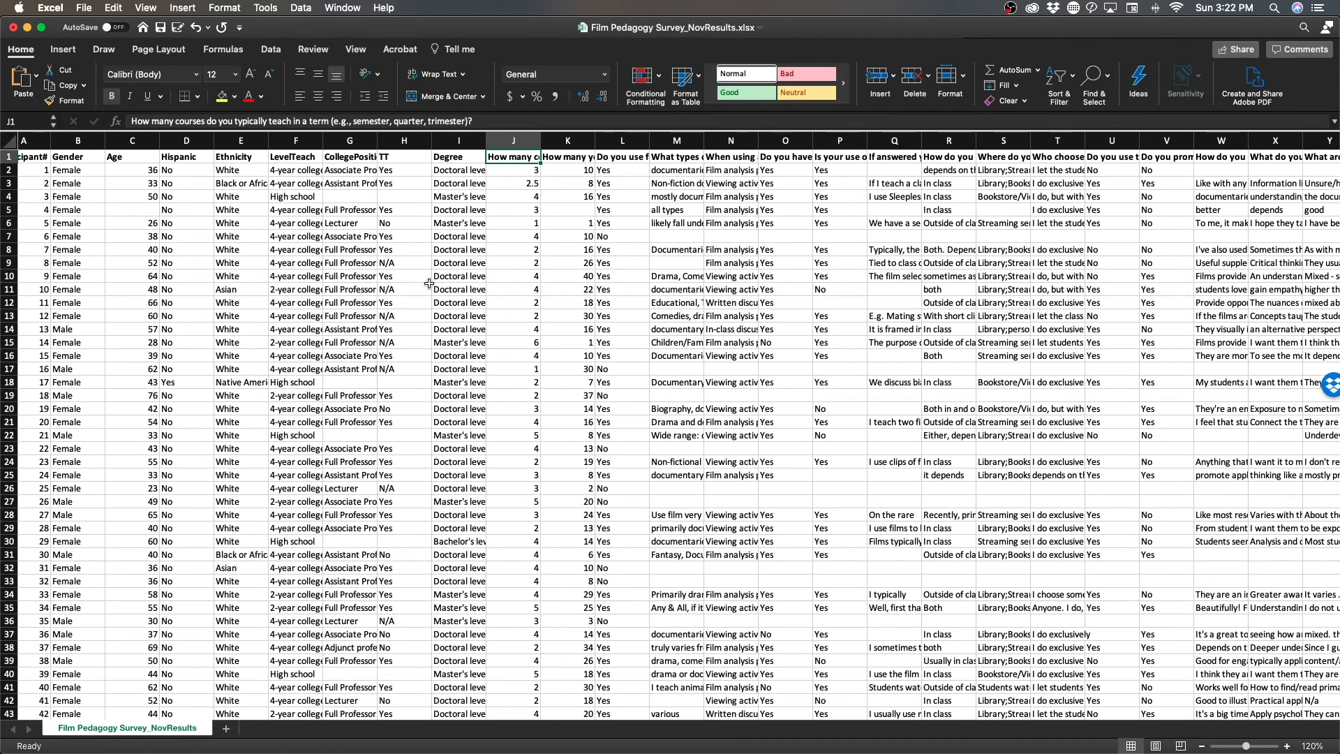
text(CourseLoad)
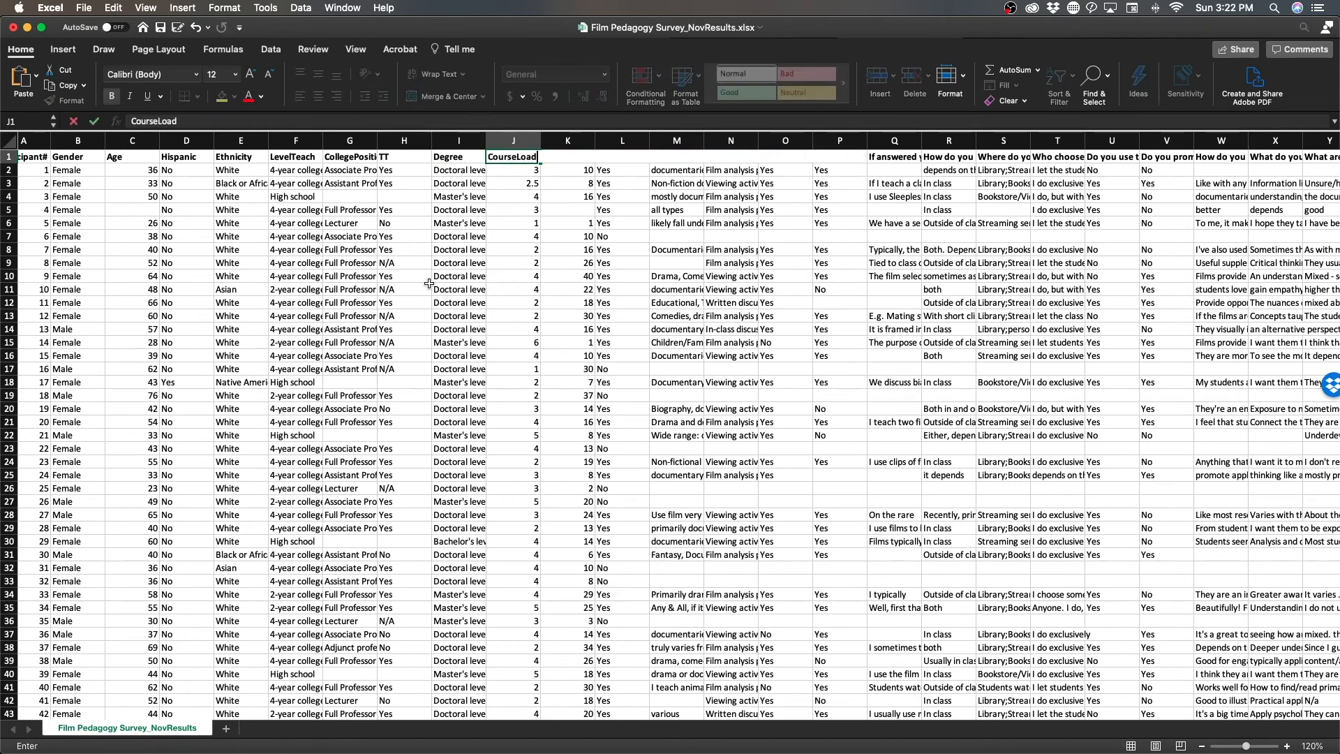
key(Tab)
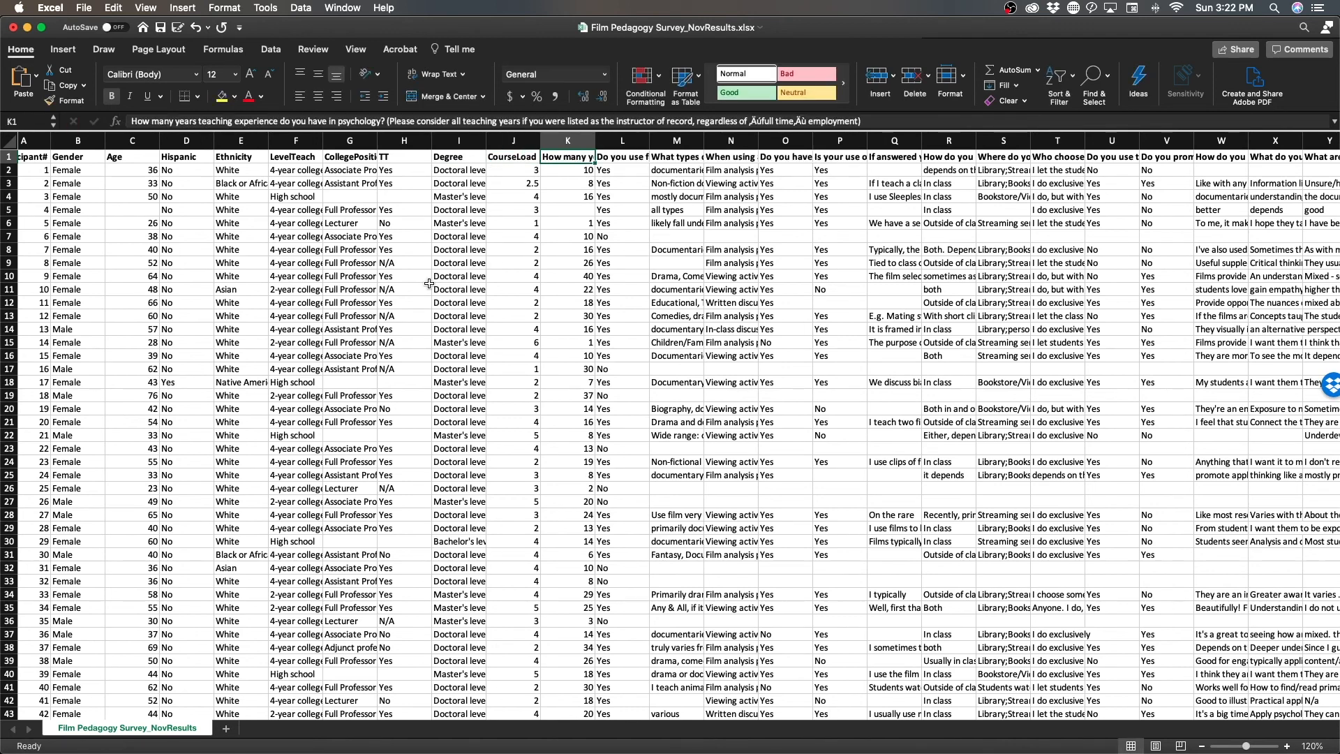
- Replace the teaching experience question's header with YearsTeaching and the question about using film in courses with UseFilm
text(YearsTeaching)
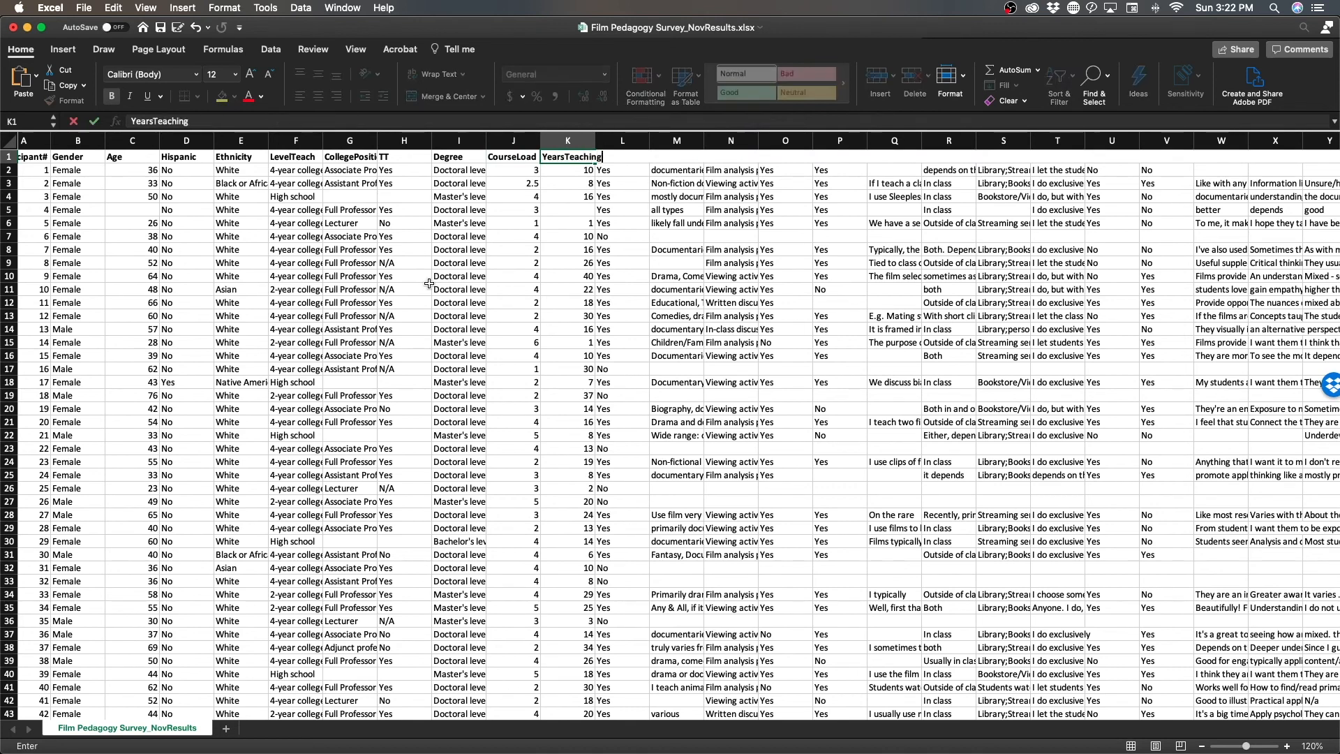
key(Tab)
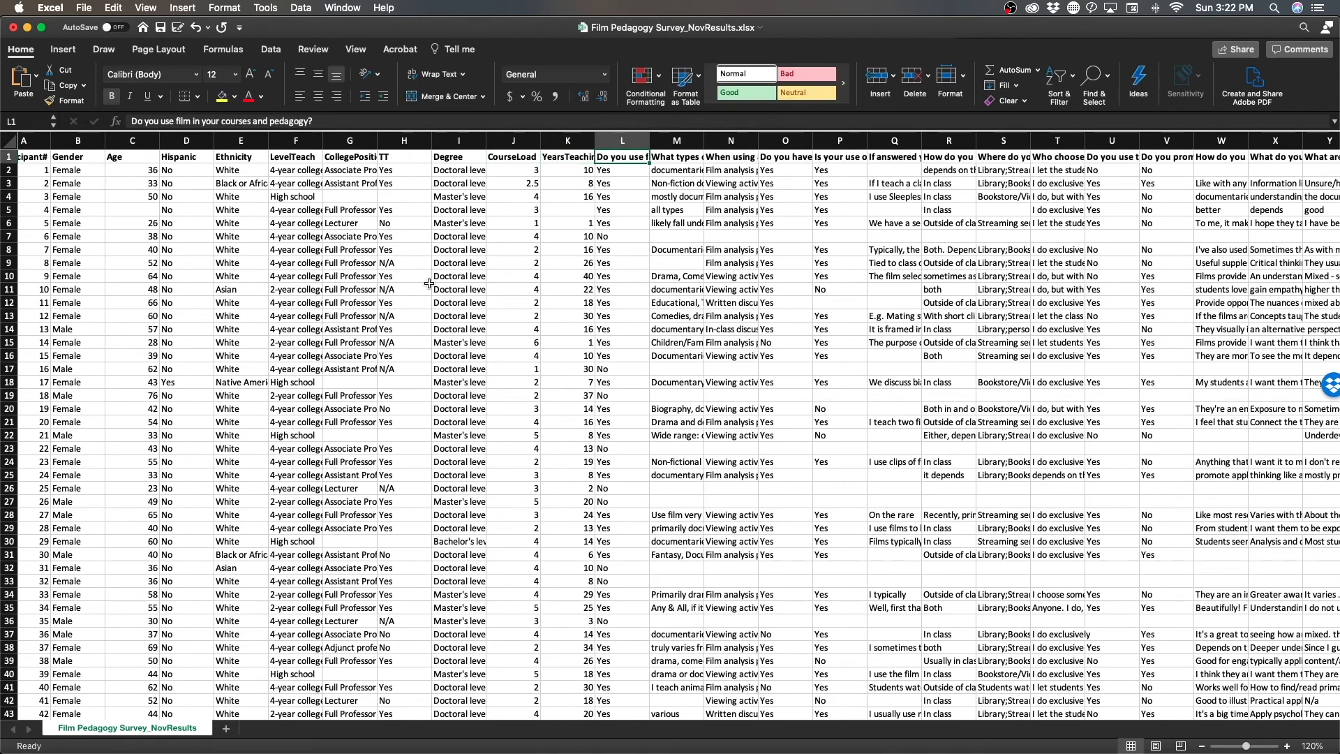
text(UseFilm)
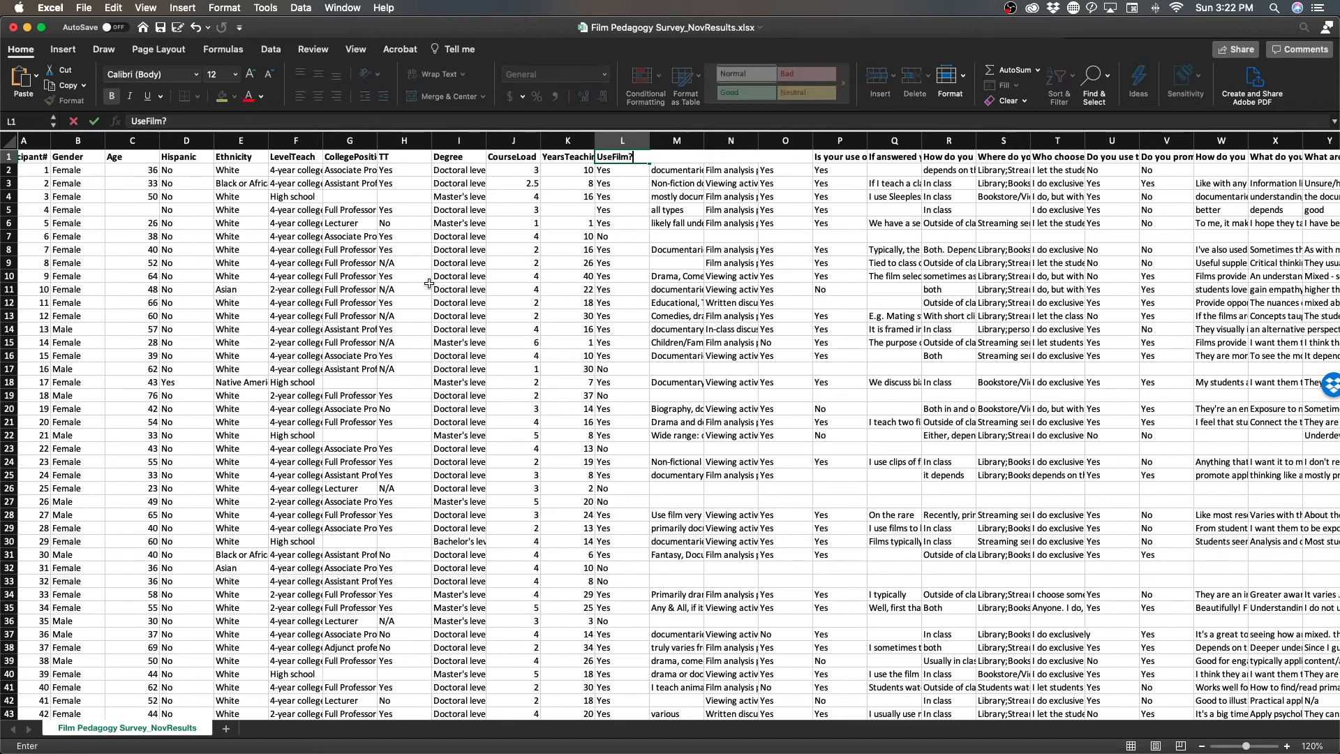
key(Tab)
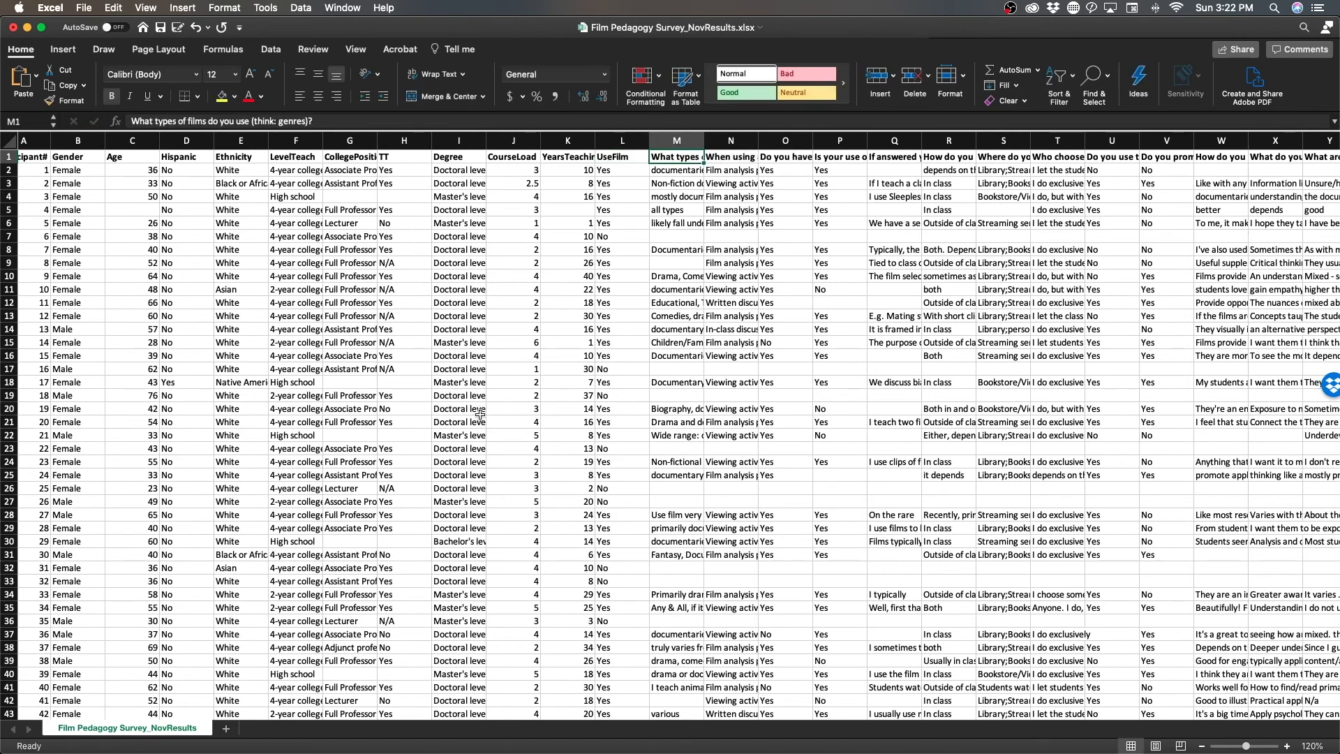
- Examine participant 18's answers to the film questions that follow the UseFilm column
click(622, 396)
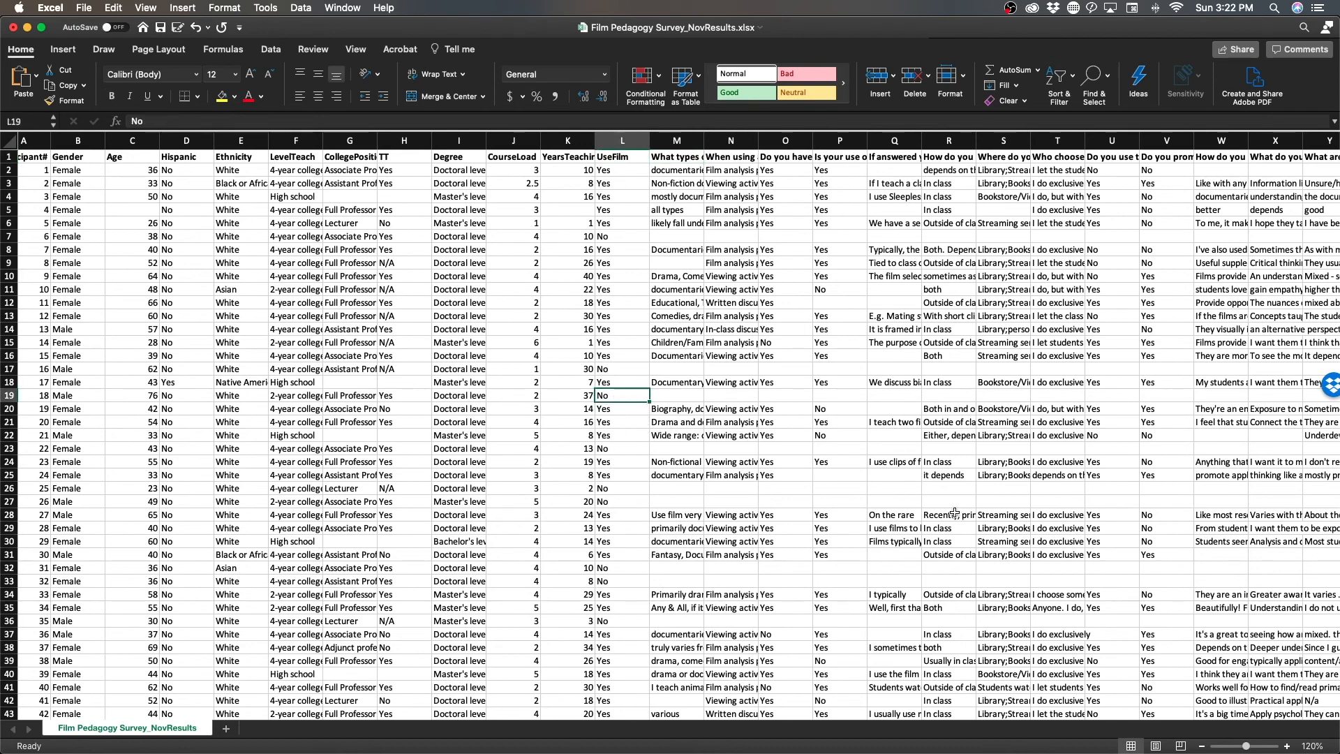
key(Right)
key(Right)
key(Right)
key(Right)
key(Right)
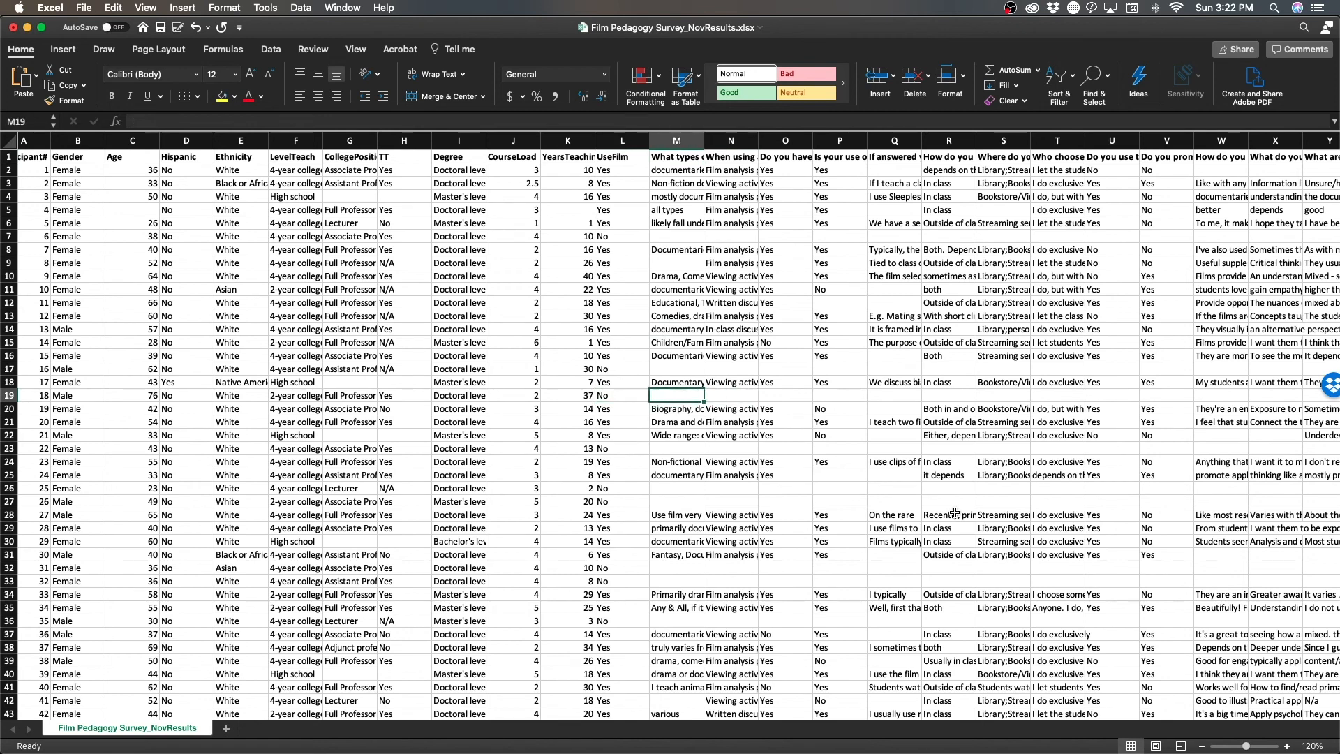
key(Right)
key(Right)
key(Right)
key(Right)
key(Right)
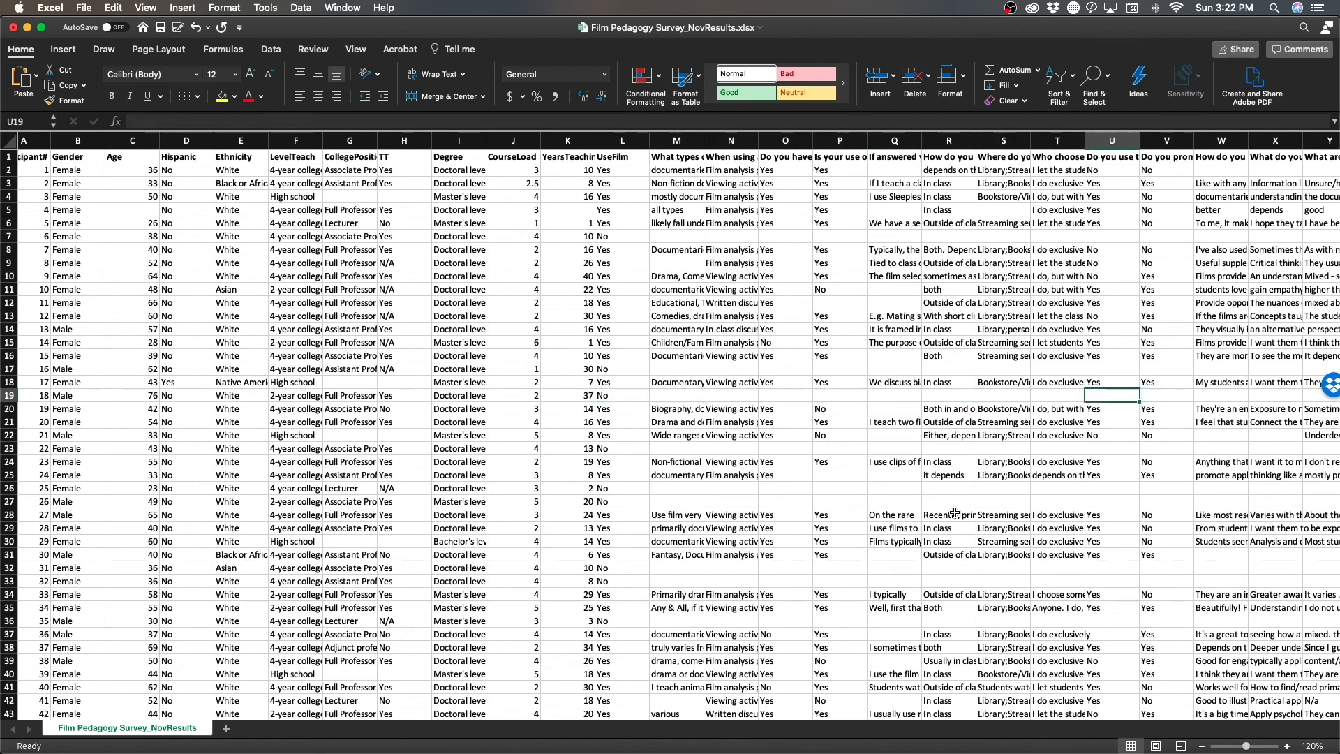
key(Left)
key(Left)
key(Left)
key(Left)
key(Left)
key(Left)
key(Left)
key(Left)
key(Left)
key(Left)
key(Left)
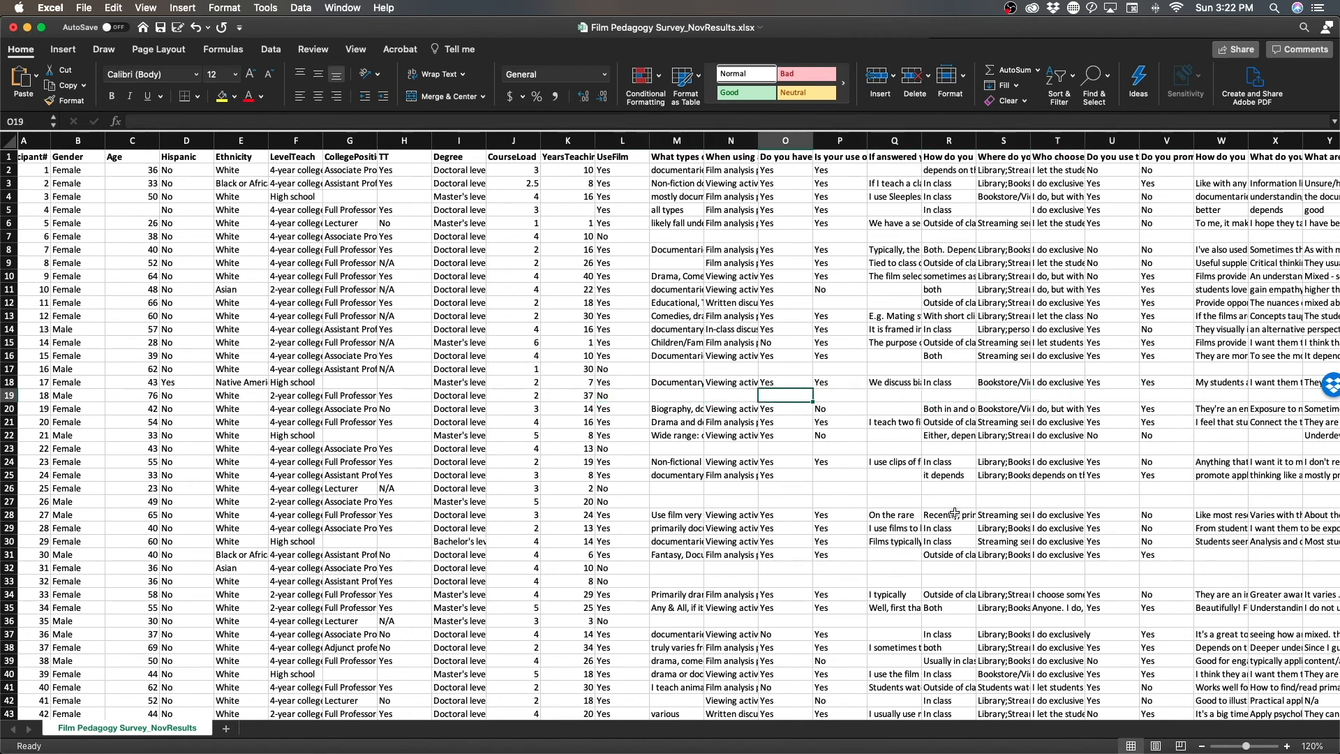
- Replace the header of the question about the types of films used with GenresUsed
key(Up)
key(Right)
key(Up)
key(Up)
key(Up)
key(Up)
key(Up)
key(Up)
key(Up)
key(Up)
key(Up)
key(Up)
key(Up)
key(Up)
key(Up)
key(Up)
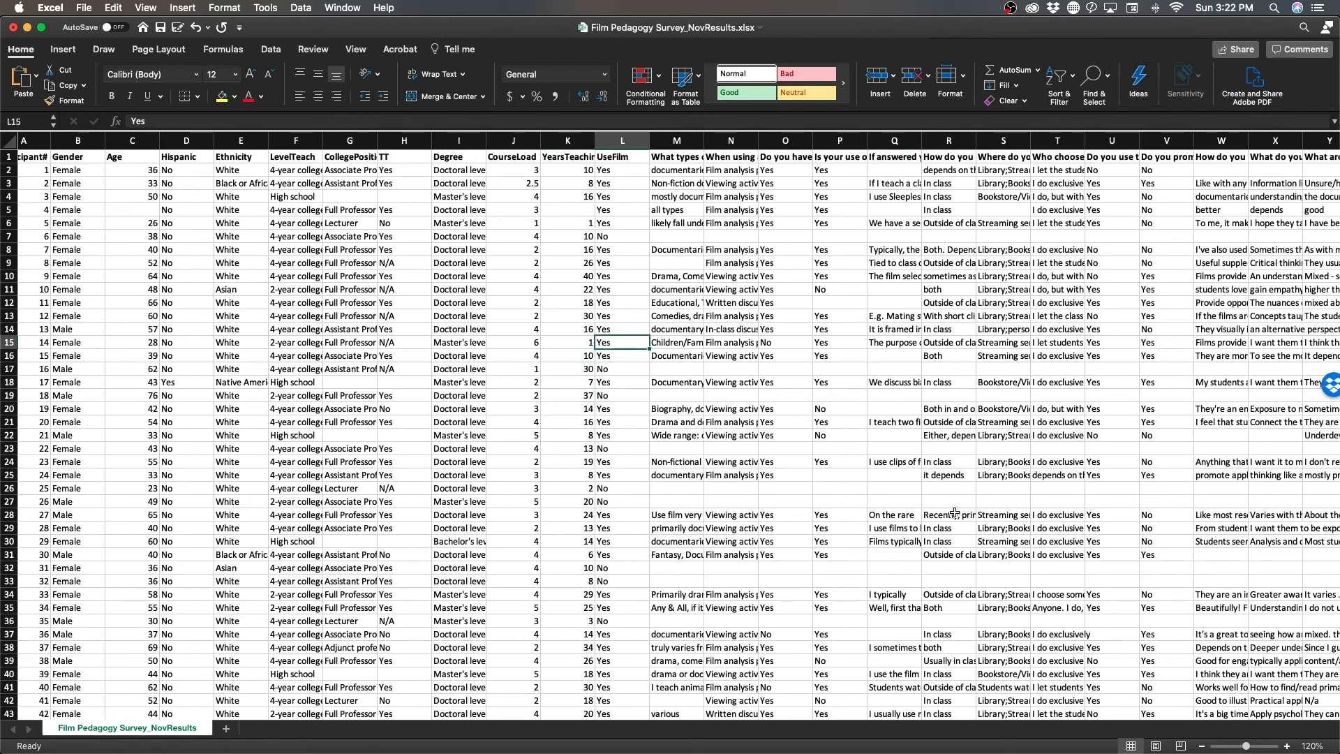
key(Up)
key(Up)
key(Up)
key(Right)
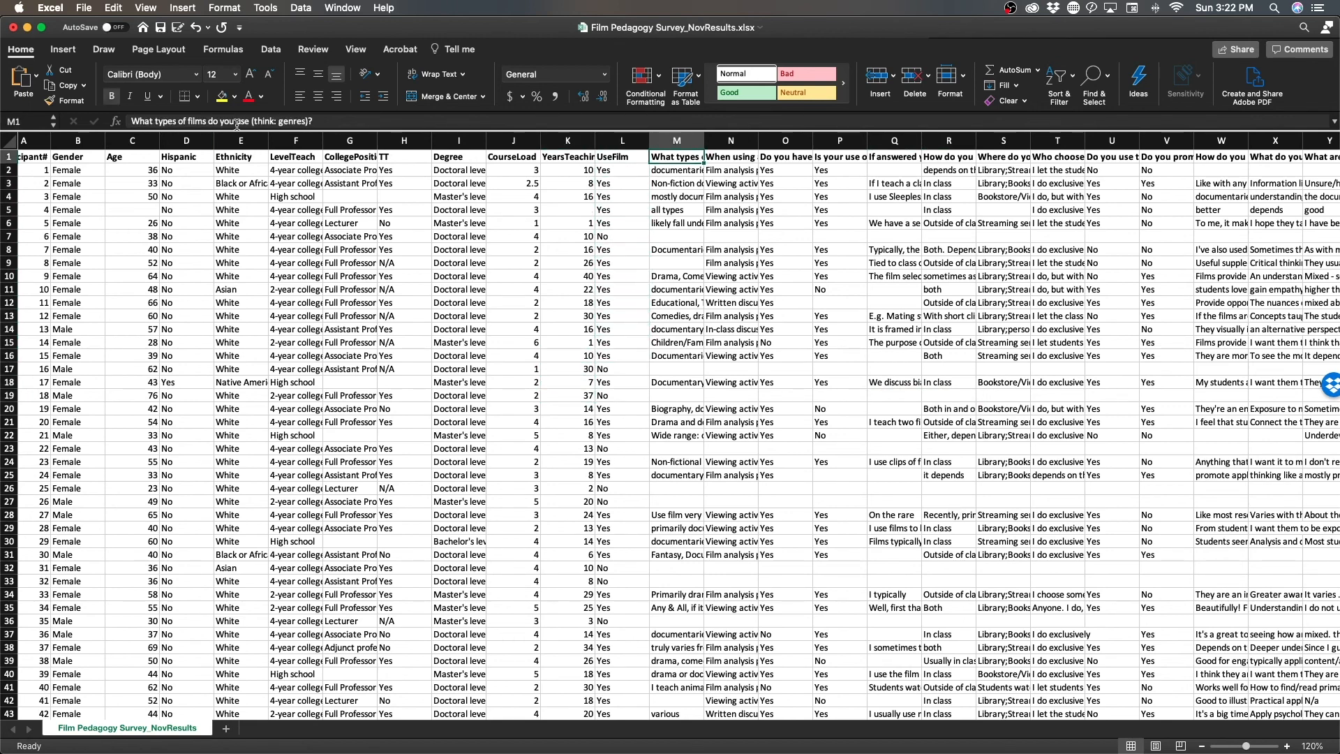
click(271, 122)
triple_click(271, 121)
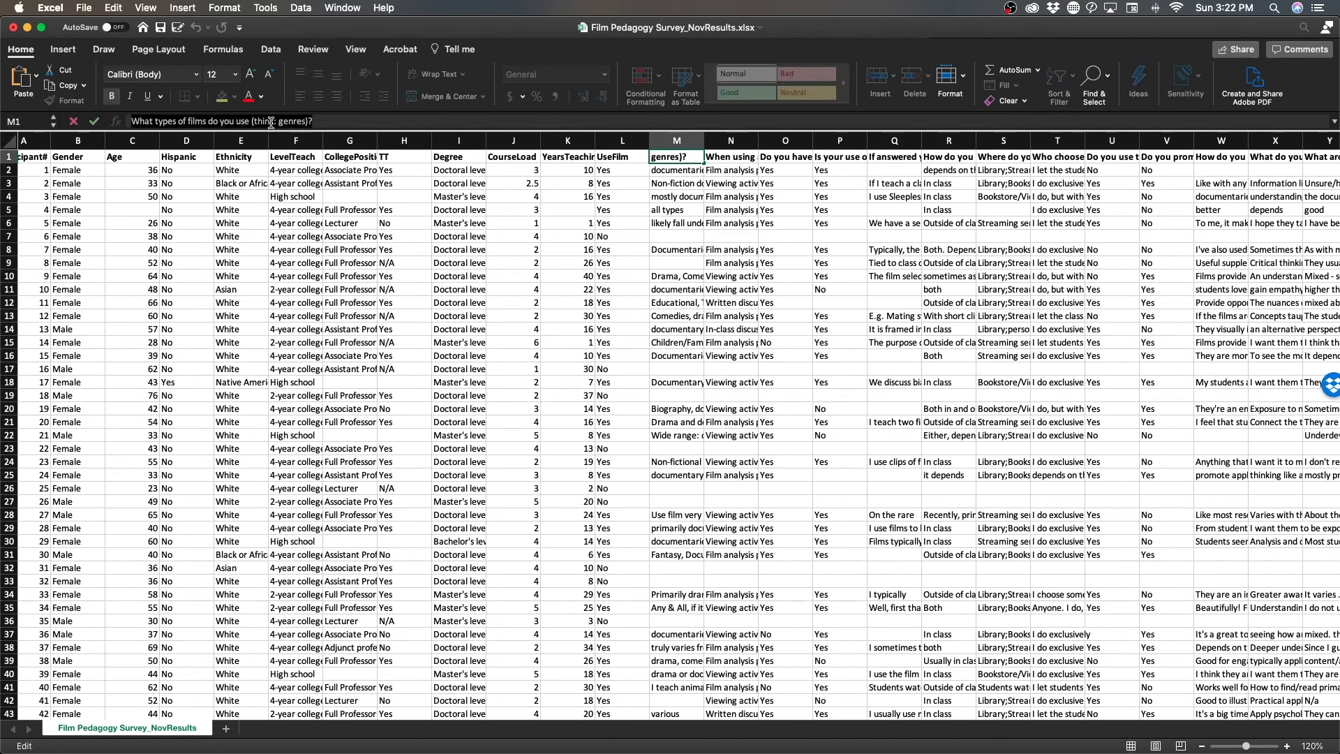
text(Ger)
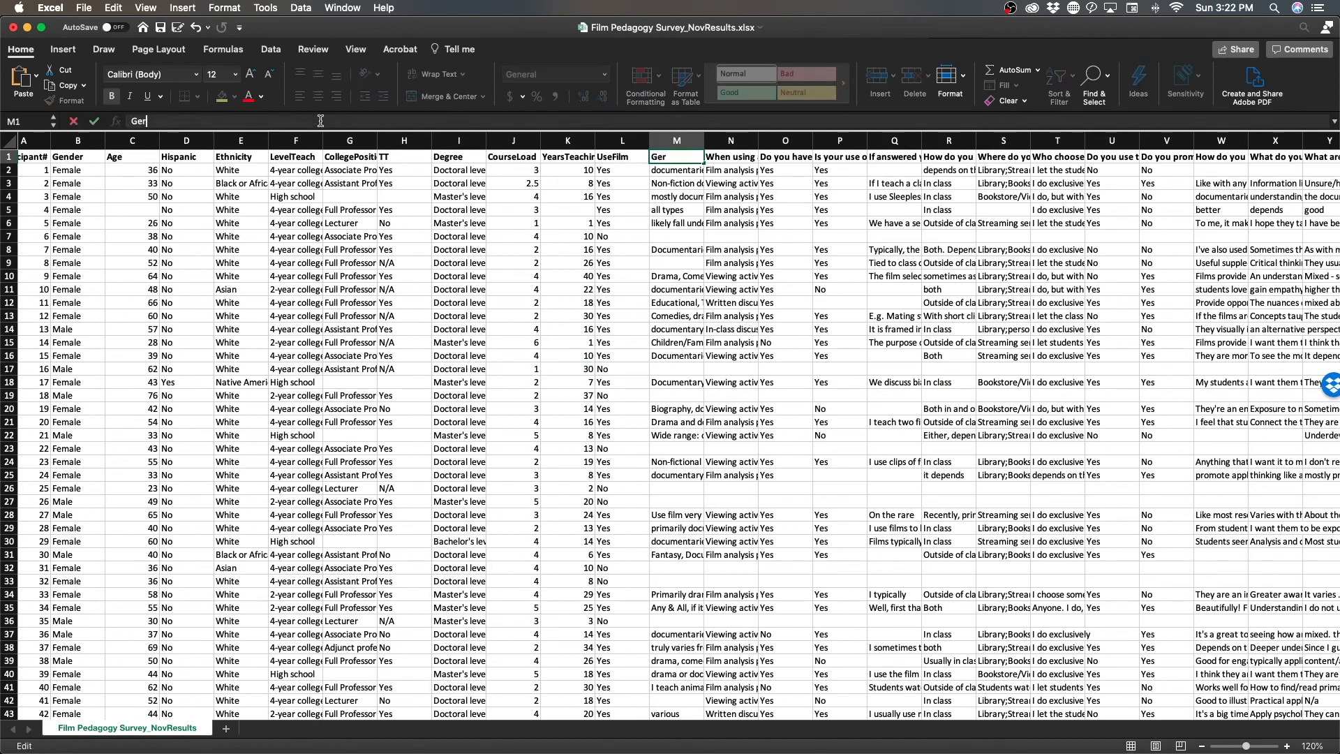
text(nresUsed)
key(Tab)
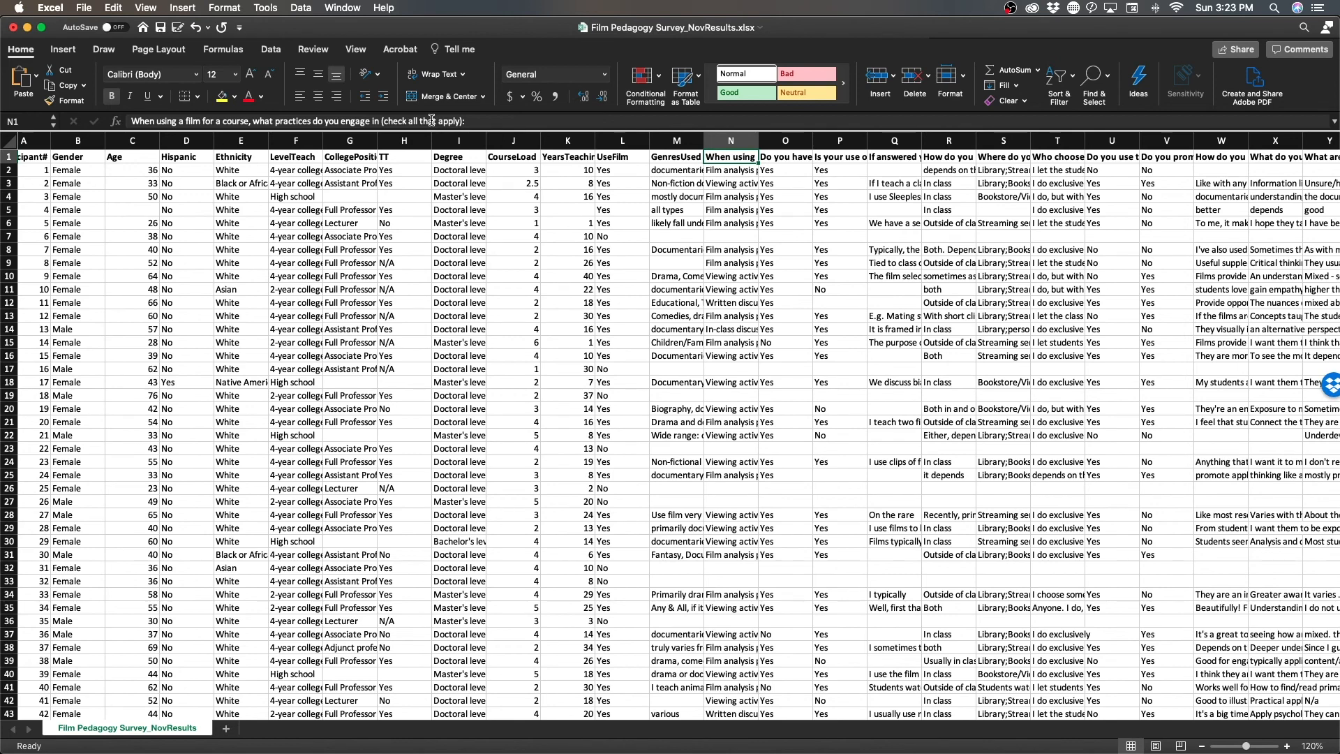
- Replace the header of the question about practices engaged in when using a film with FilmPractices
triple_click(431, 120)
text(P)
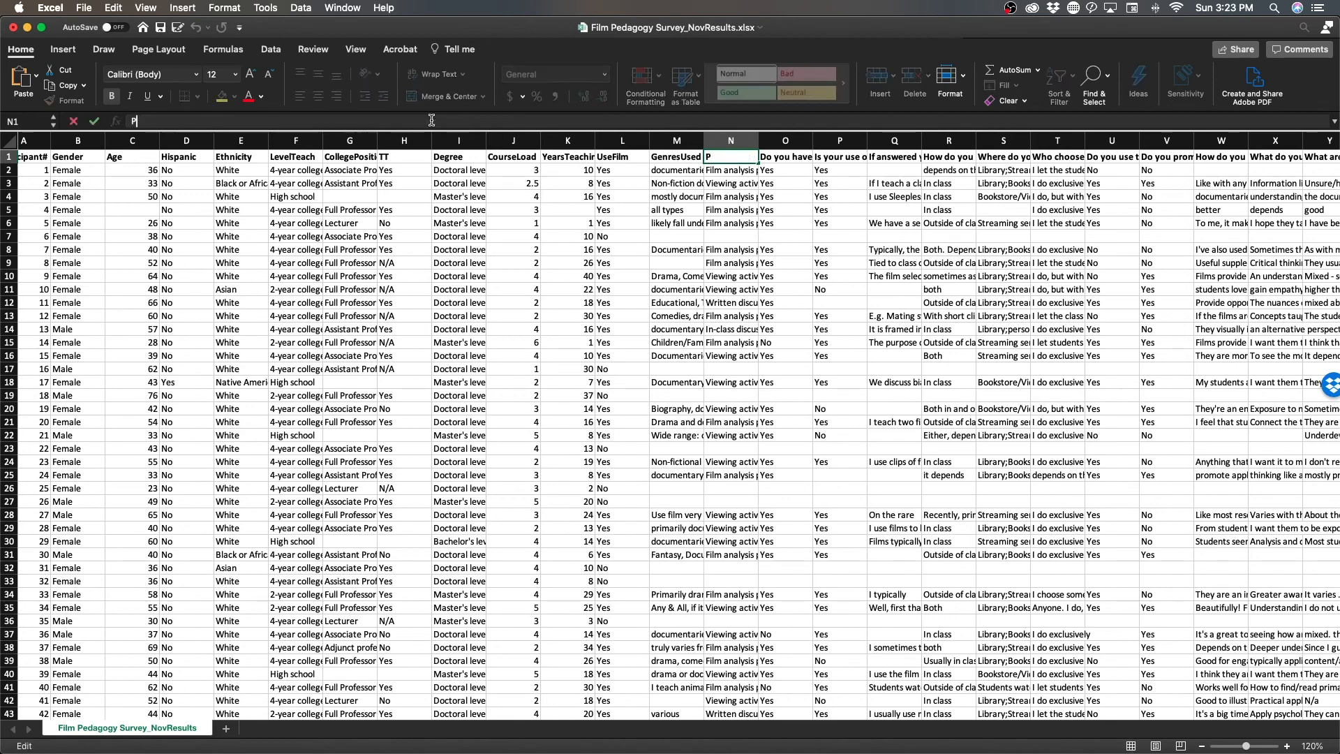
text(ractices)
key(Tab)
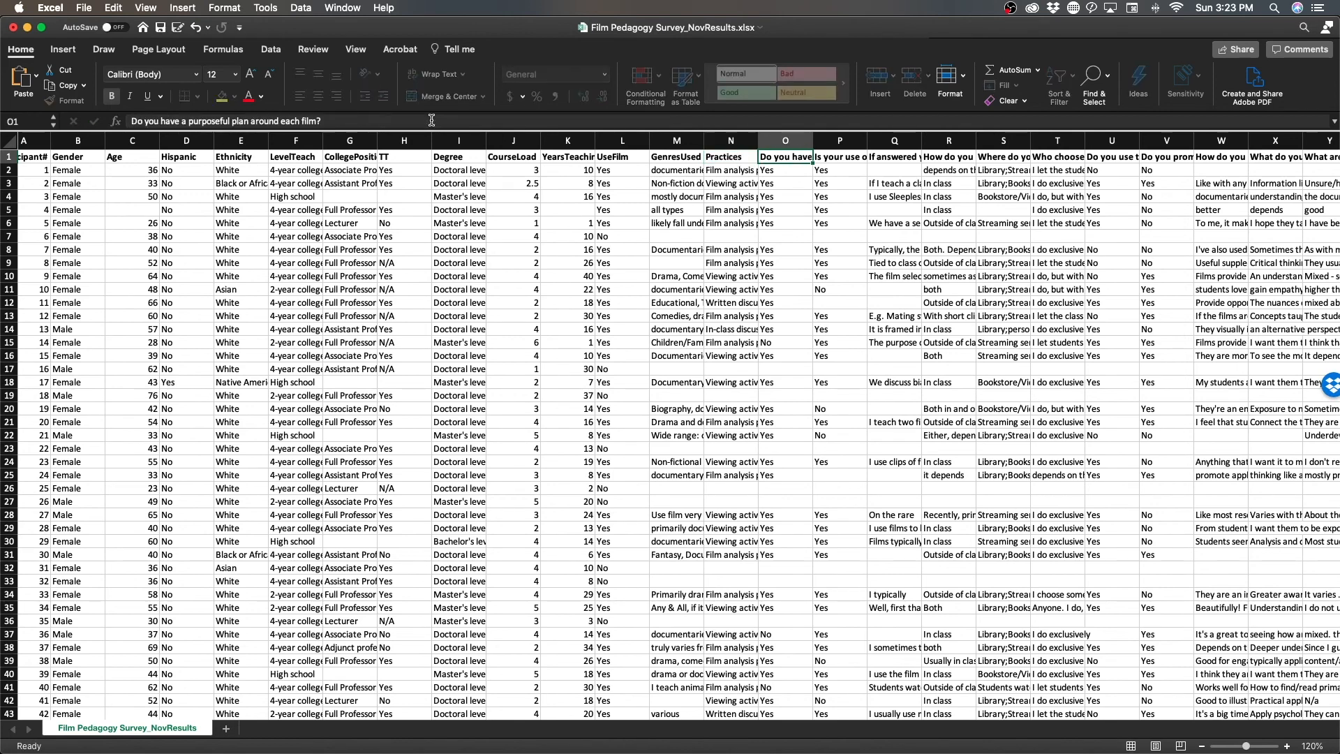
key(shift+Tab)
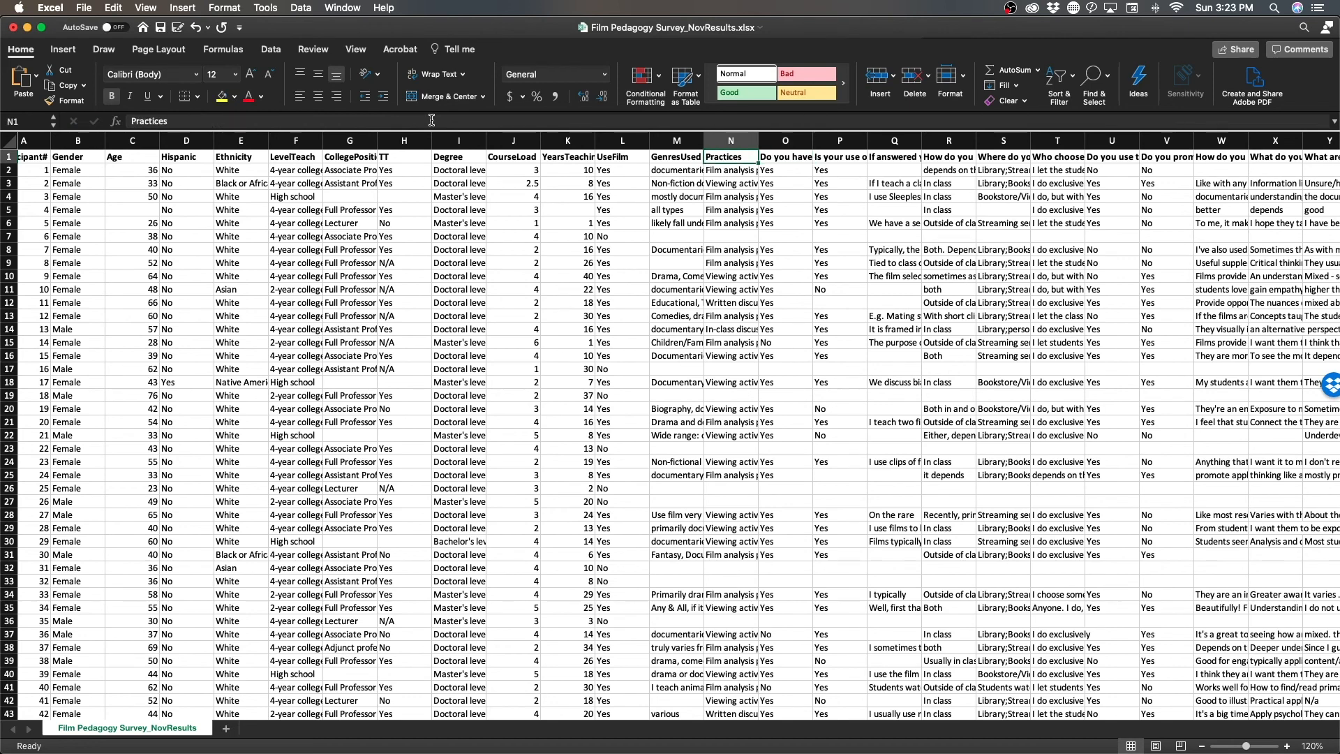
text(FilmPractices)
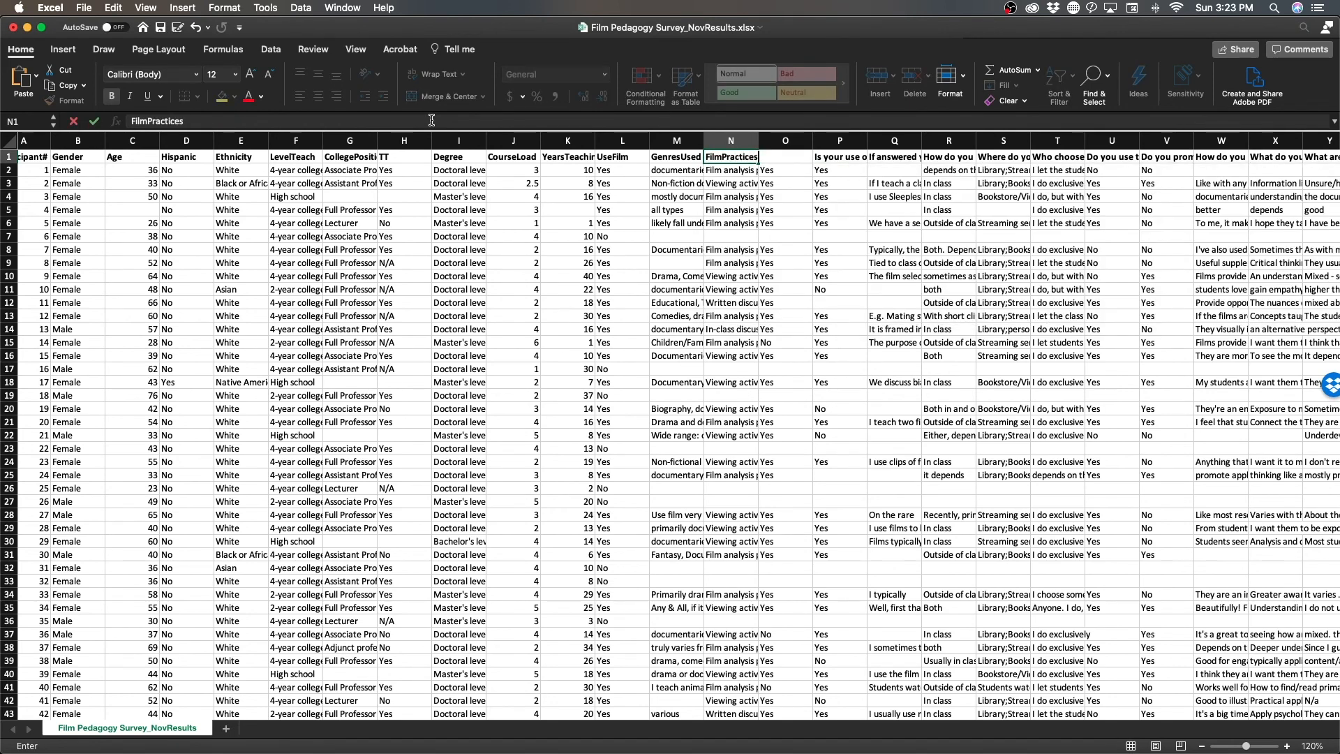
key(Tab)
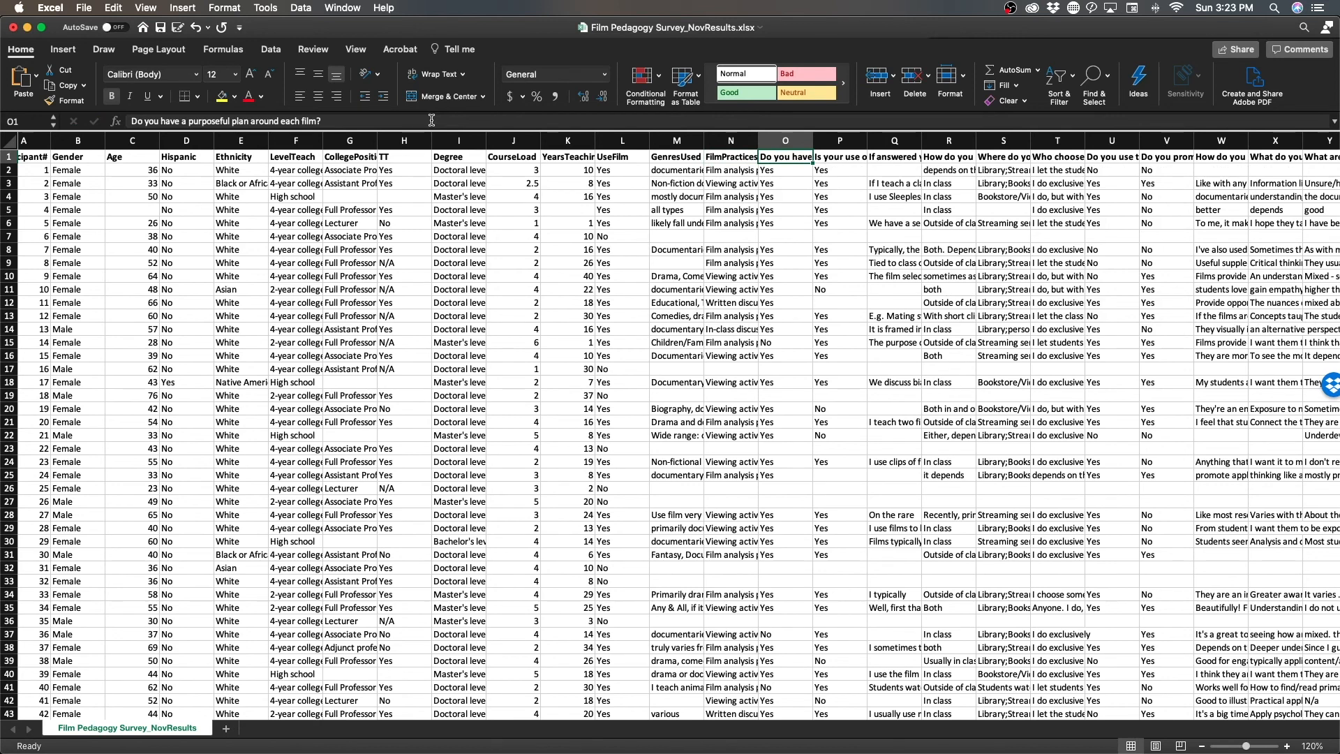
- Replace the purposeful plan question's header with Plan and the wider teaching context question's header with FilmWiderContext
text(P)
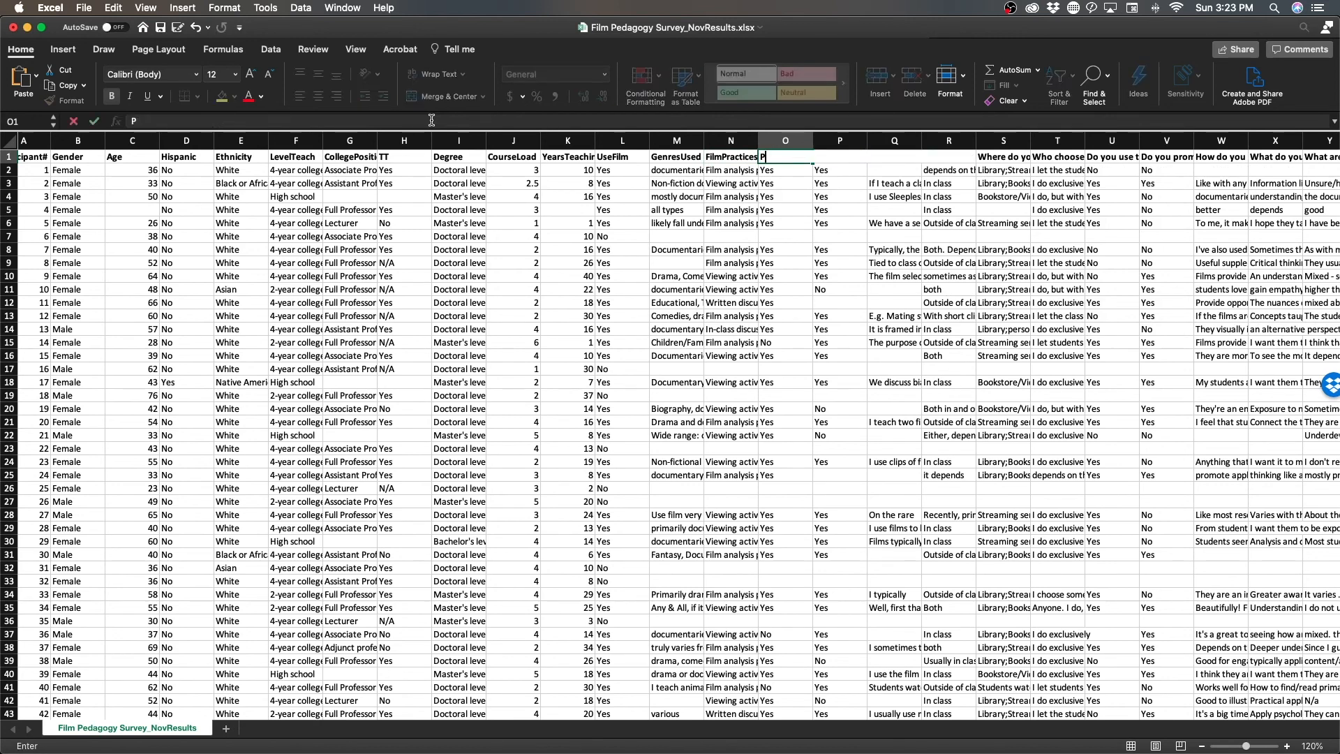
text(lan)
key(Tab)
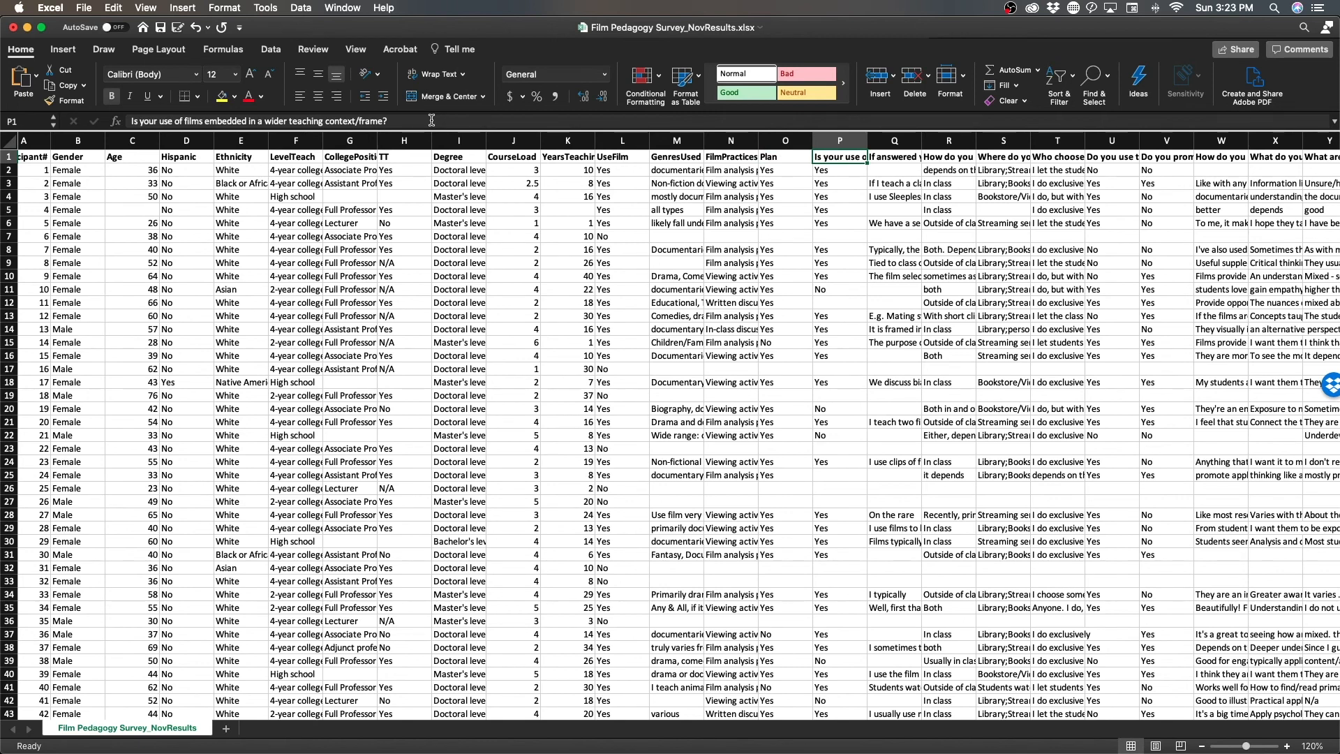
text(FilmWider)
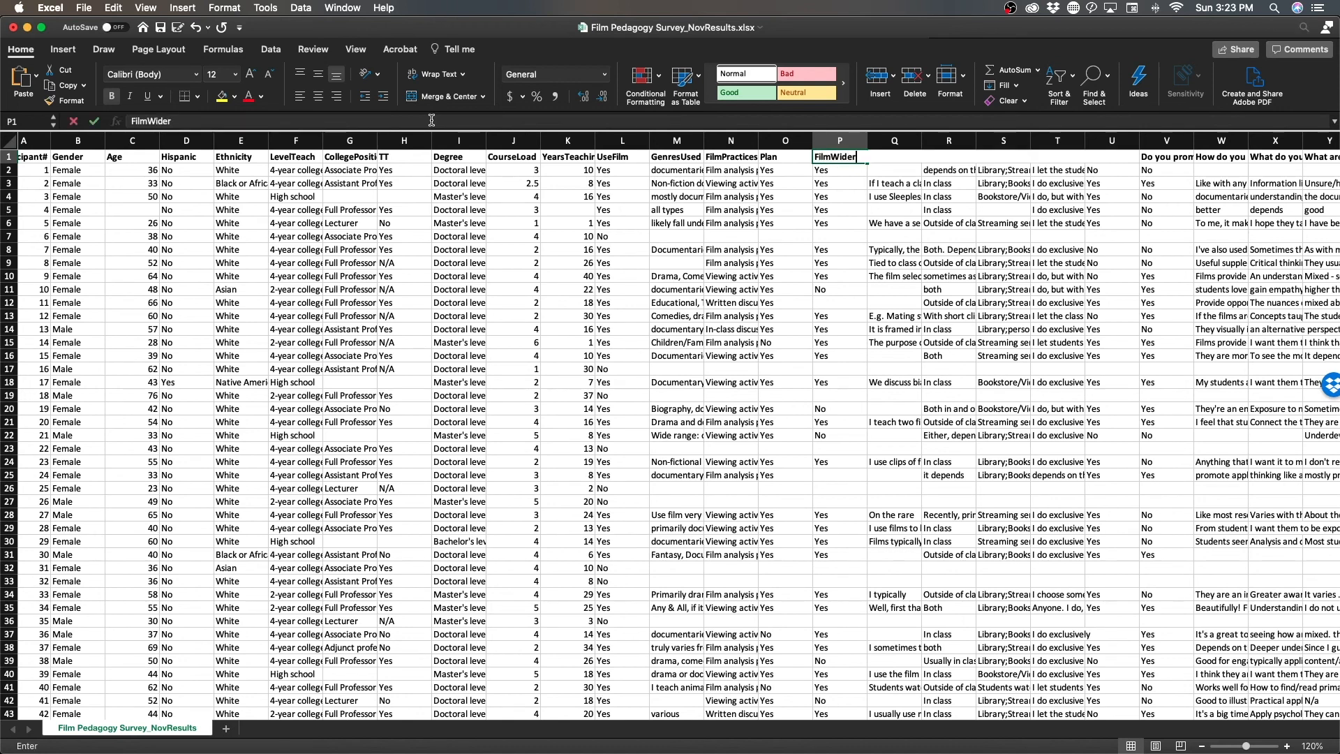
text(Context)
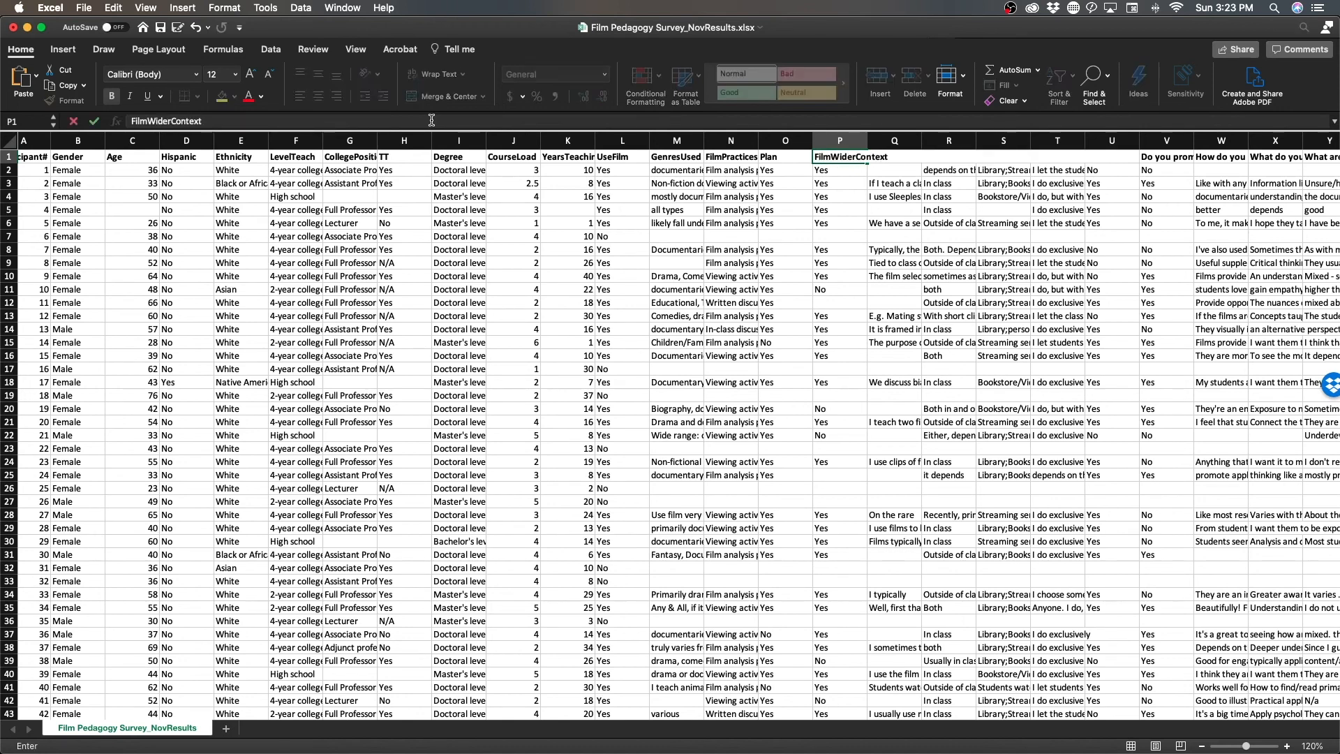
key(Tab)
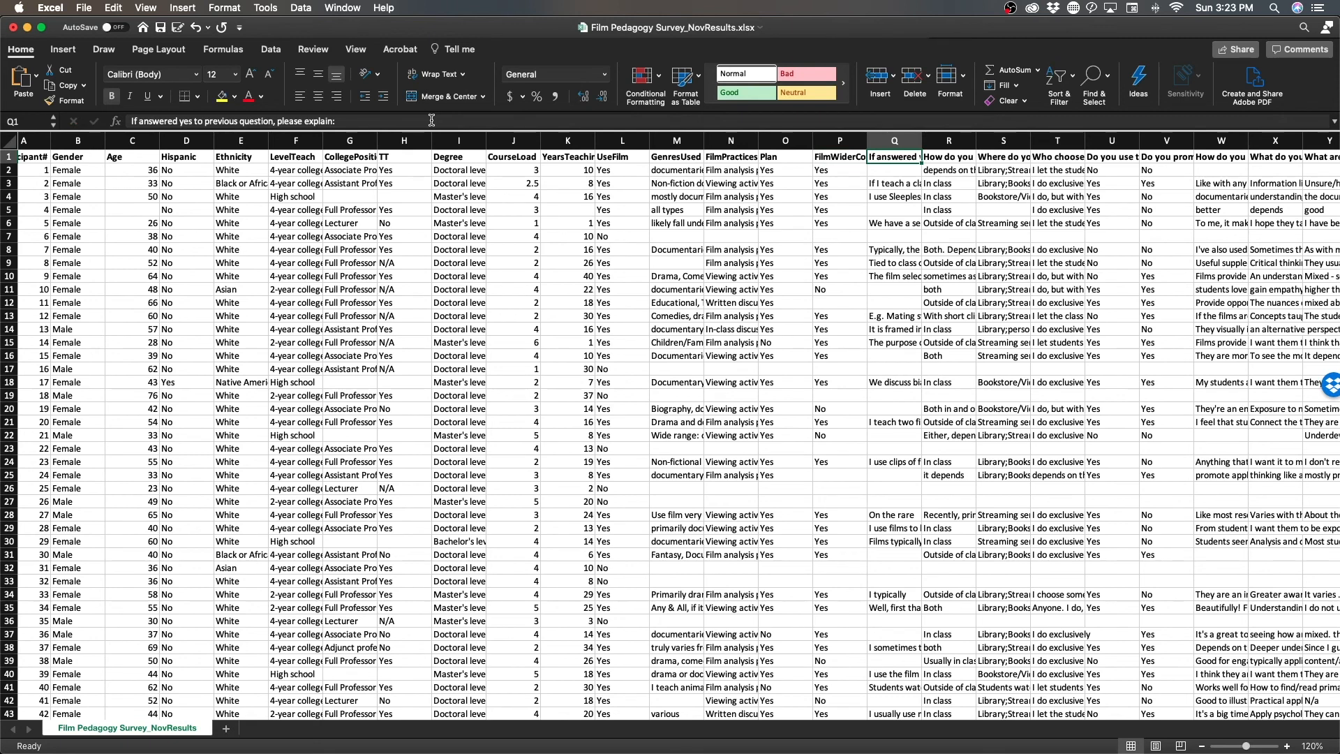
- Replace the "If answered yes to previous question" header with FilmWiderContext_Explain and check participant 1's answers to both wider-context questions
text(FilmWider)
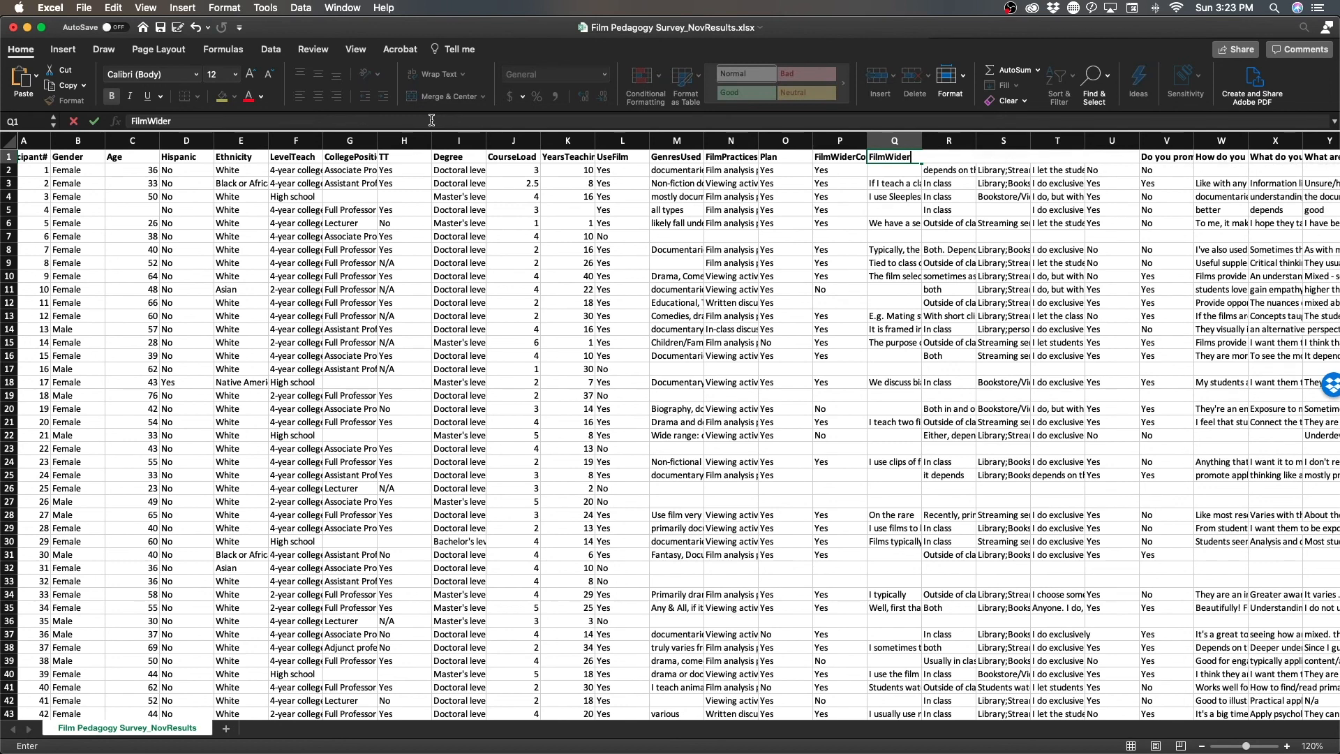
text(Context_Explain)
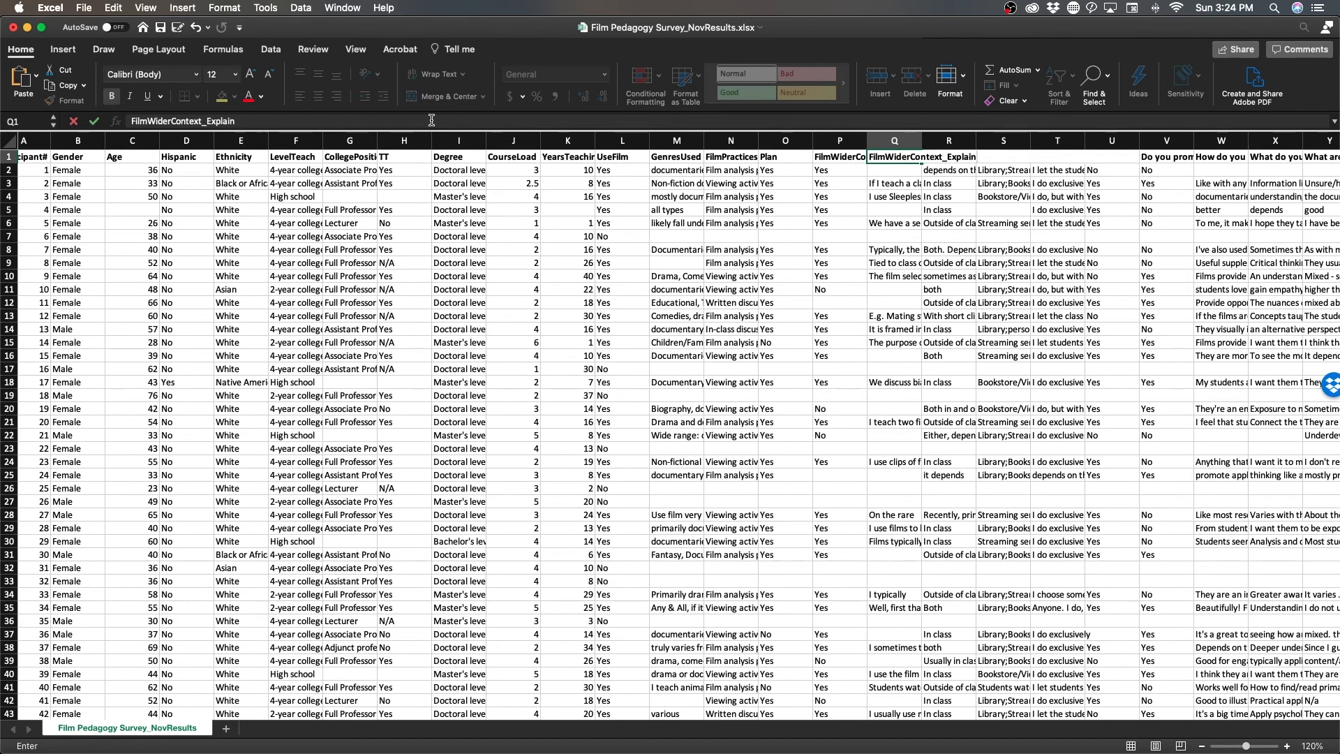
key(Tab)
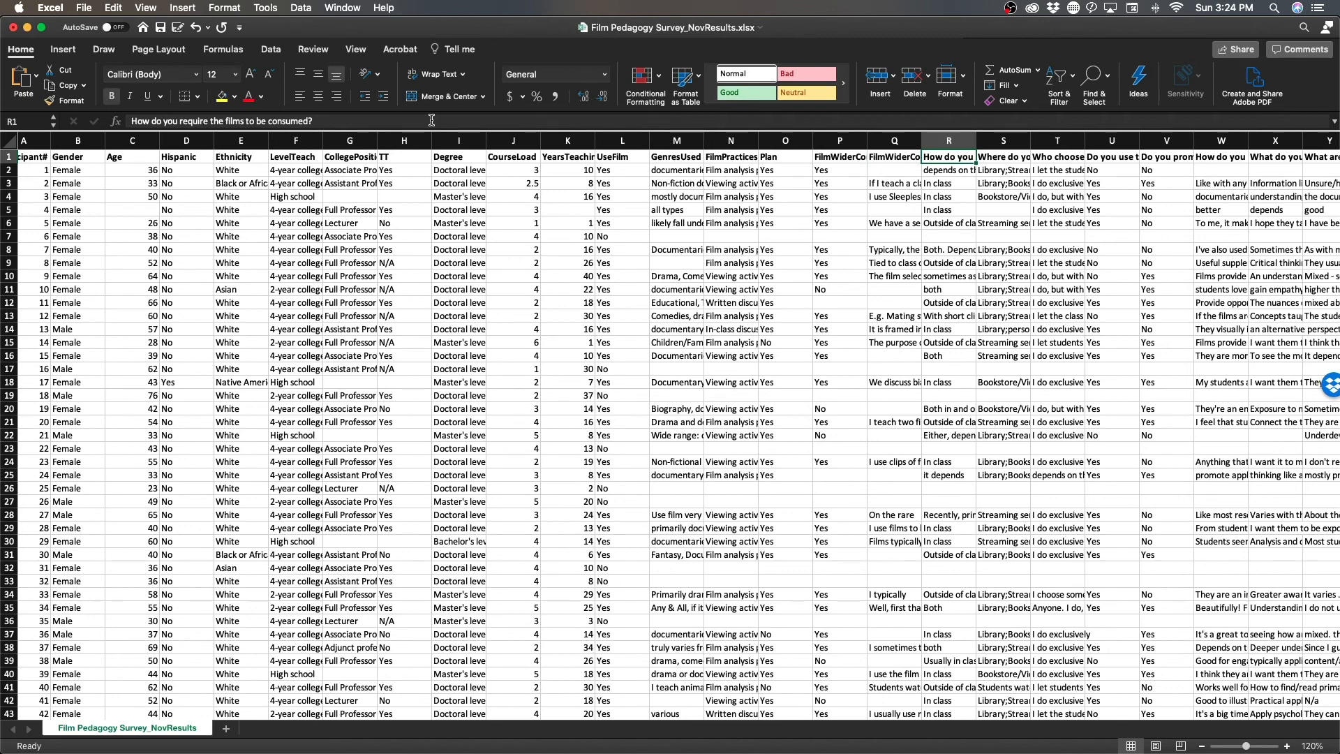
click(849, 174)
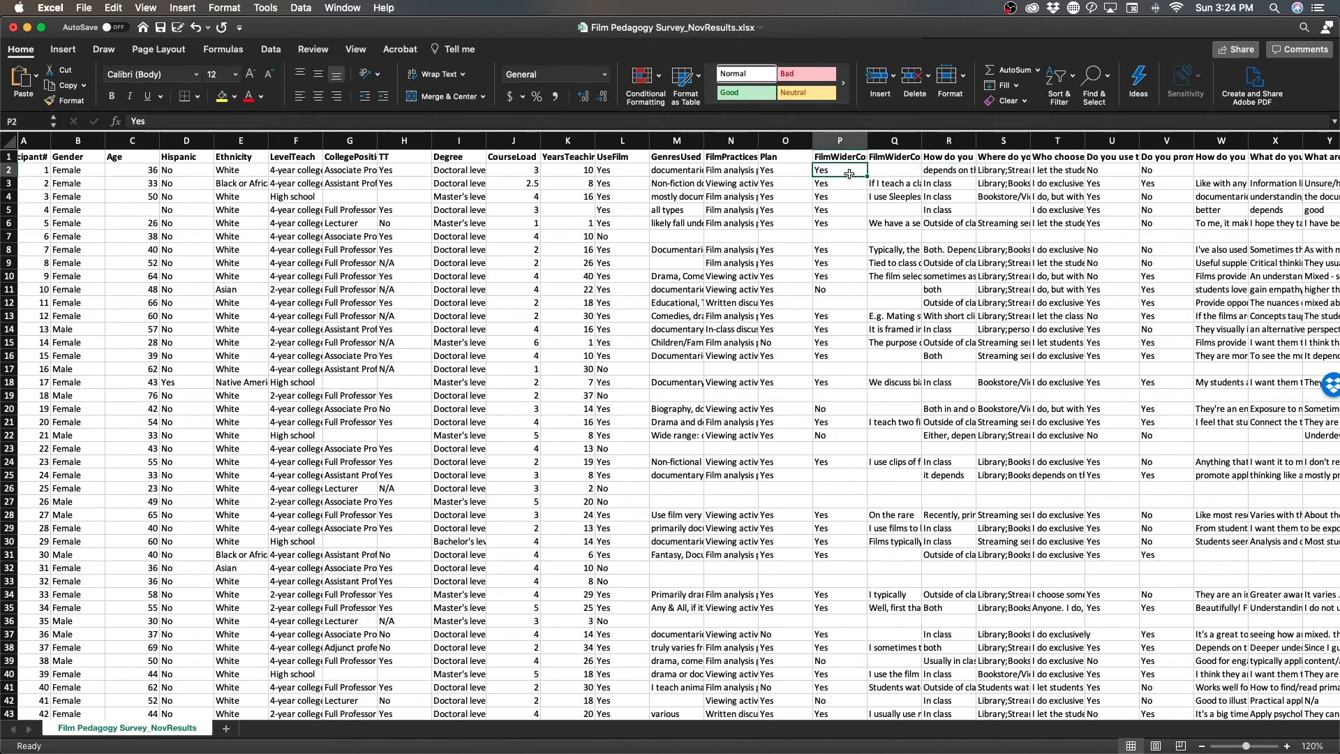
key(Right)
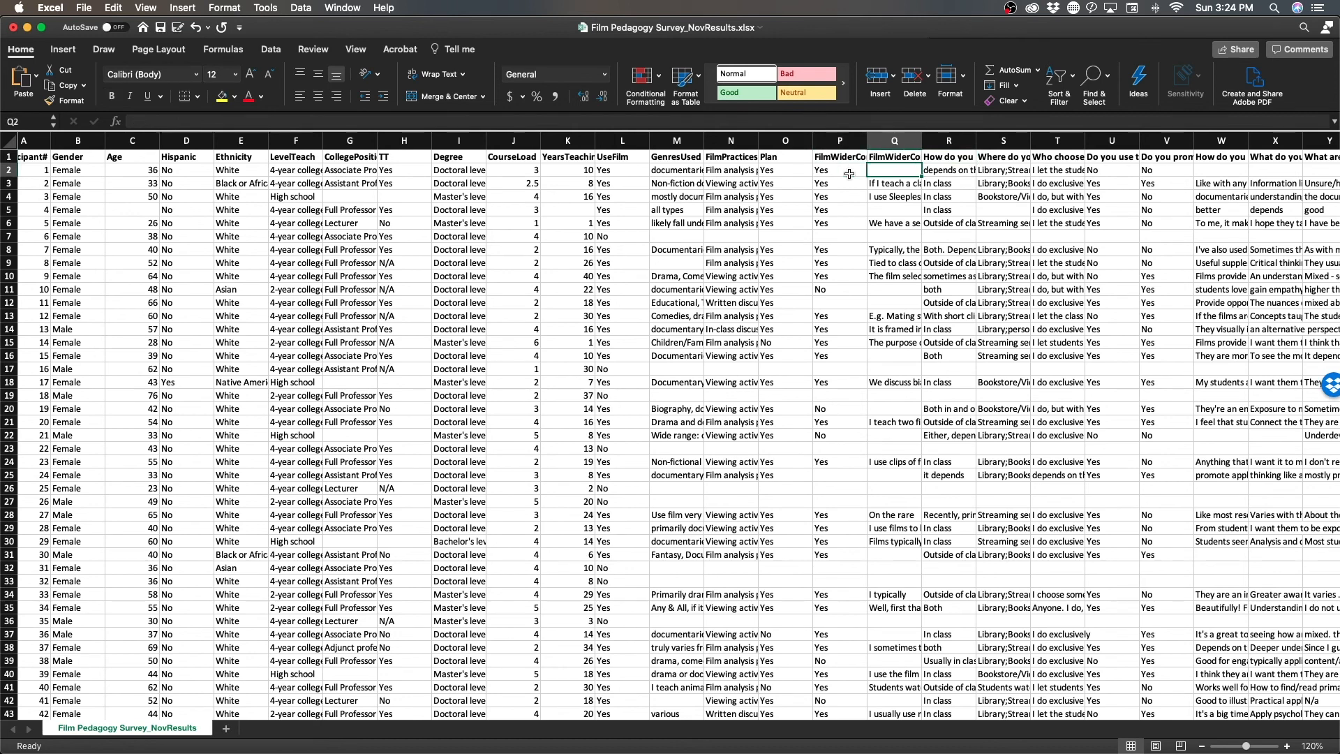
- Replace the header of the required film consumption question with FilmConsume and the film access question's header with FilmAccess
key(Right)
key(Up)
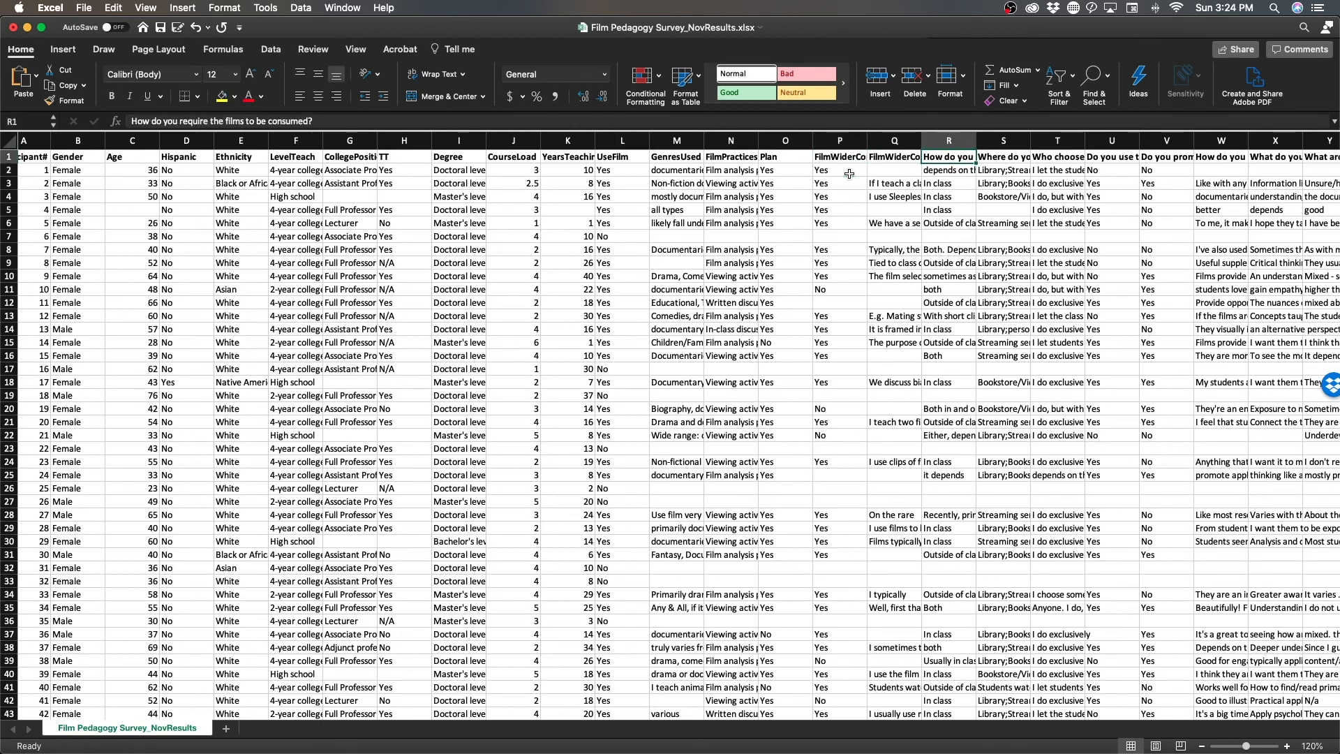
click(319, 122)
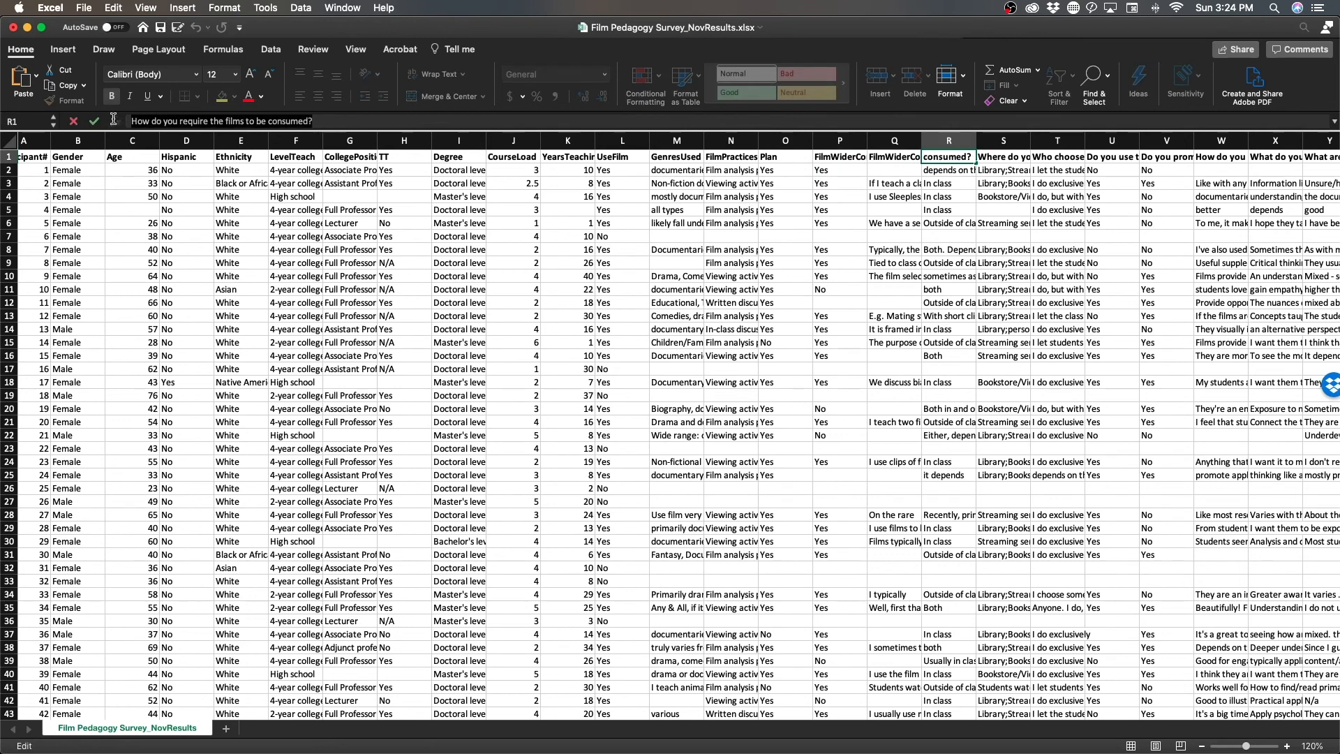
text(FilmConsume)
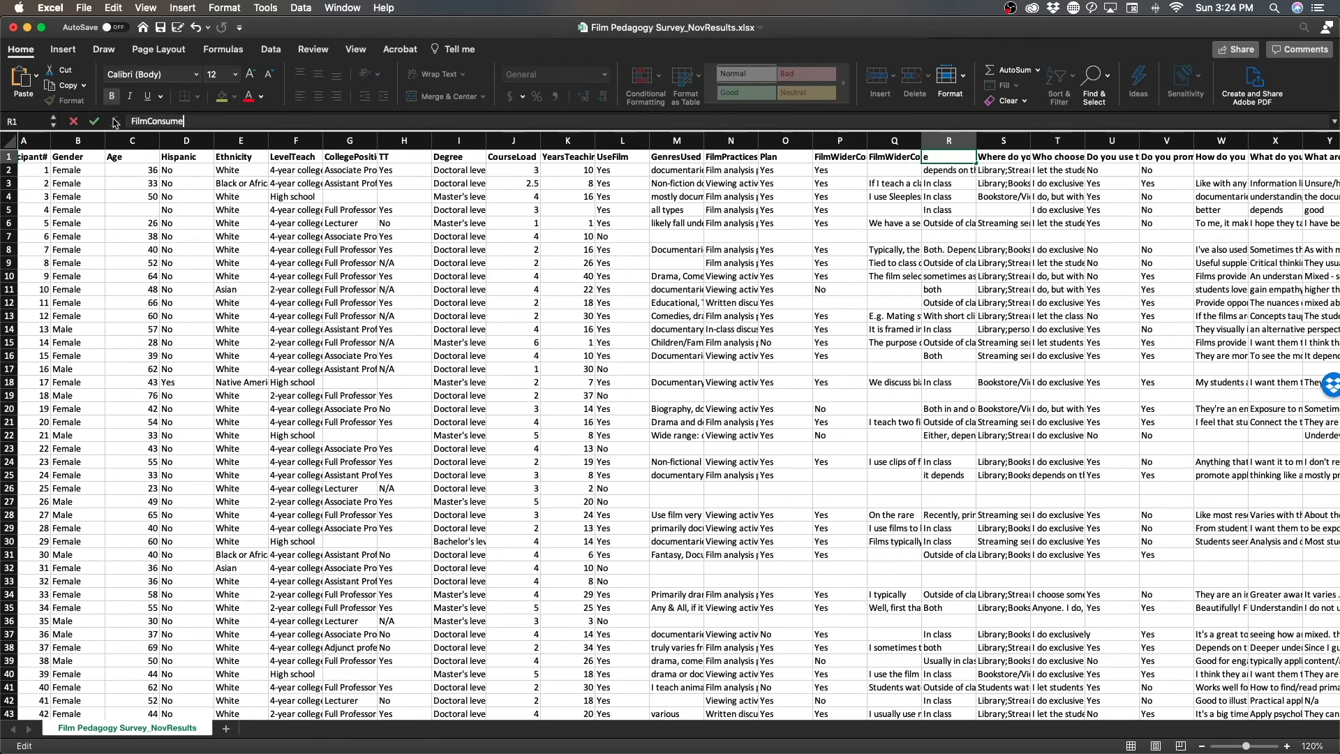
key(Tab)
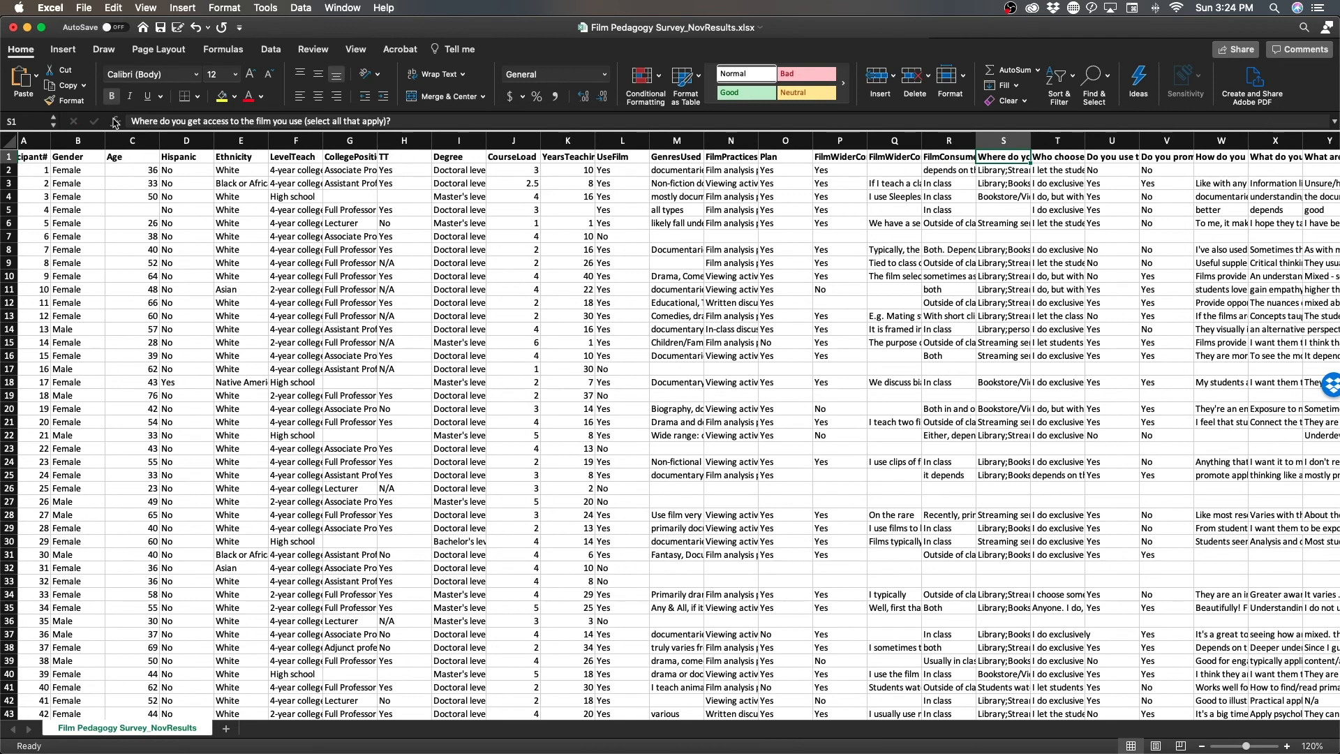
text(FilmAccess)
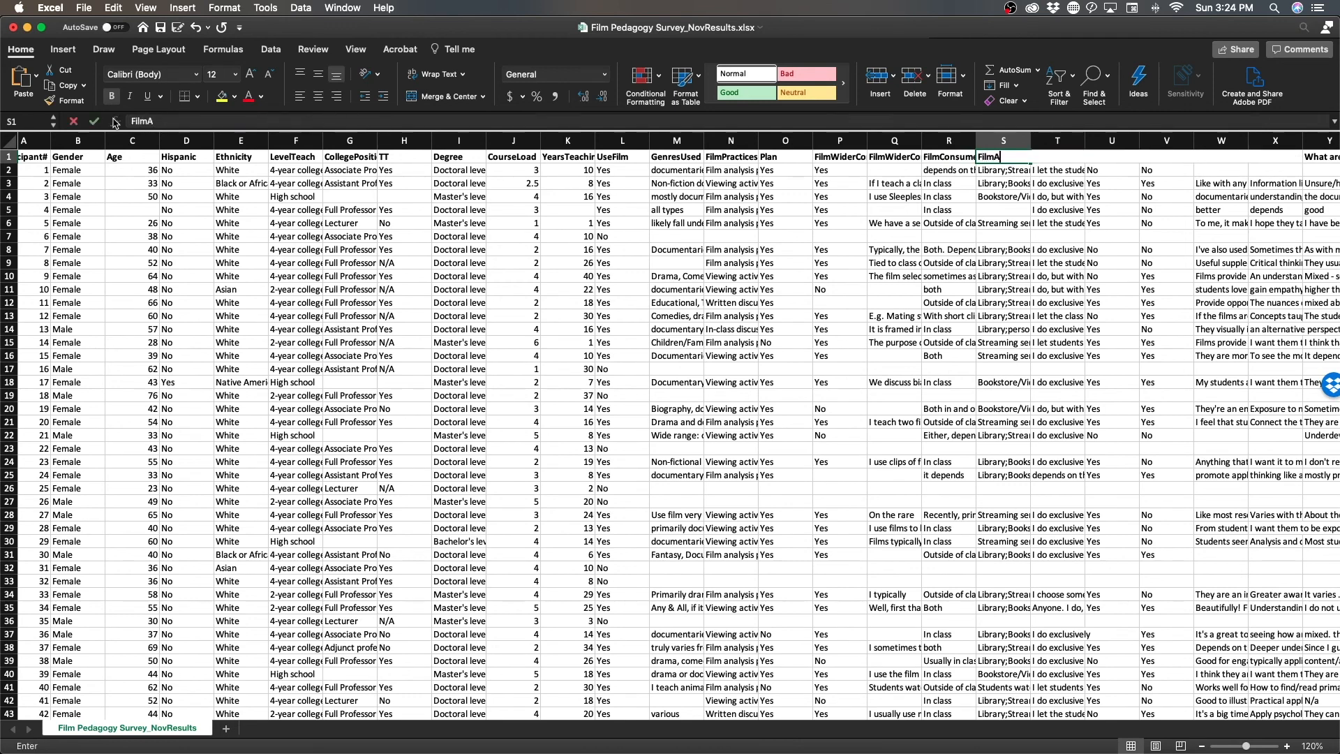
key(Tab)
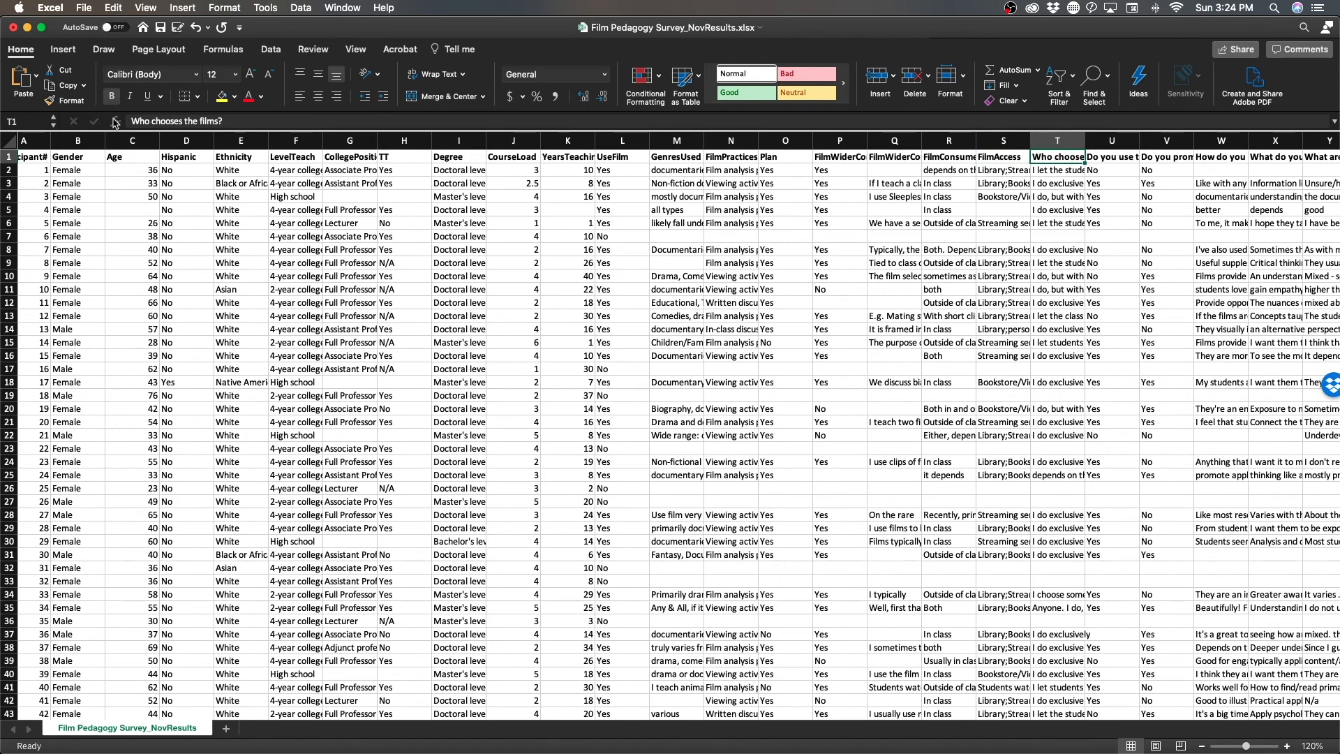
- Replace the "Who chooses the films?" header with ChooseFilm and the header about reusing the same films each term with SameFilms
triple_click(240, 124)
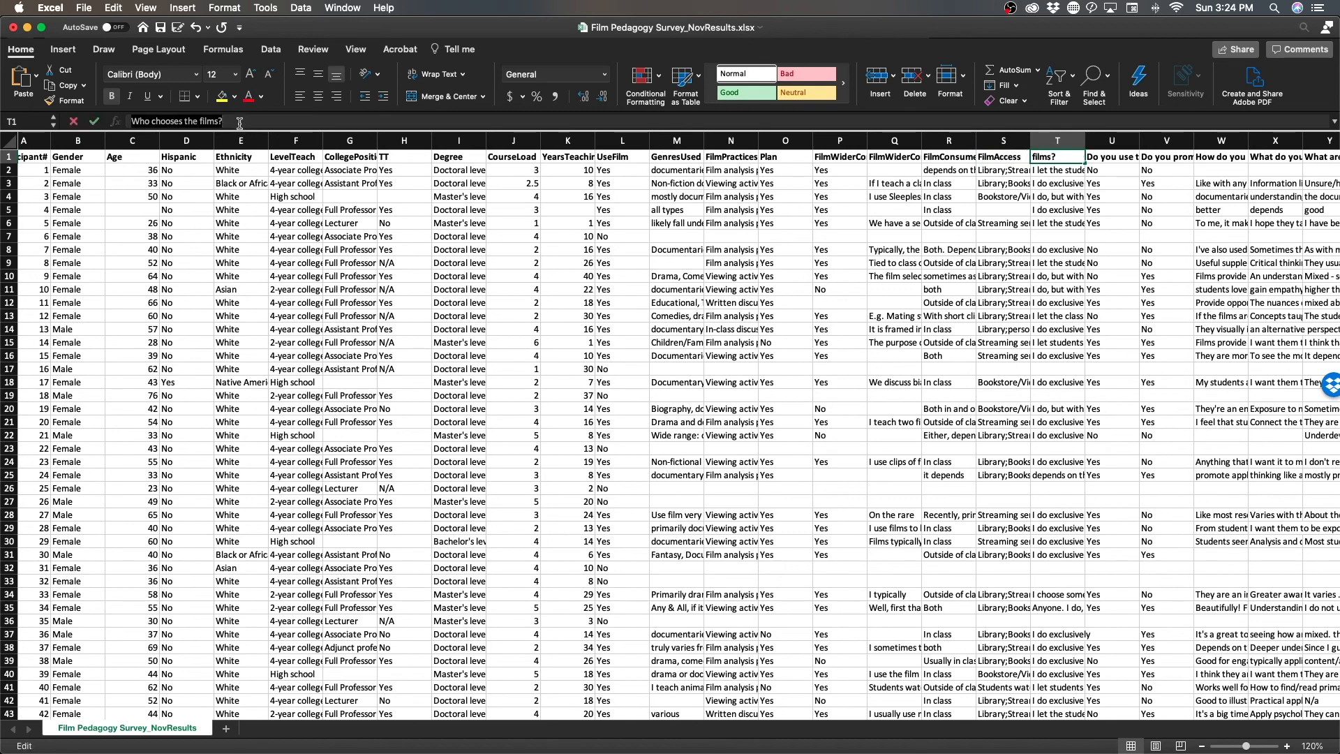
text(ChooseFilm)
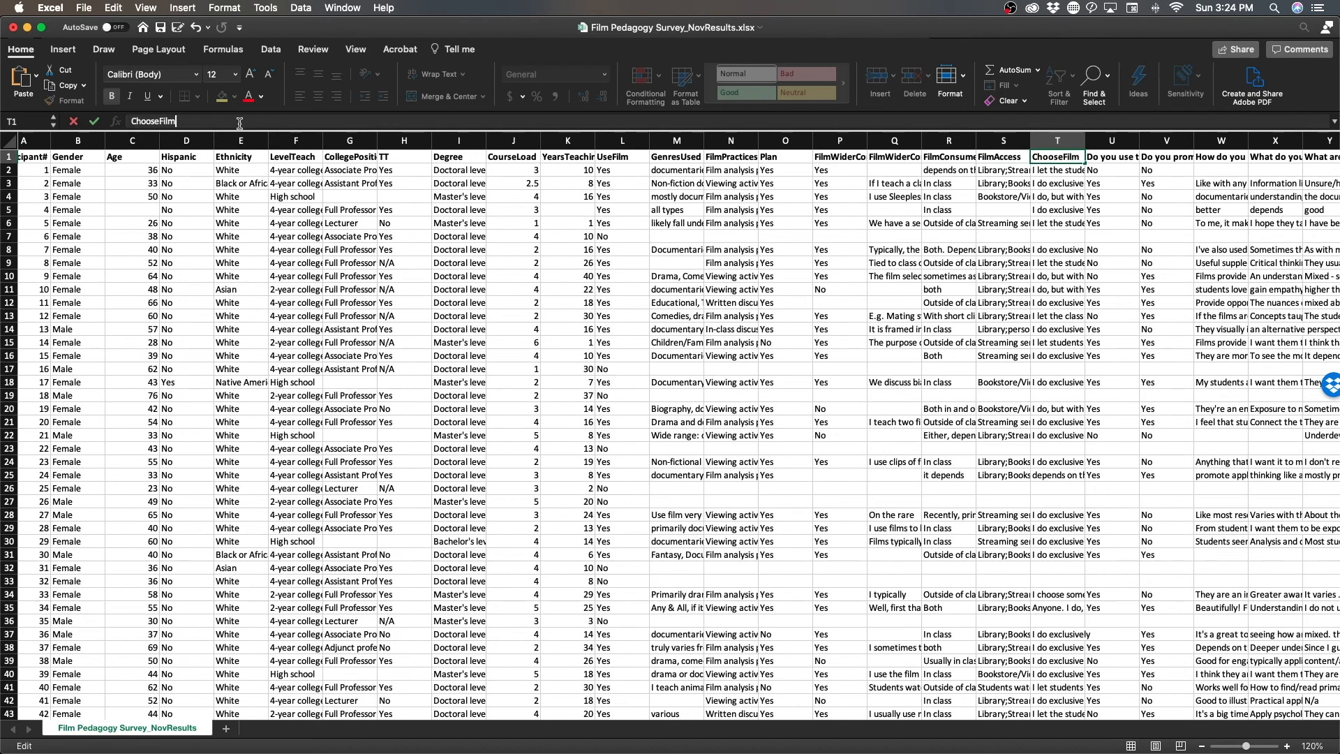
key(Tab)
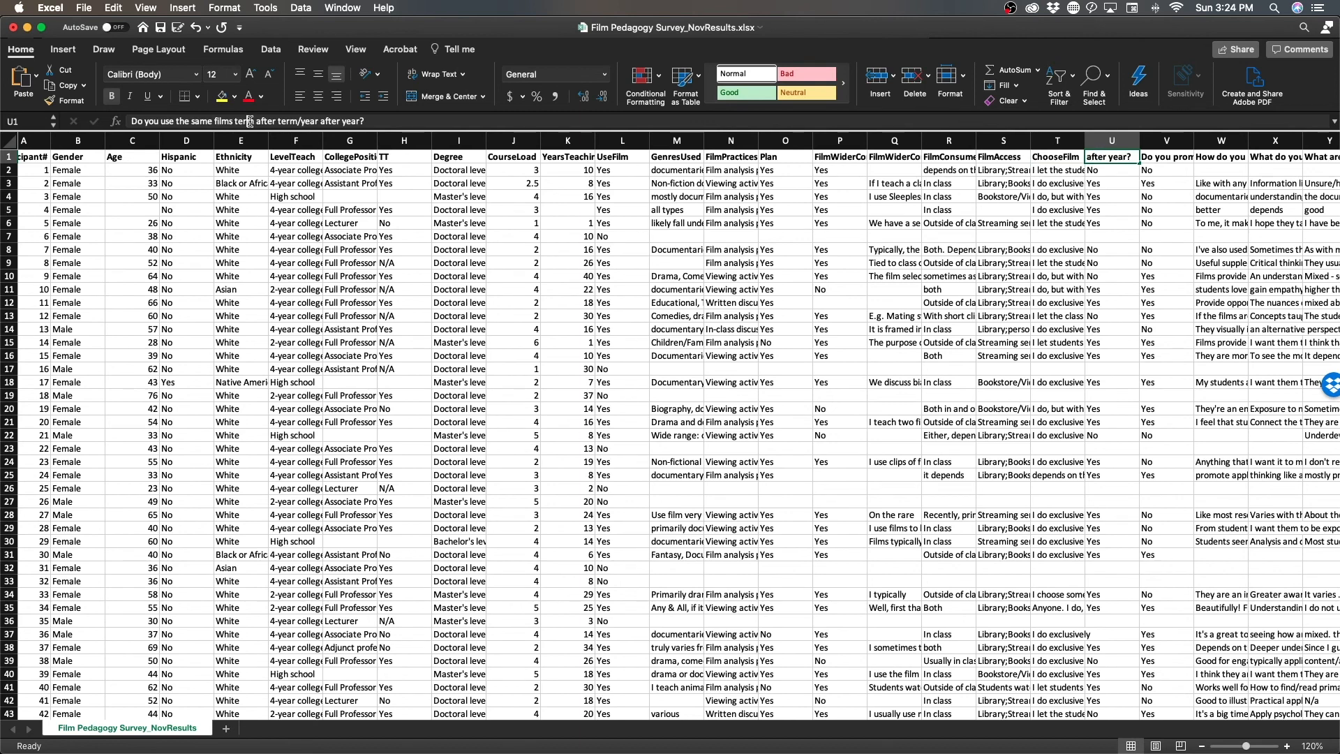
triple_click(249, 122)
text(Sam)
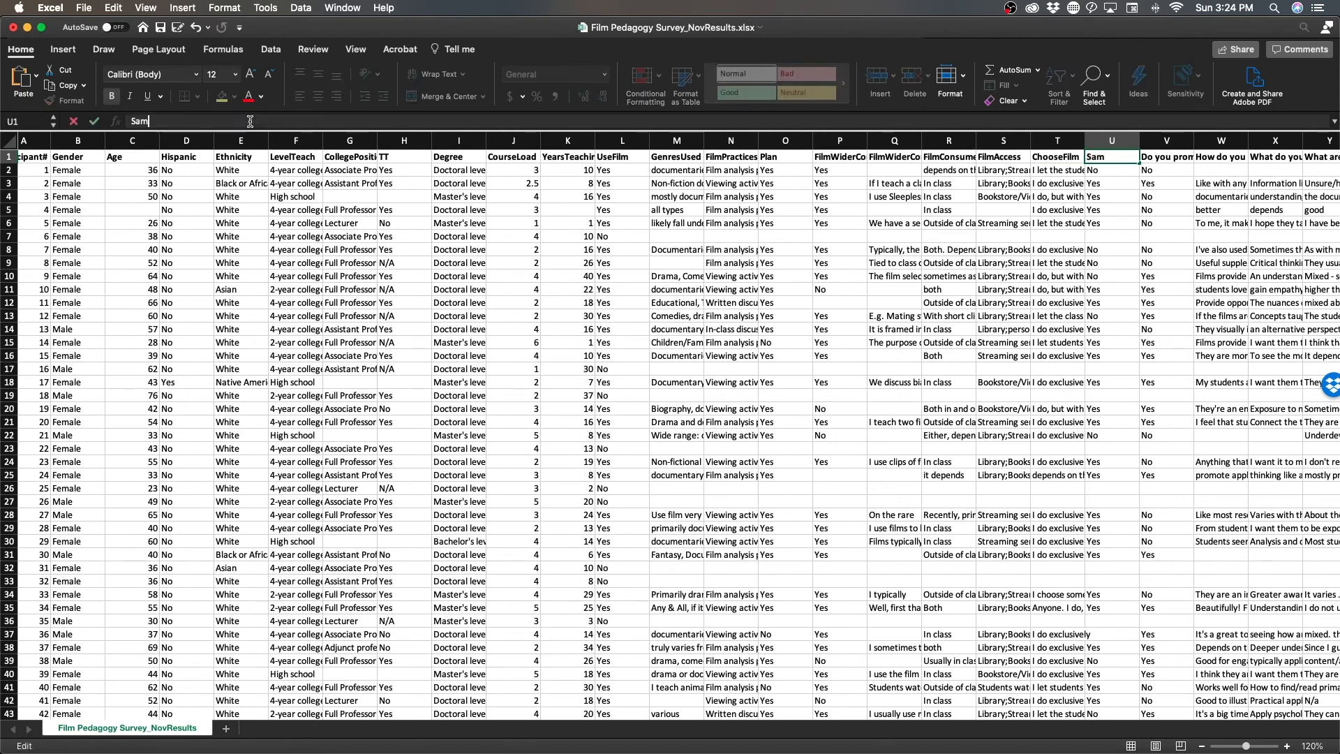
text(eFilms)
key(Tab)
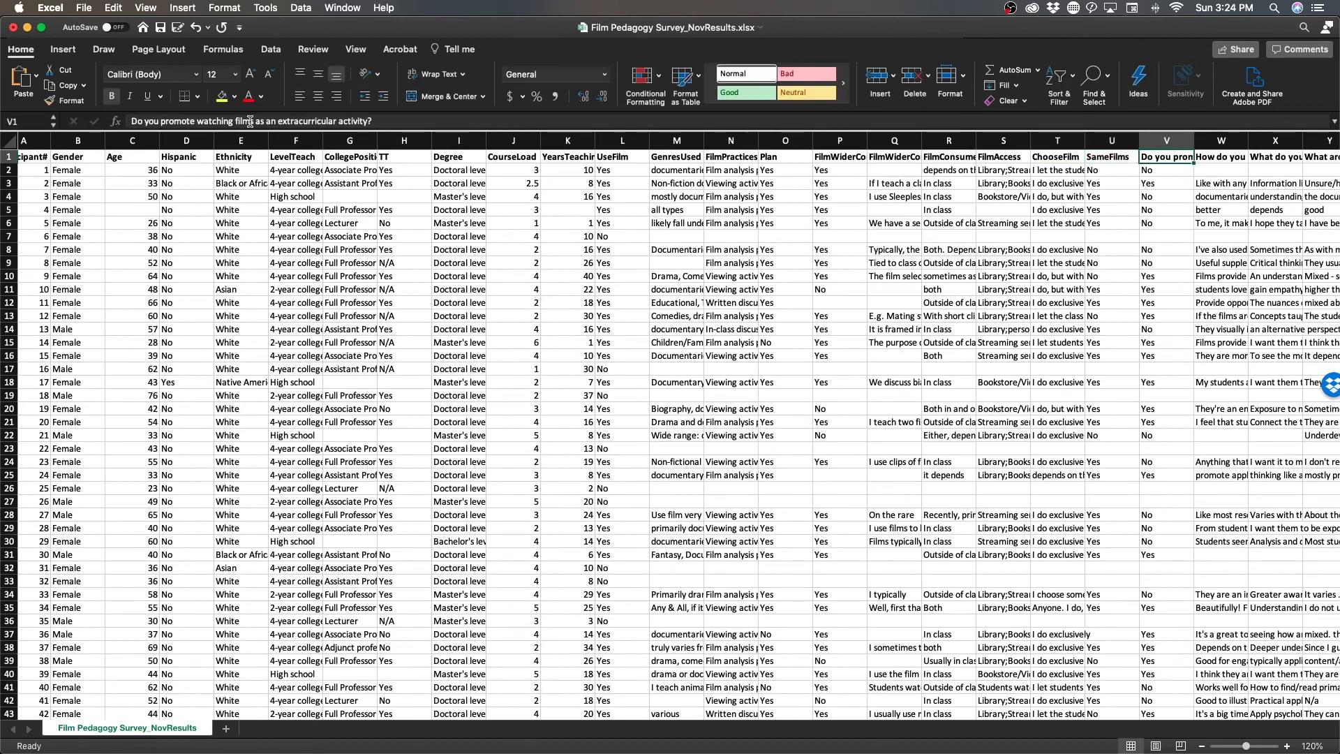
- Replace the header of the question about promoting films as an extracurricular activity with FilmExtraCurr
triple_click(249, 122)
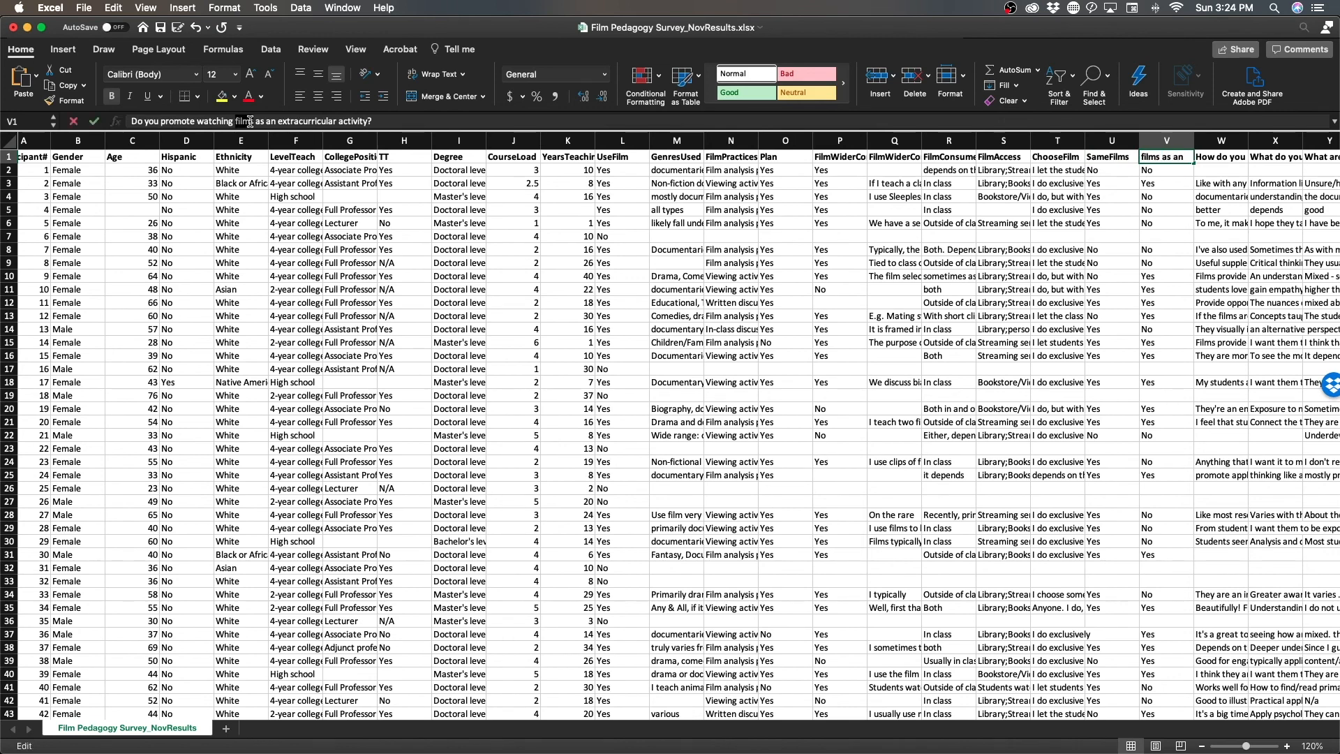
text(Film)
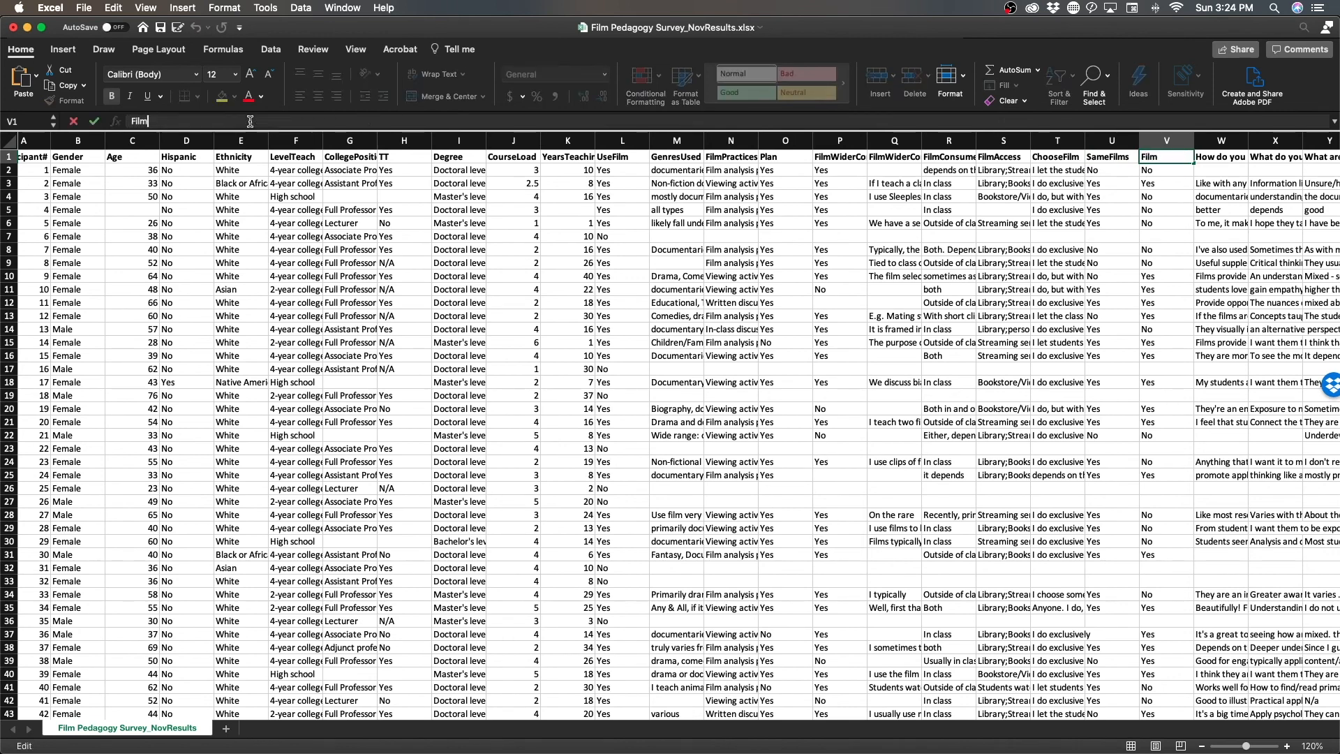
text(ExtraCurr)
key(Tab)
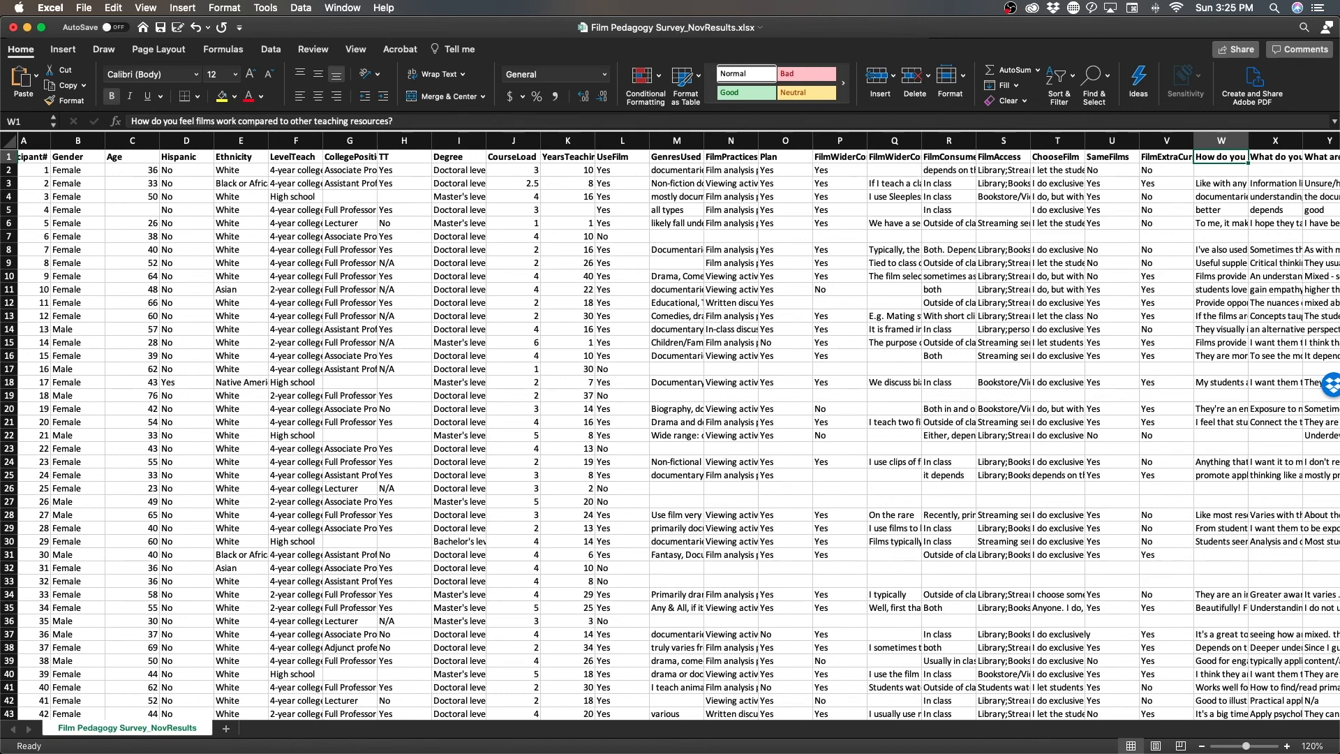
- Open the header of the question comparing films with other teaching resources for editing and select its whole text
key(super+Tab)
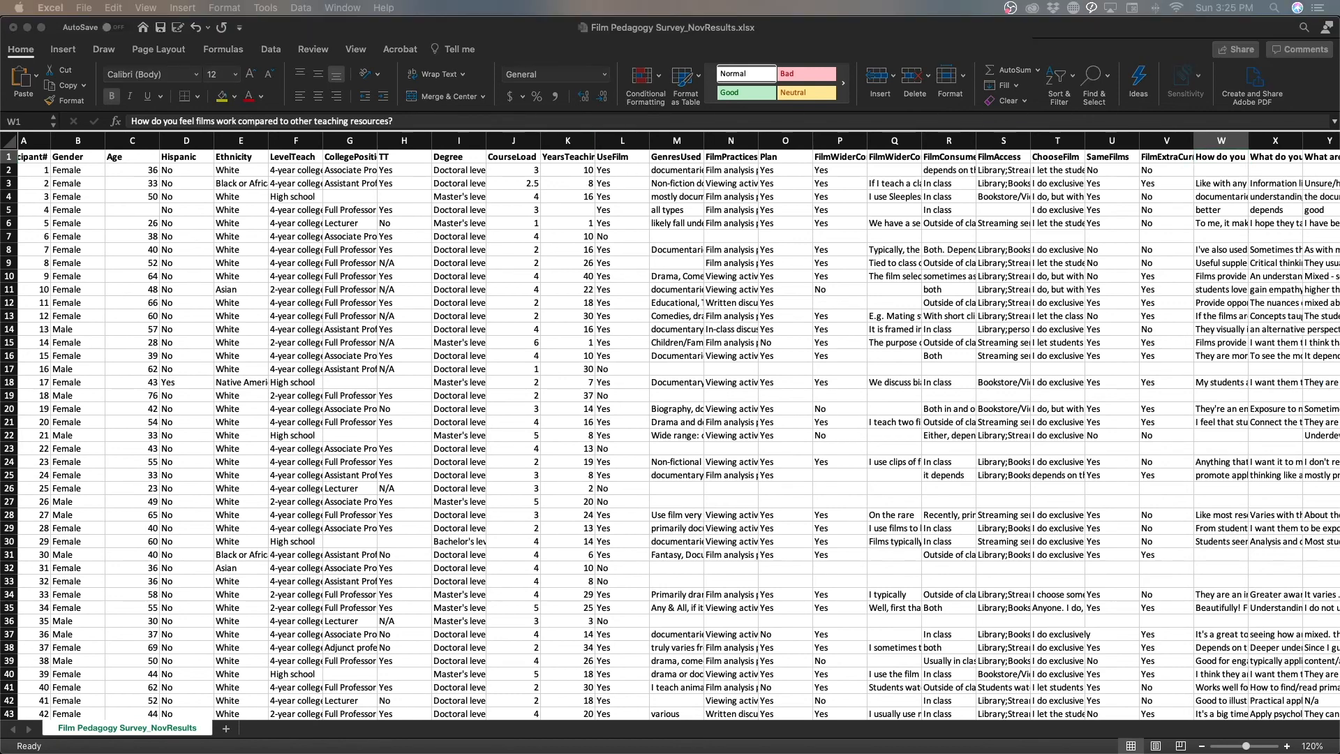
click(921, 35)
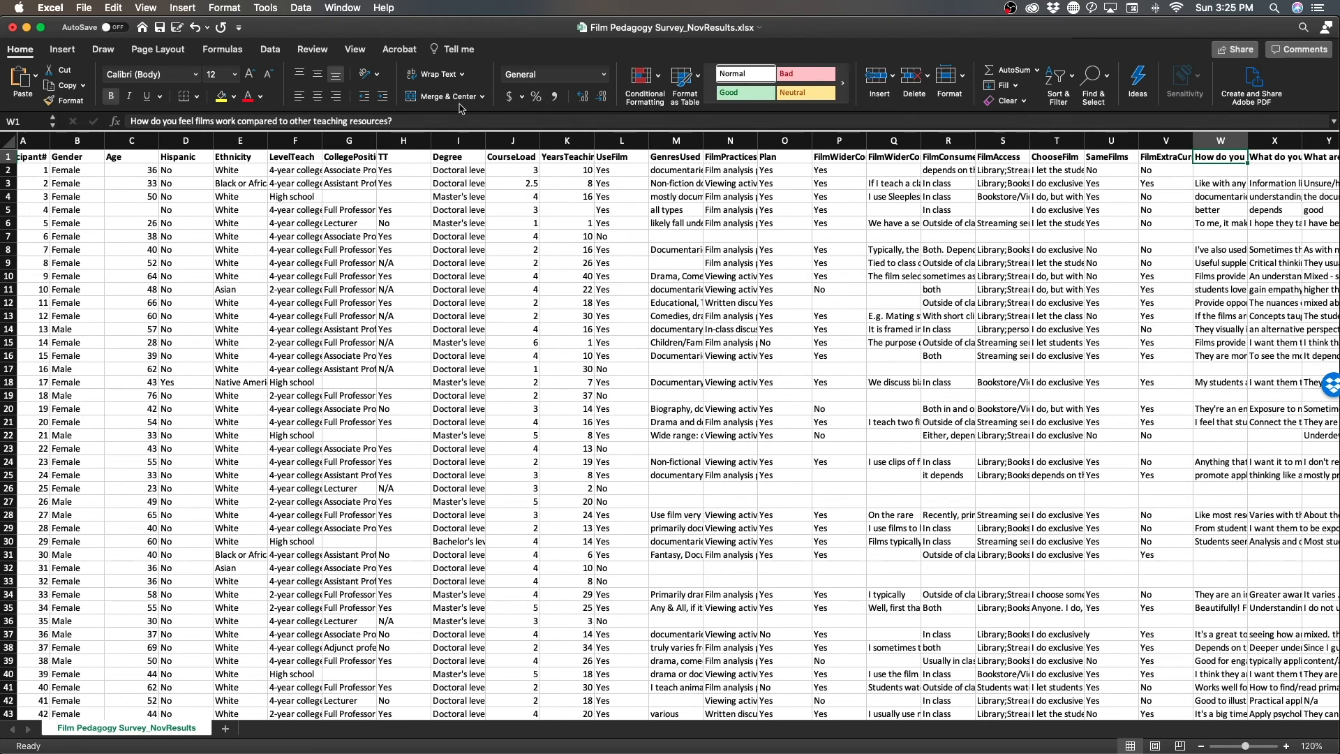
click(422, 120)
key(super+a)
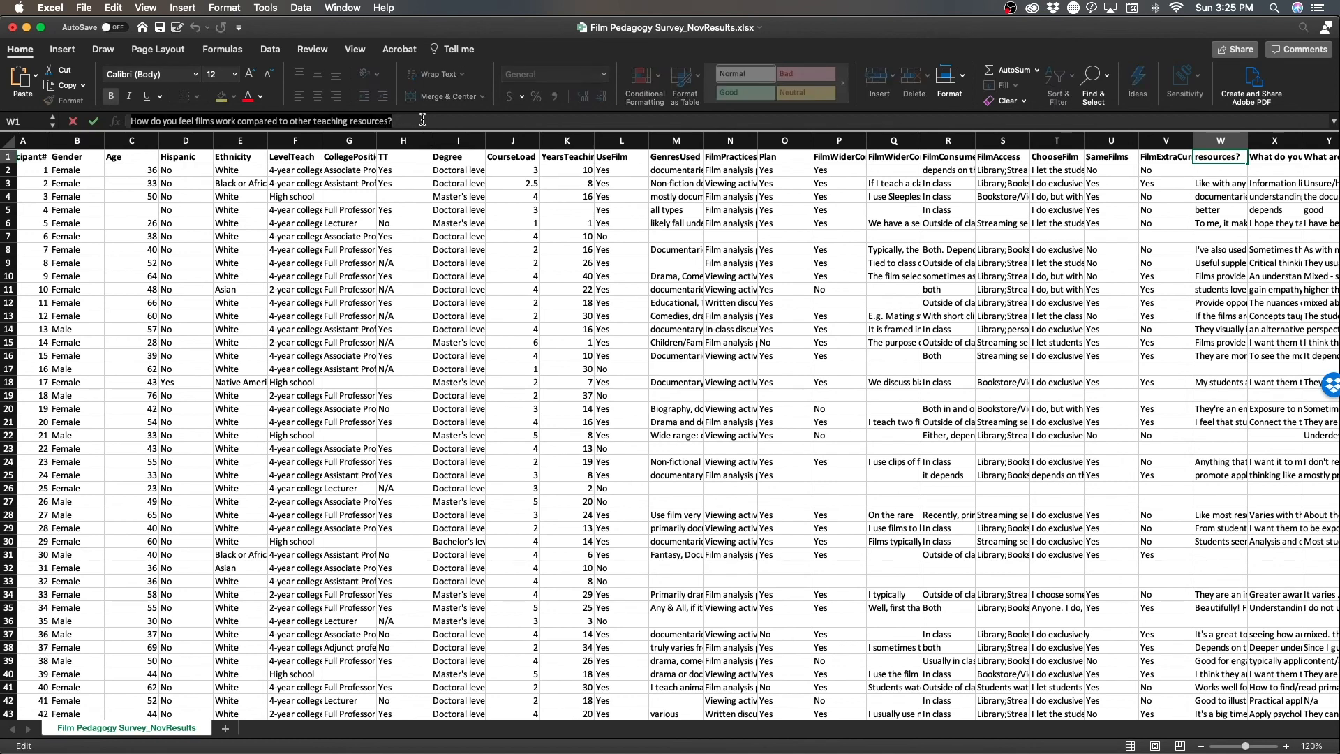
- Rename the header in W1 to Film_CompareTeachingRes and the header in X1 to FilmSLO
text(Film)
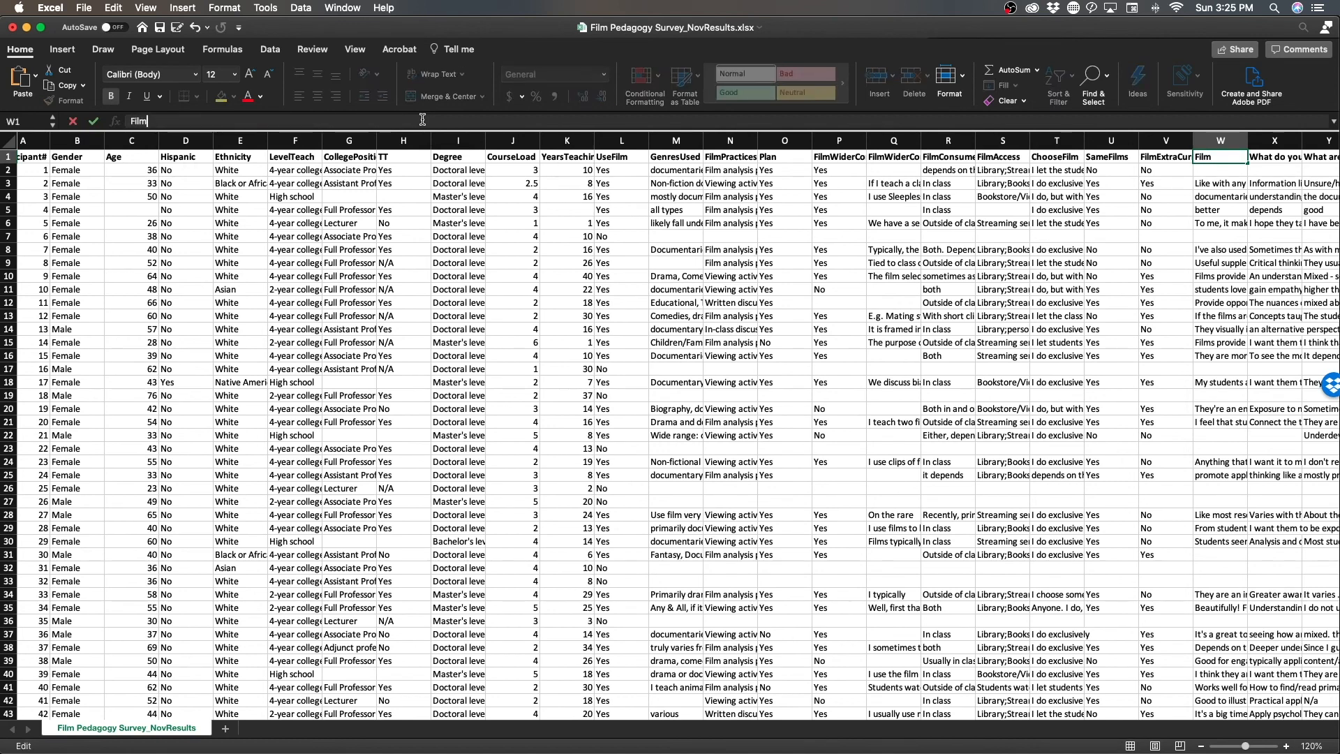
text(_CompareTeachingRes)
key(Tab)
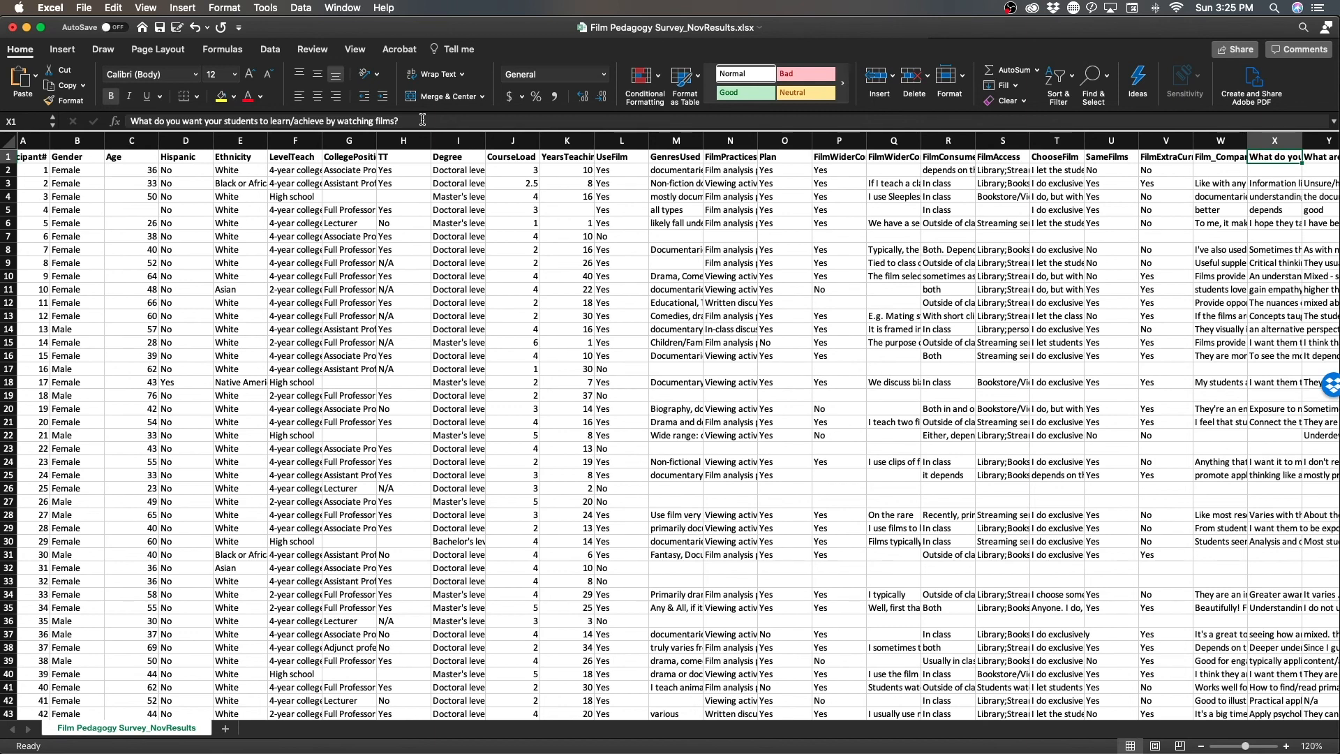
click(422, 120)
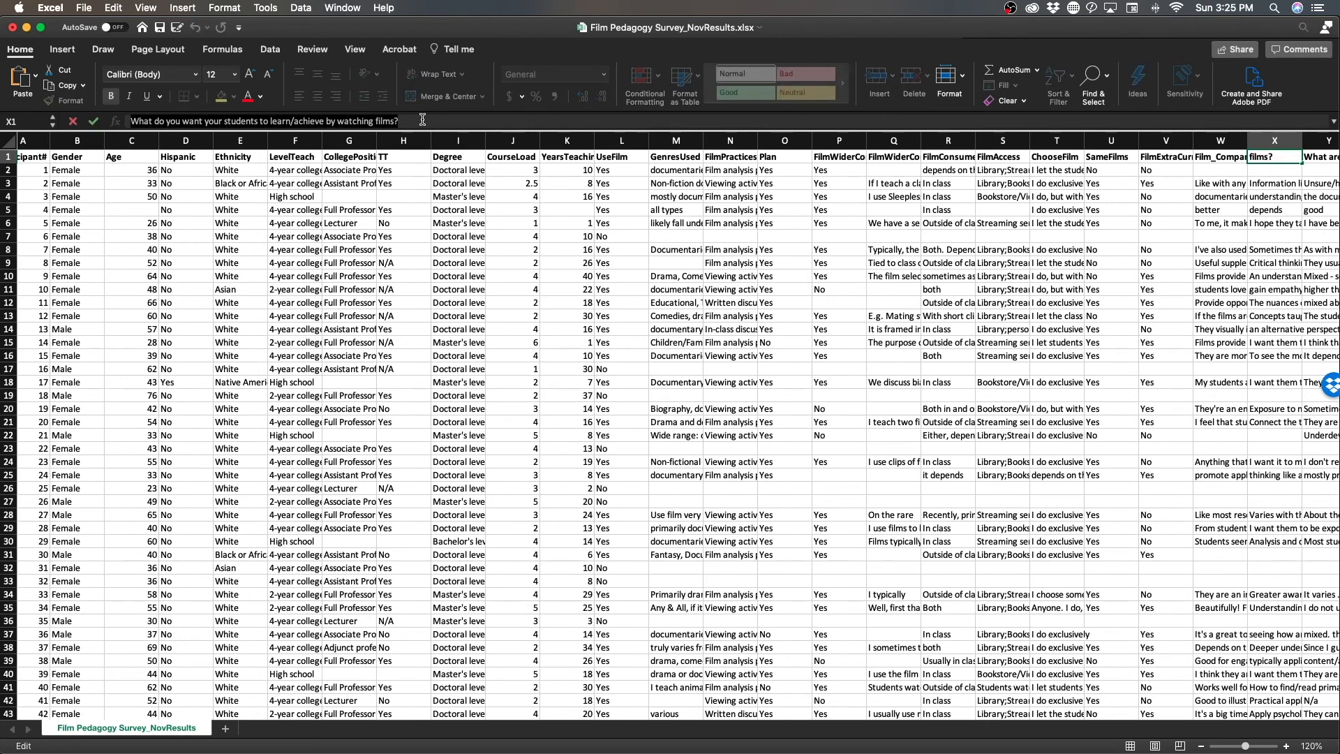
text(FilmSLO)
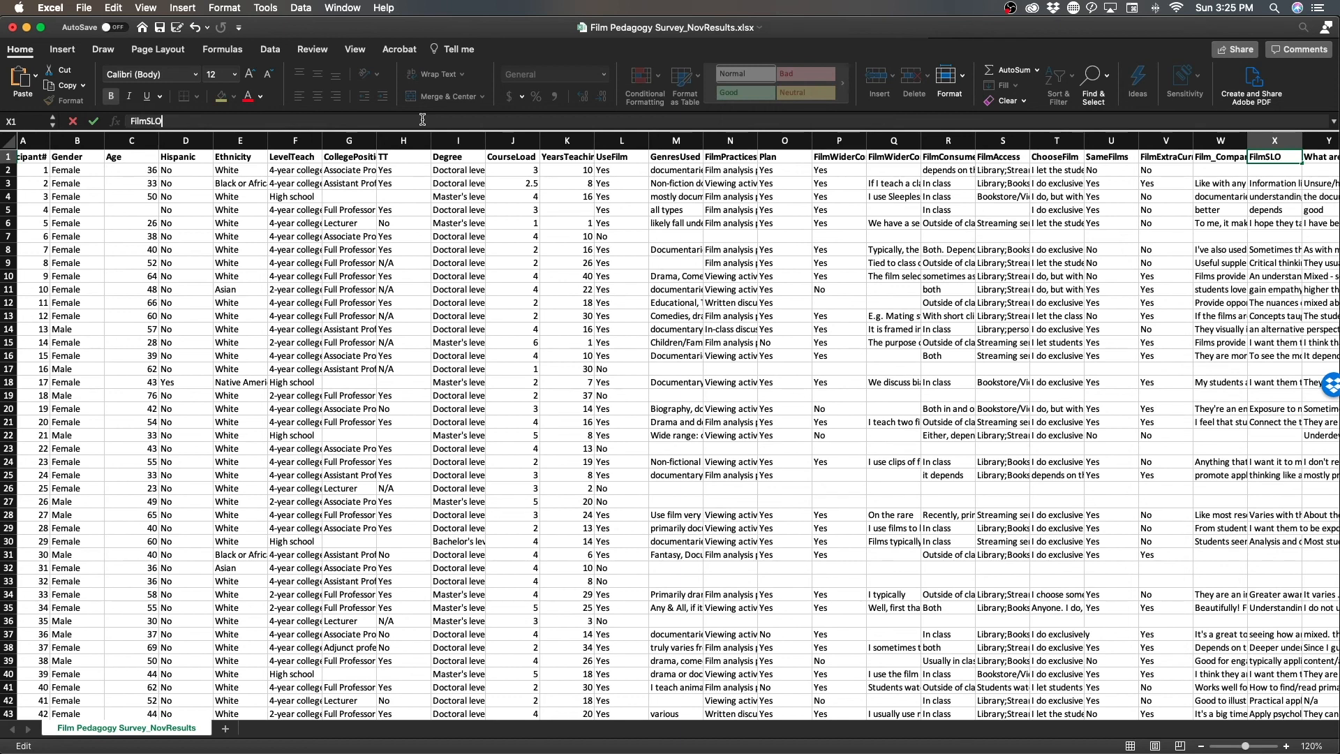
key(Tab)
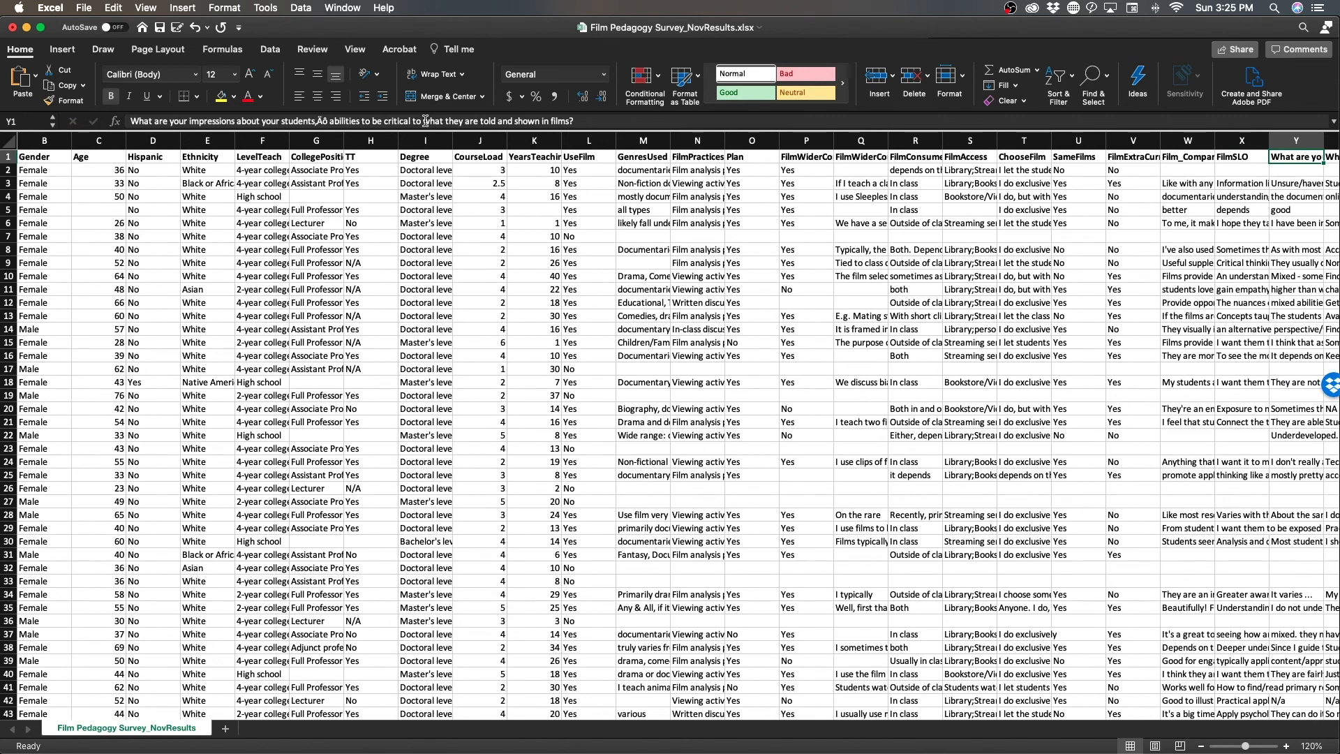
- Replace the Y1 question about students' critical abilities with the variable name FilmCritical
click(426, 121)
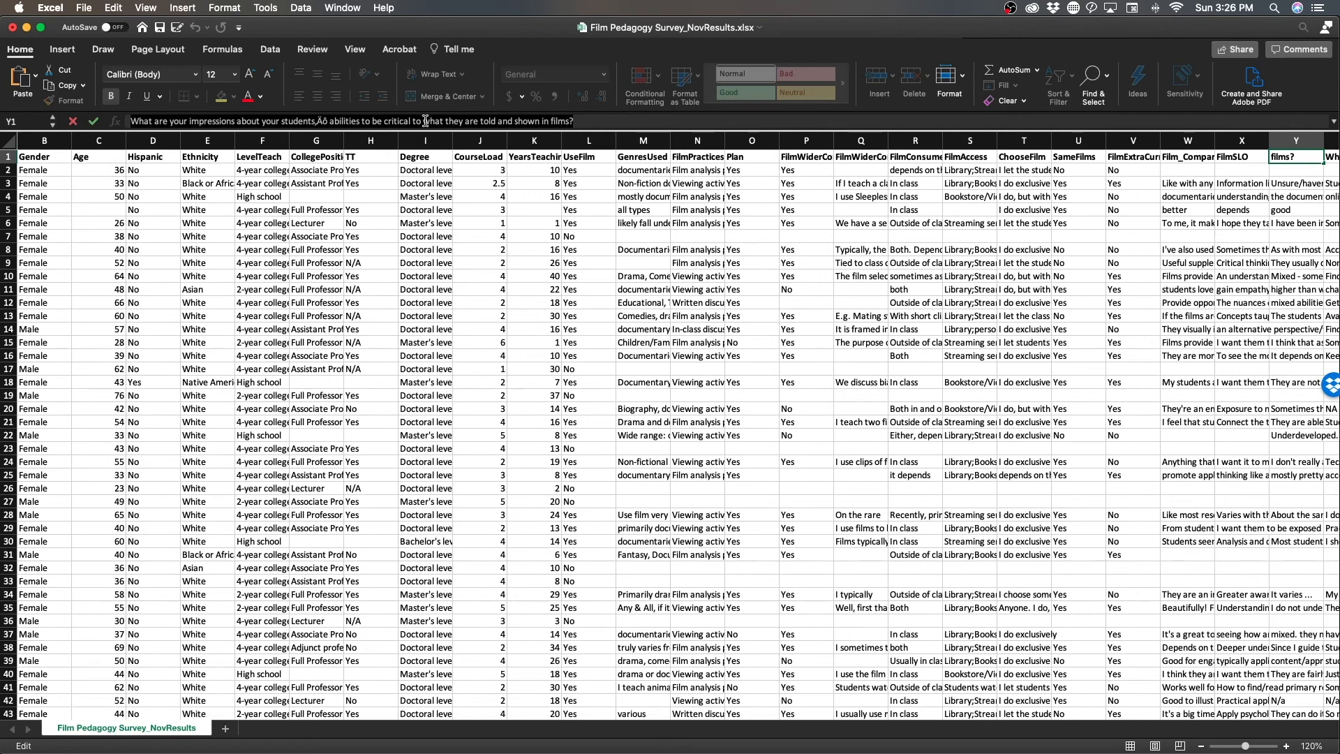
text(Filmc)
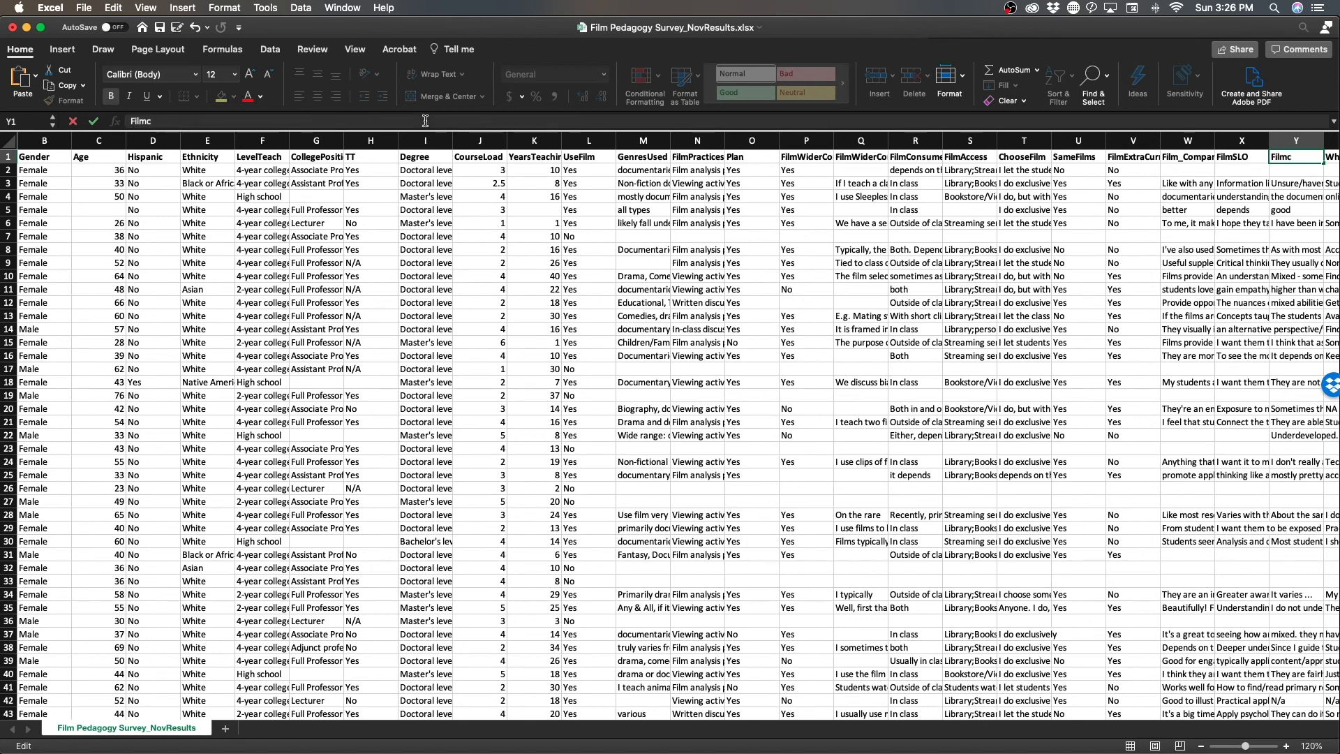
text(ritical)
key(Left)
key(Left)
key(Left)
key(Left)
key(Left)
key(Left)
key(BackSpace)
text(C)
key(Tab)
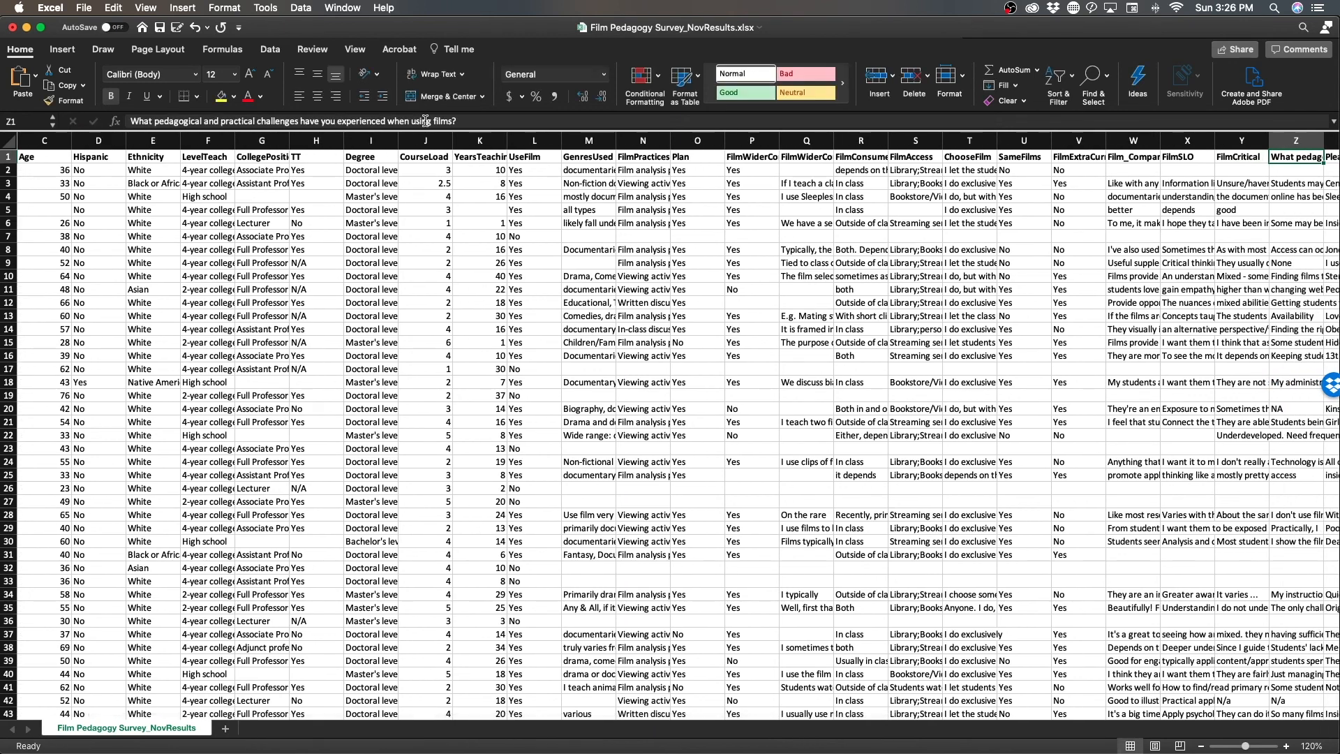
- Rename the header in Z1 to Challenges and the header in AA1 to FilmList
text(C)
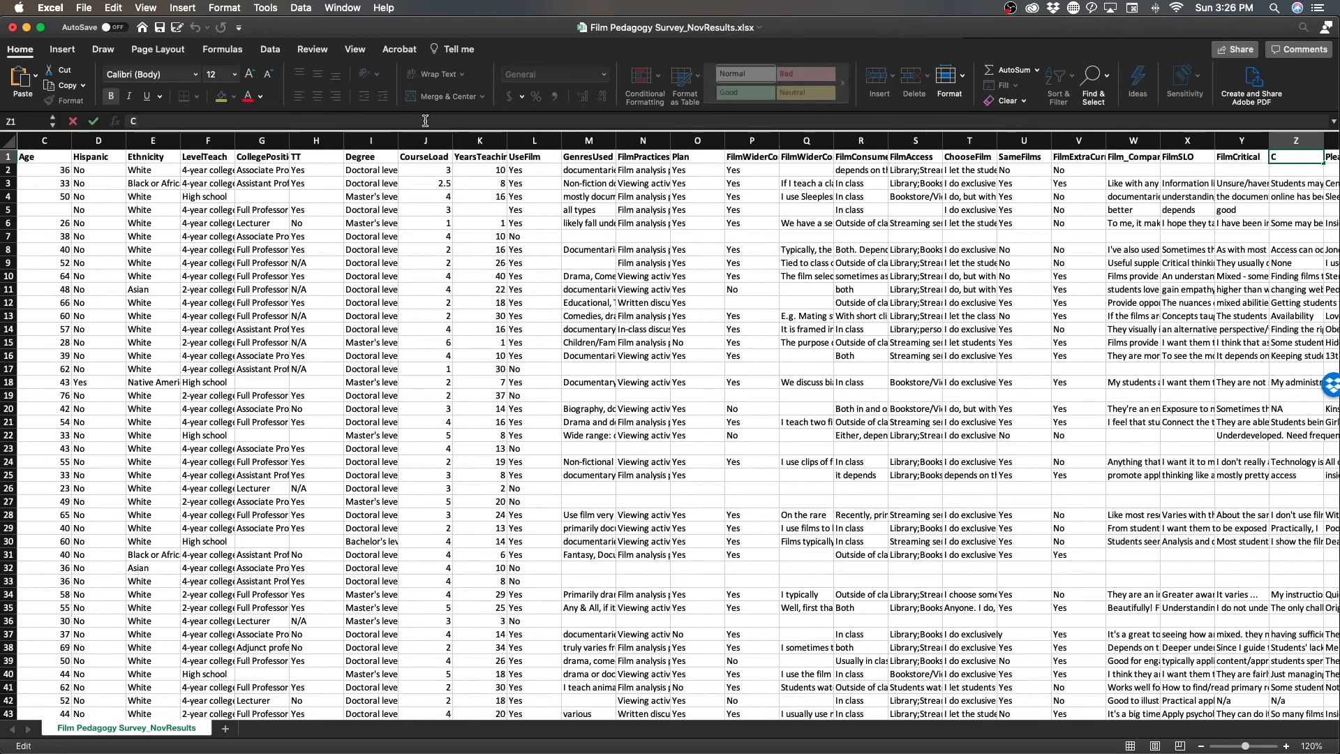
text(hallenges)
key(Tab)
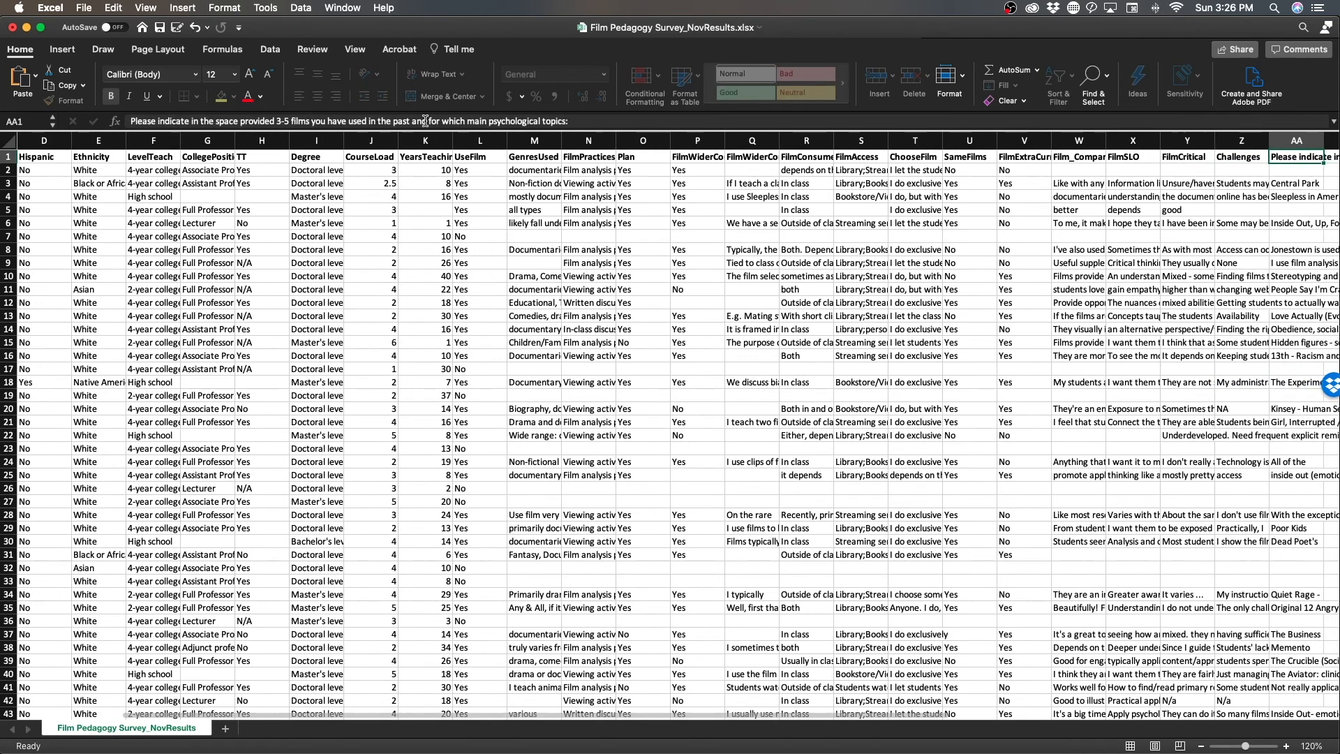
click(425, 121)
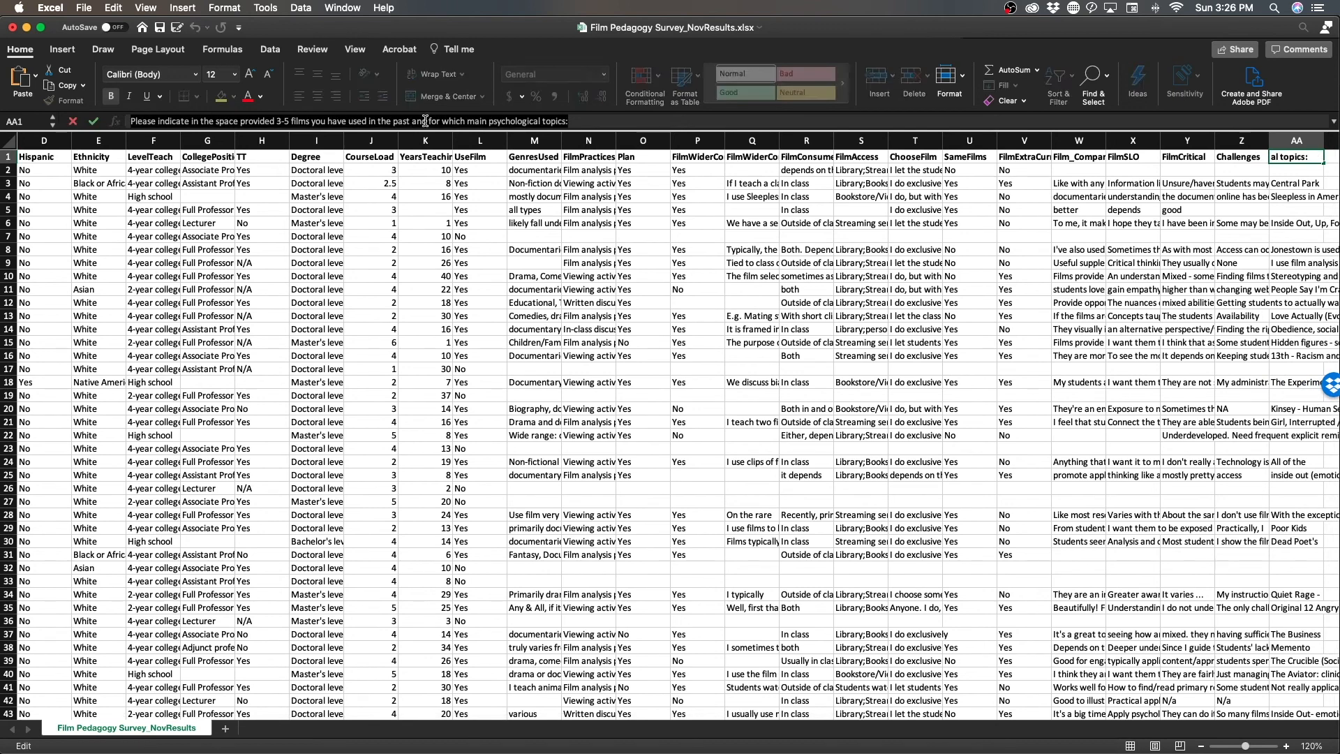
key(super+a)
text(FilmList)
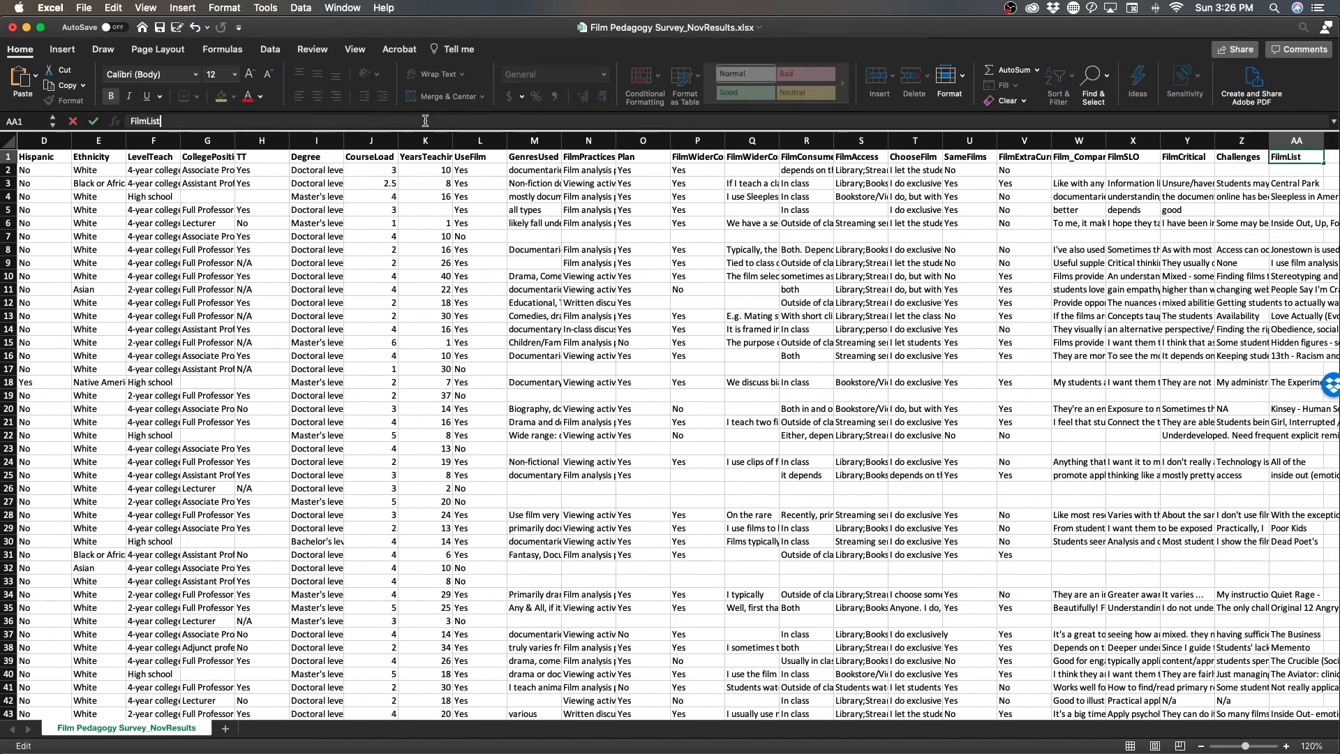
key(Tab)
- Check the columns beyond FilmList for remaining headers and review the header row back to Participant#
key(Right)
key(Right)
key(Right)
key(Right)
key(Right)
key(Right)
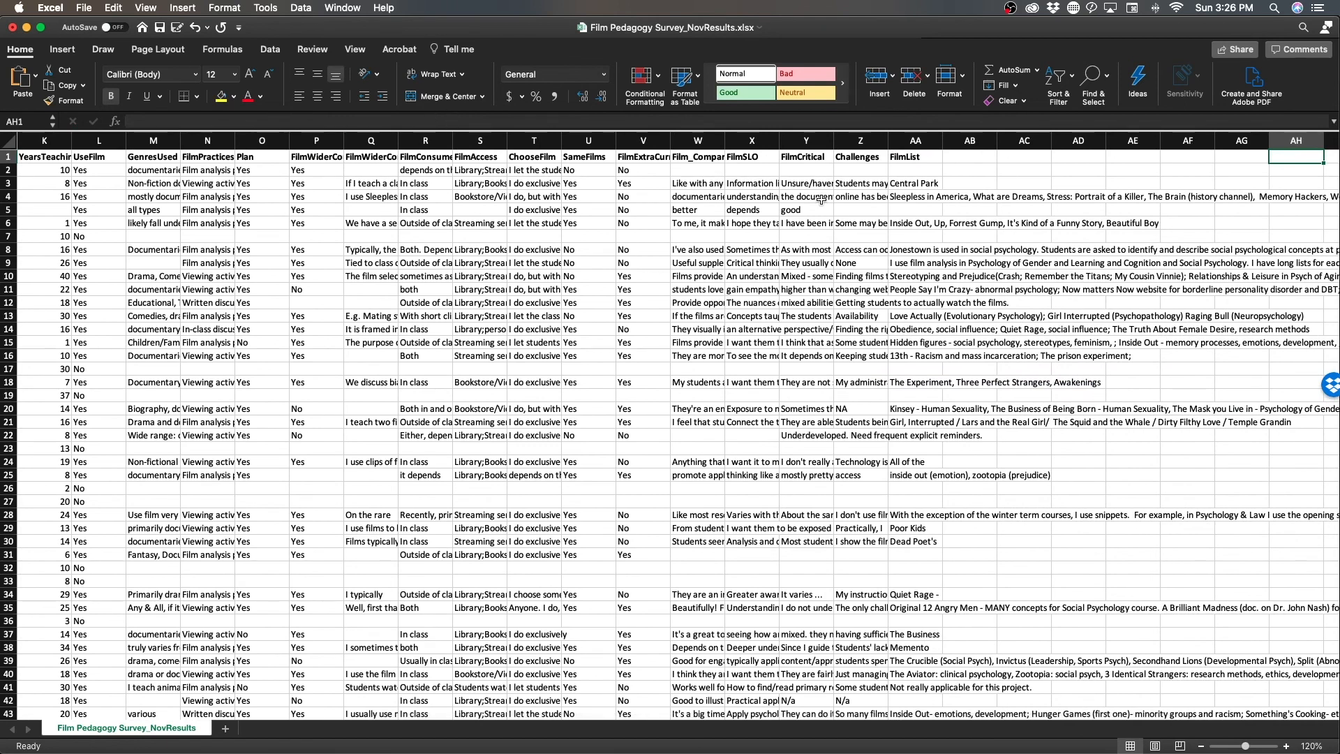
scroll(816, 196, left, 5)
scroll(816, 196, left, 5)
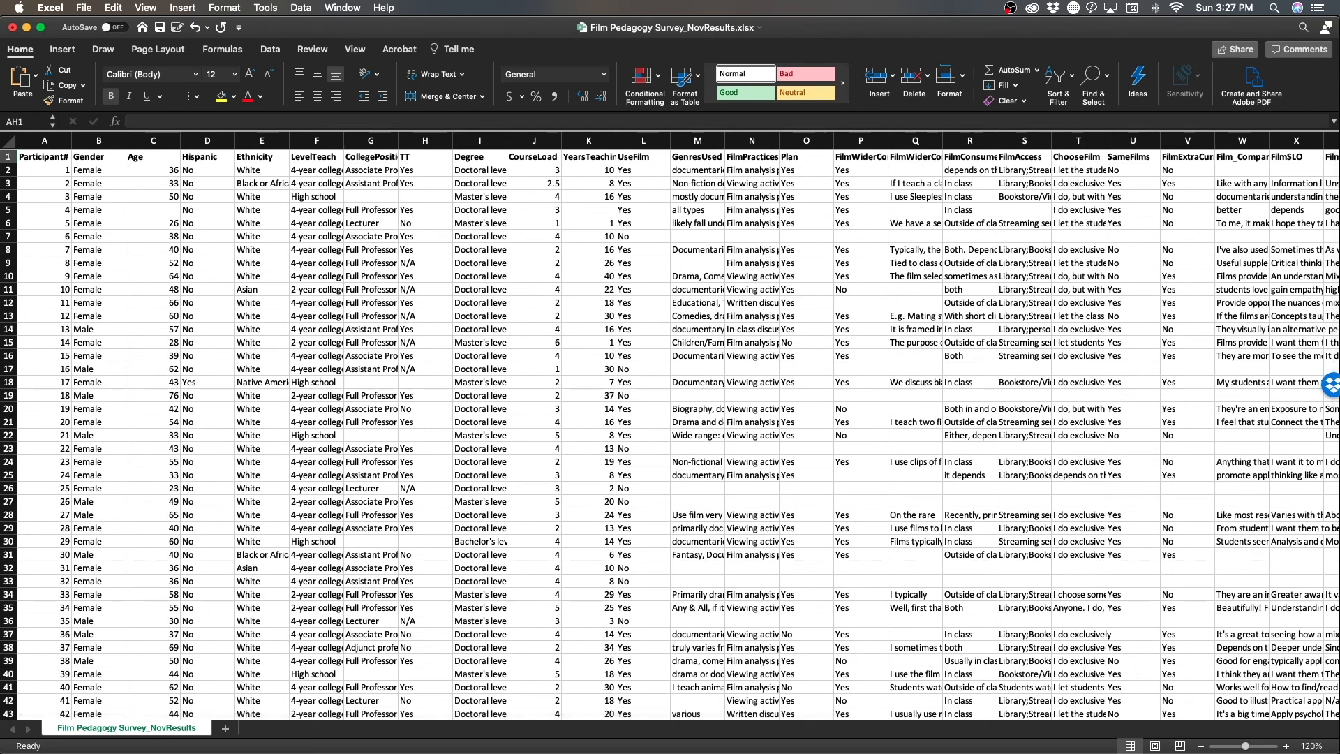
- Switch to Word and start a new document with the title "Film Pedagogy Codebook" above a "Gender" line
key(super+Tab)
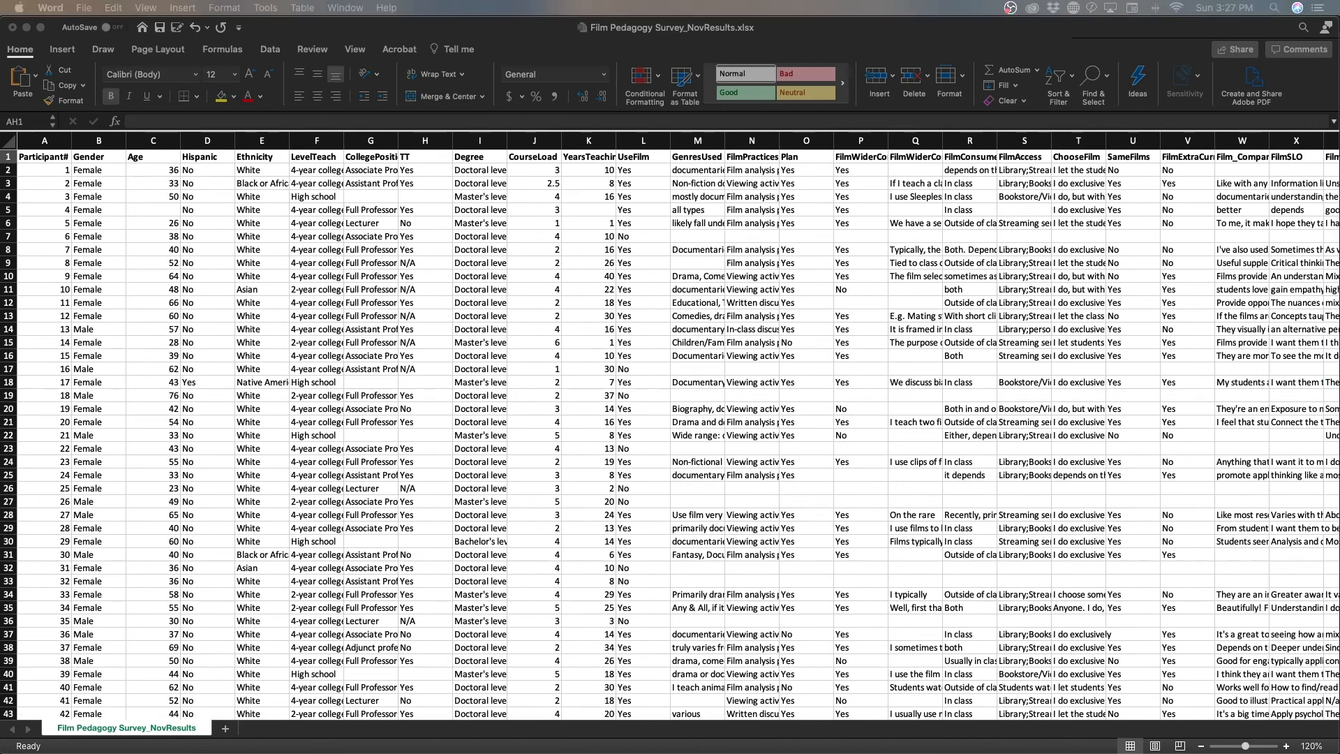
key(super+n)
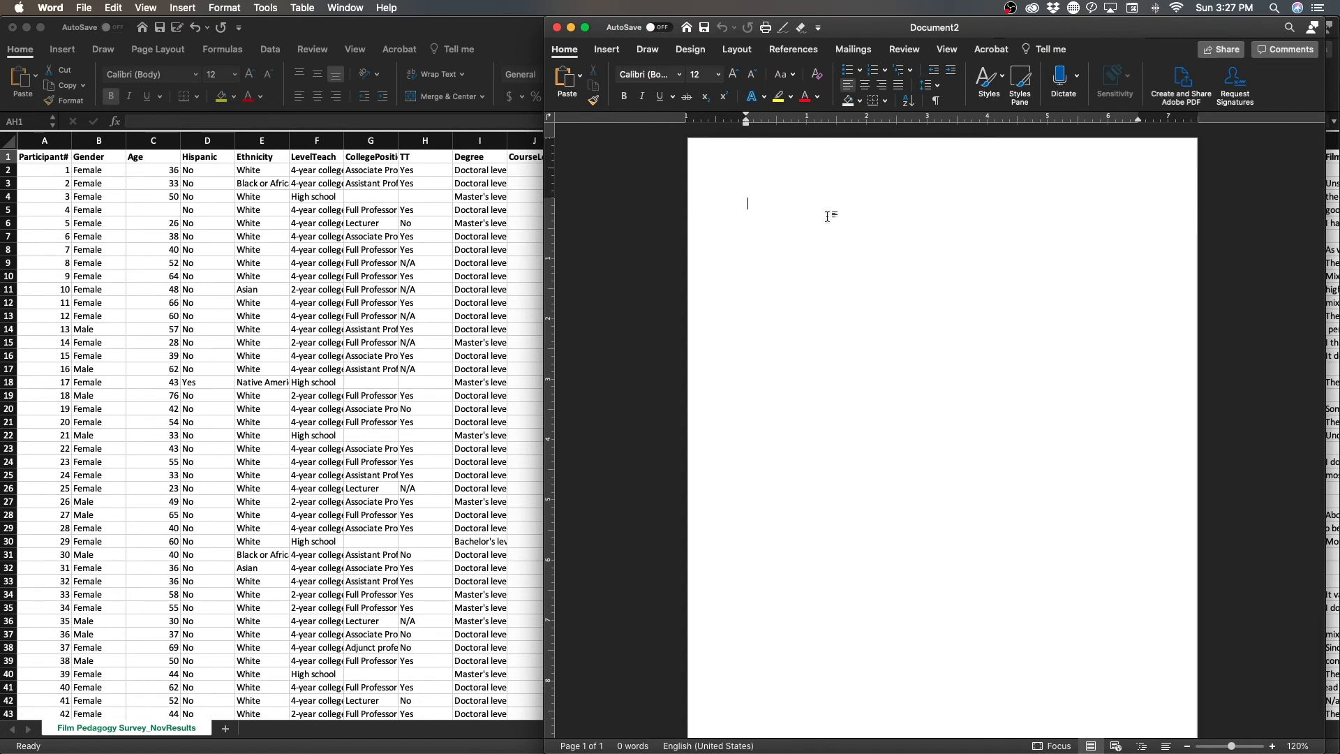
text(Gender)
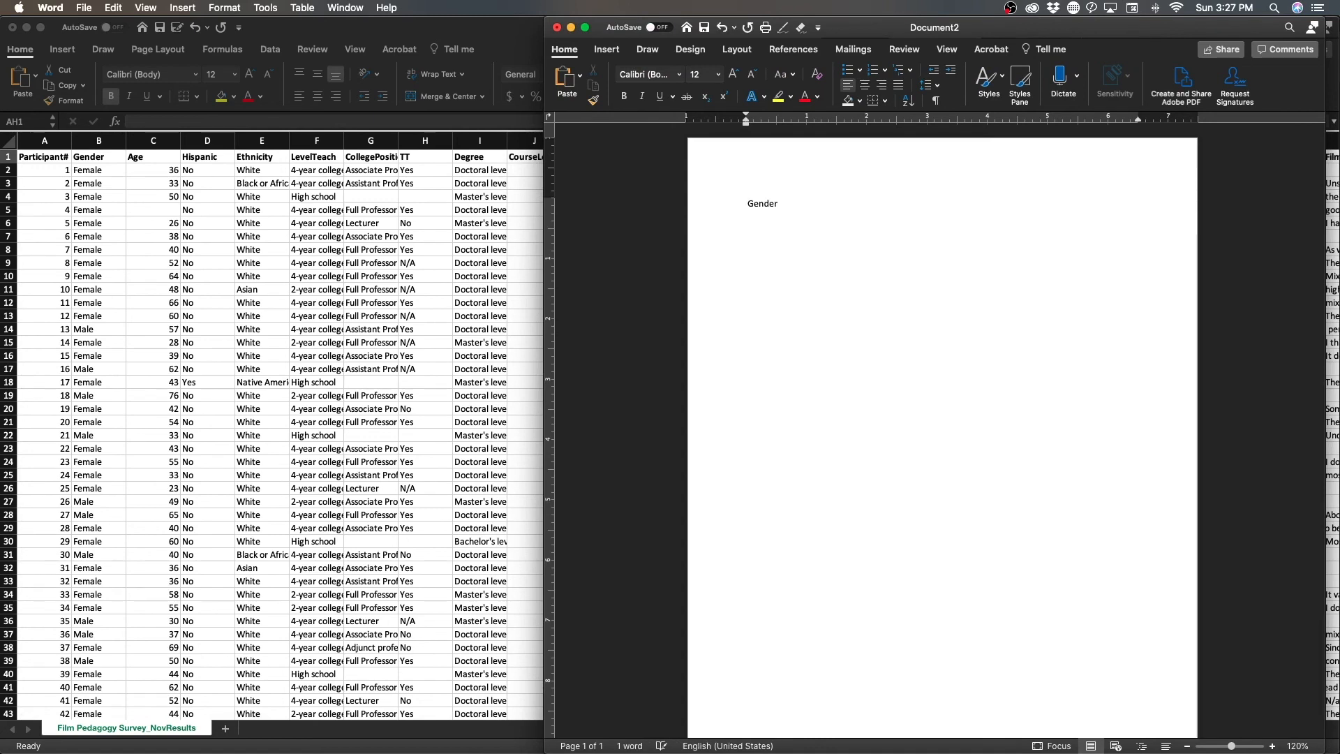
key(Home)
key(Return)
key(Up)
text(Film Pedagogy Codebook)
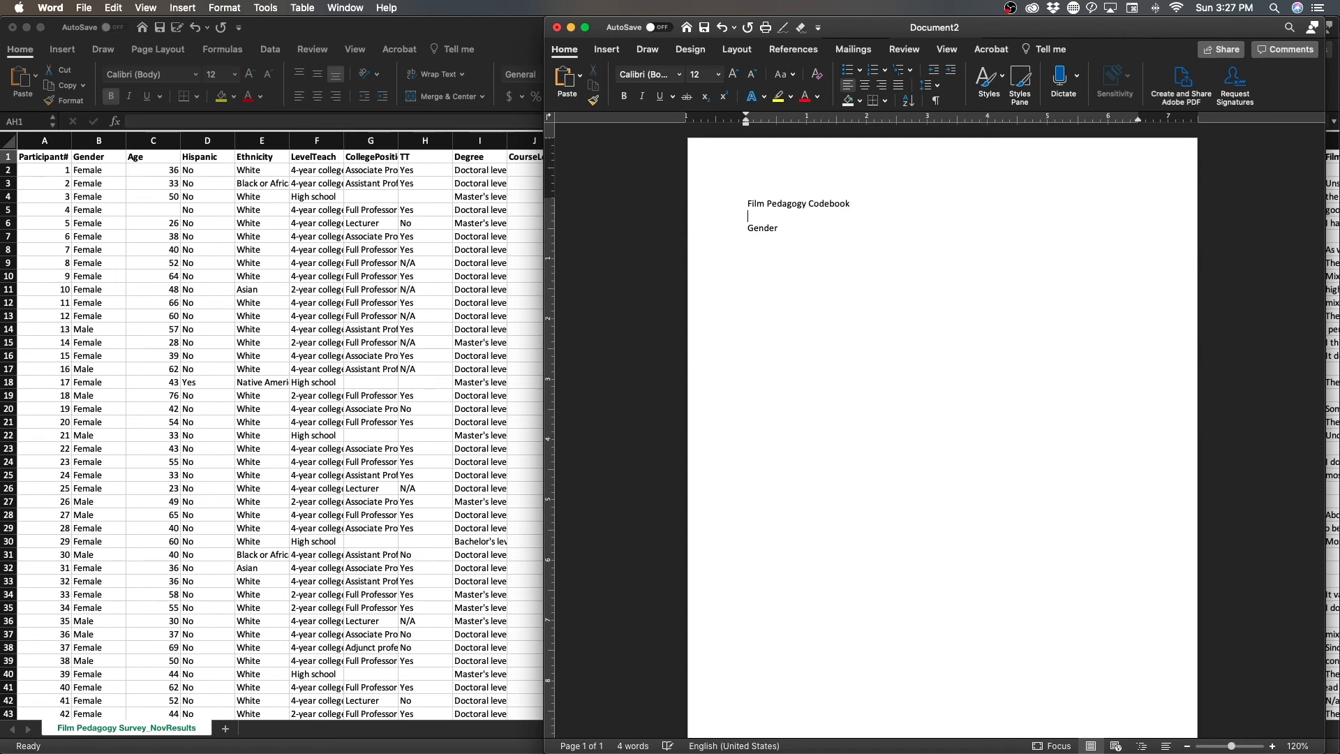
- Complete the Gender entry as "0 = Female; 1 = Male" and add the entry "Hispanic: 0 = No; 1 = Yes"
click(778, 229)
text(: 0 = Female)
text(; 1 = Male)
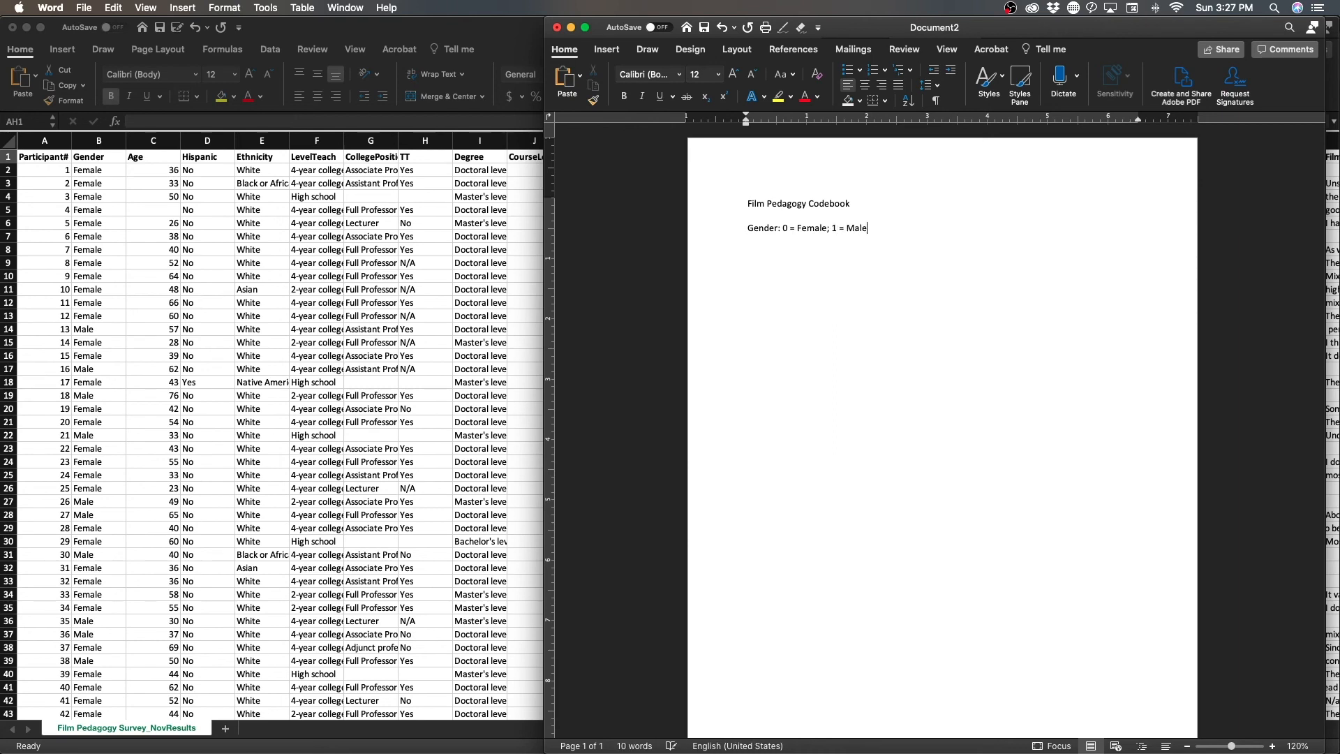
key(Return)
text(Hispanic: )
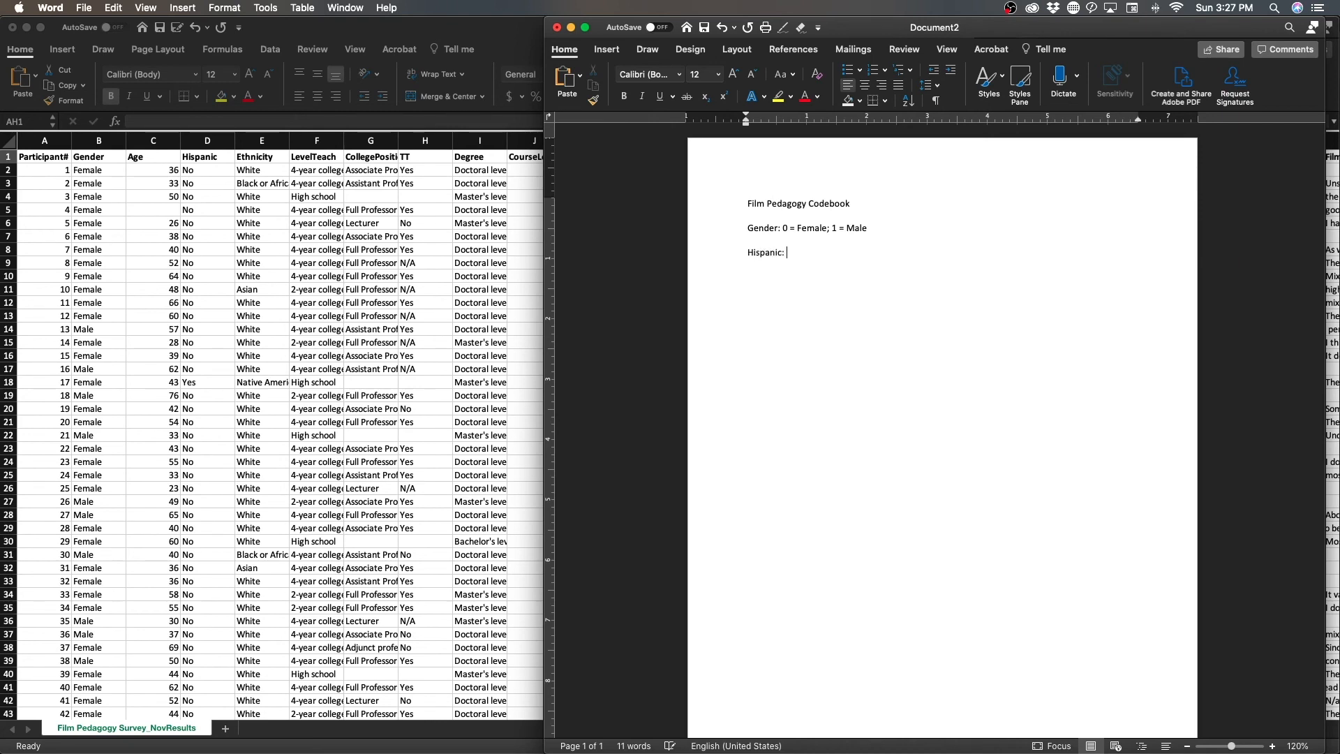
text(0 = No)
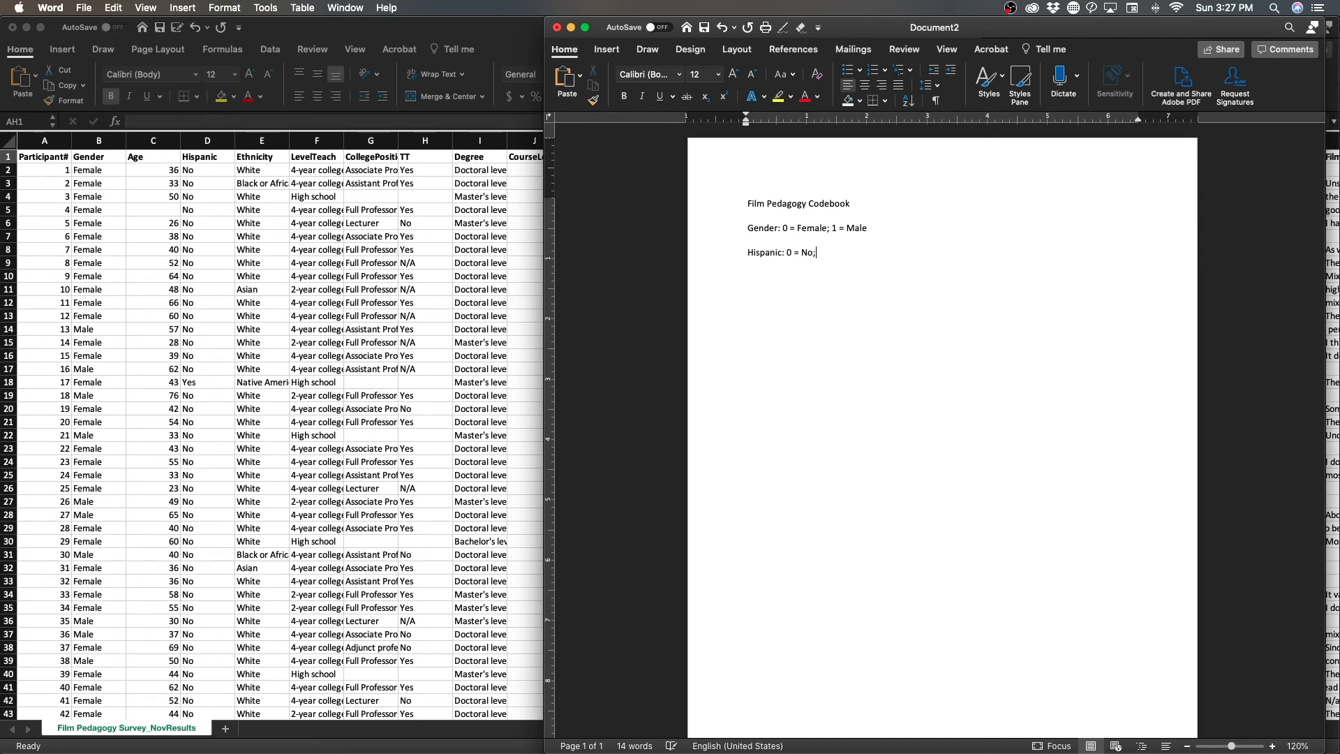
text(; 1 = Yes)
key(Return)
- Add a "TT:" entry to the codebook, reusing the Hispanic entry's coding "0 = No; 1 = Yes"
scroll(279, 289, right, 5)
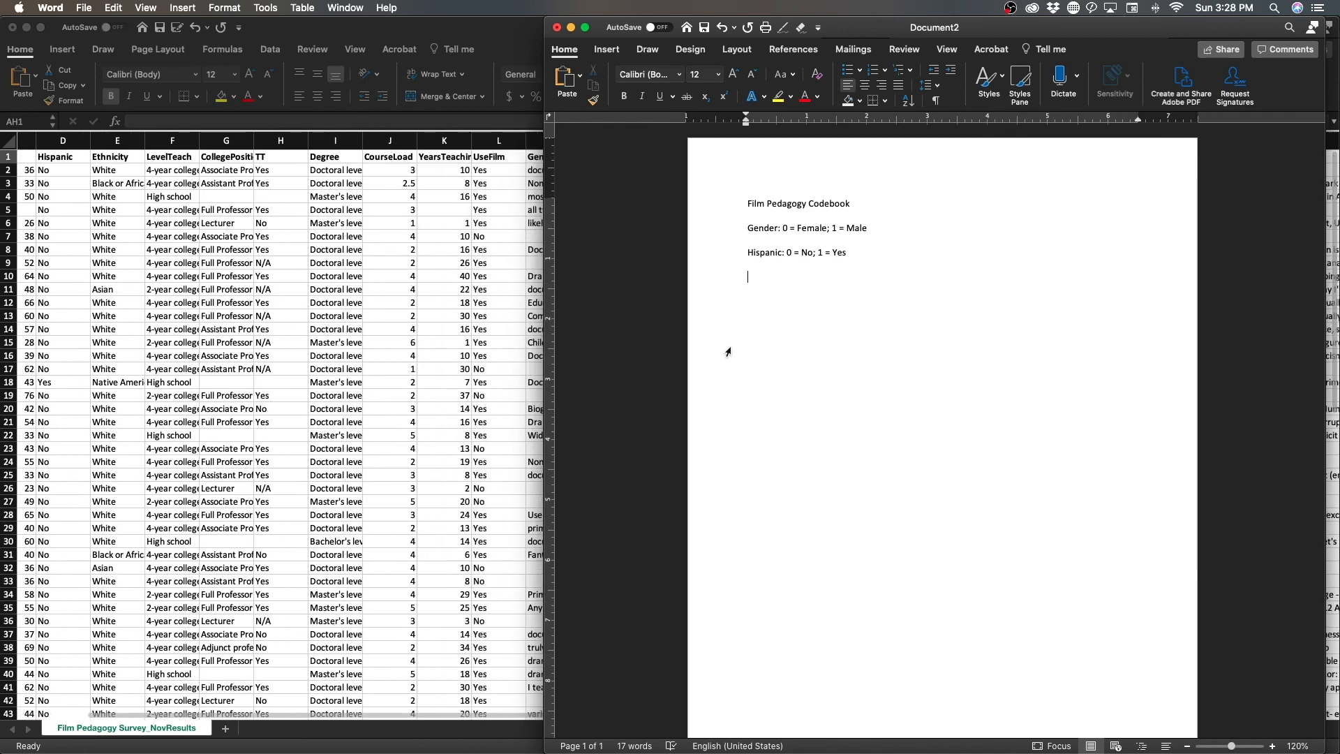
text(TT)
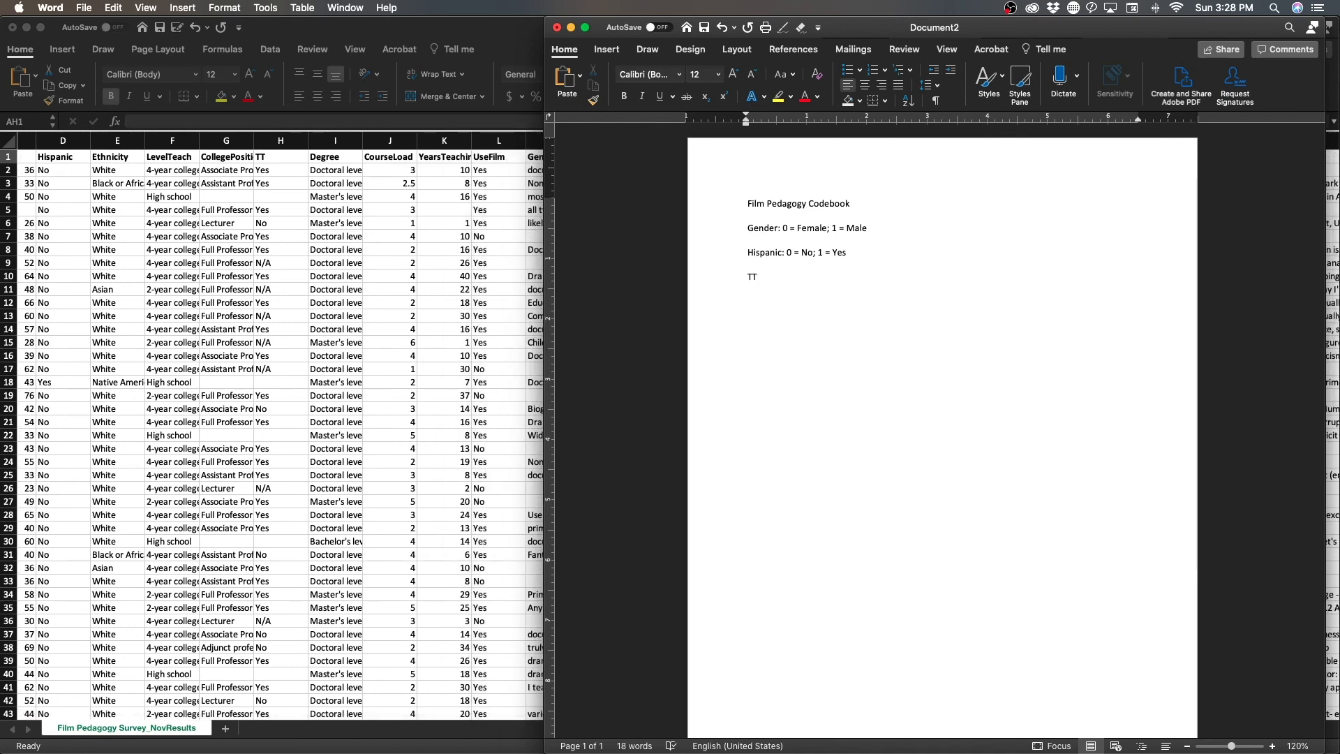
text(:)
drag(787, 252, 847, 253)
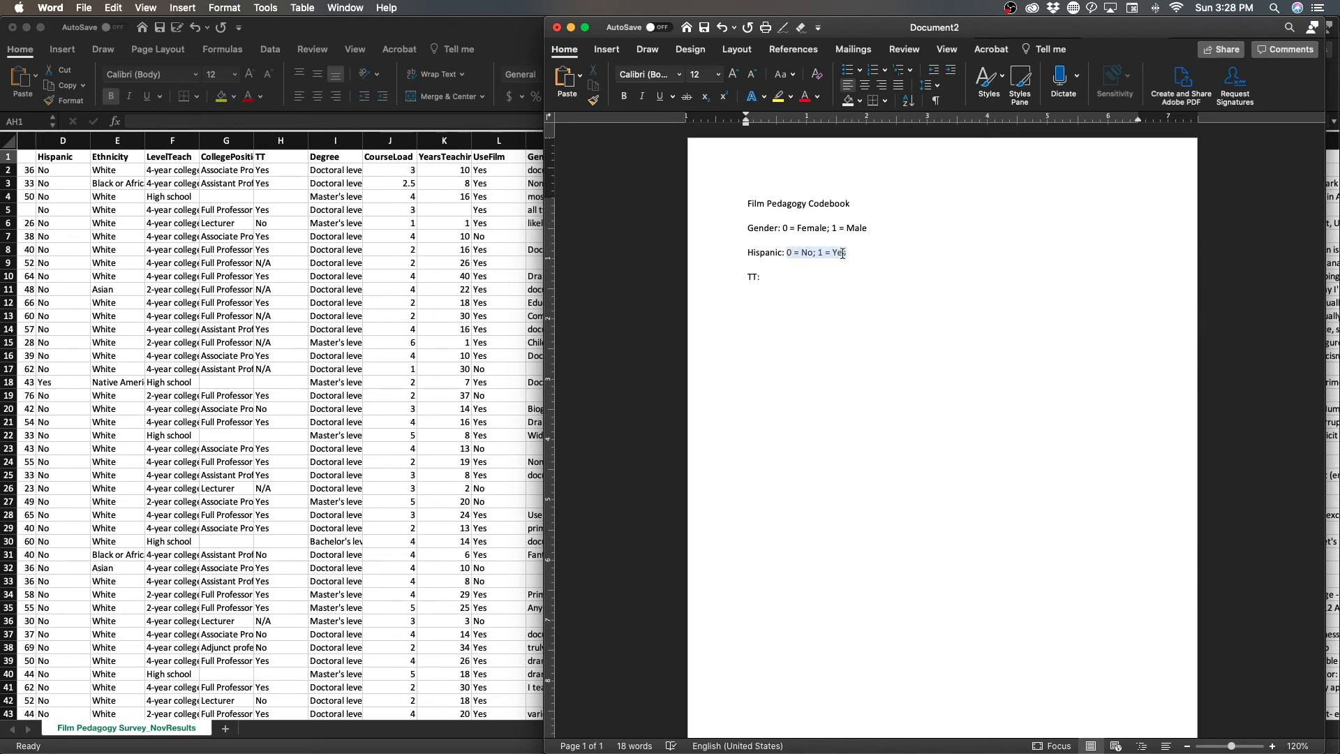
key(super+c)
click(768, 275)
key(super+v)
key(Return)
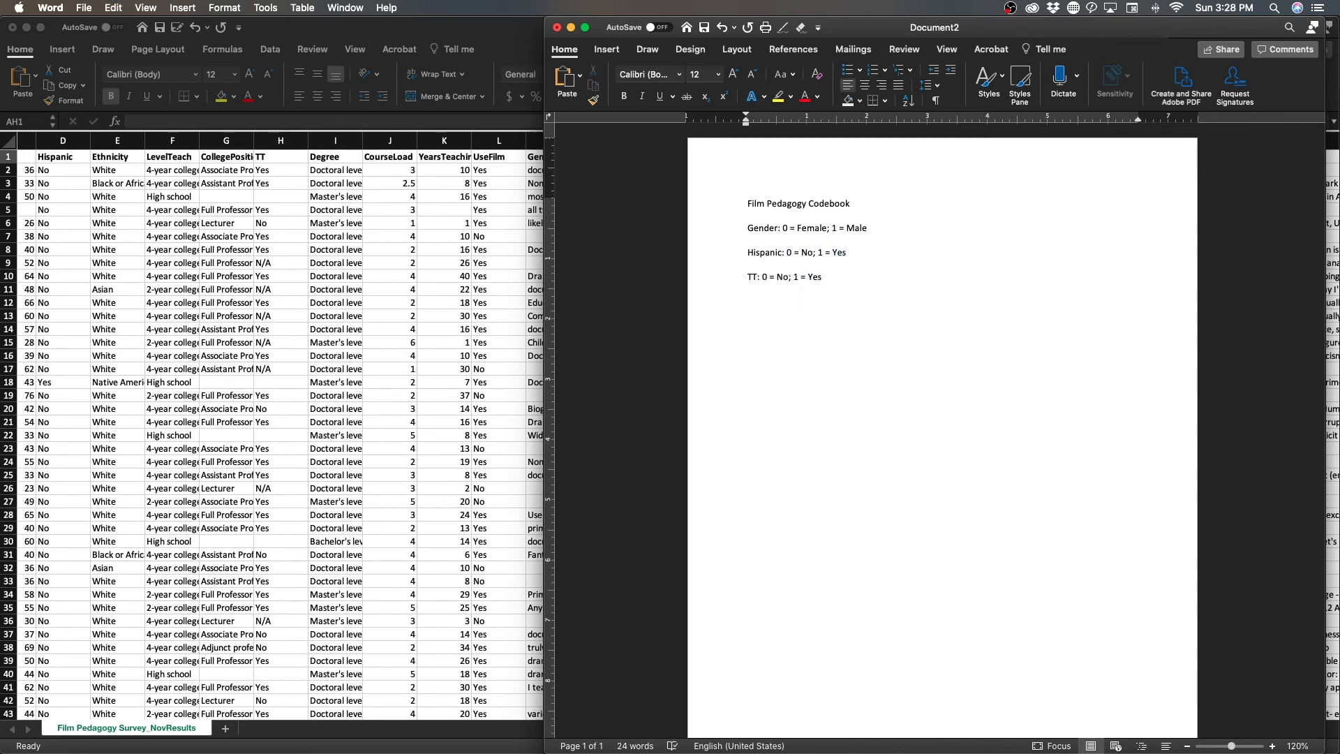
- Add the codebook entry "UseFilm: 0 = No; 1 = Yes", making sure the variable name is spelled correctly
text(UserFilm:)
key(super+v)
key(Return)
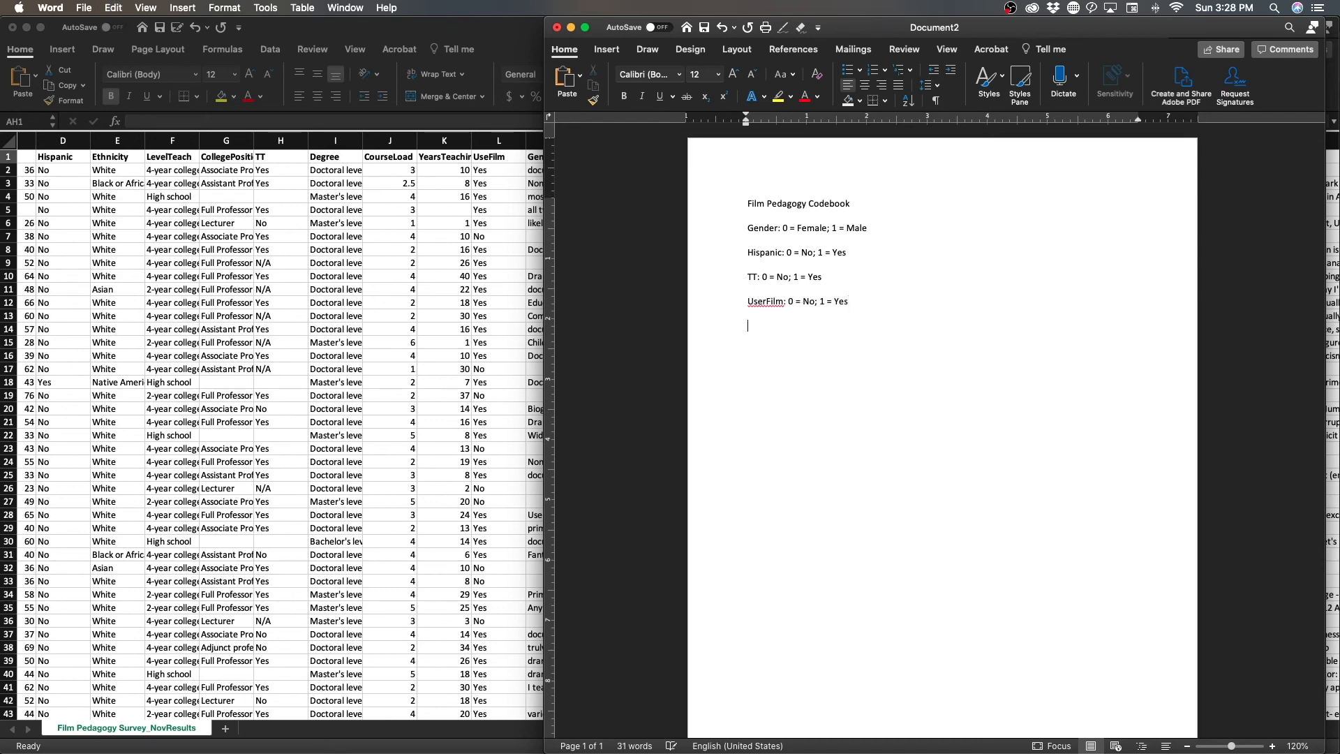
click(765, 300)
key(BackSpace)
key(Down)
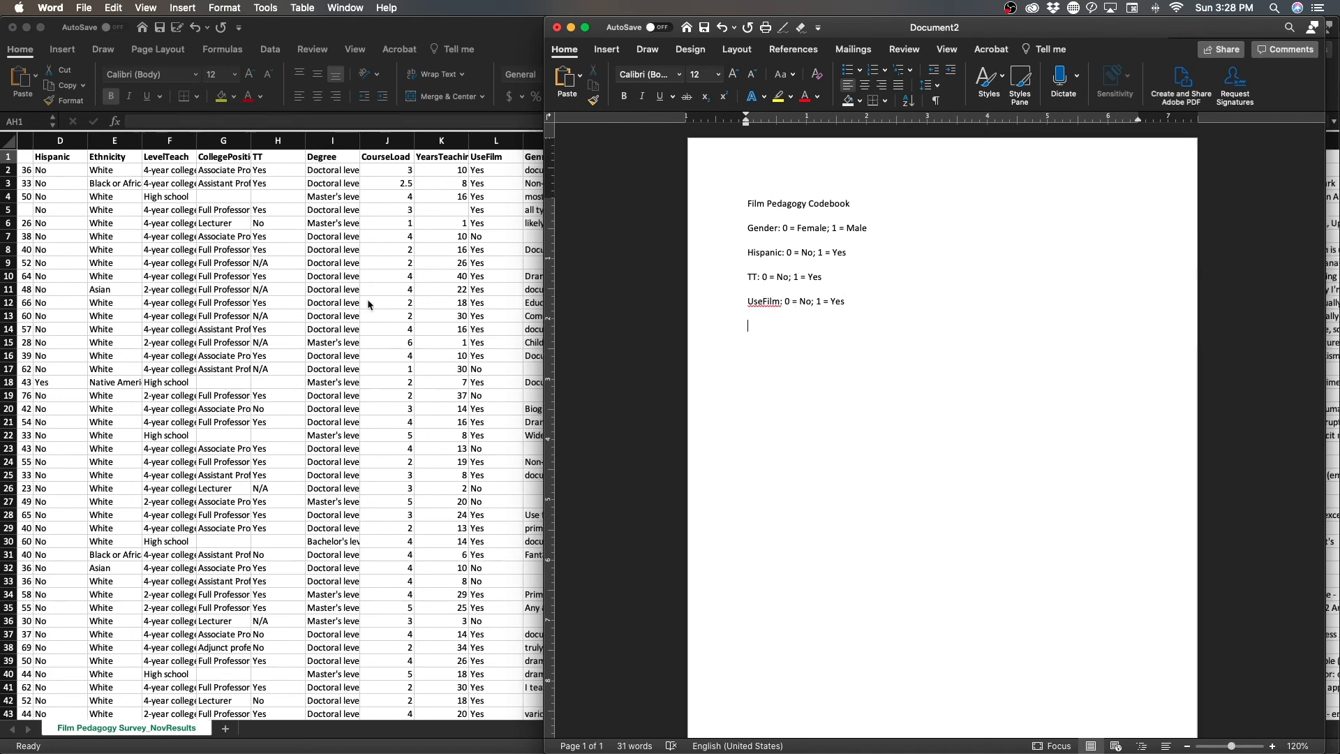
- Find the next yes/no variable in the spreadsheet and add the codebook entry "Plan: 0 = No; 1 = Yes"
scroll(368, 304, right, 5)
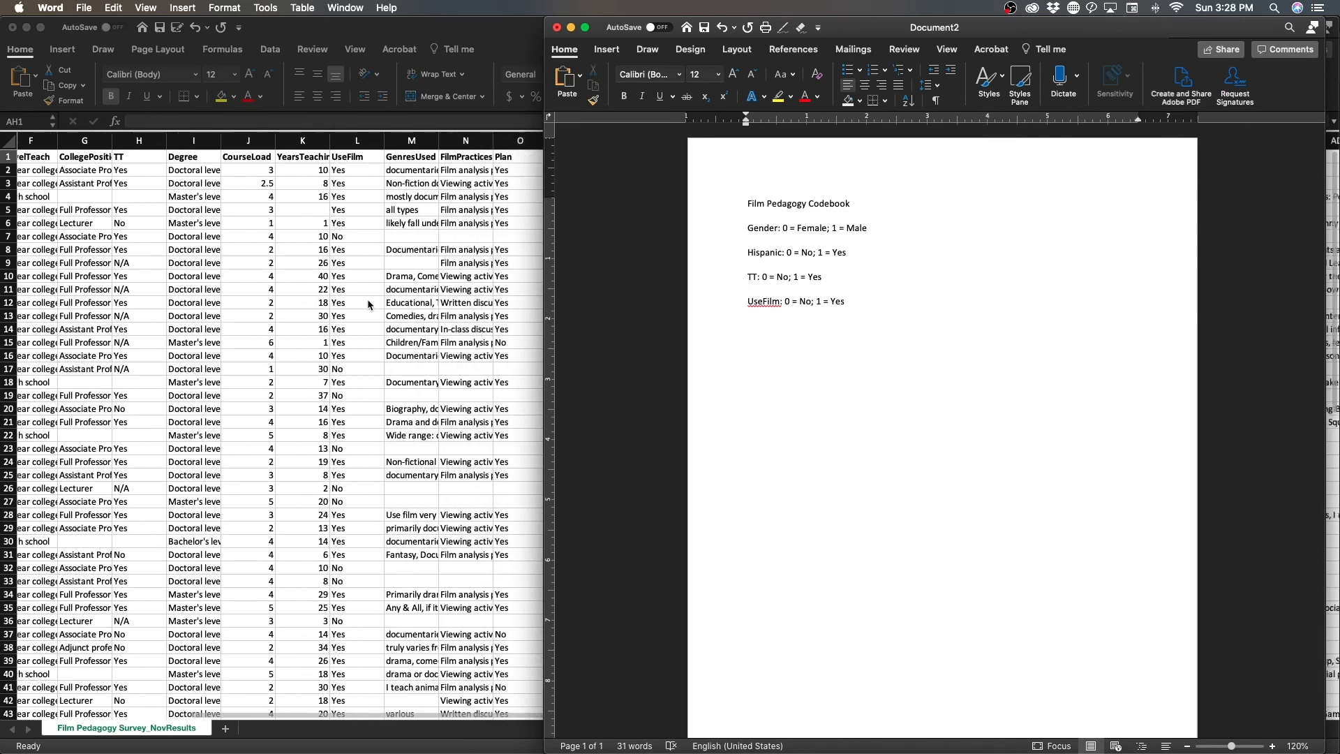
scroll(368, 304, right, 1)
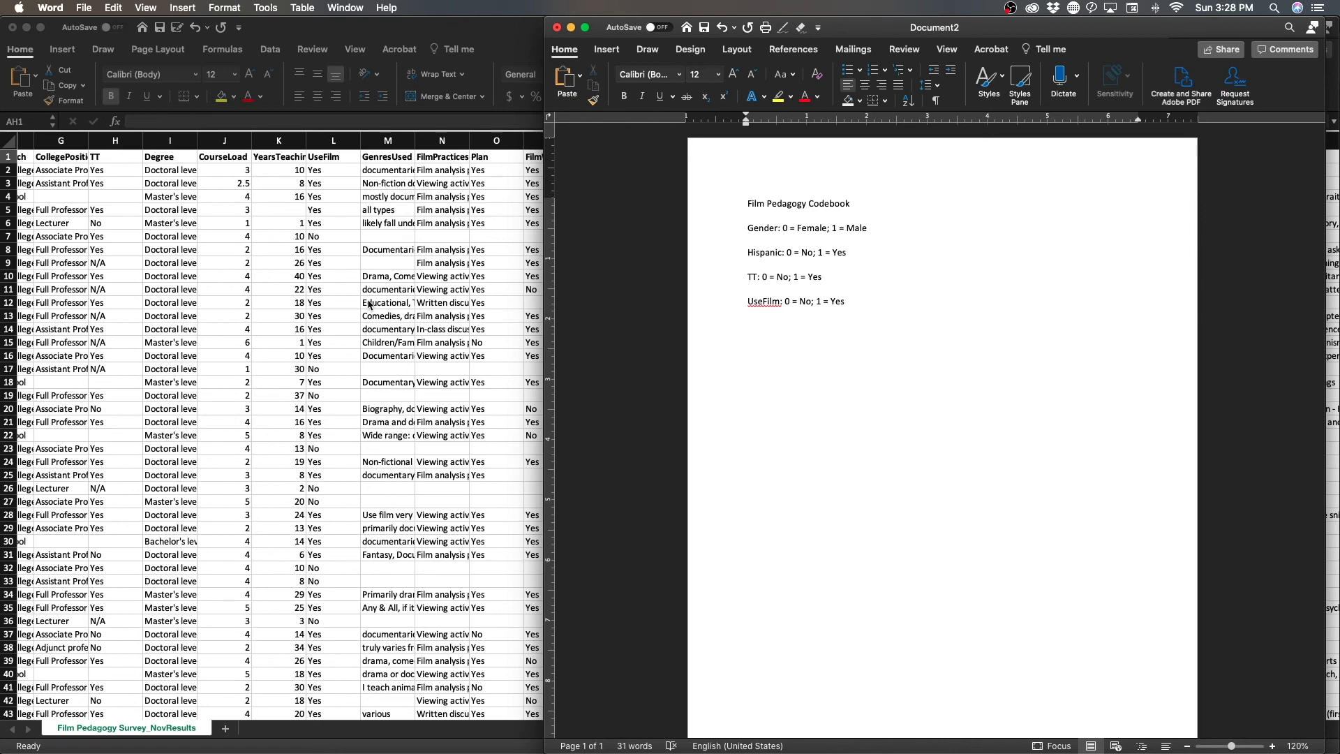
text(Plan:)
key(cmd+v)
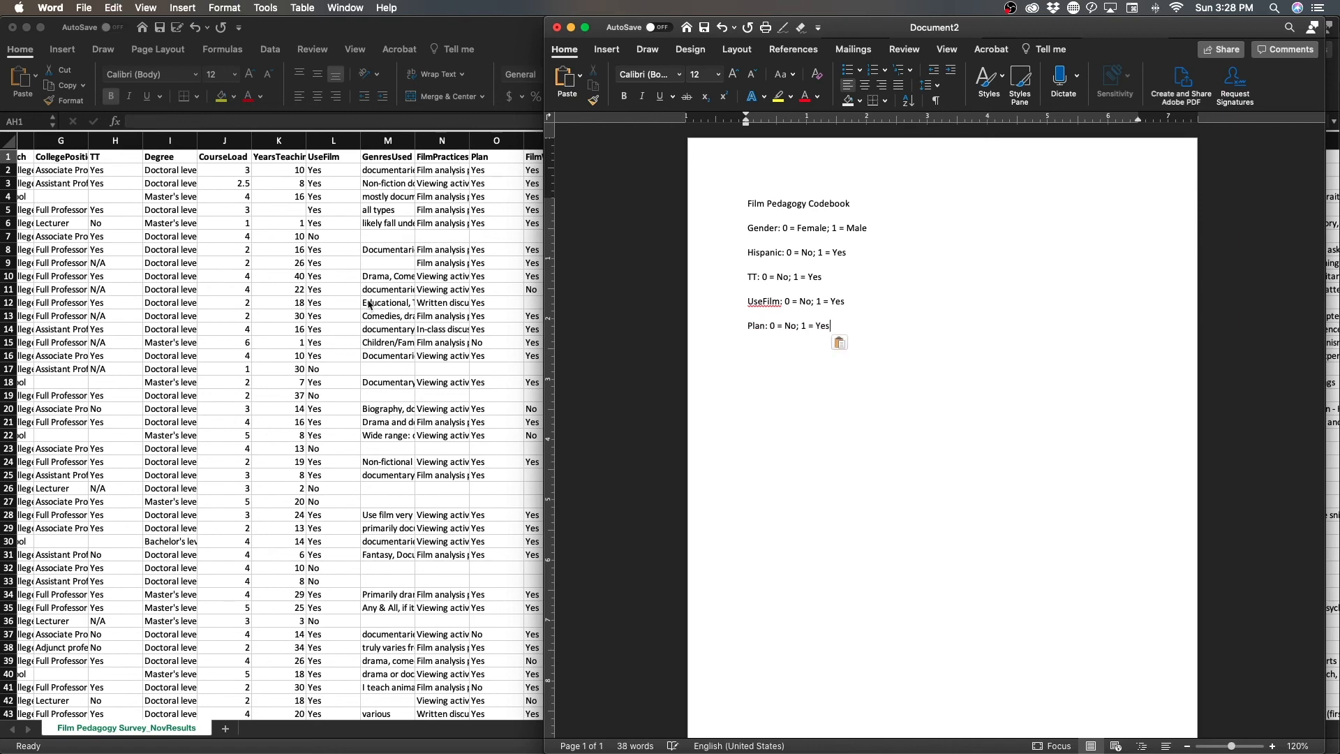
key(Return)
- Add the codebook entry "FilmWiderContext: 0 = No; 1 = Yes" below the Plan entry
scroll(370, 325, right, 5)
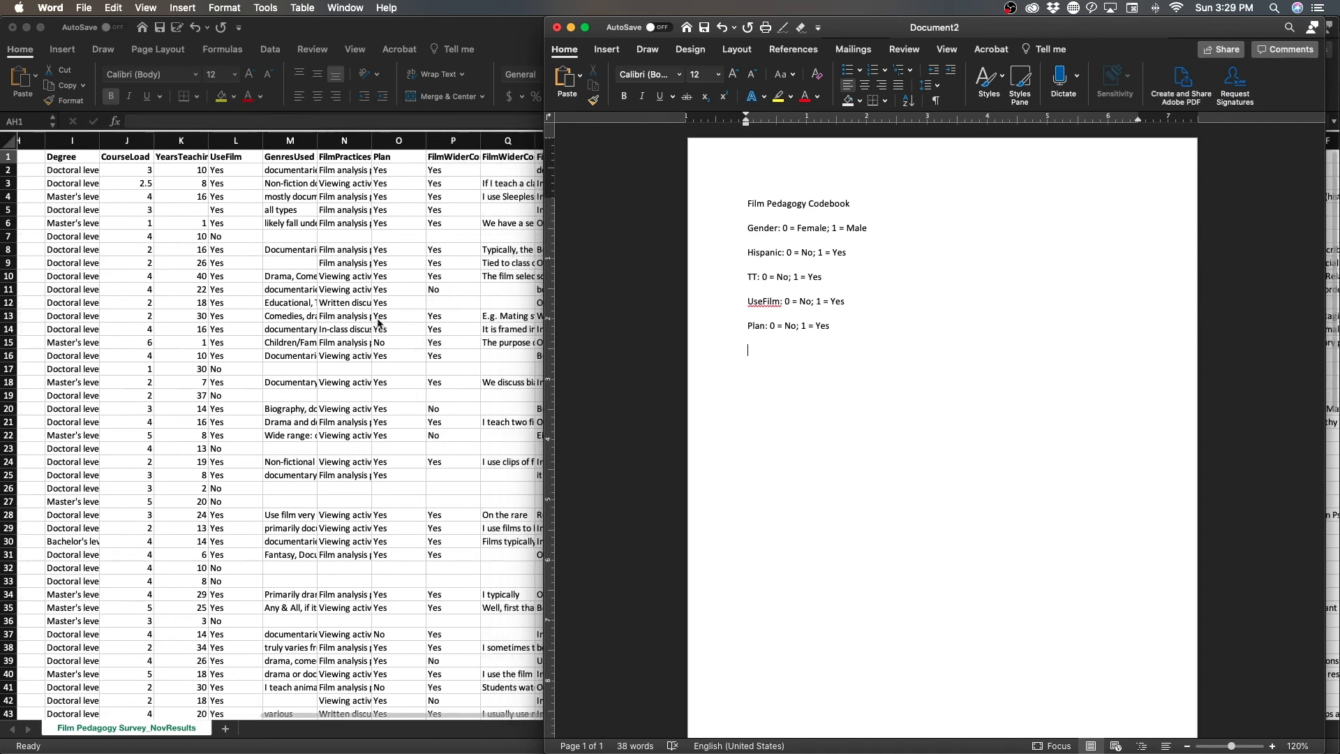
text(Film W)
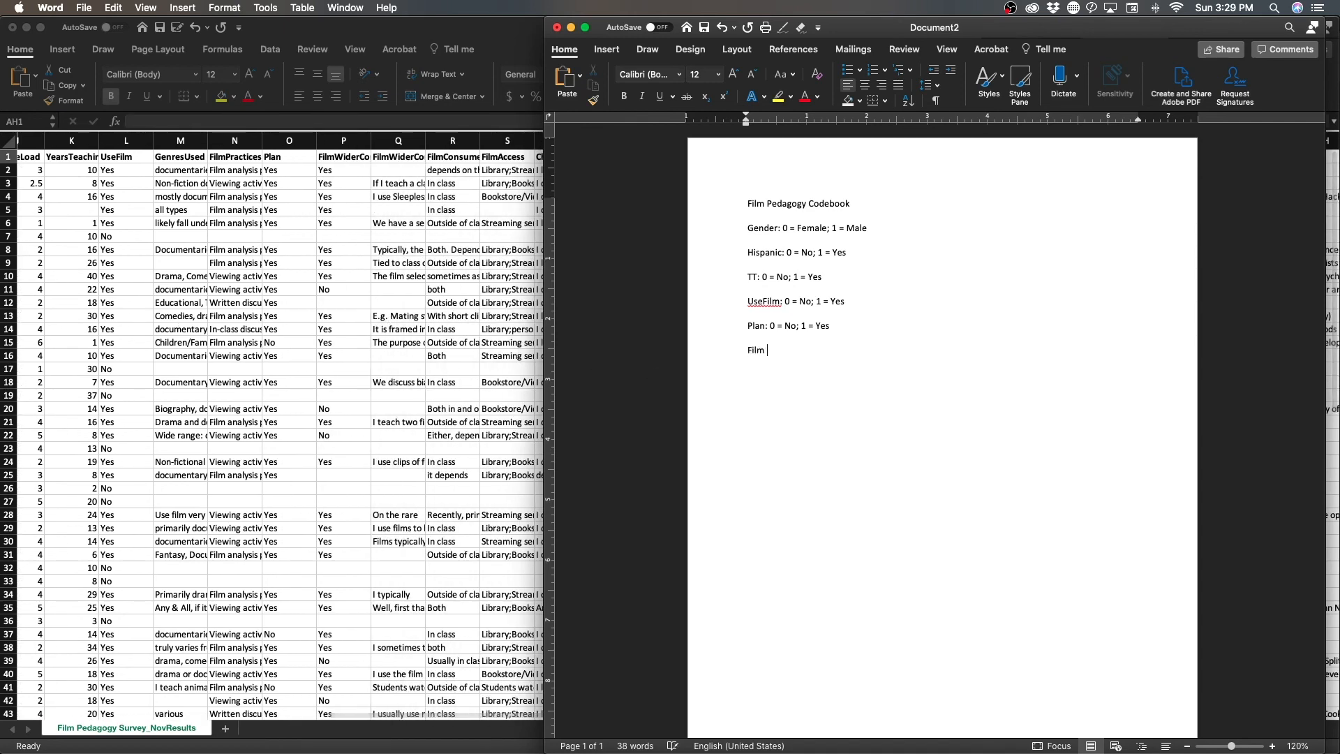
key(BackSpace)
key(BackSpace)
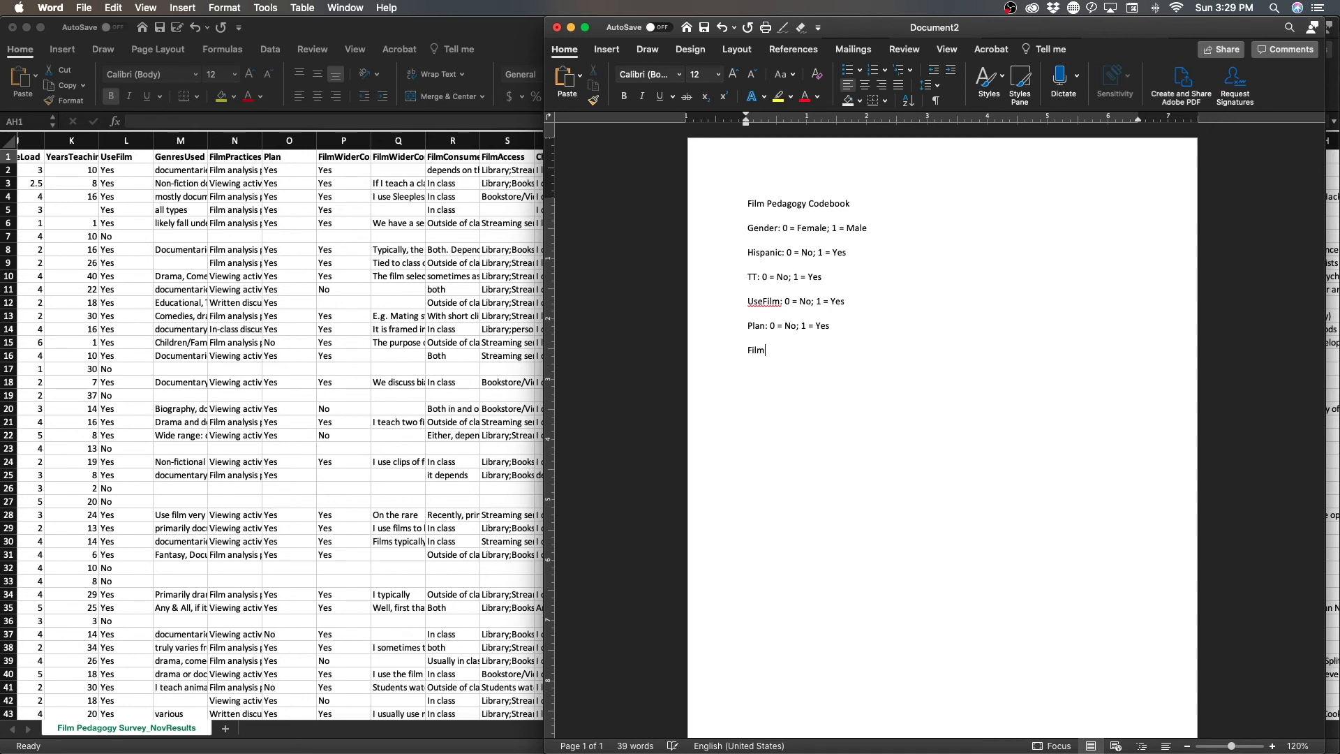
text(WiderContext:)
text(0 = No; 1 = Yes)
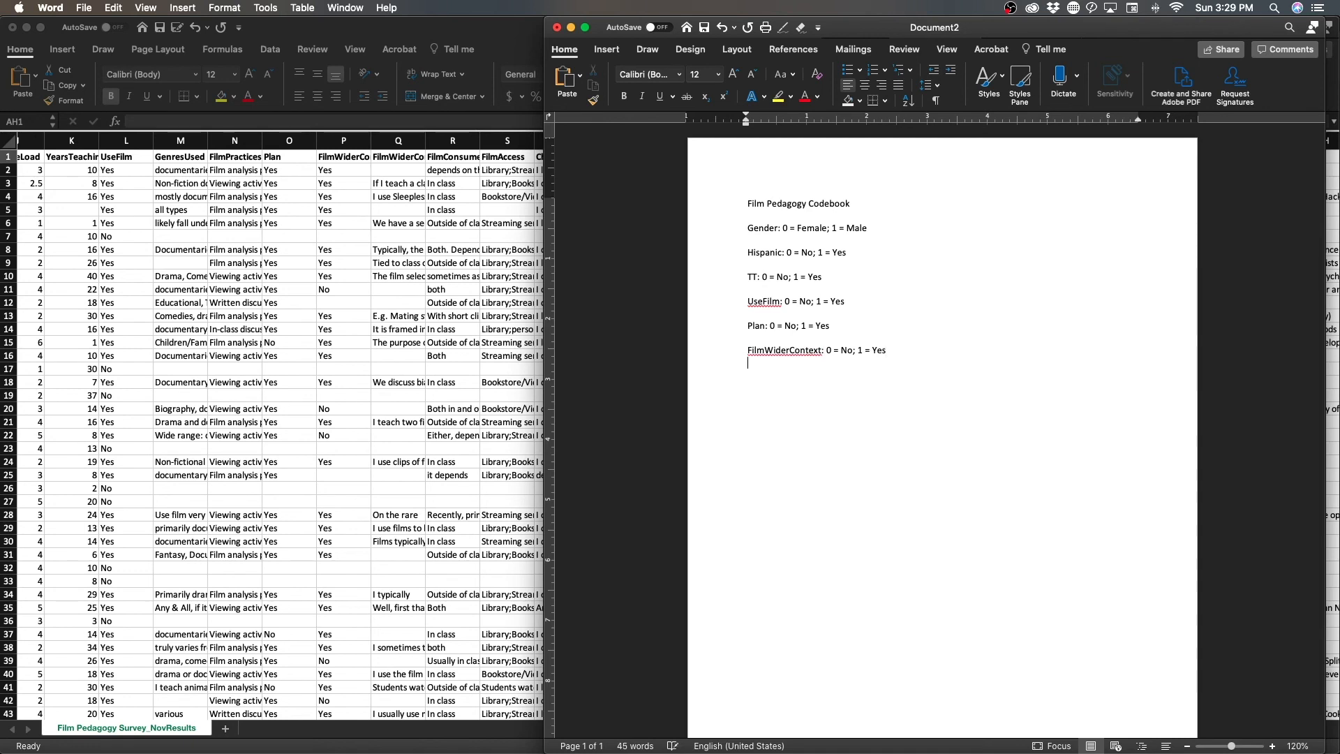
key(Return)
scroll(392, 338, right, 6)
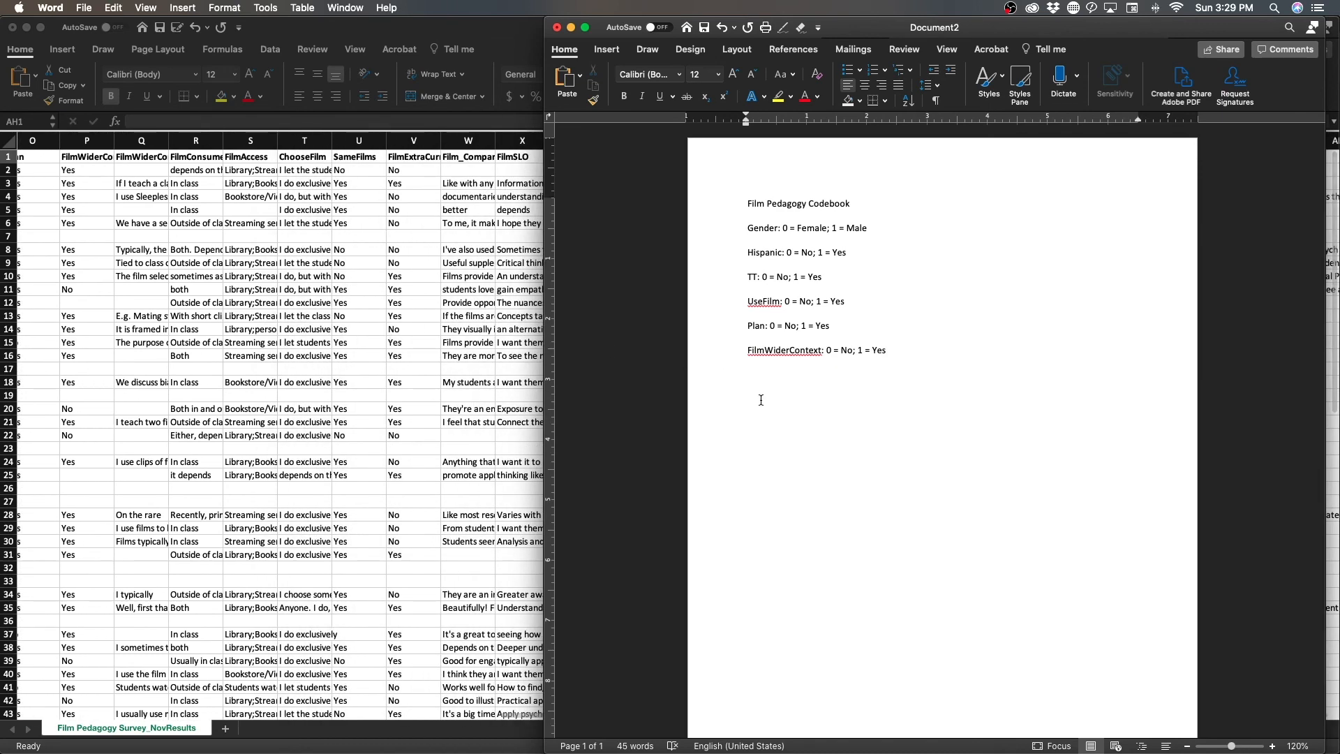
- Add the codebook entry "SameFilms: 0 = No; 1 = Yes" below the FilmWiderContext entry
text(SameFilms:)
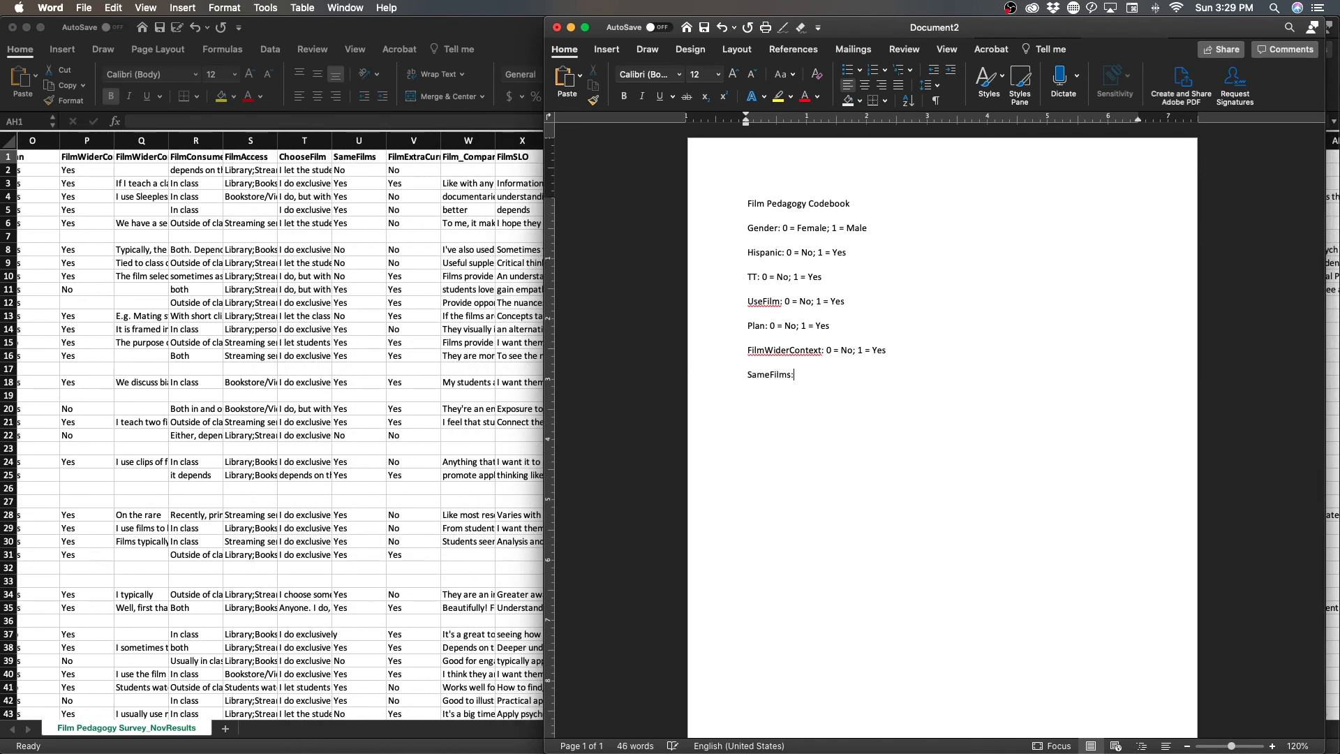
text(0 = No; 1 = Yes)
key(Return)
- Add the codebook entry "FilmExtraCurr: 0 = No; 1 = Yes" below the SameFilms entry
text(FilmExtrac)
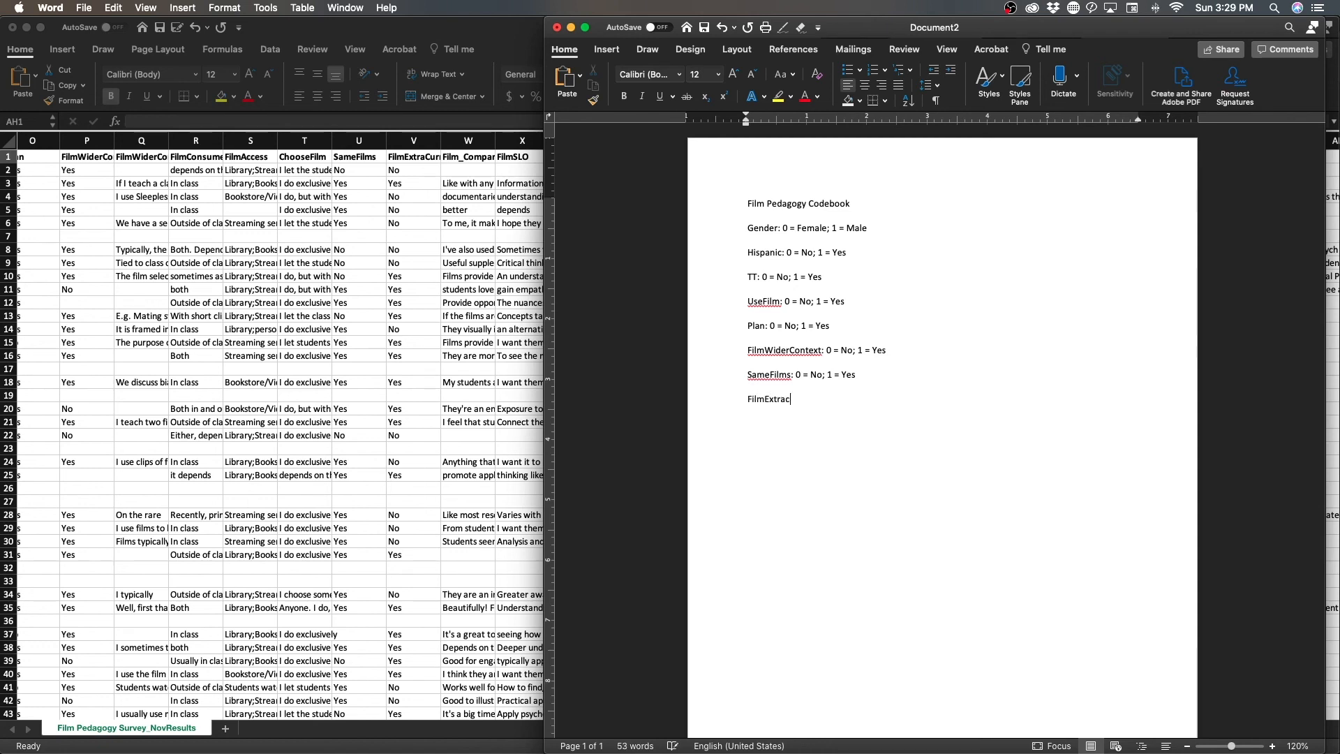
key(BackSpace)
text(Curr:)
text(0 = No; 1 = Yes)
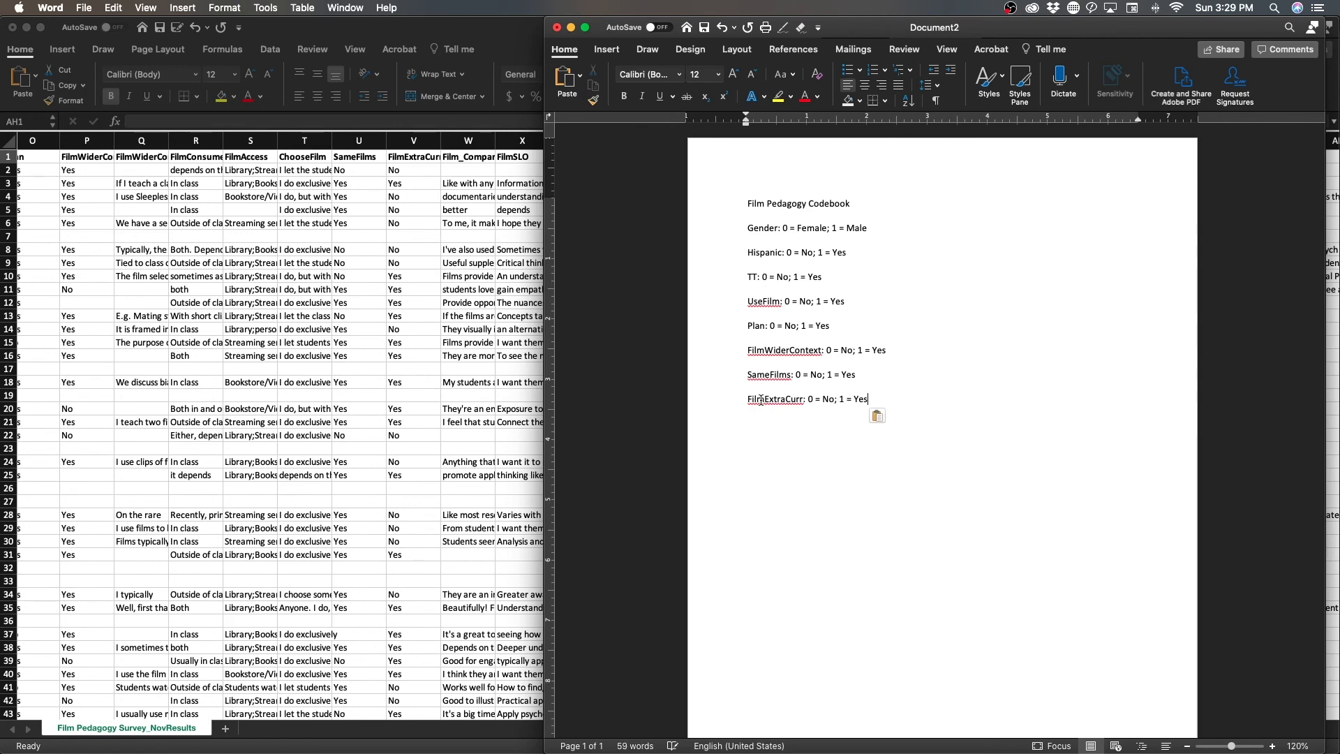
key(Return)
- Switch to the Excel survey sheet and replace every "No" with 0, matching case and entire cells only
scroll(363, 327, right, 4)
scroll(362, 325, left, 18)
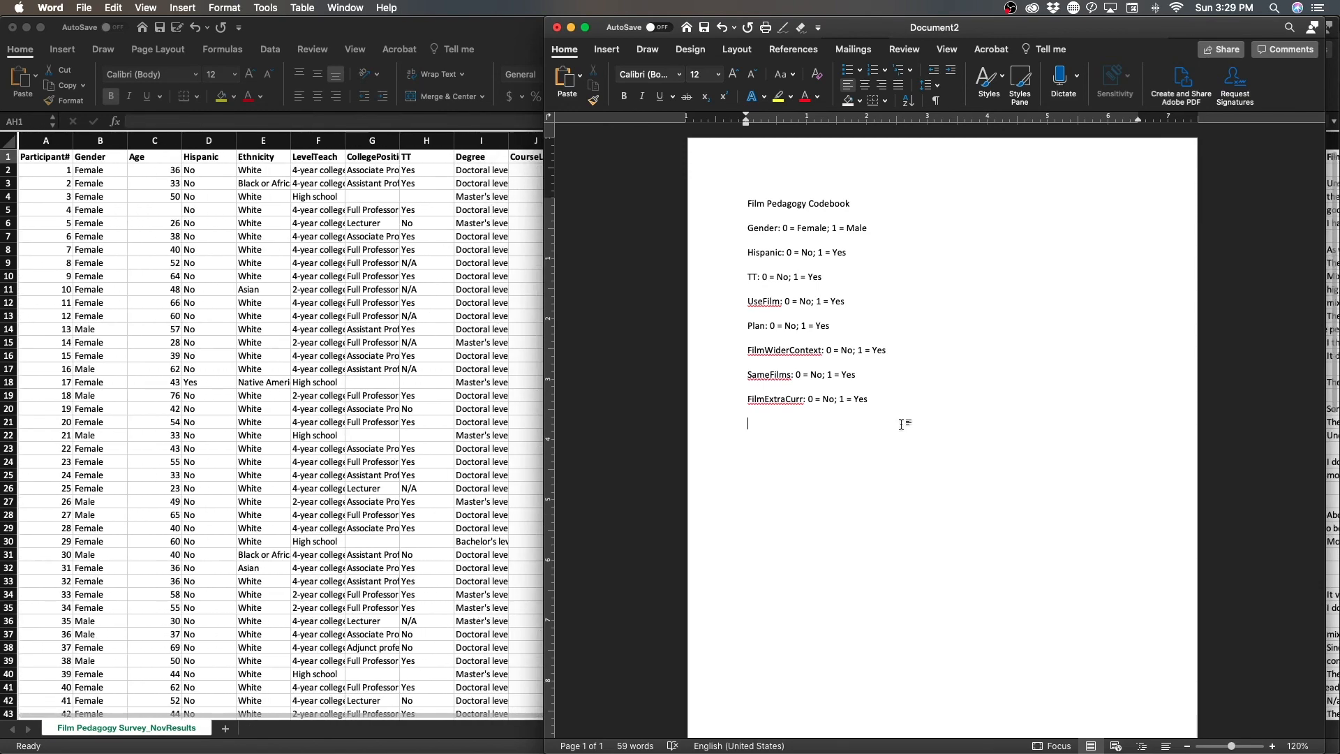
click(357, 479)
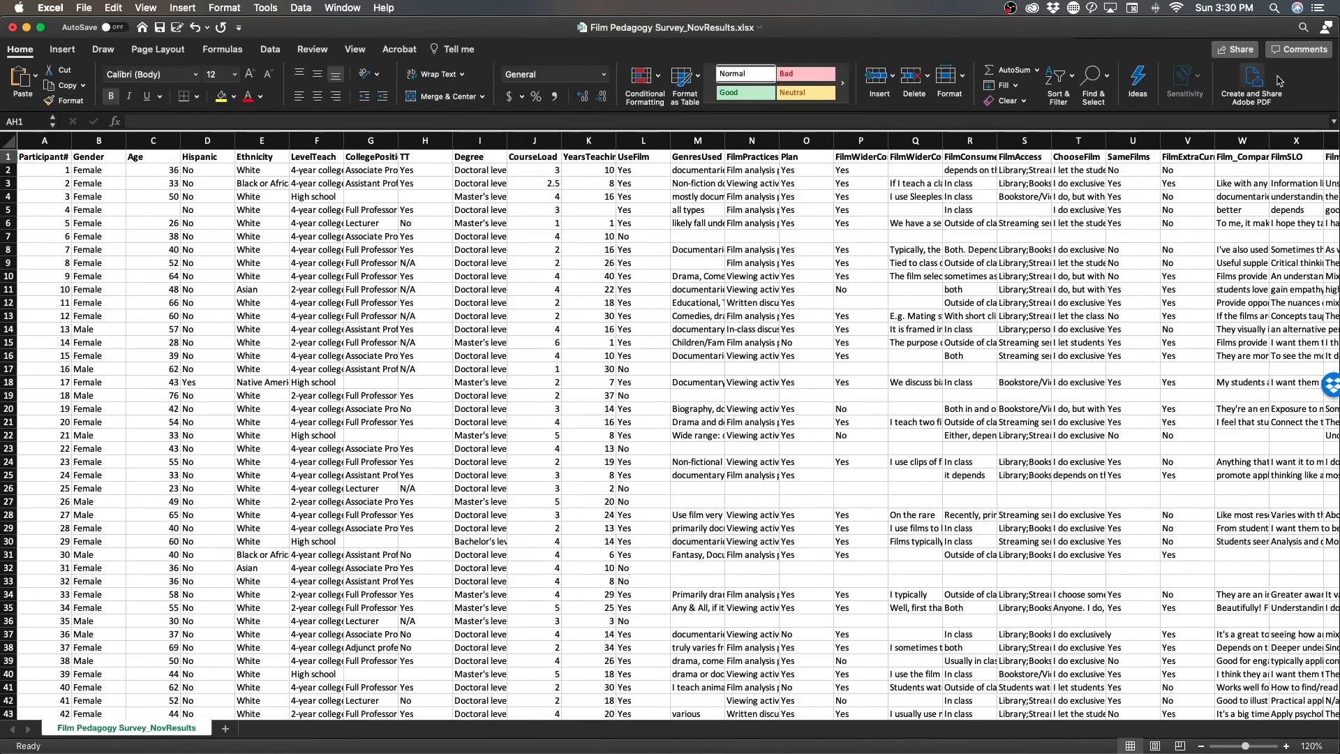
click(1303, 27)
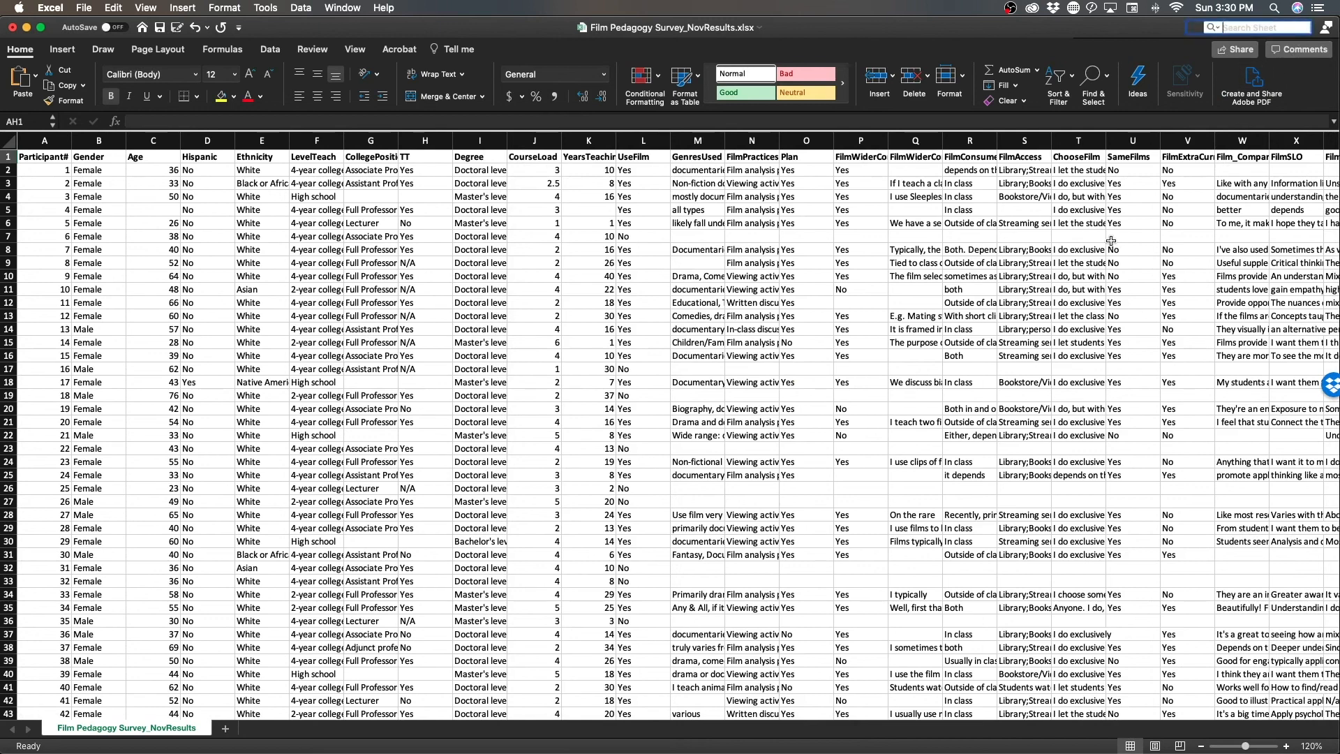
click(1195, 28)
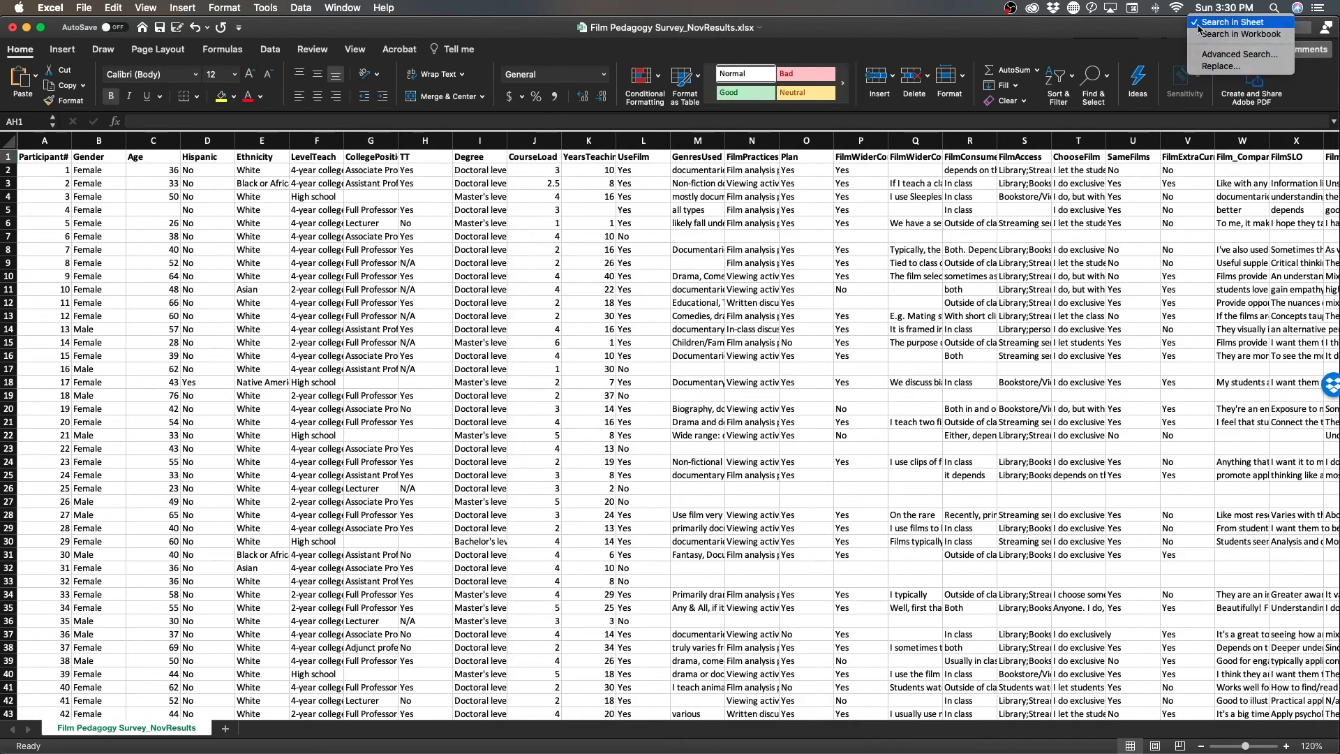
click(1222, 65)
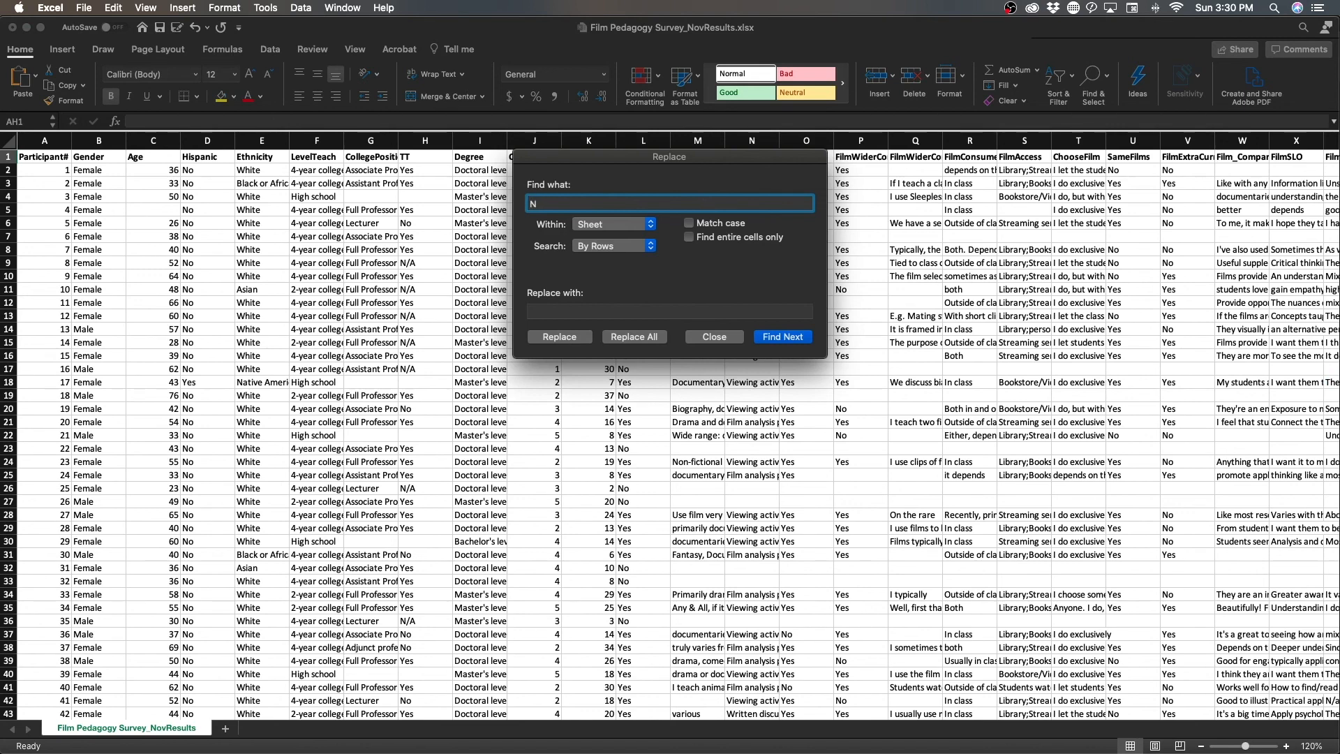
click(733, 224)
click(585, 313)
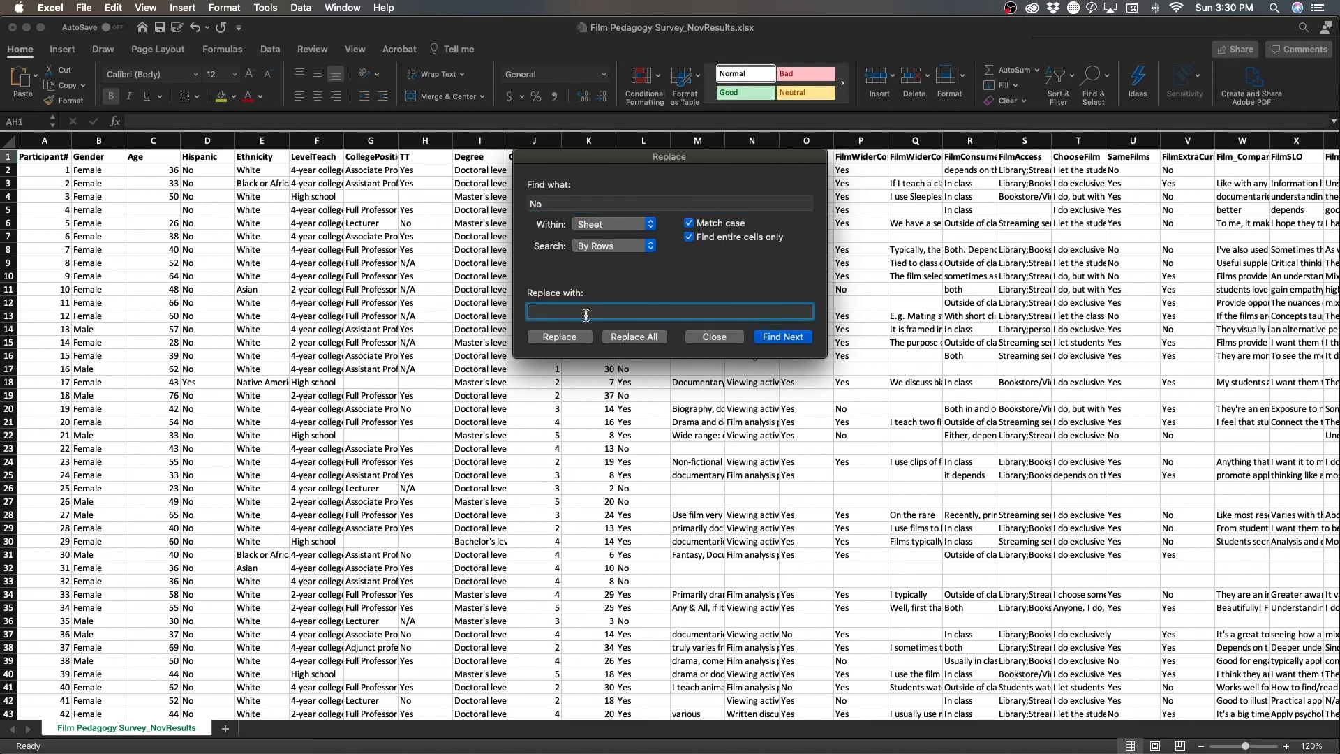
click(634, 337)
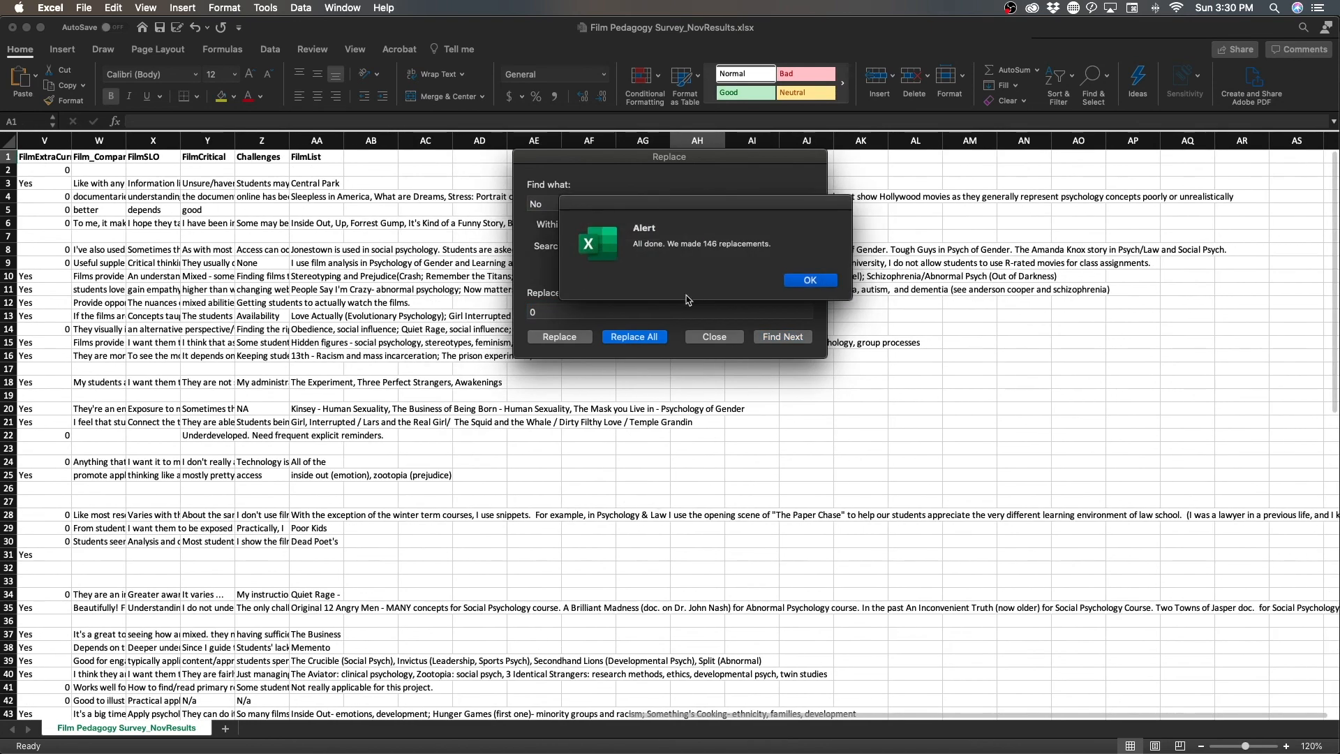
click(813, 280)
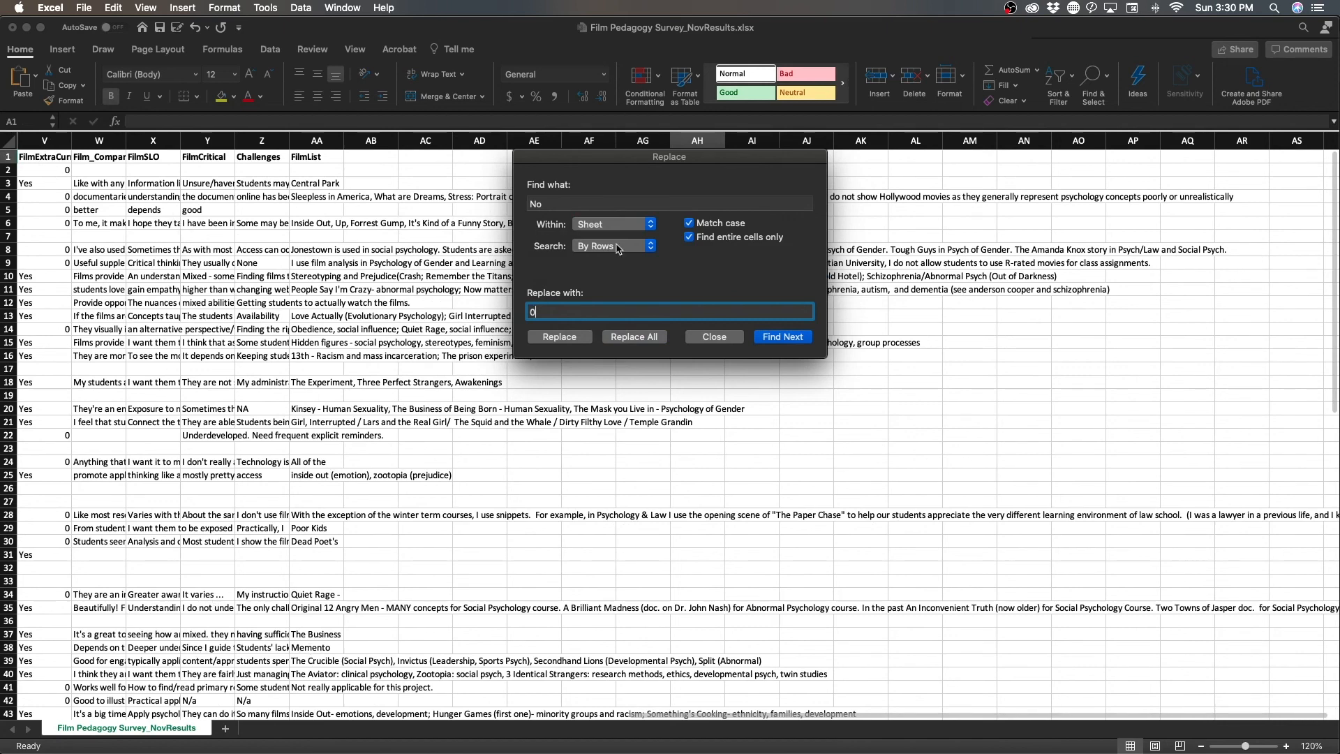
- Replace every "Yes" in the sheet with 1, keeping the case and entire-cell matching, and close the replace dialog
double_click(556, 206)
text(Yes)
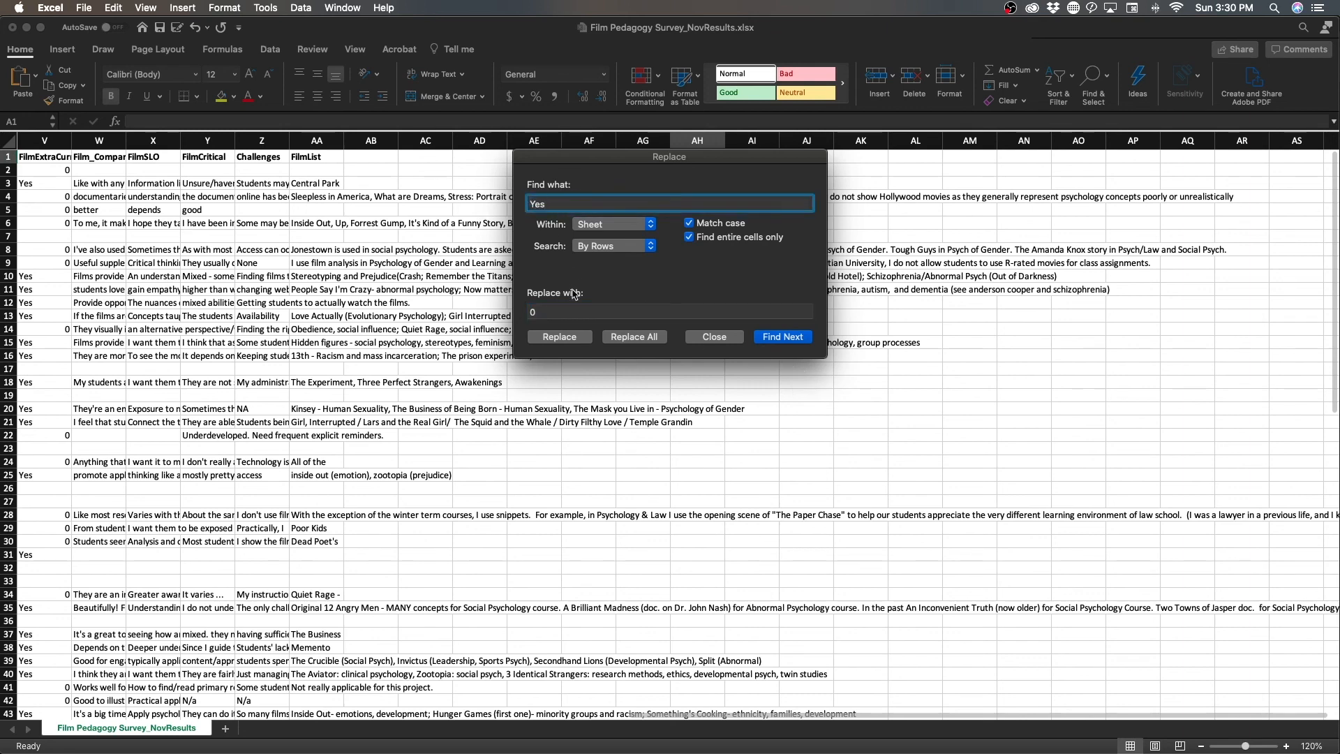
double_click(557, 311)
text(1)
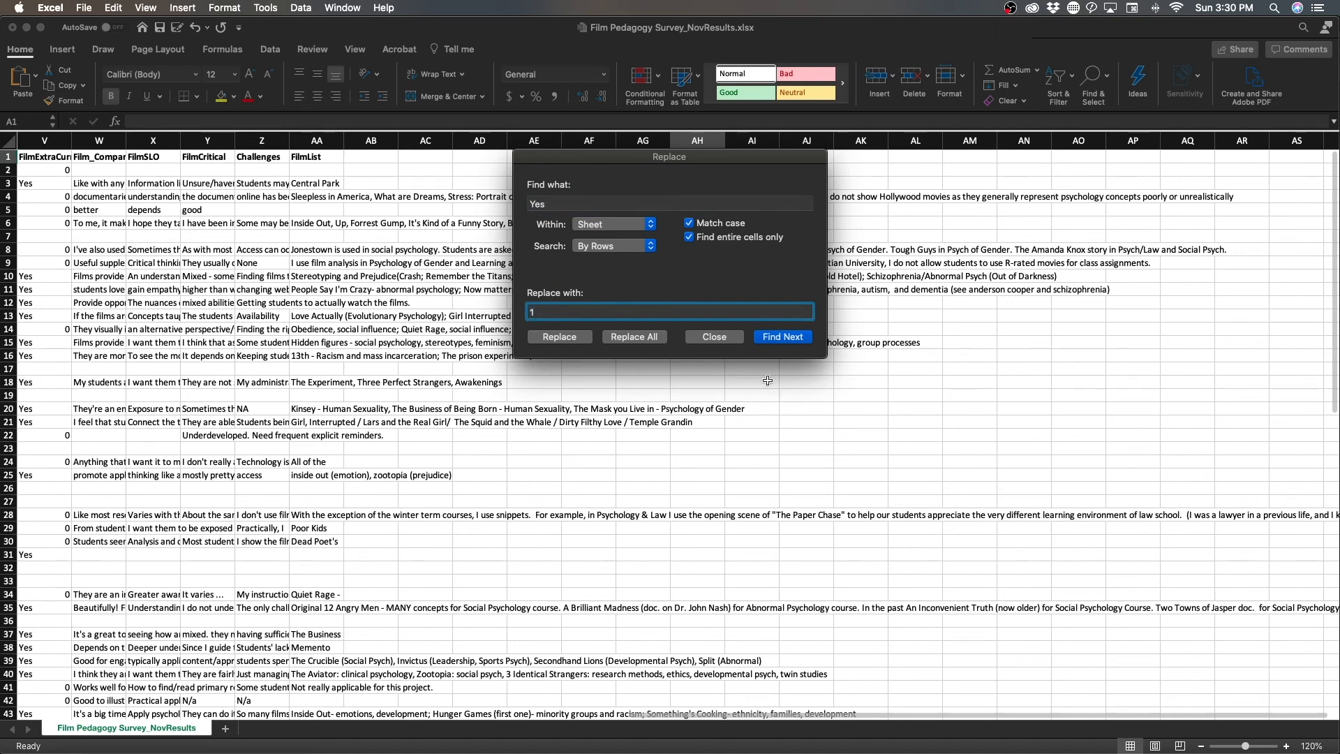
click(636, 337)
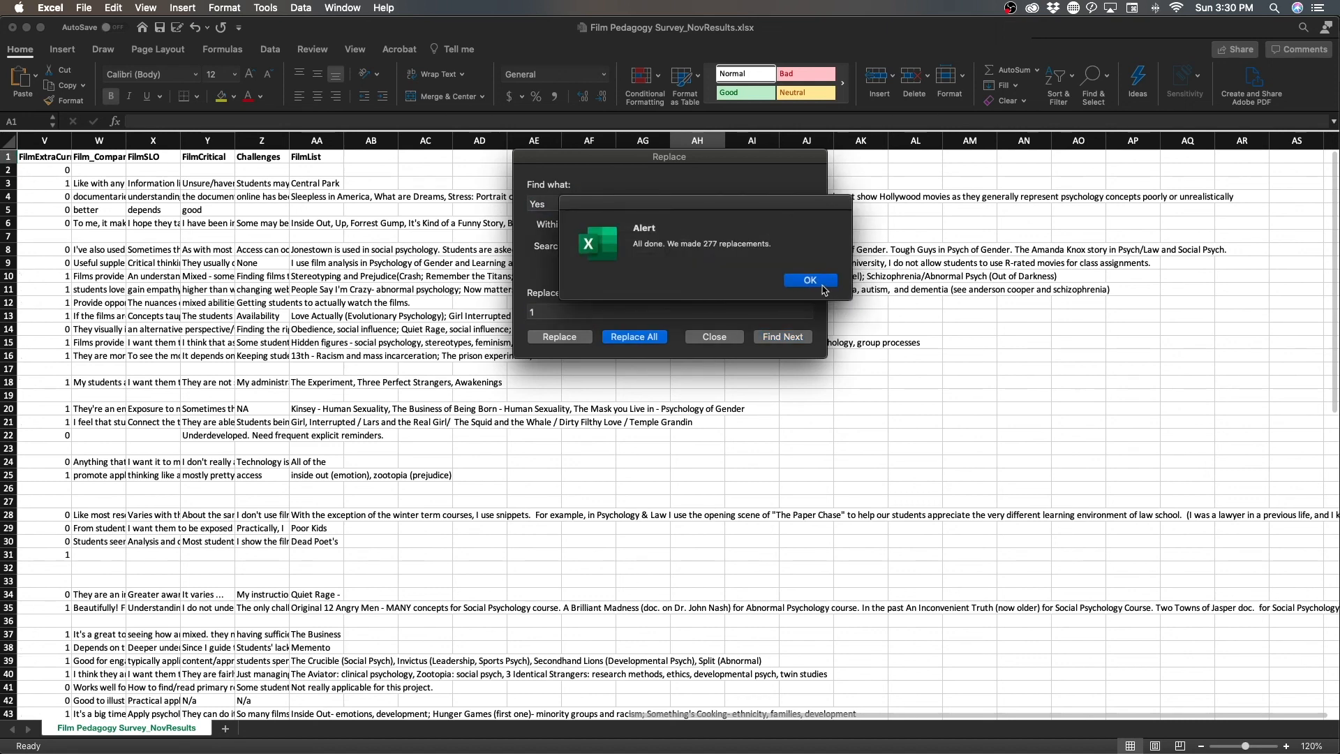
click(809, 280)
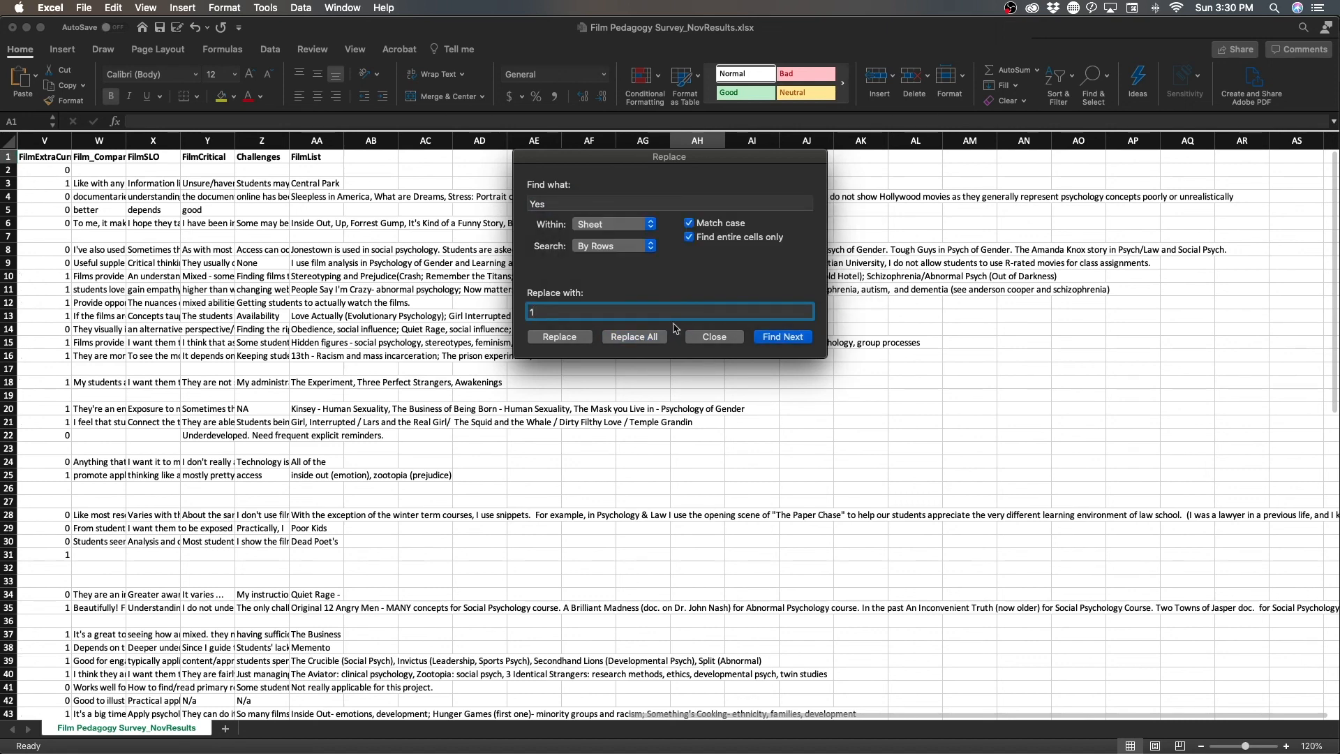
click(712, 337)
scroll(786, 388, left, 15)
scroll(793, 391, left, 3)
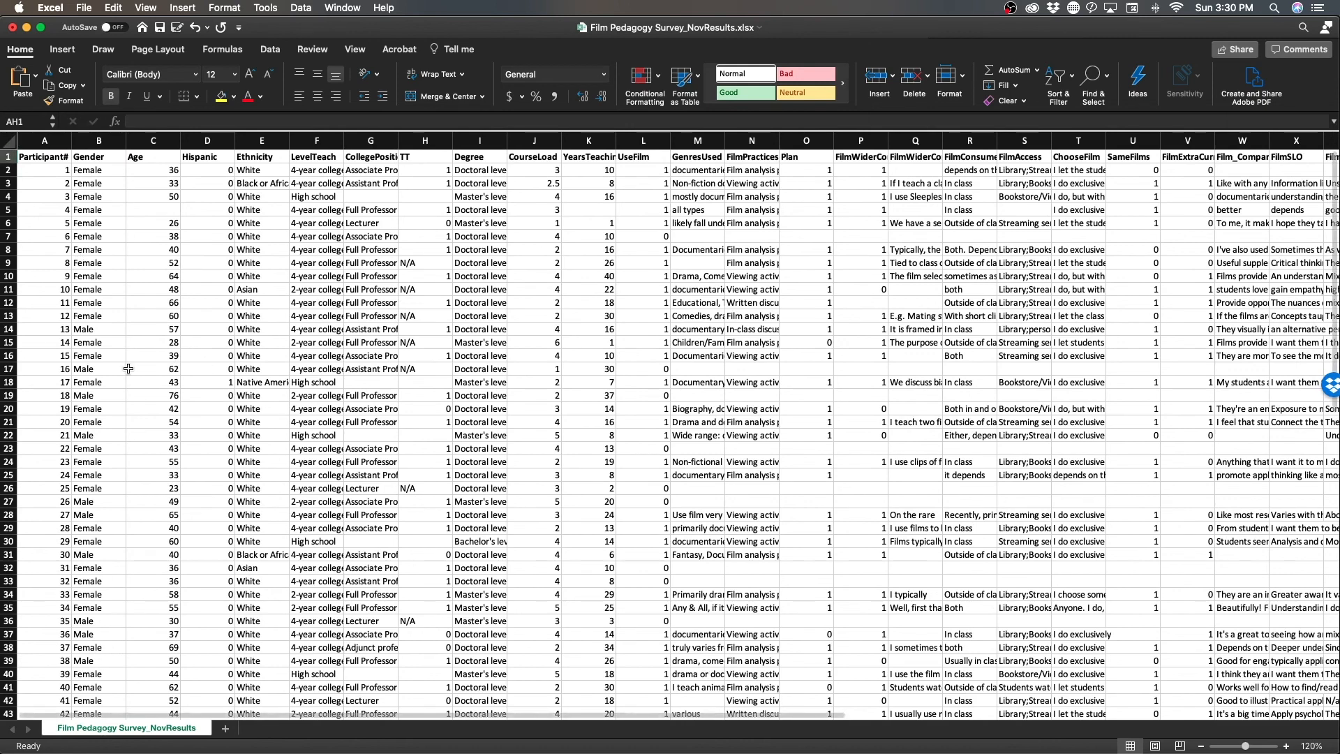
- Replace every "Female" in the sheet with 0, matching case and entire cells only
click(1308, 27)
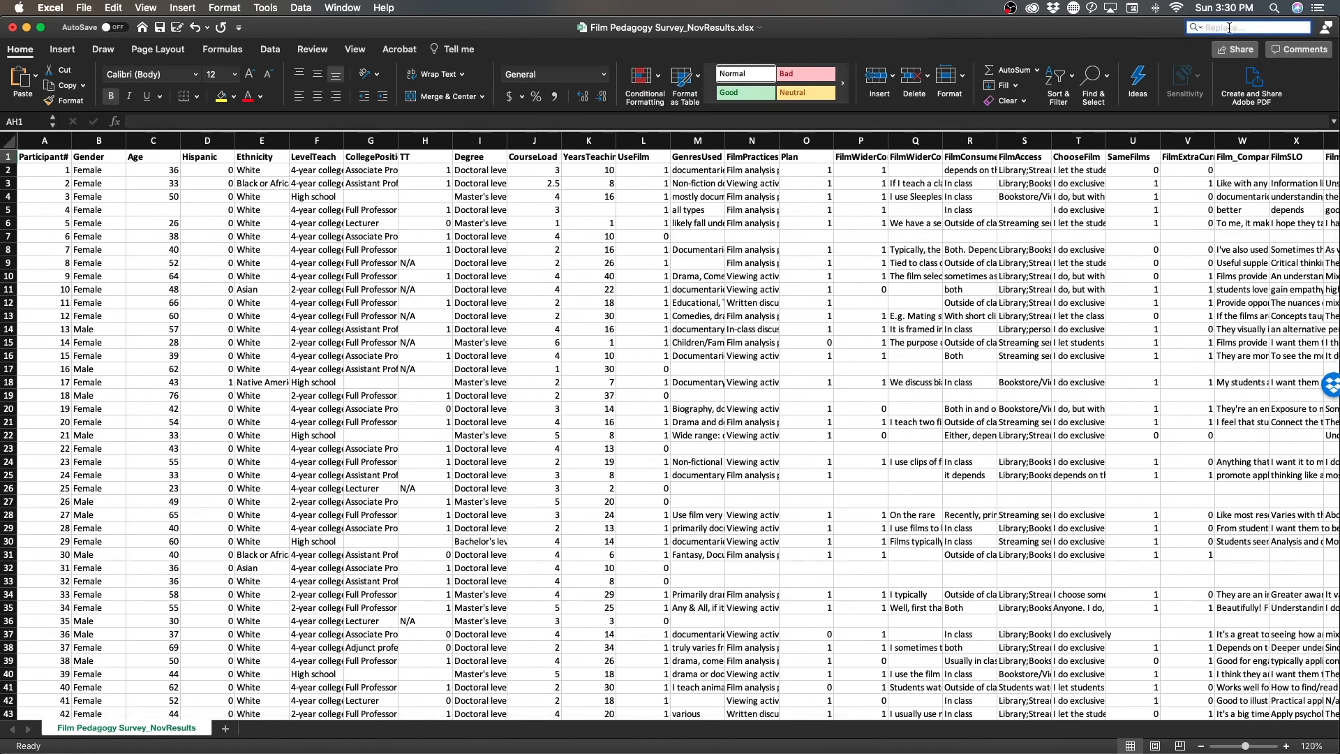
click(1196, 28)
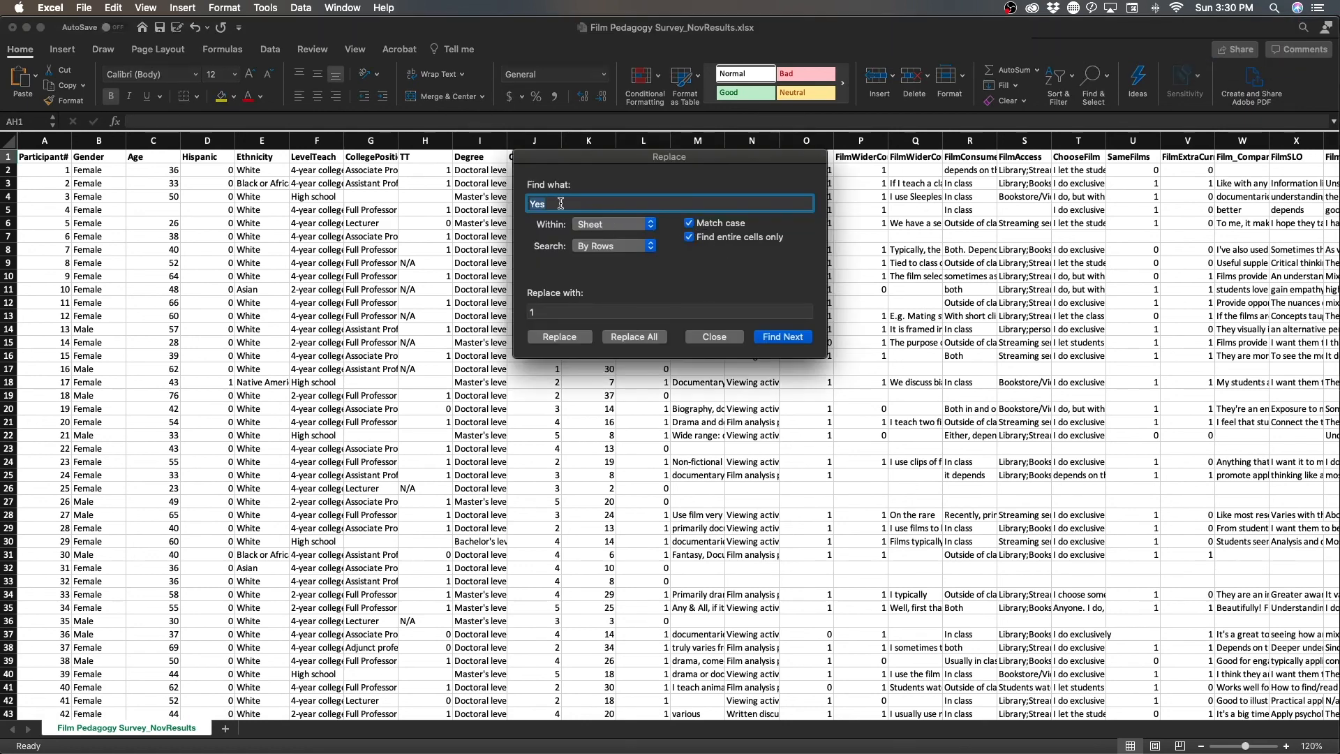
text(Female)
click(583, 313)
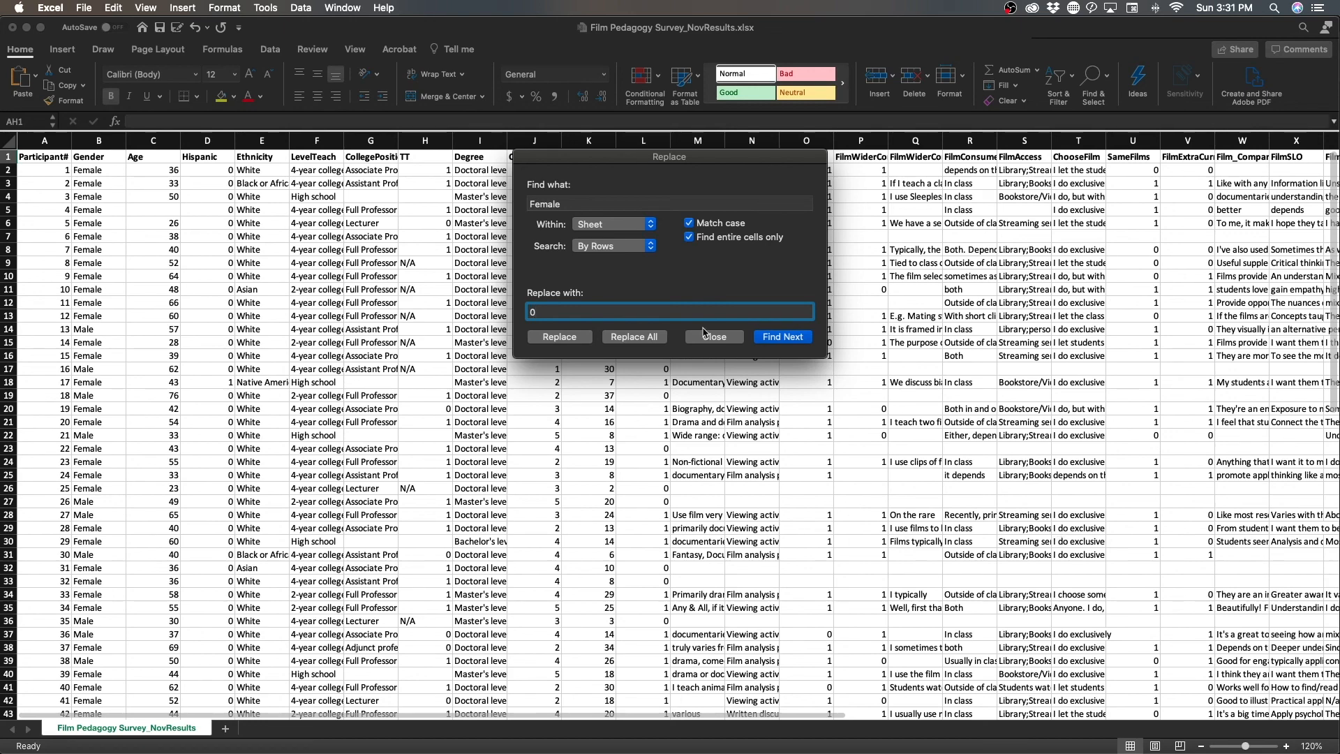
click(657, 337)
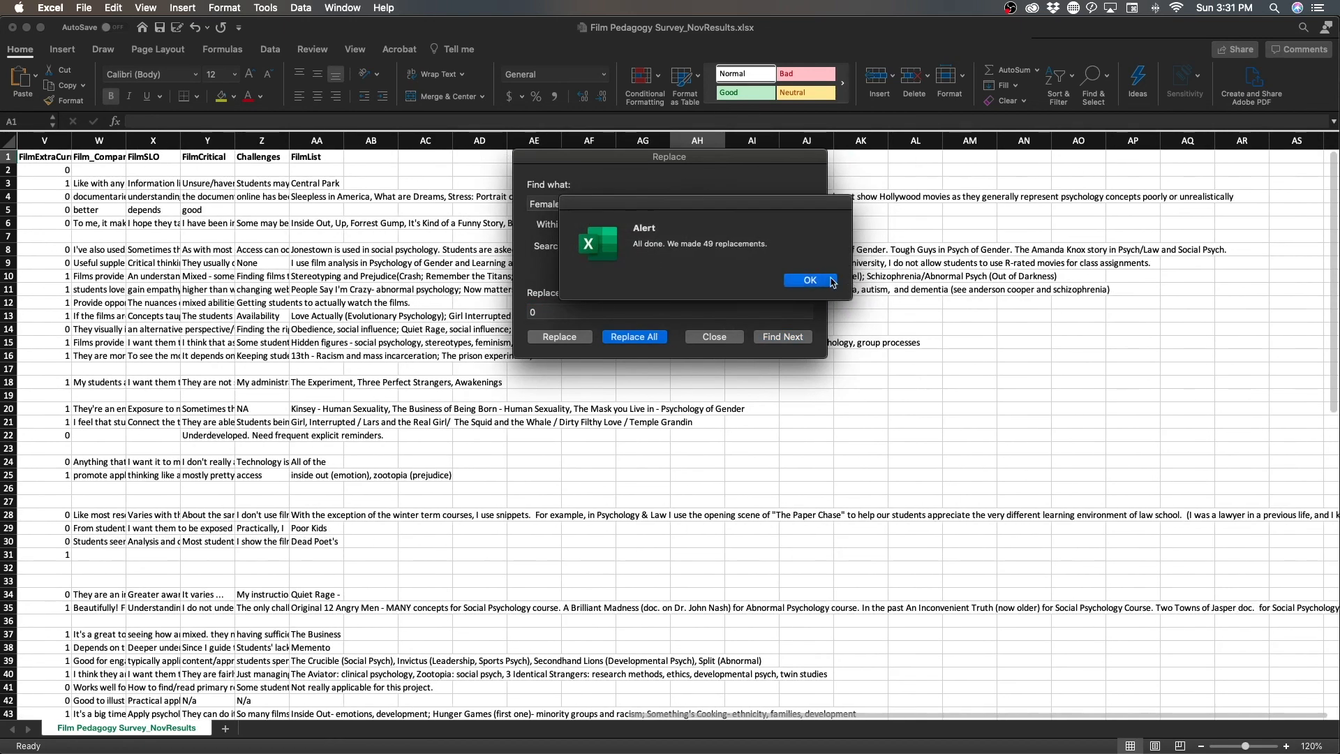
click(813, 281)
- Replace every "Male" in the sheet with 1 and close the replace dialog
click(582, 204)
double_click(581, 206)
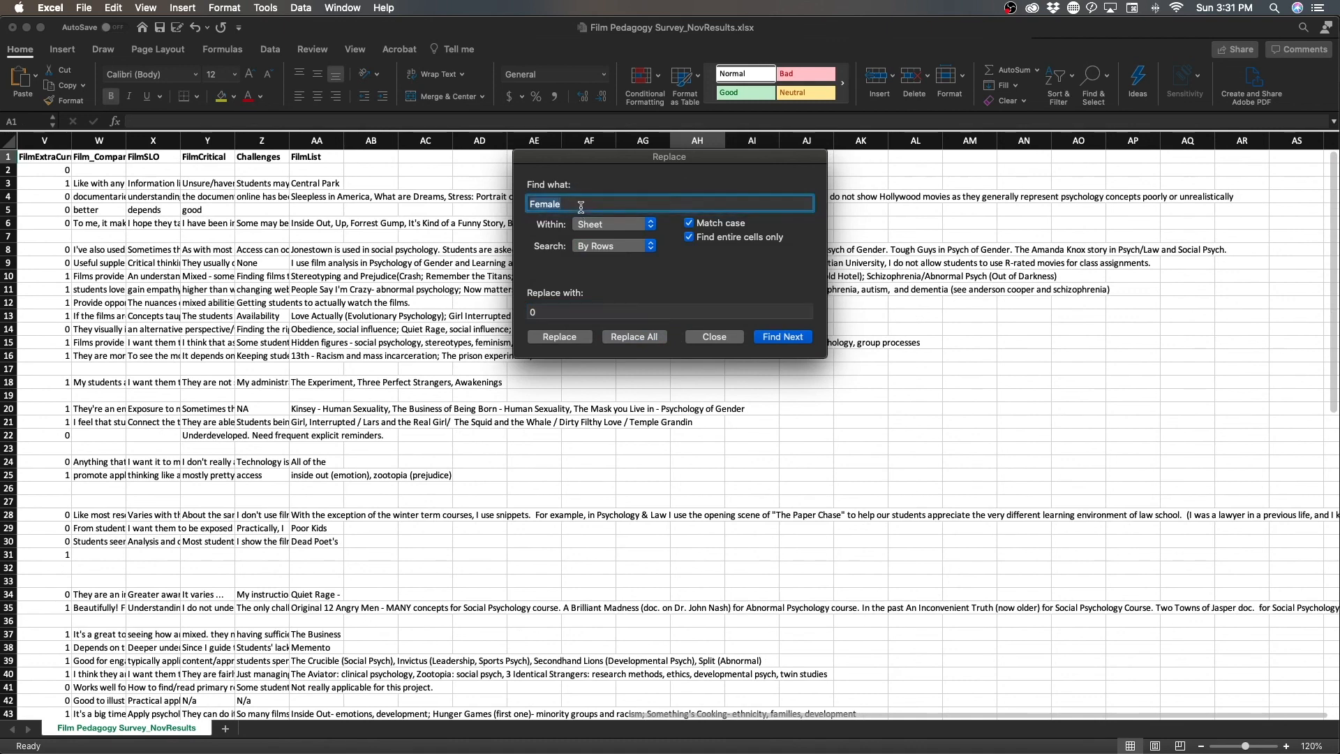
text(Mal)
double_click(544, 312)
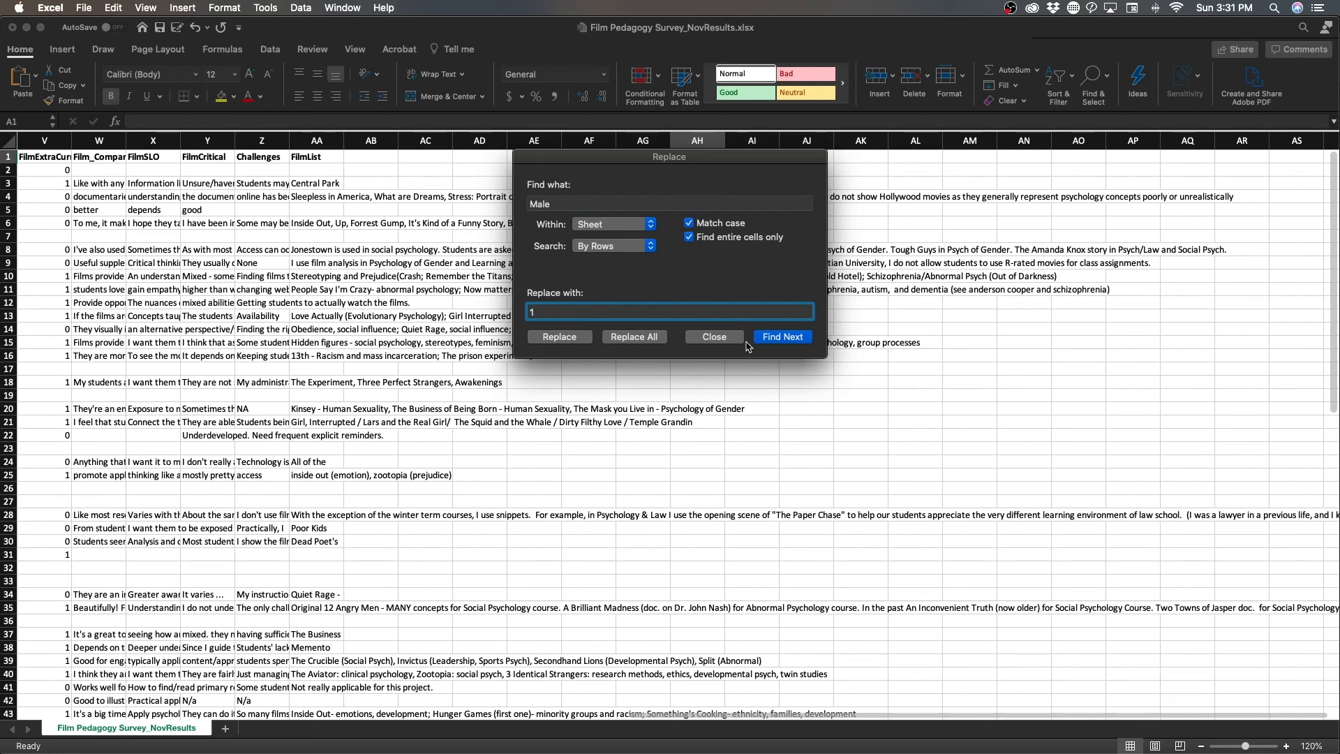
click(635, 339)
click(808, 281)
click(714, 337)
scroll(753, 316, left, 10)
scroll(753, 316, left, 4)
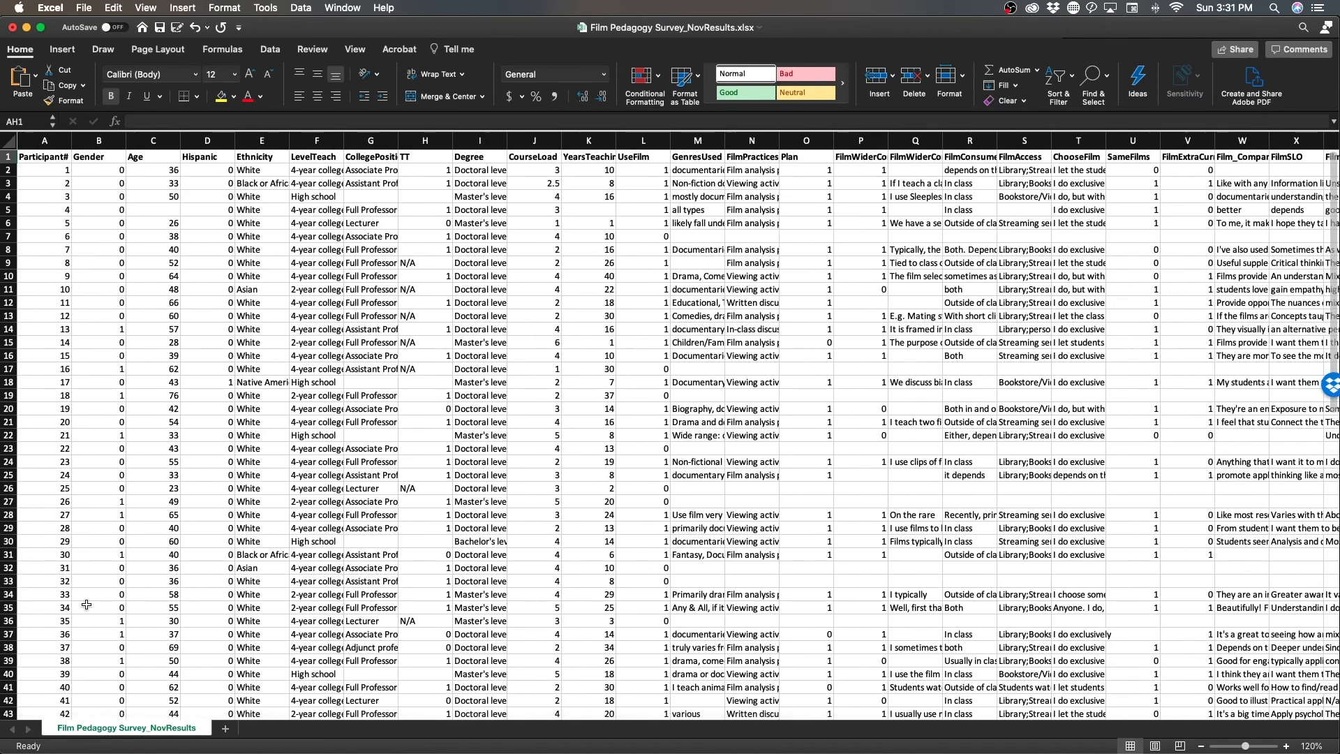
- Clear the "N/A" entries in the TT column at cells H9, H11, H13, H15 and H17
scroll(104, 544, down, 15)
scroll(105, 564, up, 15)
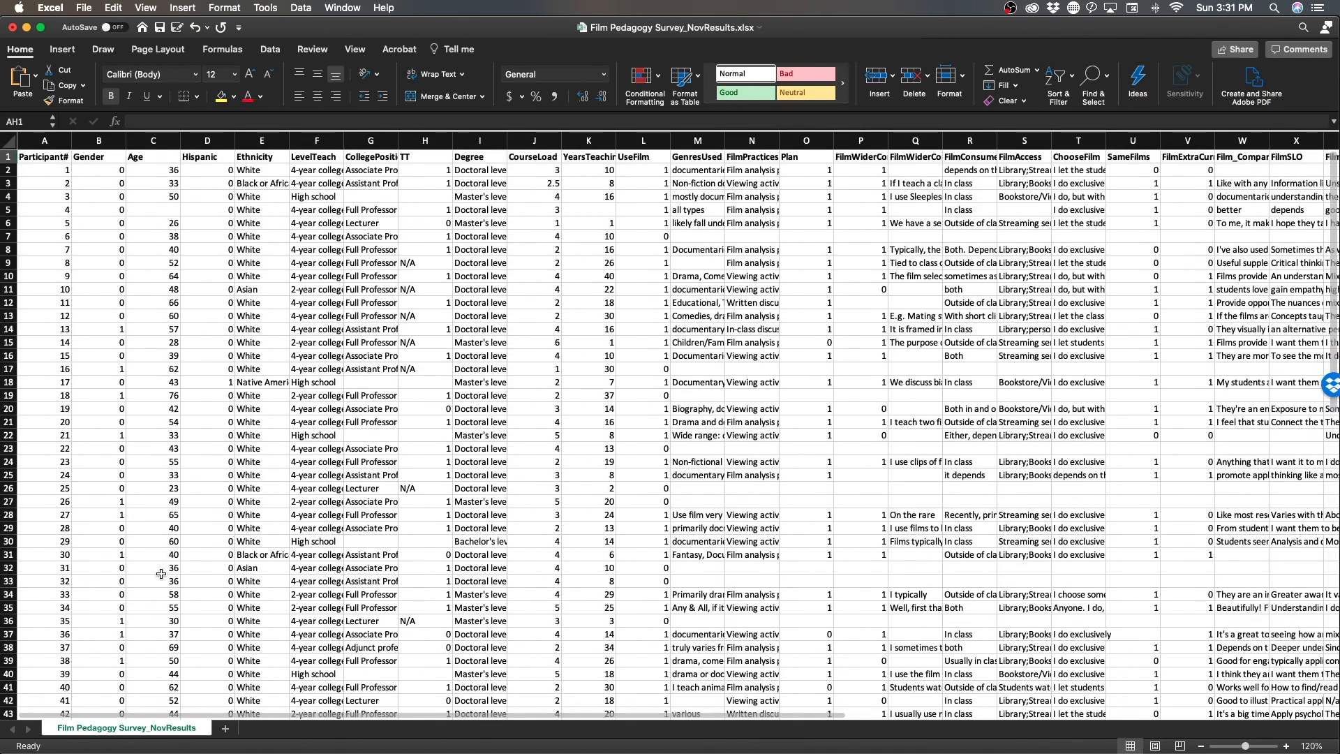
scroll(160, 574, down, 3)
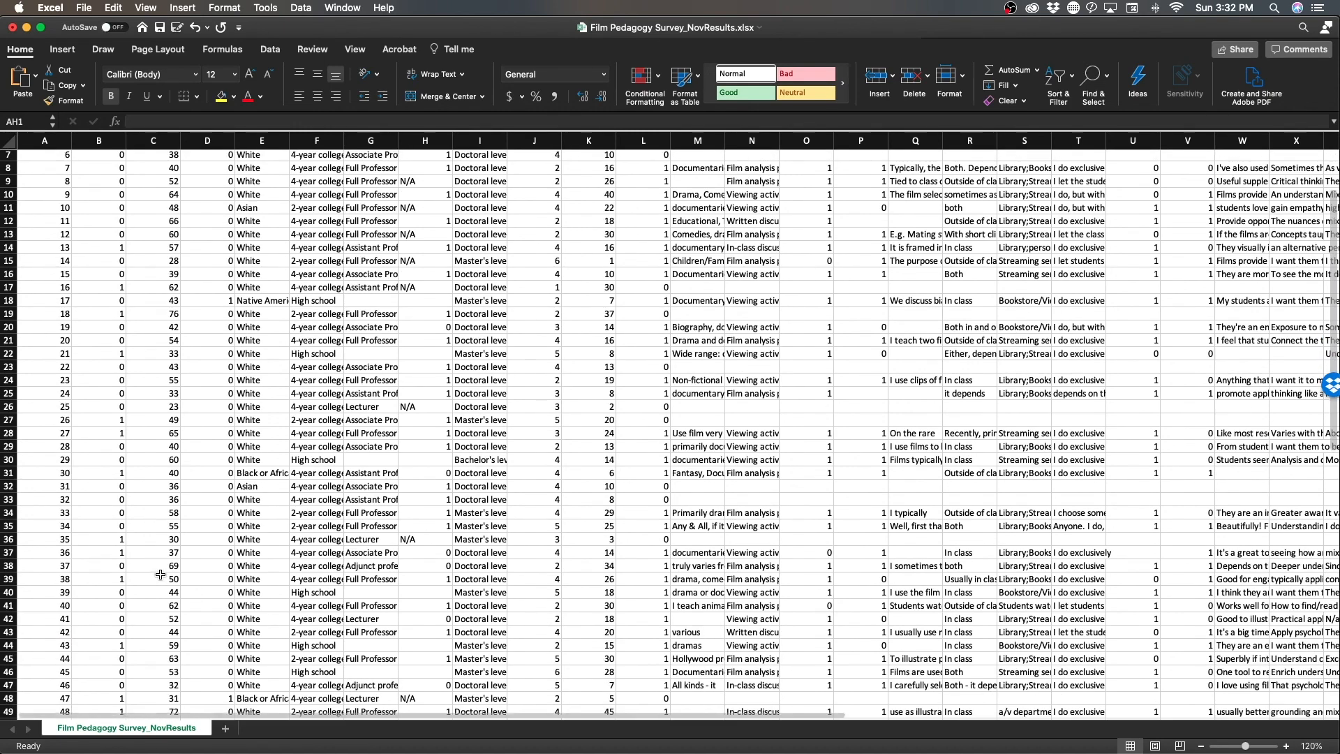
scroll(159, 574, up, 5)
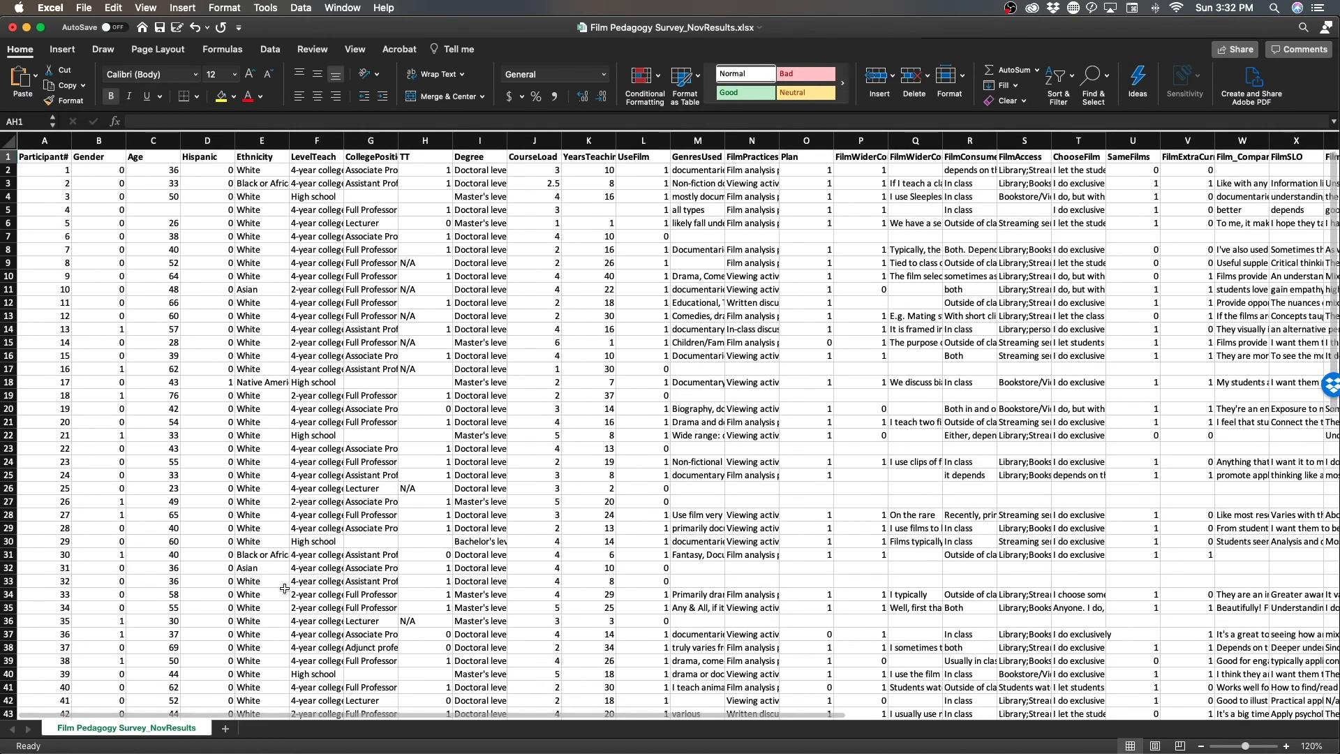
click(426, 262)
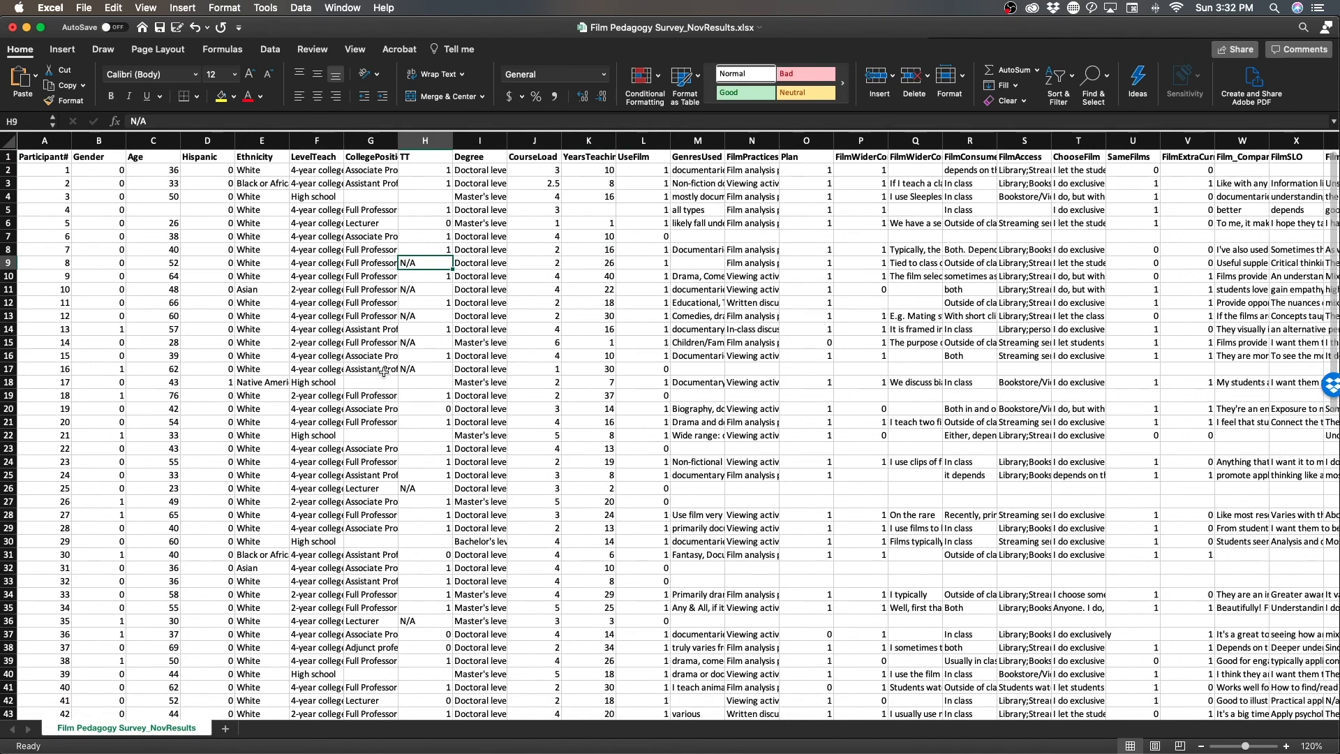
key(Delete)
click(425, 289)
key(Delete)
click(425, 315)
key(Delete)
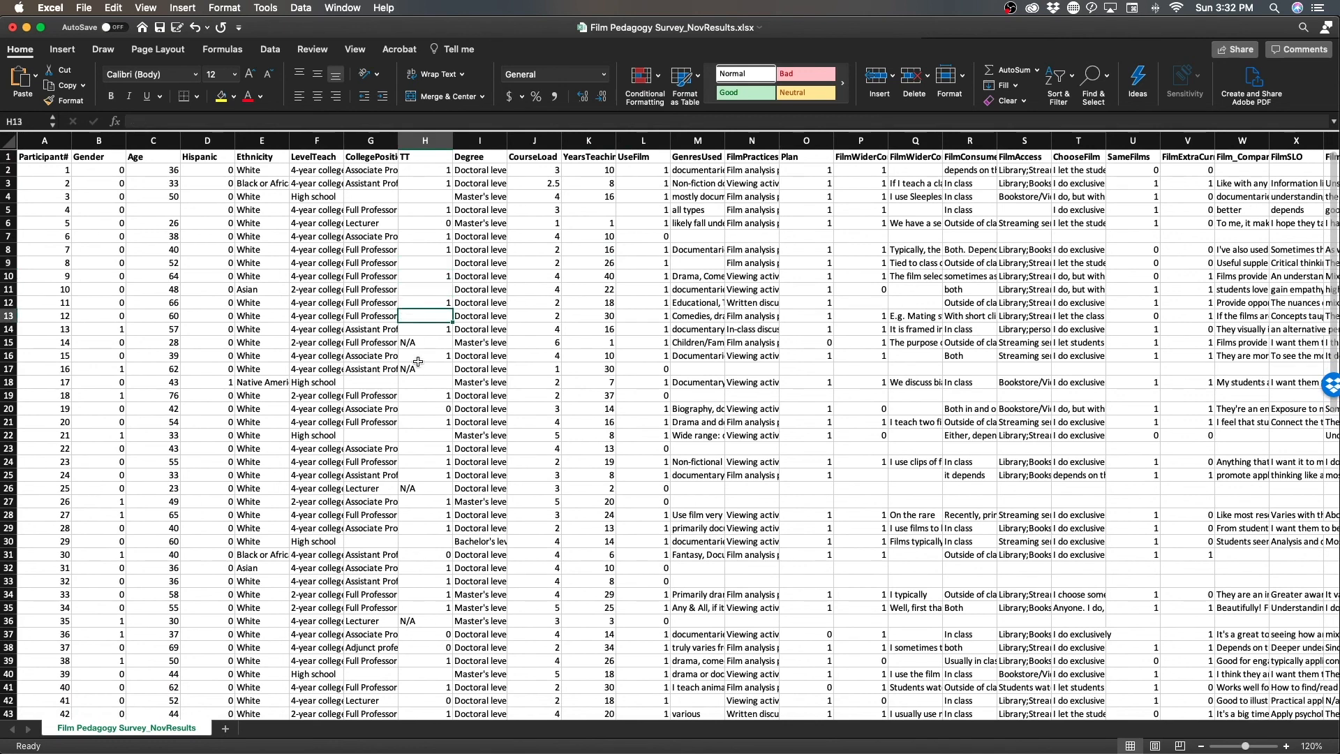
click(419, 342)
key(Delete)
click(419, 368)
key(Delete)
- Clear the remaining "N/A" entries in the TT column at cells H26, H36, H48, H53 and H69
scroll(424, 373, down, 3)
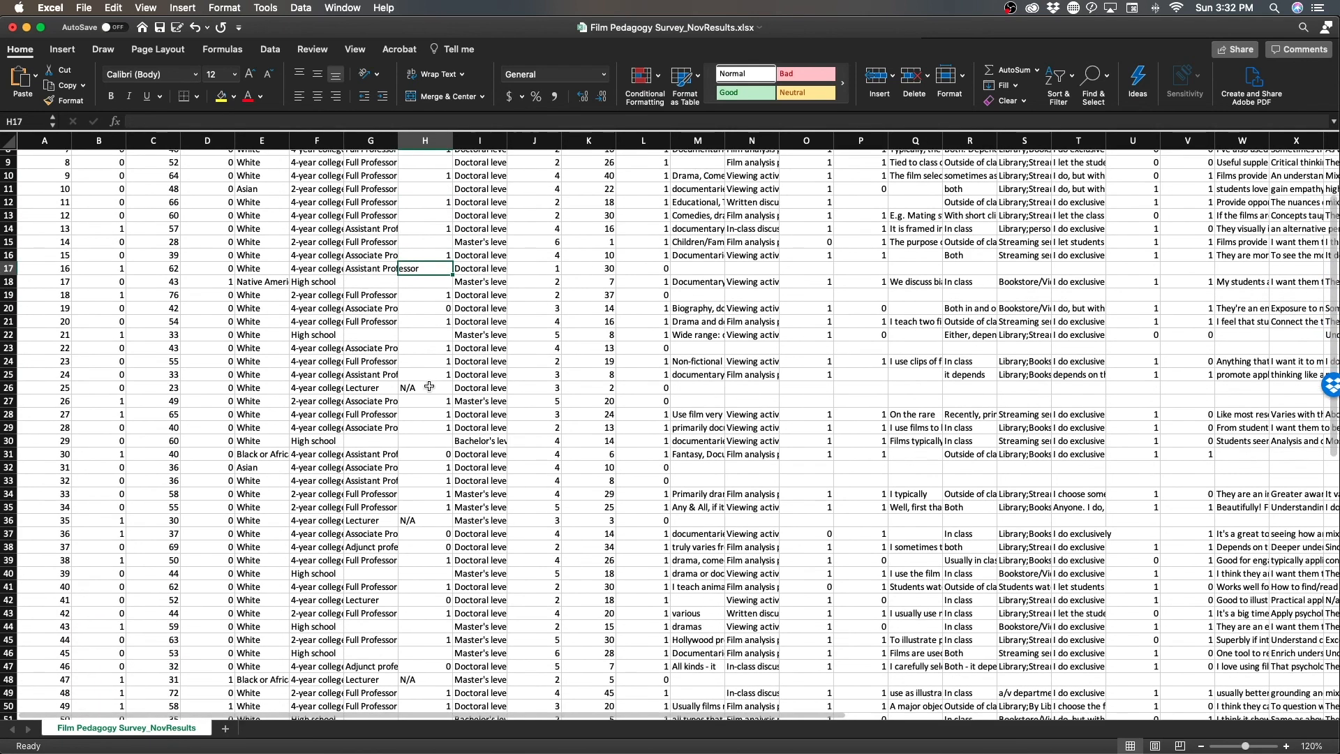
click(428, 385)
key(Delete)
scroll(515, 361, down, 5)
click(447, 383)
key(Delete)
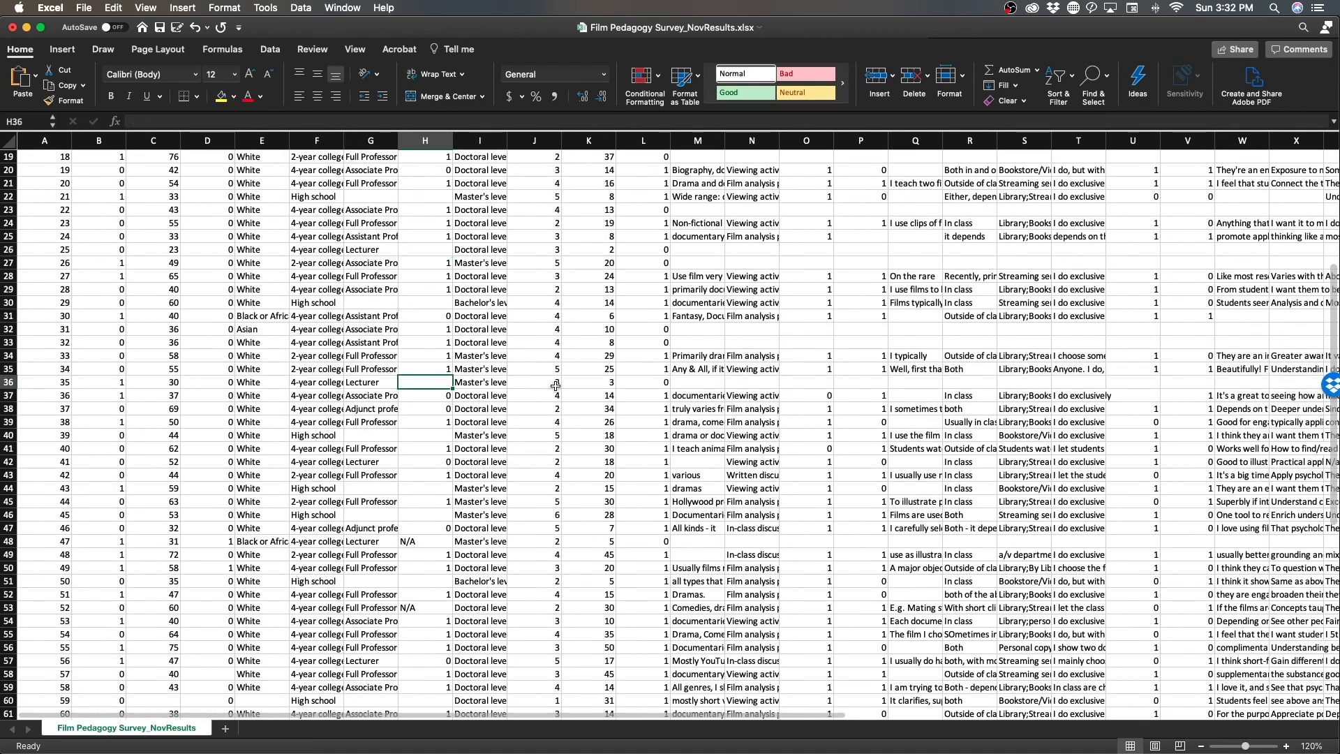
scroll(555, 384, down, 2)
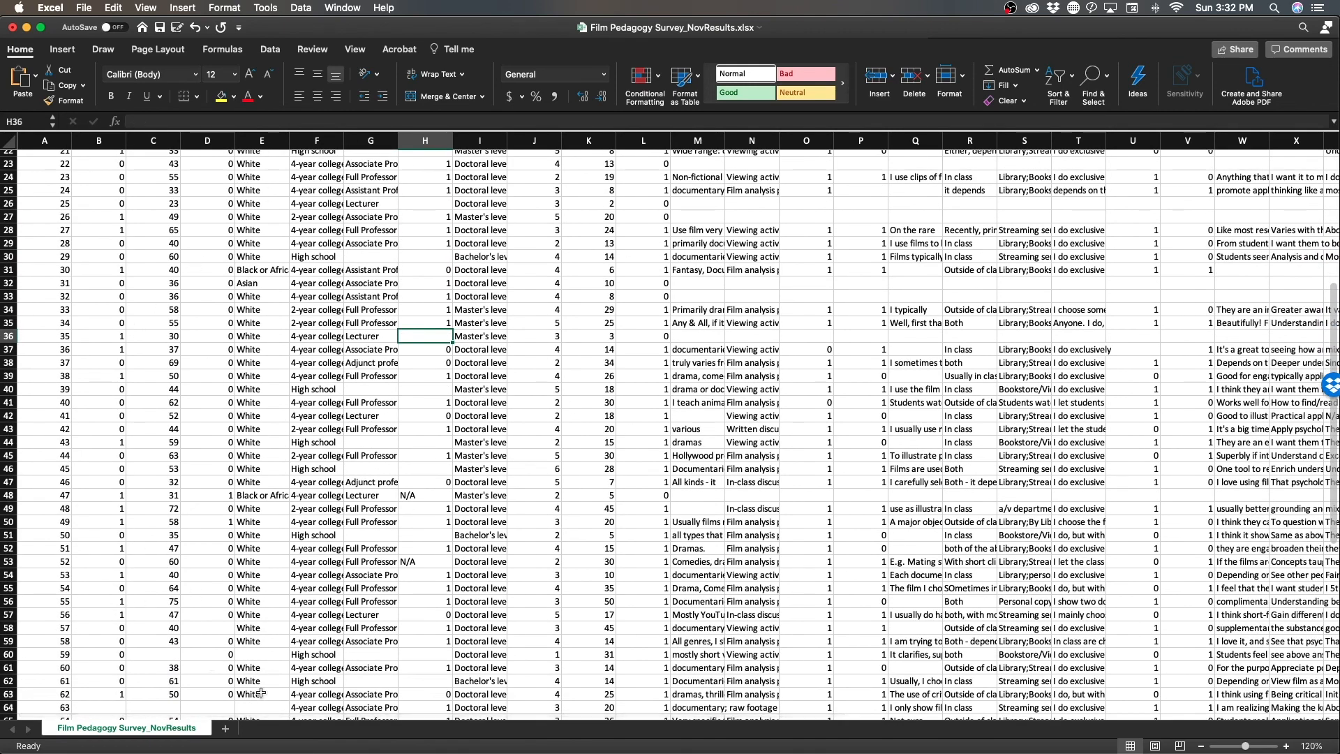
scroll(301, 474, down, 5)
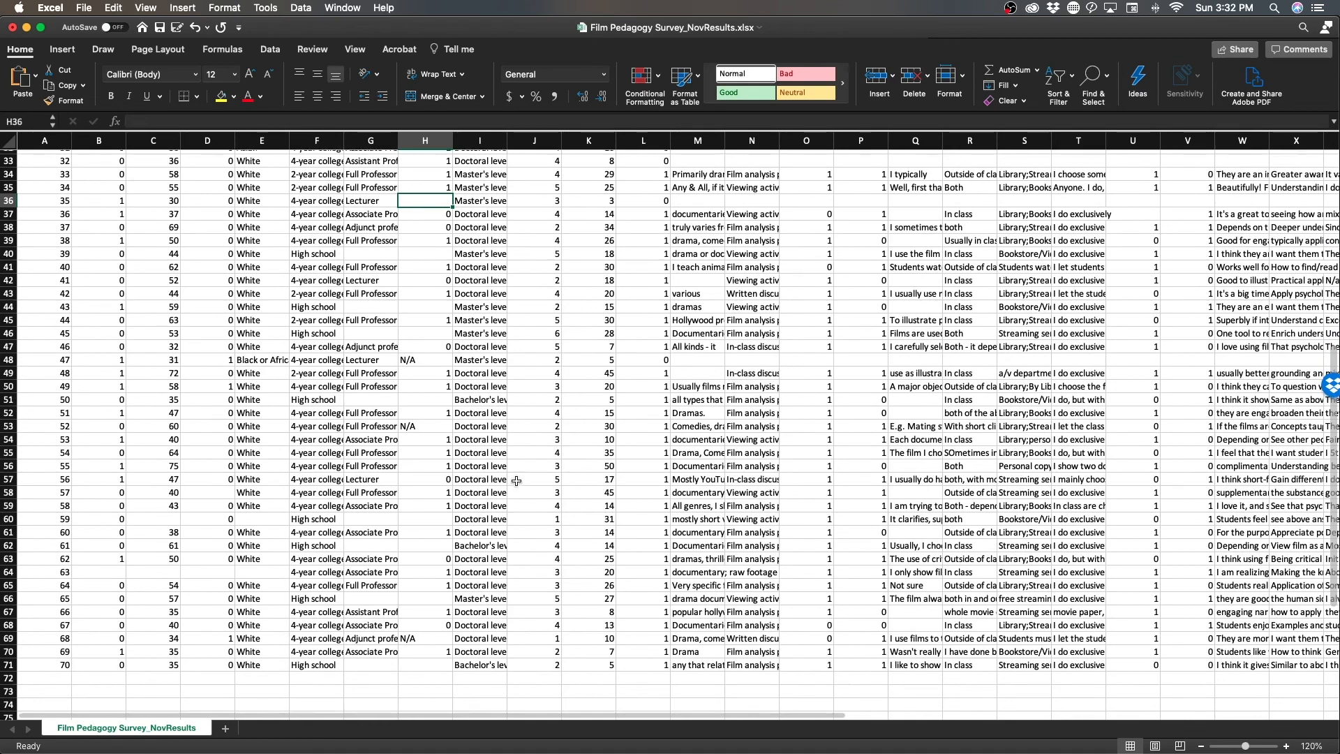
scroll(516, 482, up, 4)
click(422, 478)
key(Delete)
scroll(474, 482, down, 3)
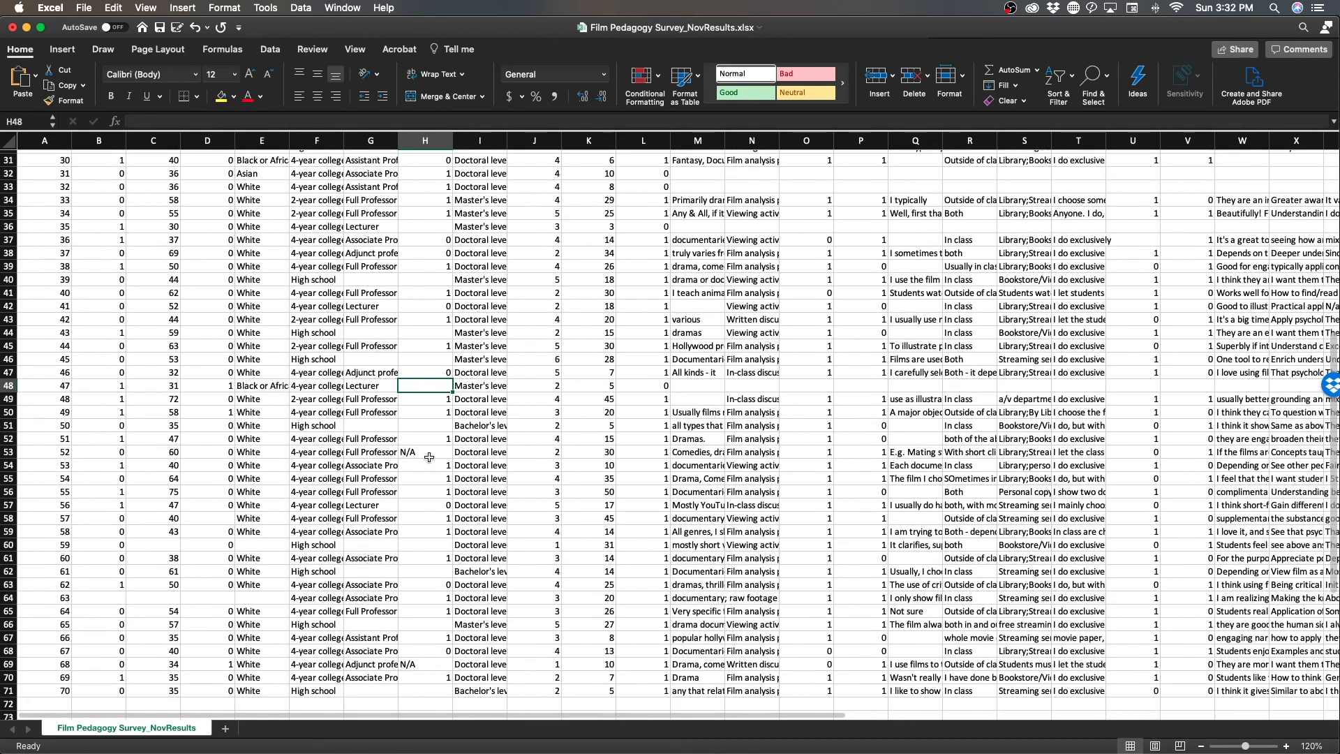
click(429, 458)
key(Delete)
scroll(426, 488, down, 4)
click(421, 548)
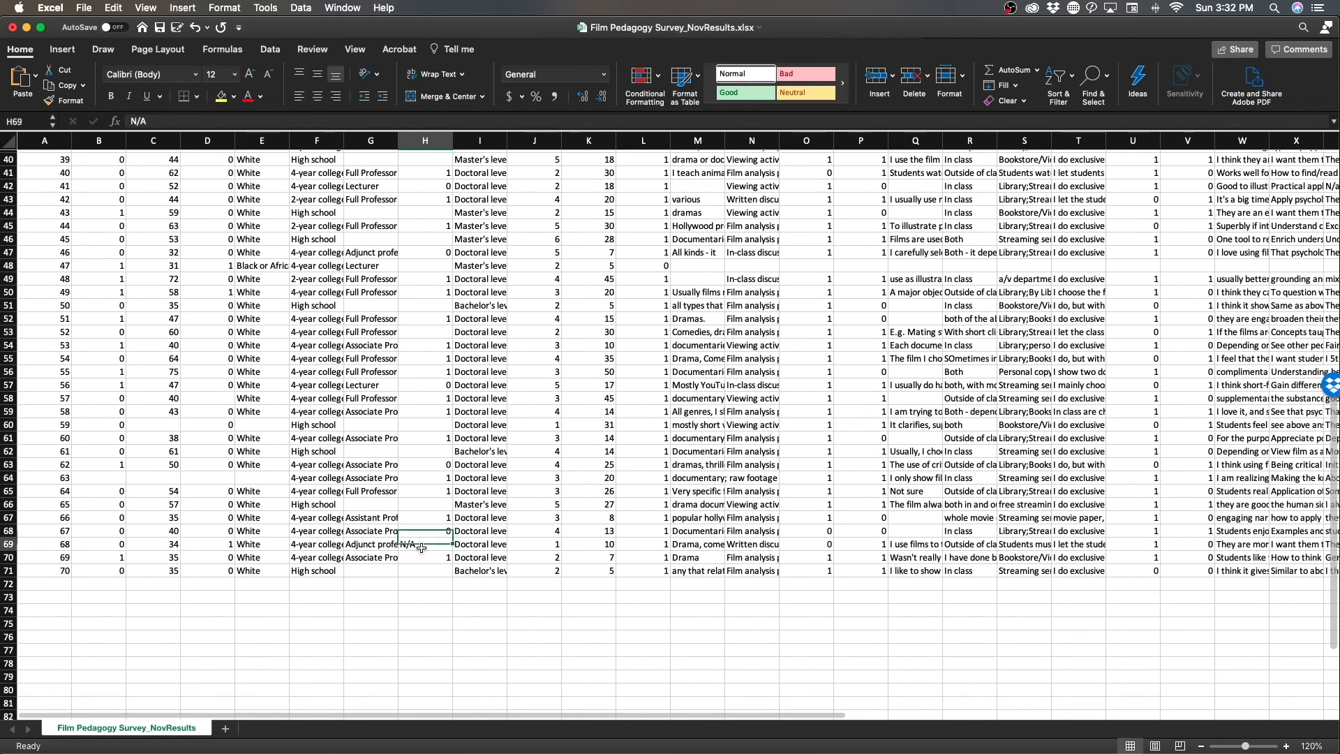
key(Delete)
scroll(535, 591, up, 2)
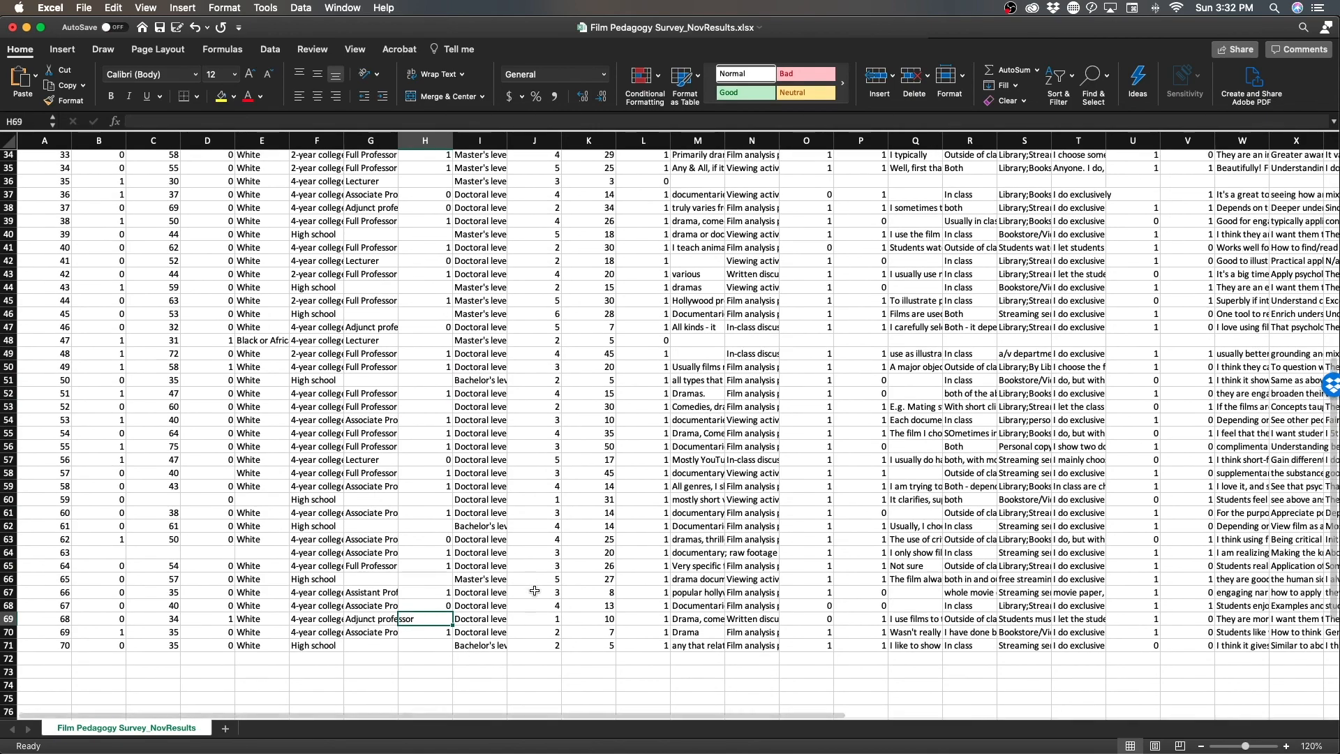
- Save the Film Pedagogy Survey workbook with the recoded answers
scroll(535, 592, up, 5)
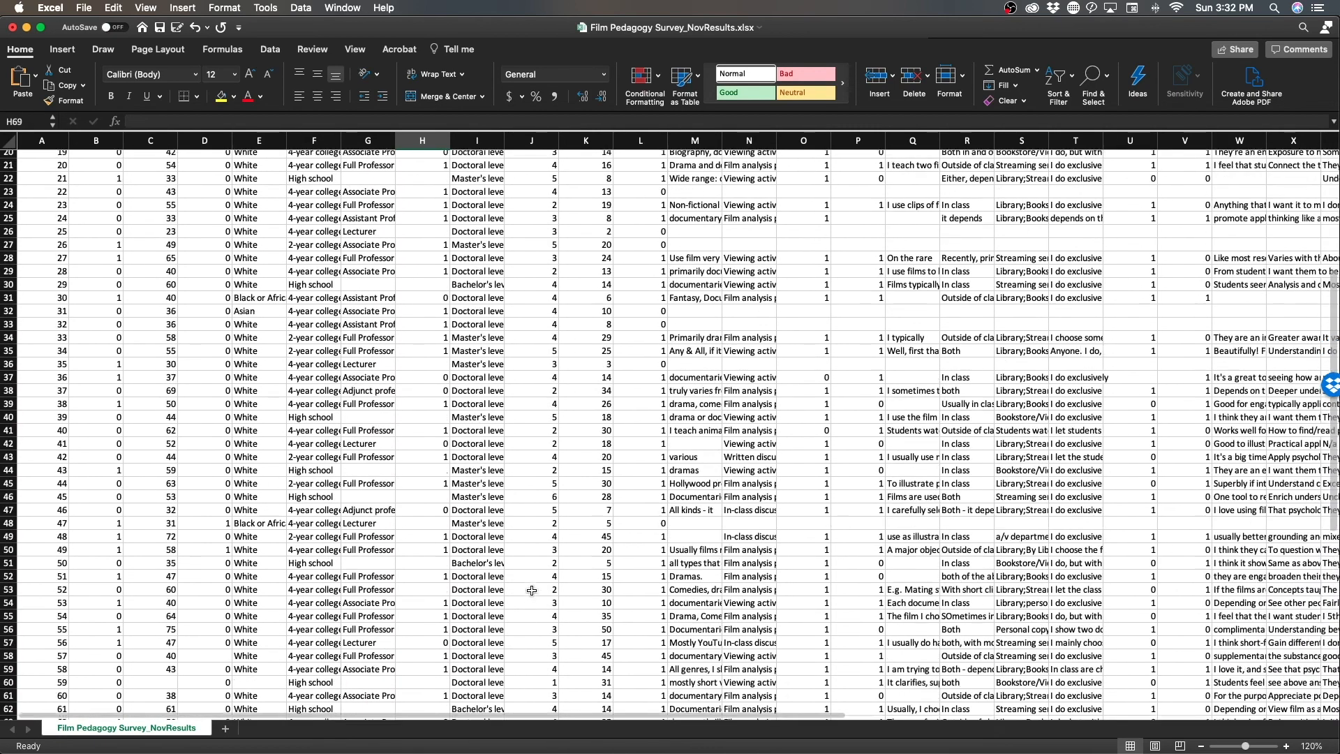
scroll(532, 591, up, 6)
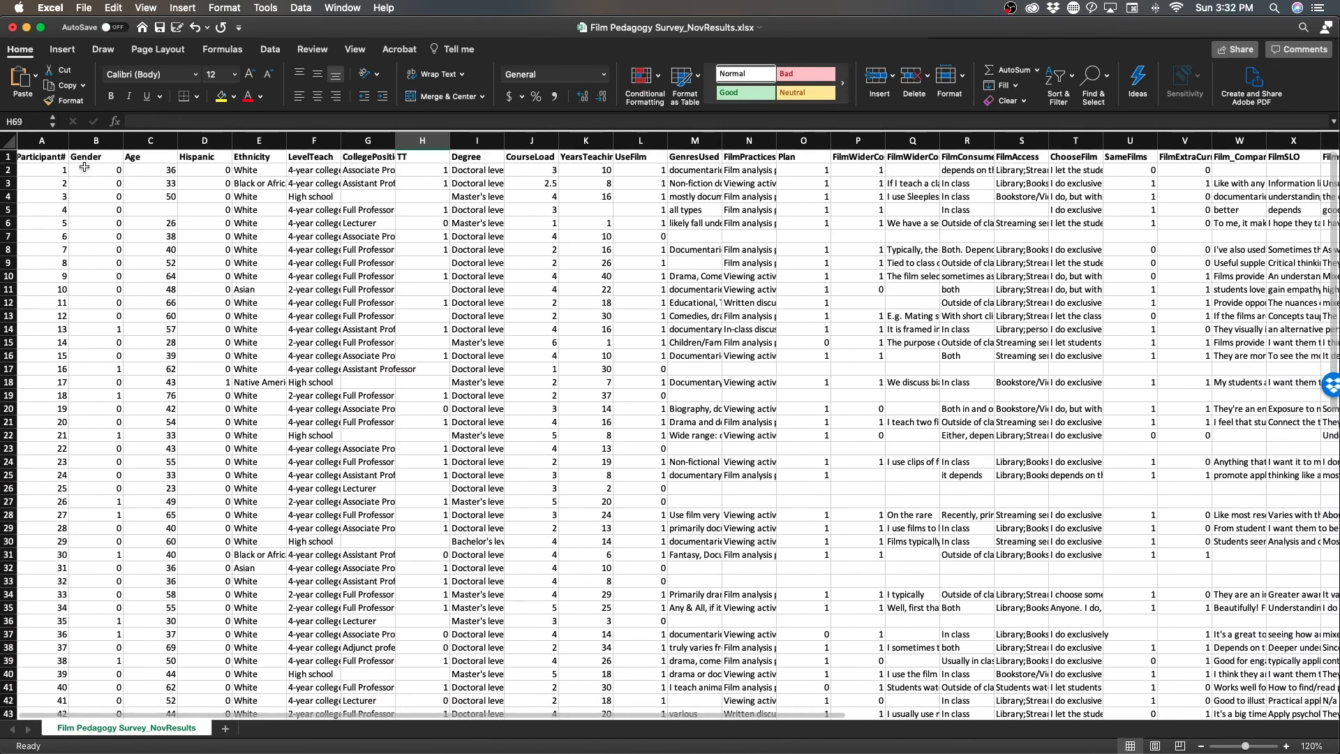
click(160, 28)
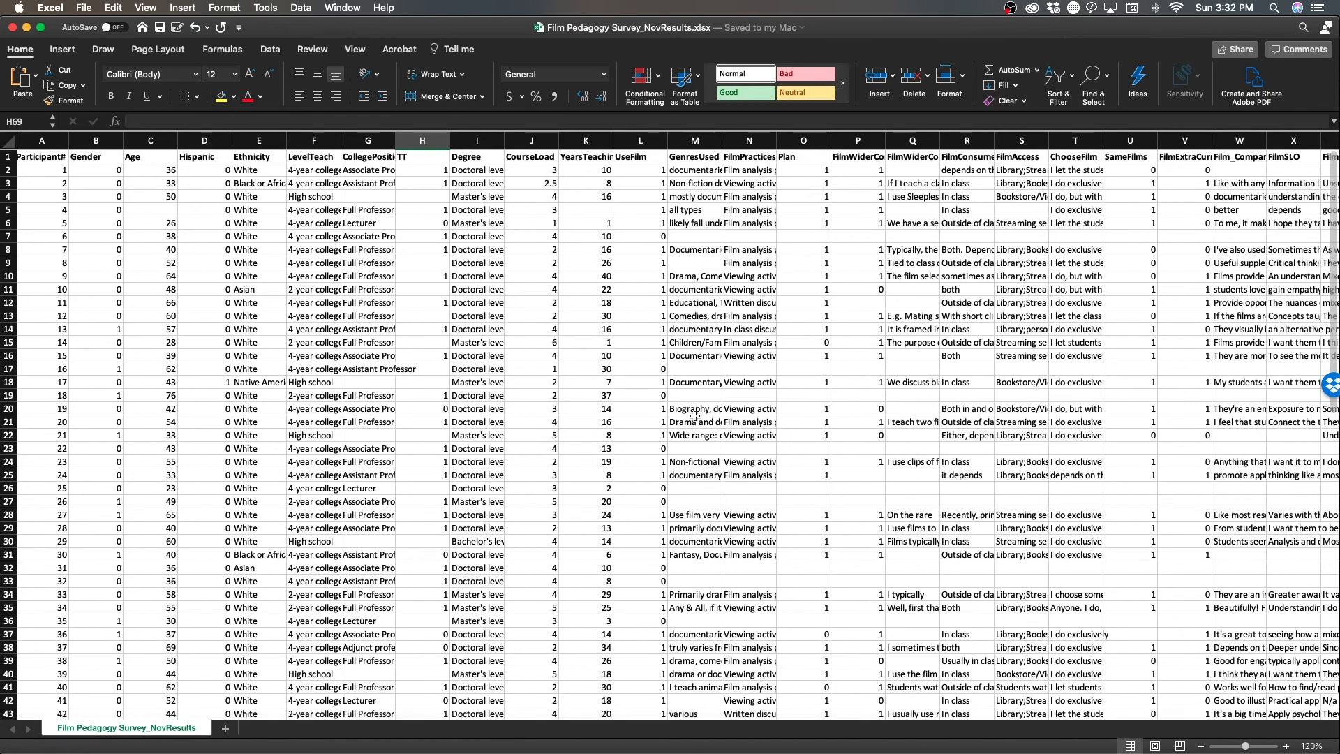
- Look through the film question columns from GenresUsed to FilmList to compare numeric codes with written answers
scroll(713, 410, right, 5)
scroll(714, 410, right, 1)
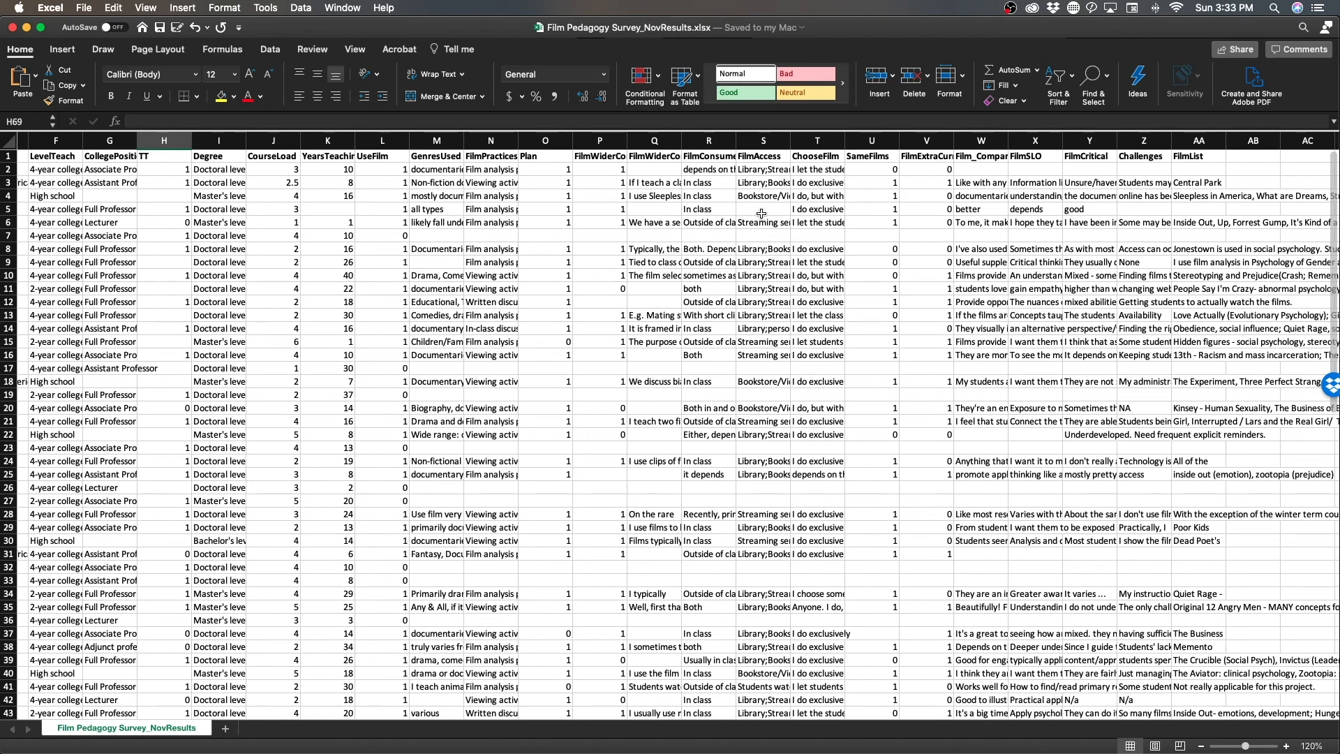
scroll(660, 176, right, 3)
scroll(659, 176, down, 2)
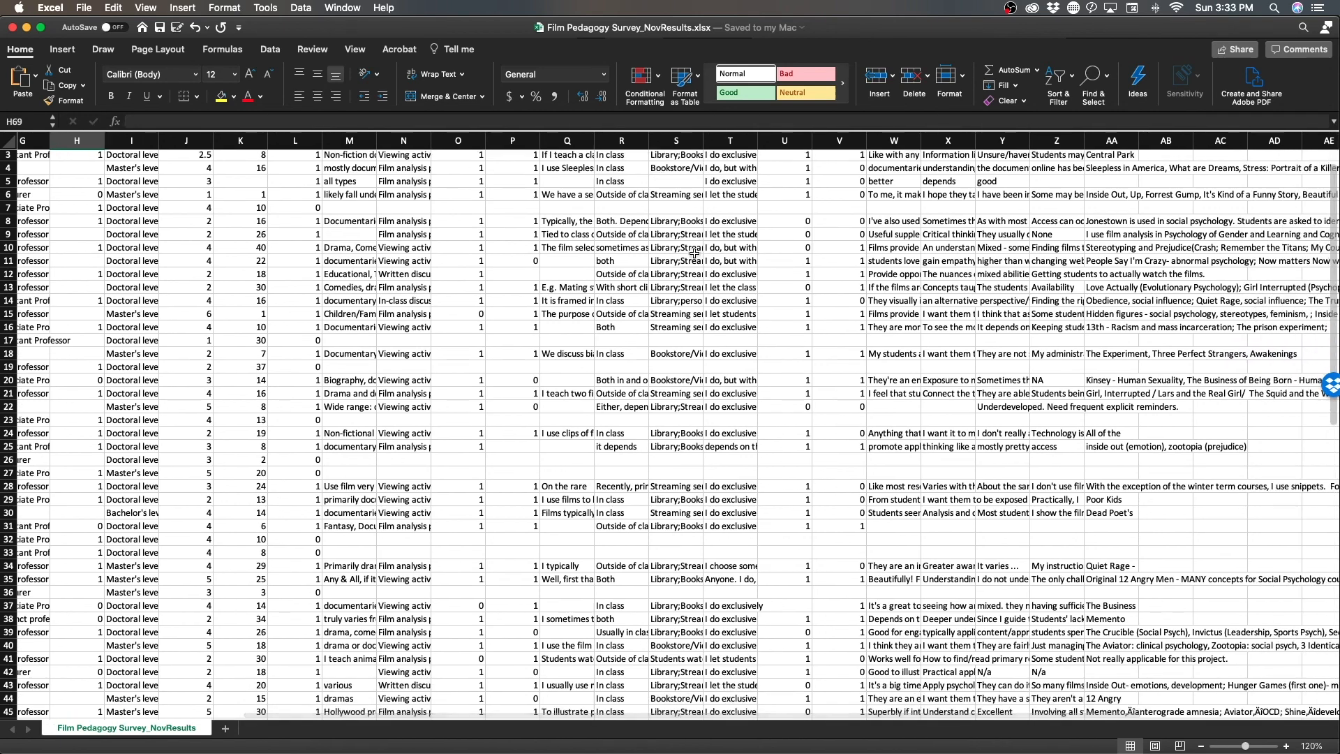
scroll(691, 248, down, 4)
scroll(691, 247, down, 4)
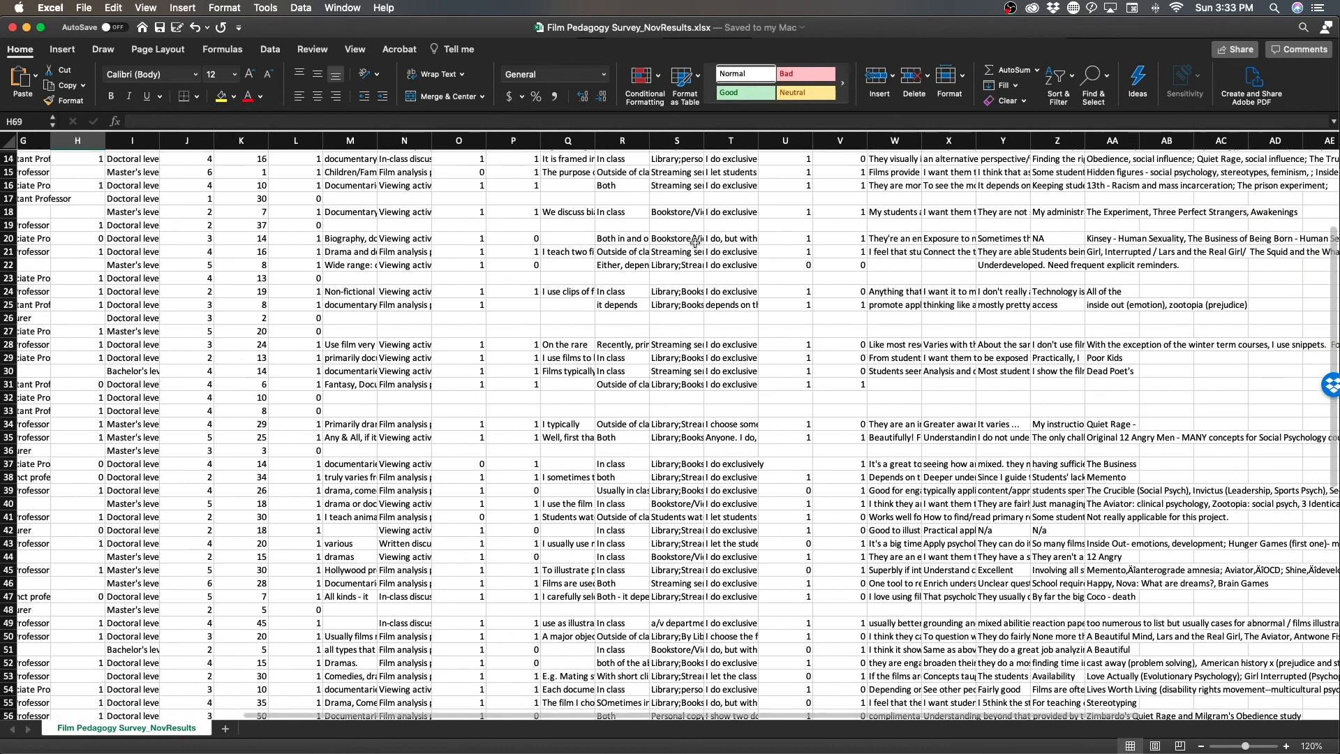
scroll(693, 245, up, 9)
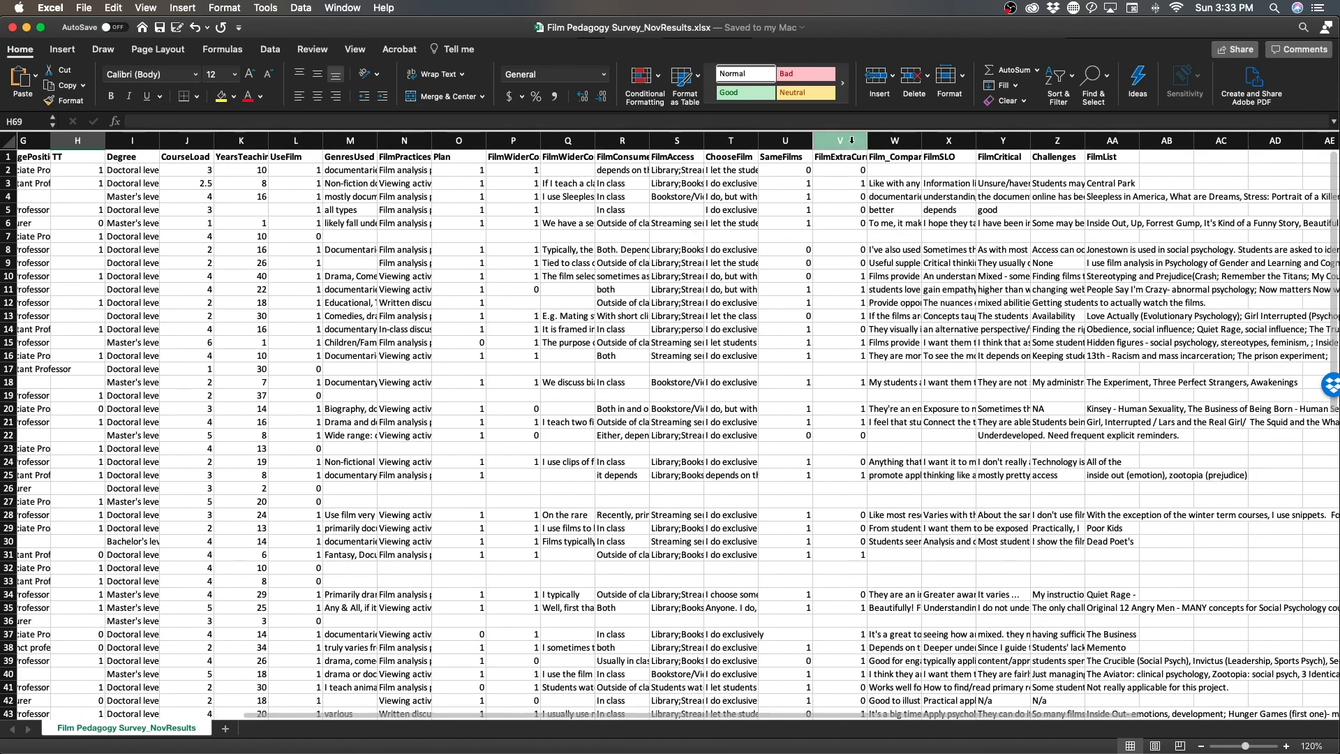
- Try to move the SameFilms and FilmExtraCurr columns directly before the GenresUsed column
drag(851, 141, 785, 141)
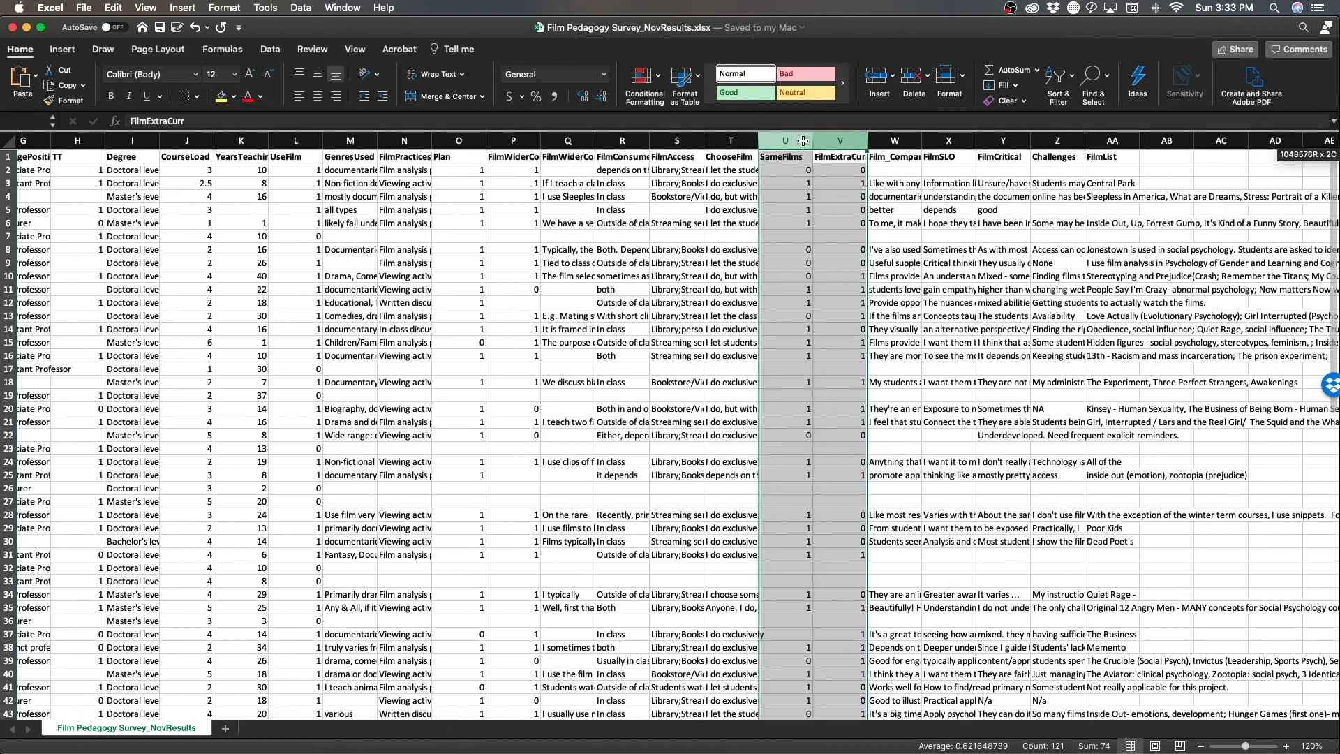
scroll(828, 204, left, 5)
scroll(829, 205, left, 3)
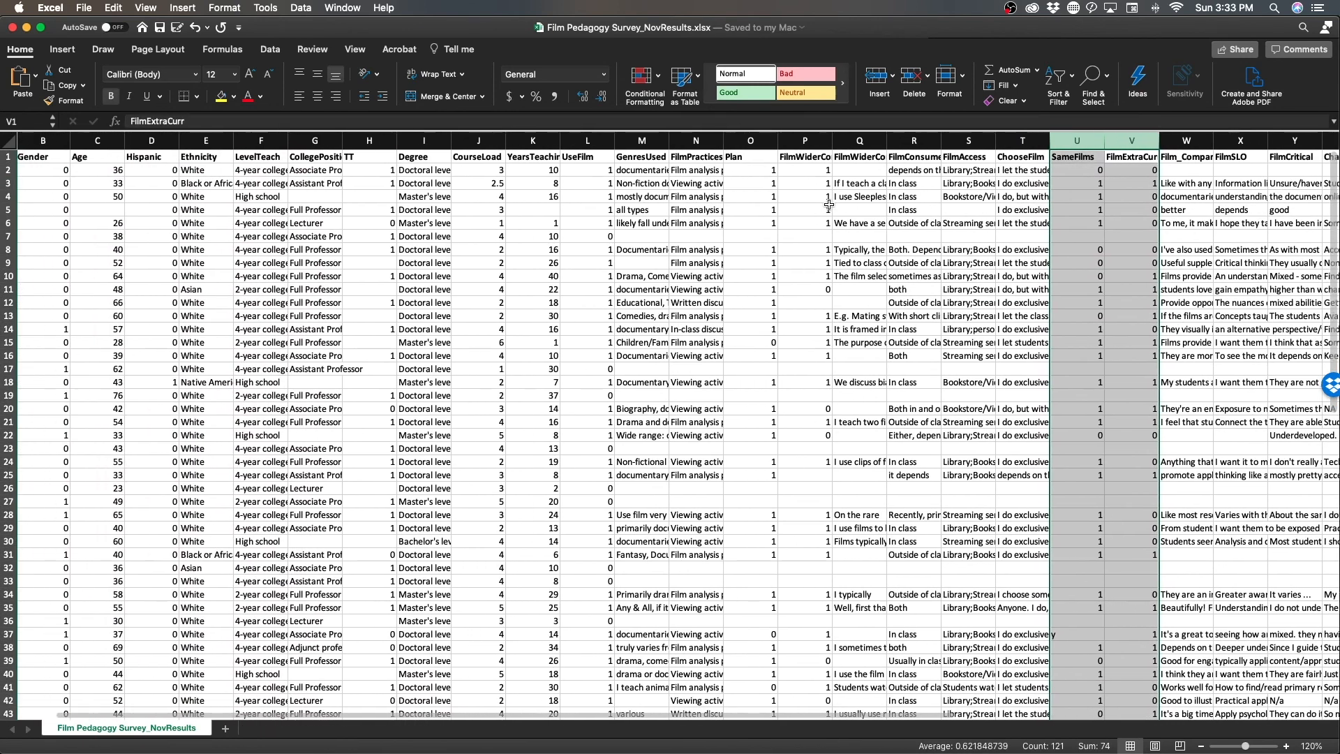
scroll(829, 204, right, 1)
key(super+c)
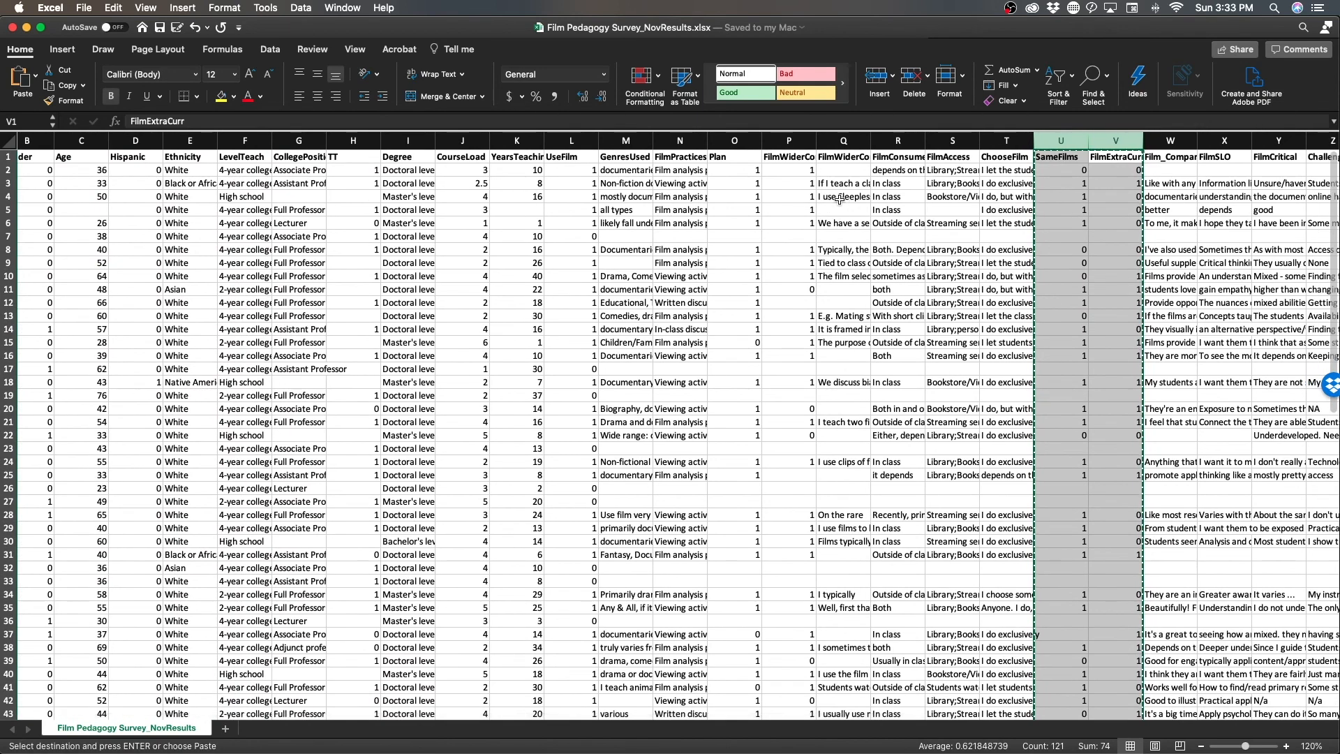
scroll(828, 205, left, 1)
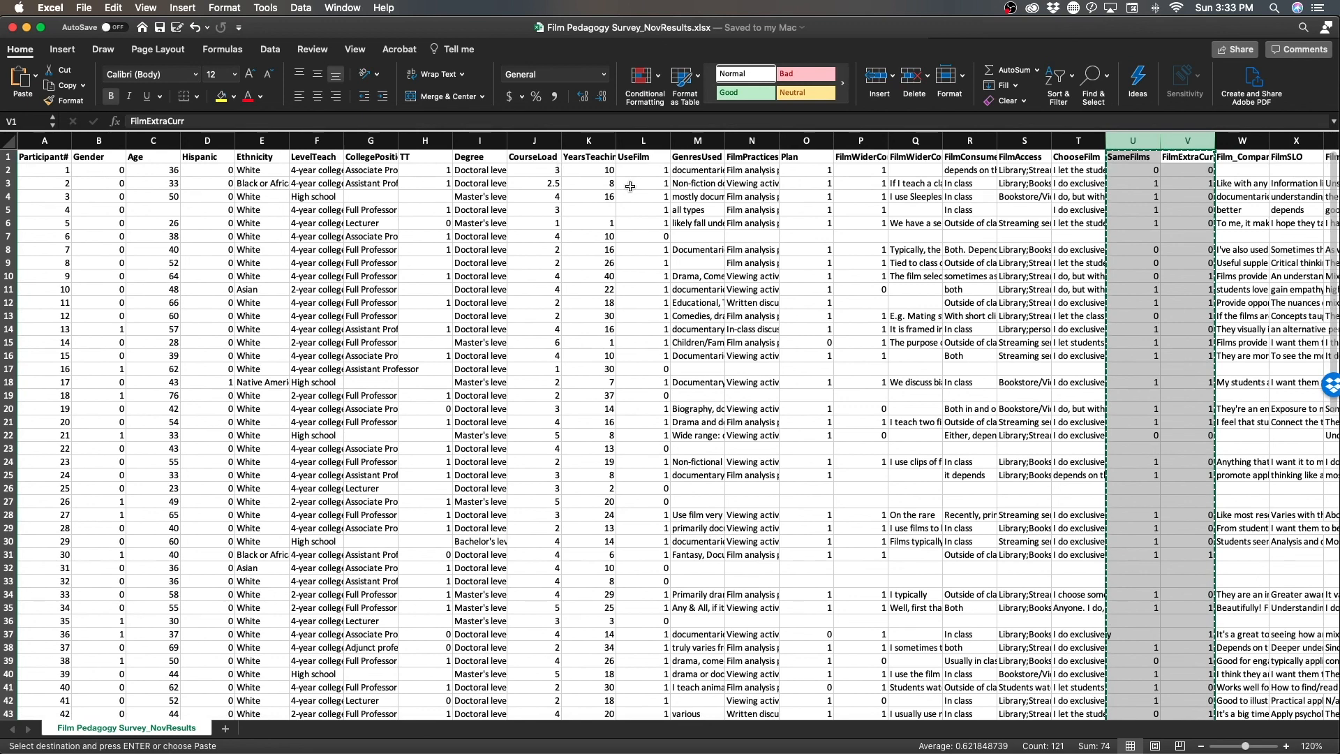
right_click(698, 140)
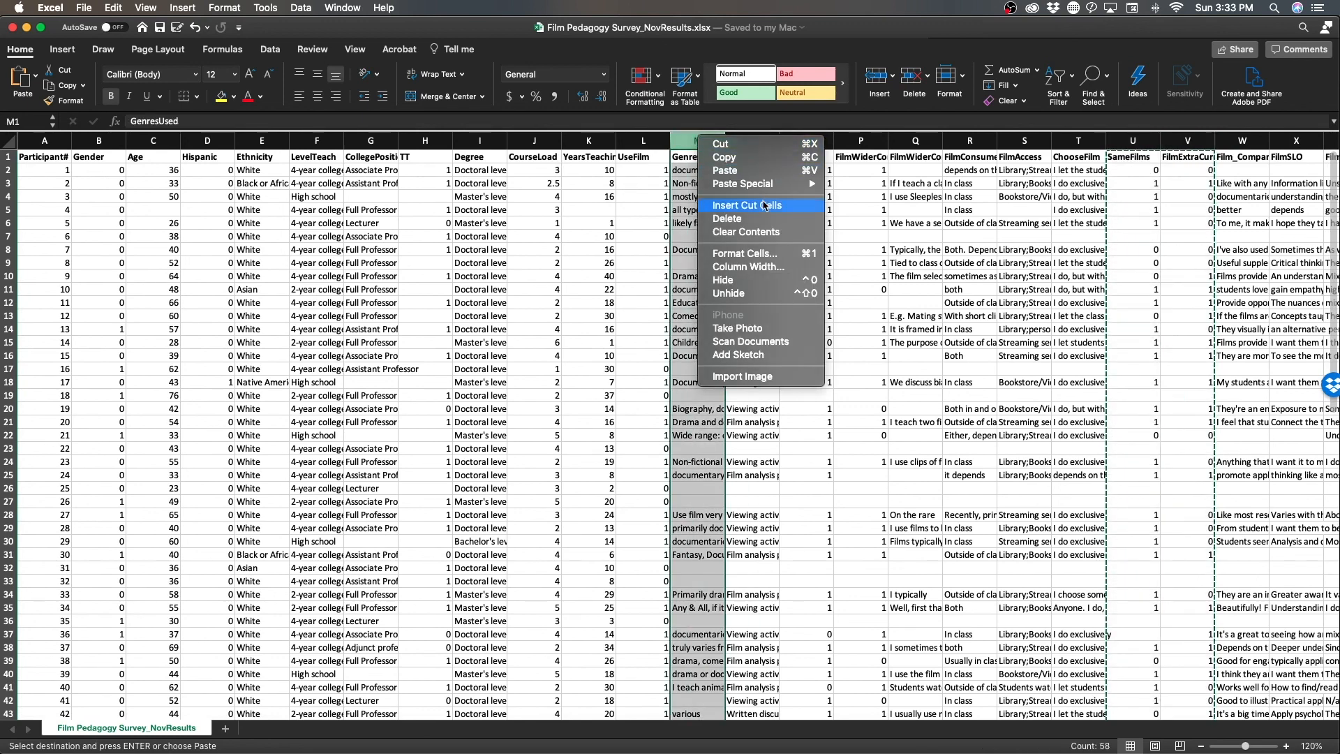
click(764, 204)
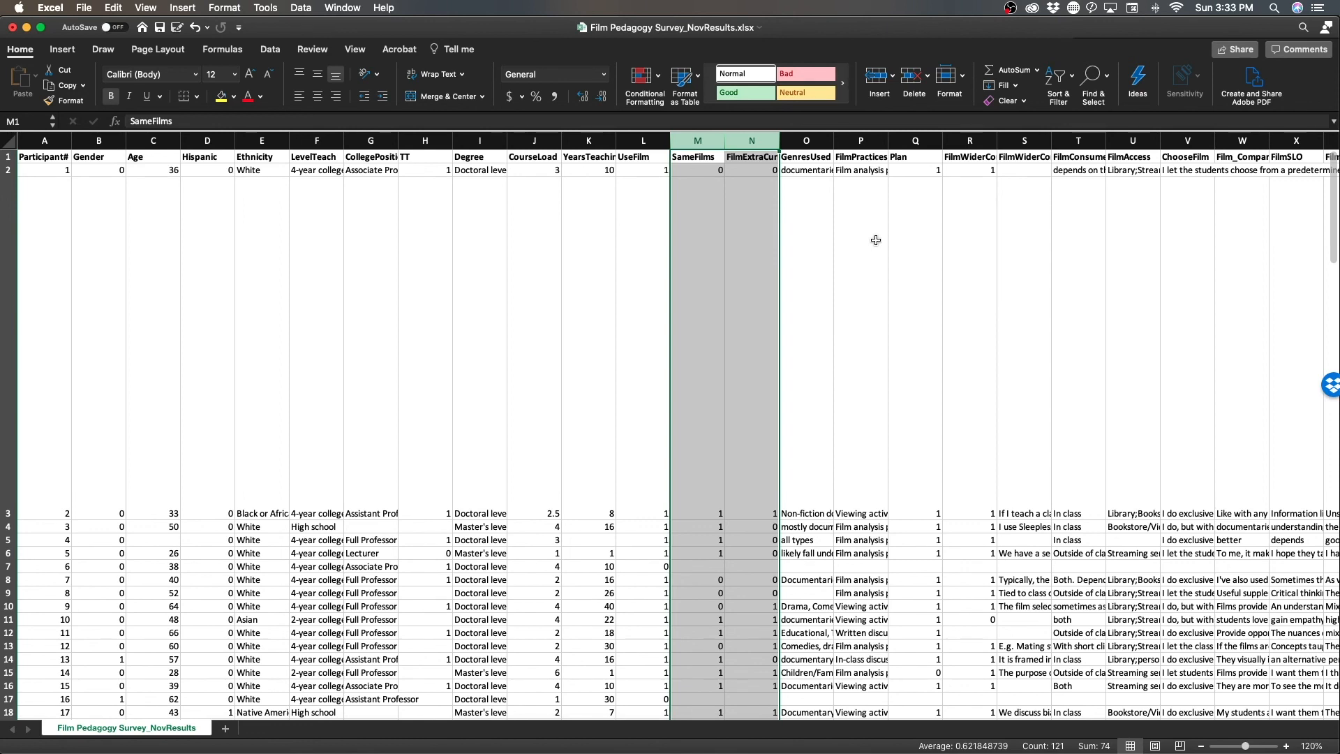
- Undo the SameFilms and FilmExtraCurr column move, along with the clearing of cell H69
click(875, 240)
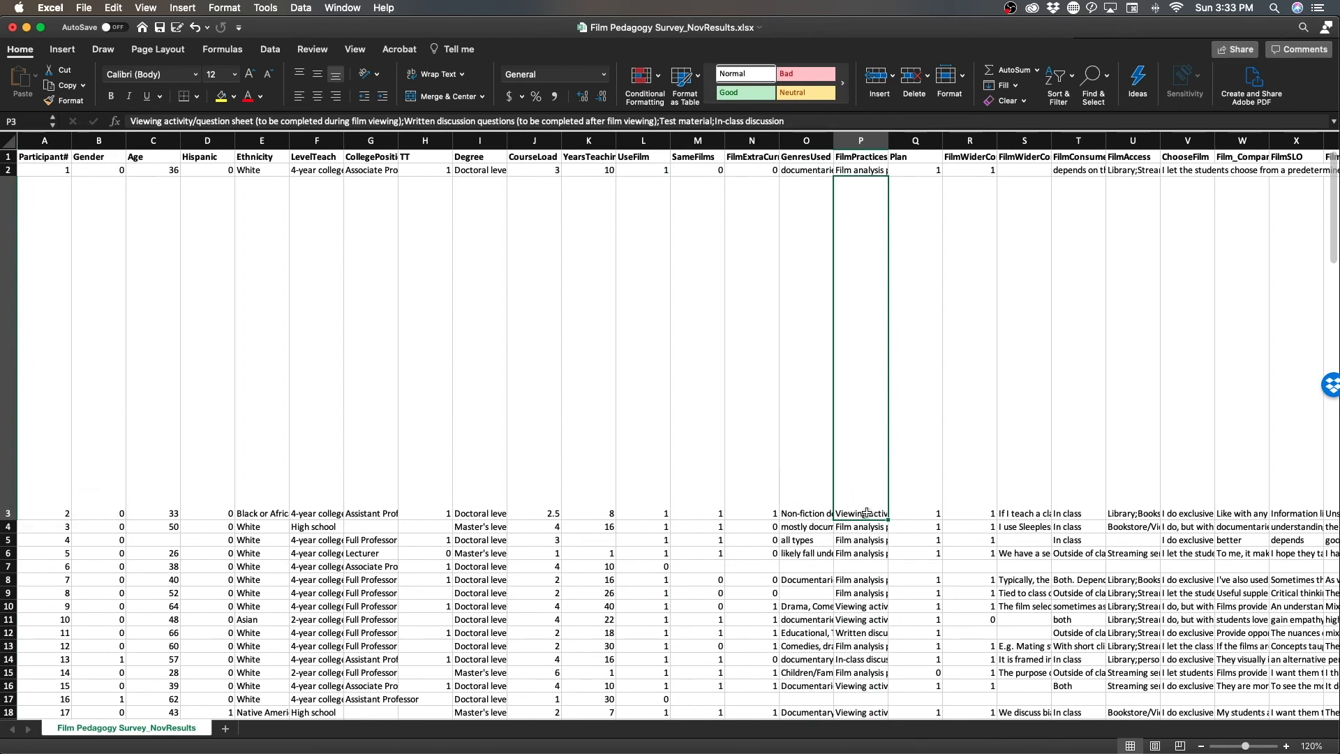
double_click(10, 520)
key(super+z)
key(super+z)
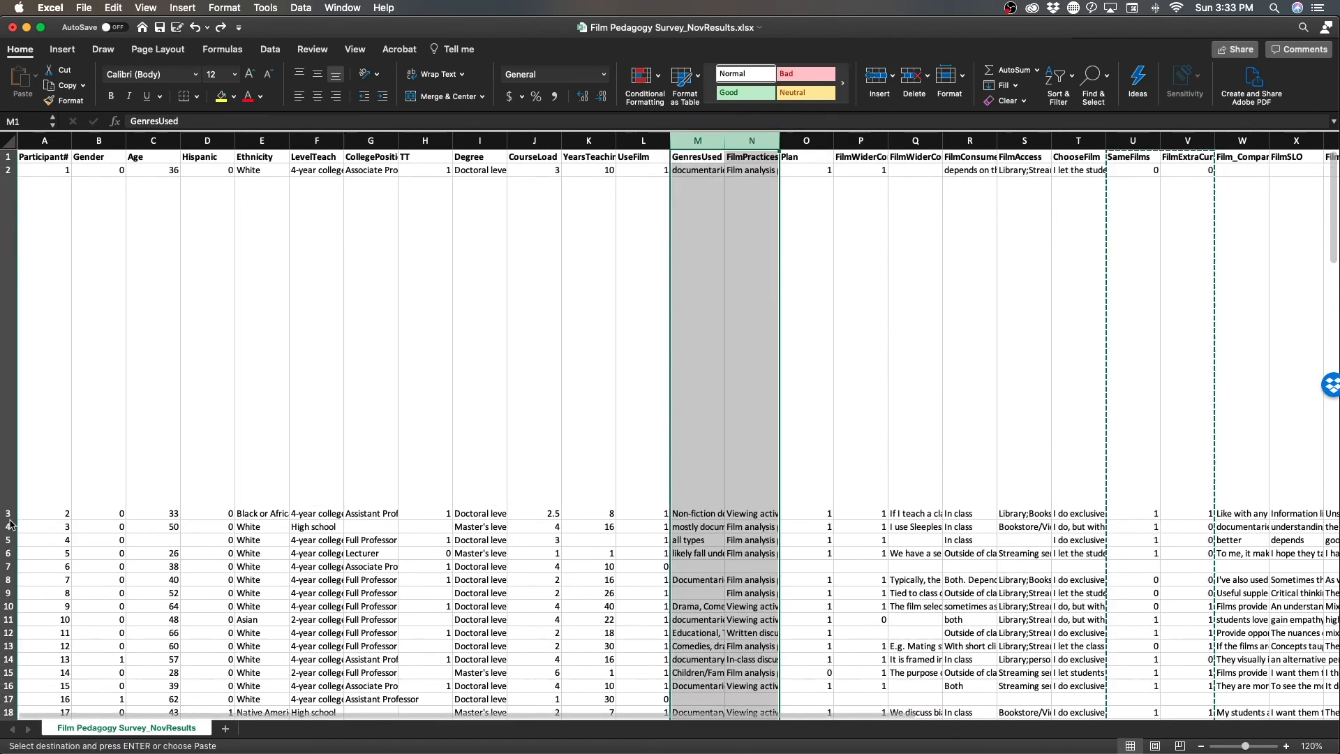
key(super+z)
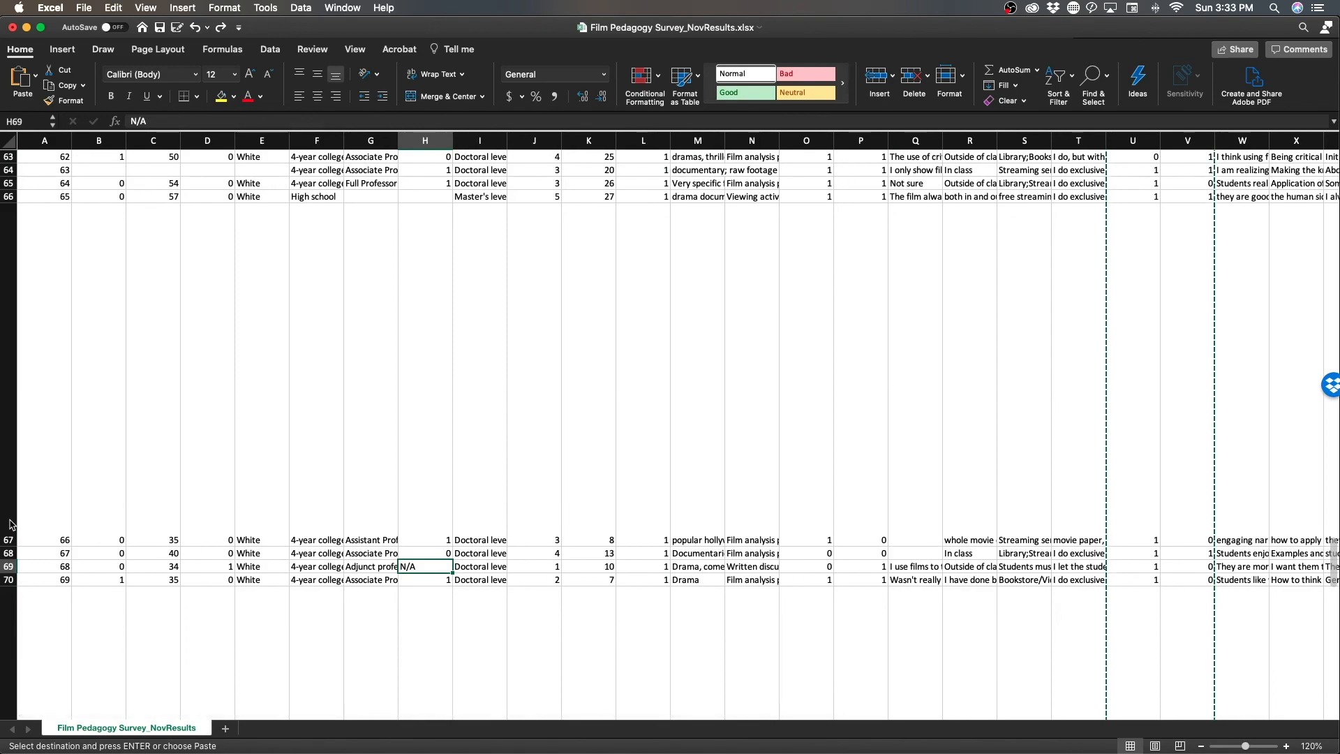
scroll(535, 476, up, 20)
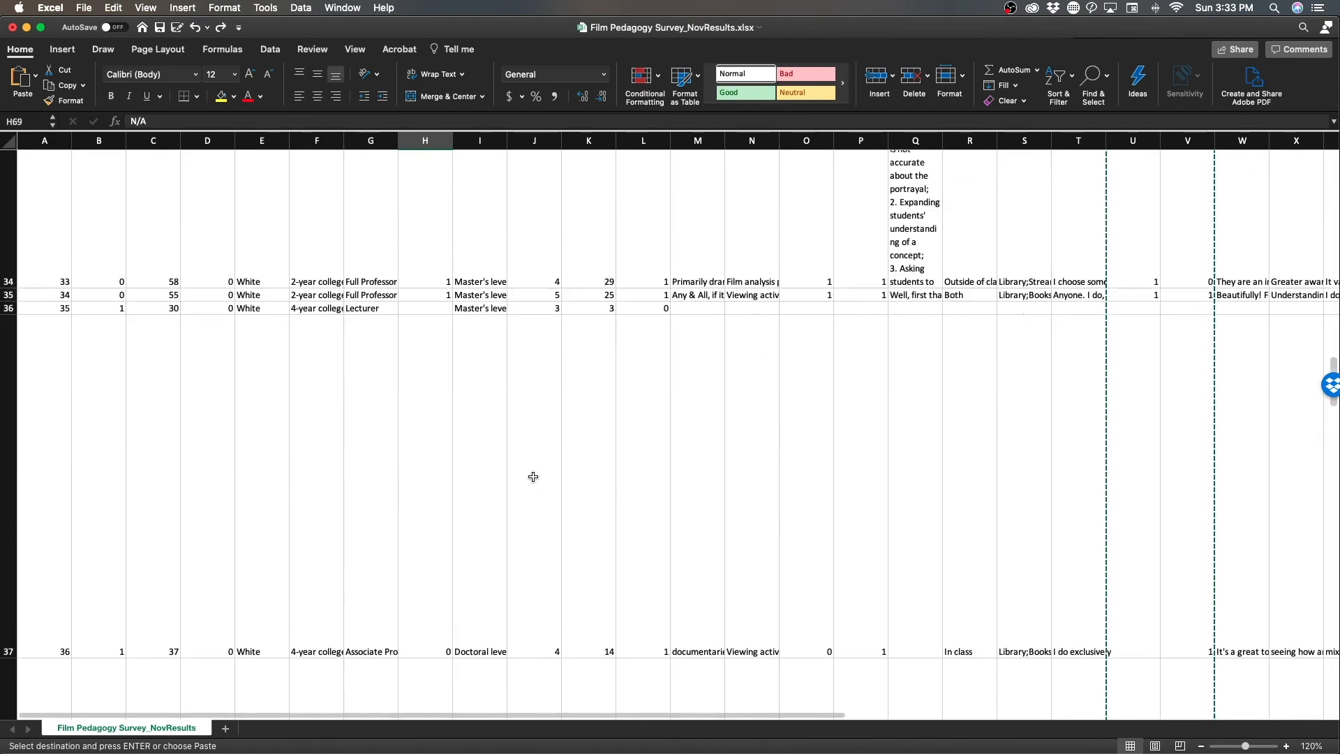
click(800, 399)
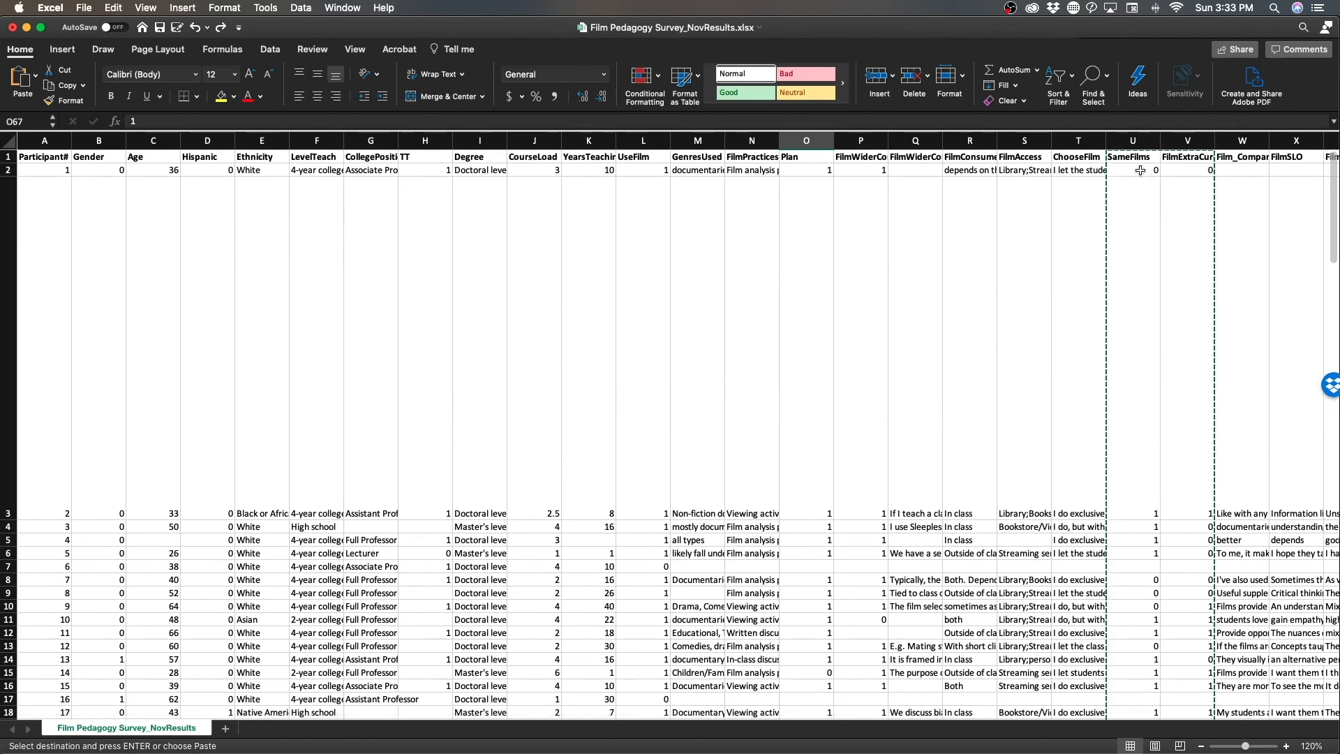
- Move the SameFilms and FilmExtraCurr columns in front of GenresUsed, so they directly follow UseFilm
drag(1132, 141, 1192, 136)
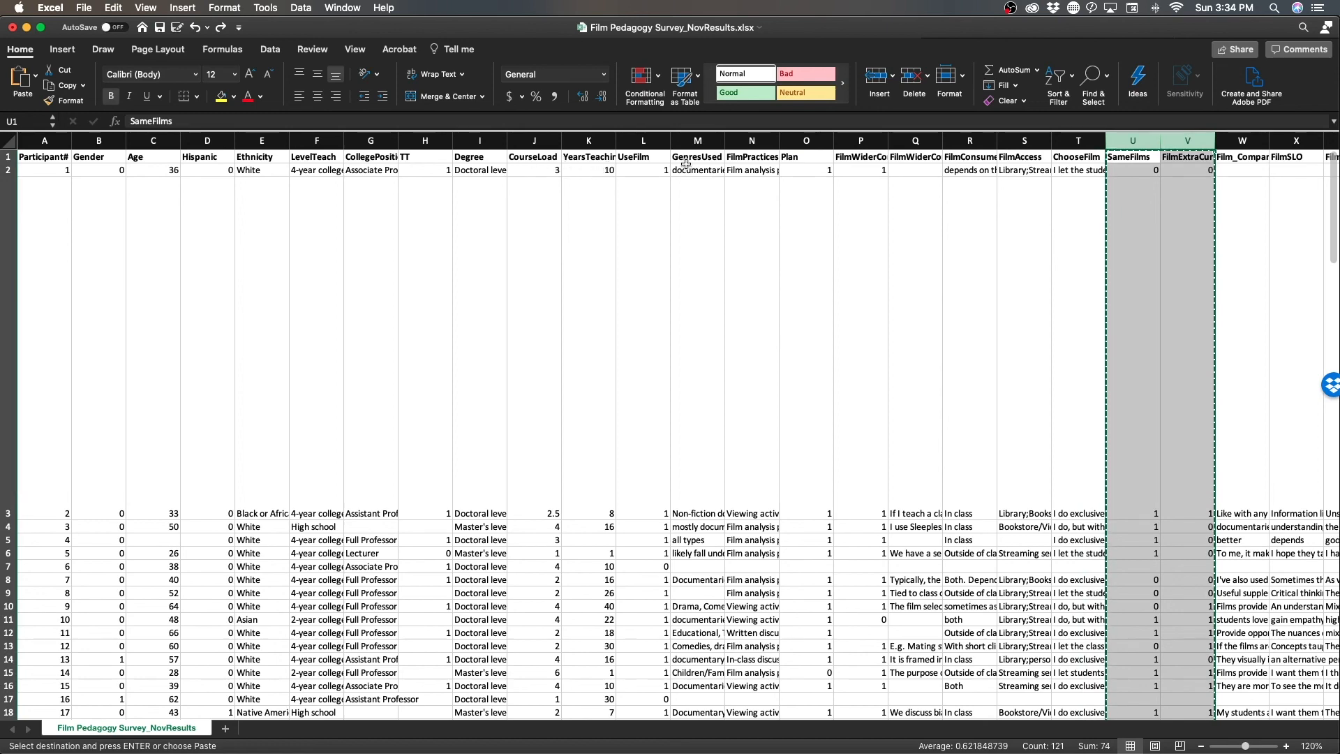
click(701, 140)
right_click(707, 143)
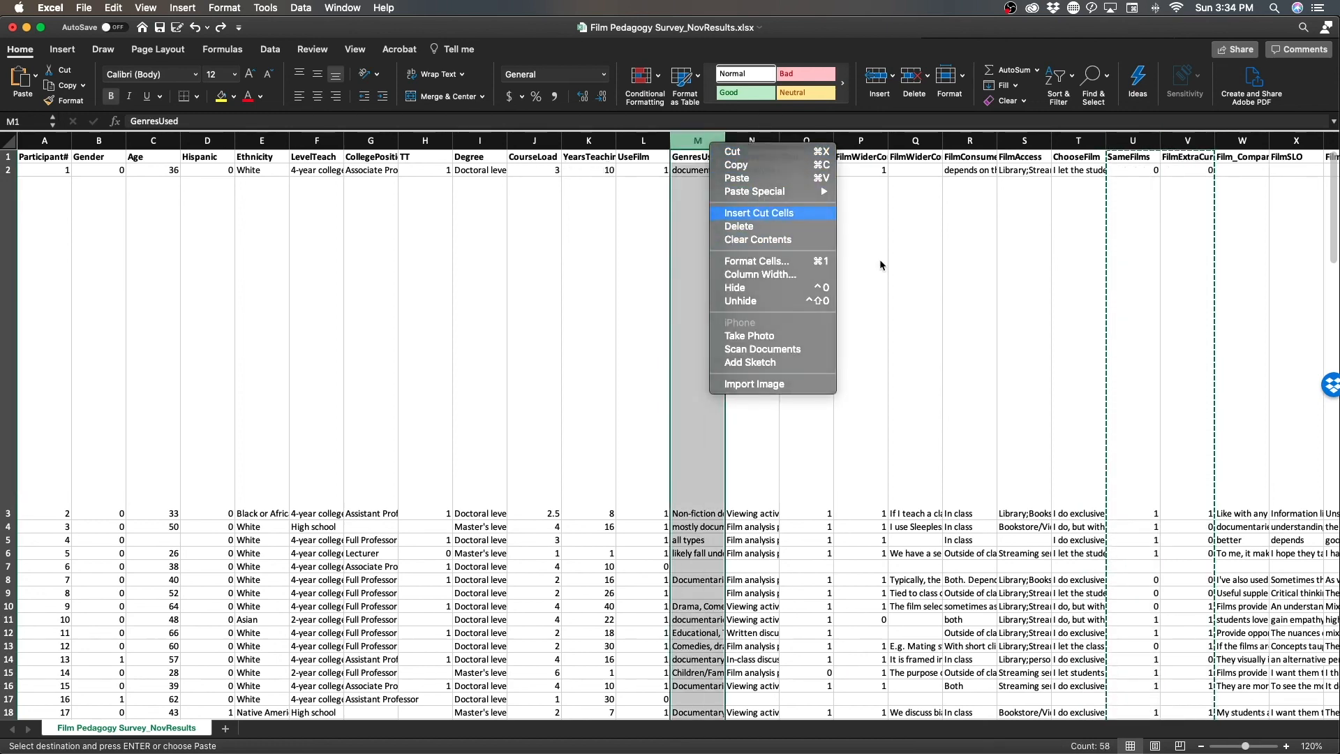
key(Return)
scroll(868, 349, down, 3)
scroll(869, 349, up, 3)
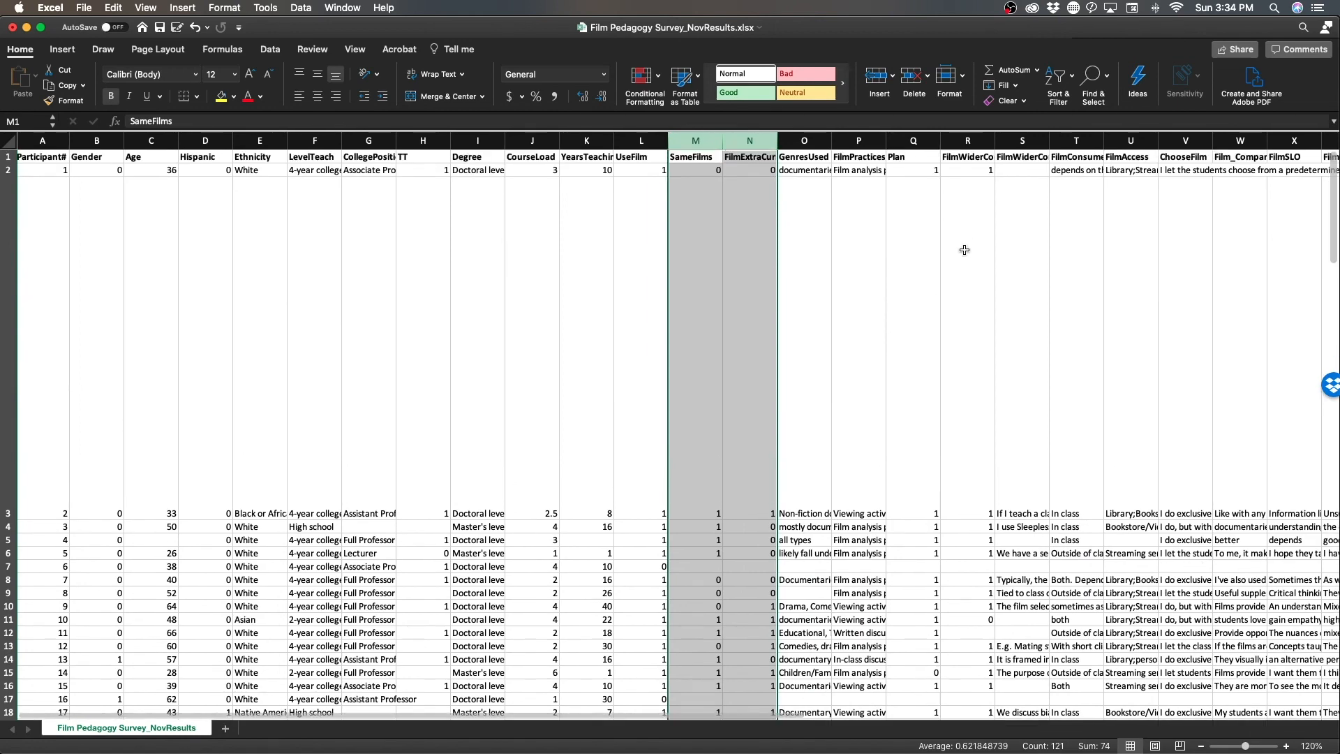
- Move the Plan column and the numeric FilmWiderCo column beside it in front of GenresUsed
drag(912, 141, 971, 140)
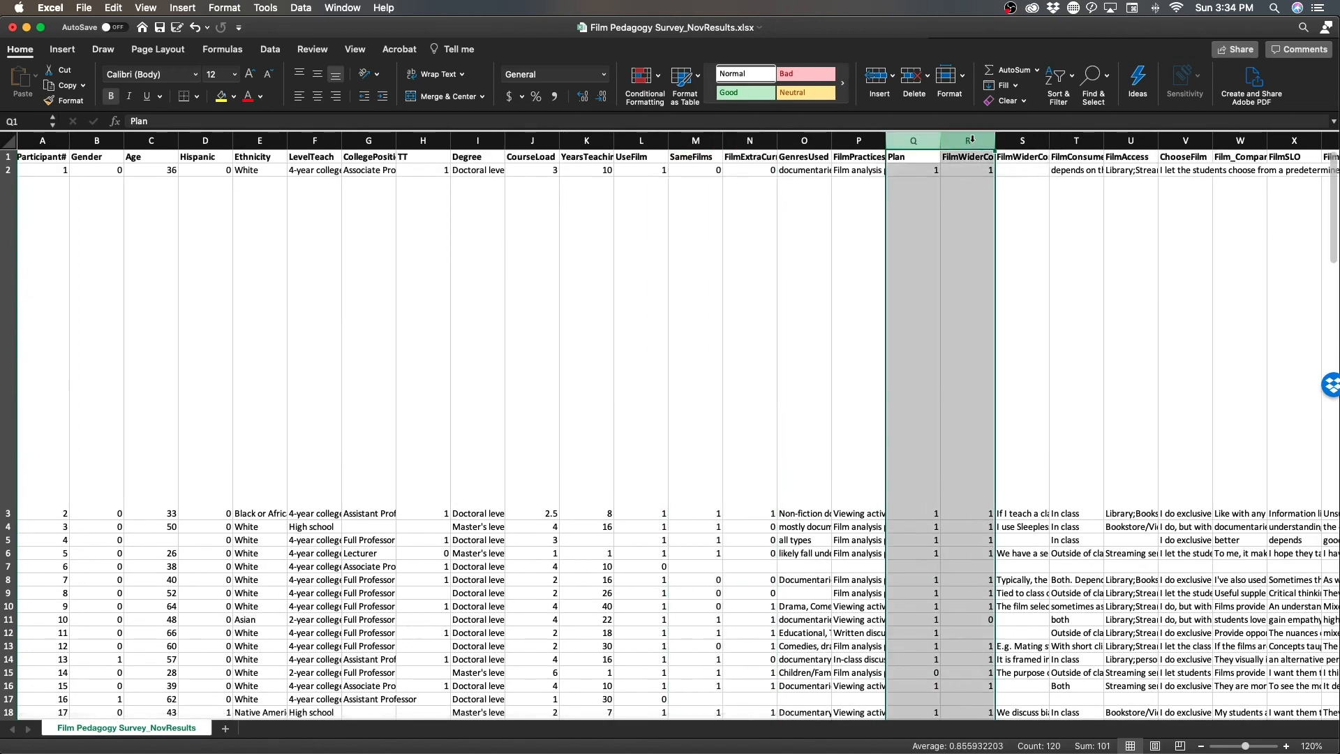
key(super+x)
right_click(818, 143)
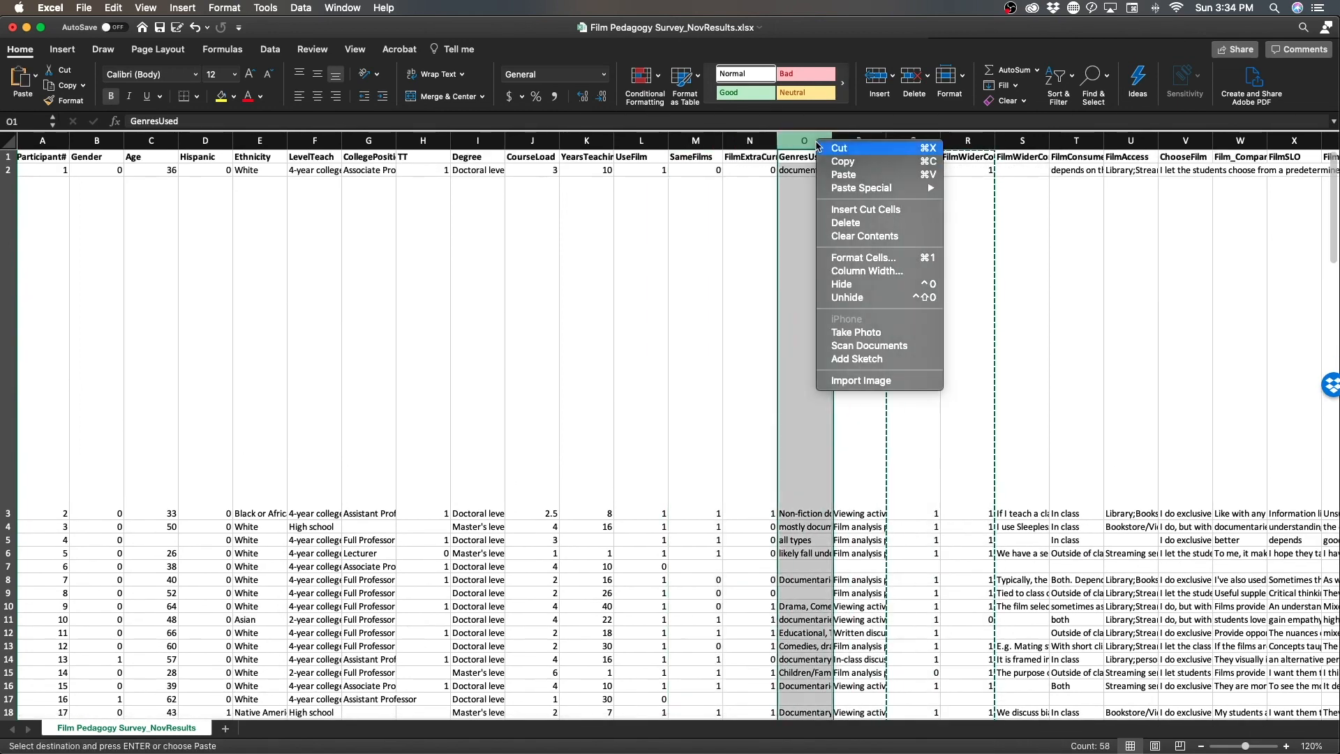
click(864, 209)
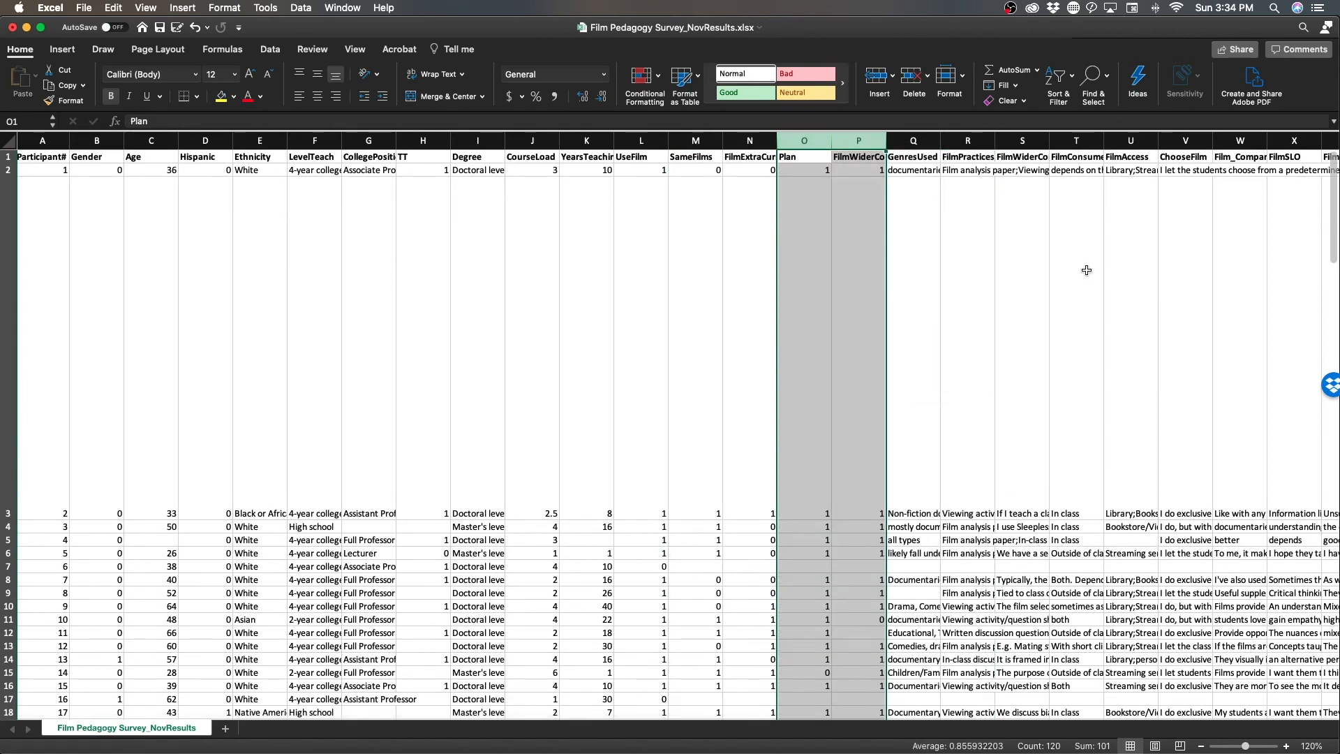
- Turn off text wrapping for the long answers in cells AA3, AA24 and S28
scroll(1025, 241, right, 9)
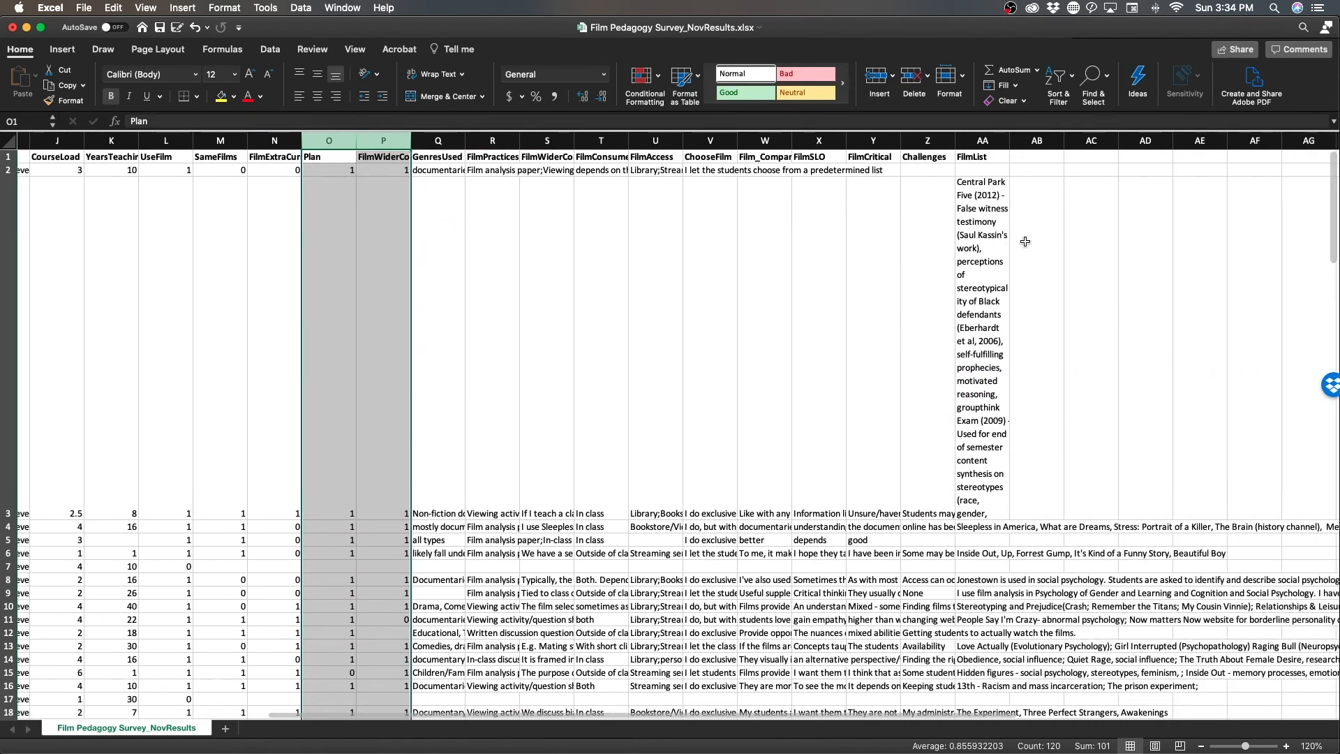
click(996, 183)
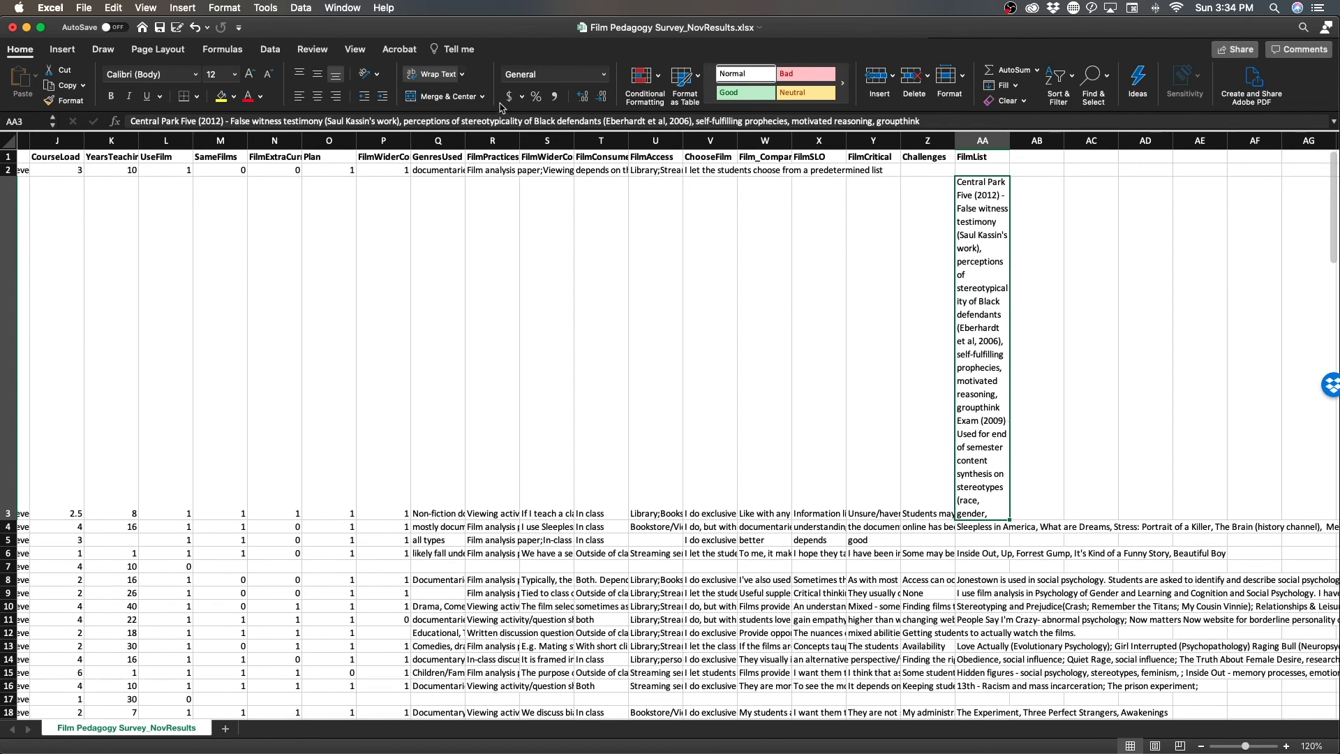
click(427, 79)
click(991, 536)
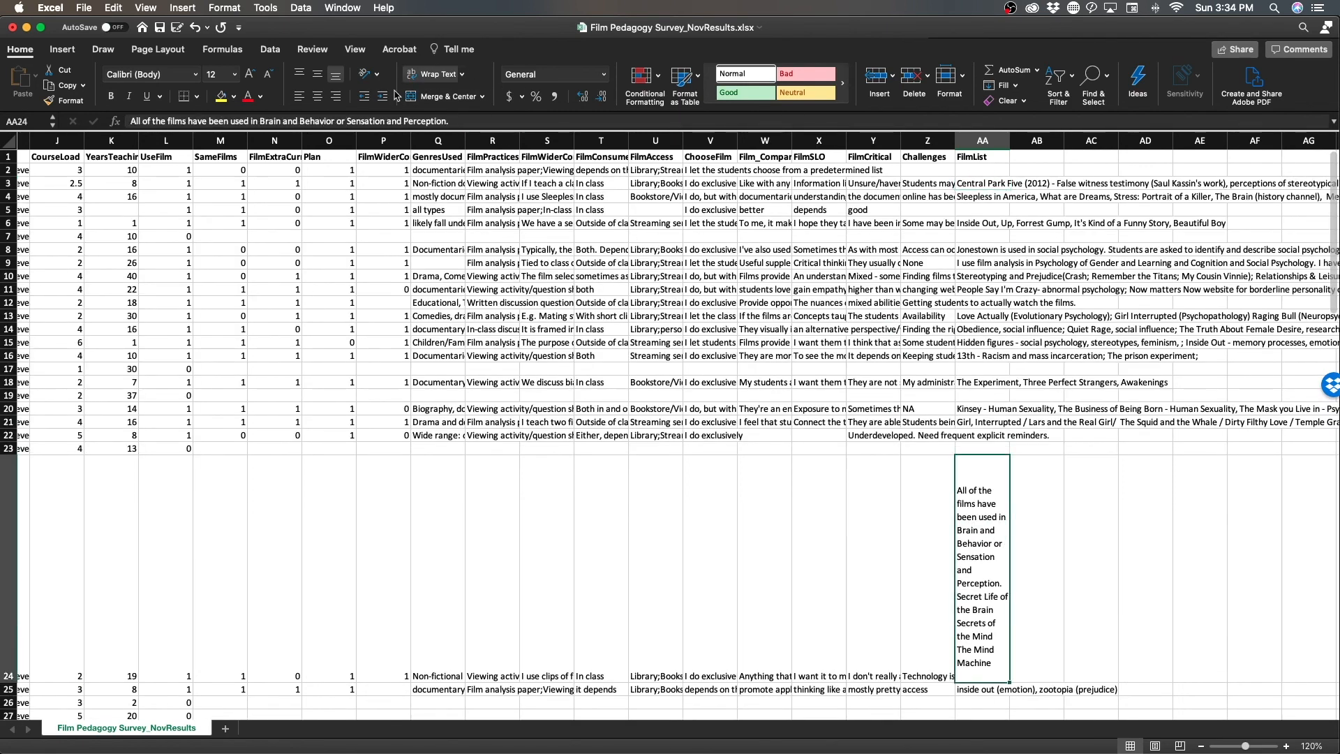
click(433, 73)
scroll(562, 431, down, 5)
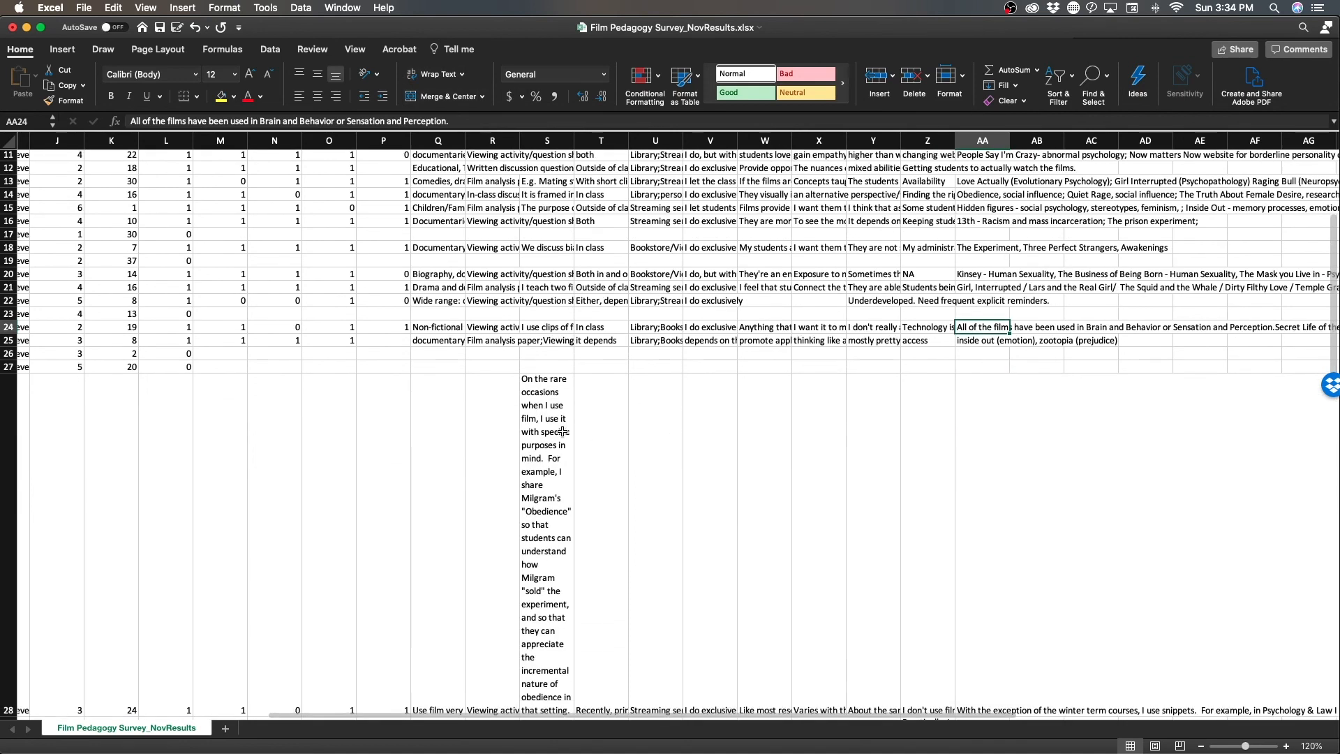
click(562, 432)
click(432, 73)
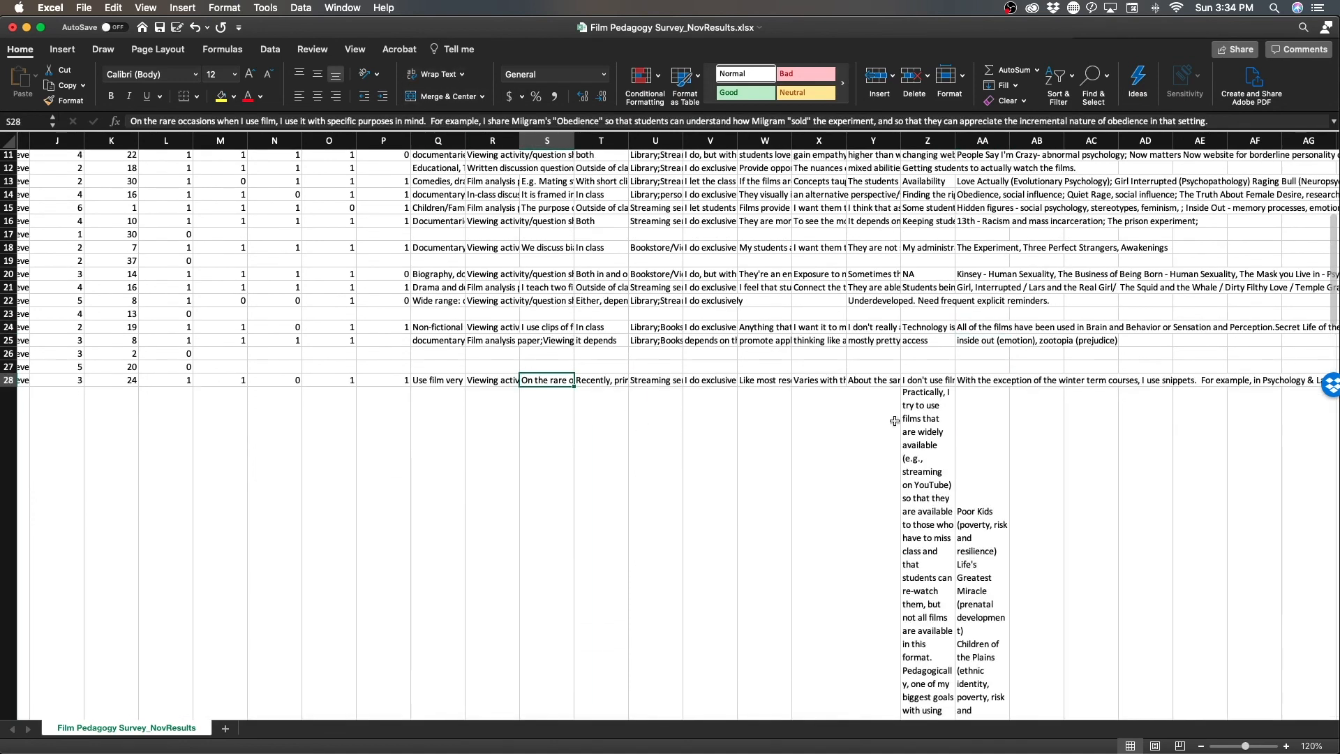
- Turn off text wrapping for the long answers in cells Z29:AA29 and AA30
click(925, 421)
key(shift+Right)
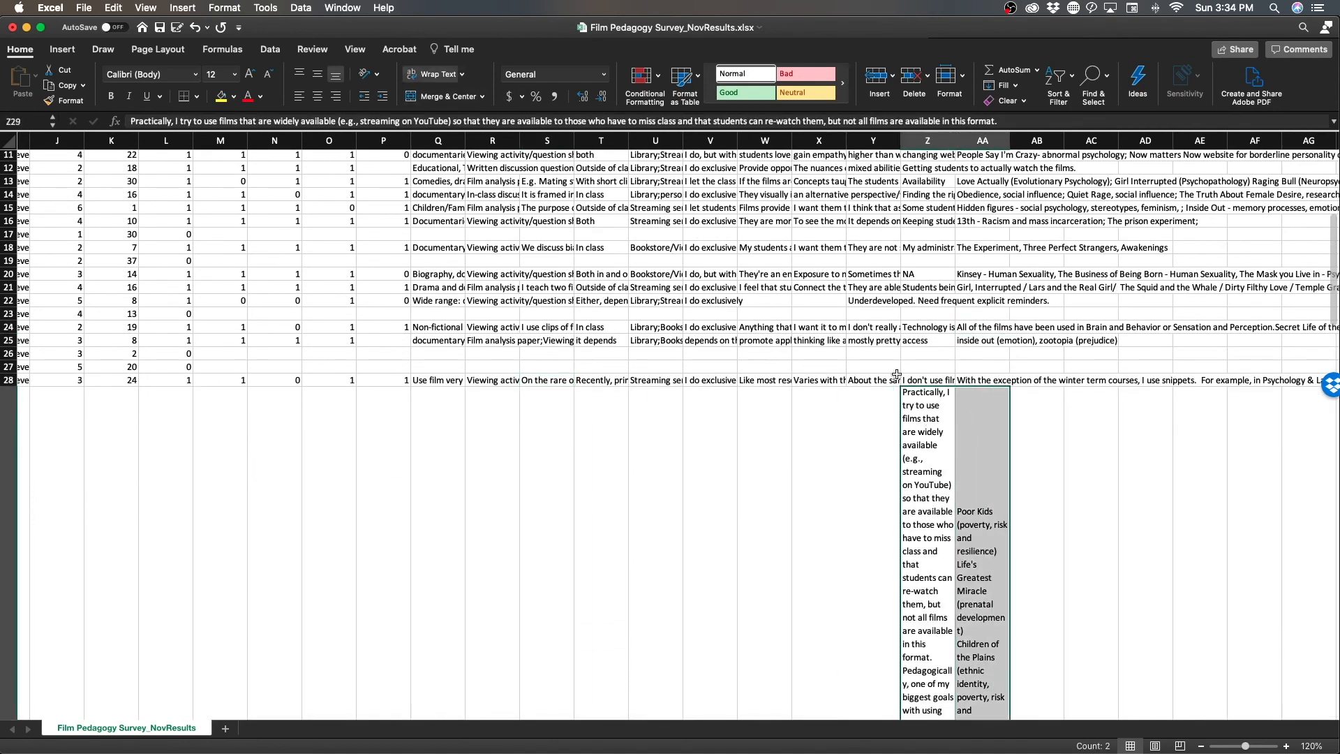
click(428, 73)
scroll(726, 430, down, 4)
click(972, 371)
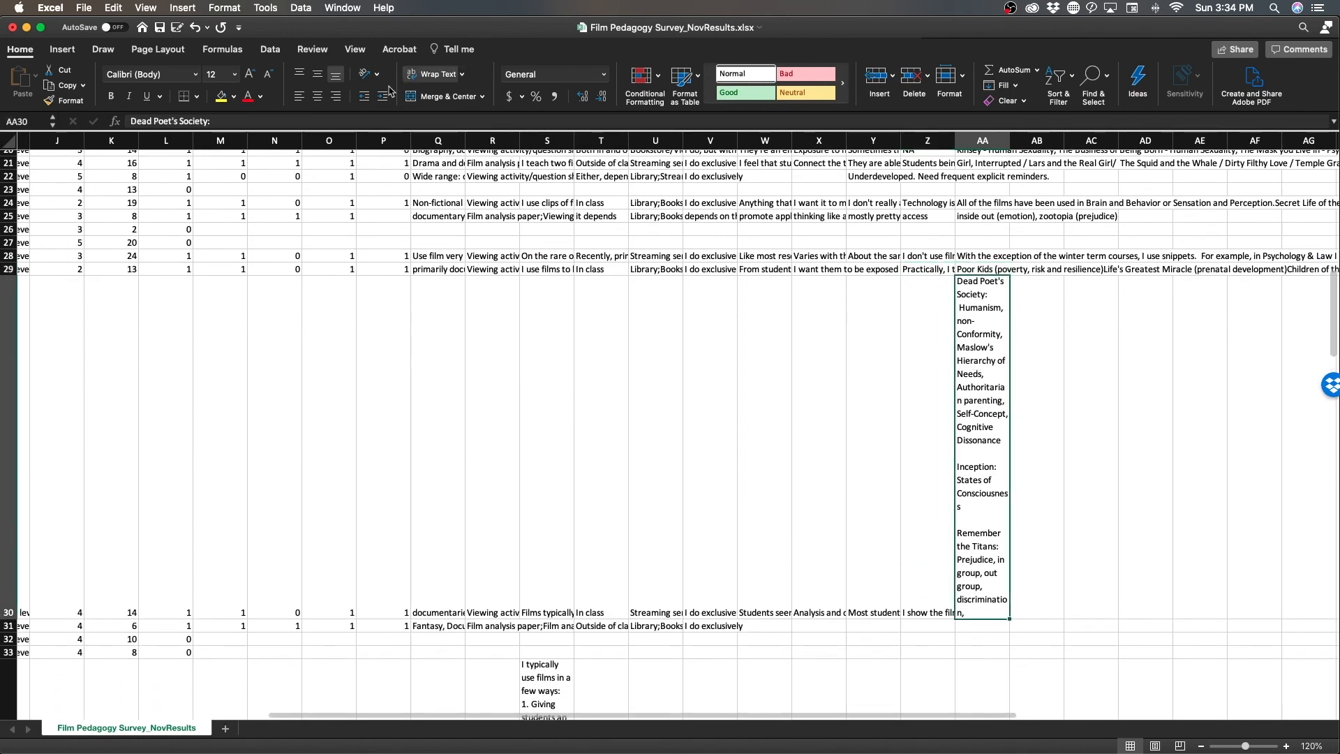
click(431, 74)
- Turn off text wrapping for the long answers in cells S34, AA34 and AA37
click(540, 324)
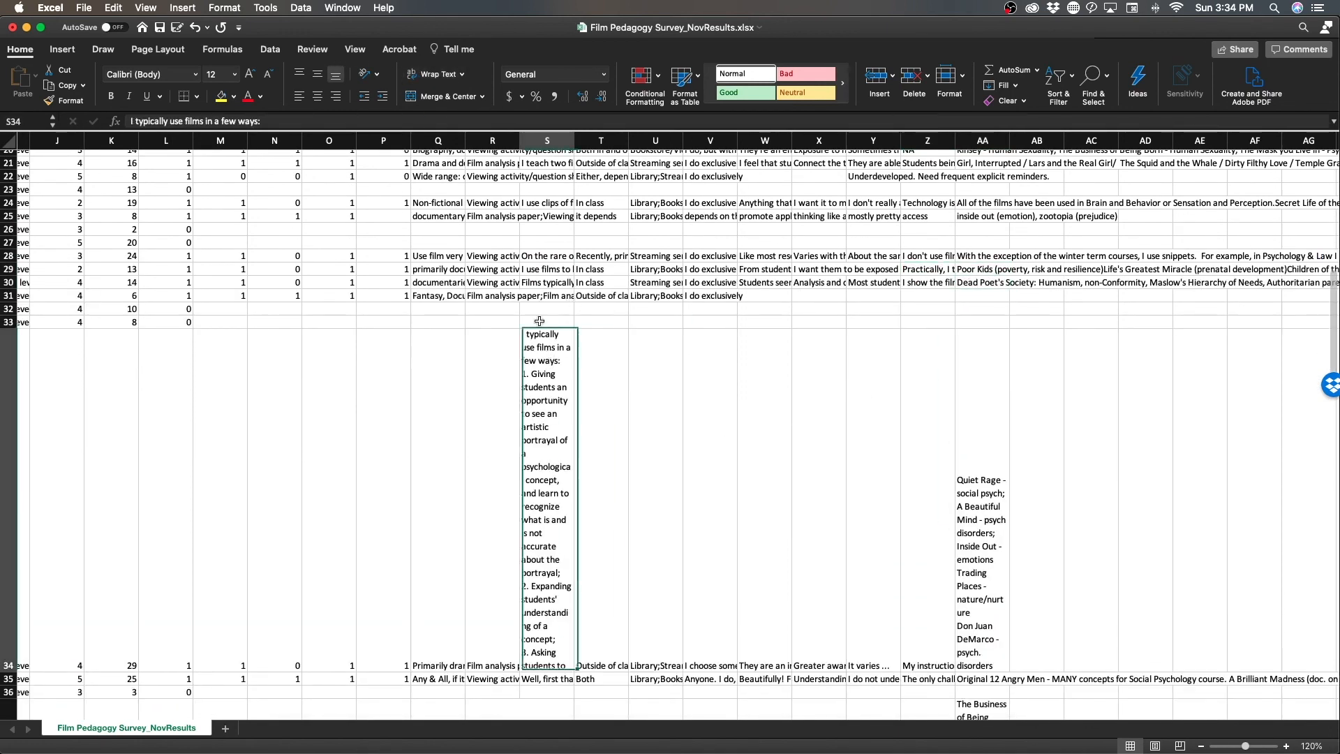
click(423, 76)
click(970, 407)
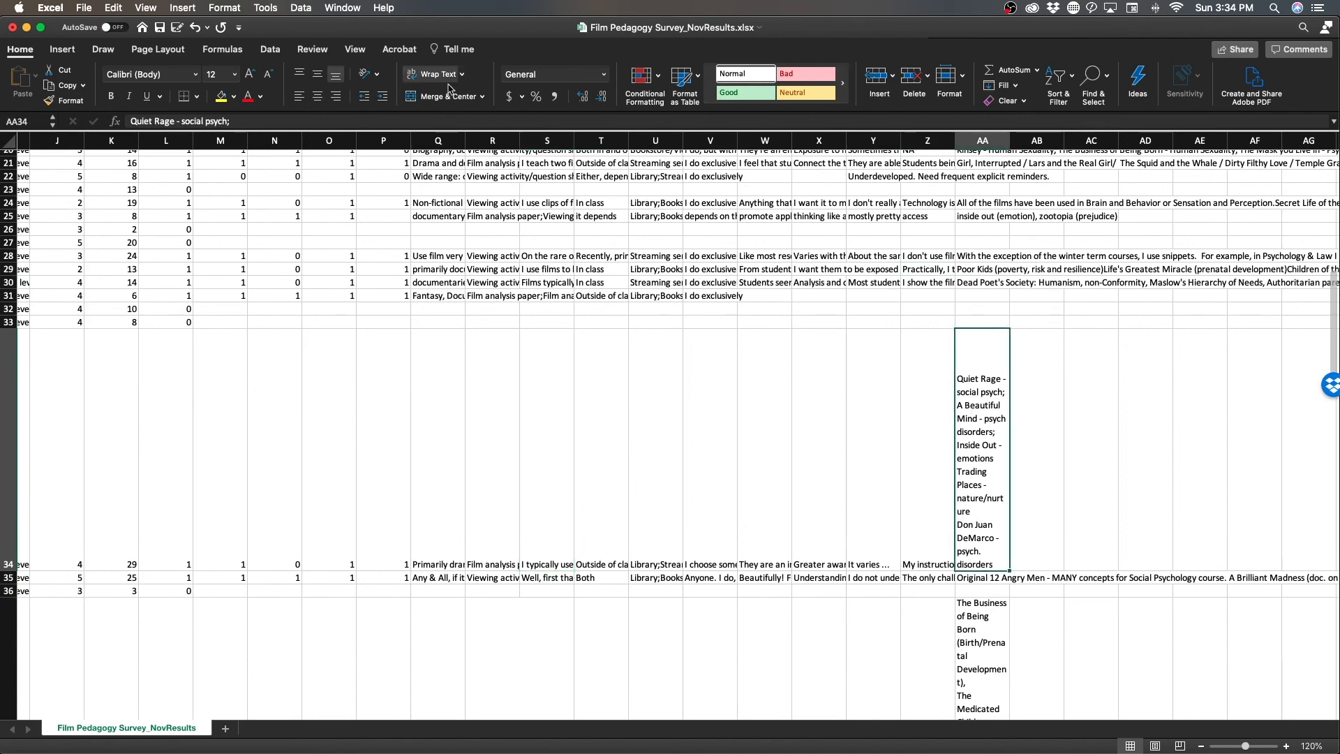
click(436, 74)
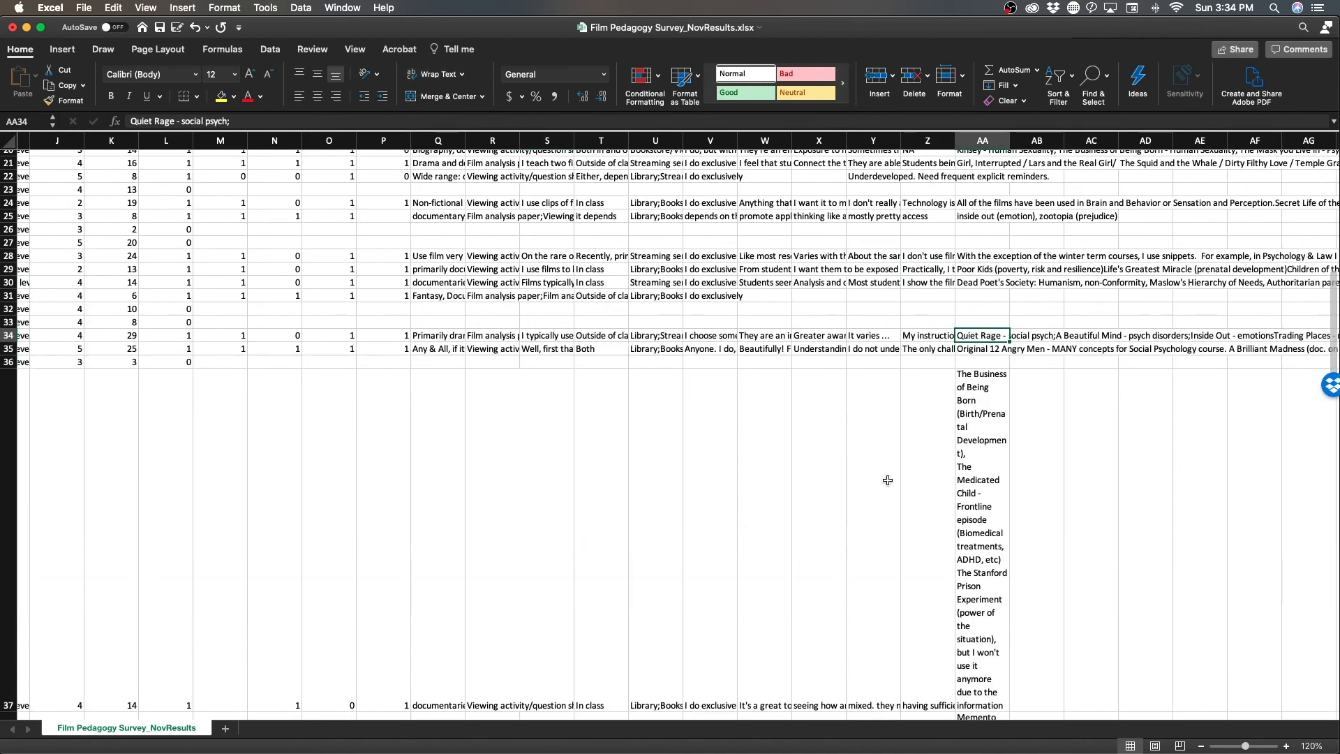
click(973, 440)
scroll(643, 374, down, 10)
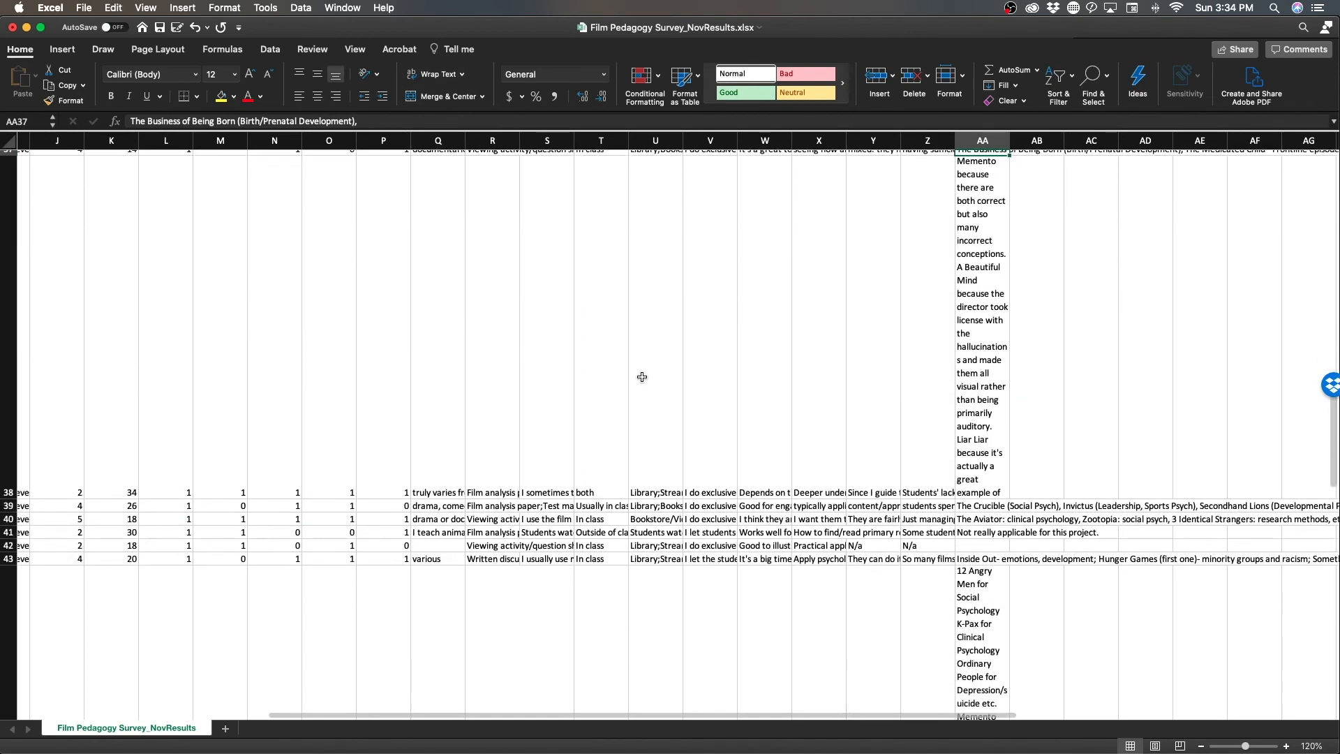
- Turn off text wrapping for the long film-list answers in cells AA38 and AA44
click(979, 320)
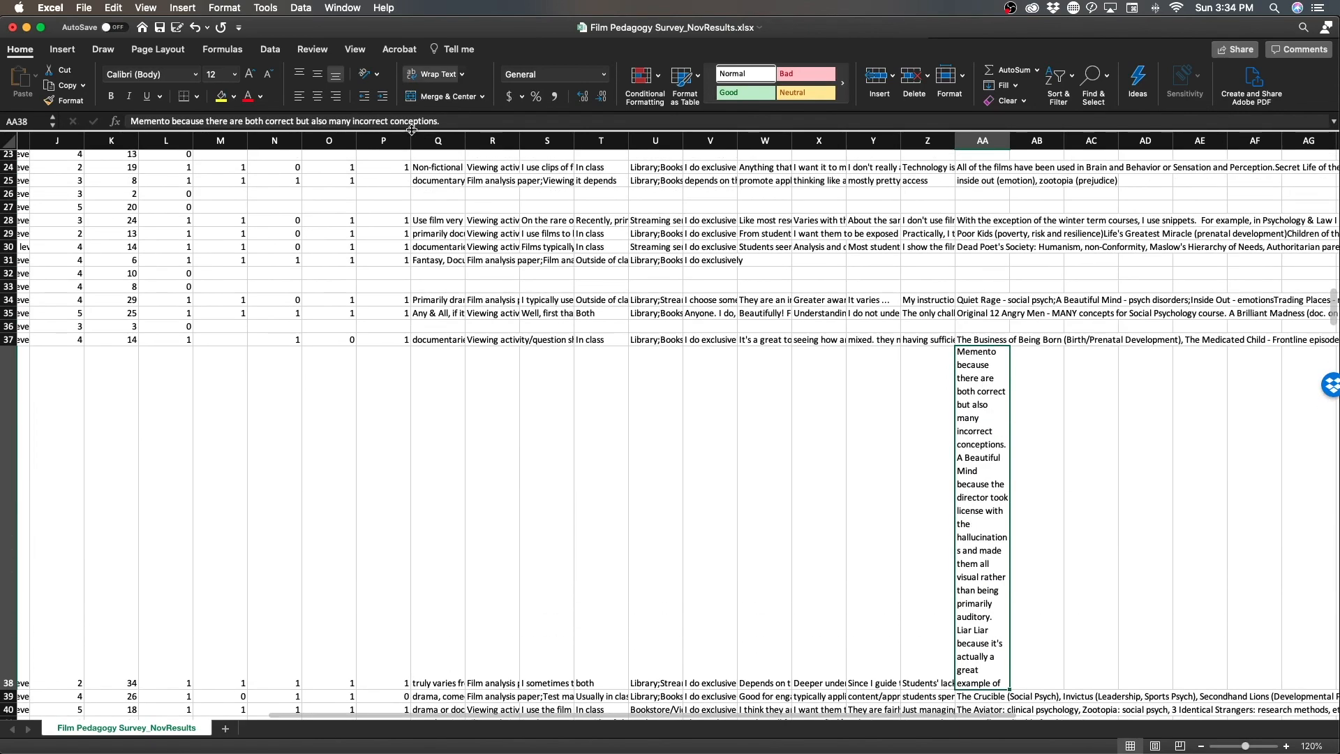
click(427, 74)
scroll(675, 397, down, 7)
click(969, 285)
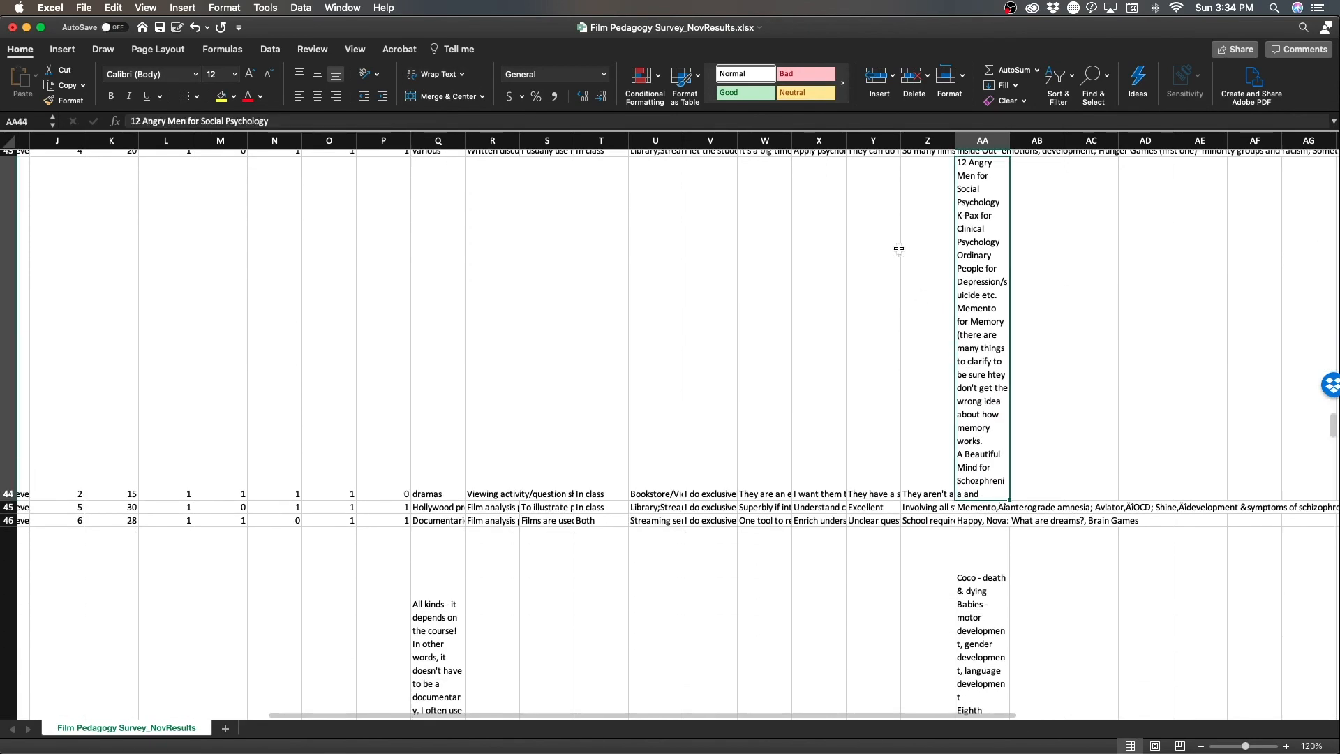
click(428, 75)
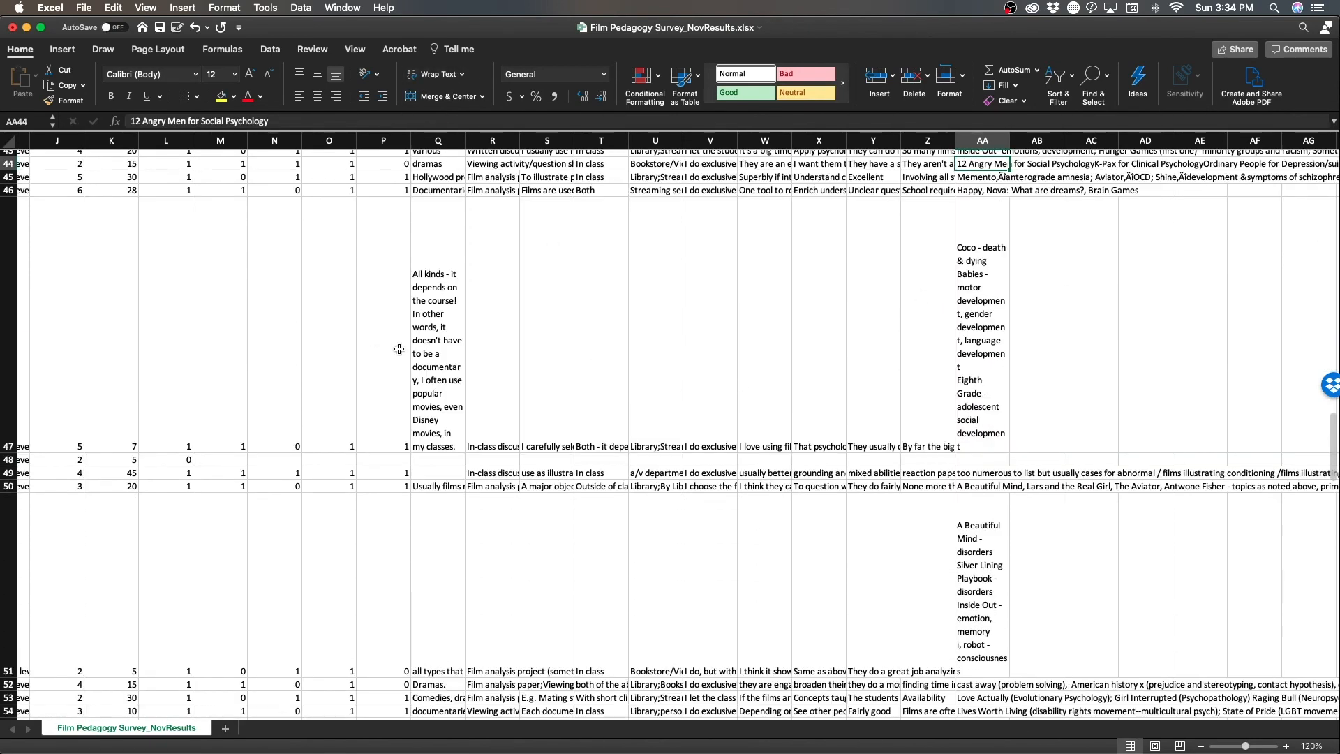
- Turn off text wrapping for the long answers in cells Q47, AA47 and AA51
click(423, 338)
click(427, 74)
click(994, 307)
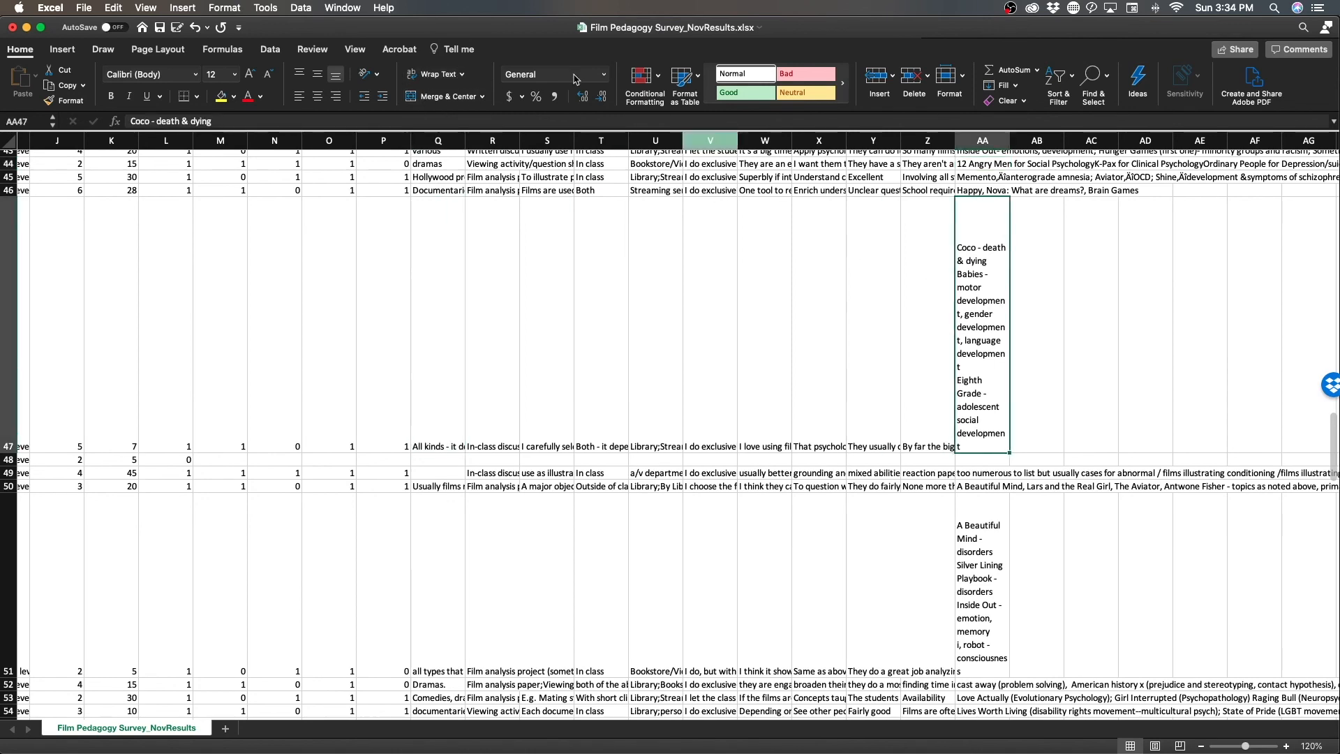
click(437, 75)
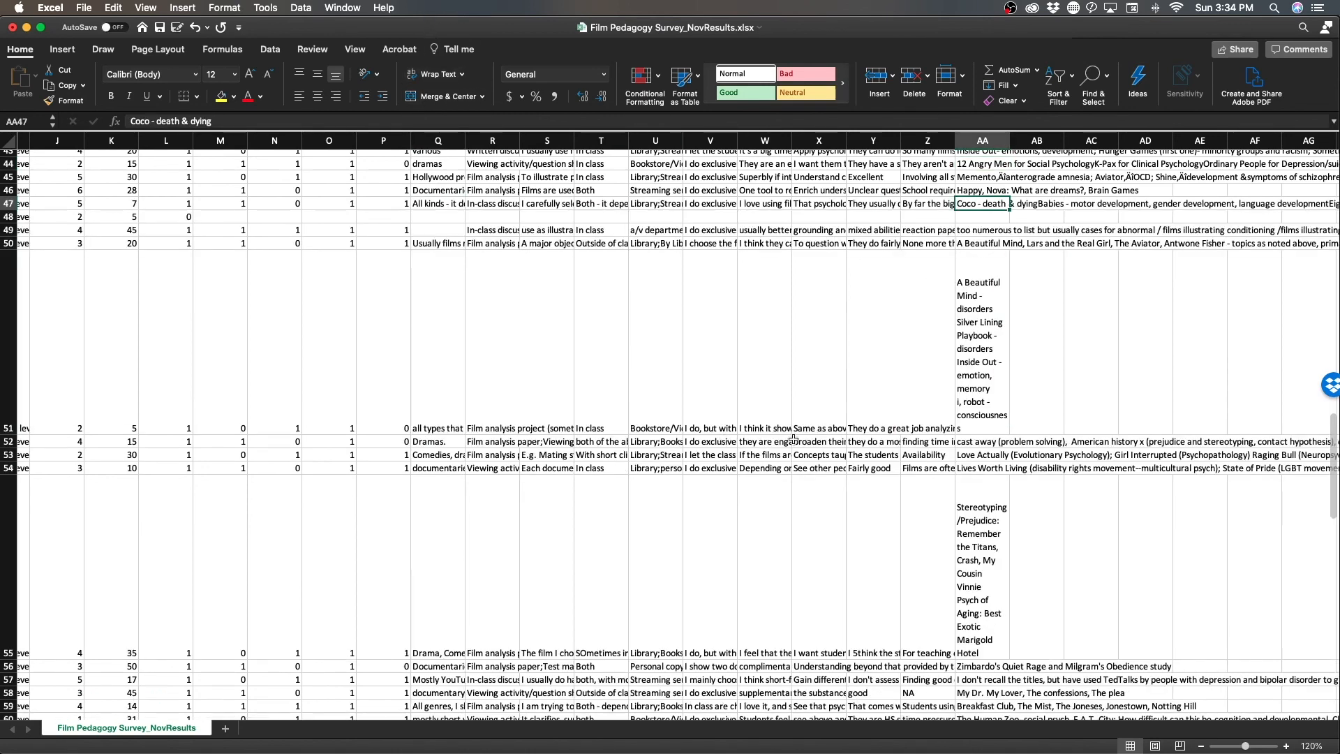
click(995, 343)
click(432, 75)
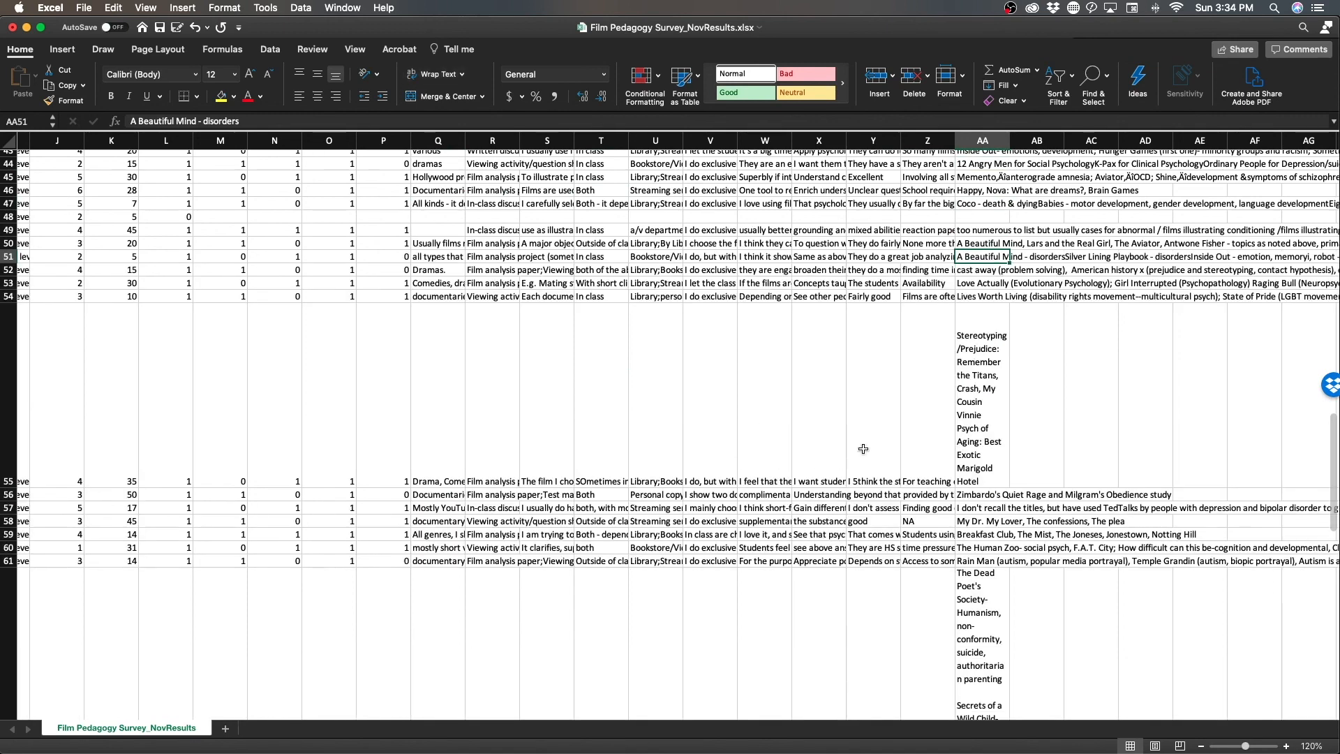
- Turn off text wrapping for the long film-list answers in cells AA55 and AA62
click(986, 417)
click(427, 74)
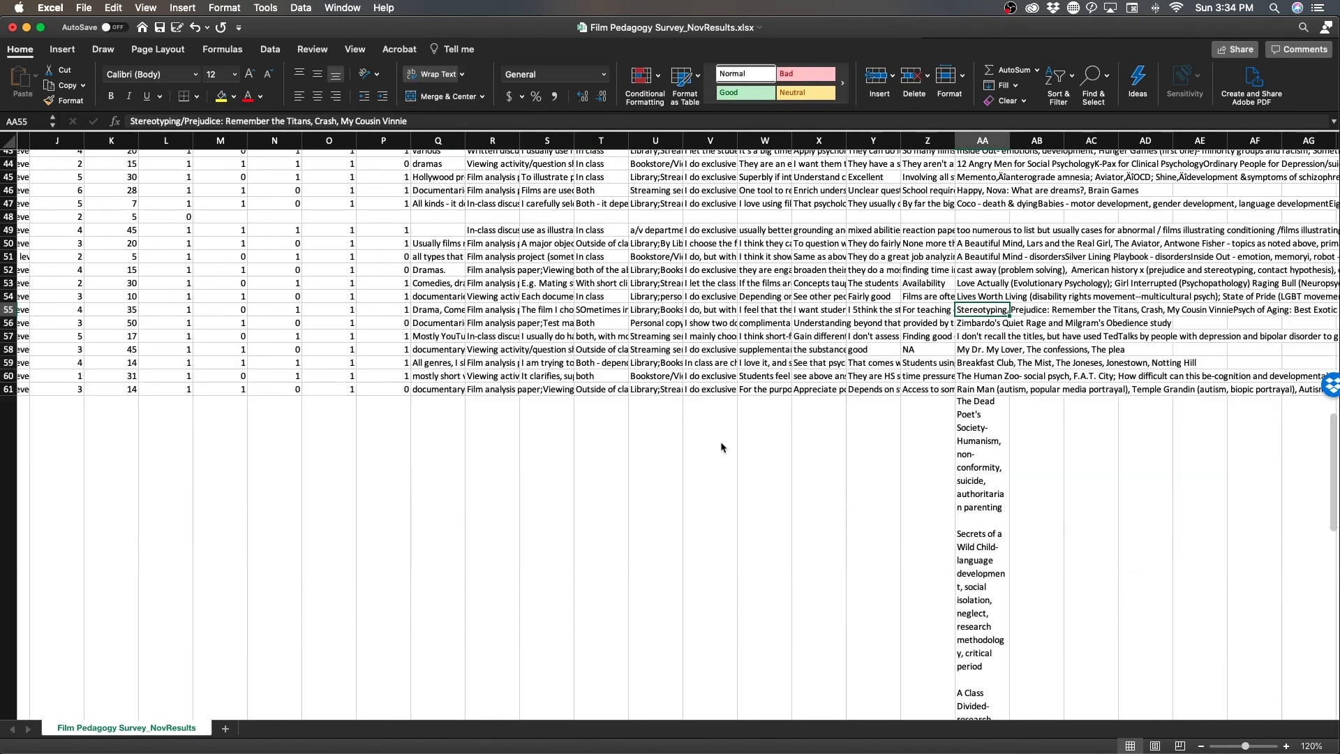
click(987, 515)
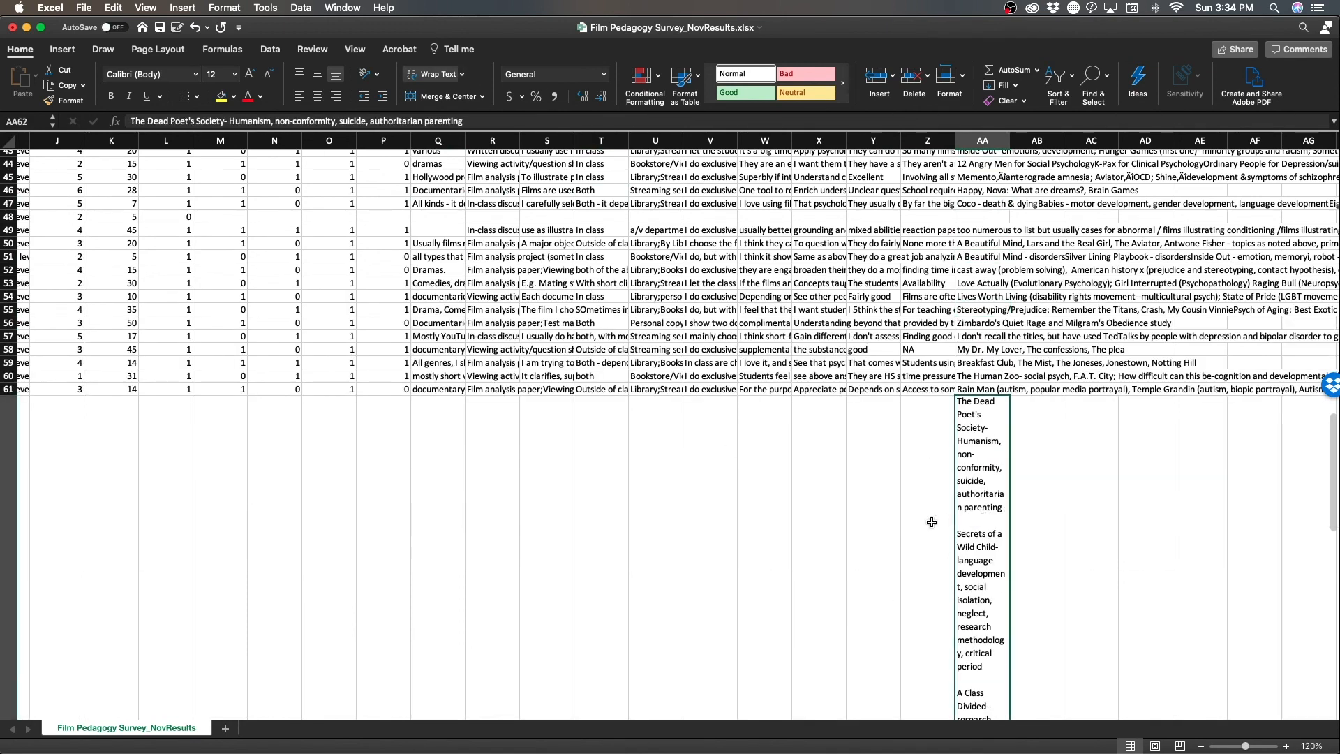
click(427, 74)
- Turn off text wrapping for the remaining long film-list answers in cells AA67 and AA71
scroll(767, 345, down, 6)
click(987, 381)
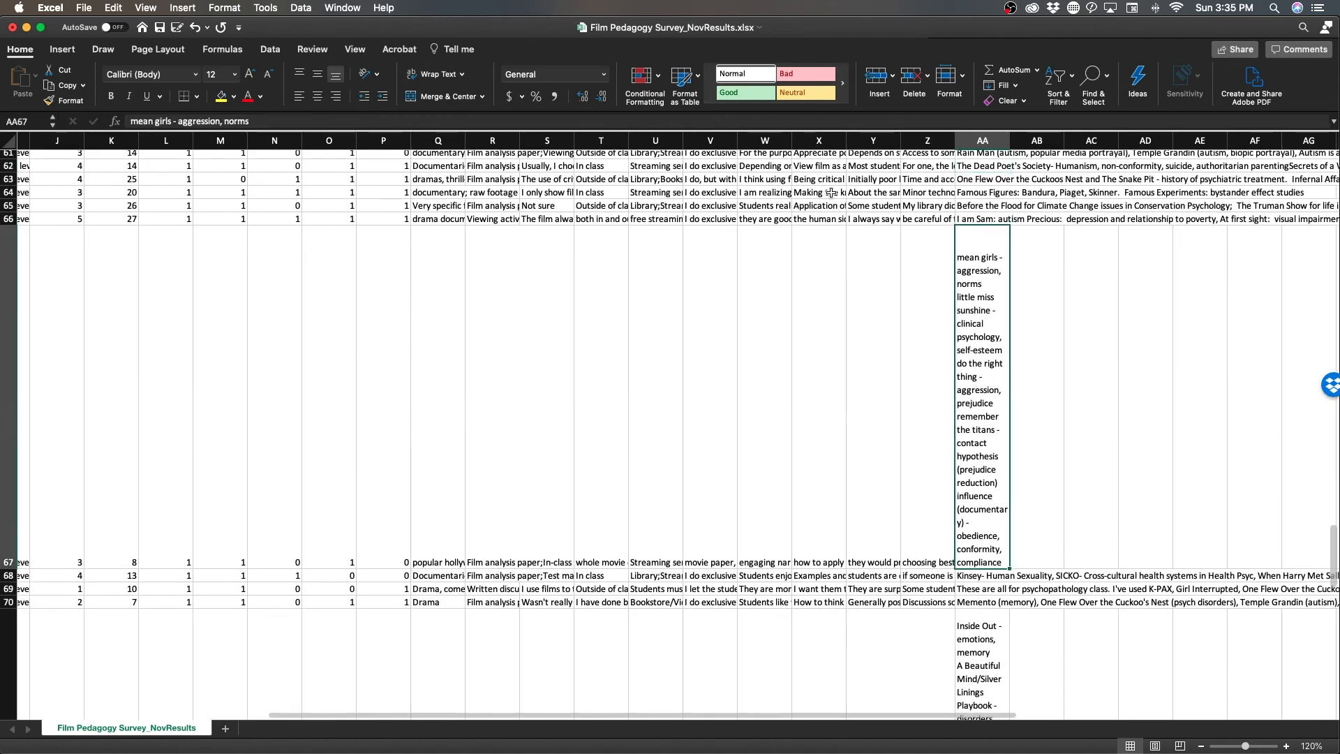
click(439, 74)
click(999, 334)
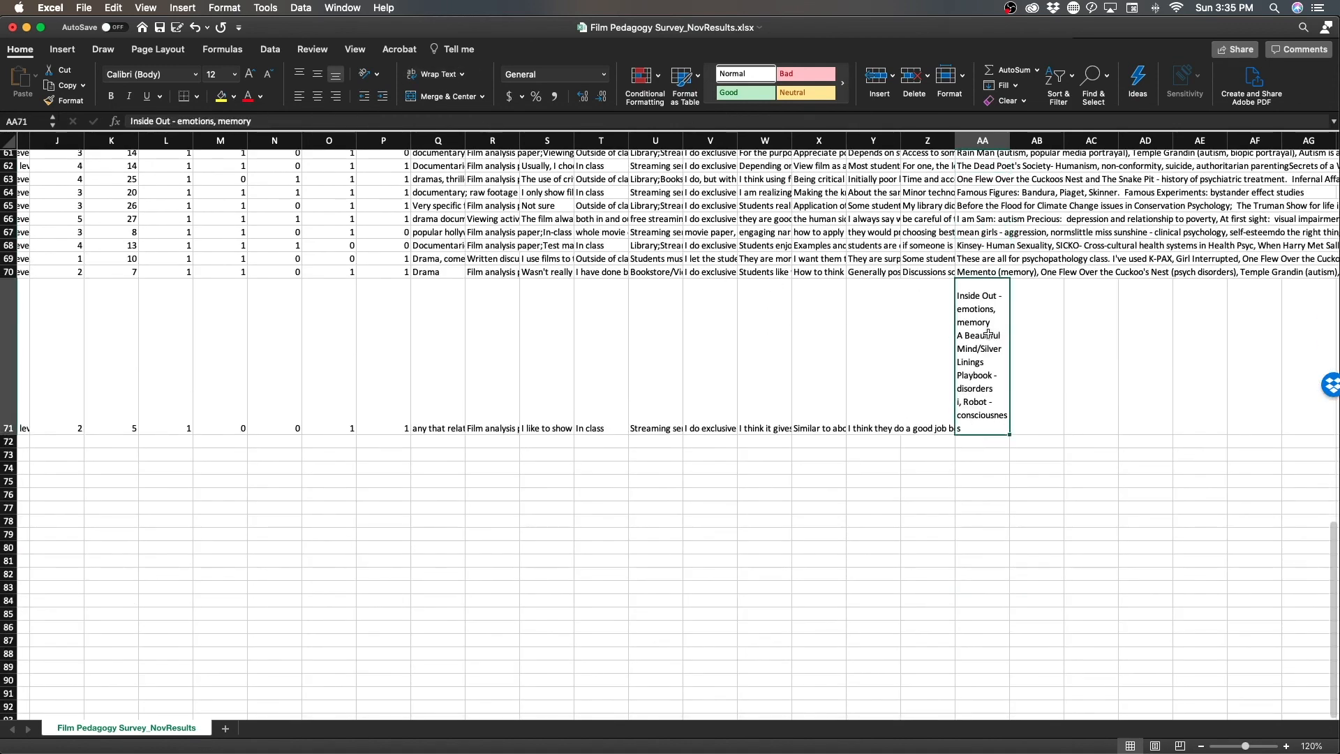
click(437, 74)
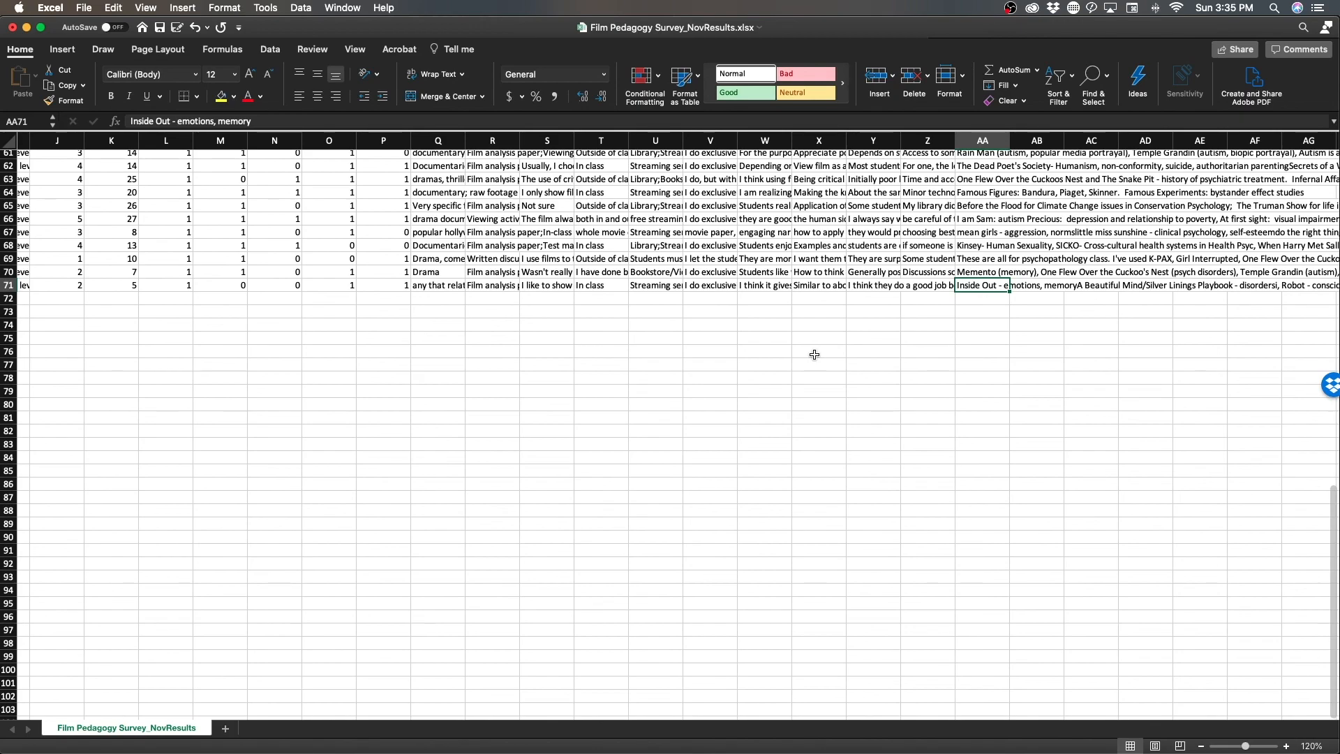
- Look over the tidied sheet from the first column to FilmList and save the workbook
scroll(636, 328, up, 20)
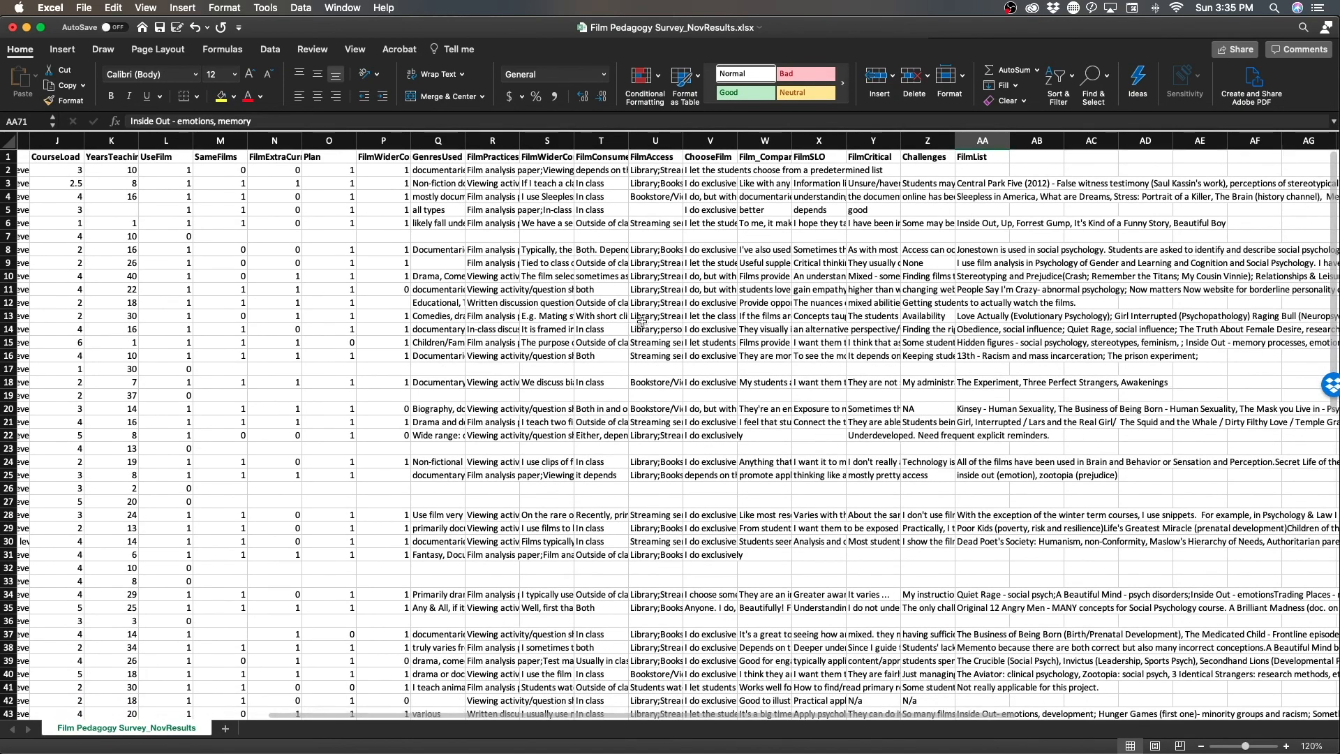
scroll(714, 421, left, 10)
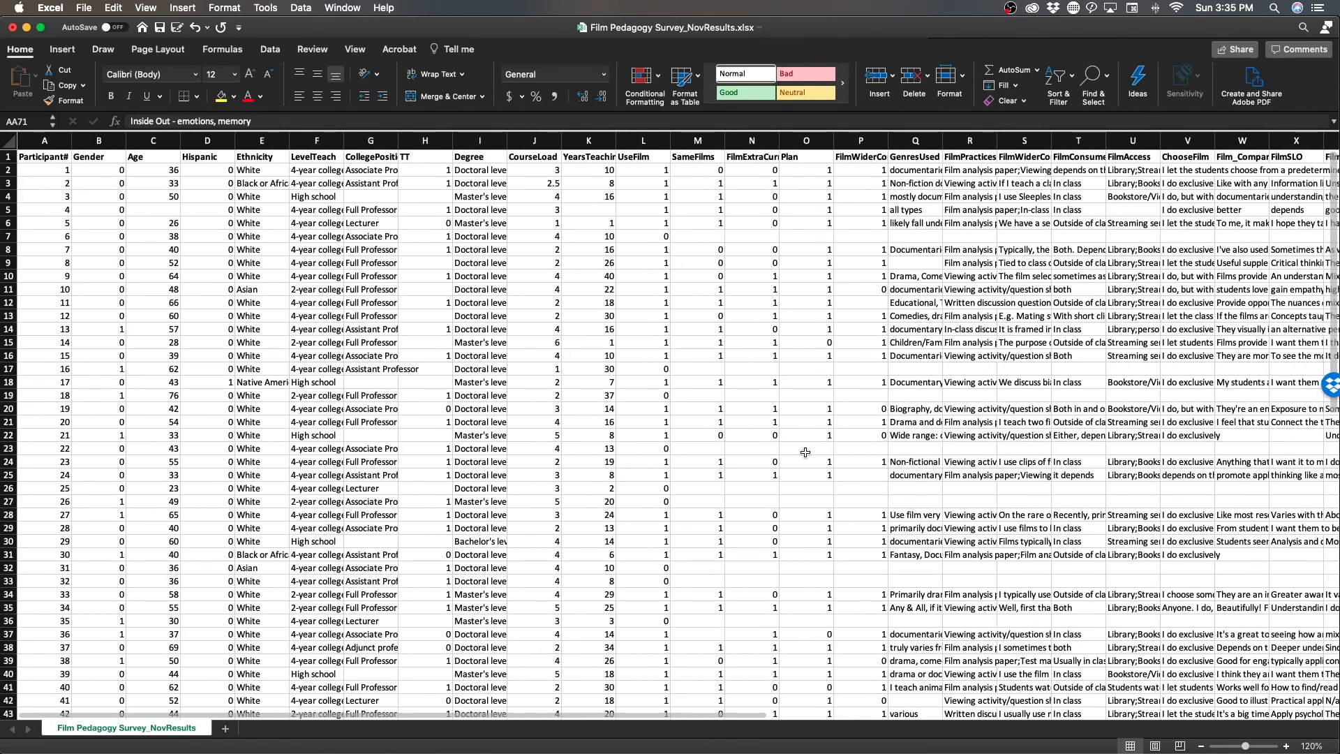
scroll(855, 480, up, 2)
scroll(805, 404, right, 15)
scroll(922, 357, left, 6)
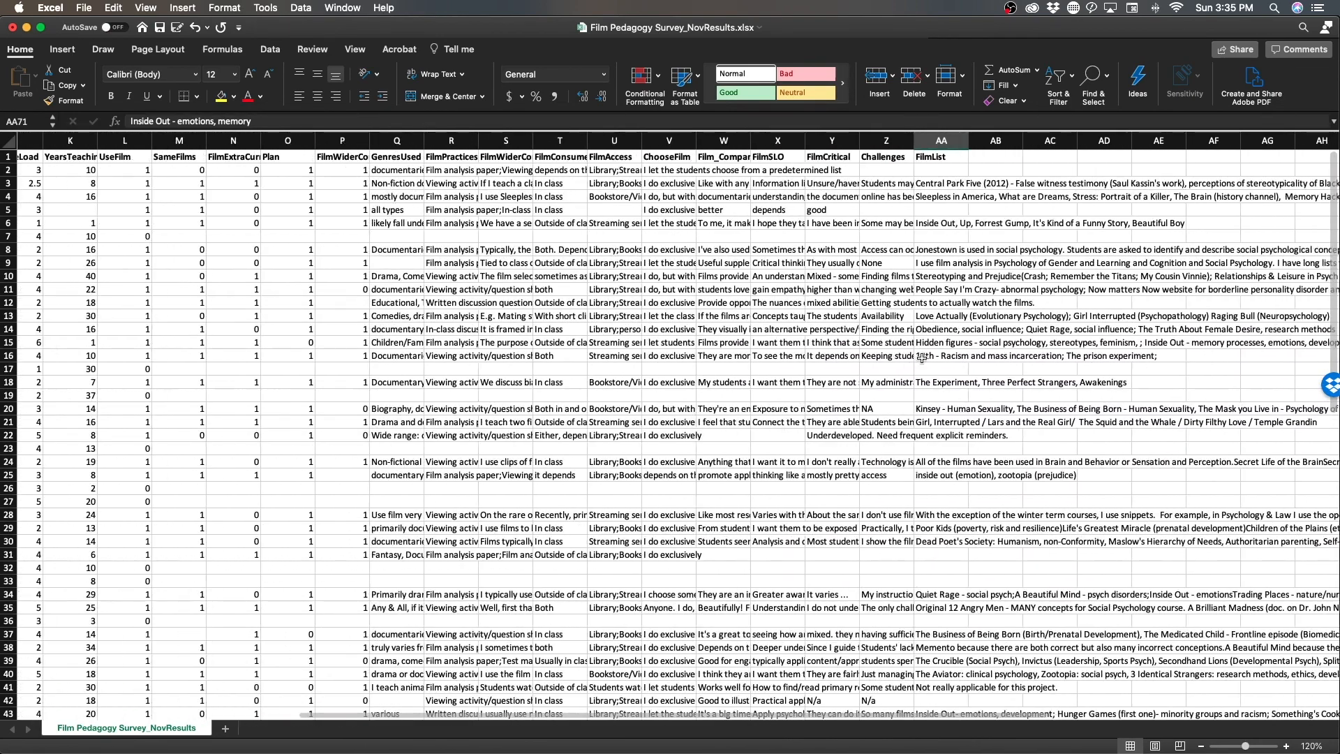
scroll(784, 358, left, 10)
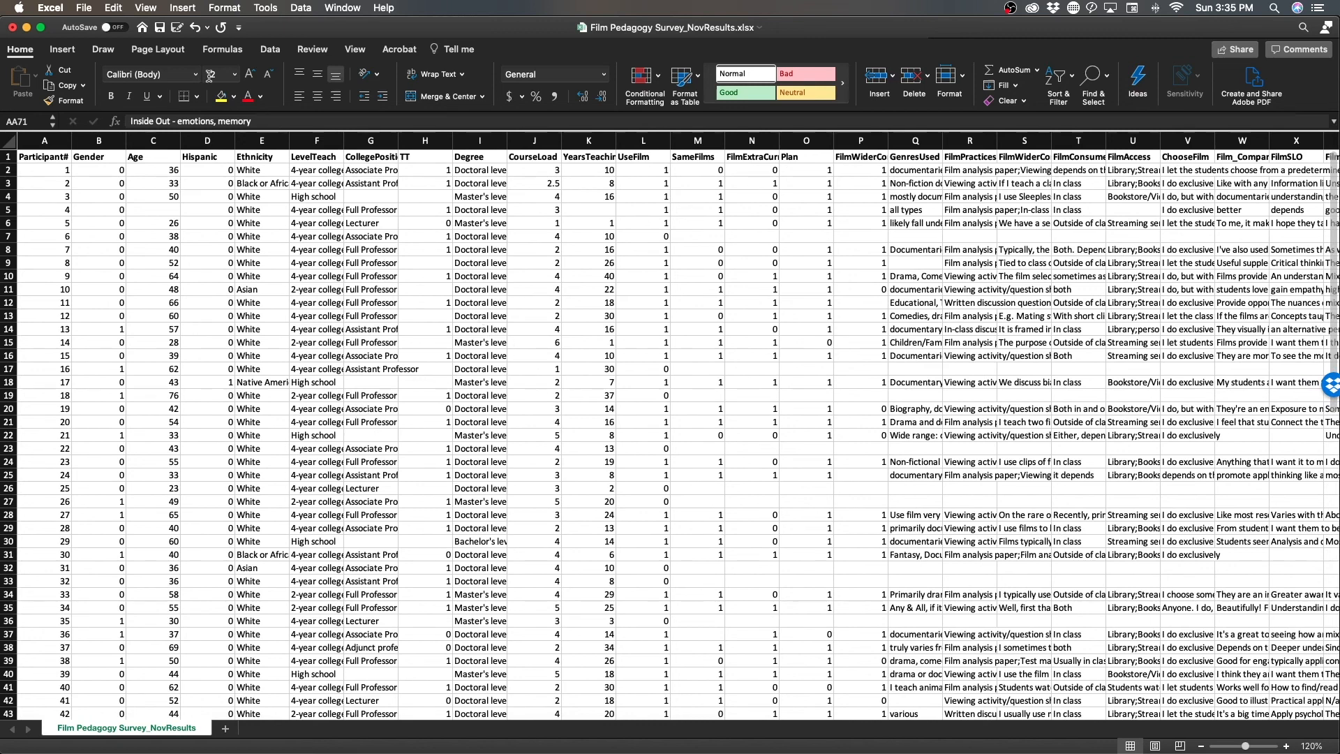
click(159, 27)
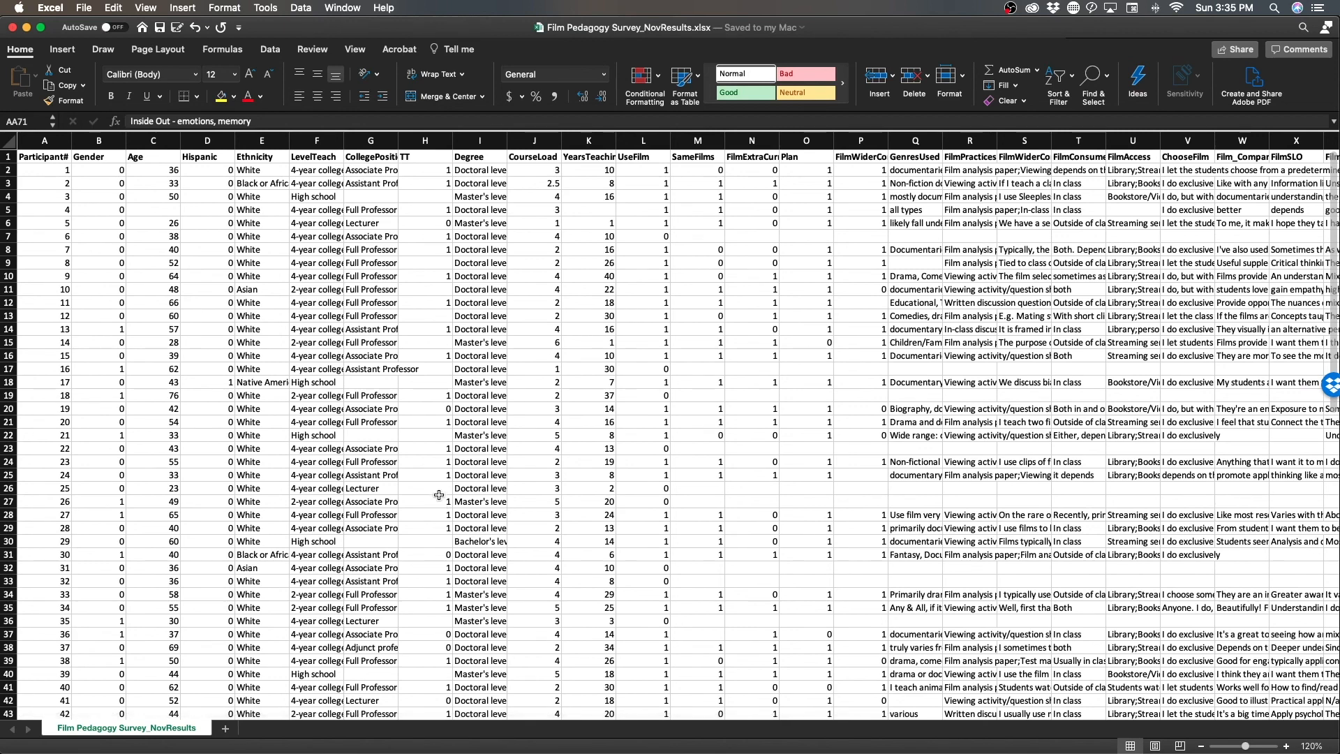
- Save a copy as Film Pedagogy Survey_NovResults_JASP in CSV UTF-8 (Comma delimited) format in the Film Pedagogy Project folder
key(super+shift+s)
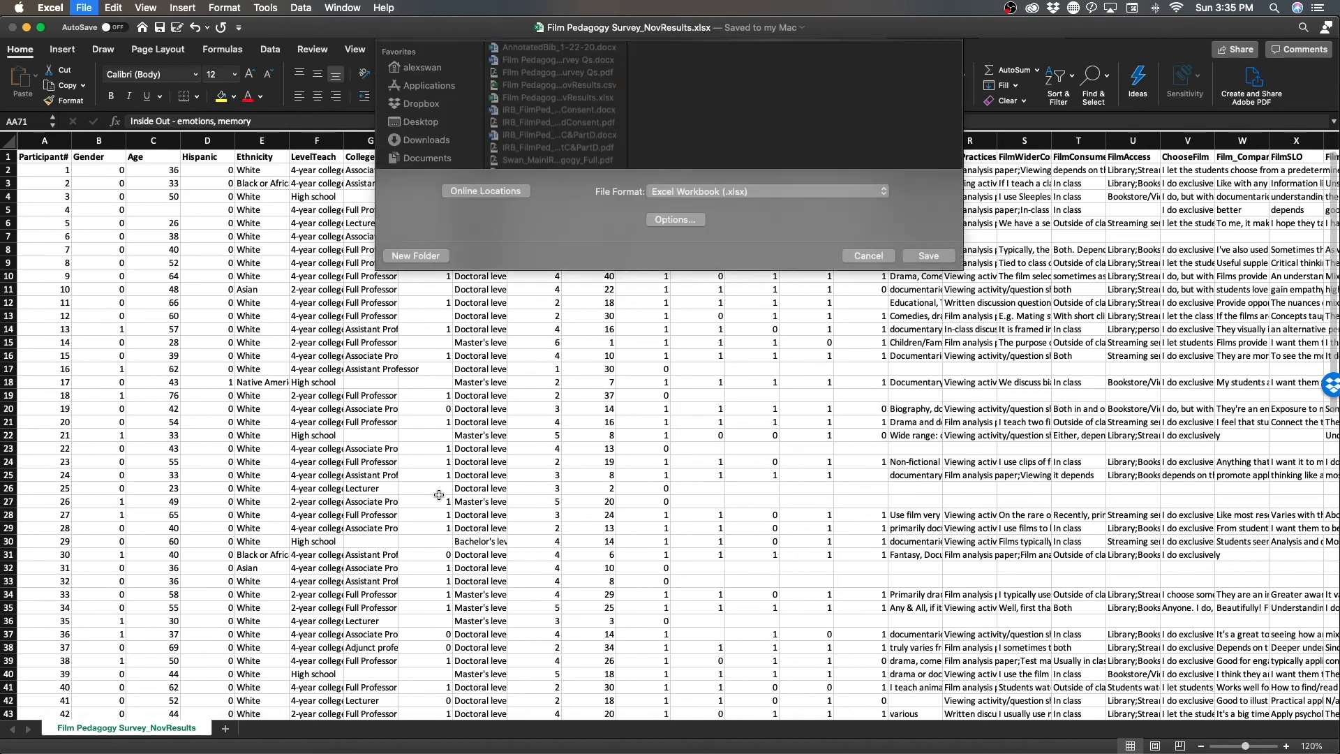
click(761, 278)
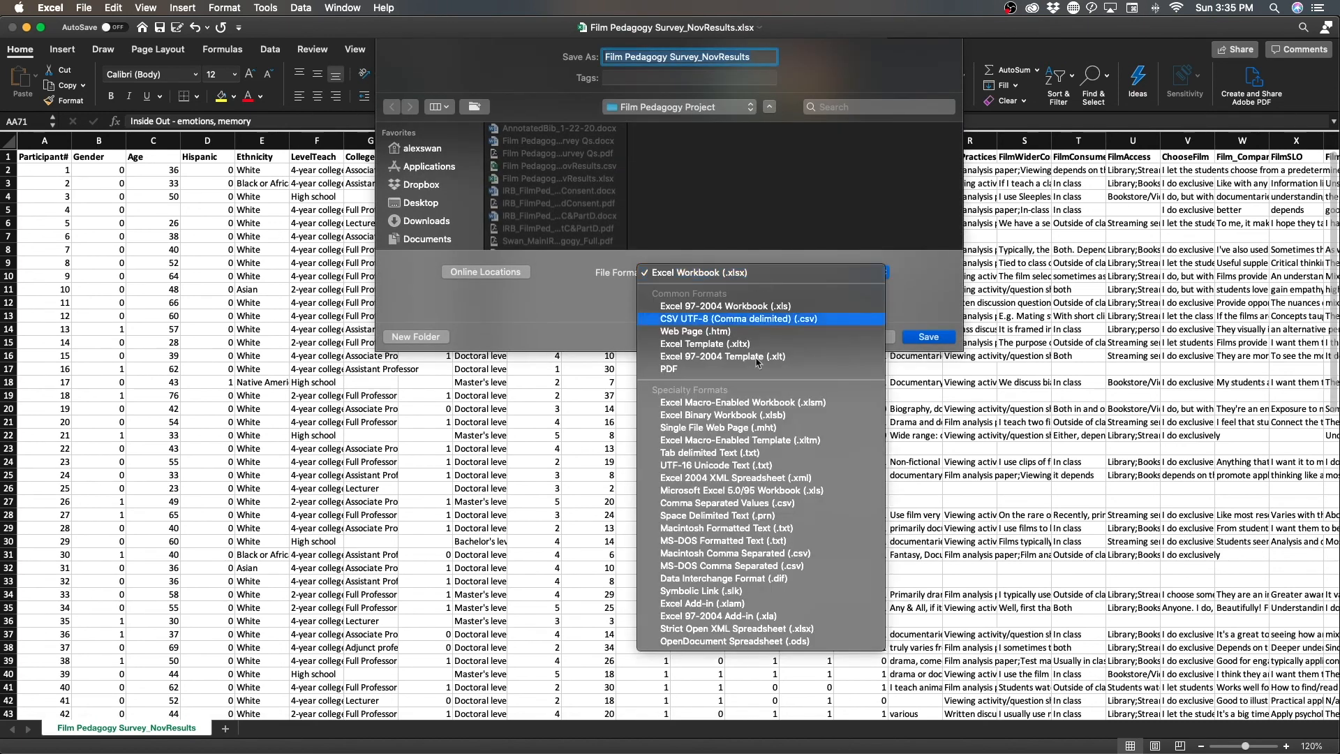
click(804, 320)
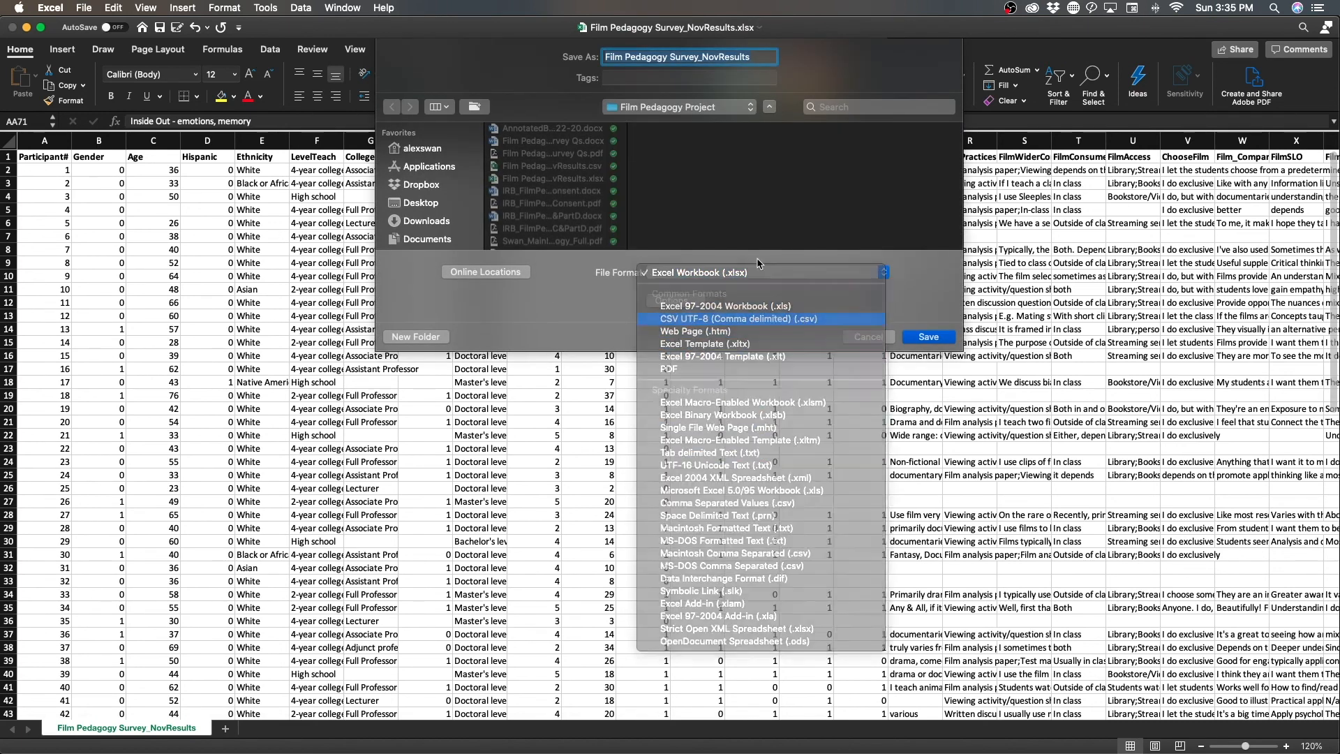
click(754, 58)
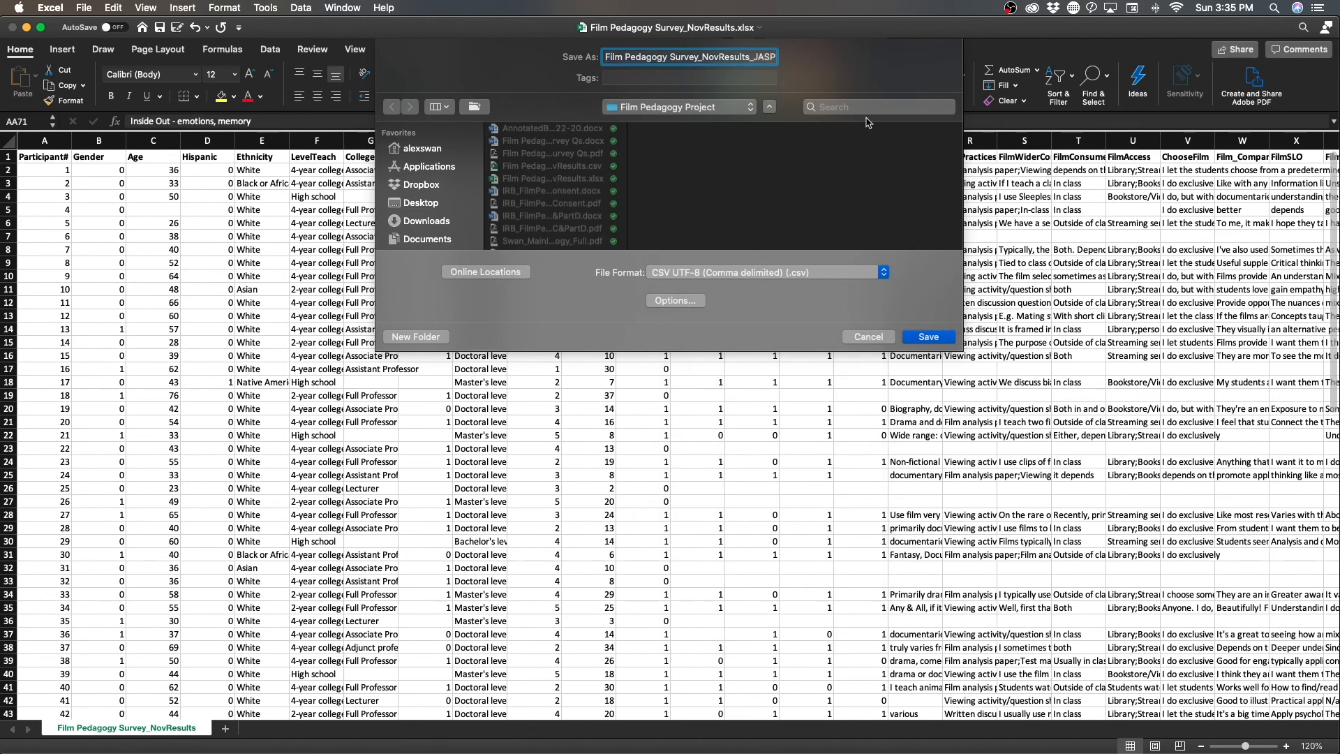
click(927, 338)
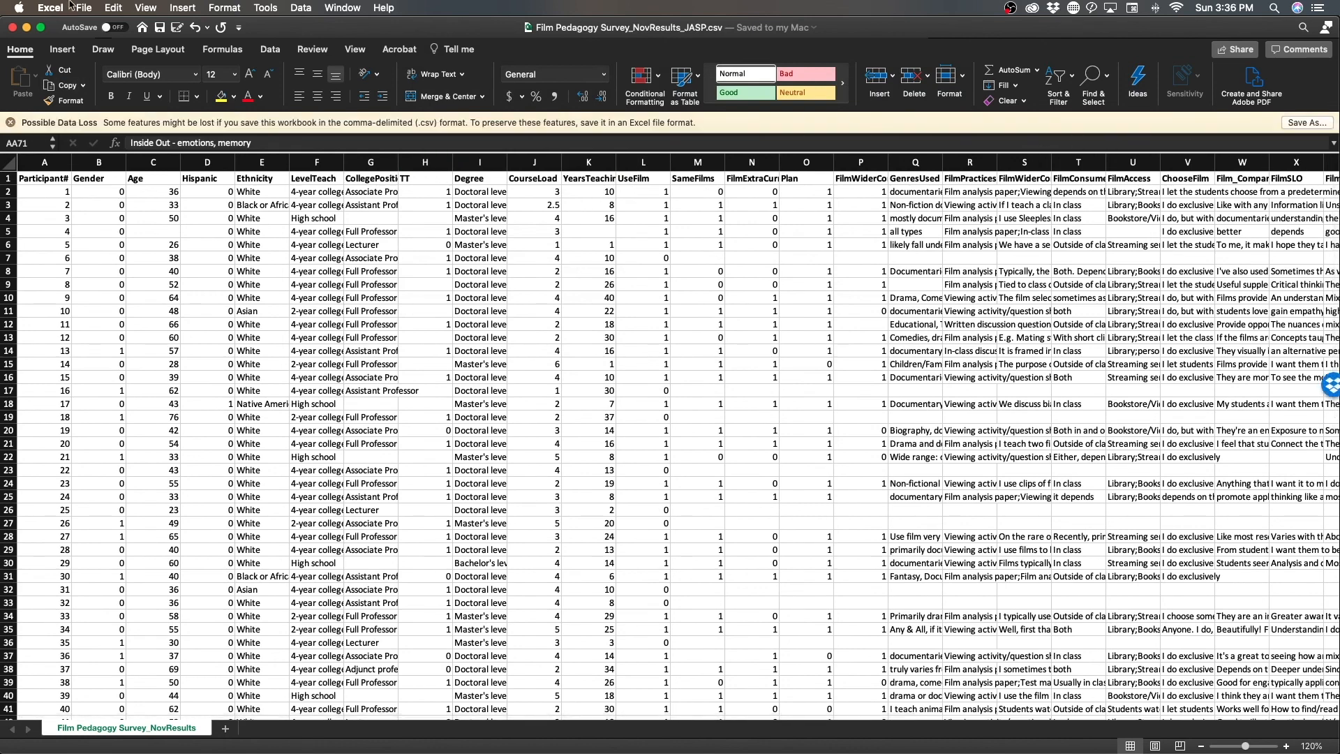
- Switch to JASP and open Film Pedagogy Survey_NovResults_JASP.csv from Dropbox's Research Projects/Current Projects/Film Pedagogy Project folder
key(ctrl+Up)
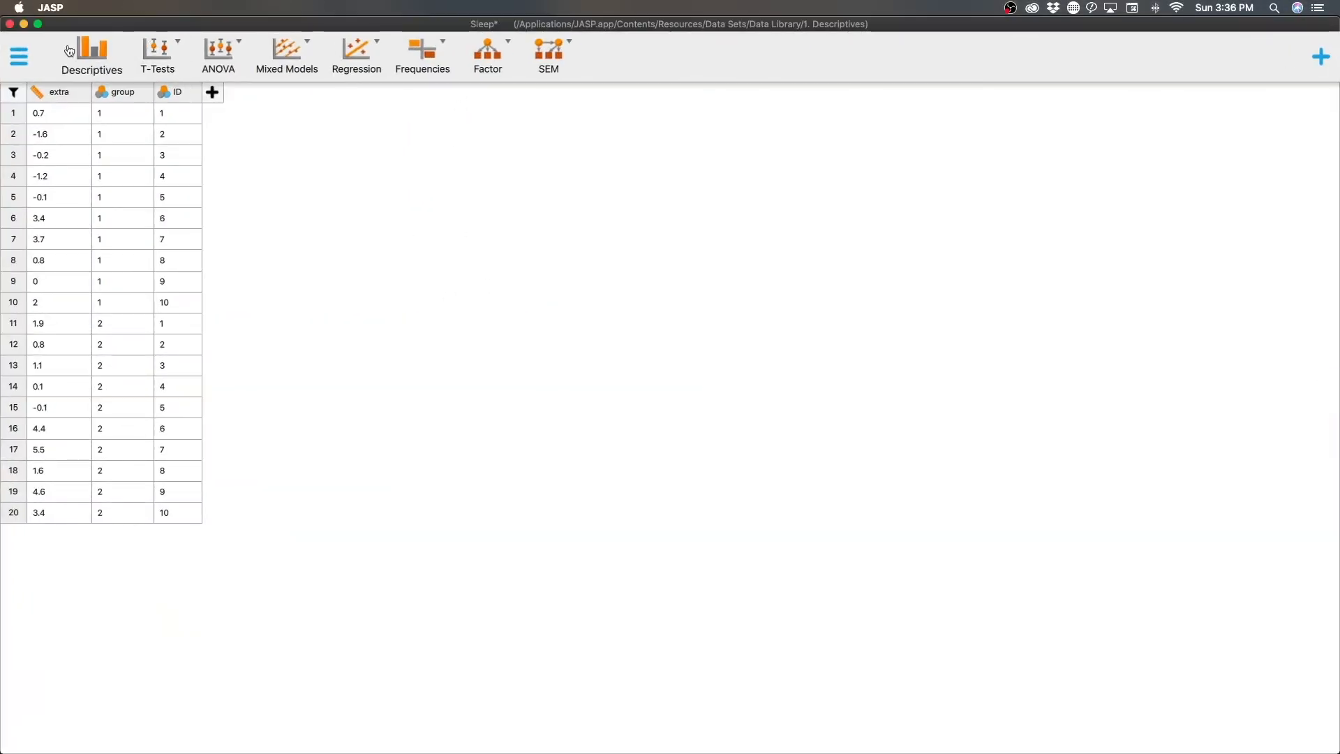
click(19, 56)
click(48, 103)
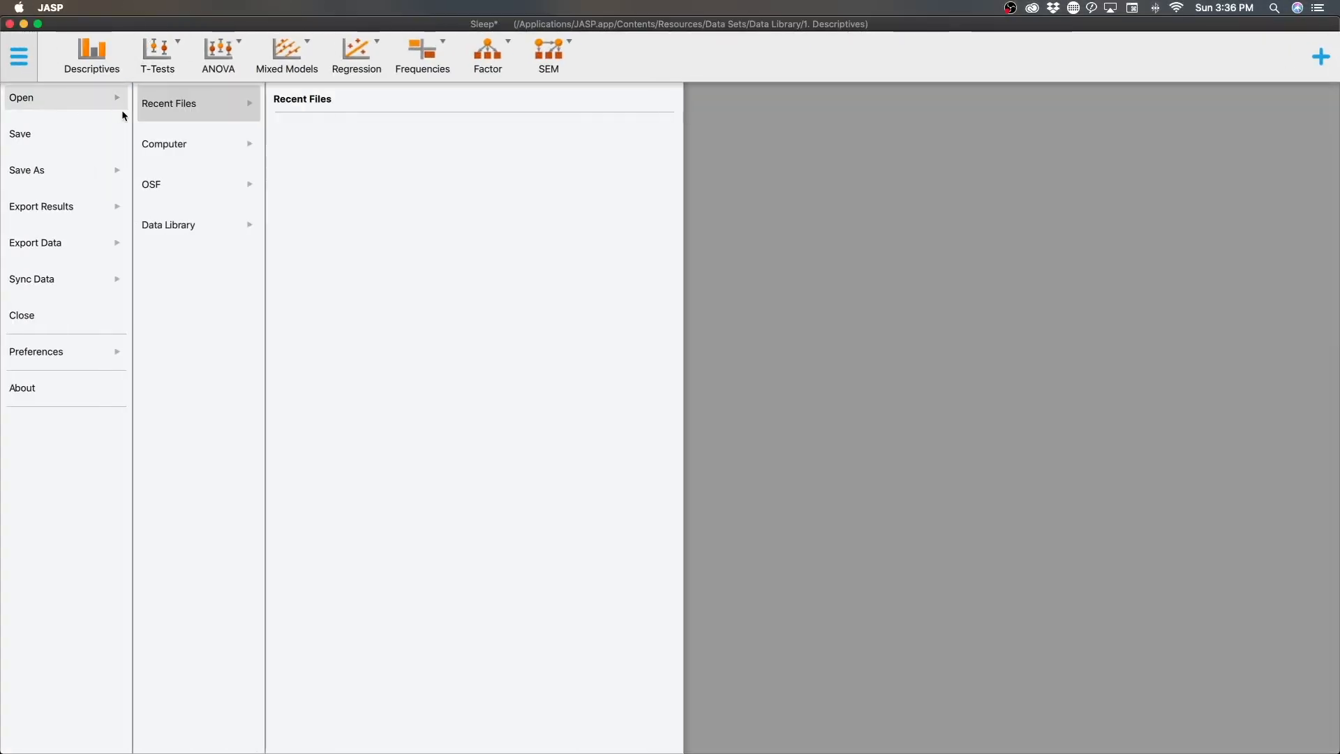
click(198, 145)
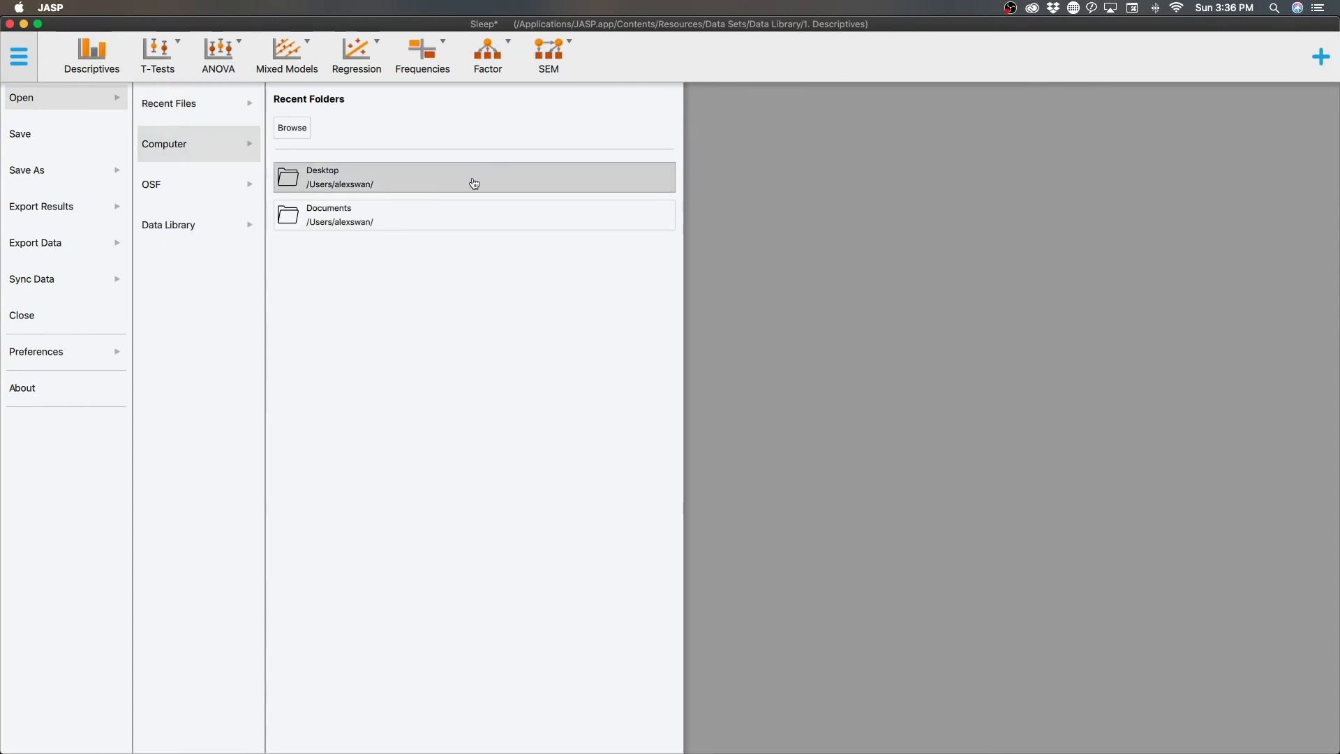
click(291, 134)
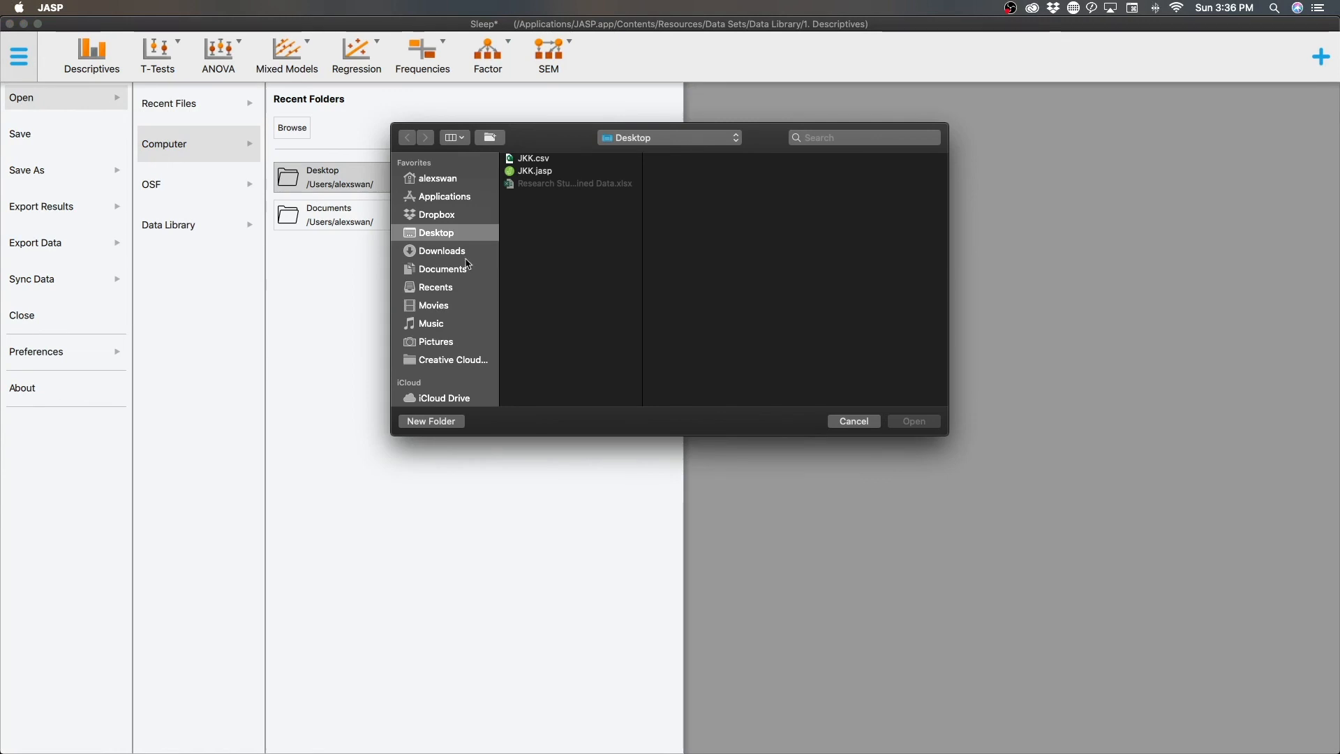
click(466, 214)
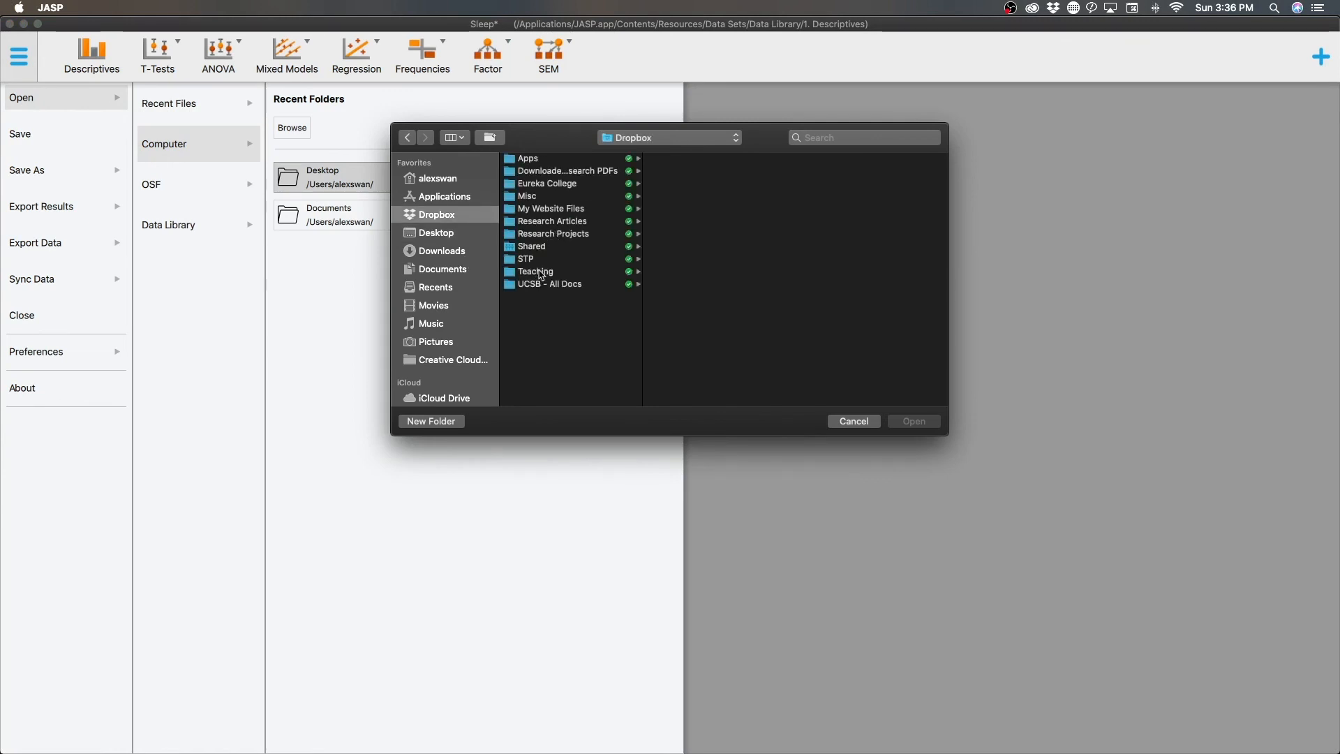
click(555, 236)
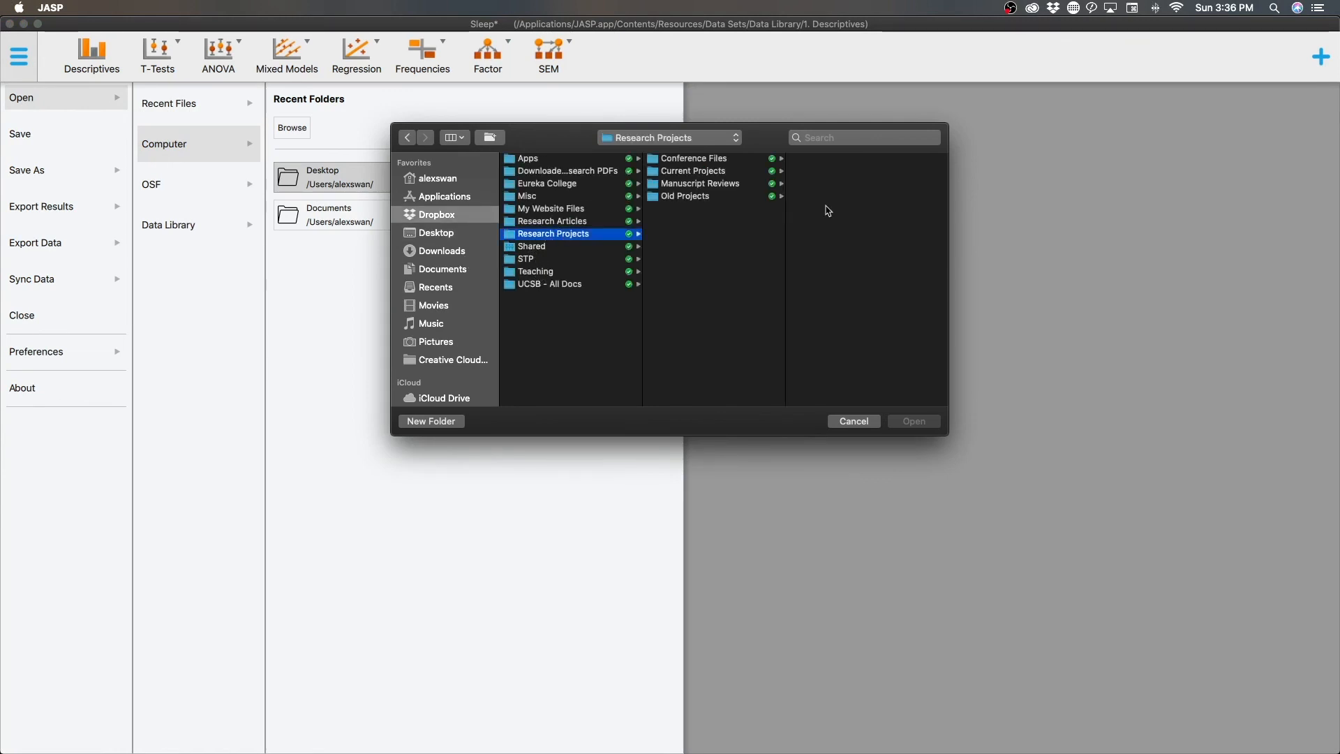
click(729, 173)
click(882, 195)
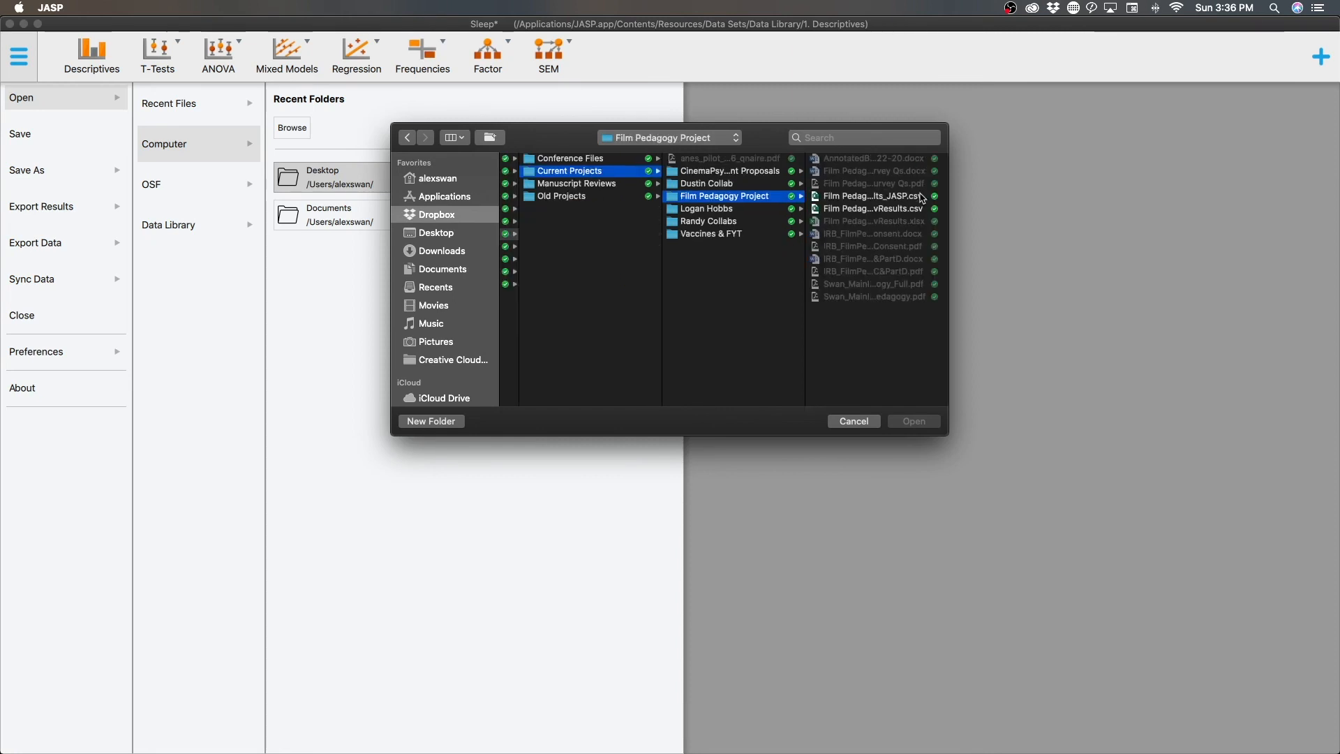
click(872, 196)
key(Return)
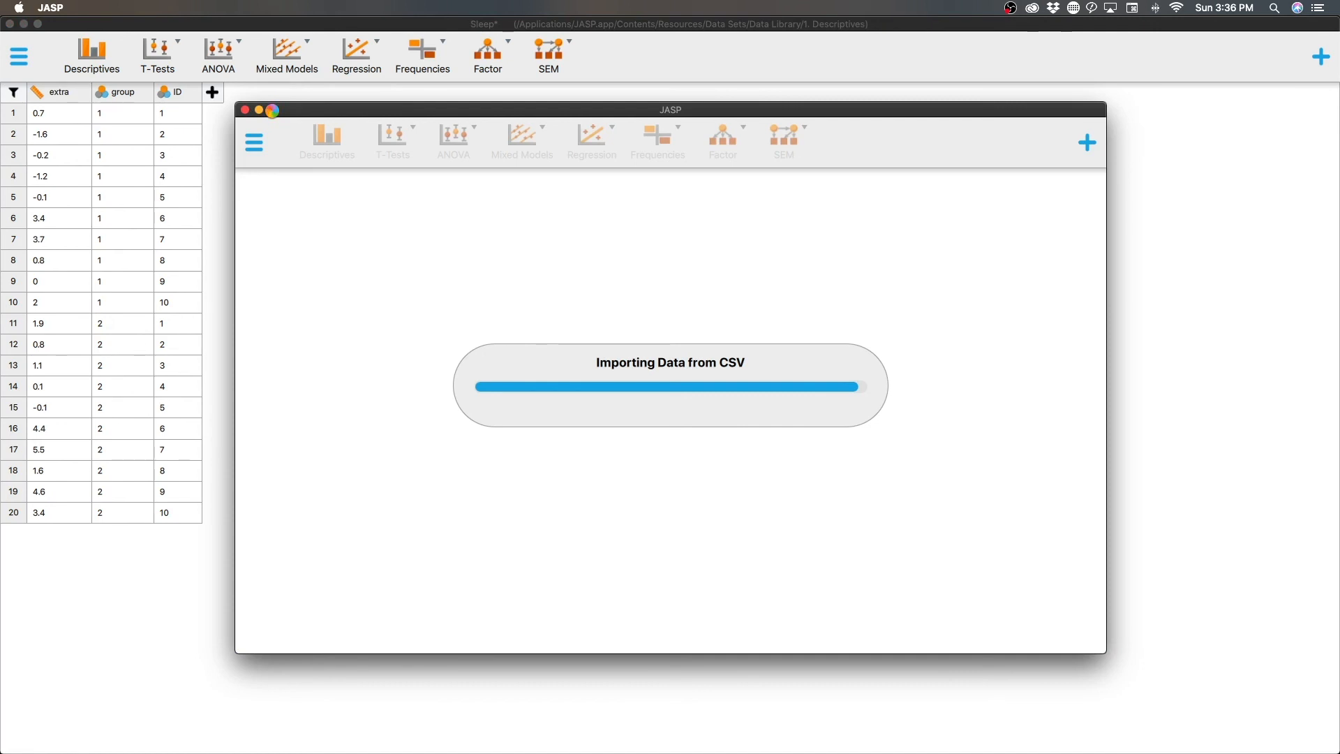
- Enlarge the imported survey data's window to fill the screen and examine its columns through to FilmList
click(273, 111)
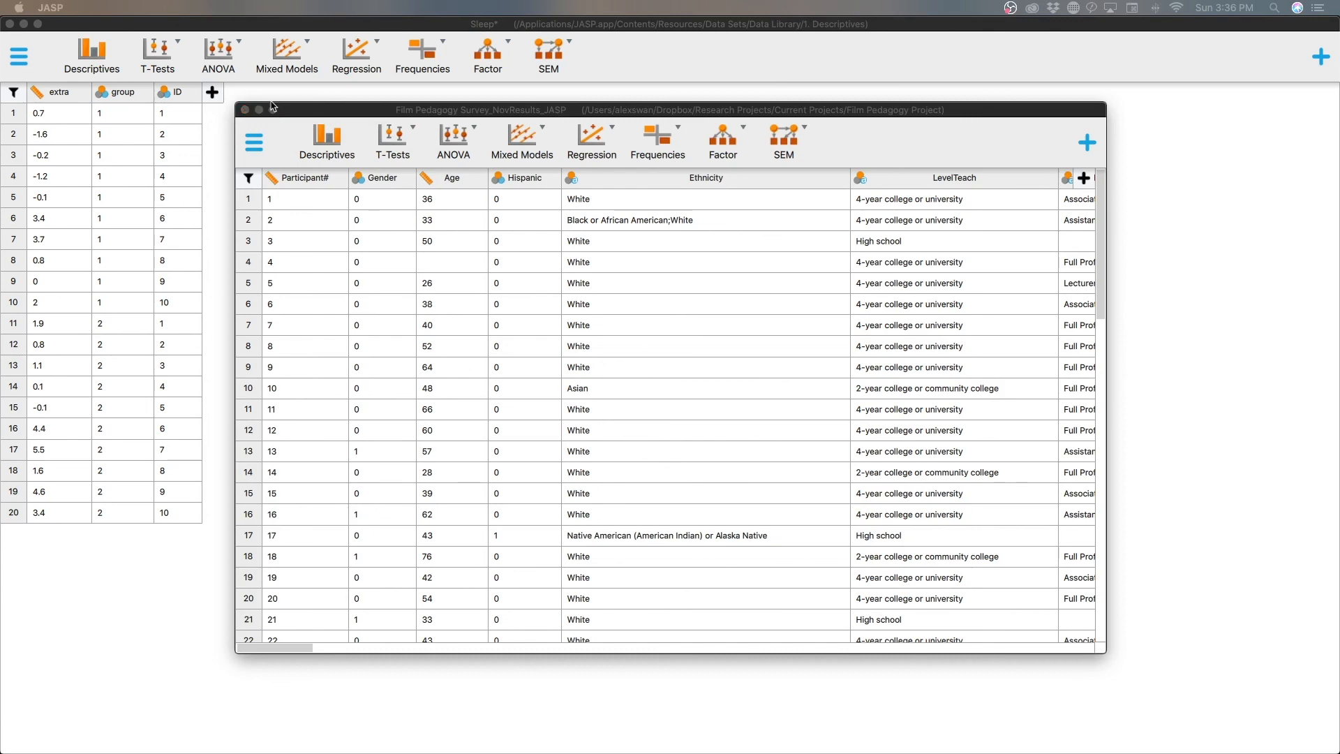
click(272, 111)
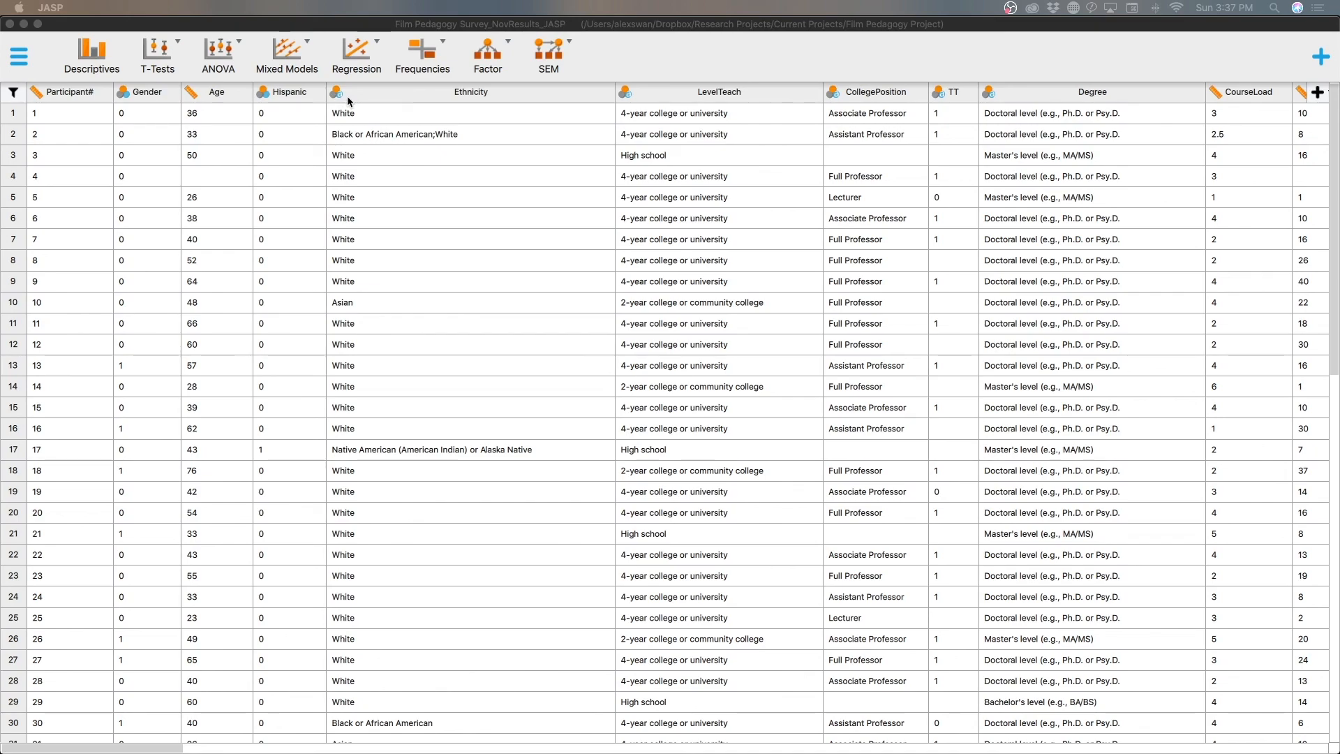
scroll(782, 199, right, 15)
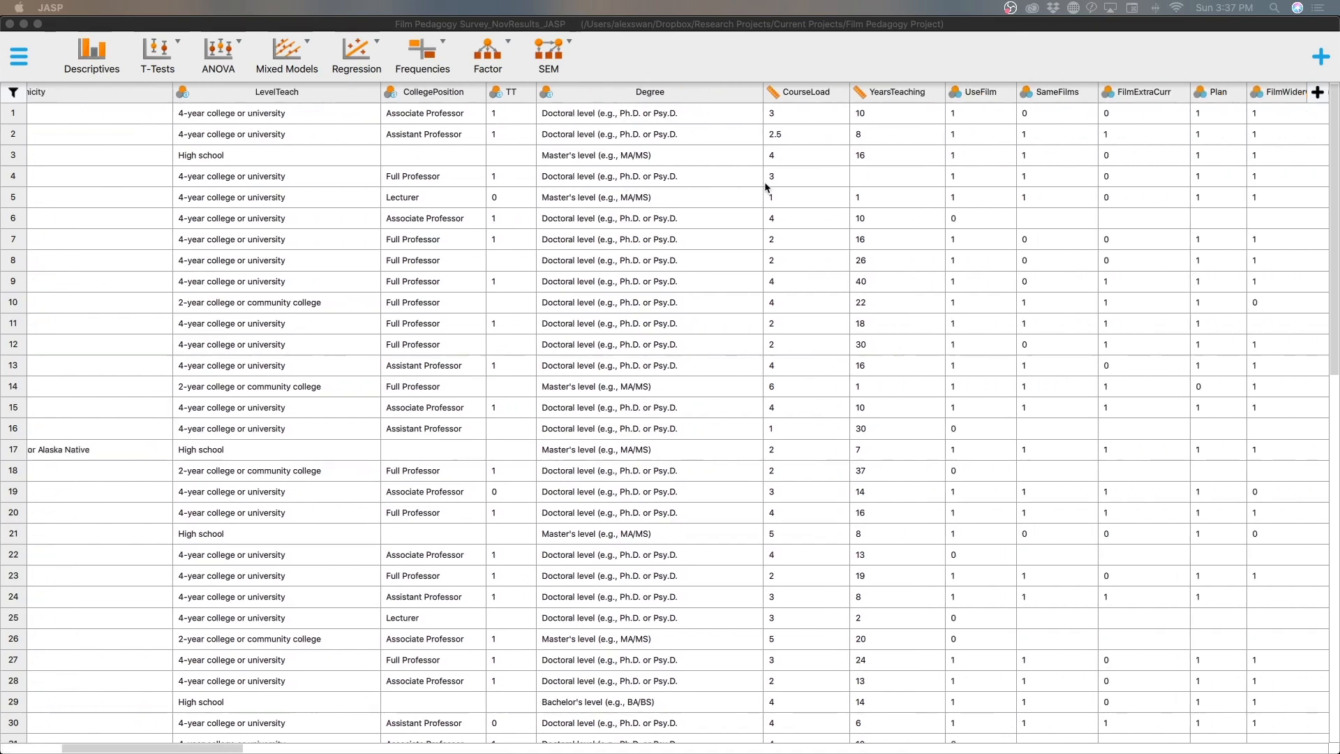
scroll(765, 181, right, 20)
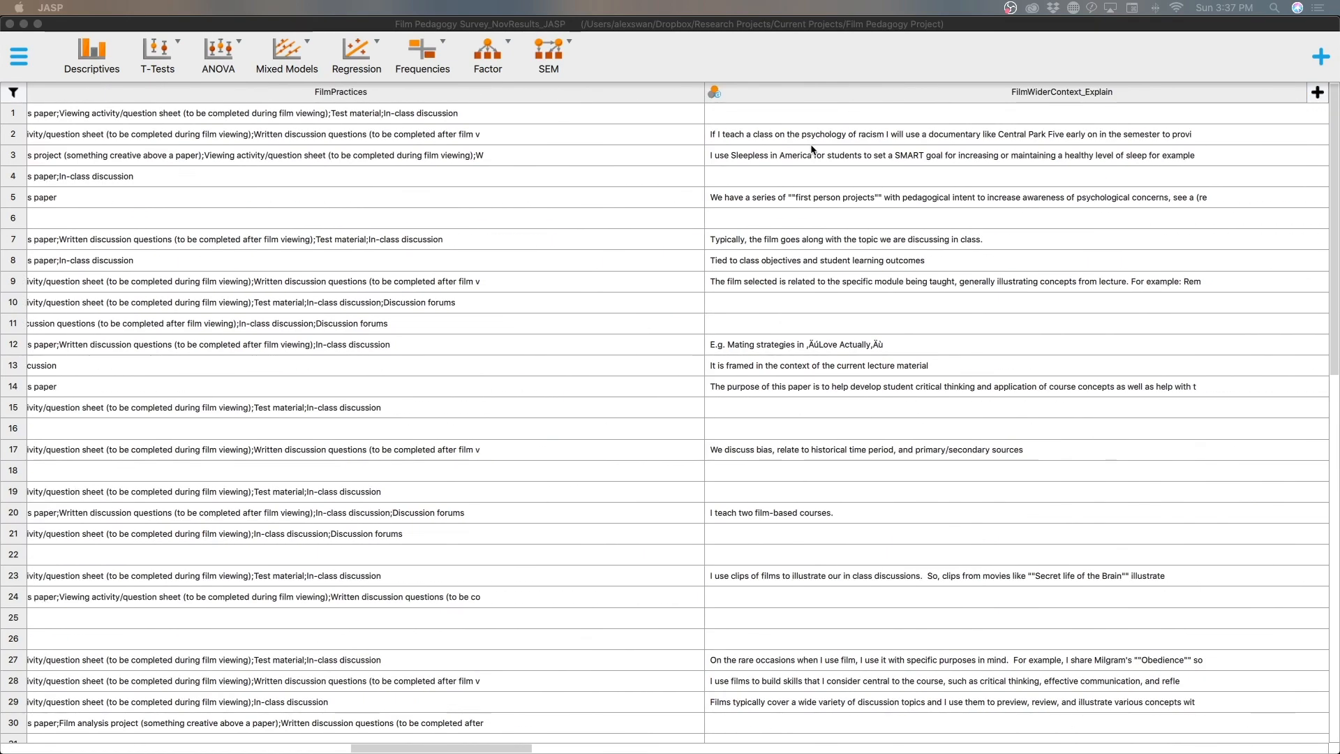
scroll(816, 146, right, 20)
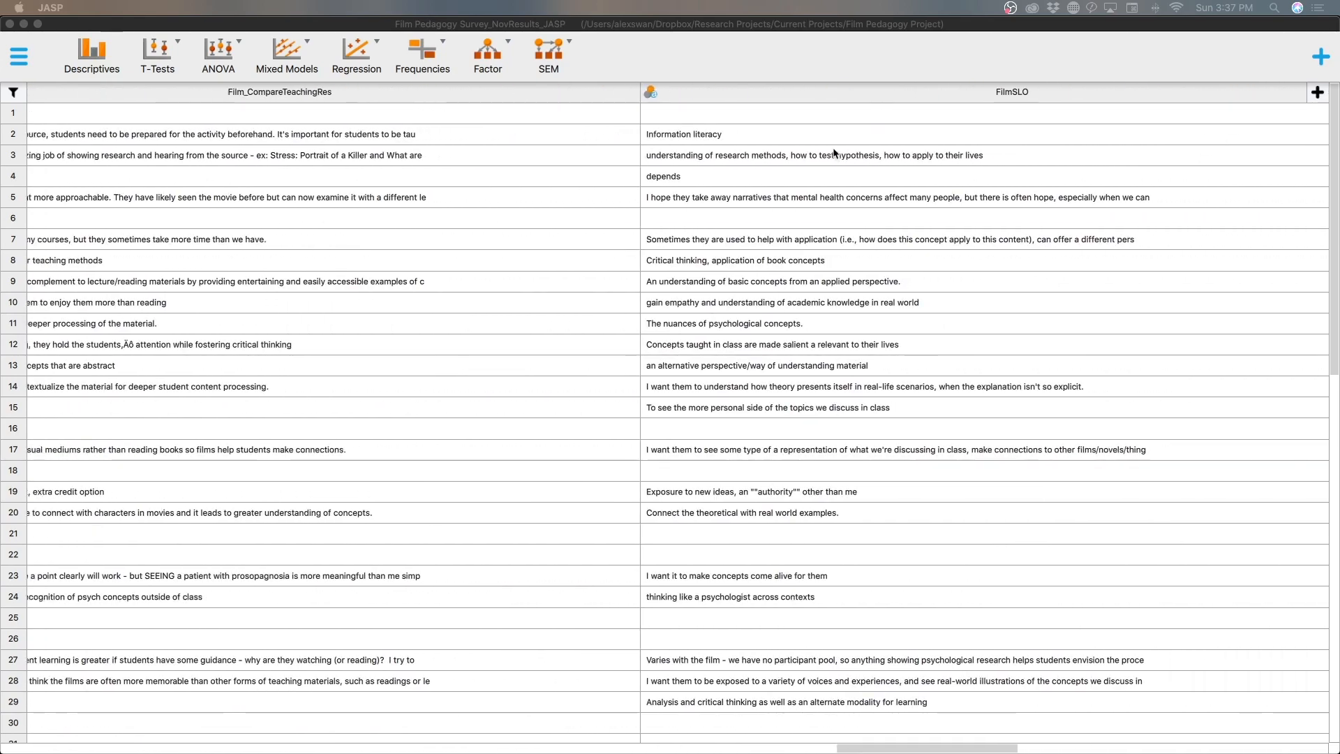
scroll(833, 153, right, 20)
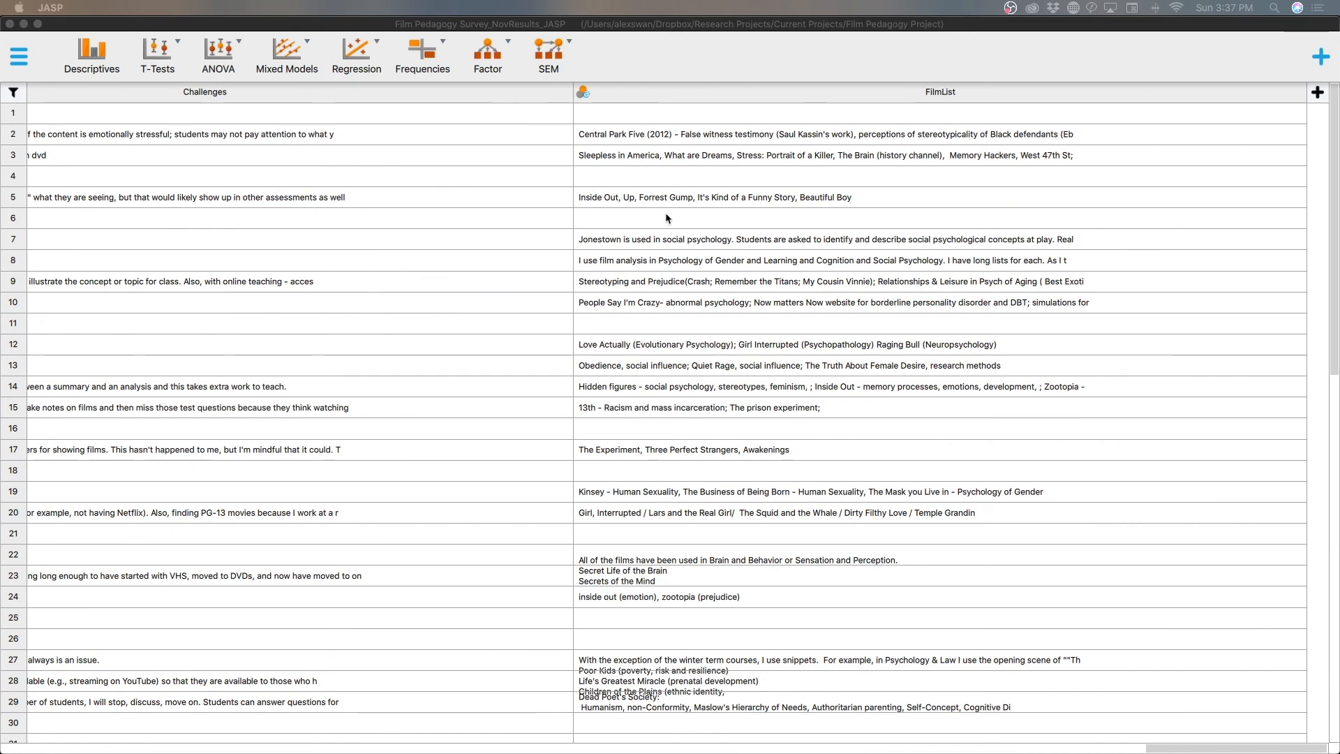
- Examine the imported survey data from FilmList back to the first column and down through the last participant rows
scroll(902, 243, left, 5)
scroll(902, 243, left, 15)
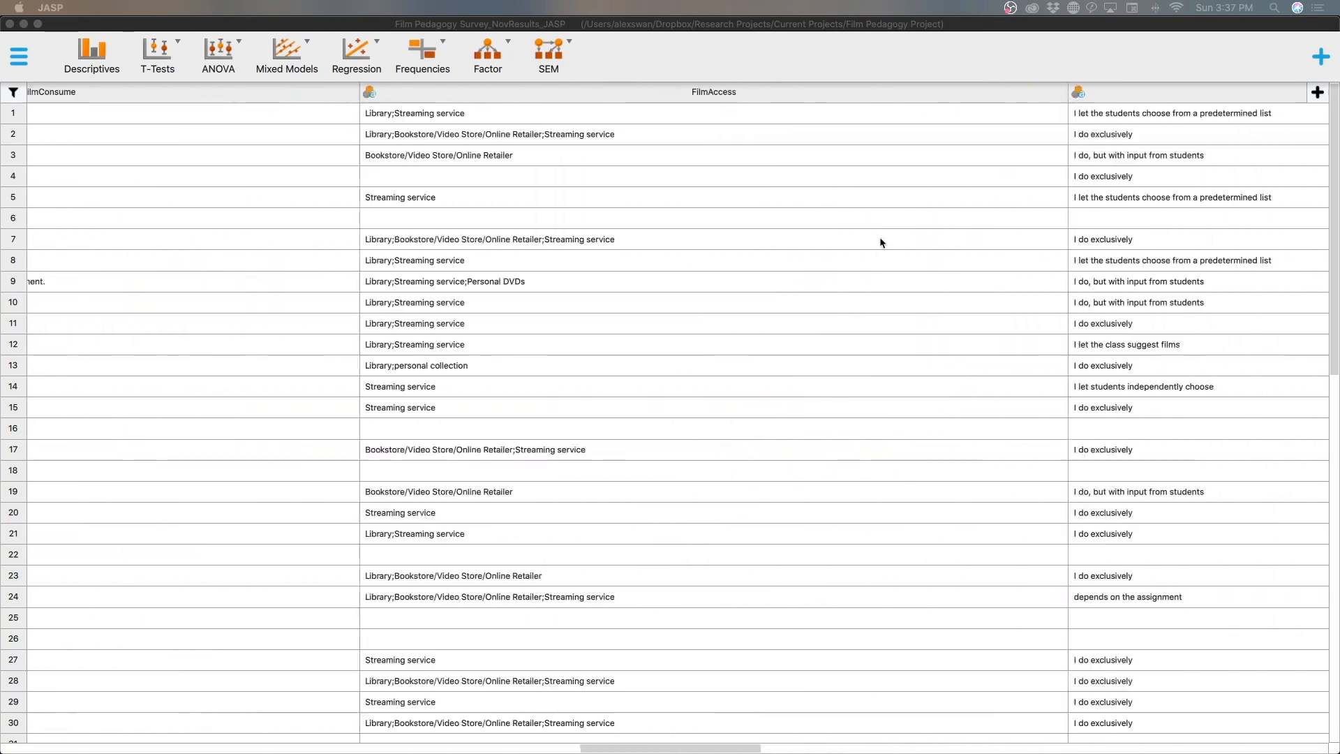
scroll(877, 243, left, 10)
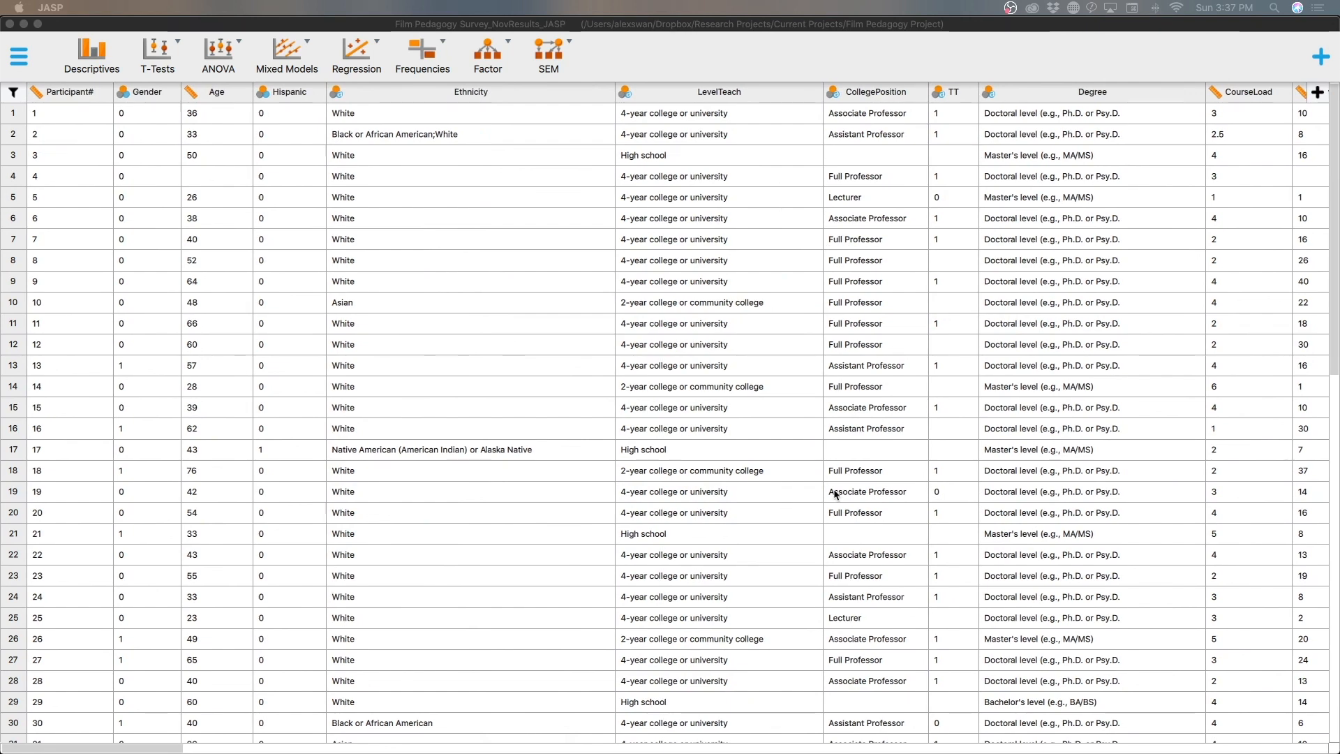
scroll(834, 496, down, 1)
scroll(421, 308, up, 1)
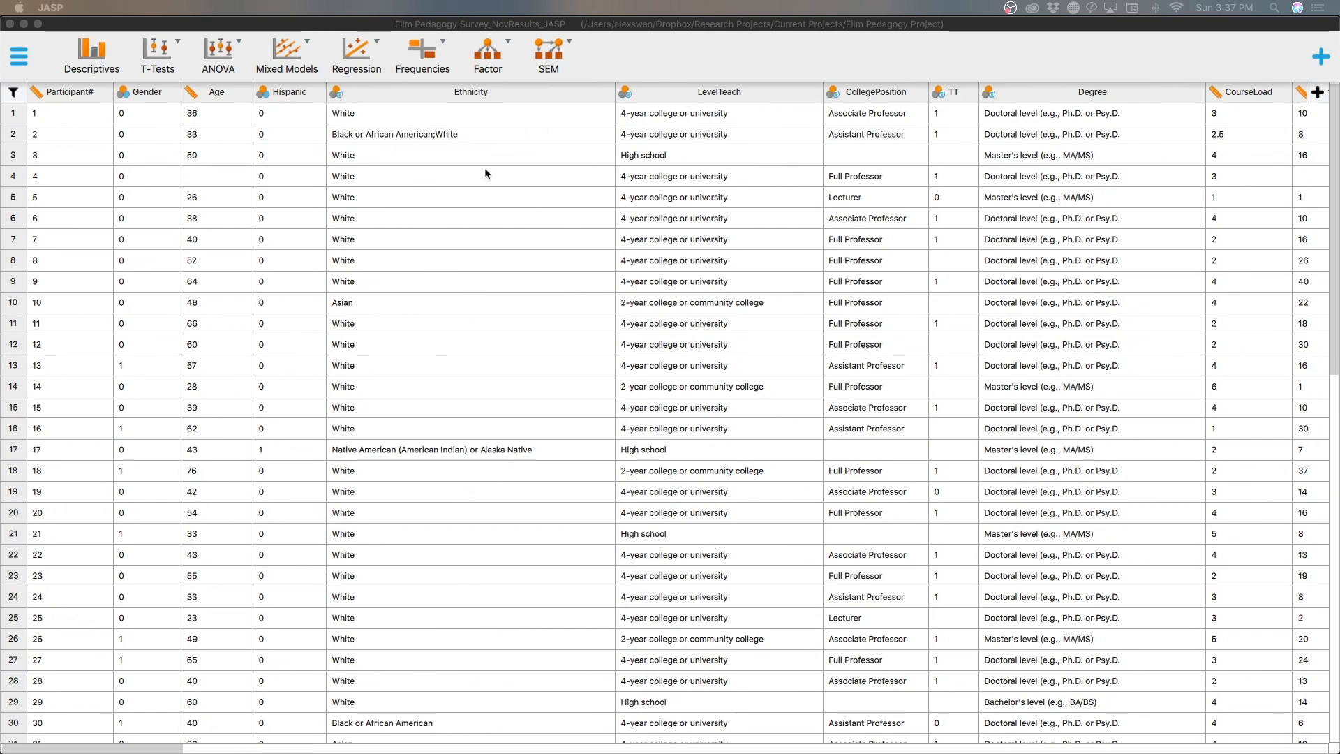
scroll(485, 173, down, 10)
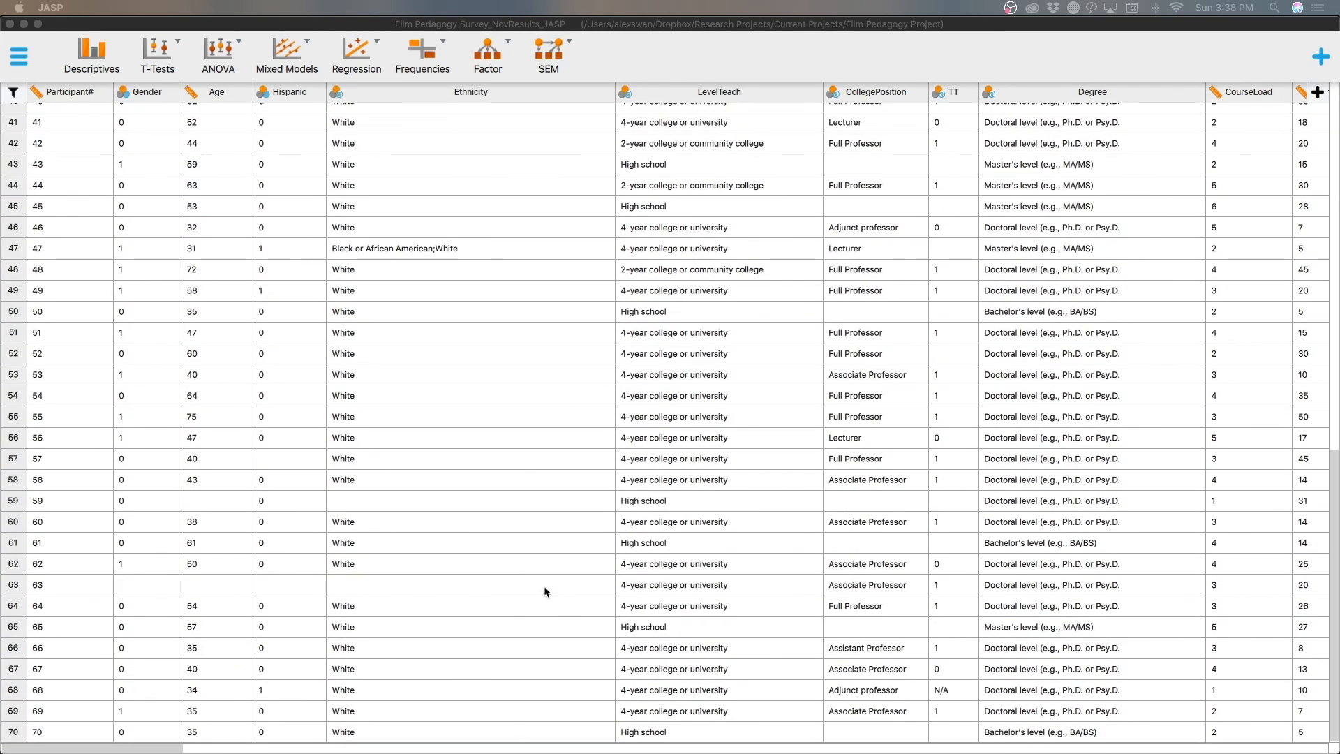
scroll(545, 591, up, 3)
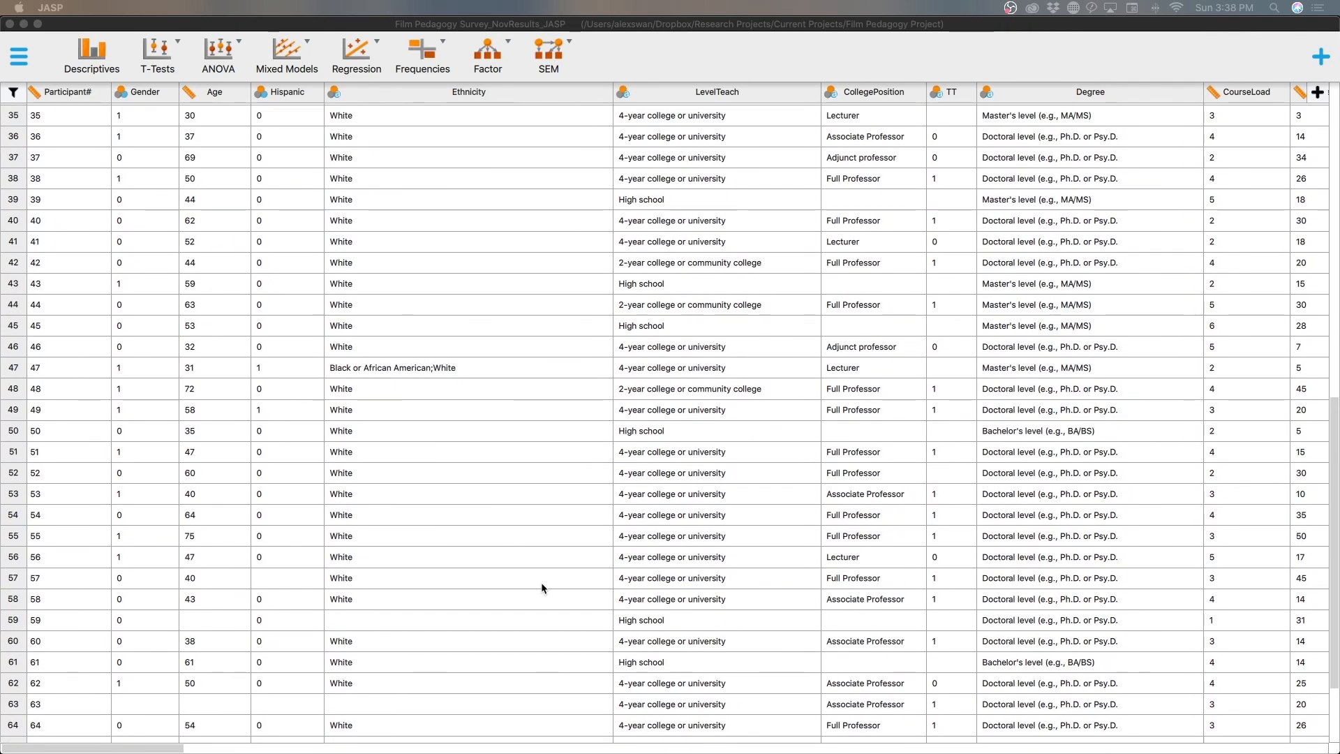
scroll(542, 582, up, 10)
scroll(488, 463, right, 2)
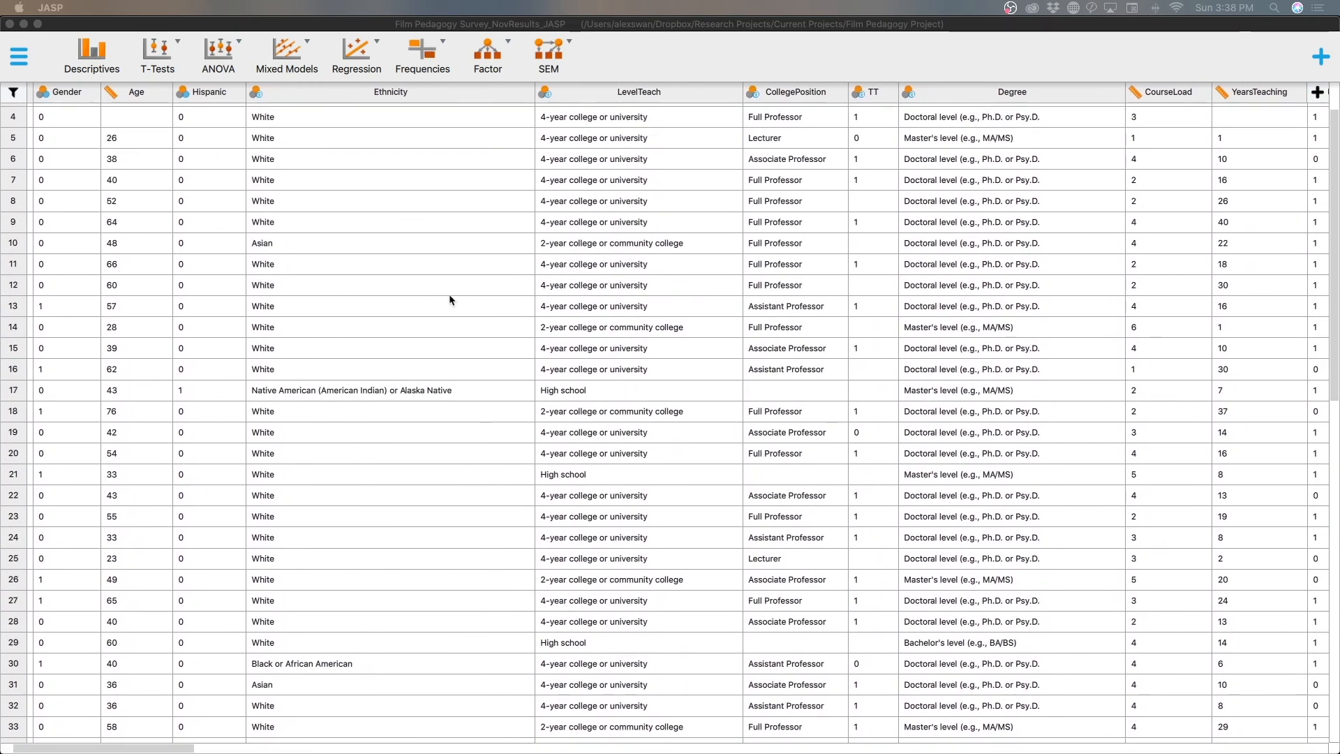
scroll(449, 296, up, 2)
scroll(450, 296, left, 1)
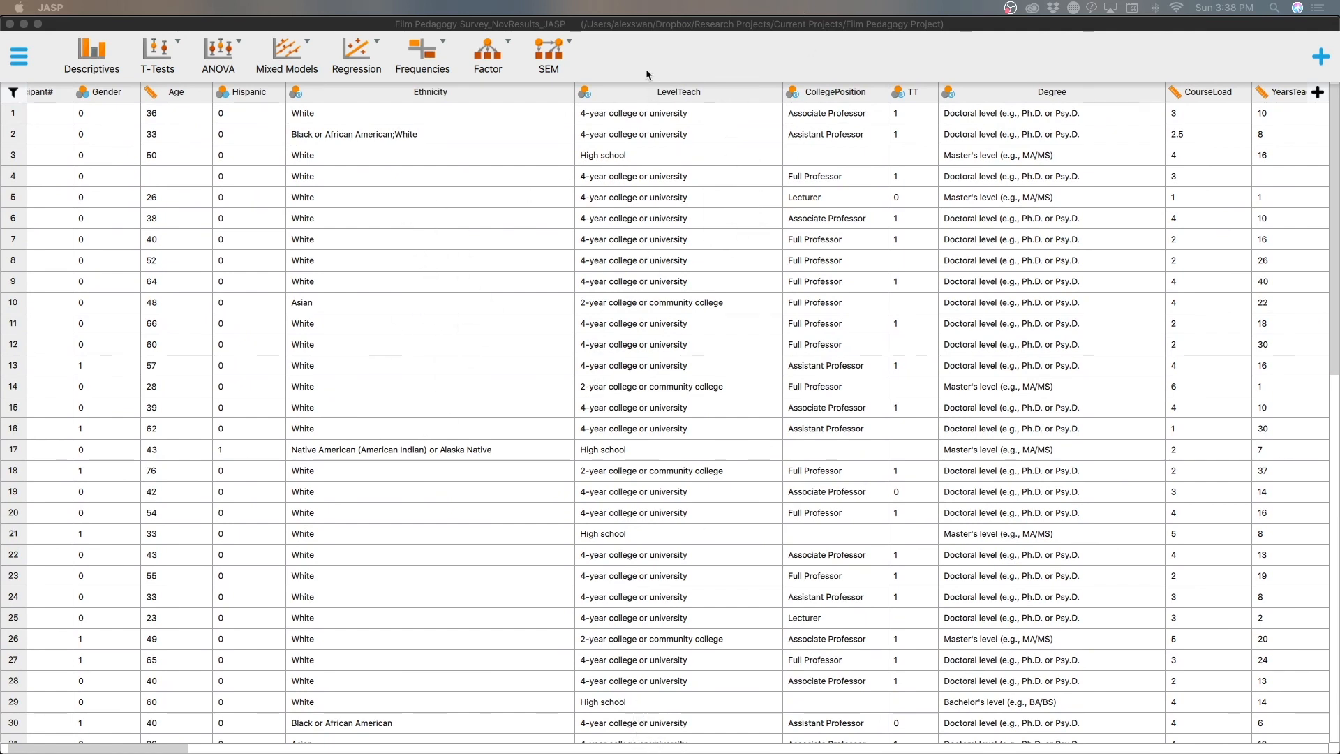
- Create a Descriptive Statistics analysis for the survey data and remove one of the empty duplicate analyses
click(97, 63)
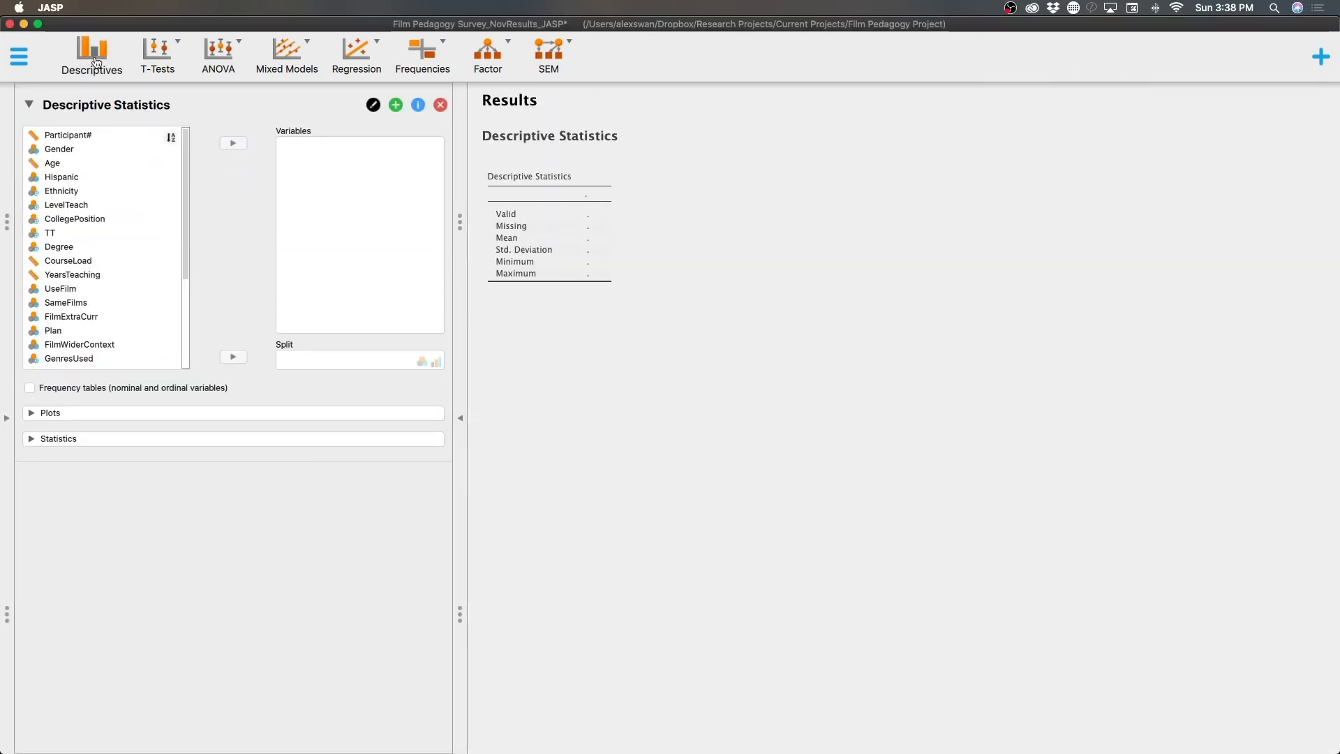
click(95, 61)
click(96, 62)
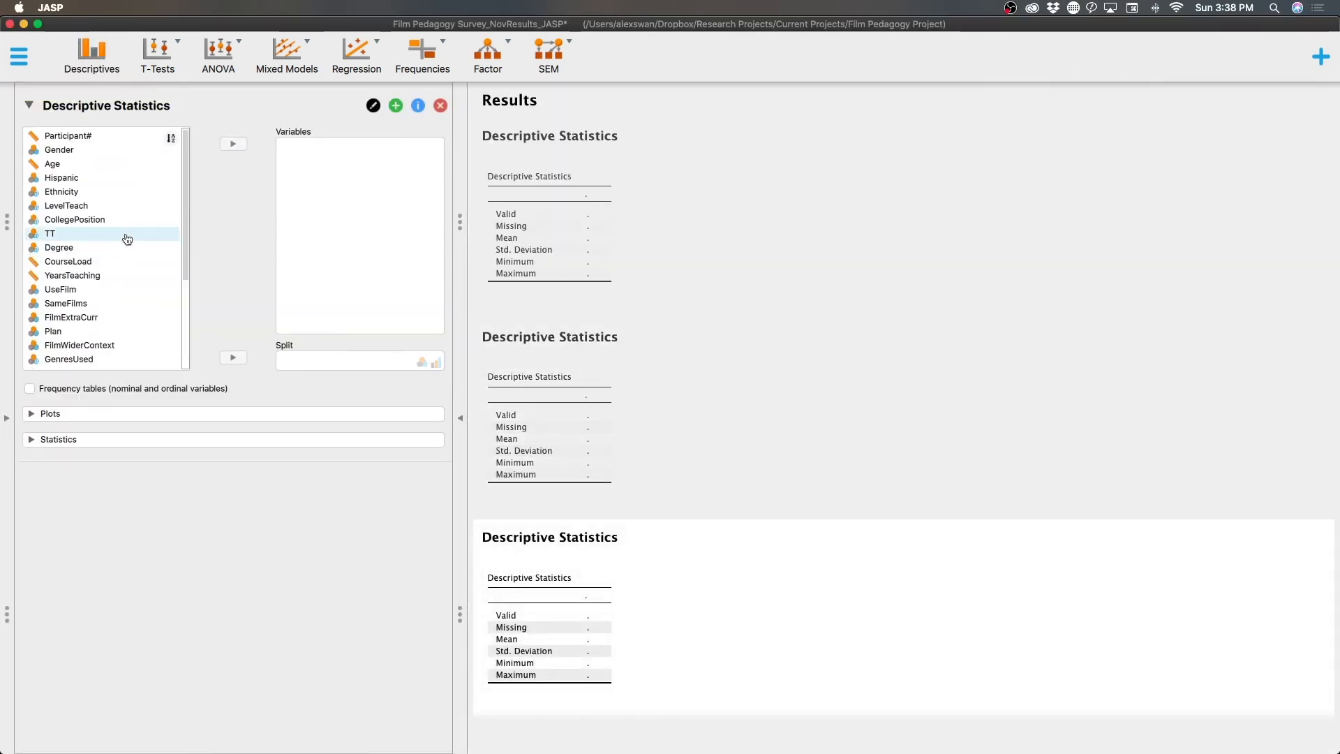
click(438, 144)
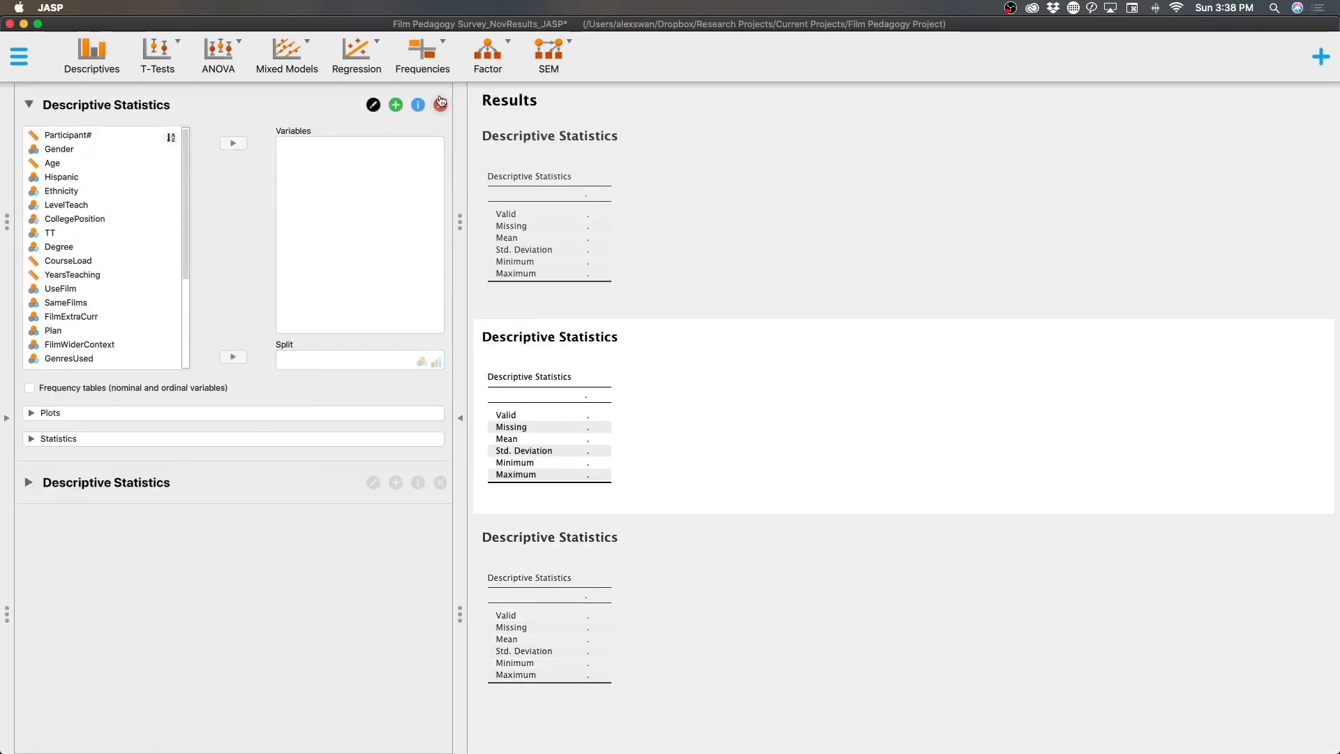
click(441, 104)
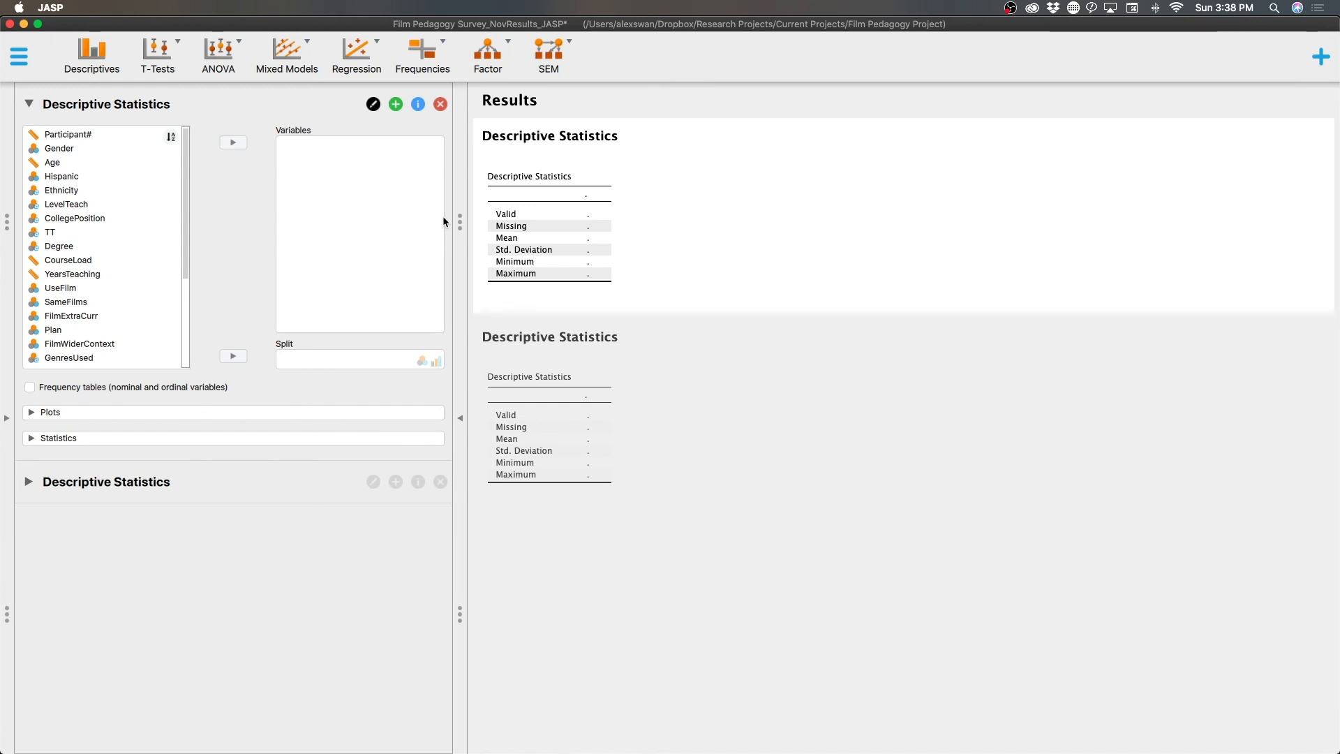
key(super+Tab)
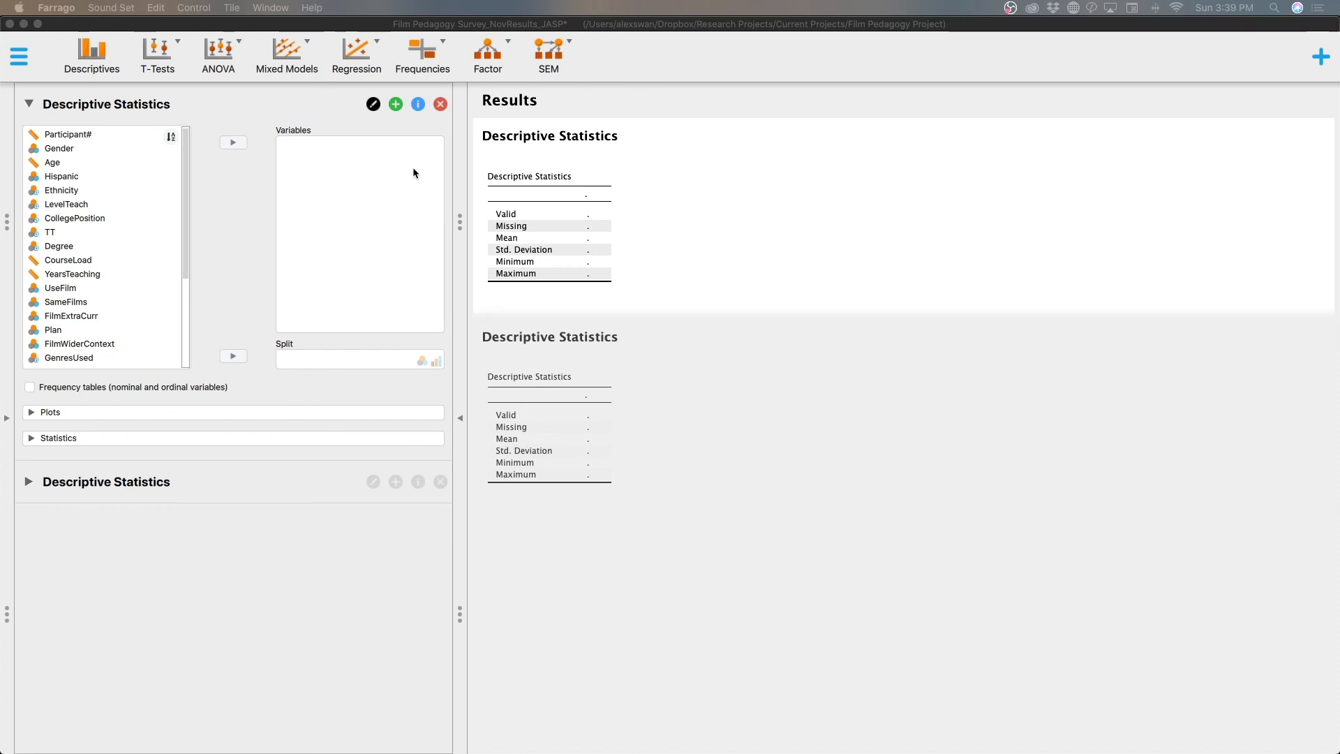
- Add the variables Gender through FilmWiderContext to the first Descriptive Statistics analysis and enable frequency tables for nominal and ordinal variables
click(109, 147)
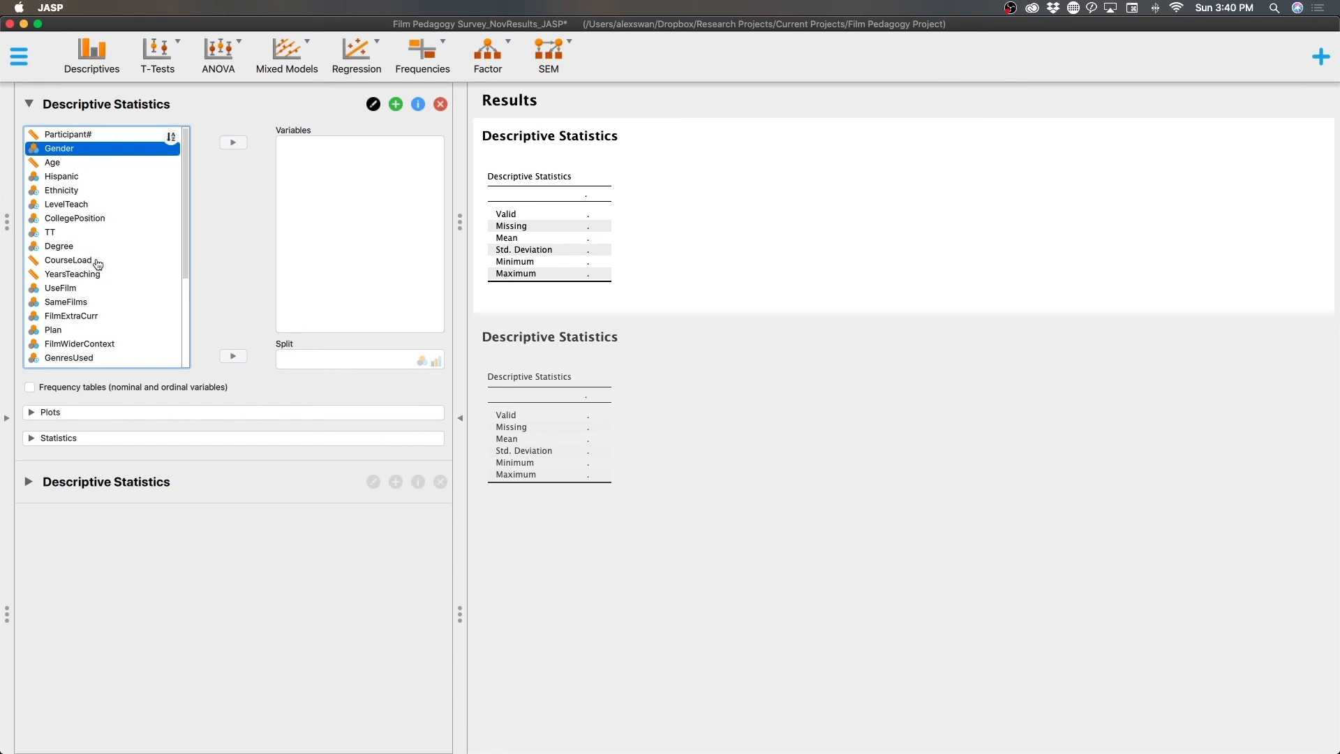
scroll(74, 328, down, 1)
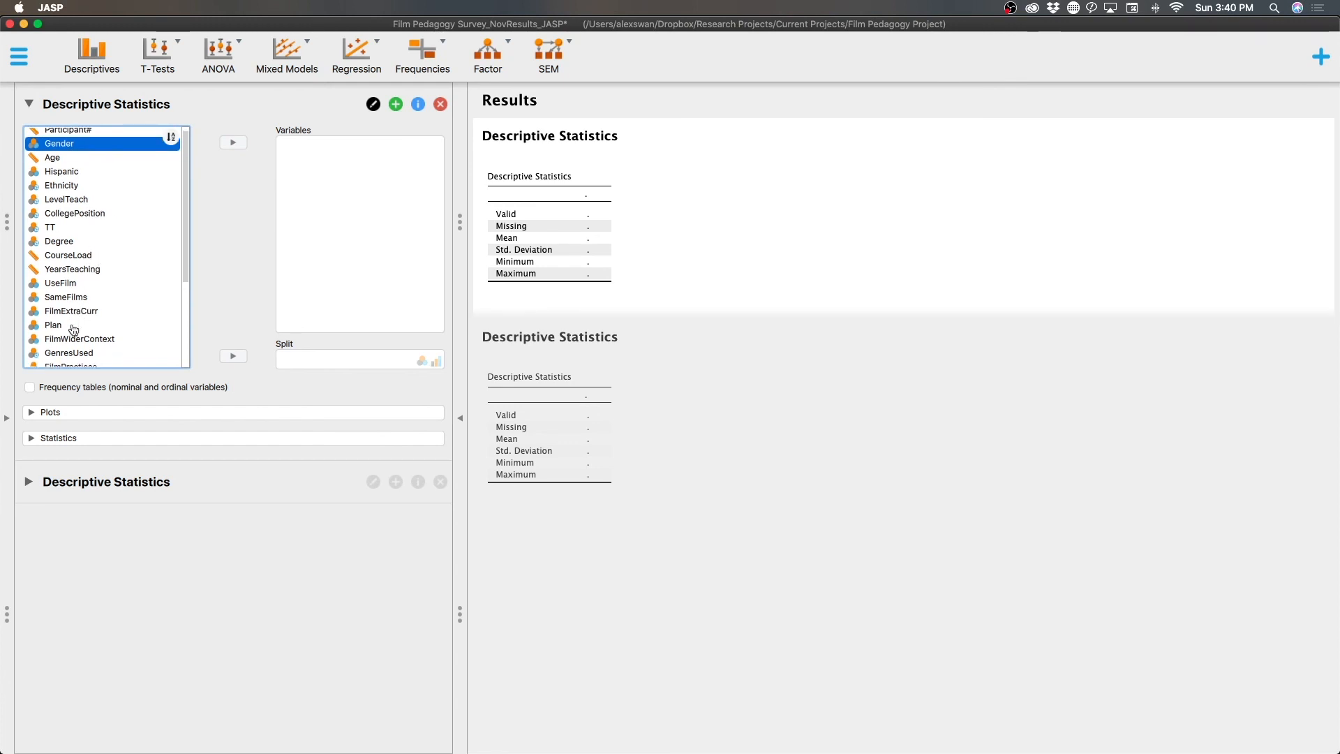
scroll(74, 329, down, 2)
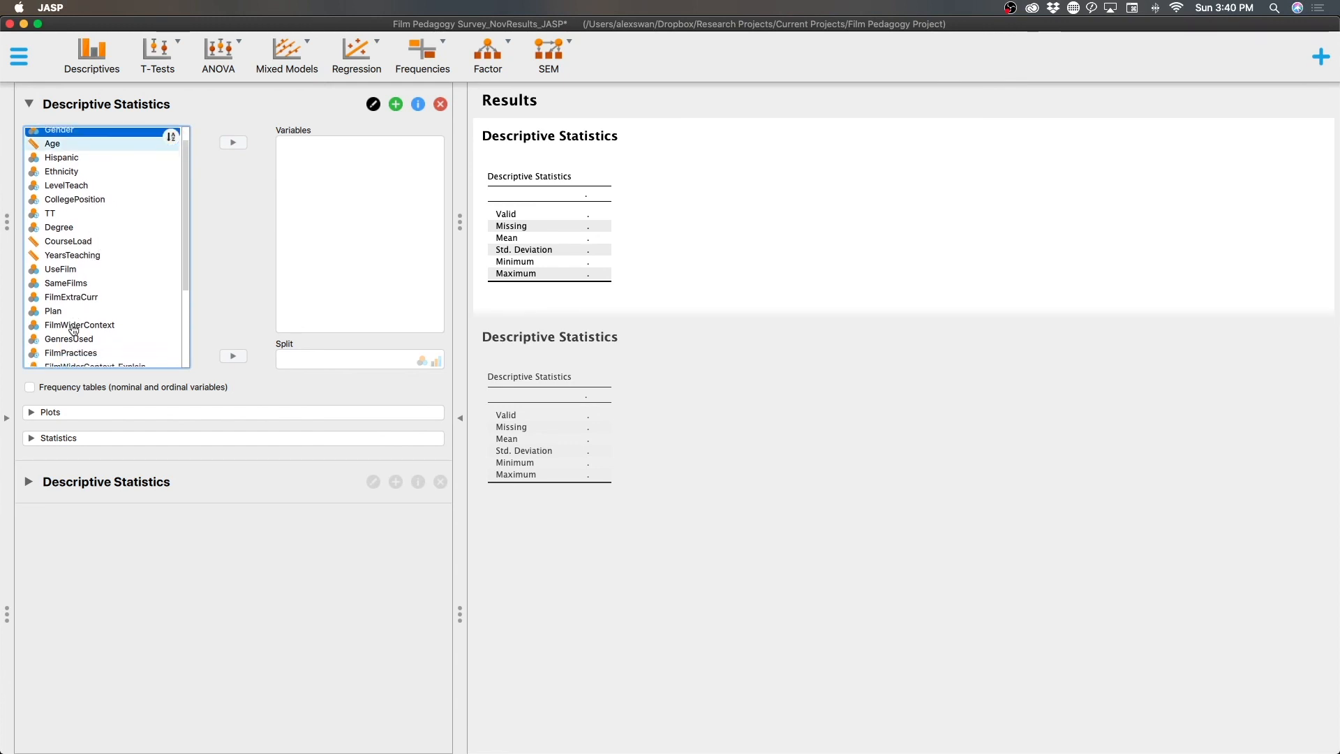
click(5, 415)
scroll(595, 217, right, 10)
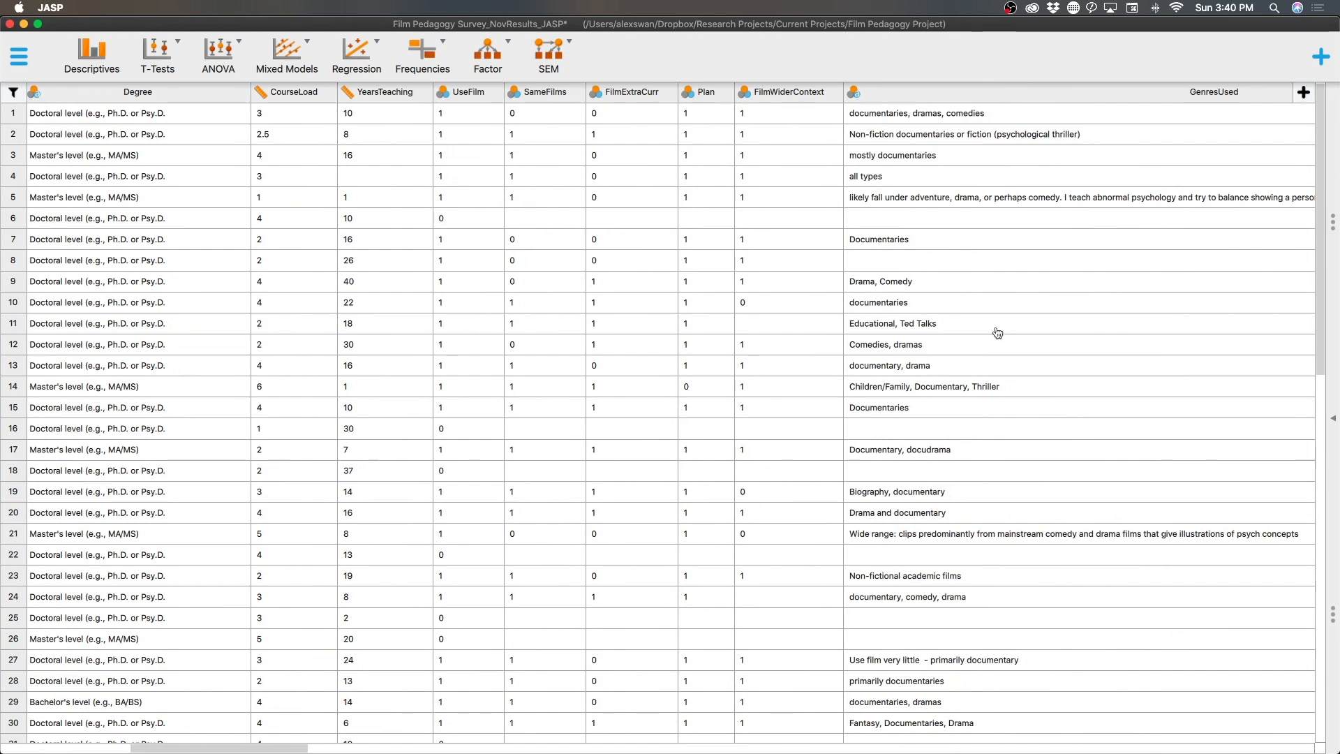
click(91, 56)
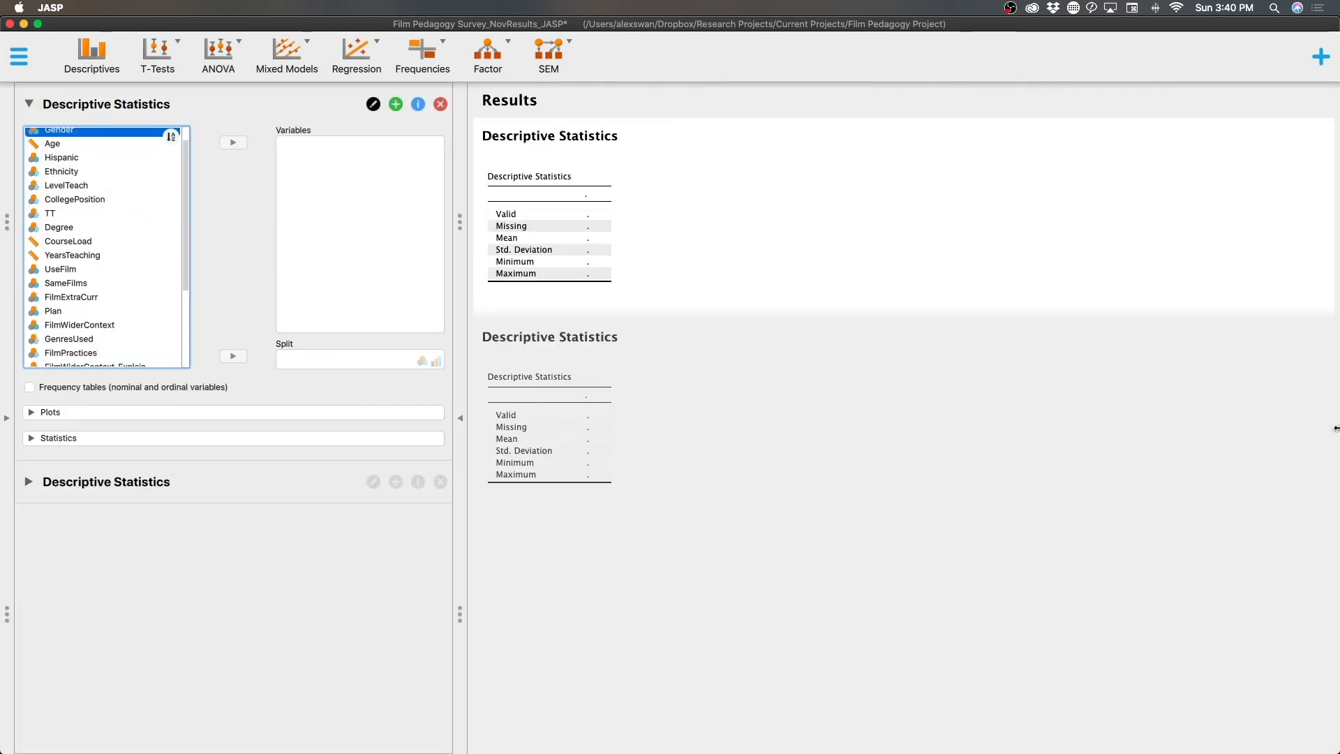
scroll(111, 176, up, 1)
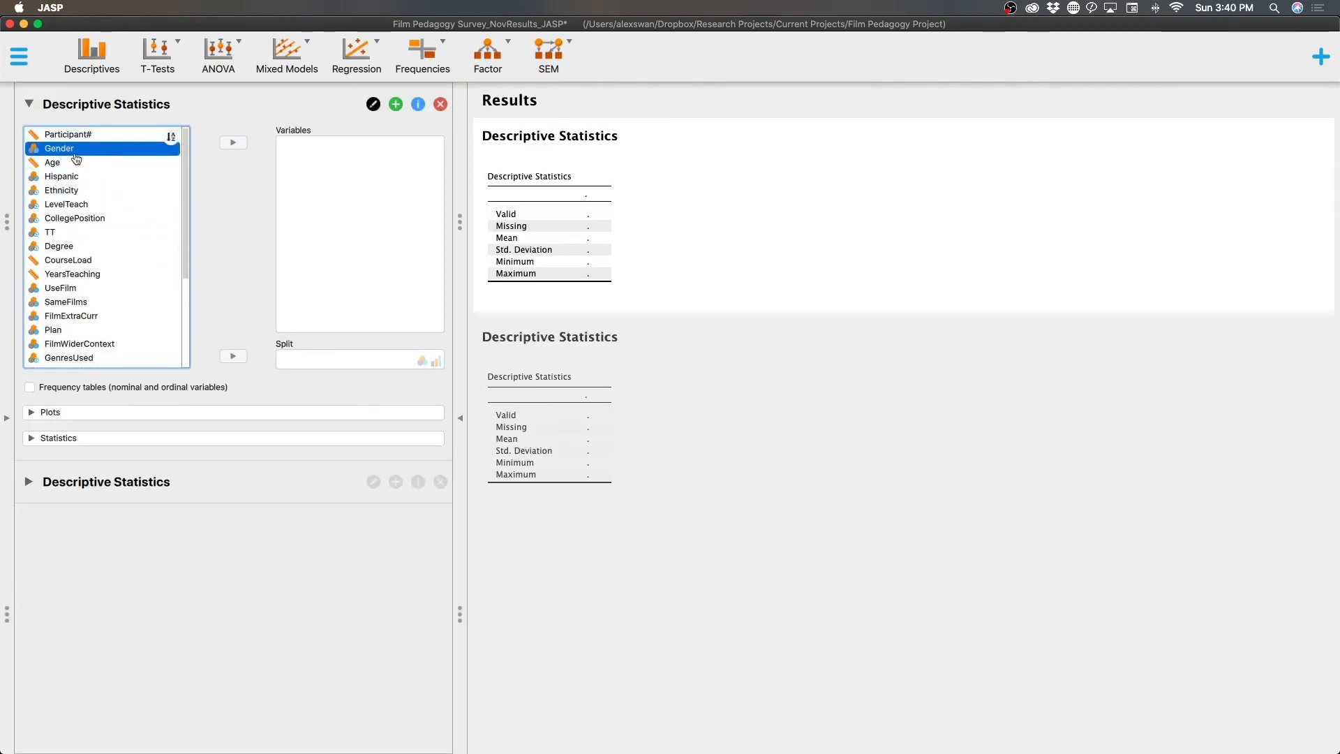
shift+click(121, 346)
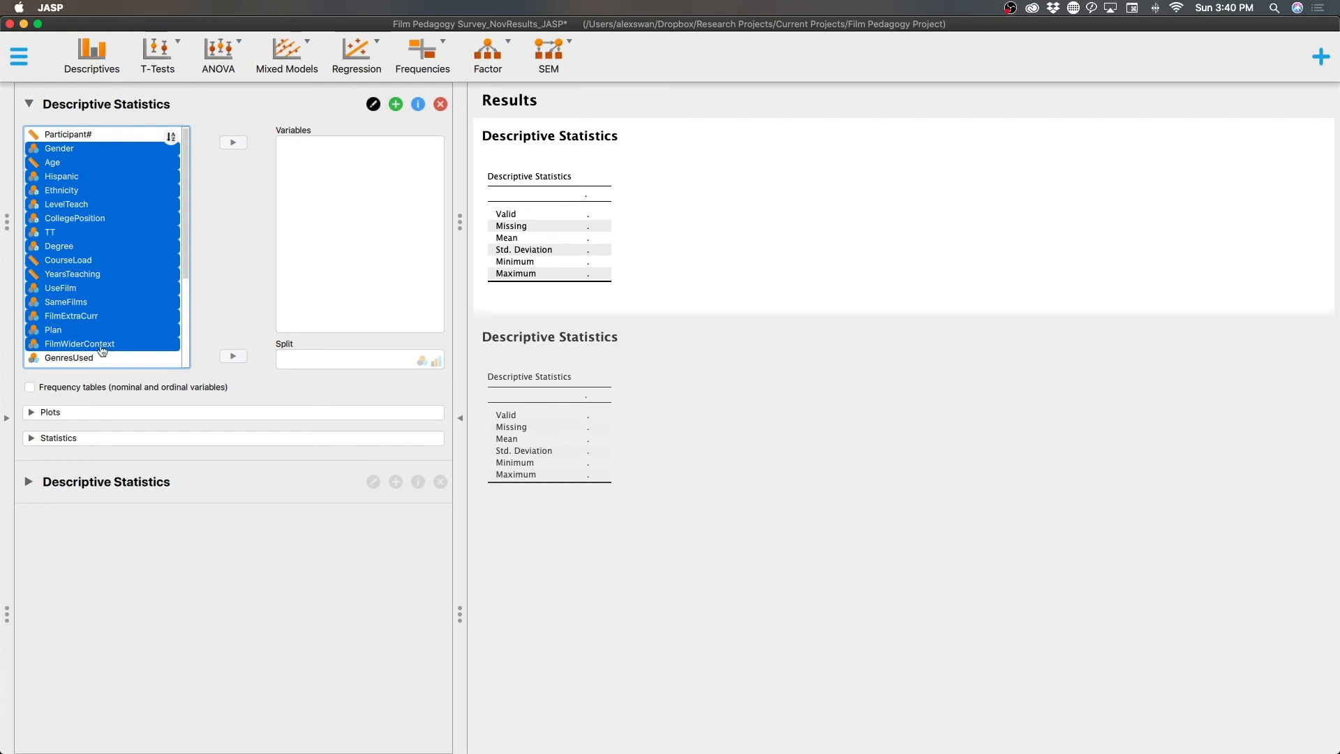
click(228, 146)
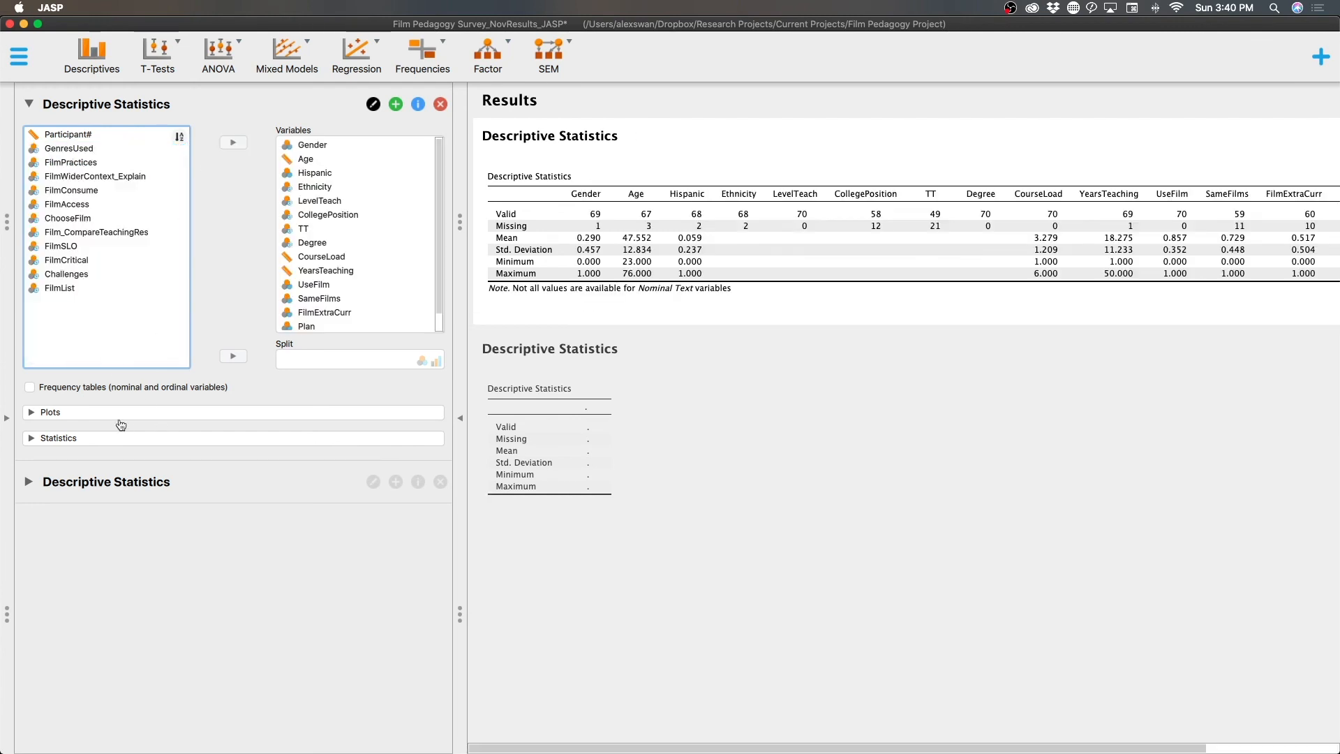
click(30, 388)
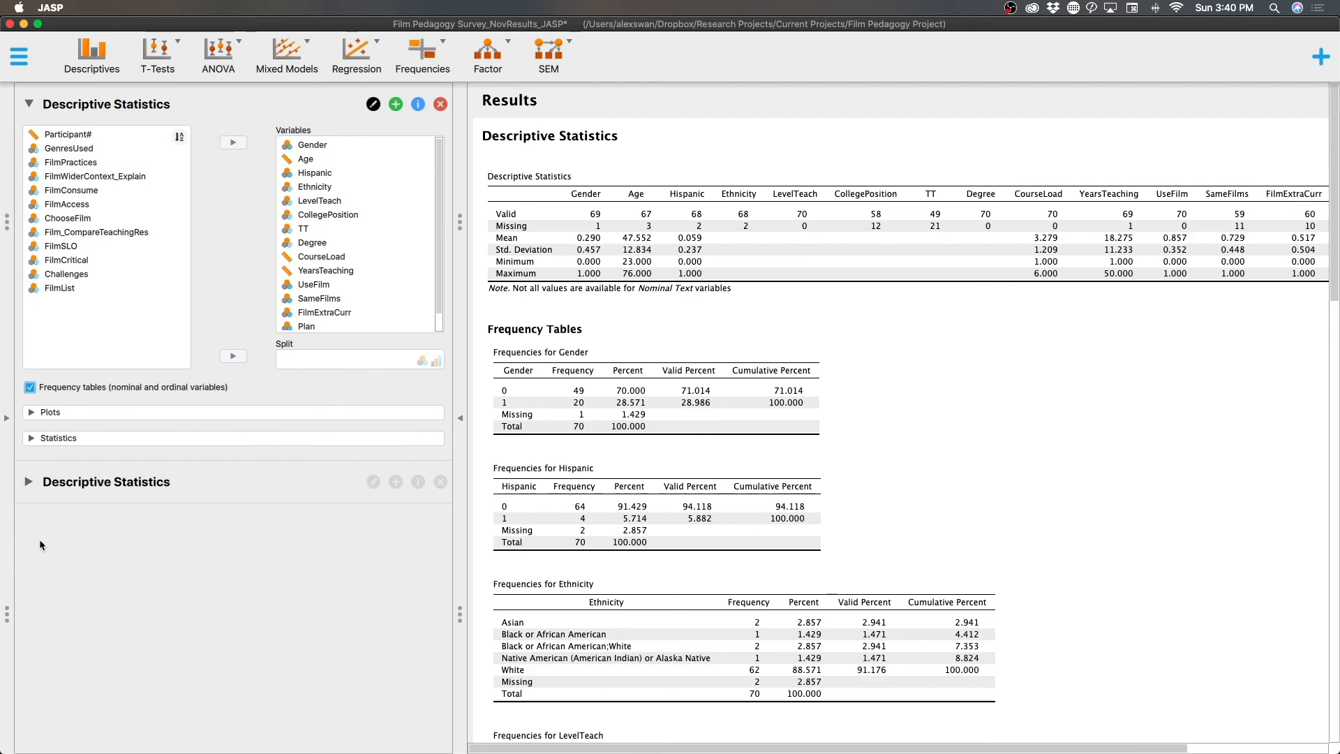
- Enable boxplots, distribution plots with displayed density, and pie charts for the selected variables
click(91, 414)
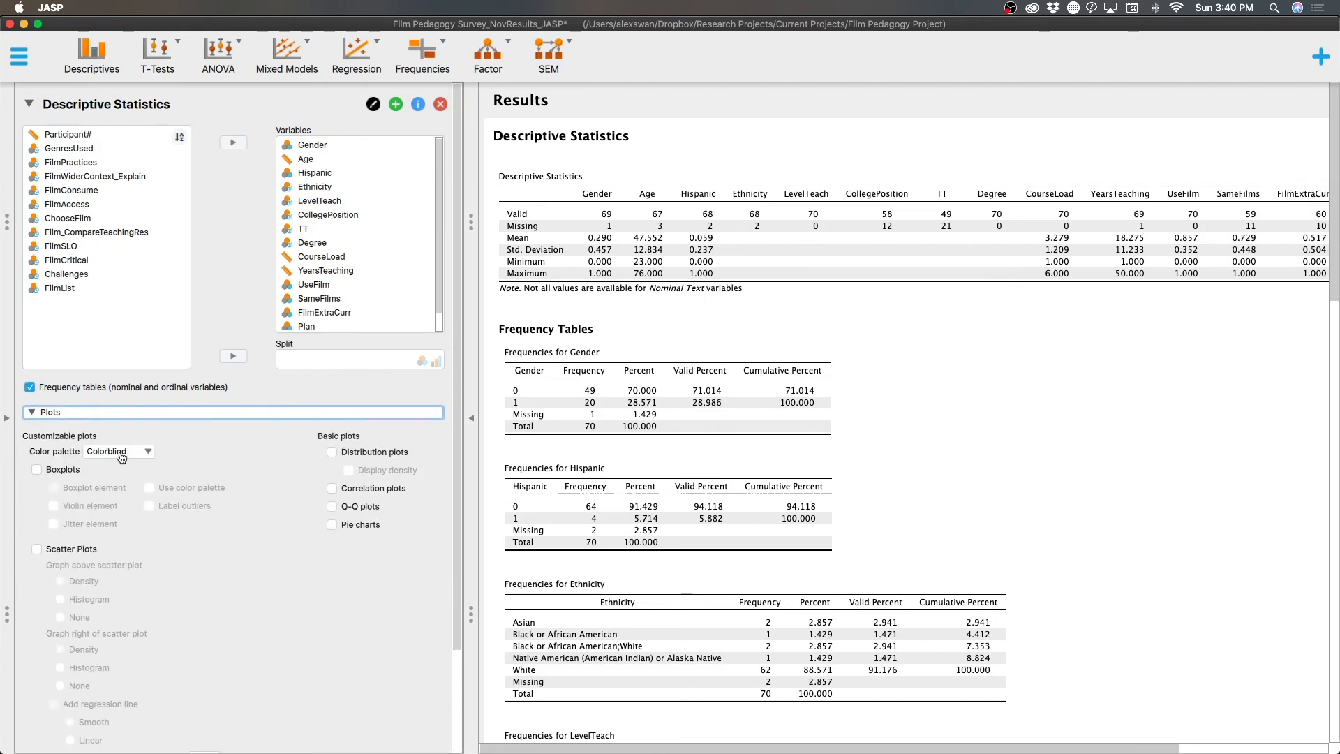
click(73, 471)
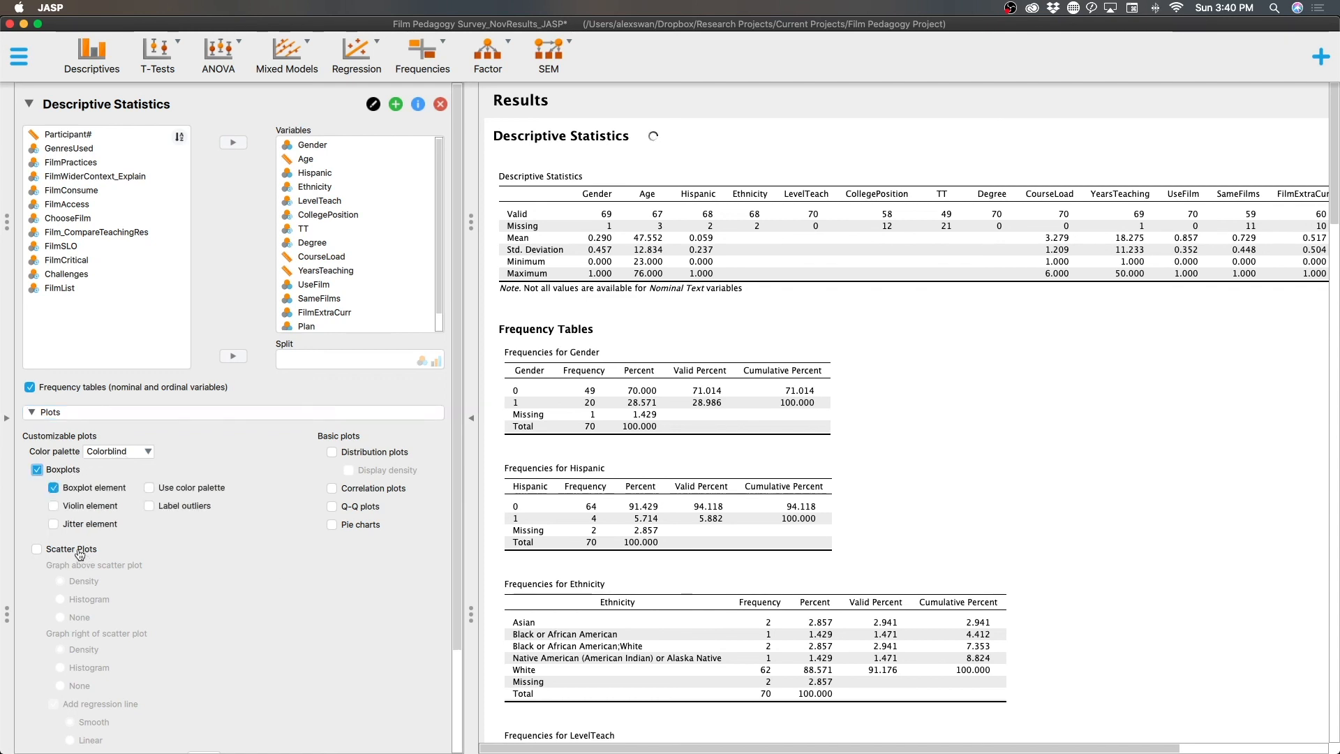
scroll(237, 608, down, 5)
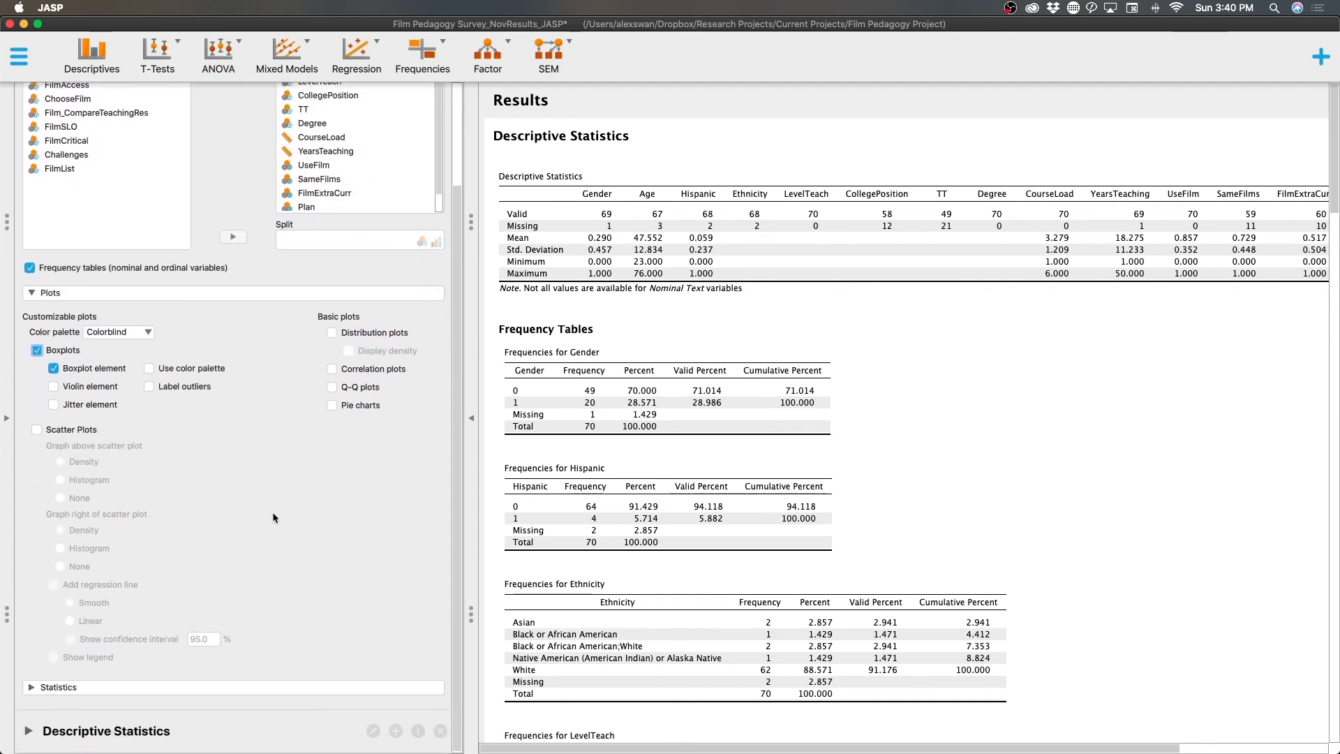
click(377, 333)
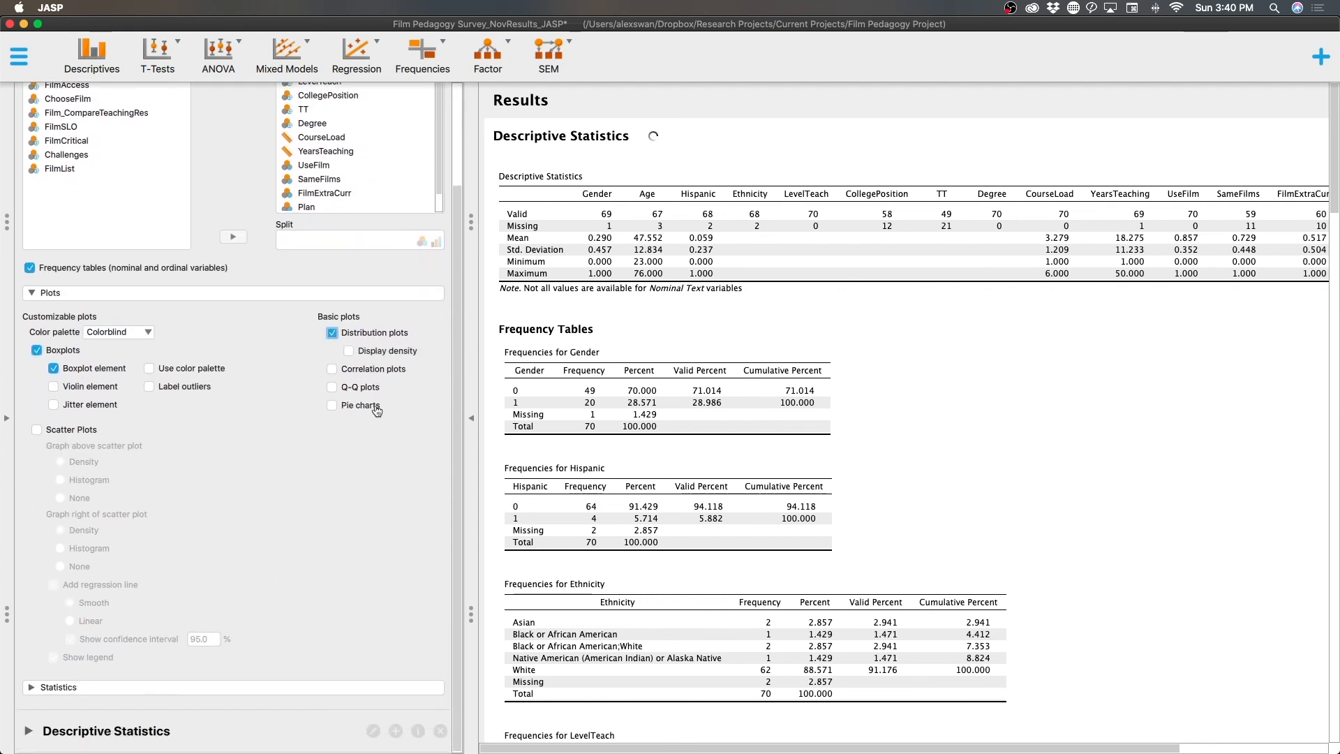
click(384, 351)
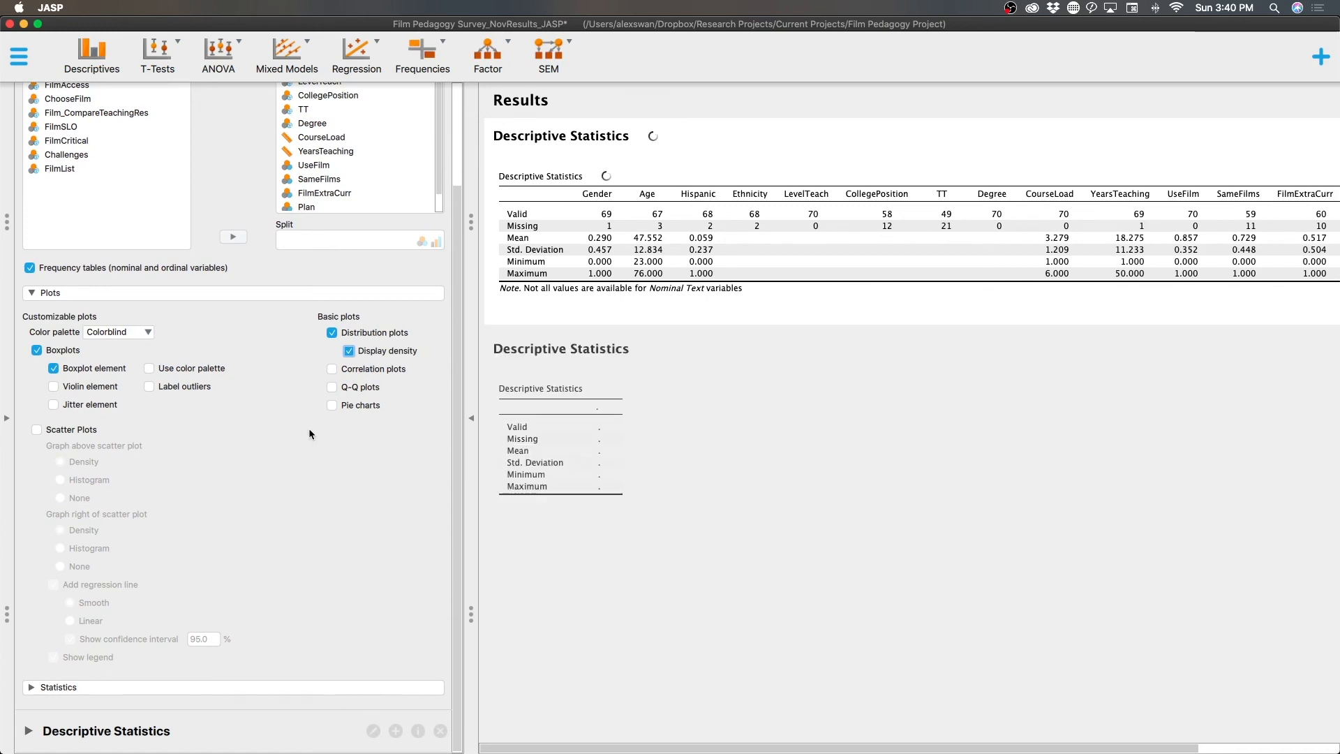
click(332, 406)
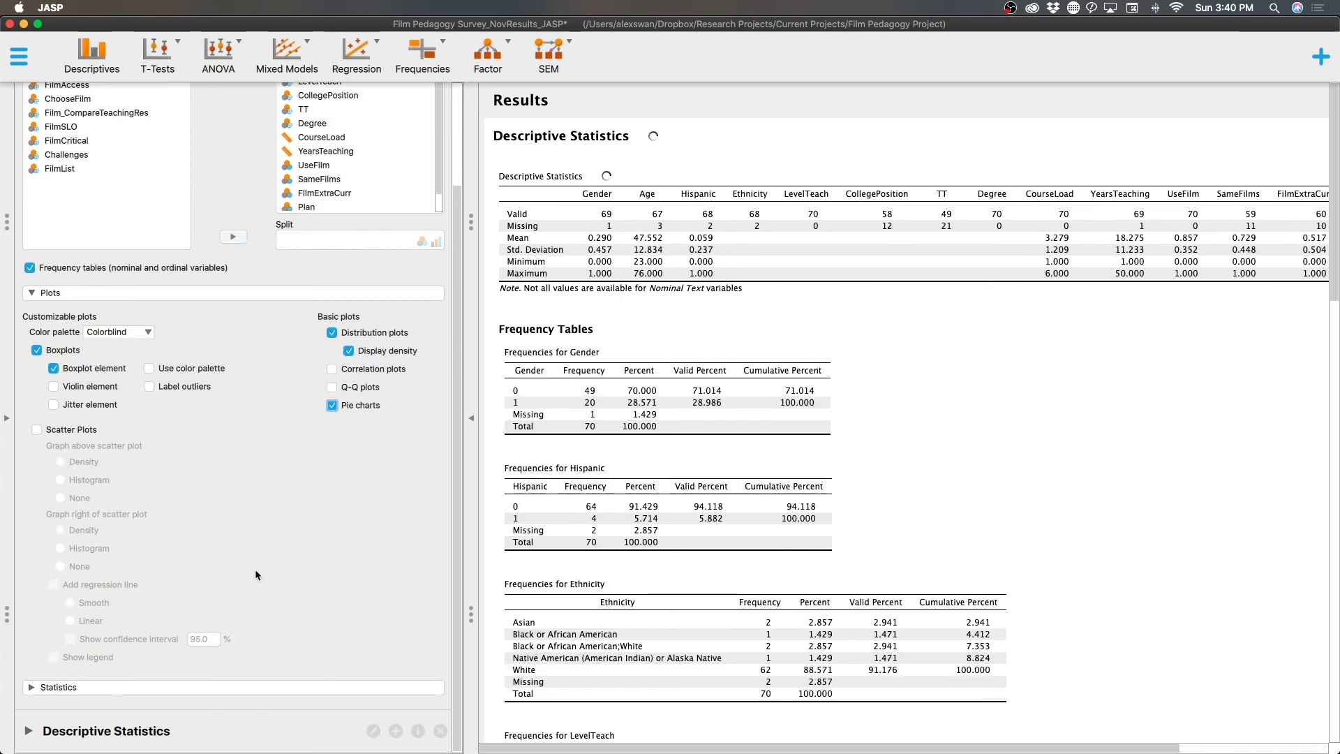
- Add the median, mode, standard error of the mean, range and variance to the descriptive statistics
click(152, 688)
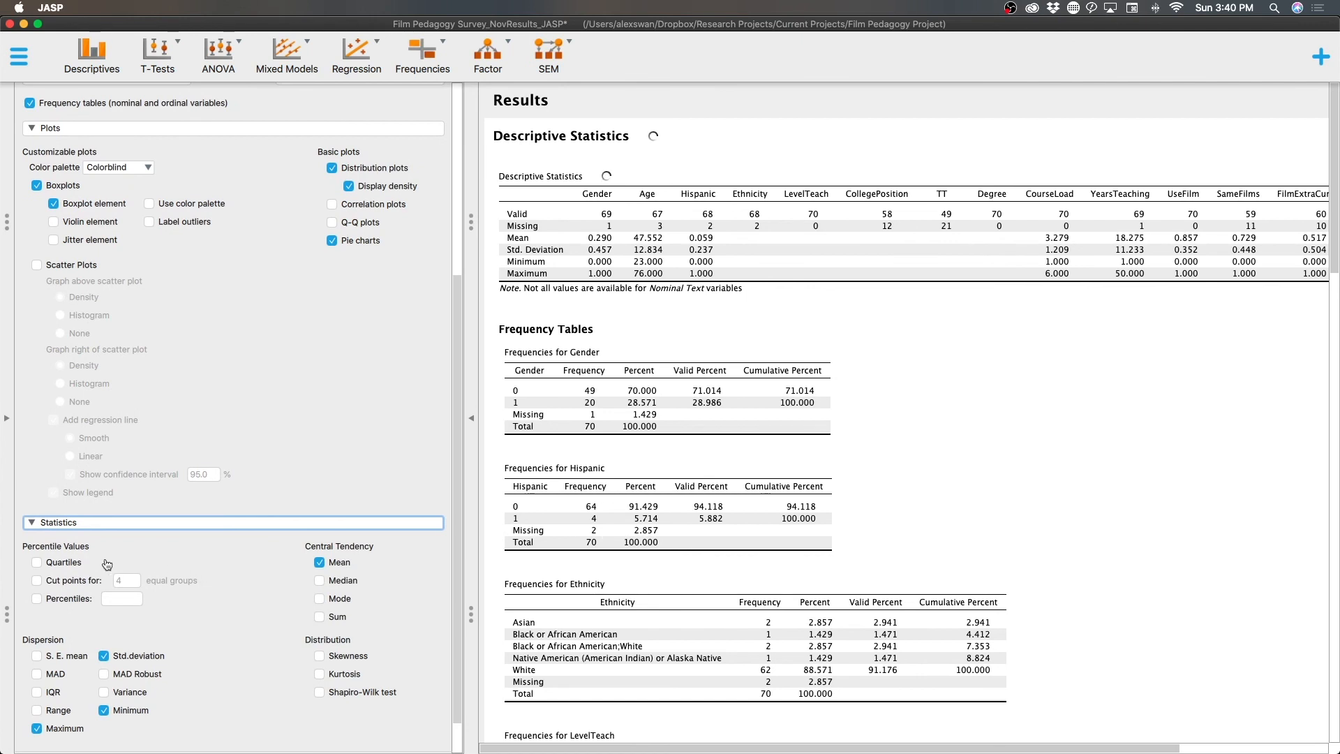
click(343, 582)
click(345, 600)
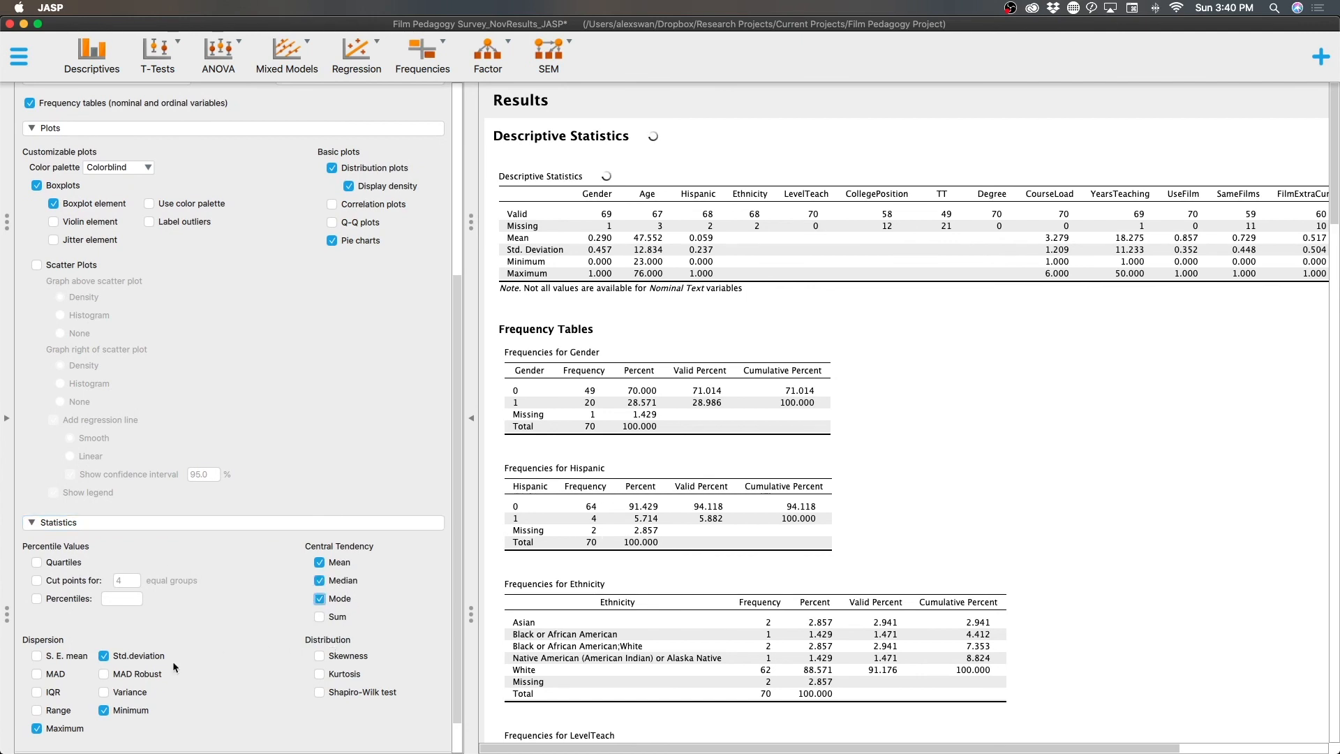
click(75, 660)
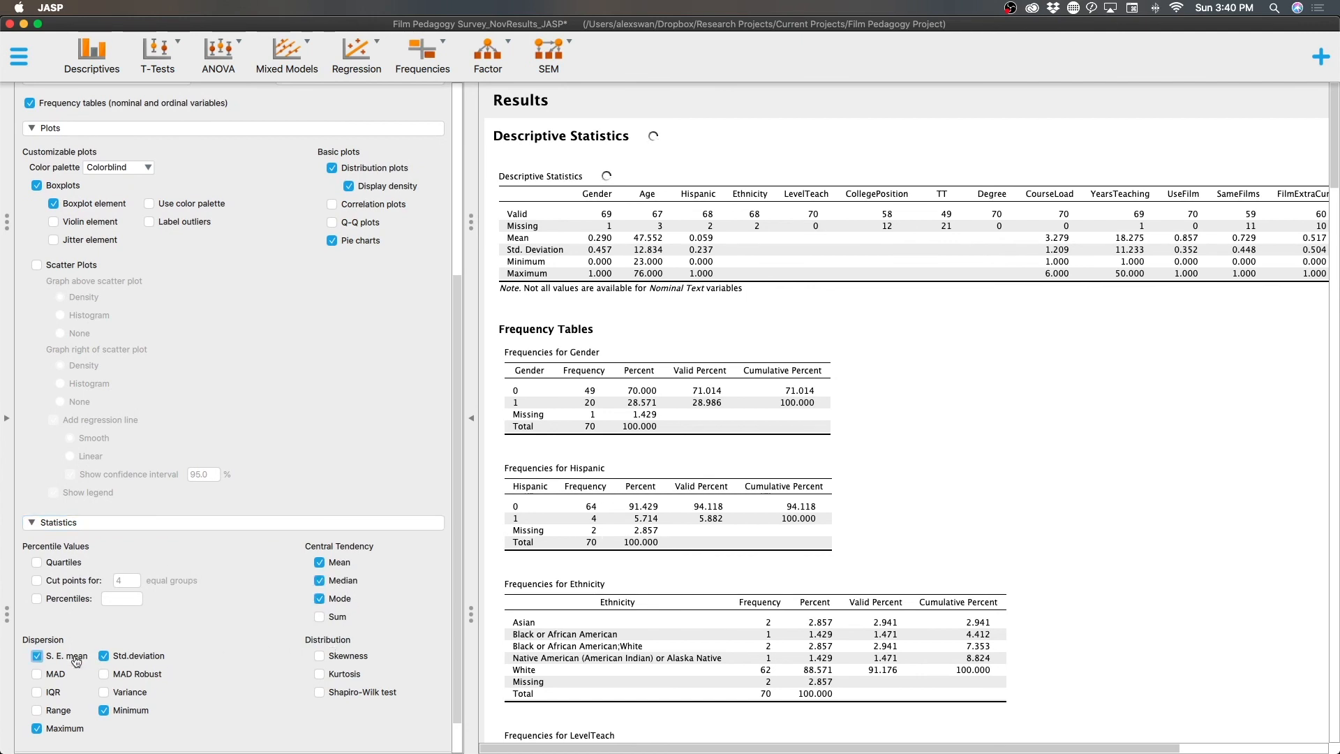
click(64, 710)
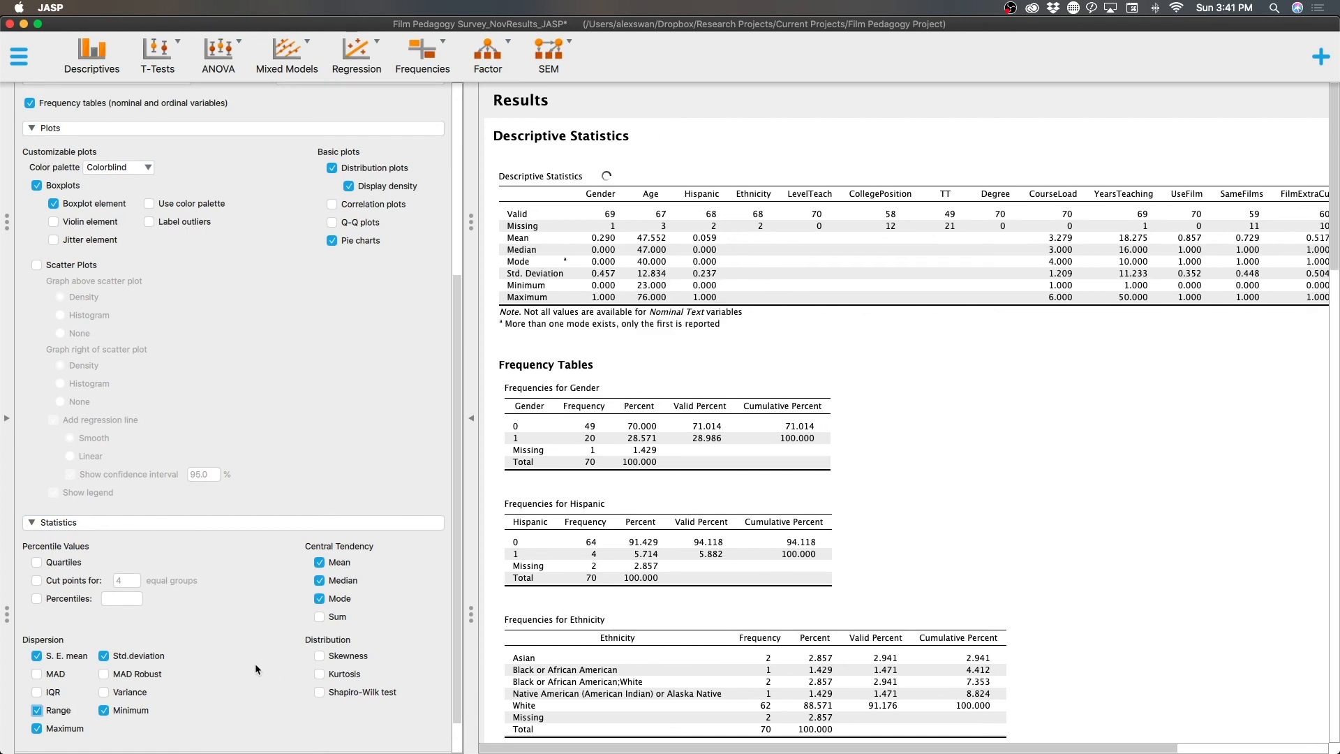
click(104, 691)
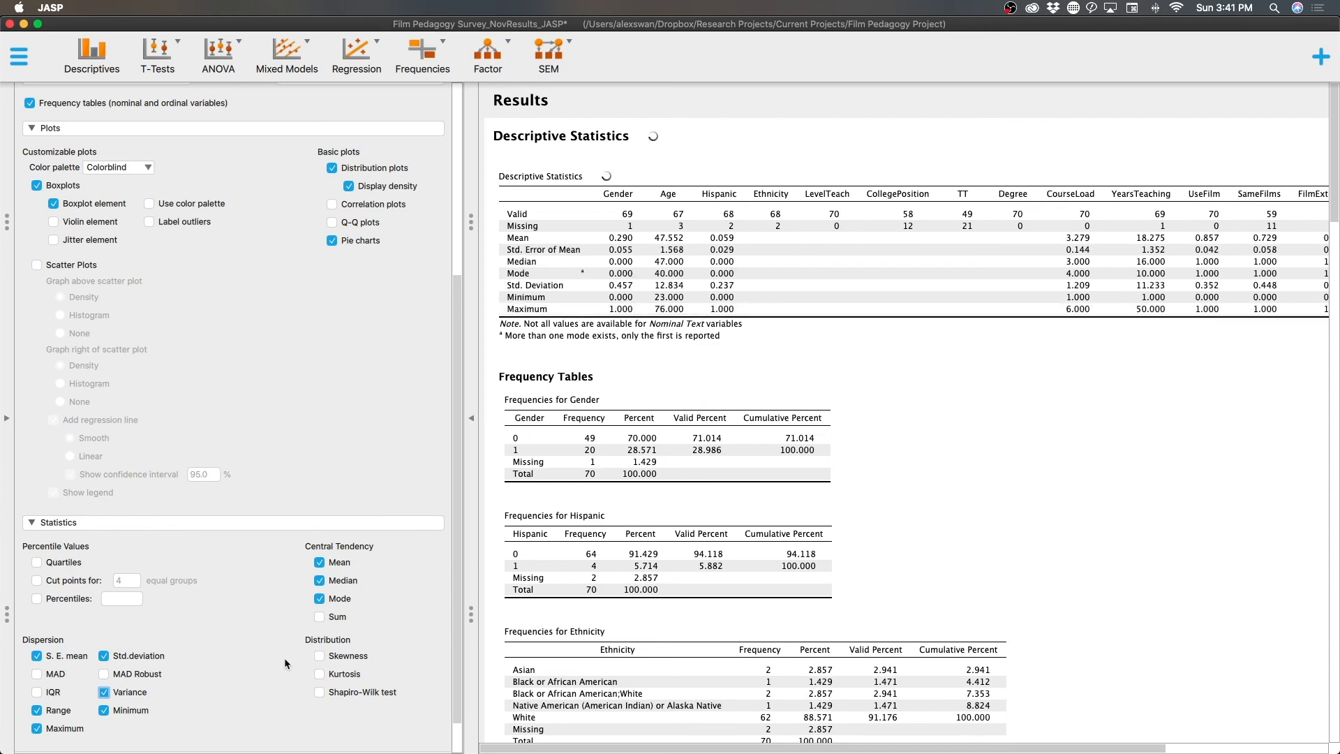
- Remove the empty second Descriptive Statistics analysis and expand the settings of the remaining one
scroll(240, 663, down, 2)
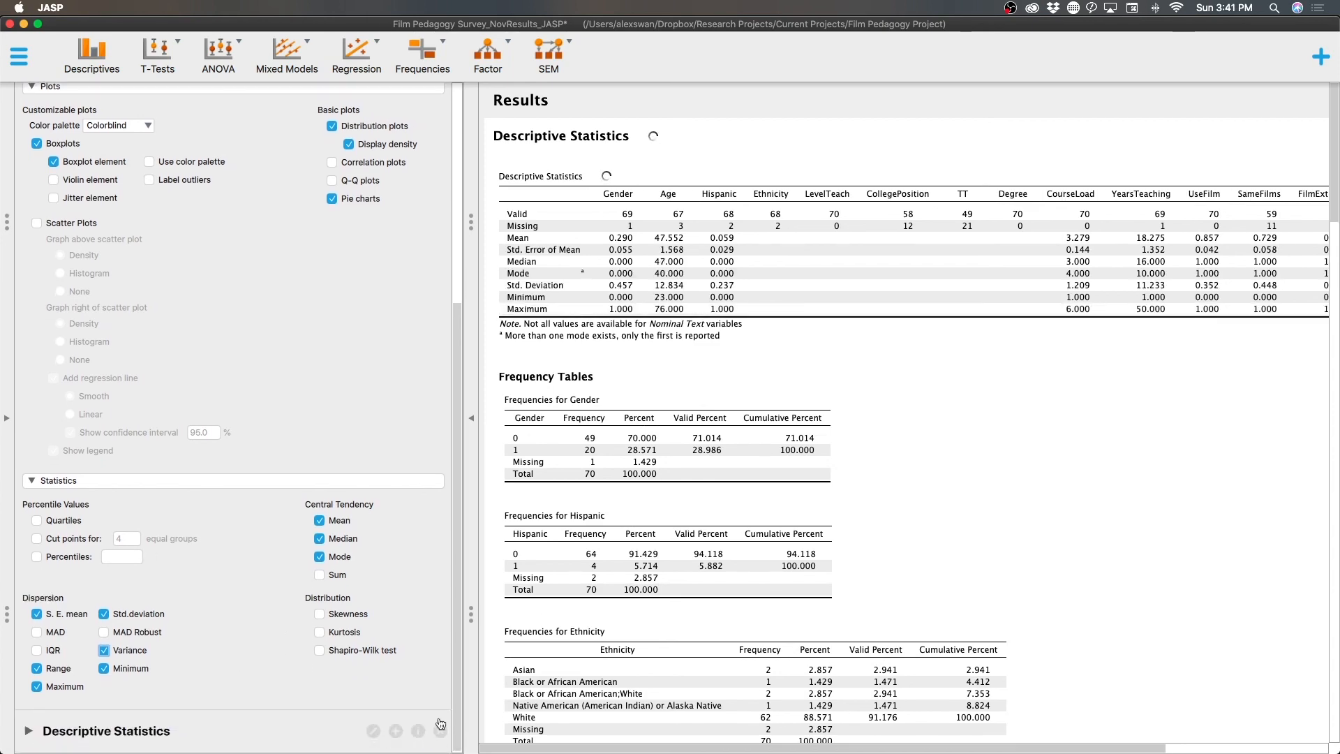
click(441, 724)
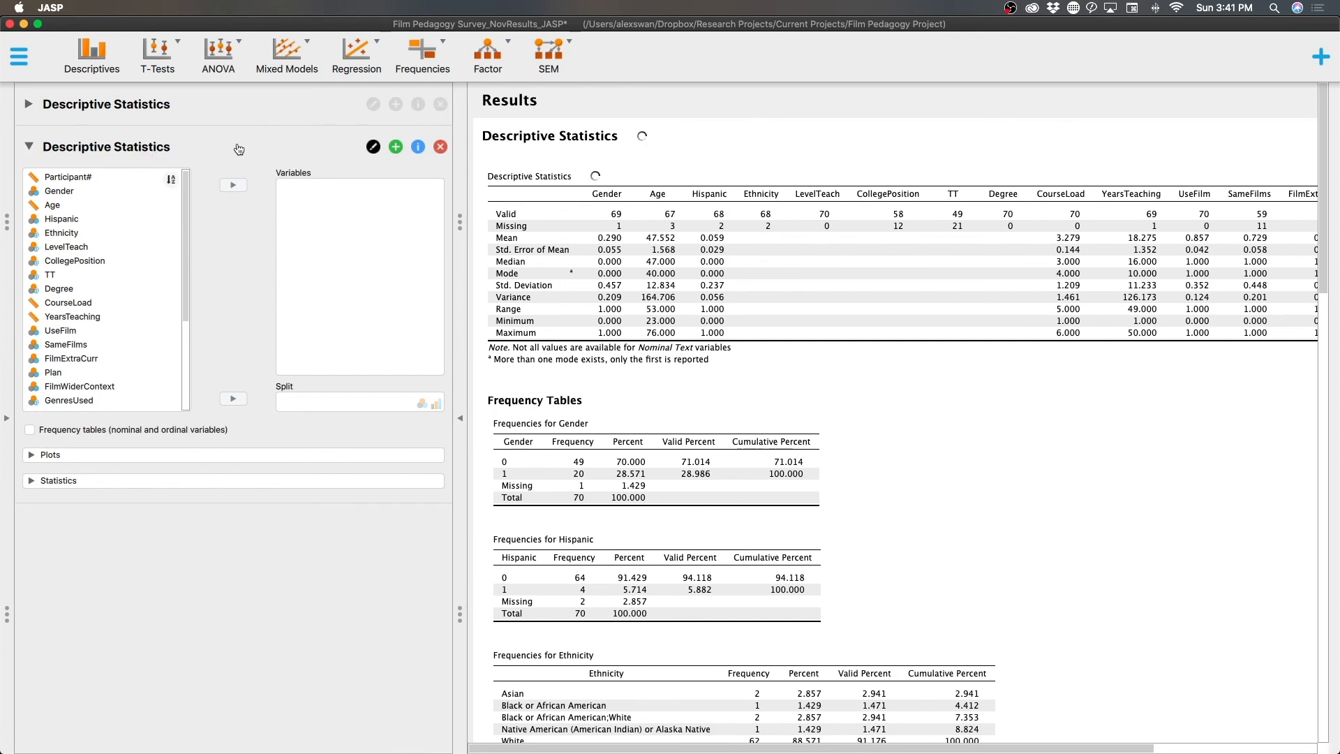
click(440, 146)
click(254, 109)
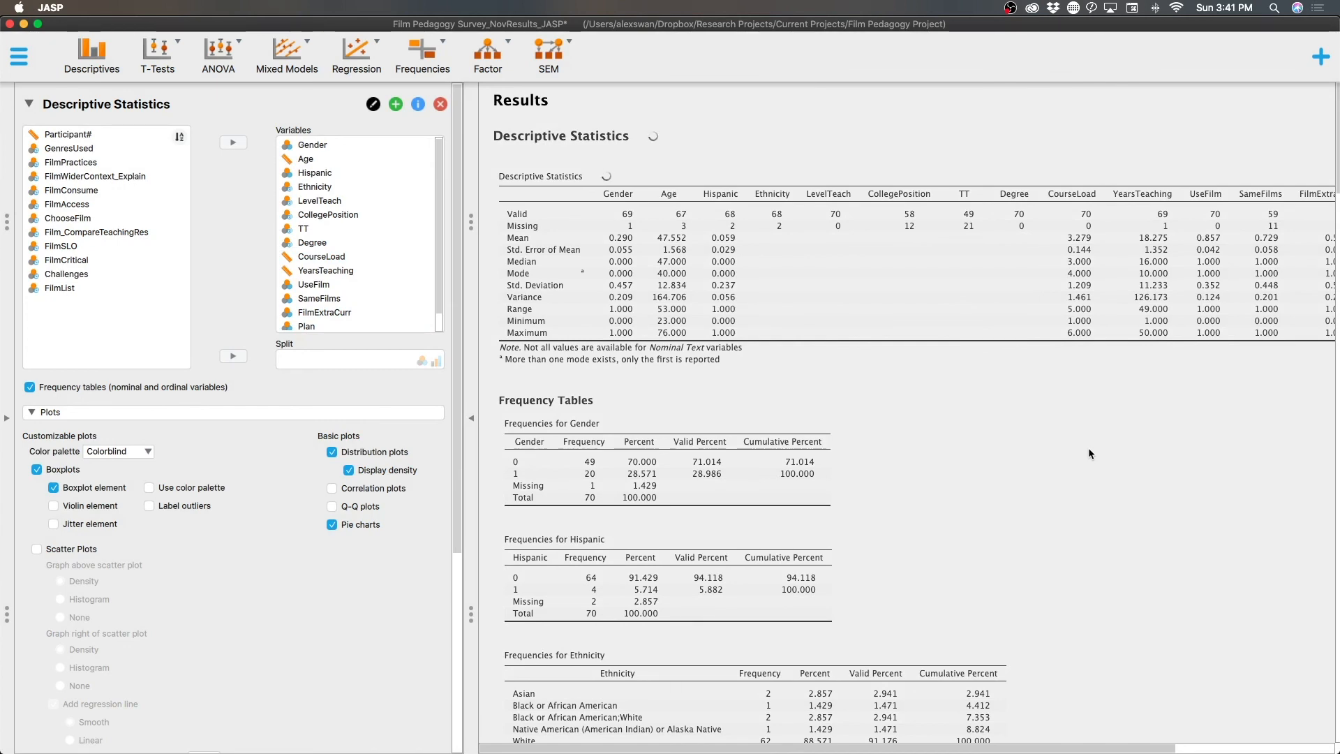
- Examine the descriptive statistics table and the frequency tables for Gender, Hispanic, Ethnicity, LevelTeach and CollegePosition
scroll(1090, 452, up, 15)
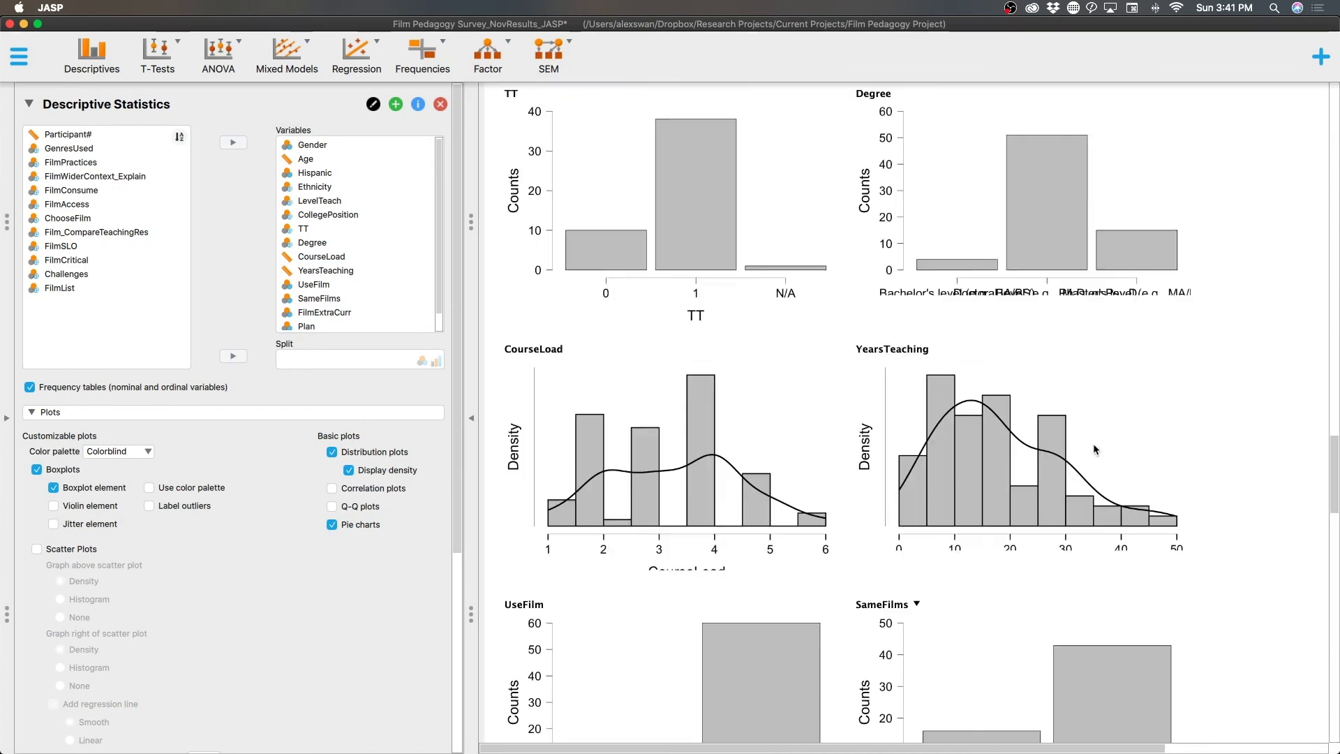
scroll(1101, 453, up, 8)
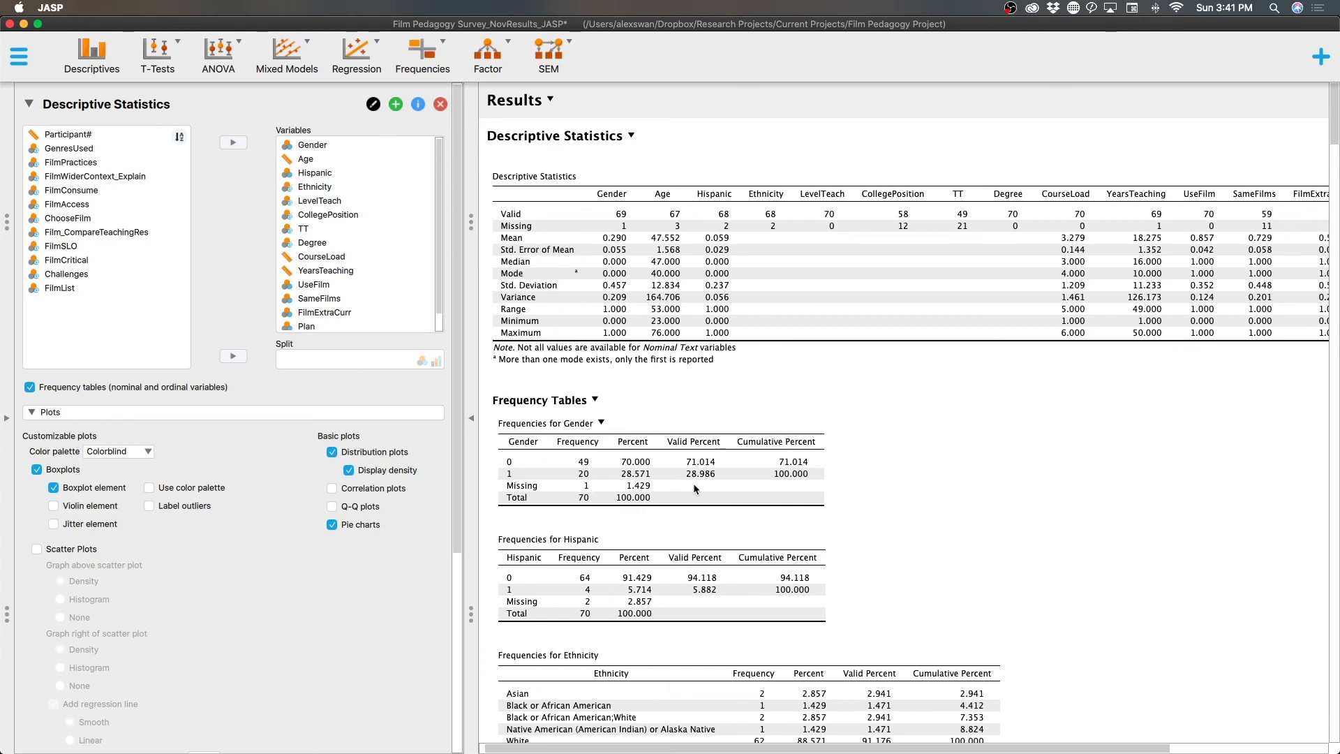
scroll(698, 485, down, 3)
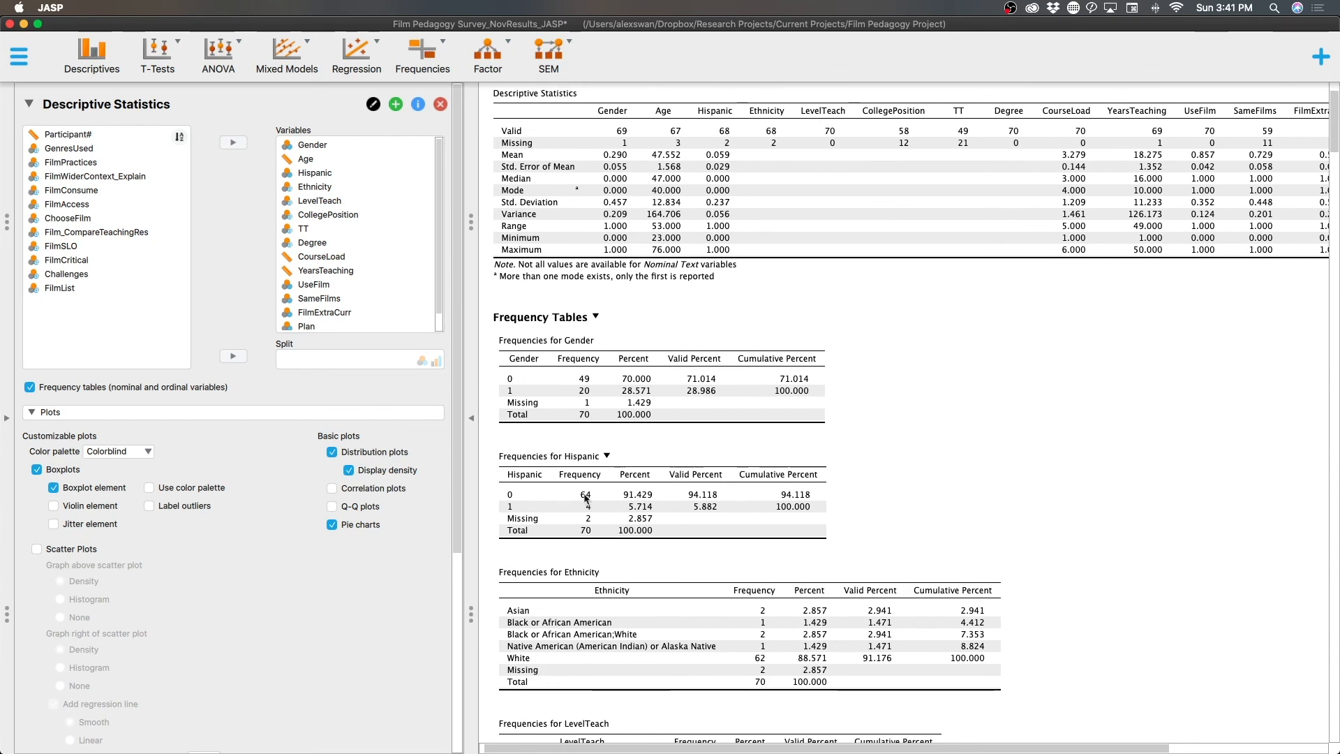
scroll(820, 470, down, 1)
scroll(820, 470, down, 4)
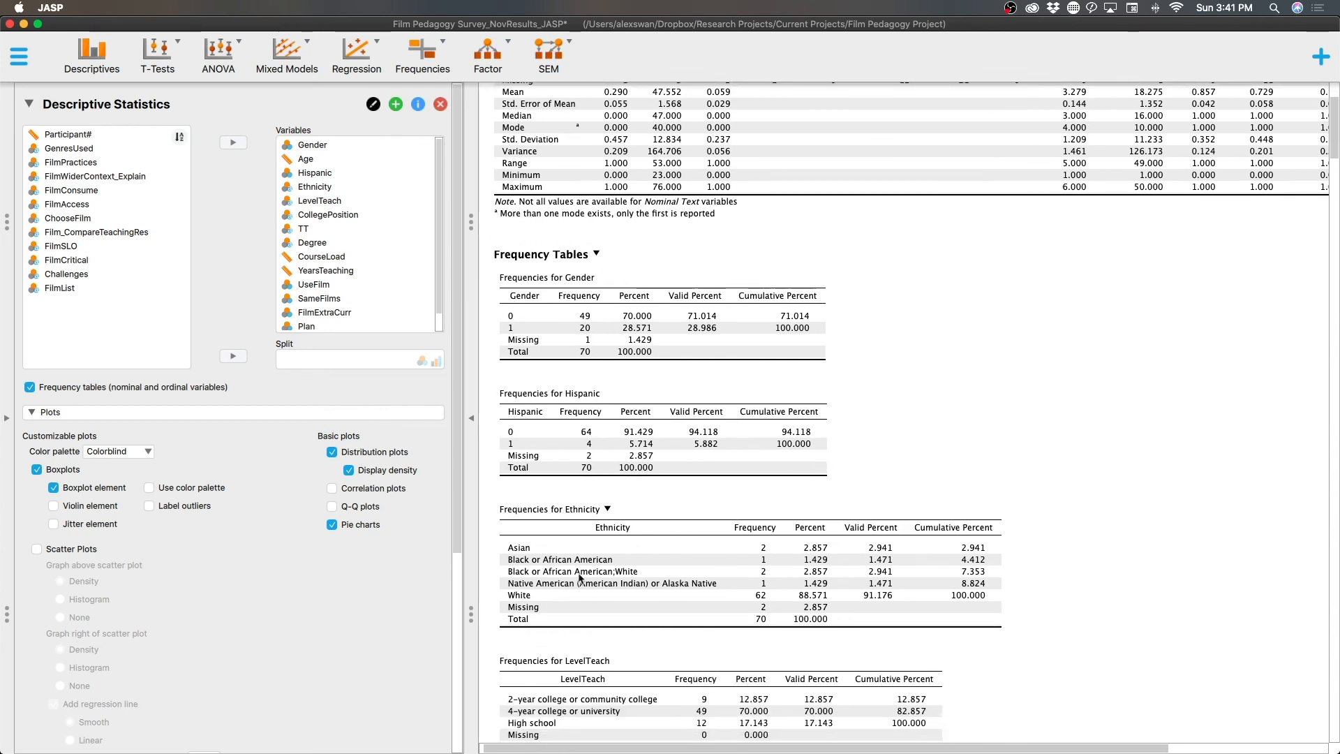
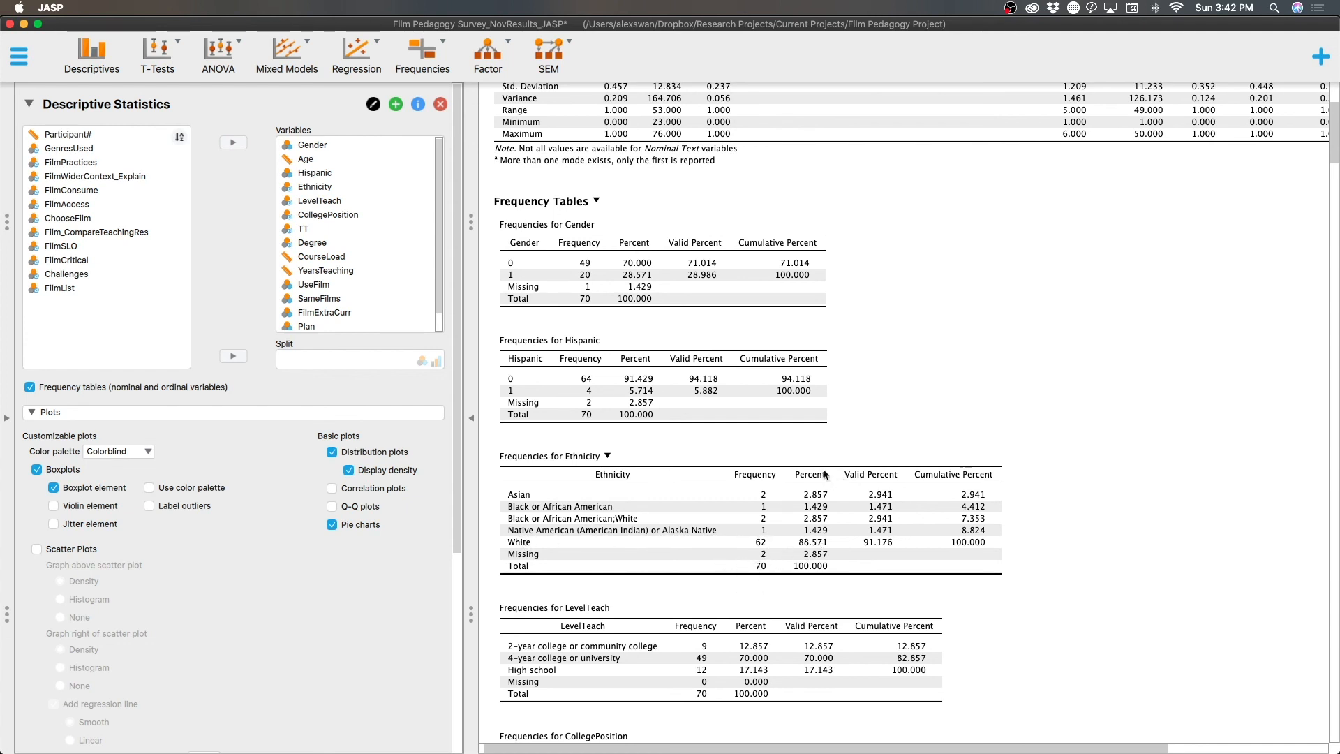
scroll(906, 530, down, 2)
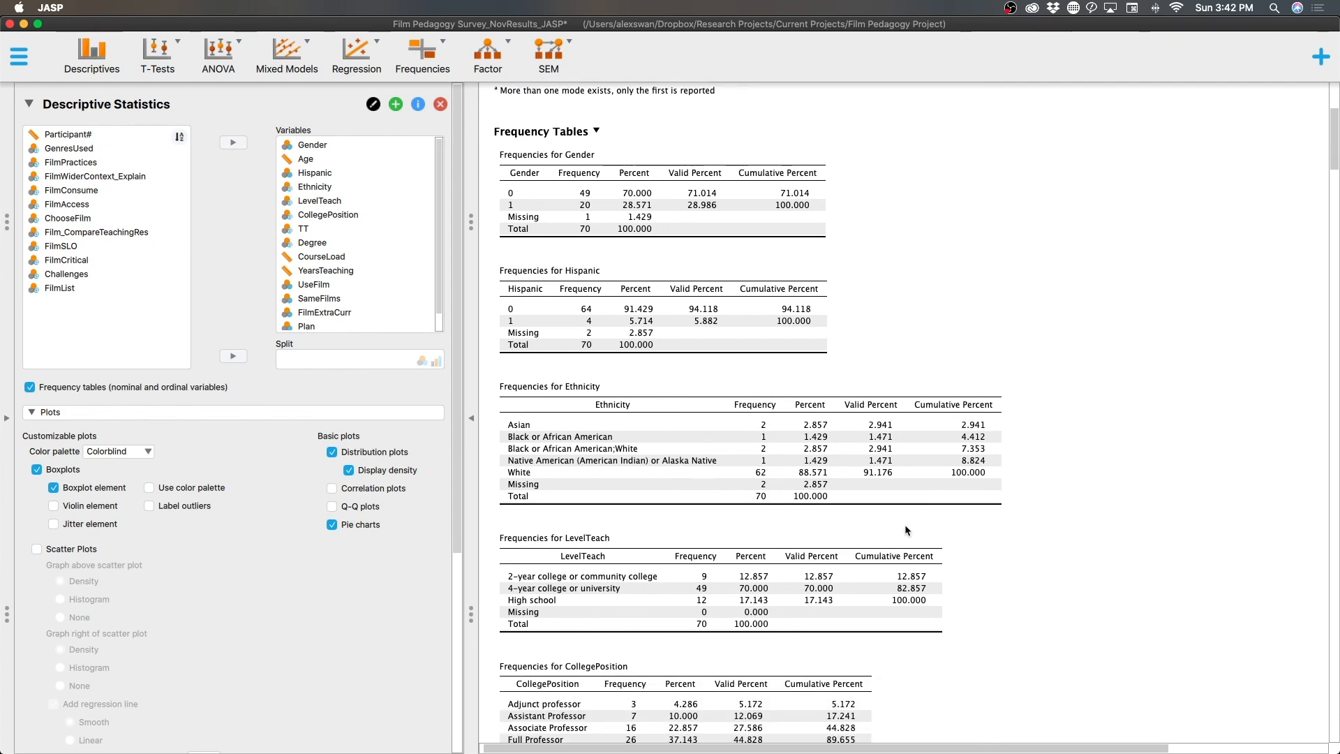
scroll(802, 533, down, 2)
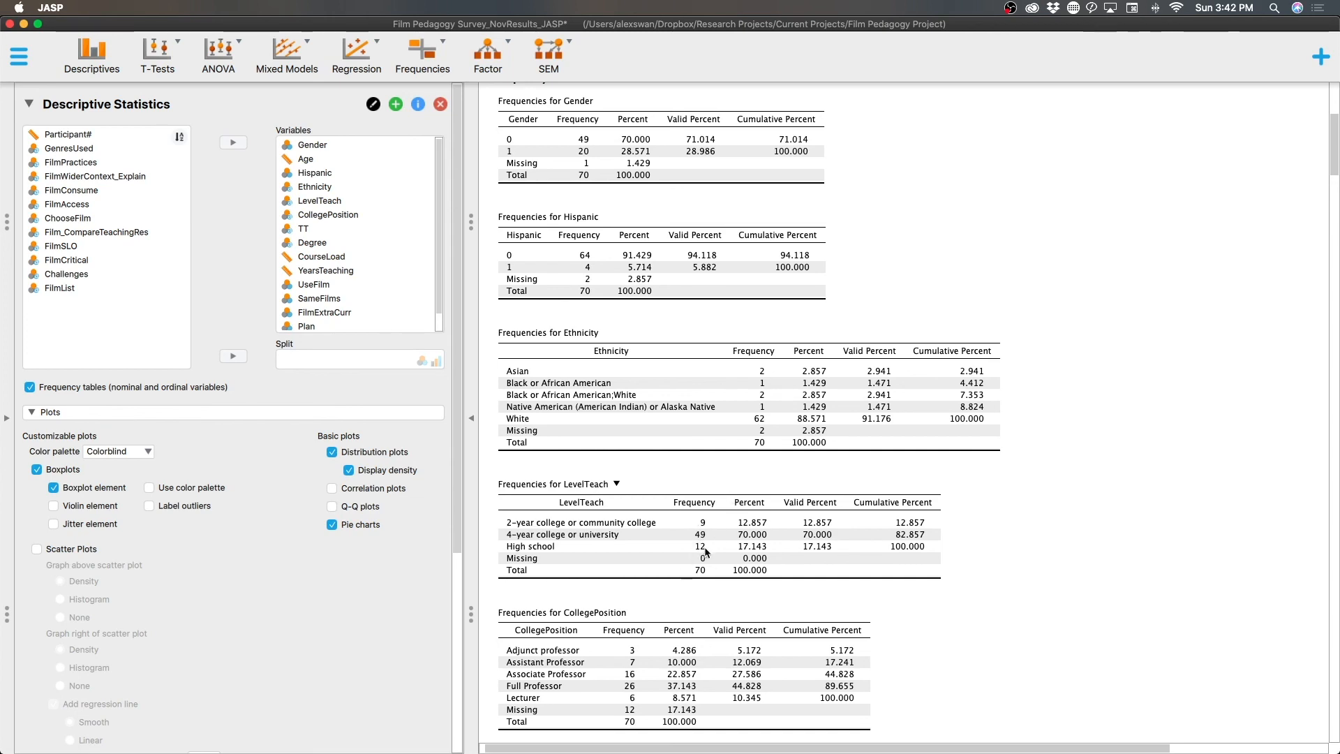
scroll(738, 528, down, 1)
scroll(738, 528, down, 5)
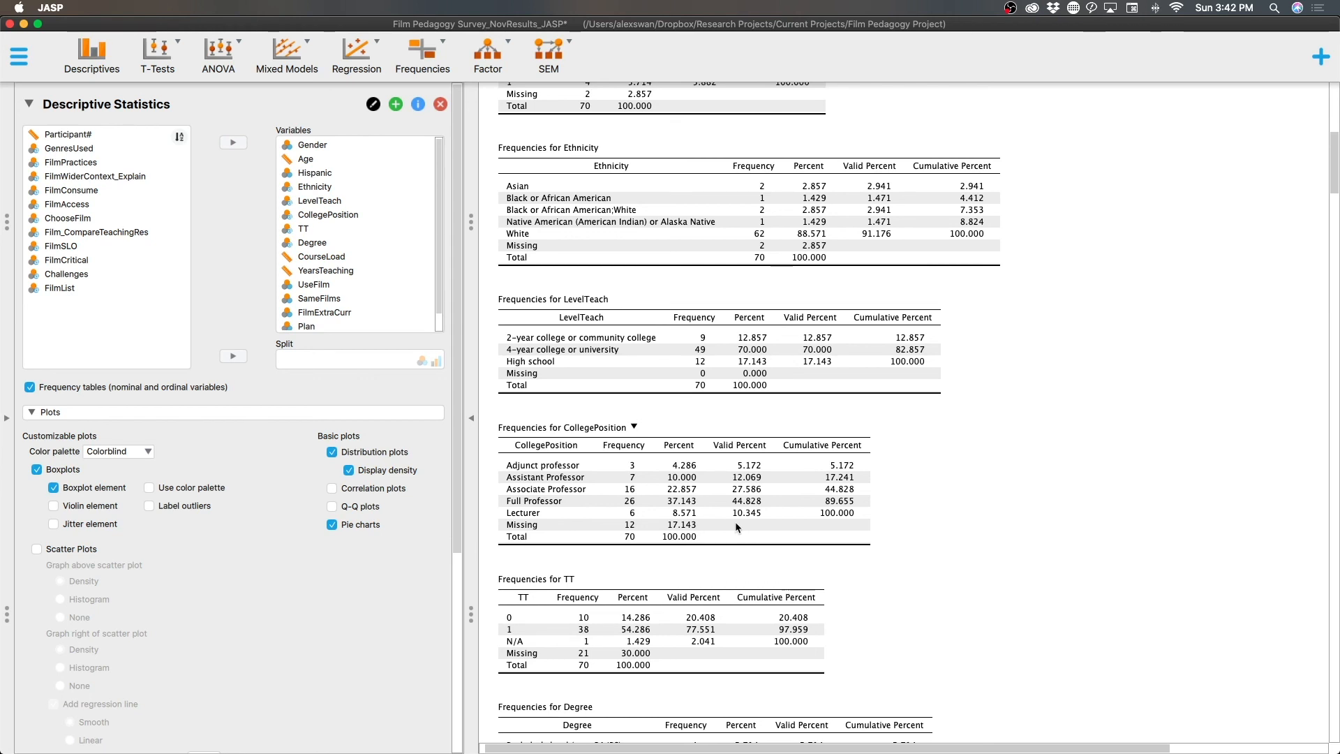
scroll(740, 517, down, 2)
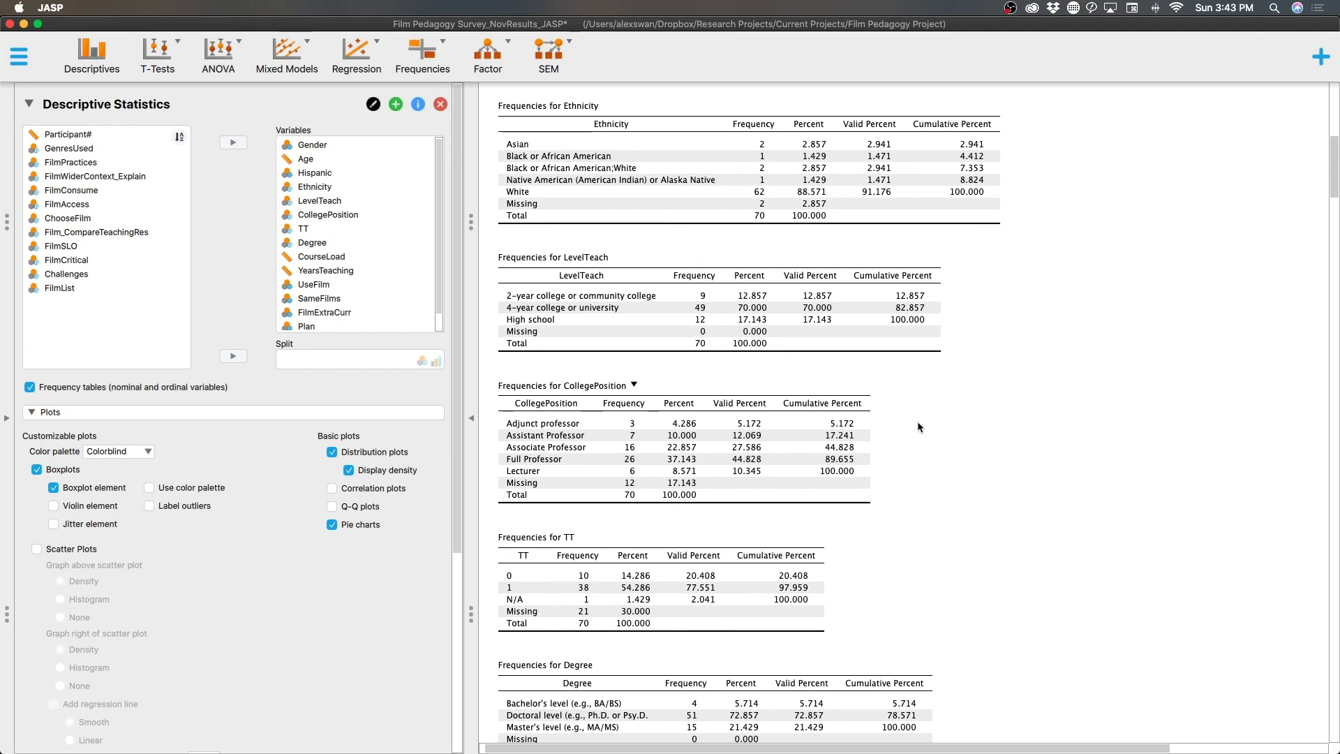
scroll(773, 409, down, 2)
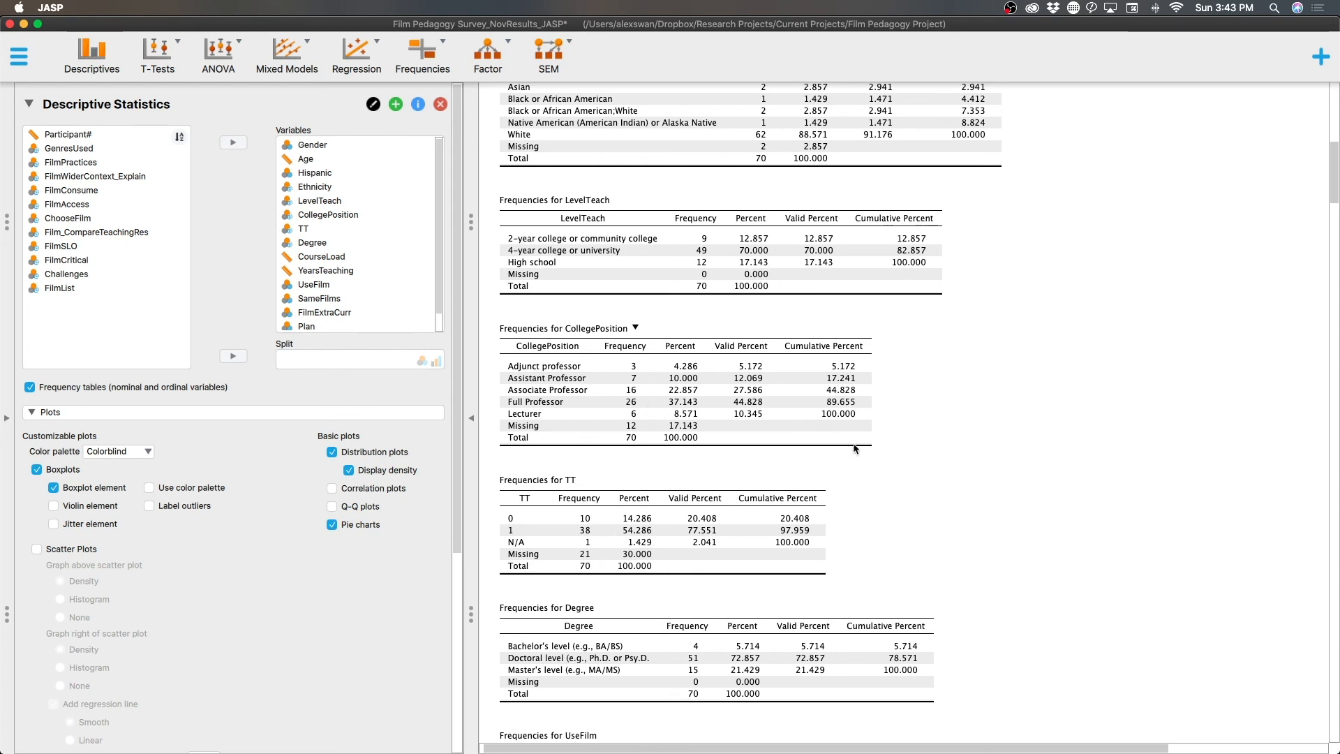
- Examine the frequency tables for TT, Degree, UseFilm, SameFilms, FilmExtraCurr, Plan and FilmWiderContext
scroll(890, 448, down, 10)
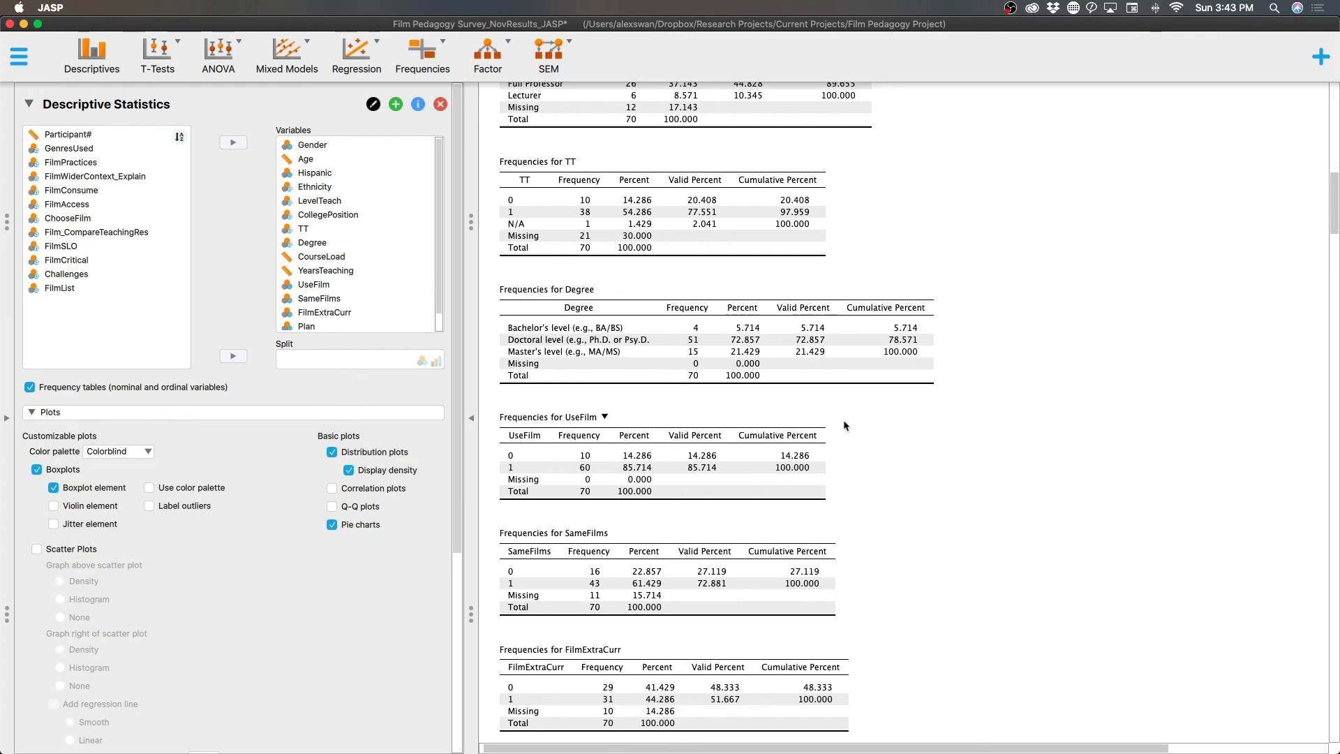
scroll(920, 420, down, 2)
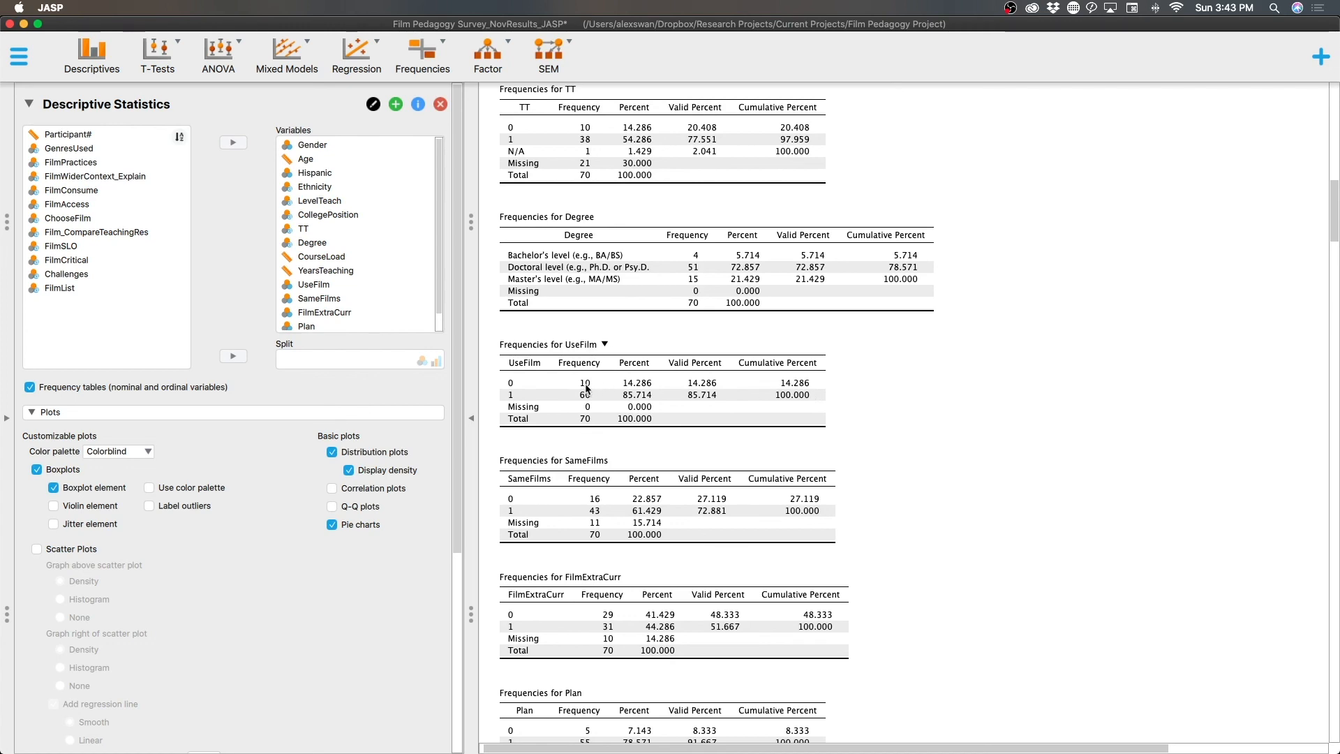
scroll(586, 389, down, 3)
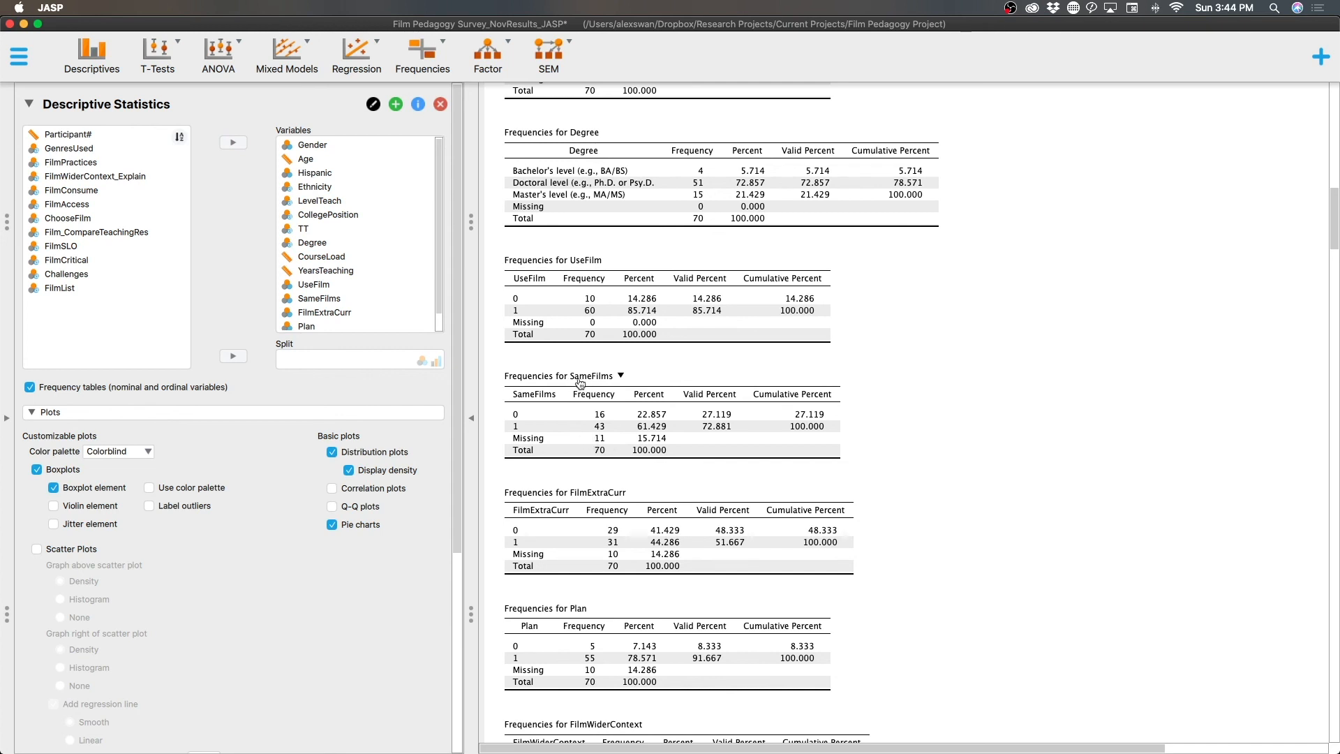
scroll(893, 421, down, 3)
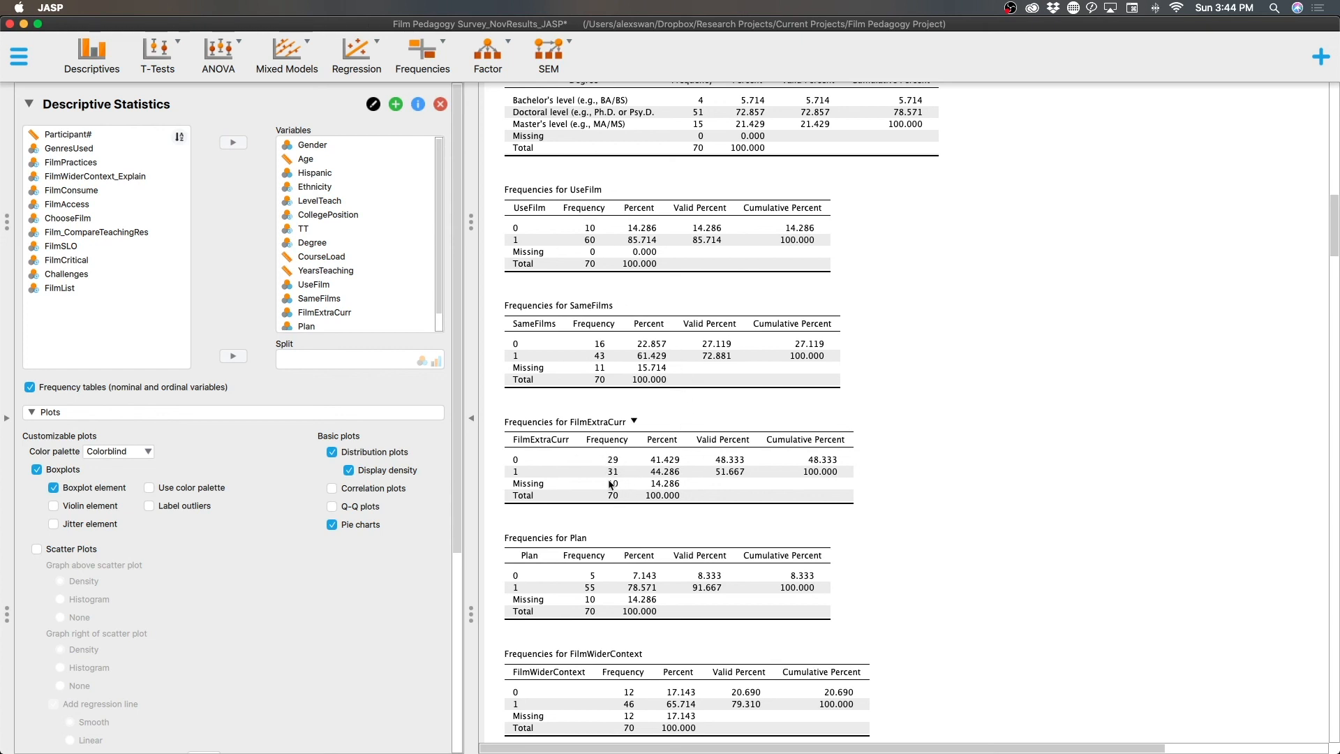
scroll(823, 444, down, 3)
scroll(823, 444, down, 1)
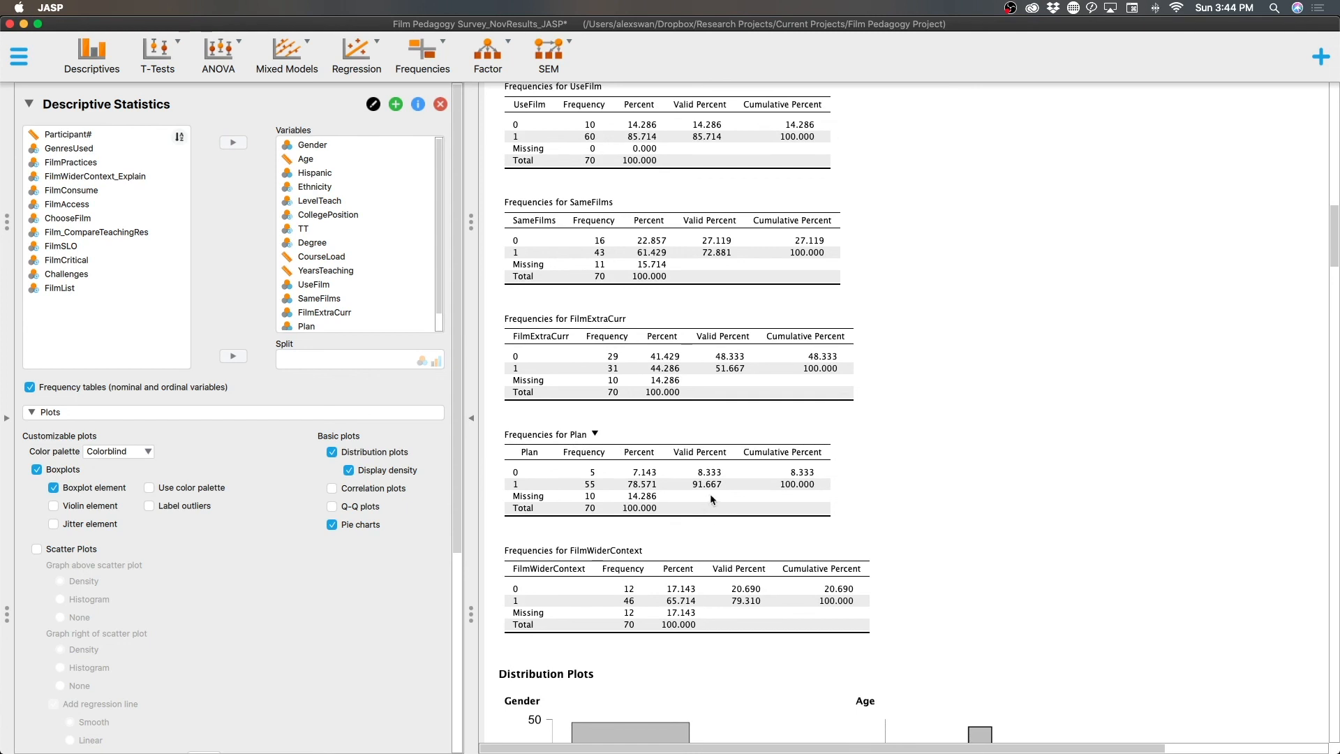
scroll(681, 494, down, 3)
scroll(683, 500, down, 1)
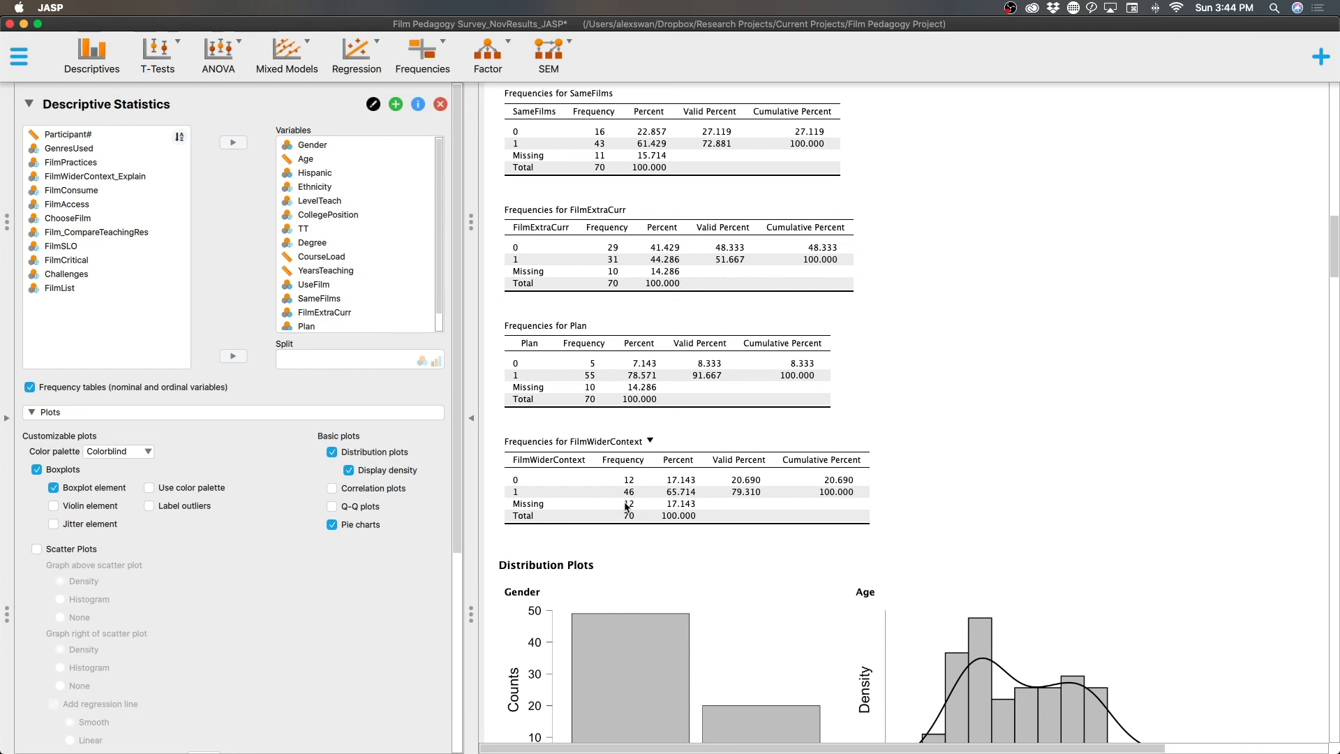
- Compare the Gender and Age distribution plots with the values in the descriptive statistics table
scroll(860, 513, down, 5)
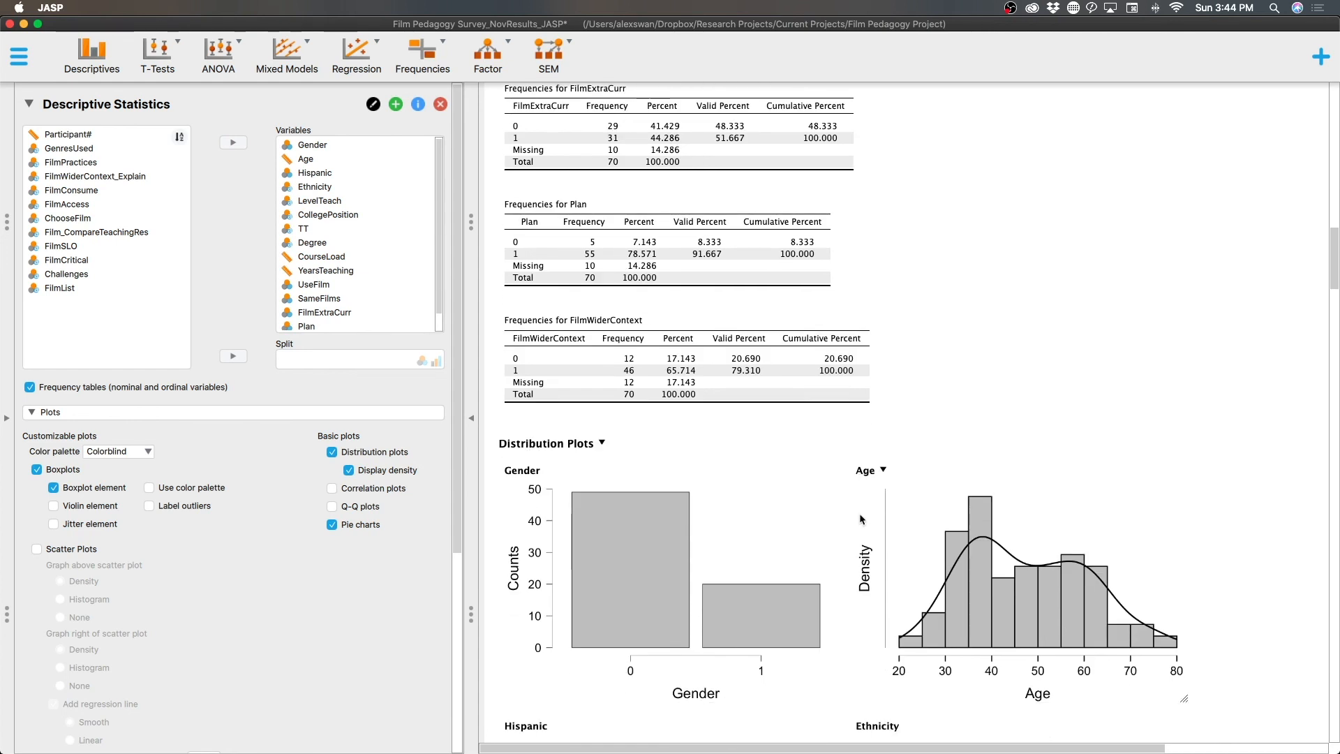
scroll(859, 517, down, 1)
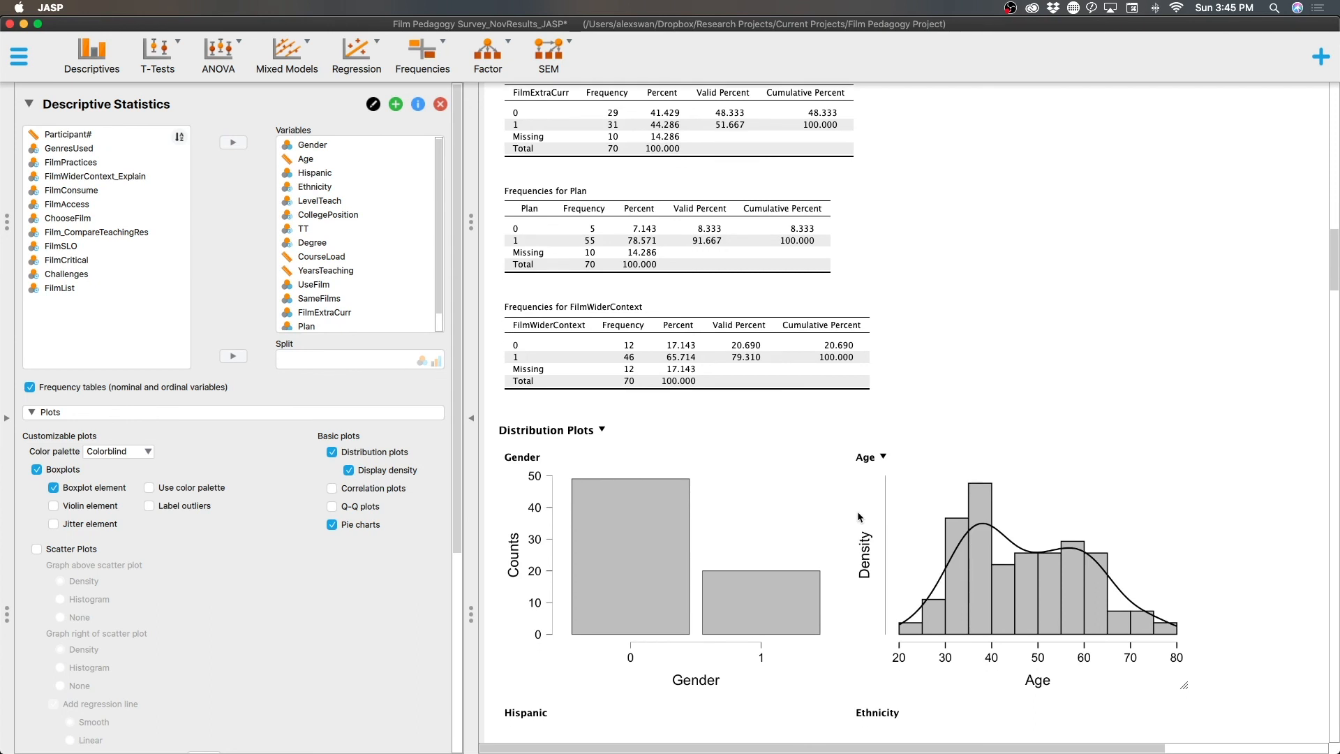
scroll(857, 511, down, 4)
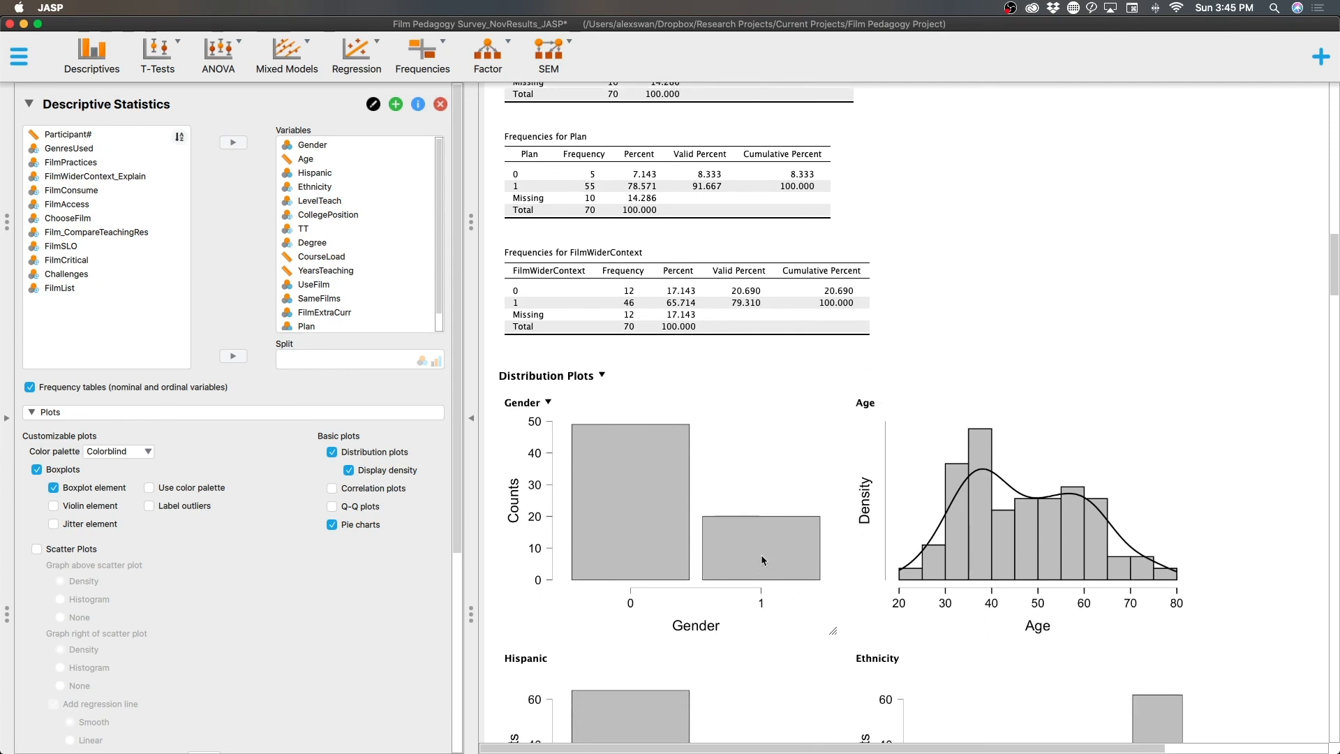
scroll(714, 551, down, 10)
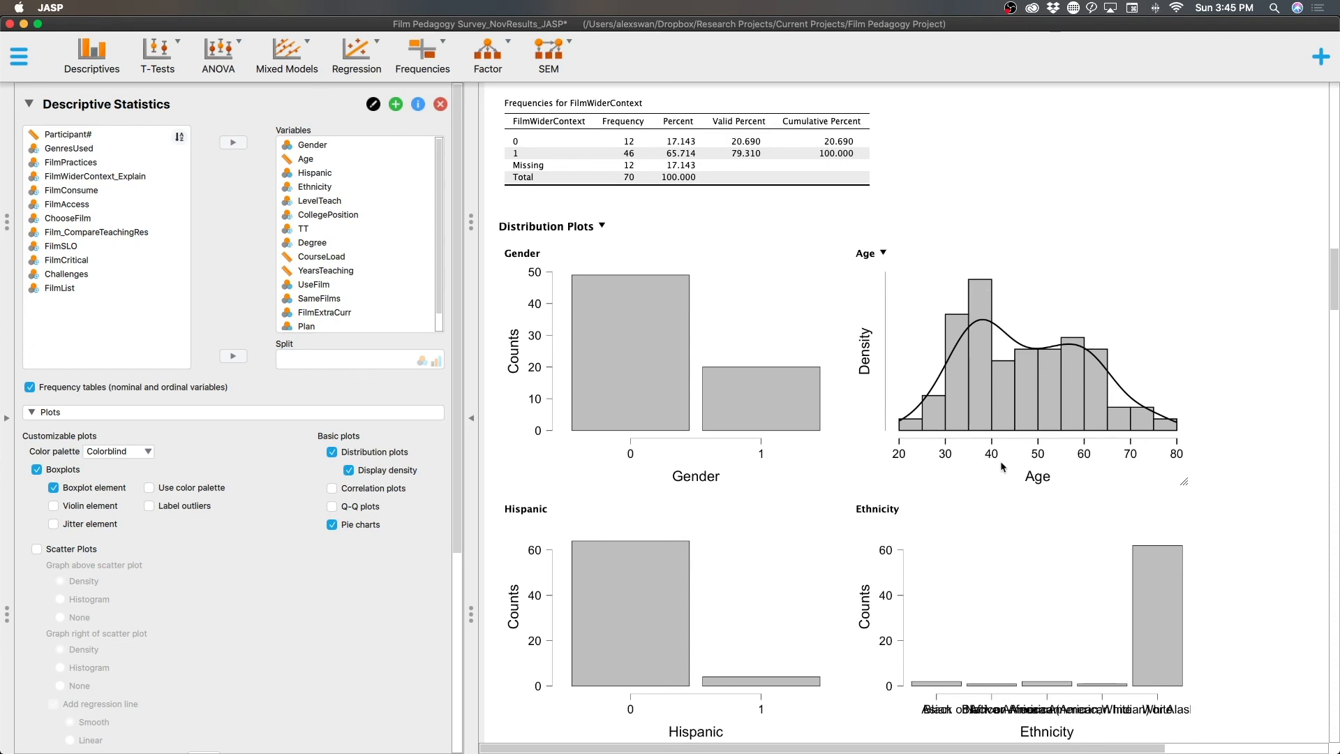
scroll(1005, 481, up, 10)
scroll(1005, 488, up, 15)
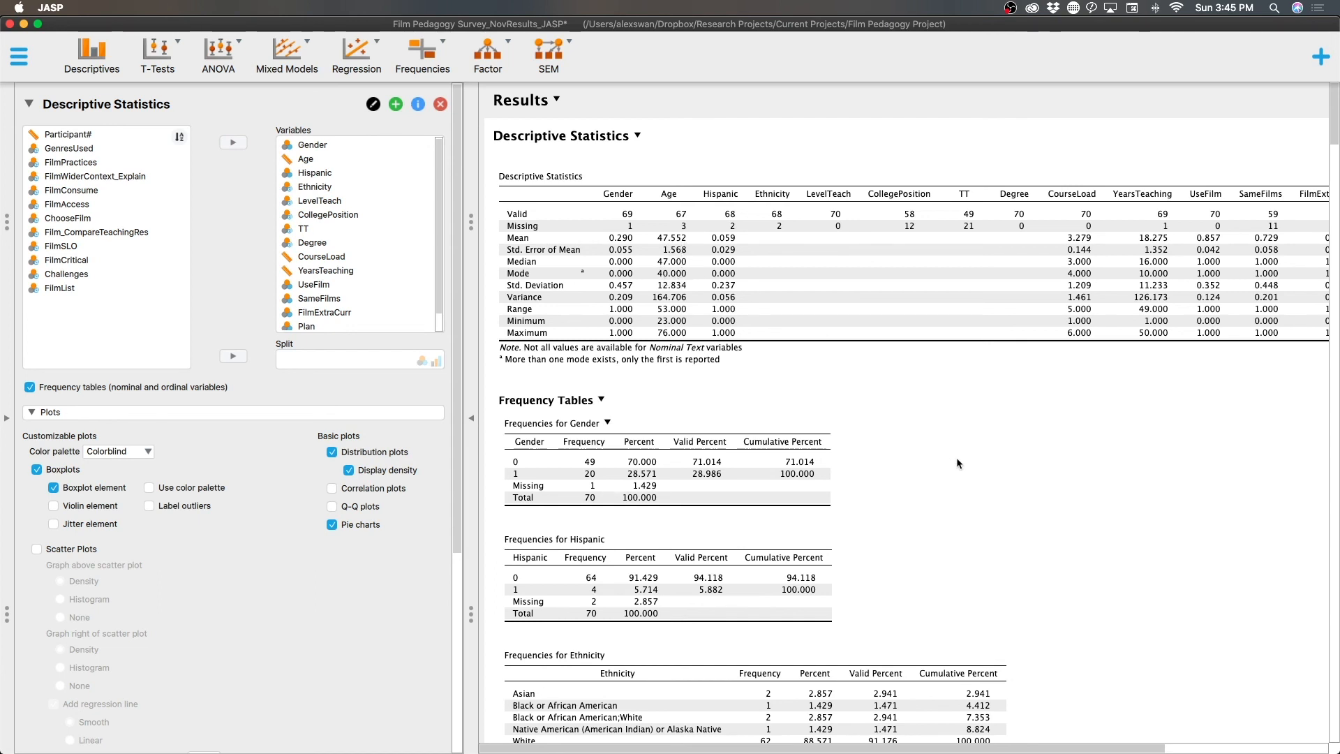
- Enlarge the Ethnicity distribution plot slightly, mainly in height, to give its category labels more room
scroll(956, 462, down, 2)
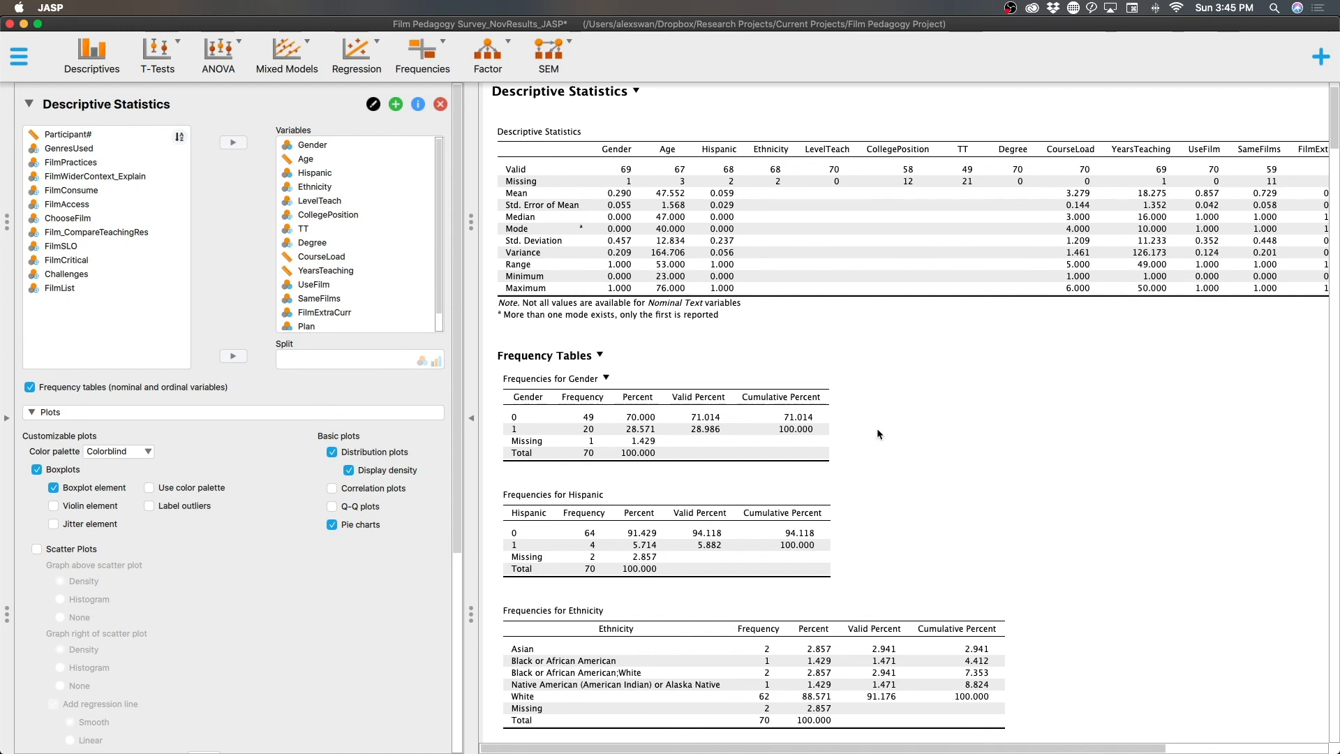
scroll(877, 416, down, 10)
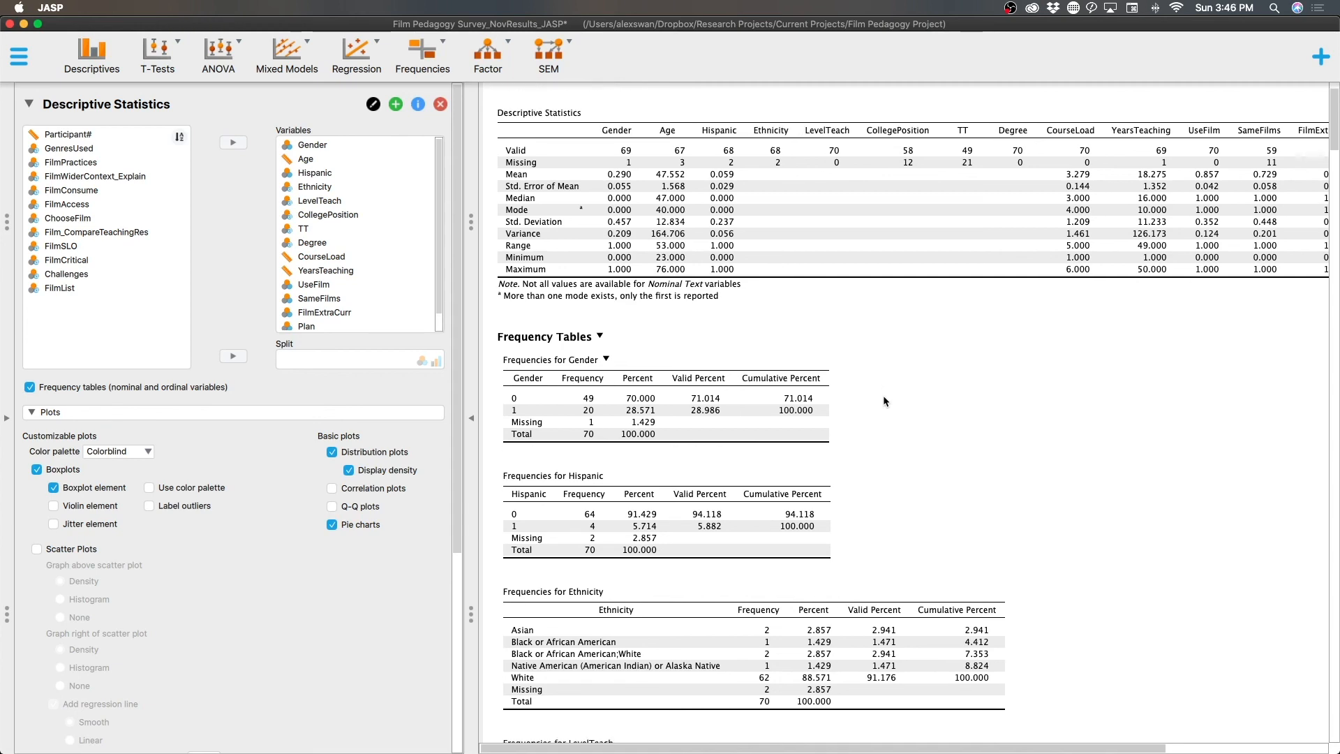
scroll(978, 420, down, 15)
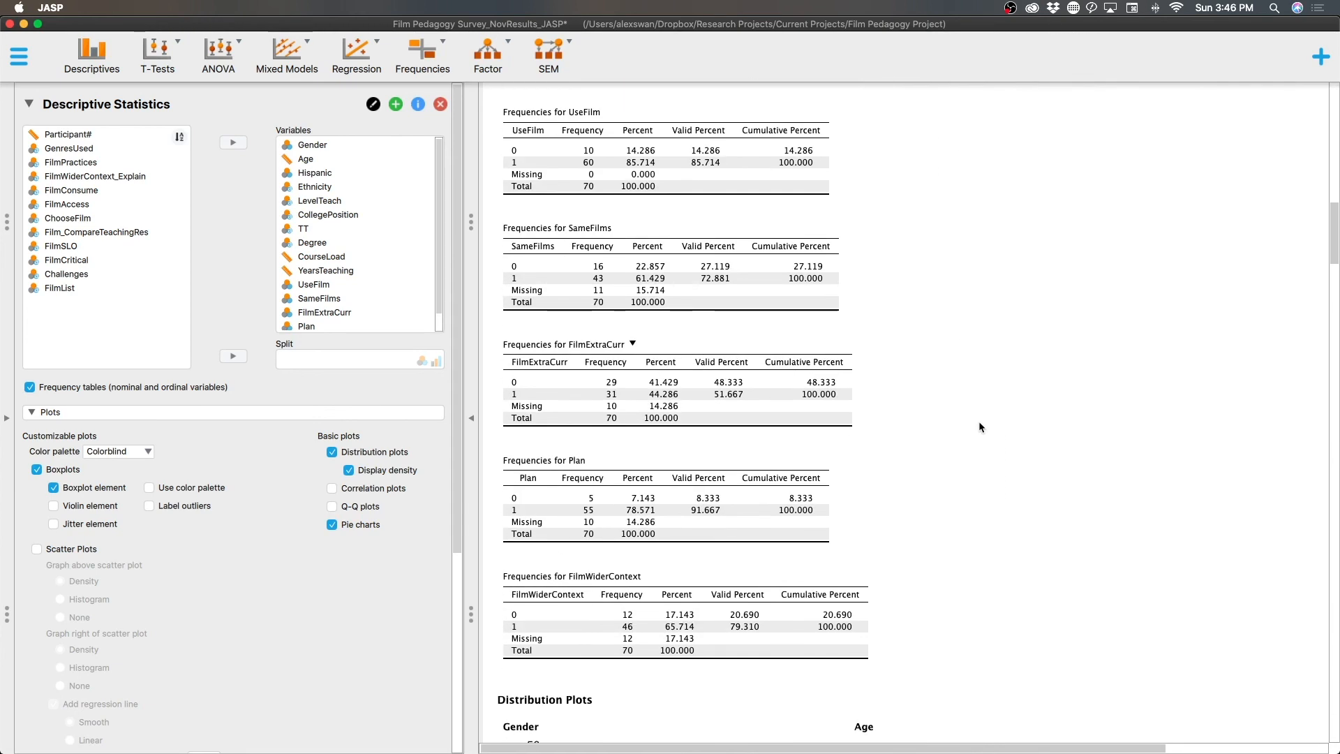
scroll(979, 421, down, 3)
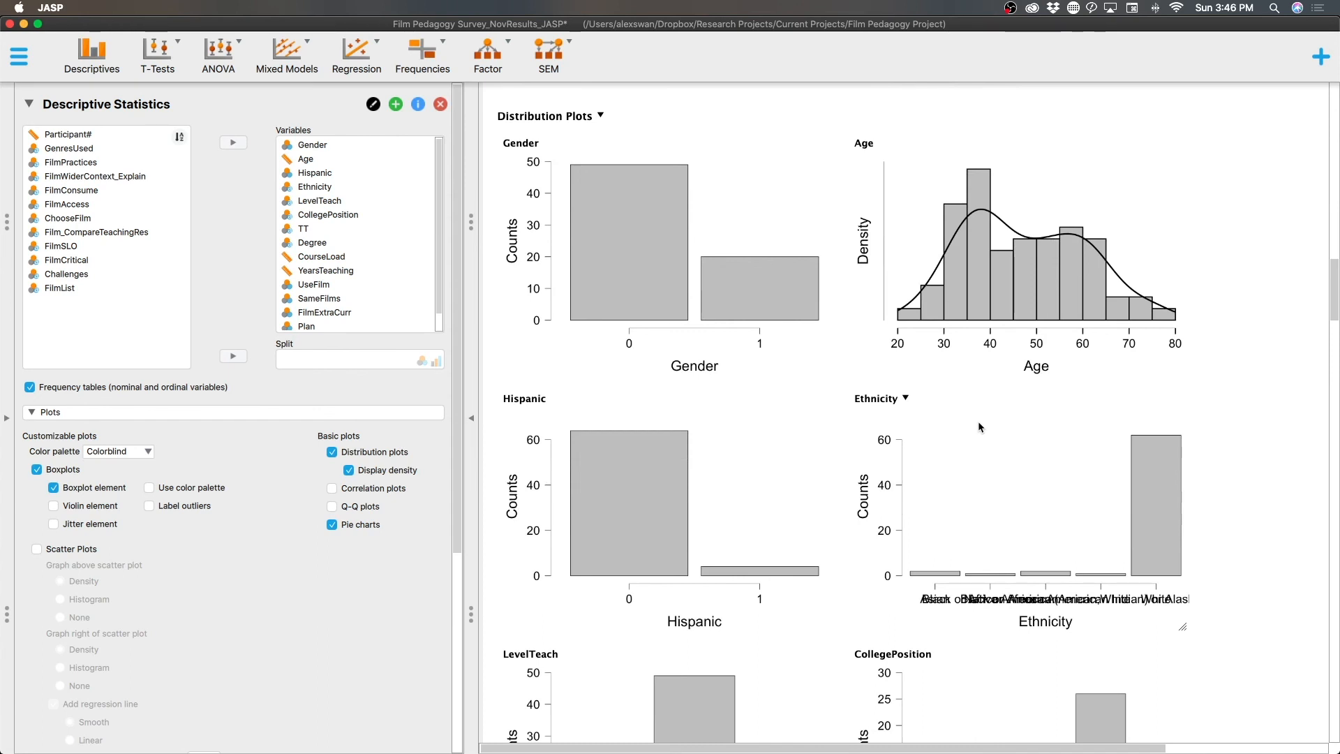
scroll(978, 421, down, 1)
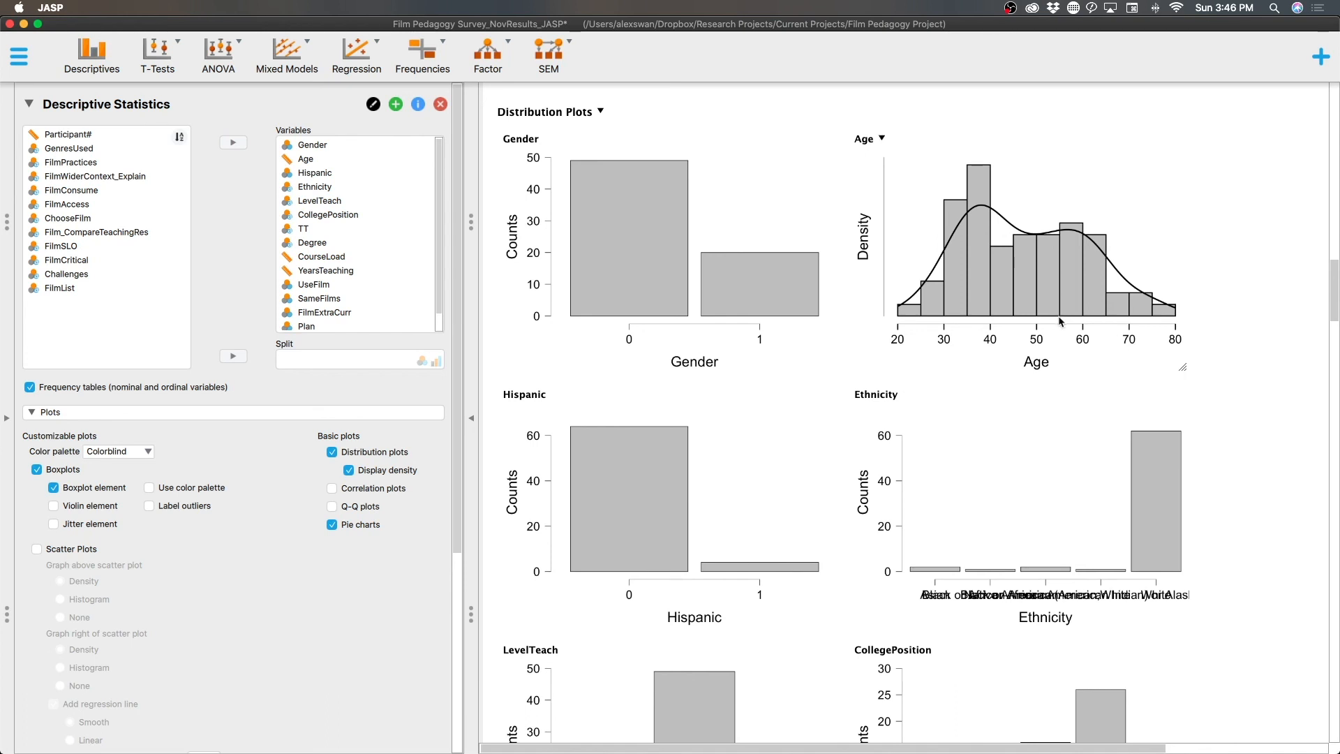
scroll(794, 492, down, 3)
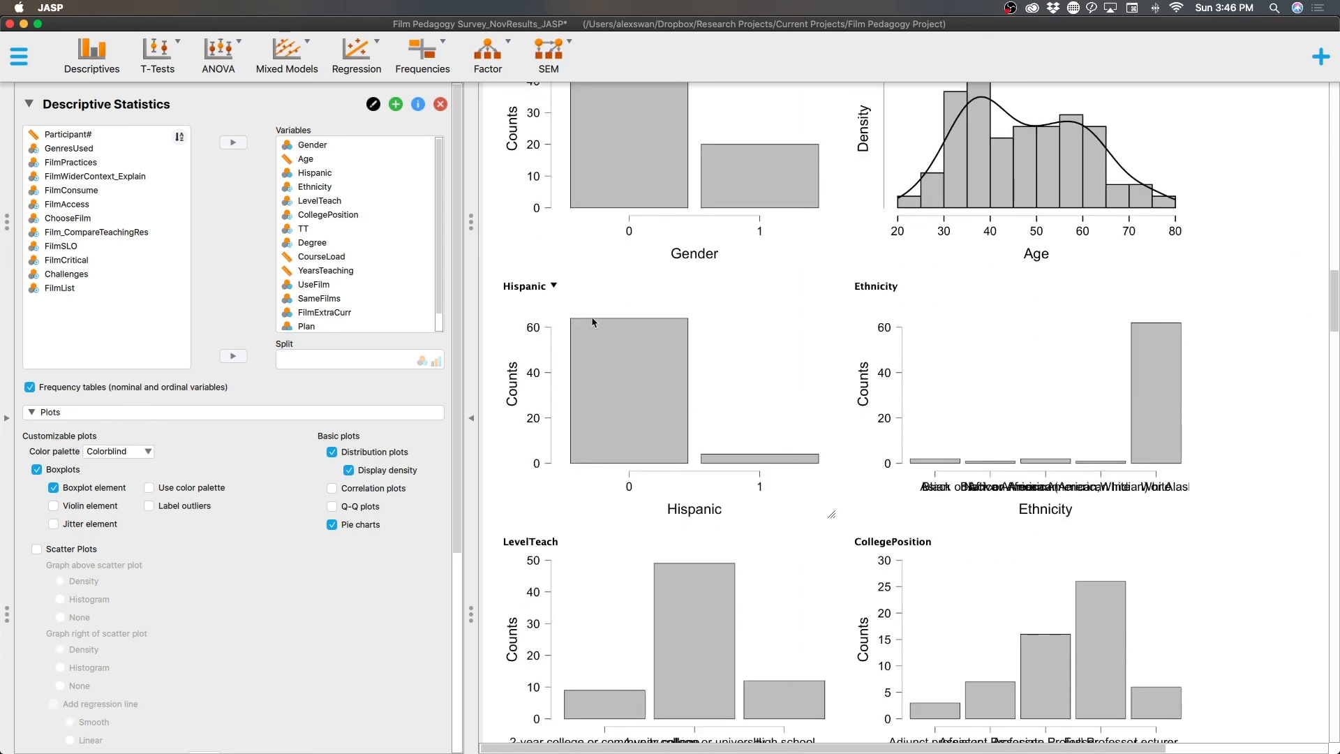
scroll(698, 364, down, 1)
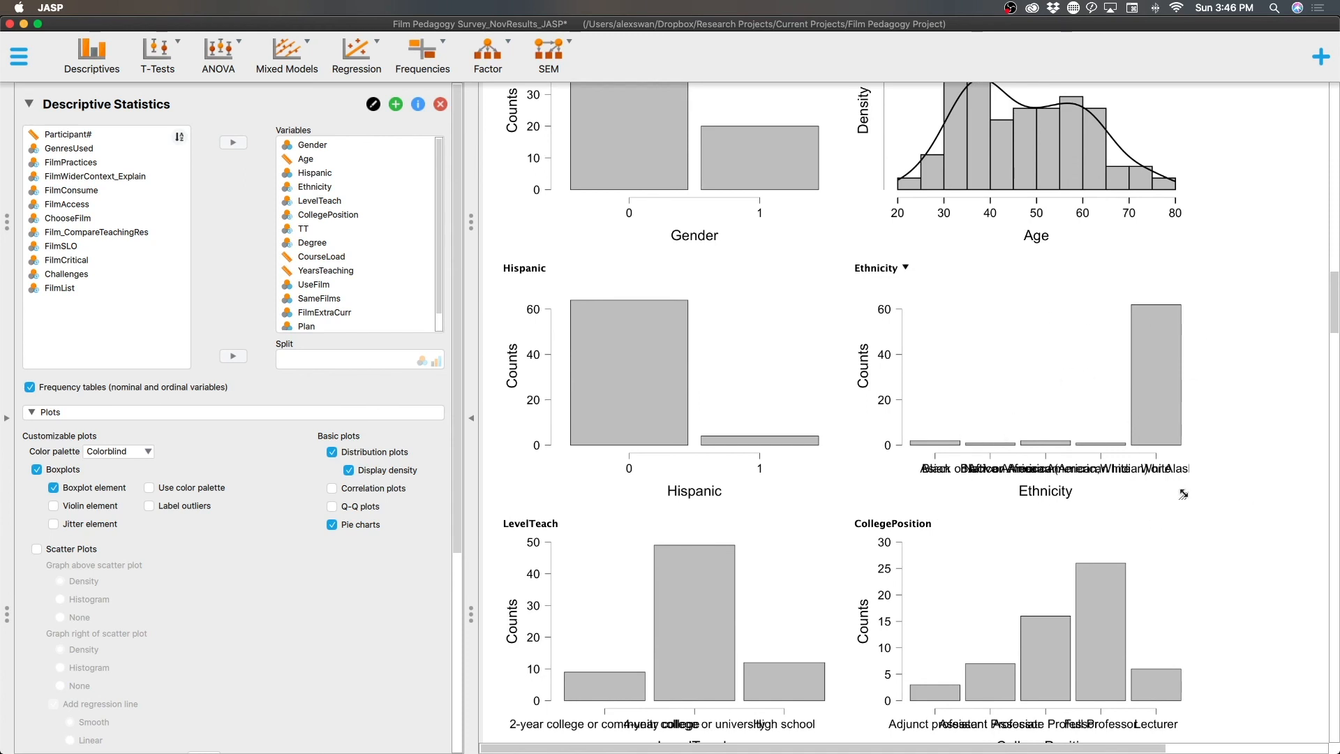
drag(1183, 494, 1189, 523)
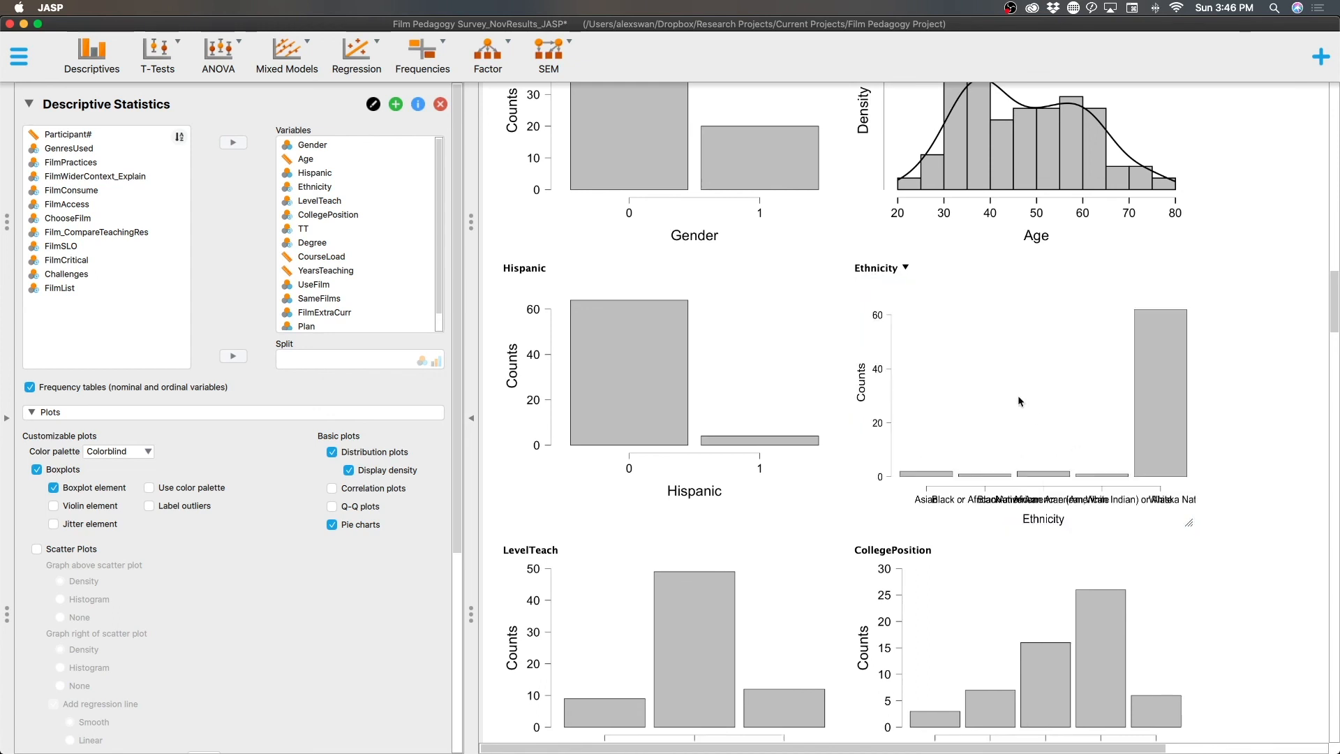
- Examine the distribution plots for LevelTeach, CollegePosition, TT, Degree, CourseLoad and YearsTeaching
scroll(1019, 397, down, 3)
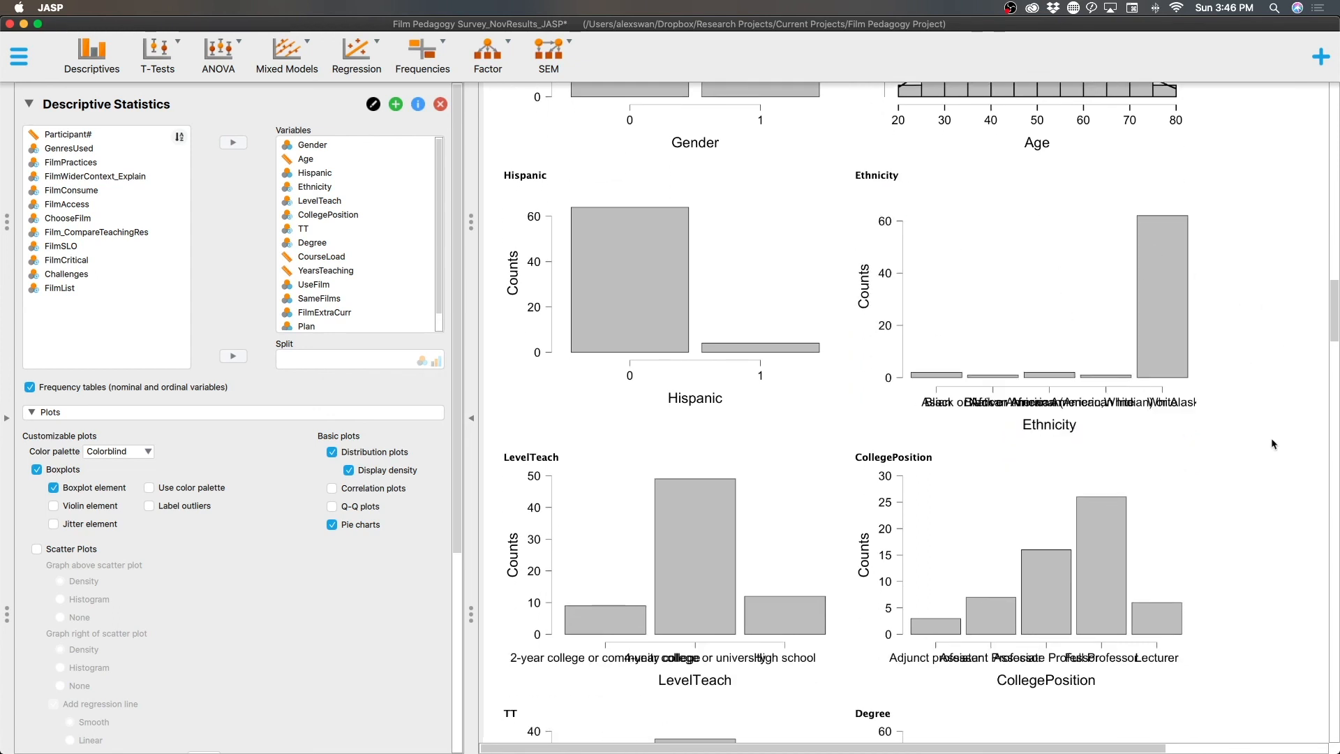
scroll(1271, 437, down, 3)
scroll(1271, 445, down, 2)
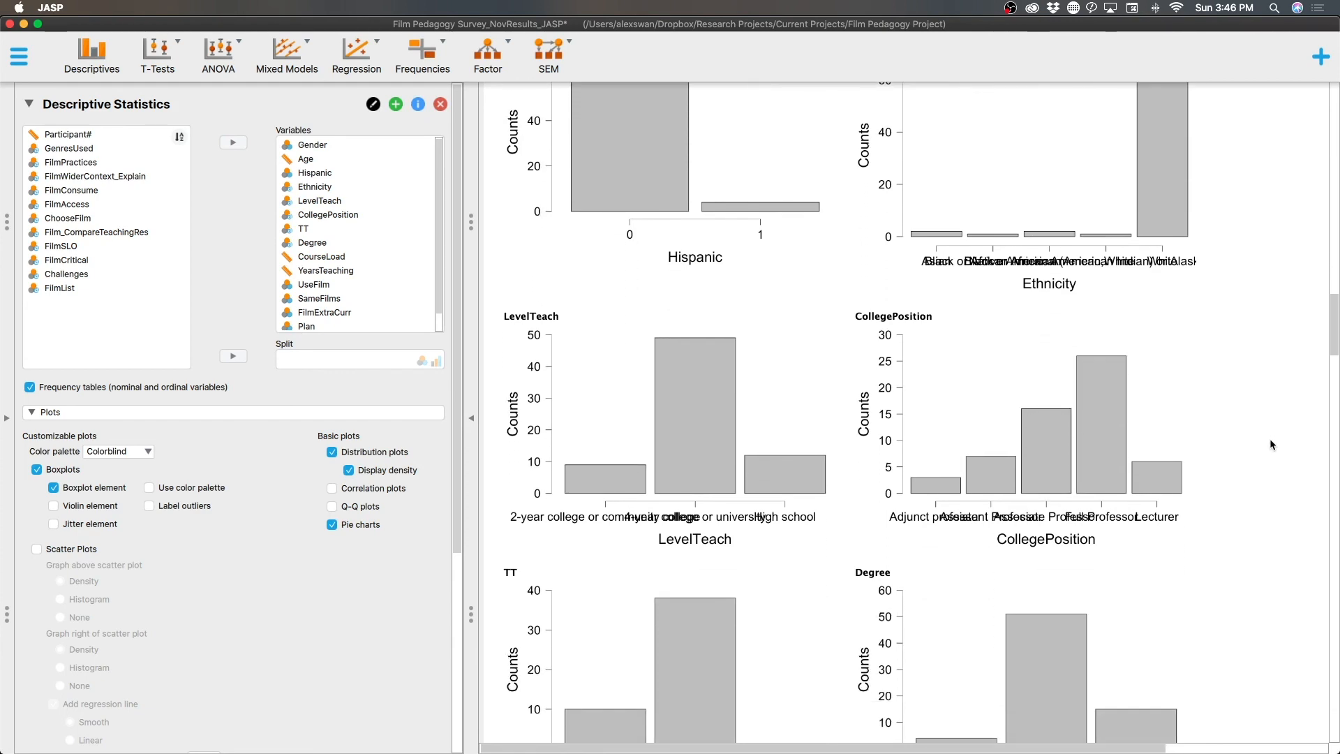
scroll(1057, 459, down, 1)
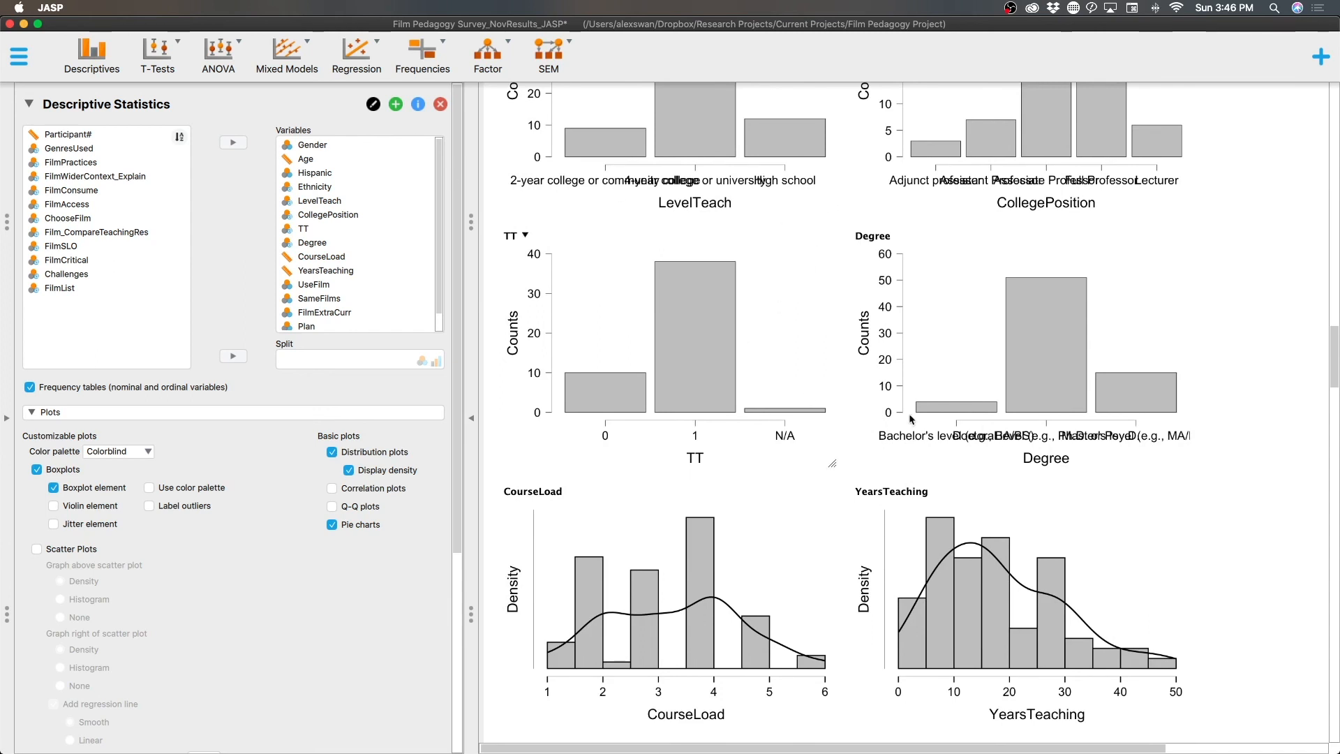
scroll(1089, 427, down, 3)
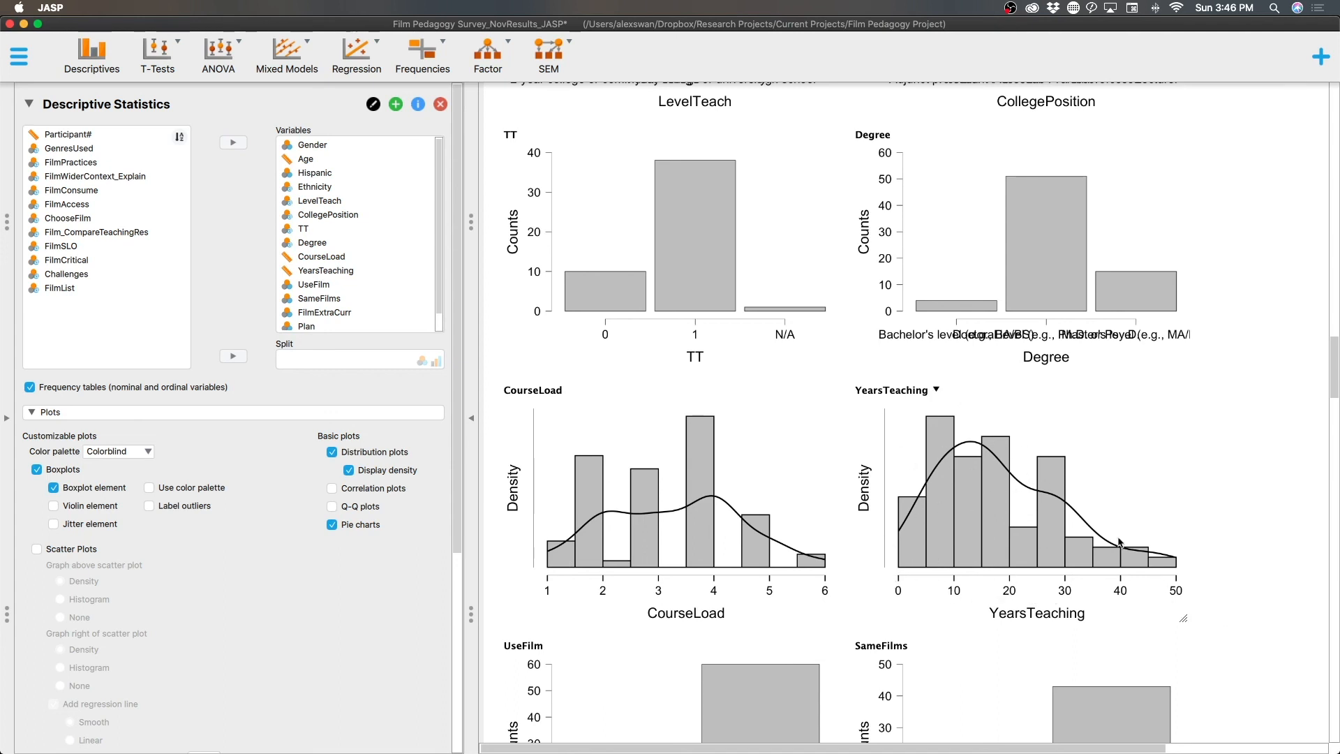
scroll(1243, 557, down, 5)
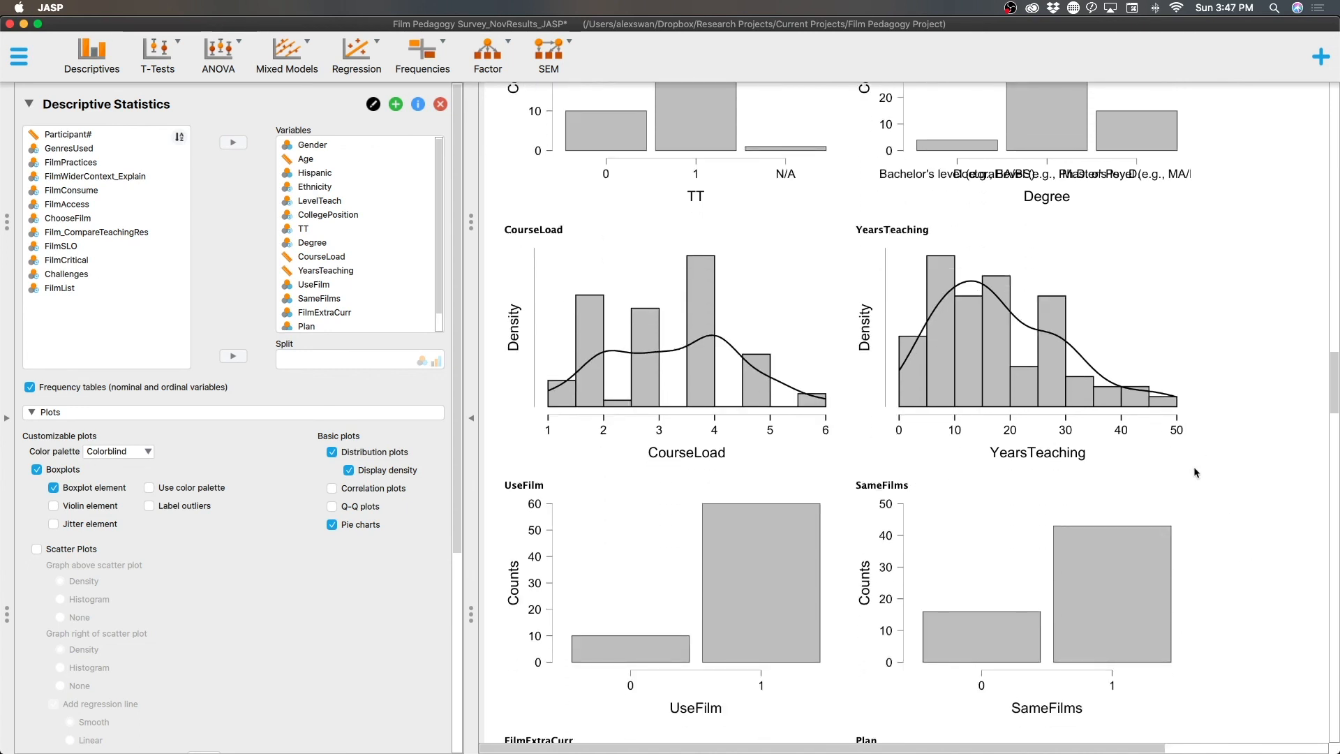
scroll(1221, 484, down, 5)
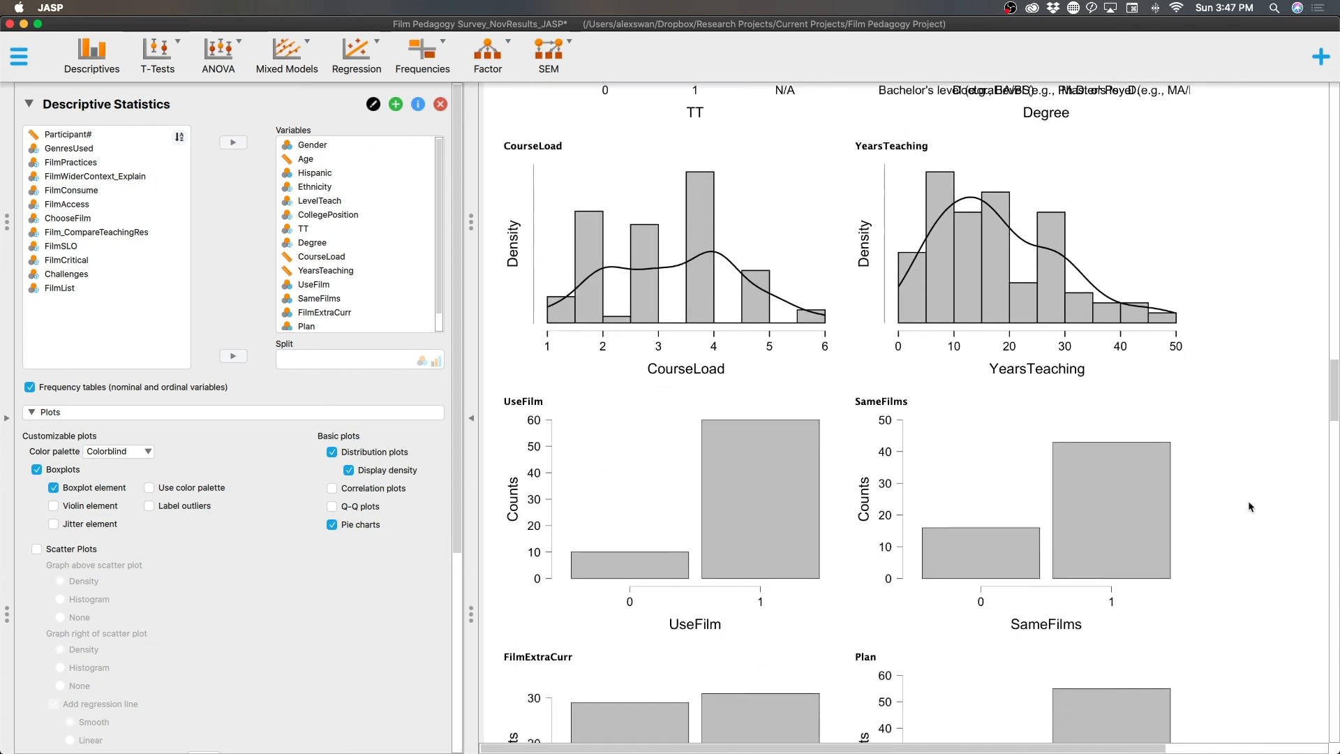
scroll(1244, 508, down, 2)
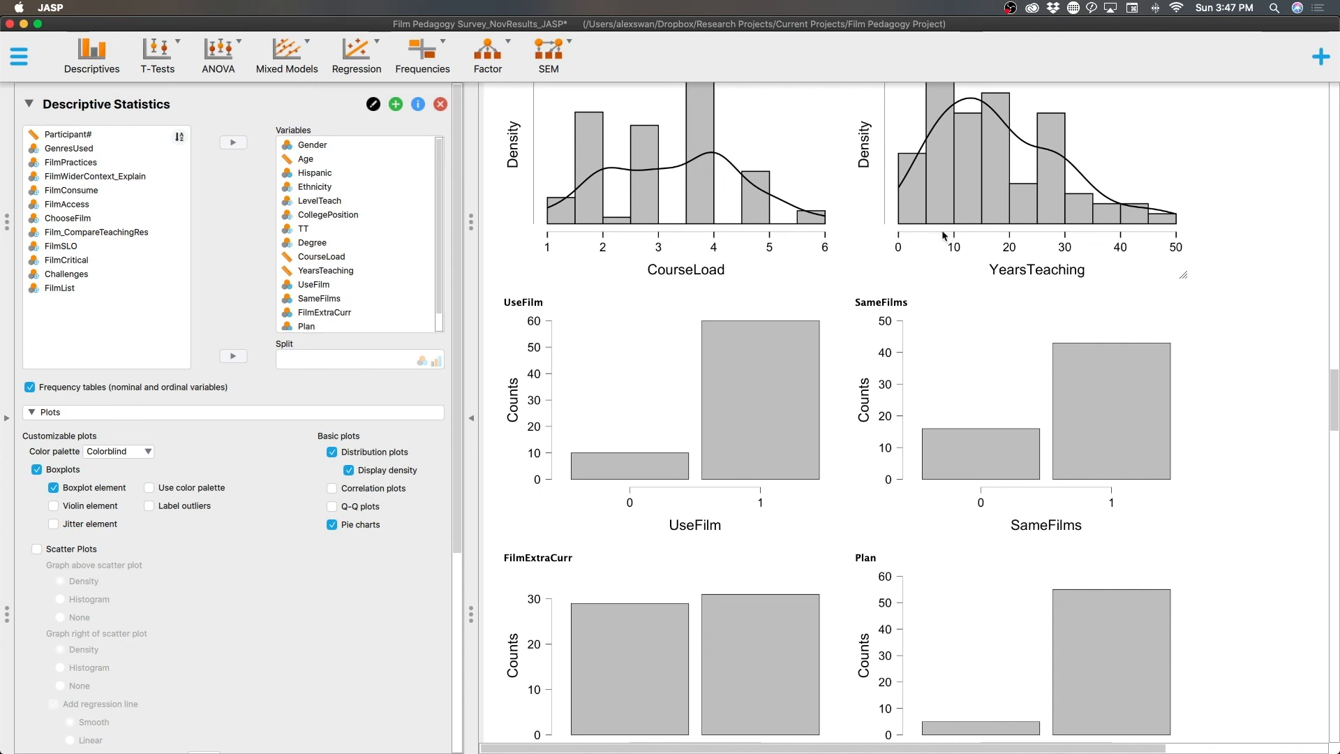
- Examine the distribution plots for UseFilm, SameFilms, FilmExtraCurr, Plan and FilmWiderContext
scroll(1162, 372, down, 5)
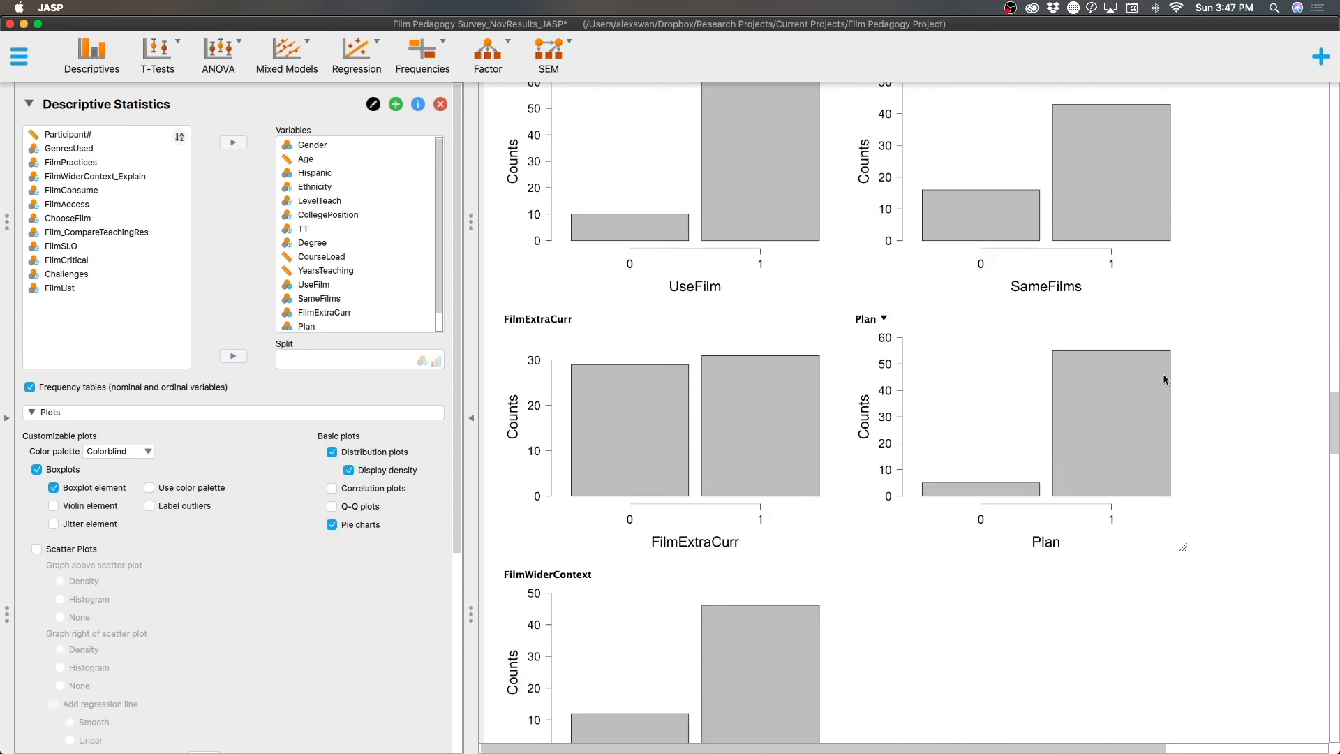
scroll(1163, 374, down, 1)
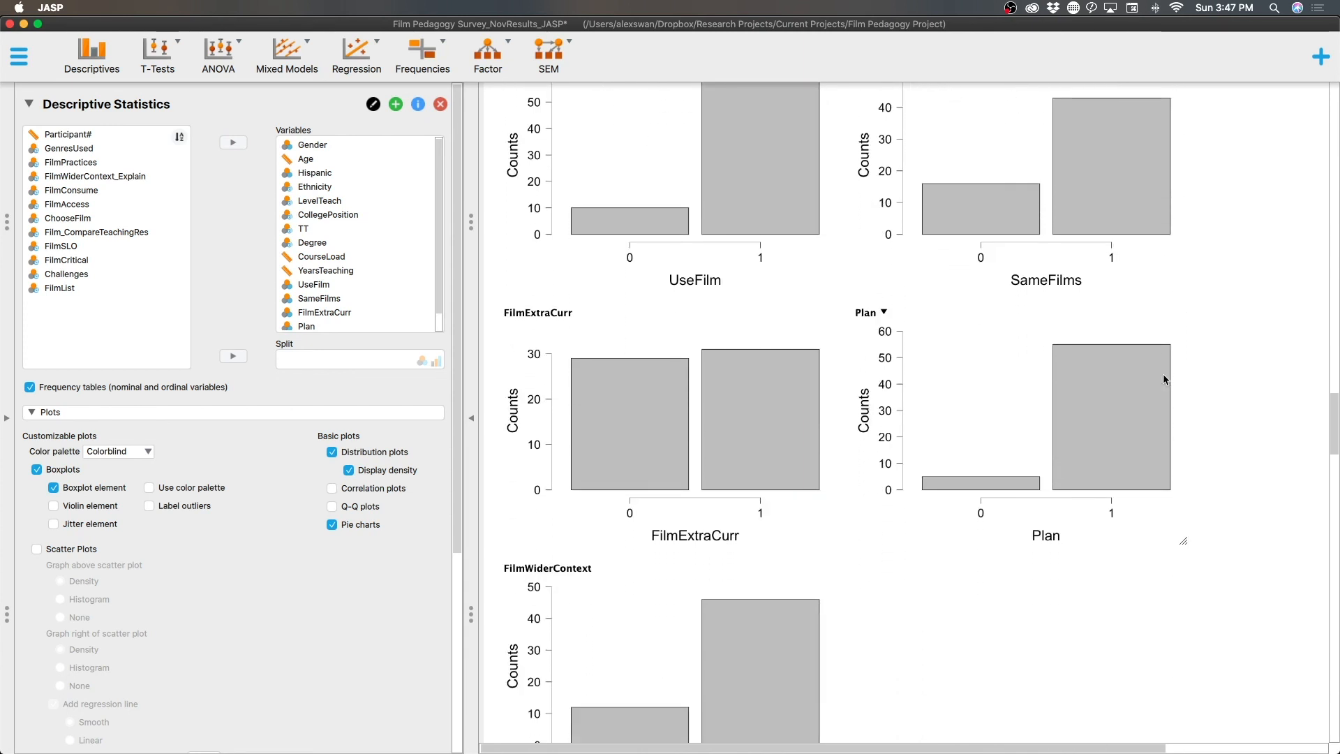
scroll(1162, 374, up, 3)
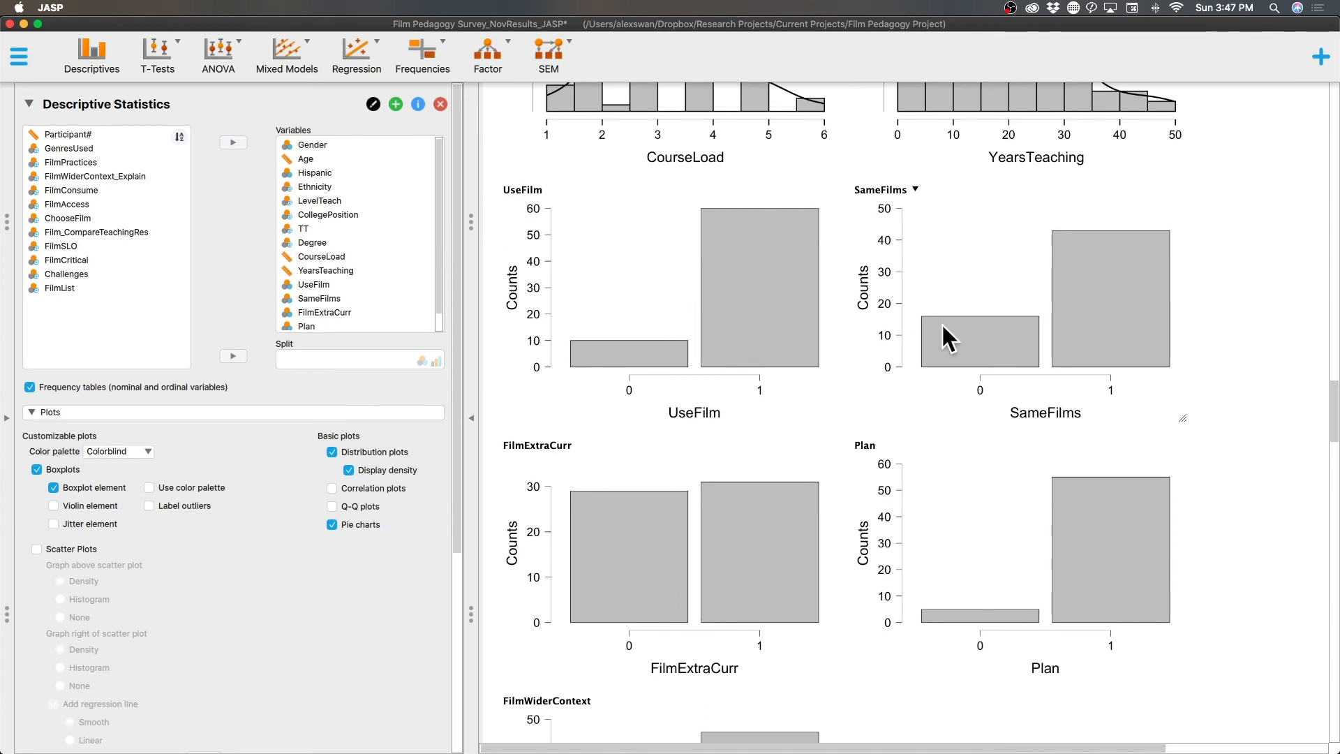
scroll(941, 324, down, 2)
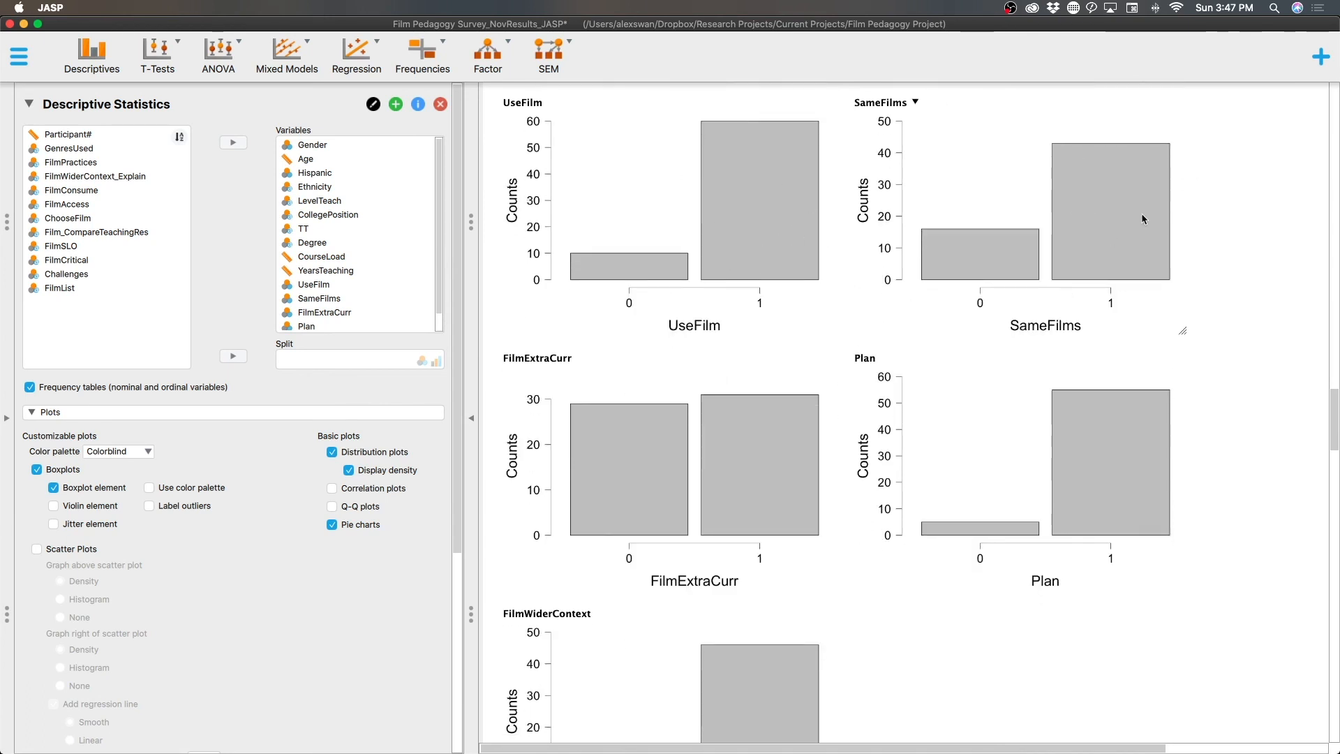
scroll(750, 397, down, 2)
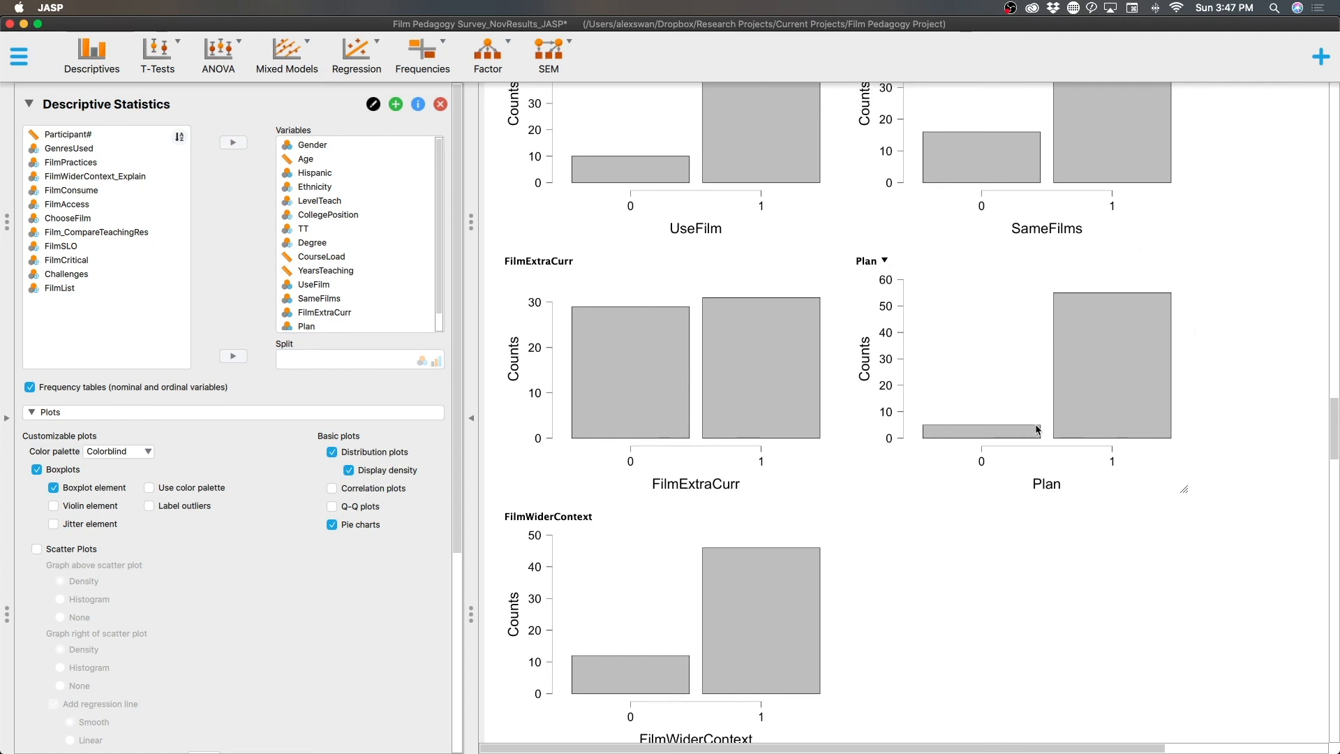
scroll(671, 487, down, 3)
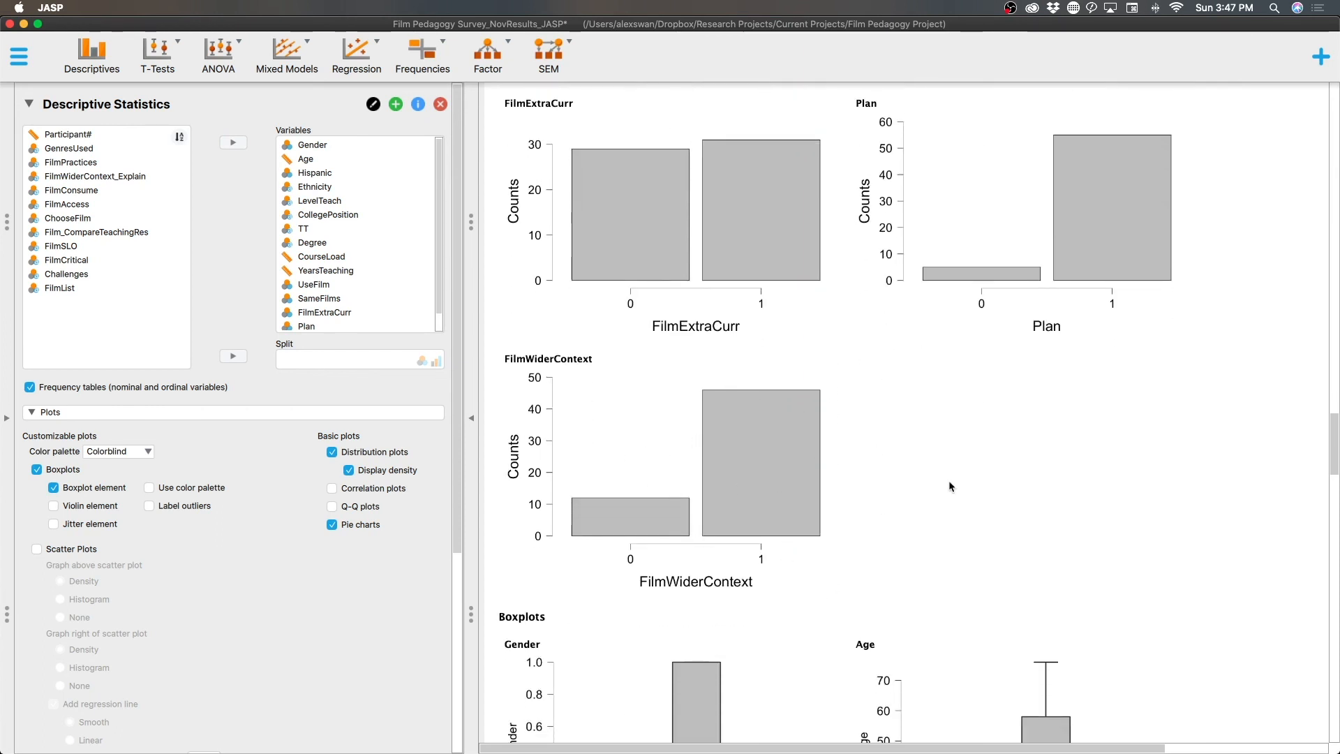
- Collapse the Plots and Statistics option sections and bring the boxplots into view in the results
click(155, 411)
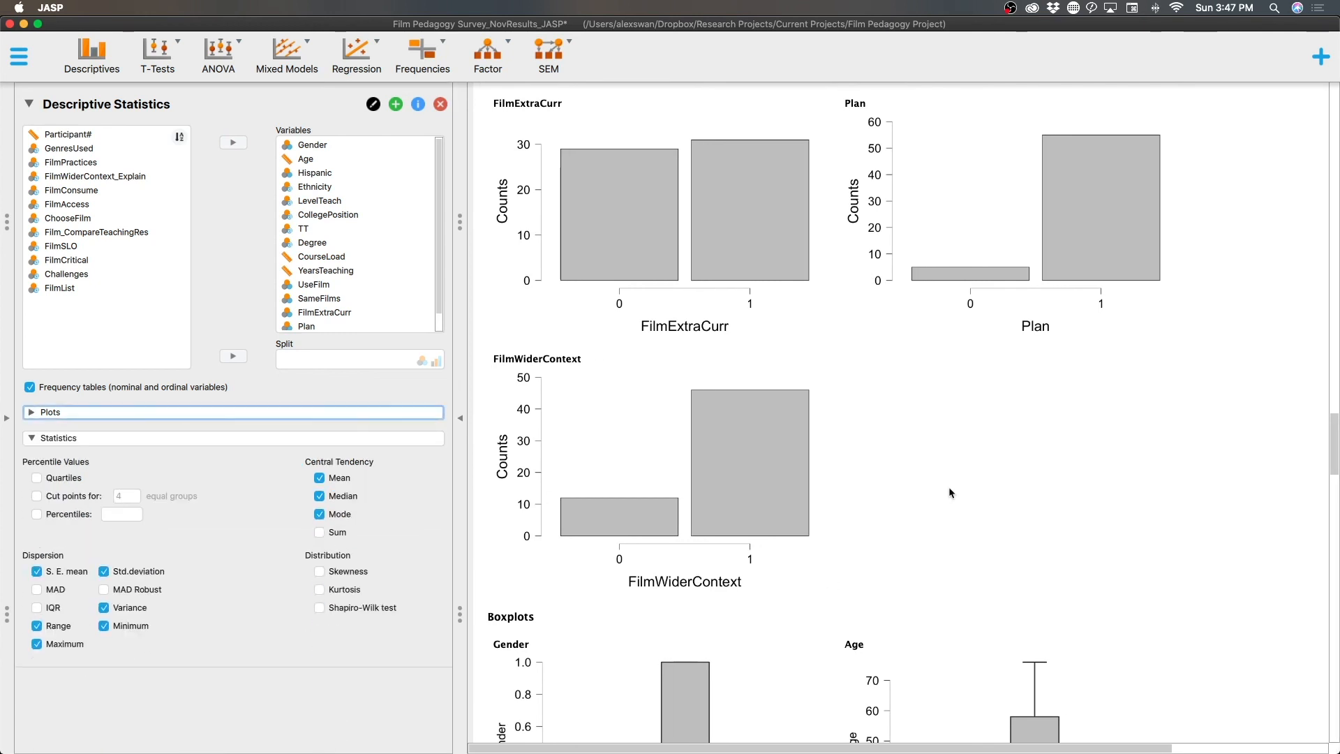
click(211, 439)
scroll(891, 499, down, 10)
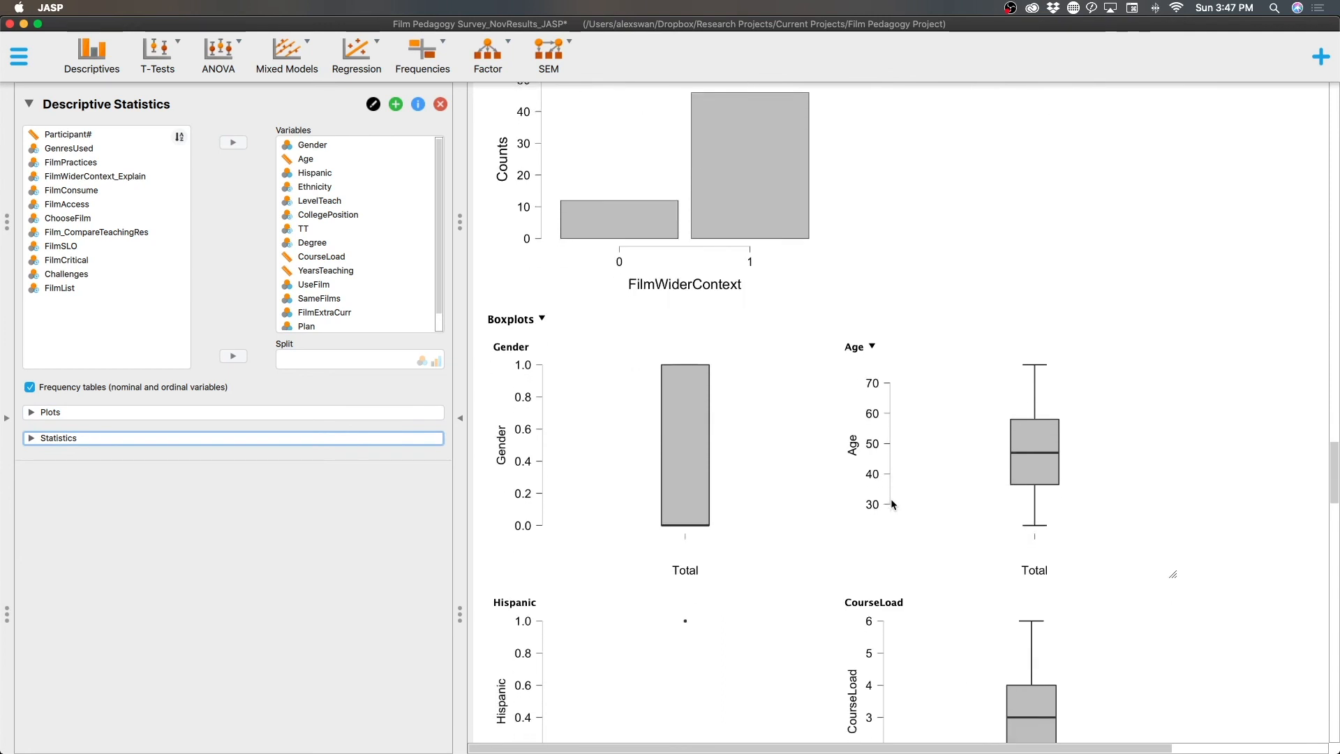
- Examine the boxplots from Gender and Age through FilmWiderContext, comparing the continuous variables with the two-category ones
scroll(891, 498, up, 5)
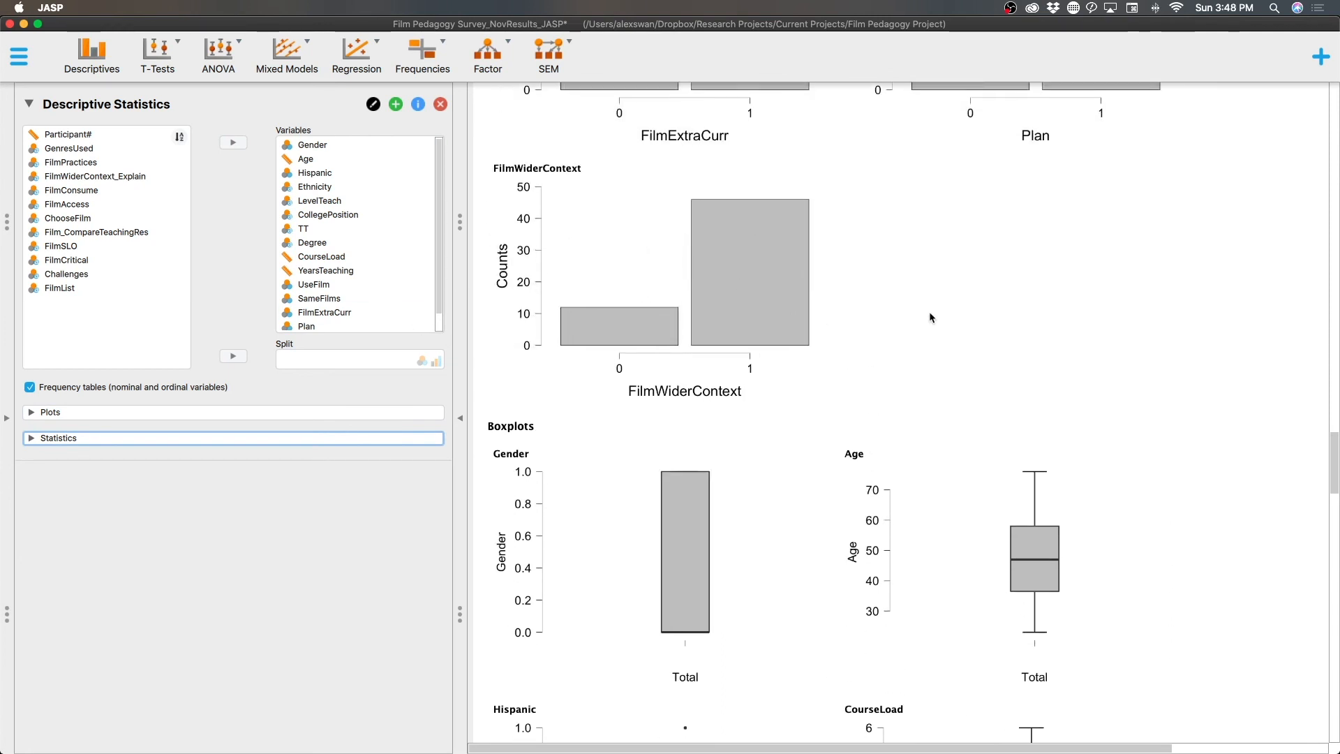
scroll(930, 317, down, 15)
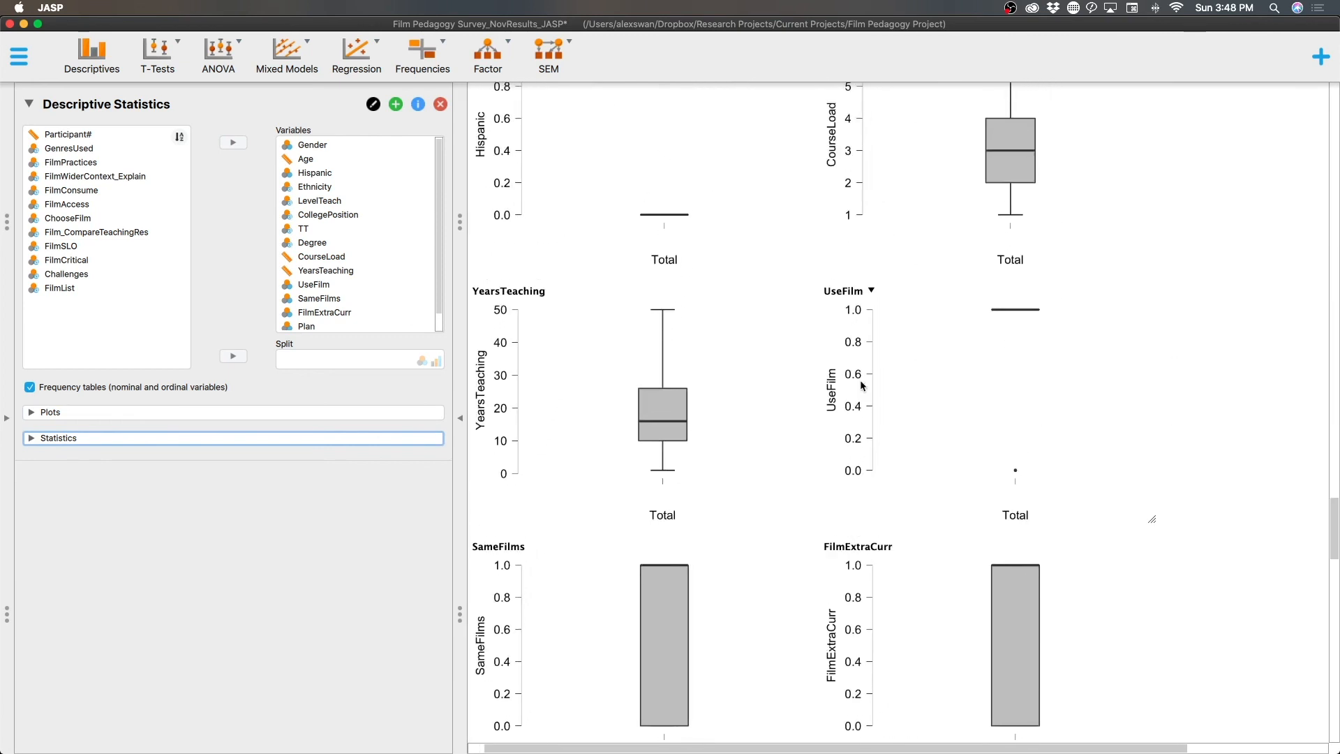
scroll(863, 385, up, 14)
scroll(862, 383, down, 2)
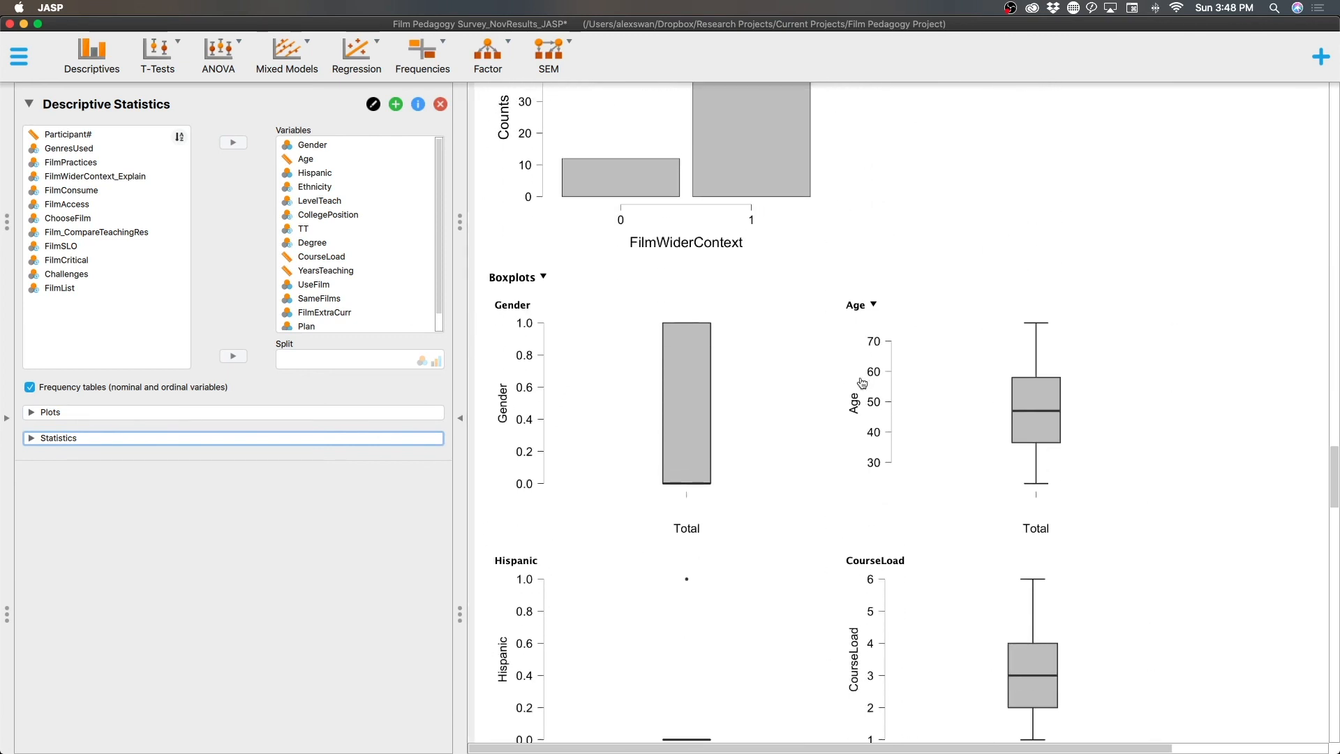
scroll(862, 383, down, 4)
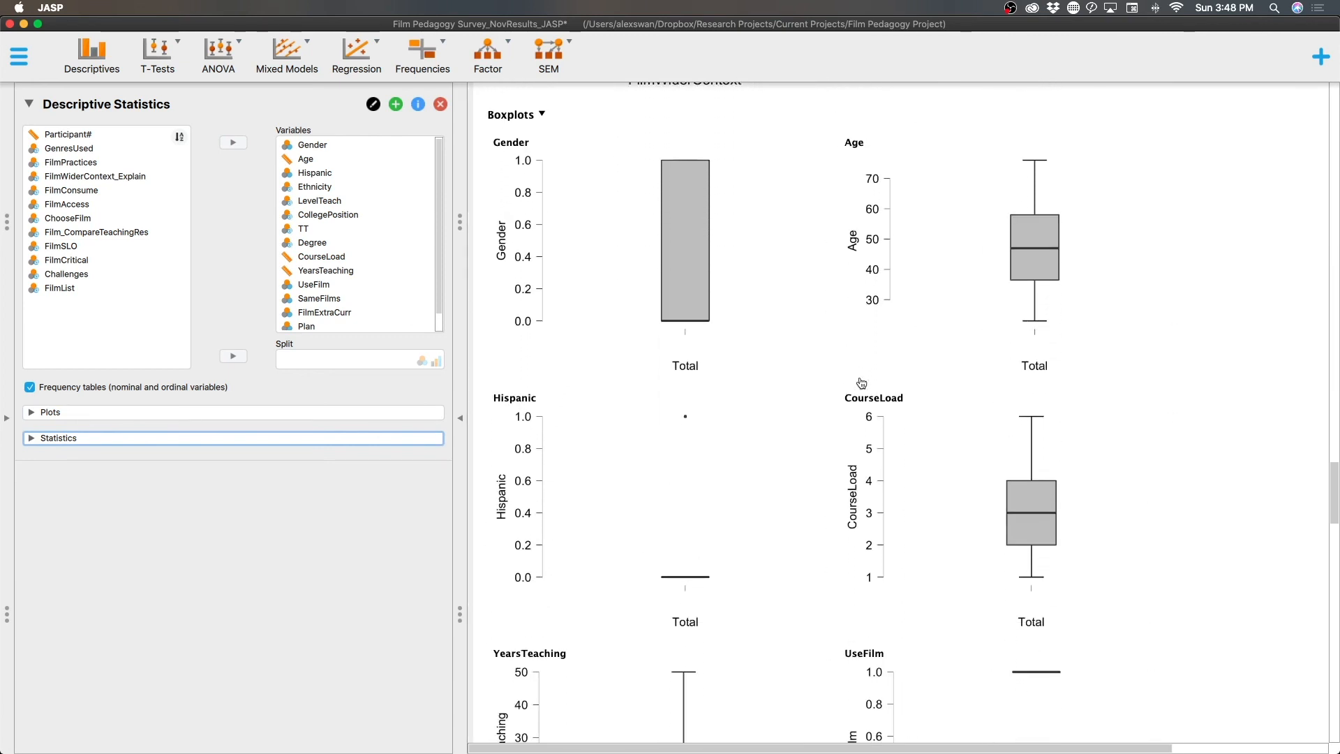
scroll(861, 382, down, 5)
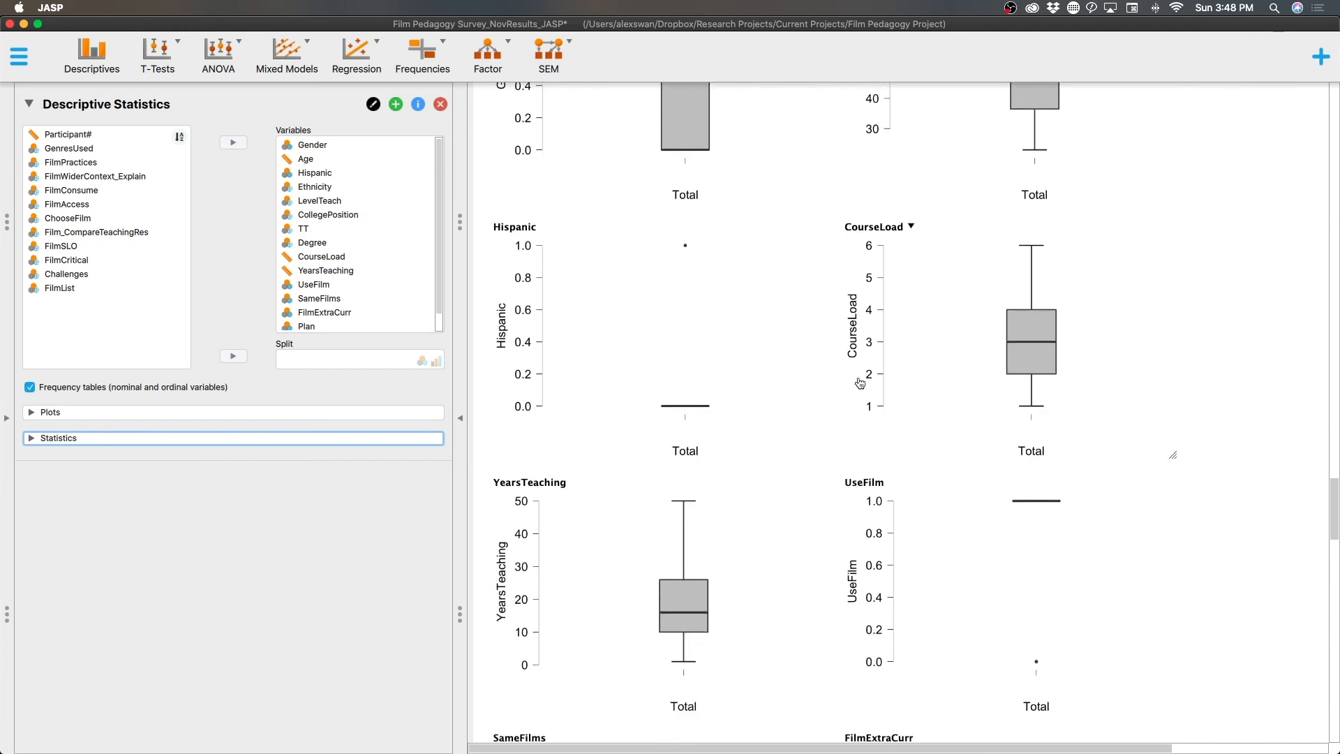
scroll(858, 382, up, 1)
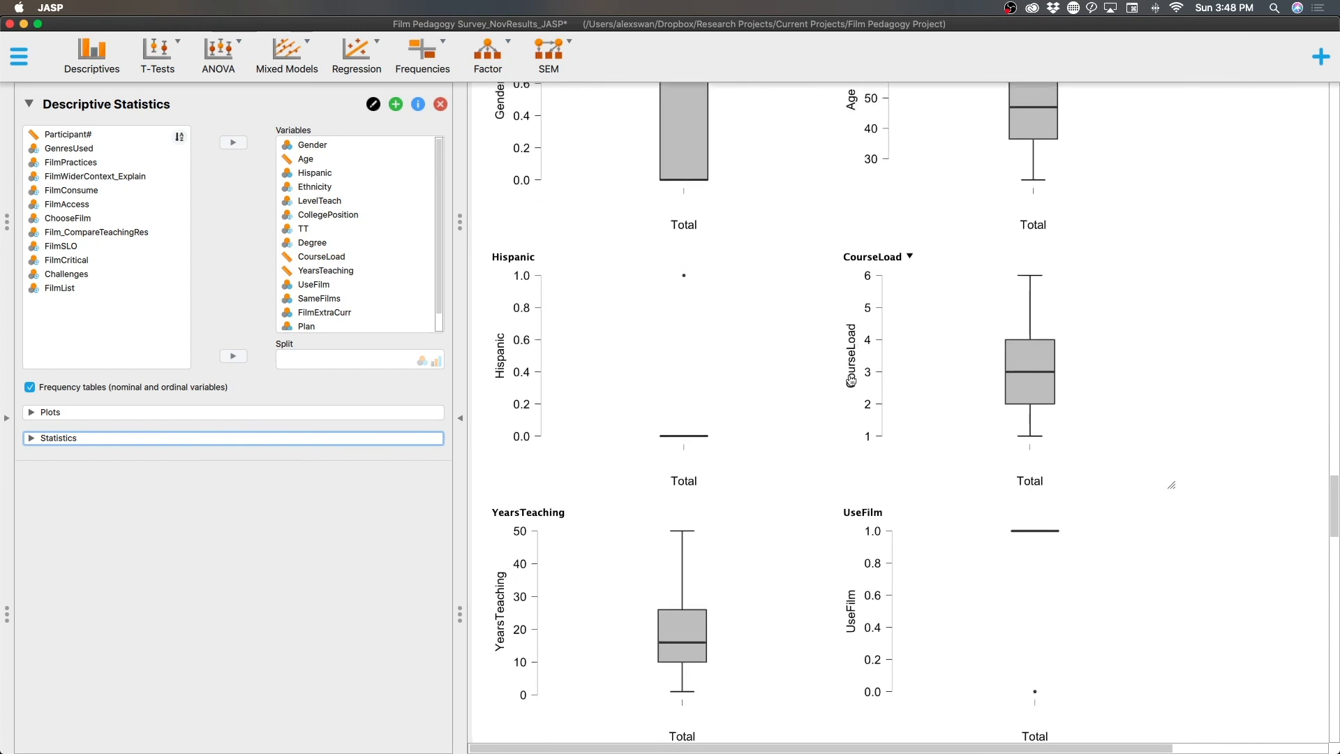
scroll(851, 381, down, 15)
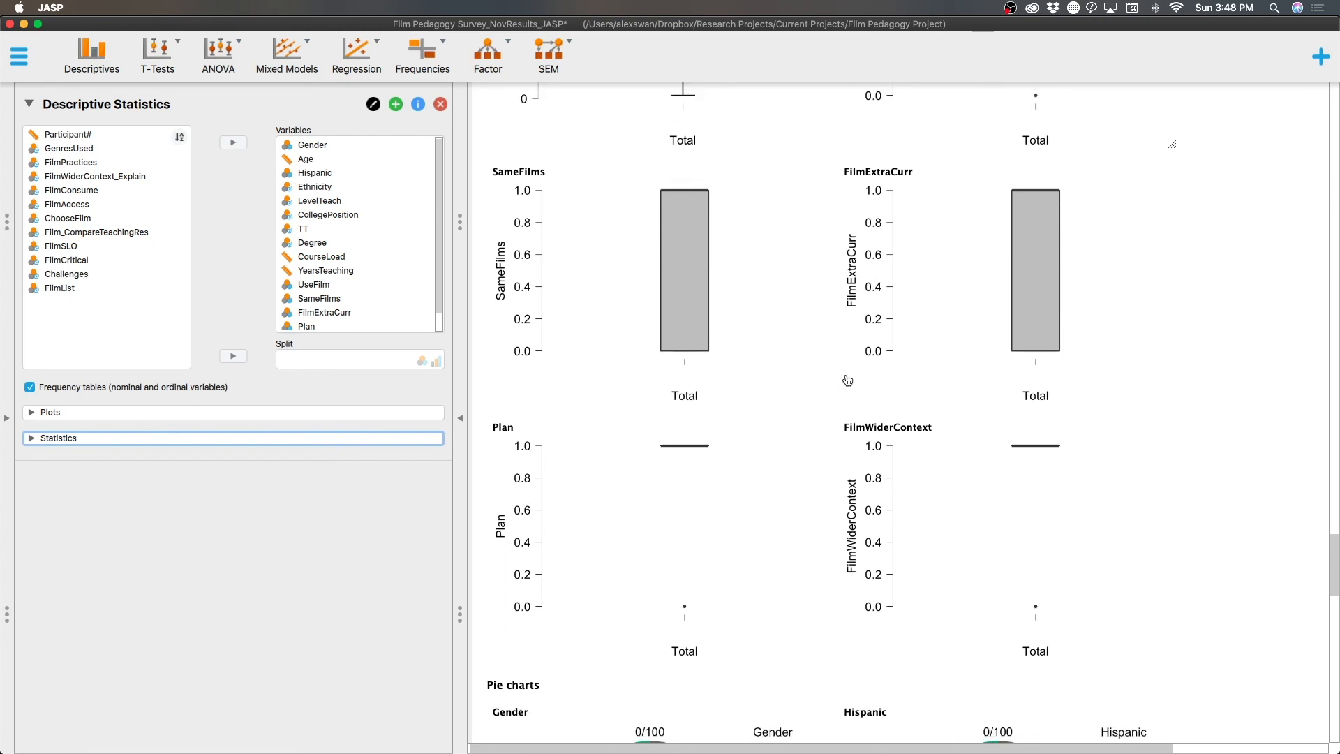
scroll(848, 380, up, 3)
scroll(846, 380, down, 7)
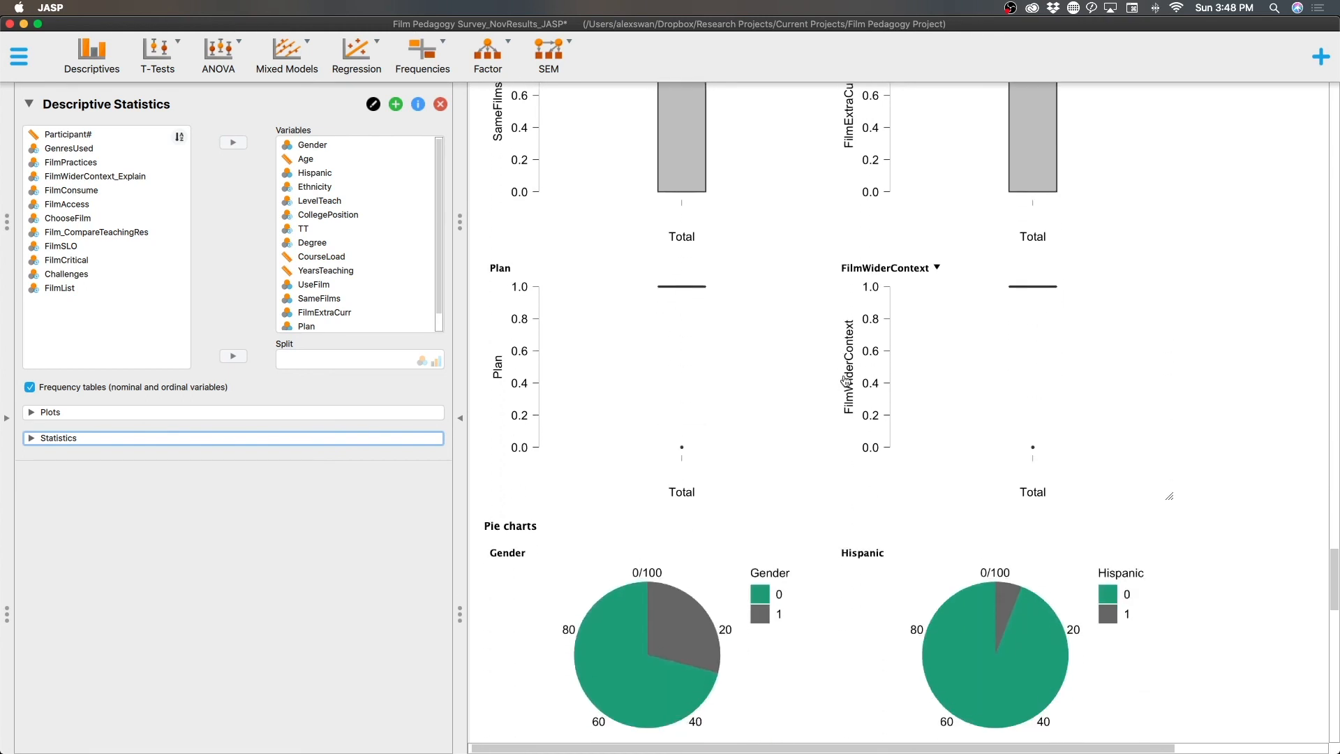
- Enlarge the Ethnicity pie chart in width and height until its slices are readable beside the legend
scroll(845, 381, down, 7)
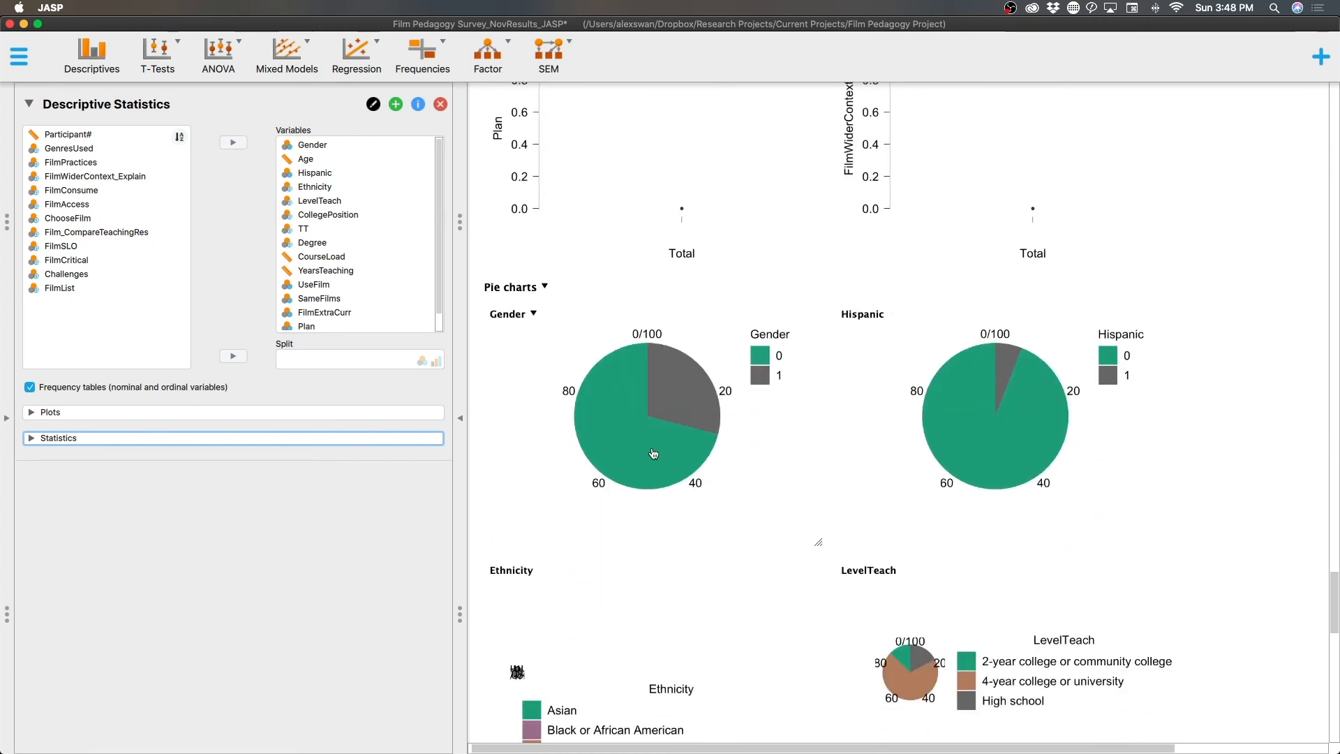
scroll(736, 402, down, 12)
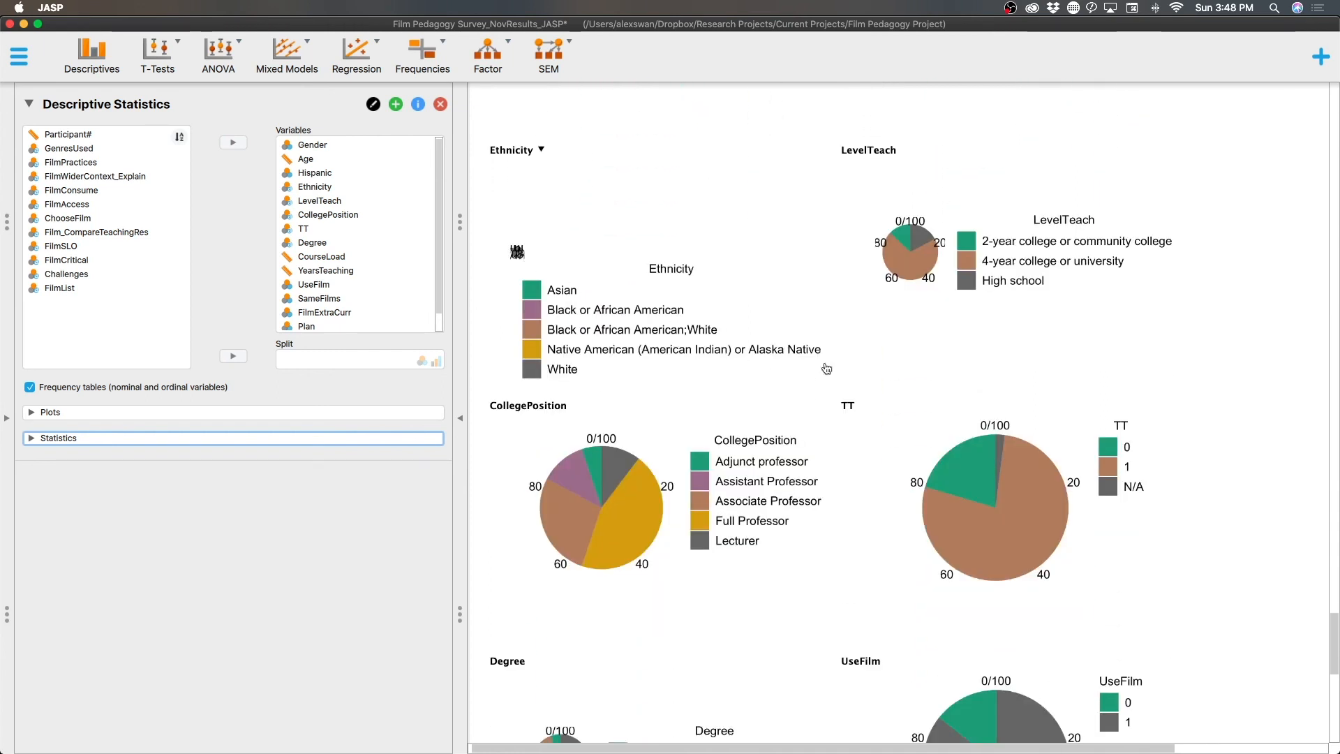
drag(826, 369, 844, 425)
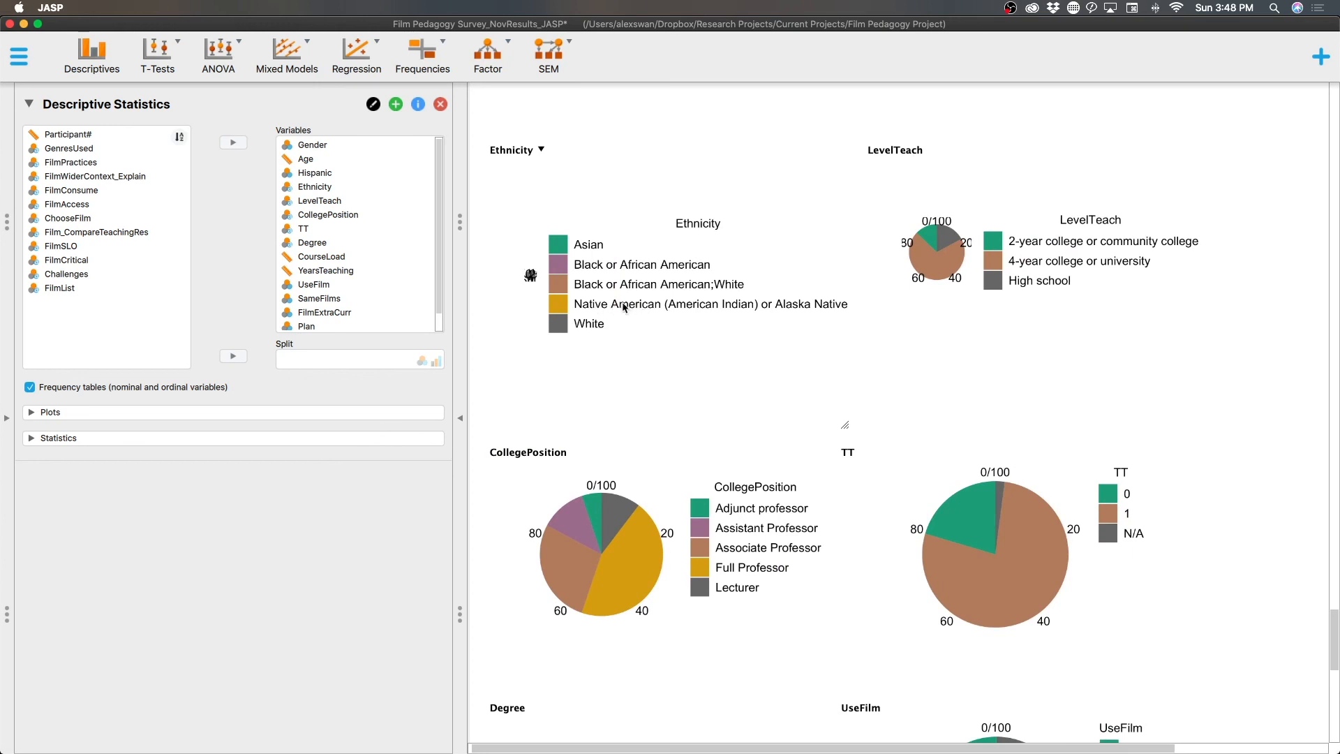
drag(846, 425, 1112, 569)
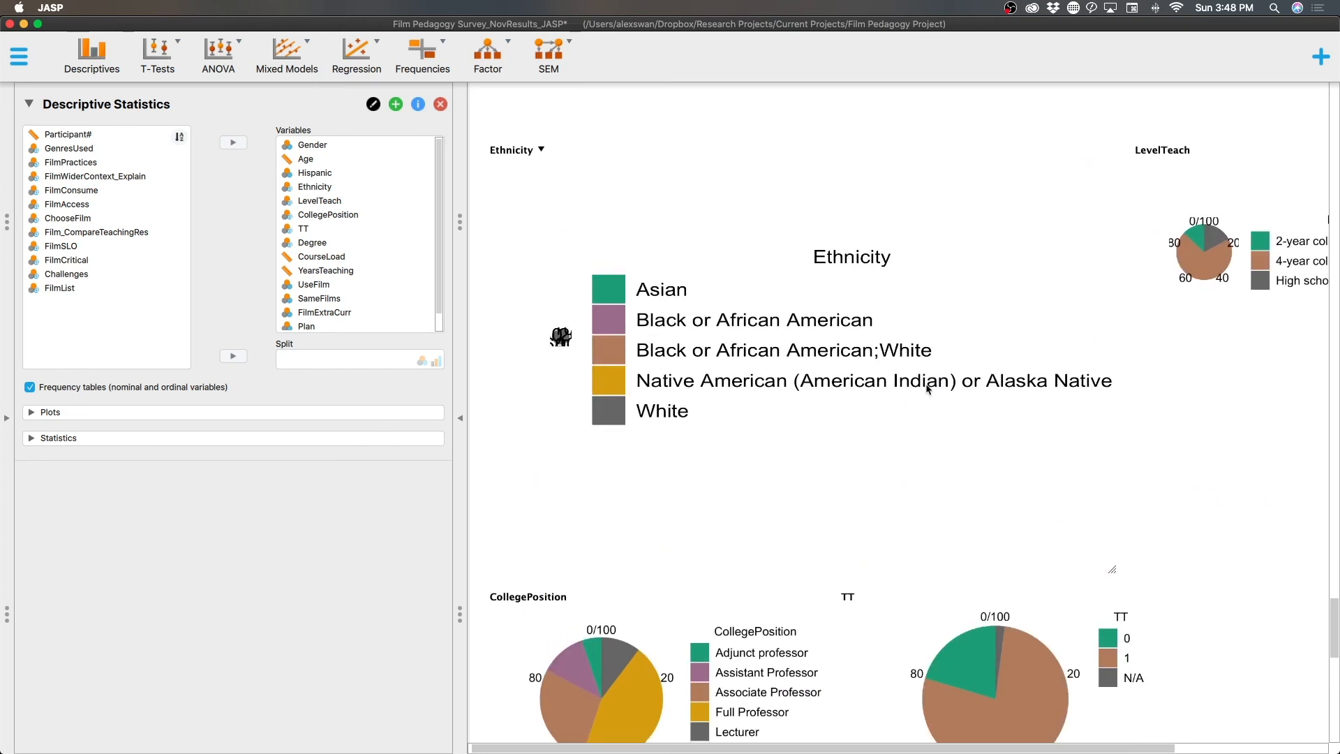
scroll(936, 361, right, 3)
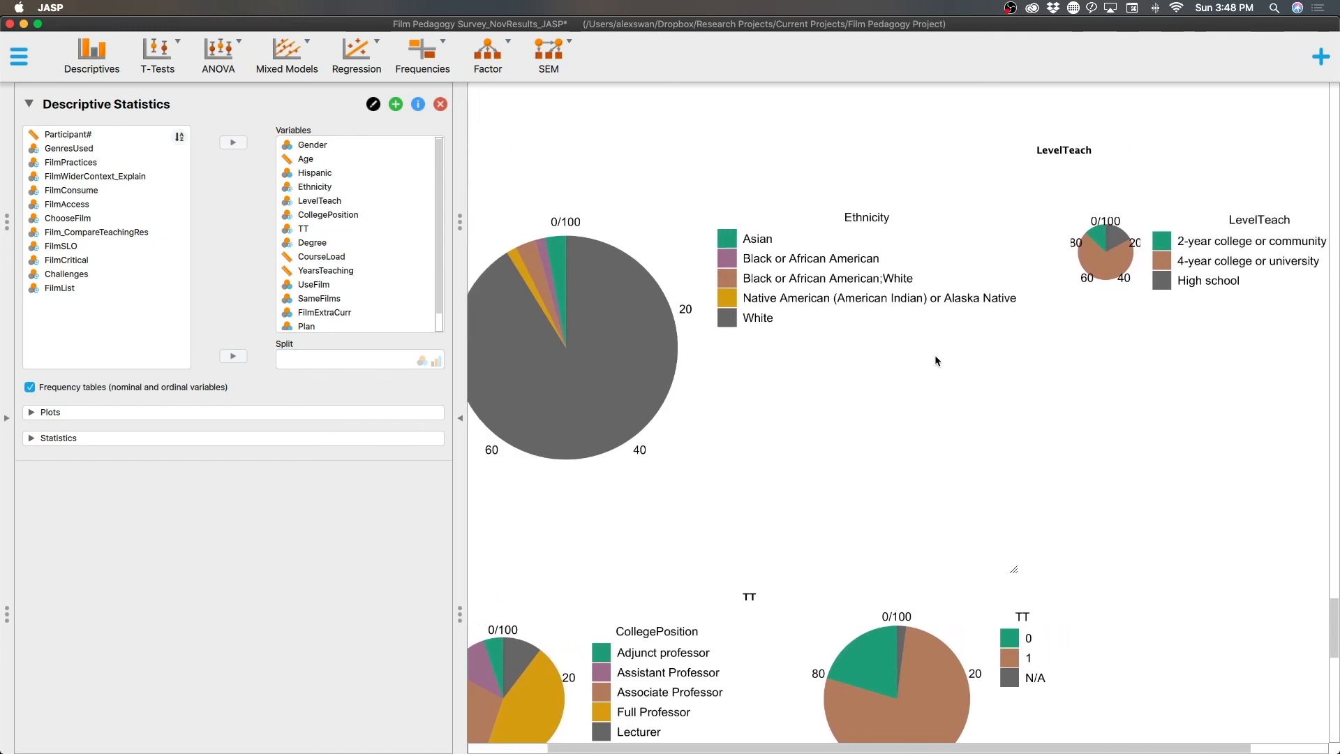
scroll(936, 361, left, 2)
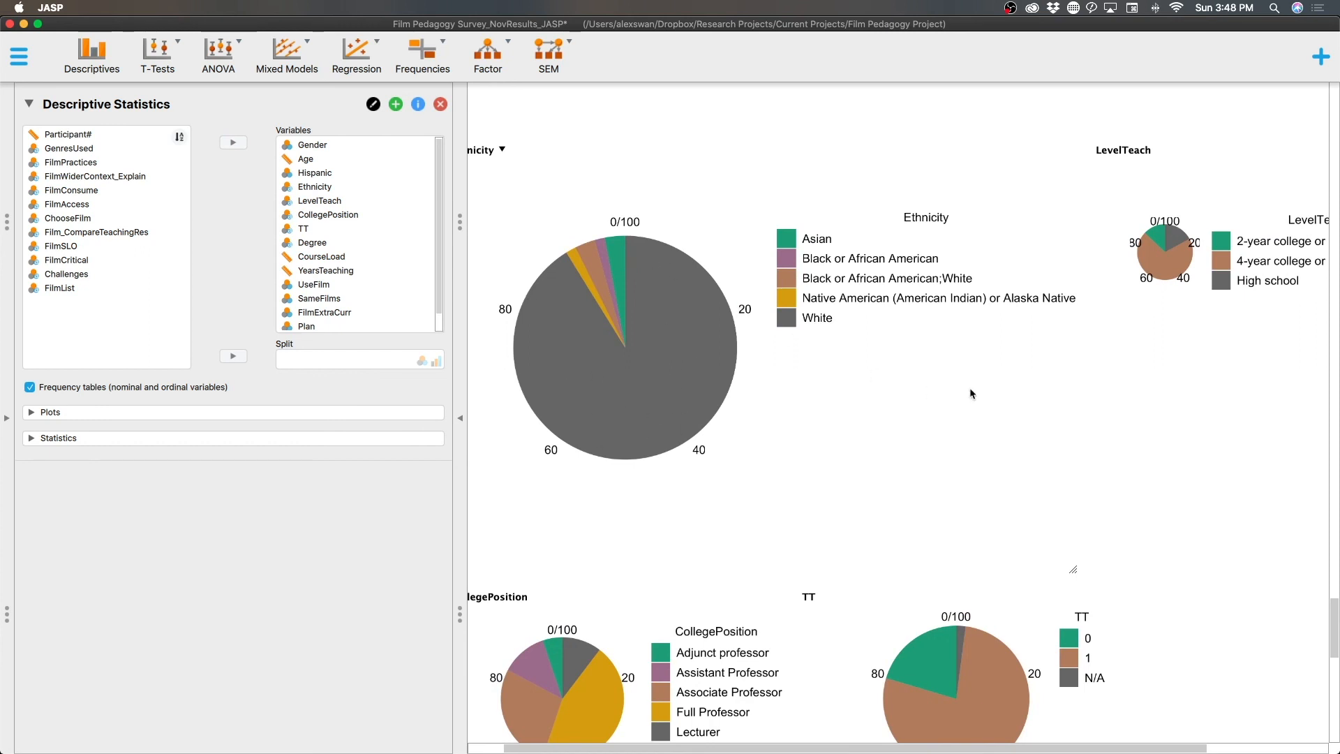
- Enlarge the LevelTeach and Degree pie charts so that their small pies are easier to read beside the long legends
scroll(1095, 328, right, 5)
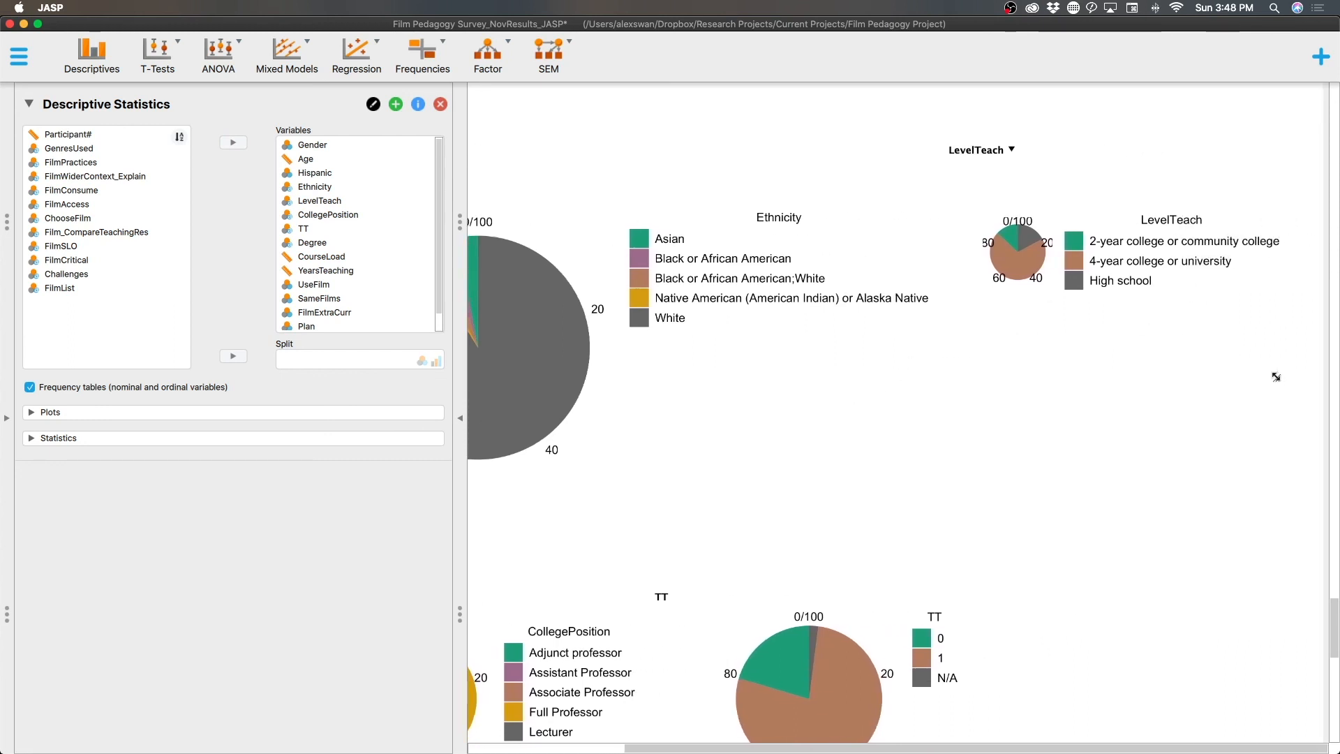
drag(1276, 379, 1339, 465)
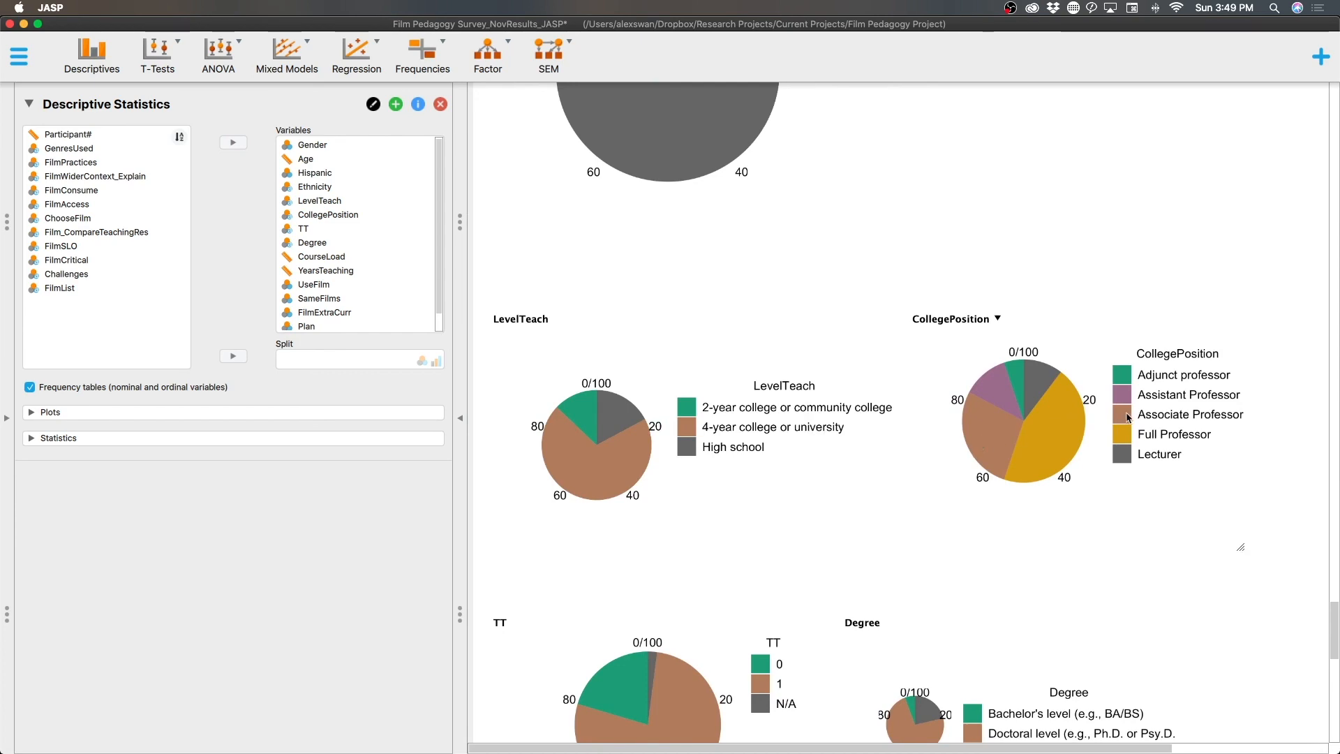
scroll(1057, 438, down, 6)
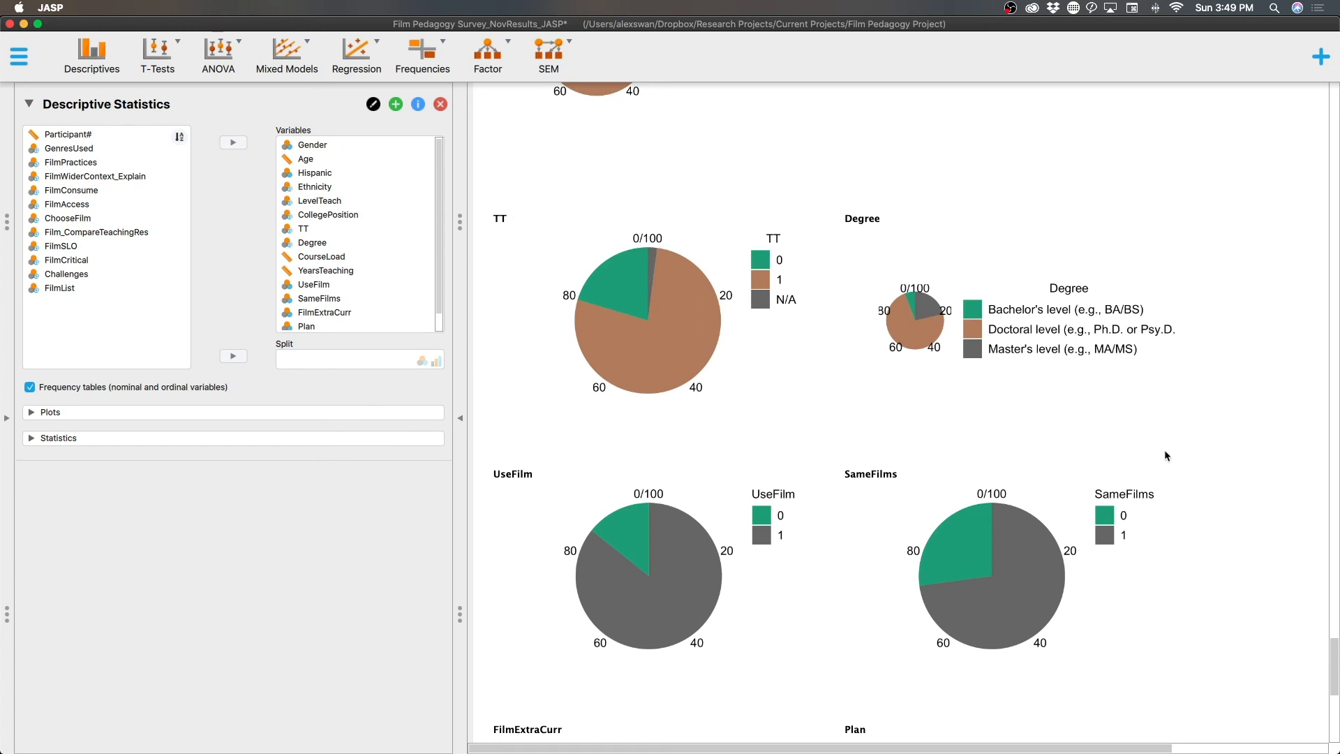
drag(1172, 448, 1324, 550)
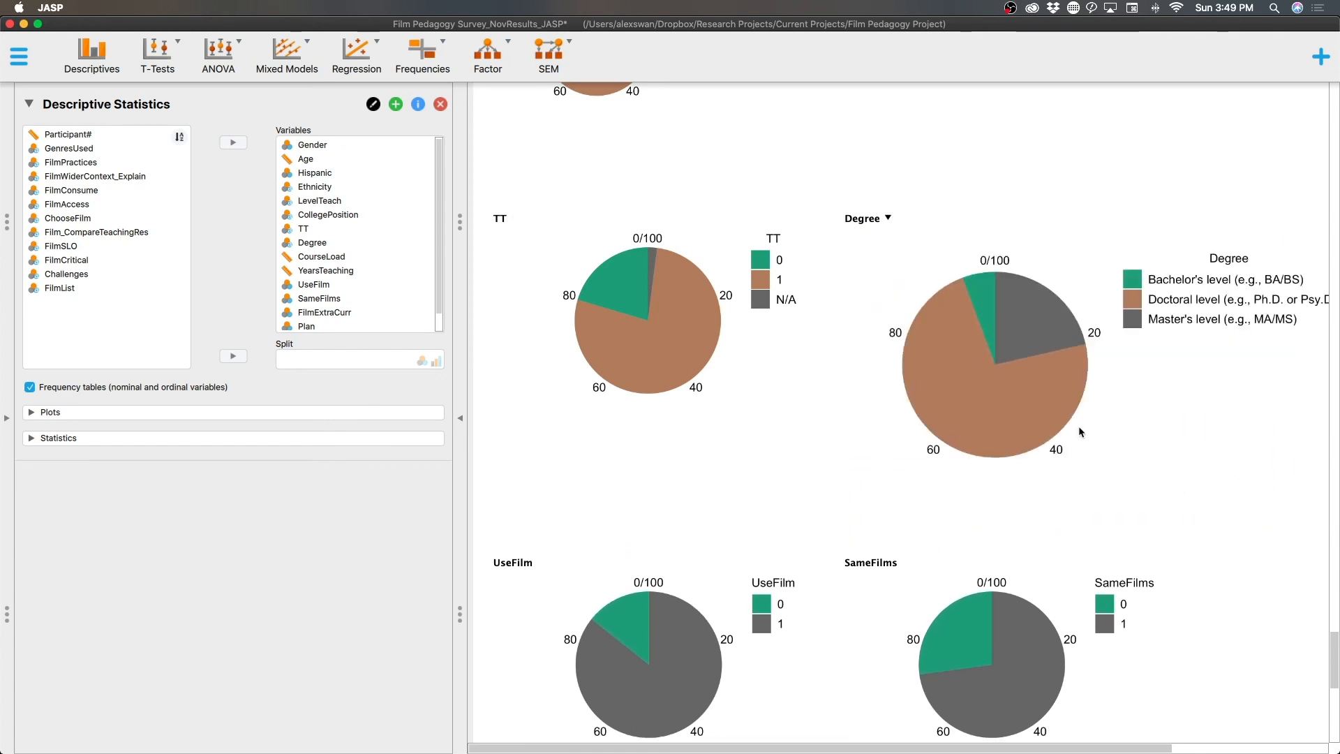
scroll(1063, 414, down, 3)
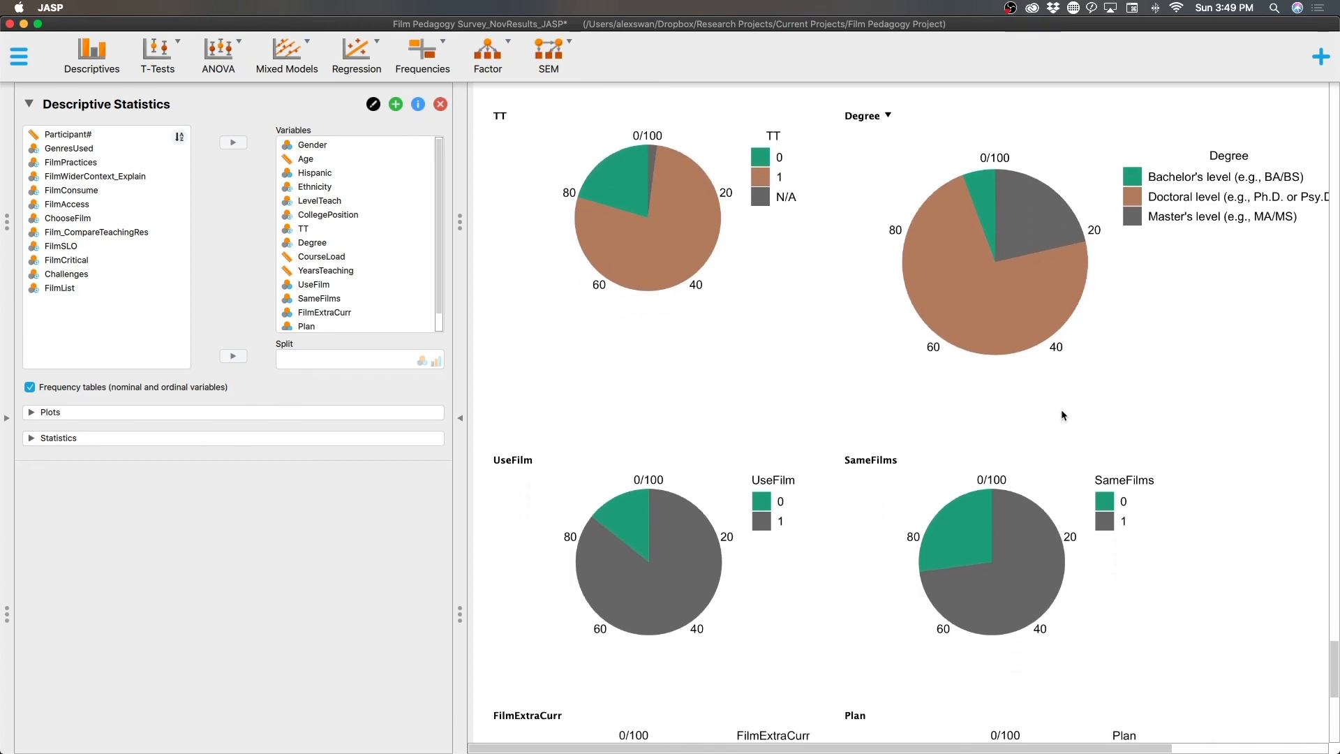
scroll(1063, 414, down, 3)
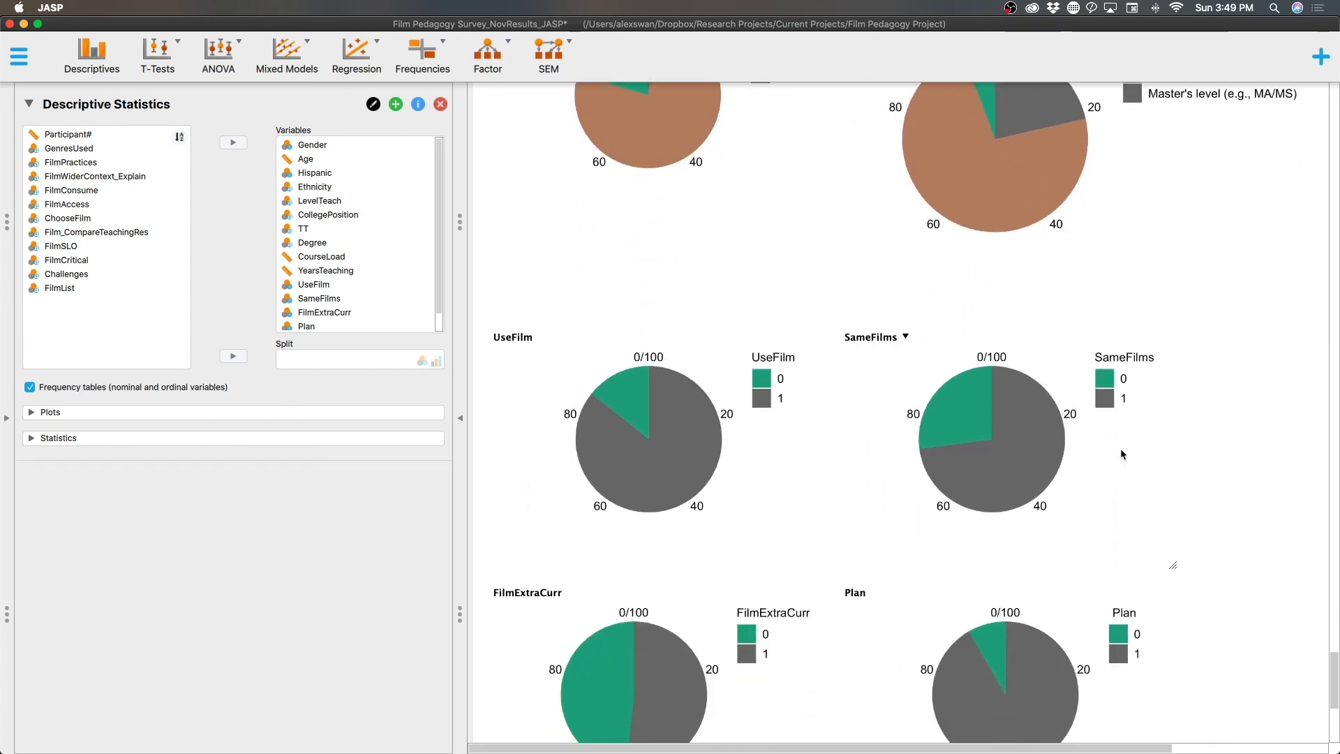
- Examine the remaining pie charts through FilmWiderContext, and compare the TT, Degree, LevelTeach, CollegePosition and Ethnicity charts again
scroll(1120, 448, down, 9)
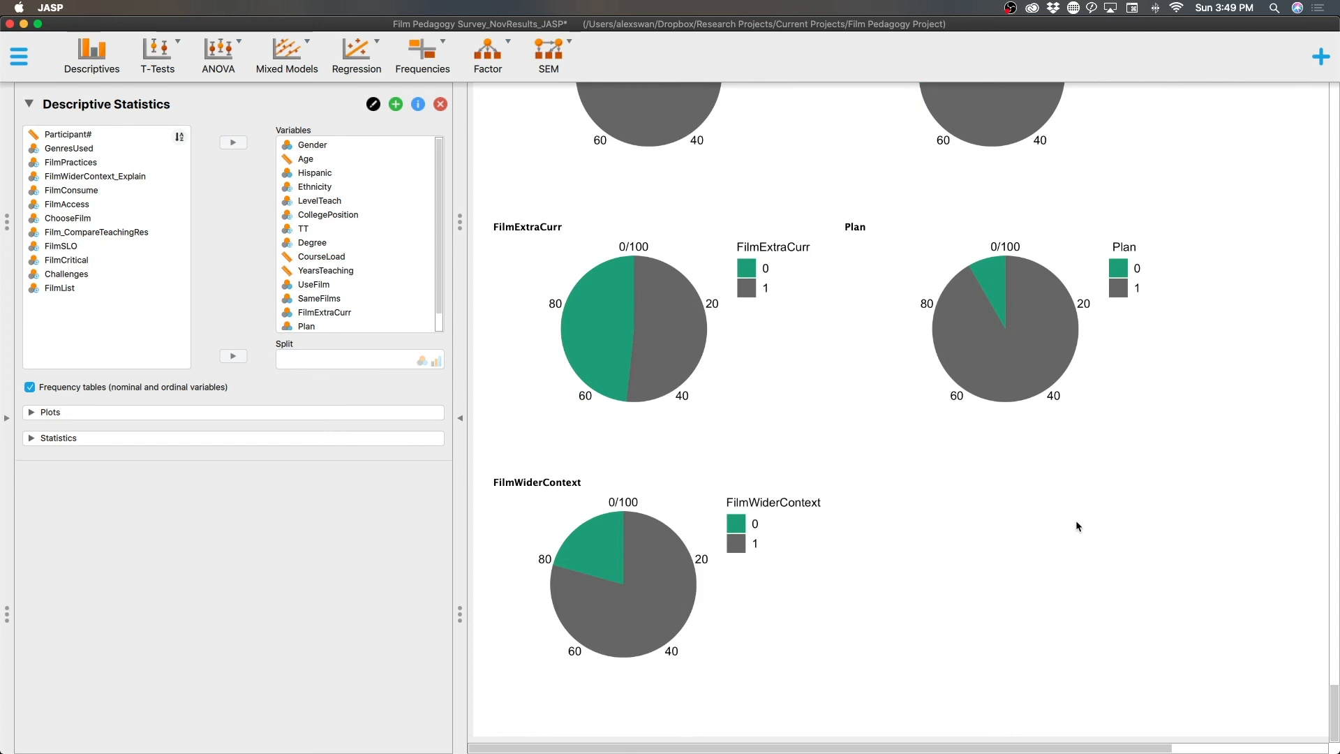
scroll(989, 512, up, 2)
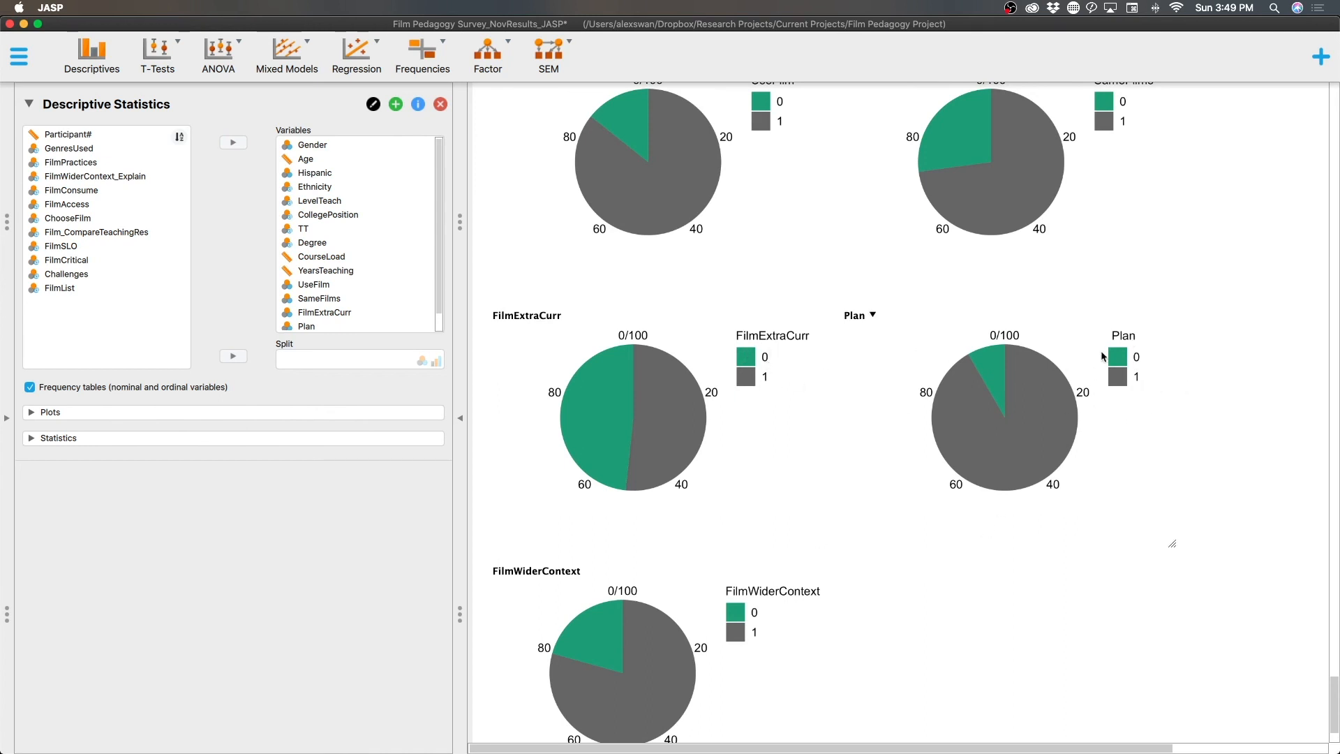
scroll(798, 533, up, 5)
scroll(797, 533, up, 6)
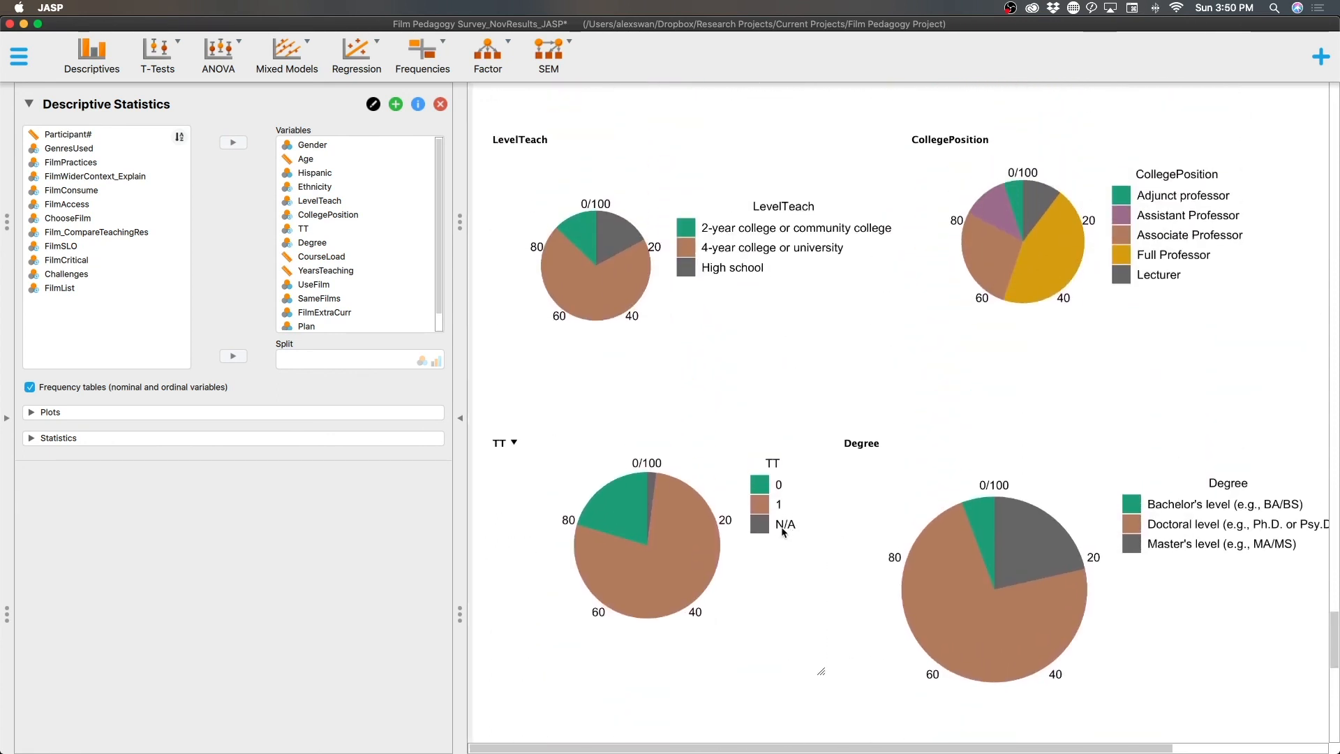
scroll(790, 526, up, 2)
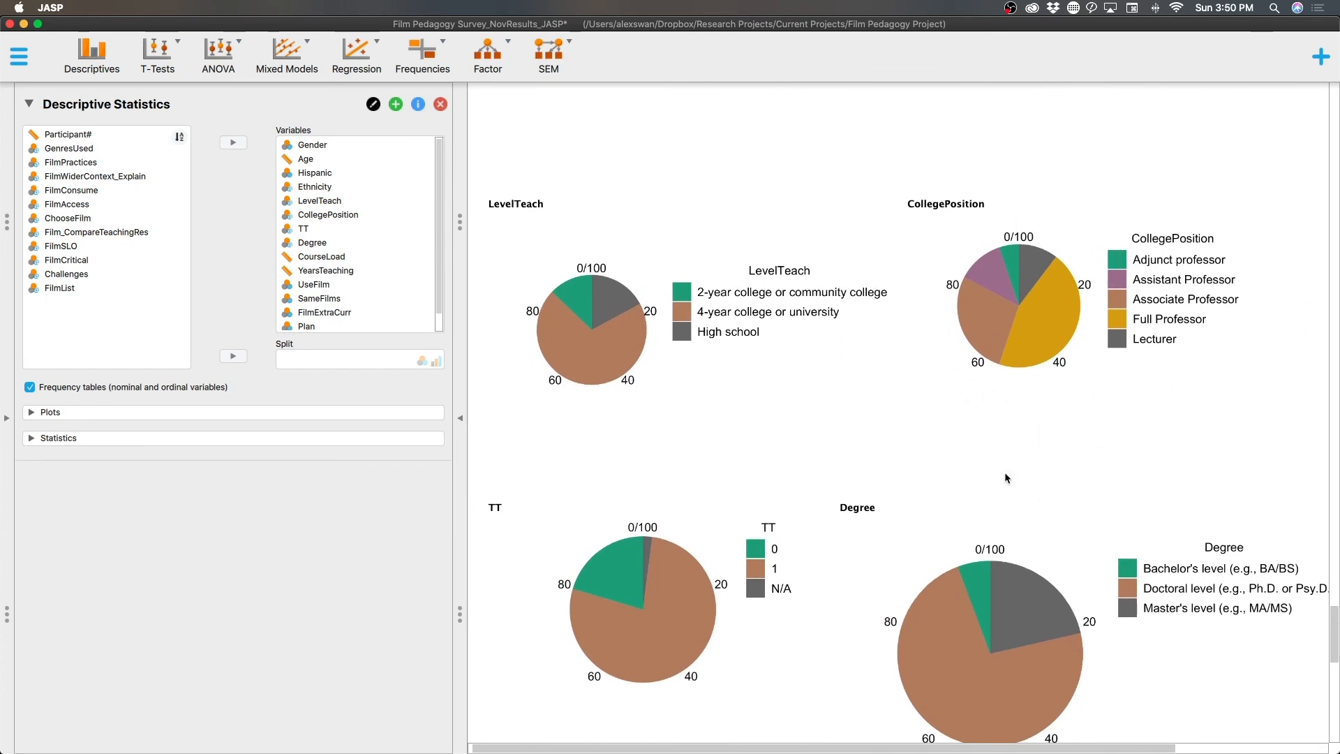
scroll(878, 414, down, 3)
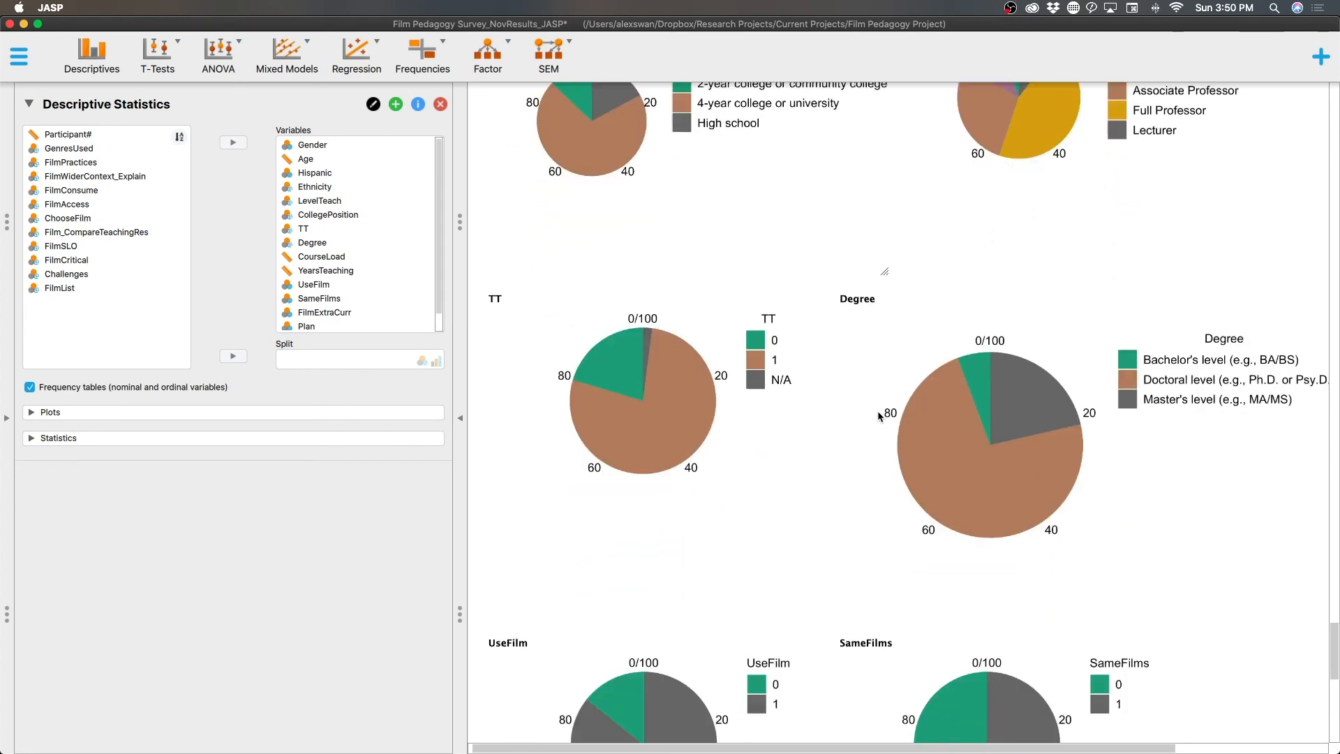
scroll(878, 414, up, 8)
scroll(878, 417, up, 1)
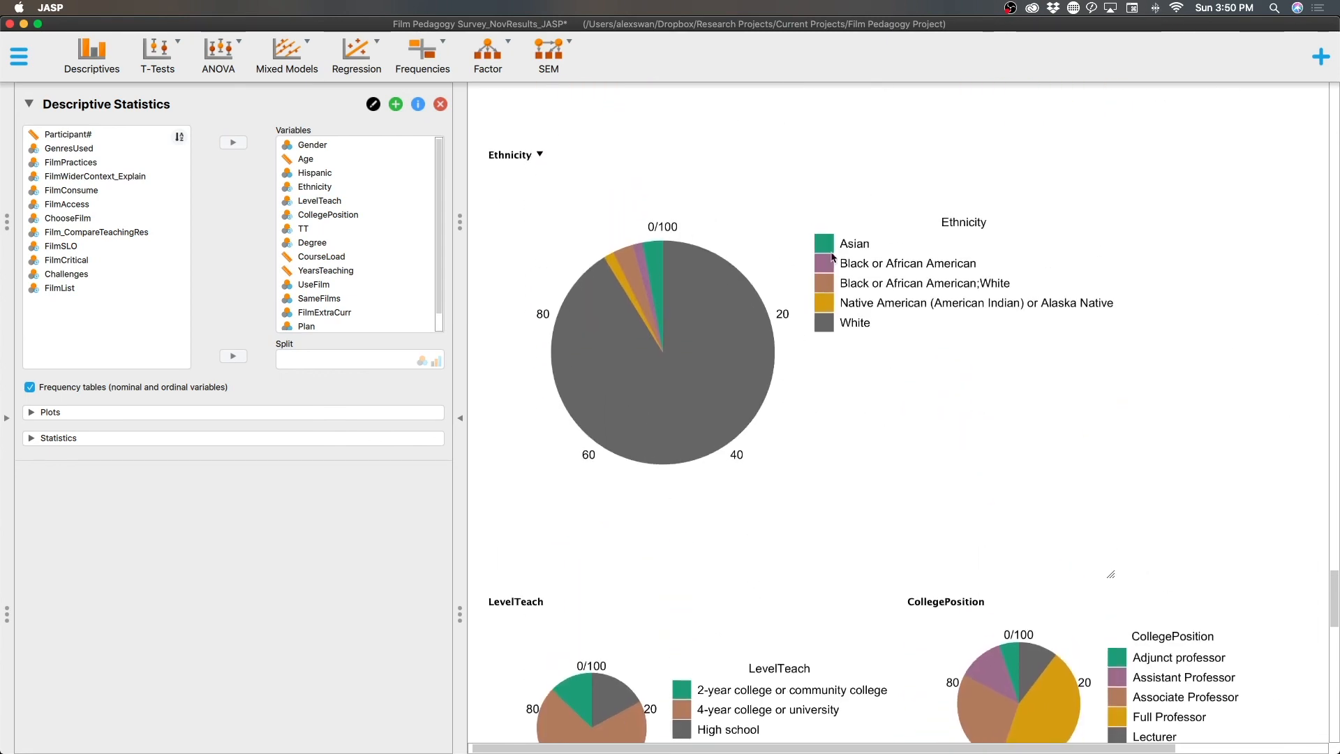
scroll(844, 408, down, 13)
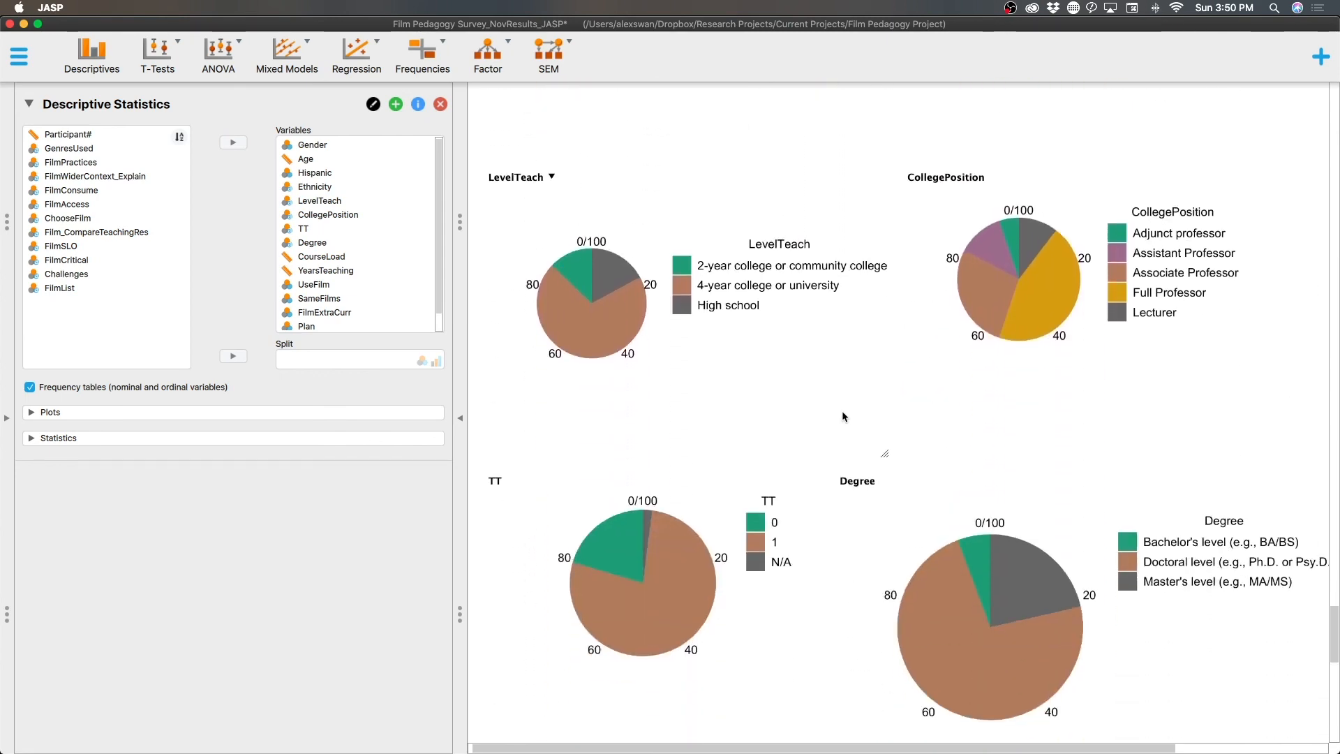
scroll(842, 418, up, 9)
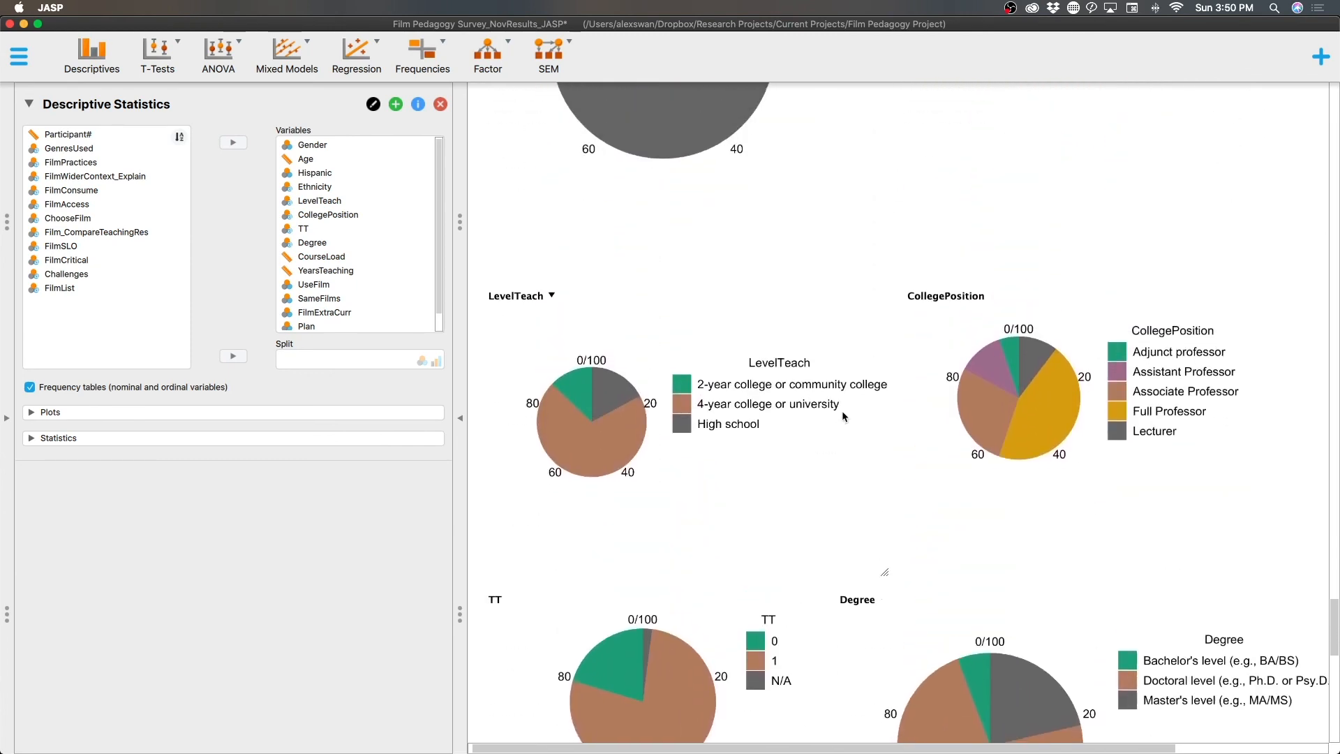
scroll(841, 409, up, 3)
scroll(798, 396, up, 2)
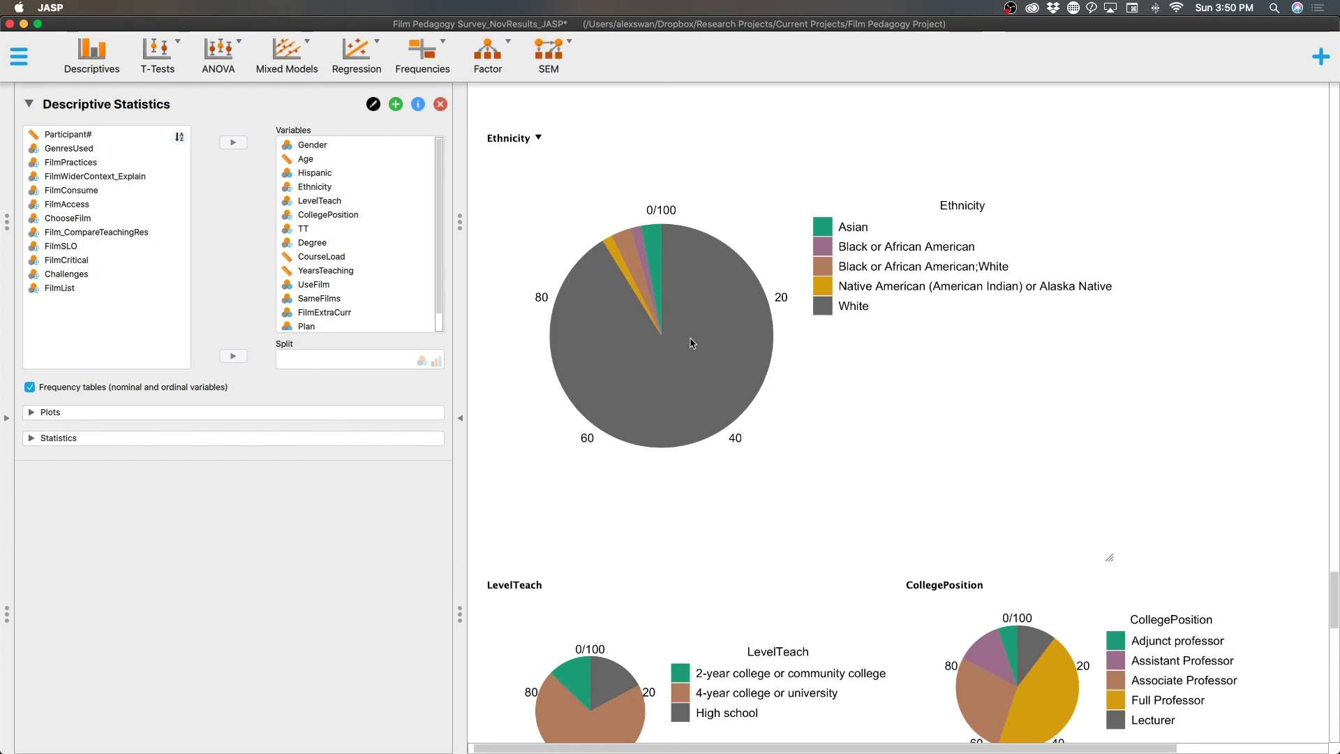
- Switch to the Film Pedagogy Survey's response summary in Google Forms and set the form to accept responses
key(ctrl+Up)
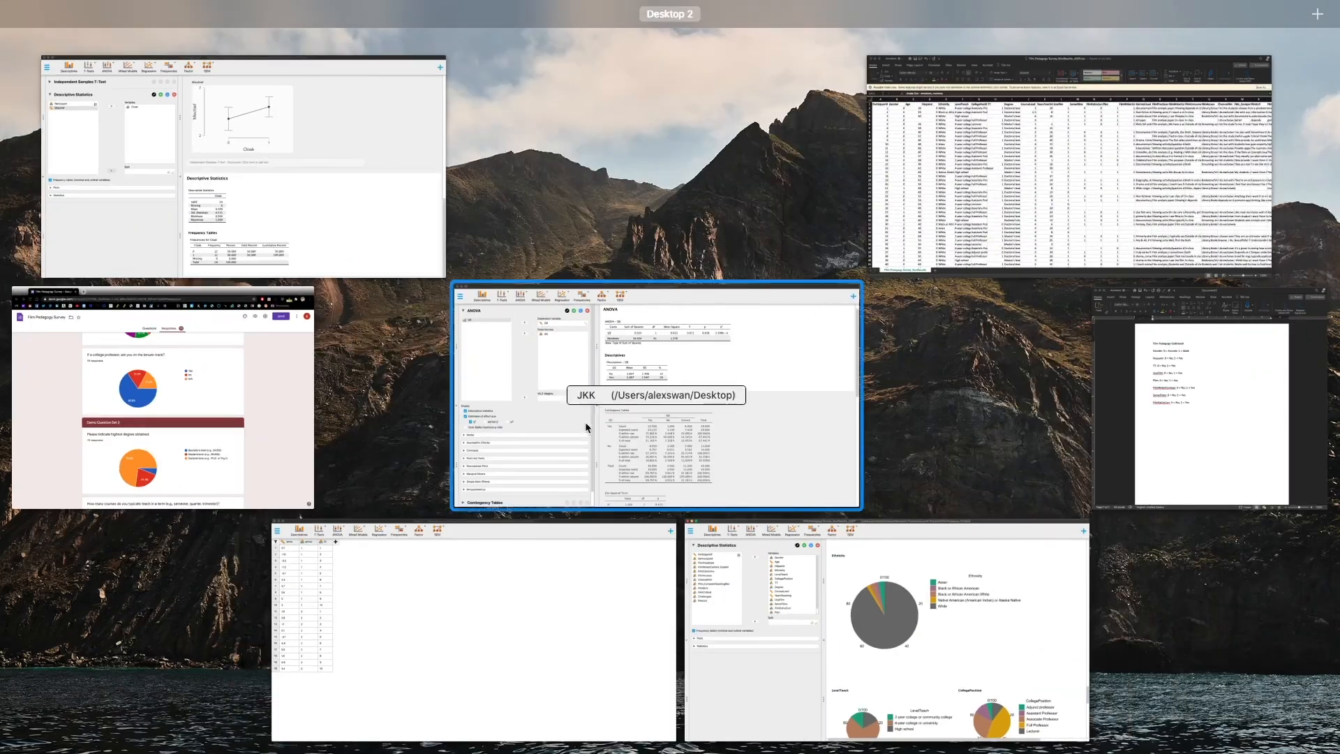
click(266, 434)
scroll(639, 379, up, 10)
scroll(639, 380, up, 10)
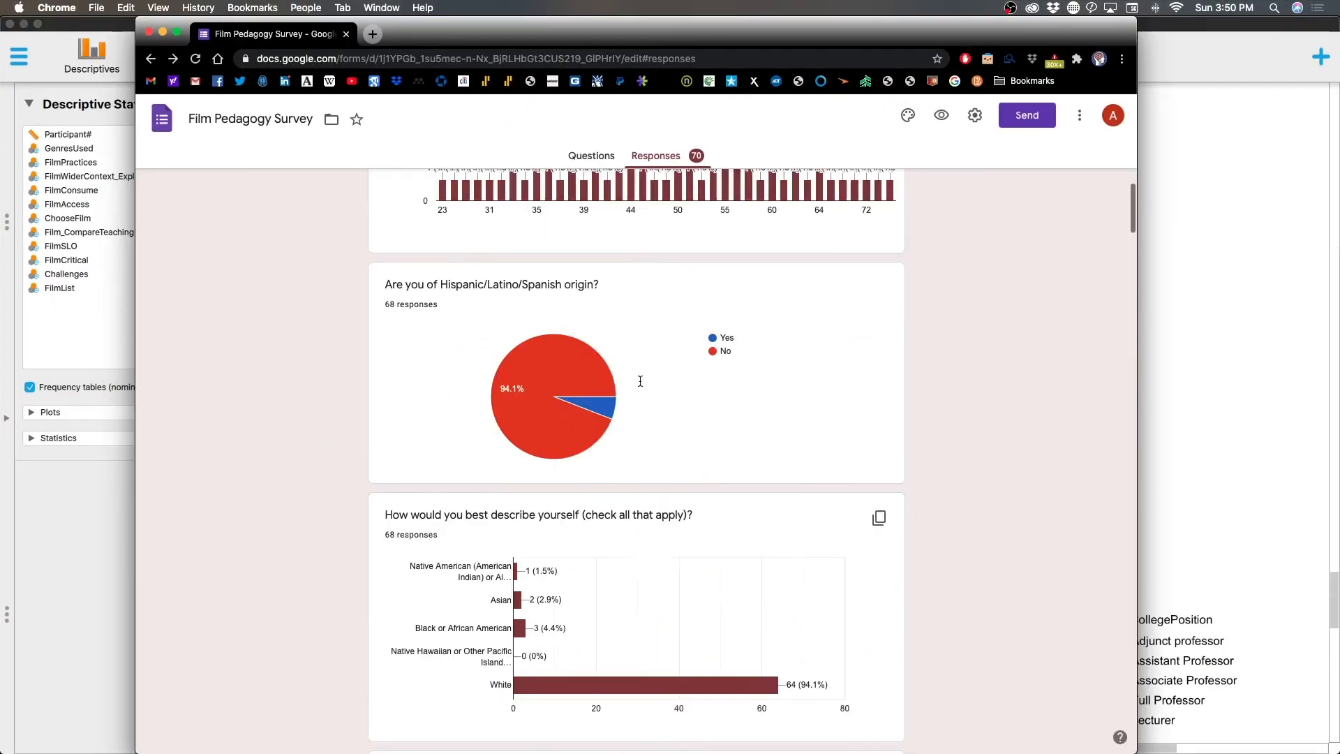
click(875, 242)
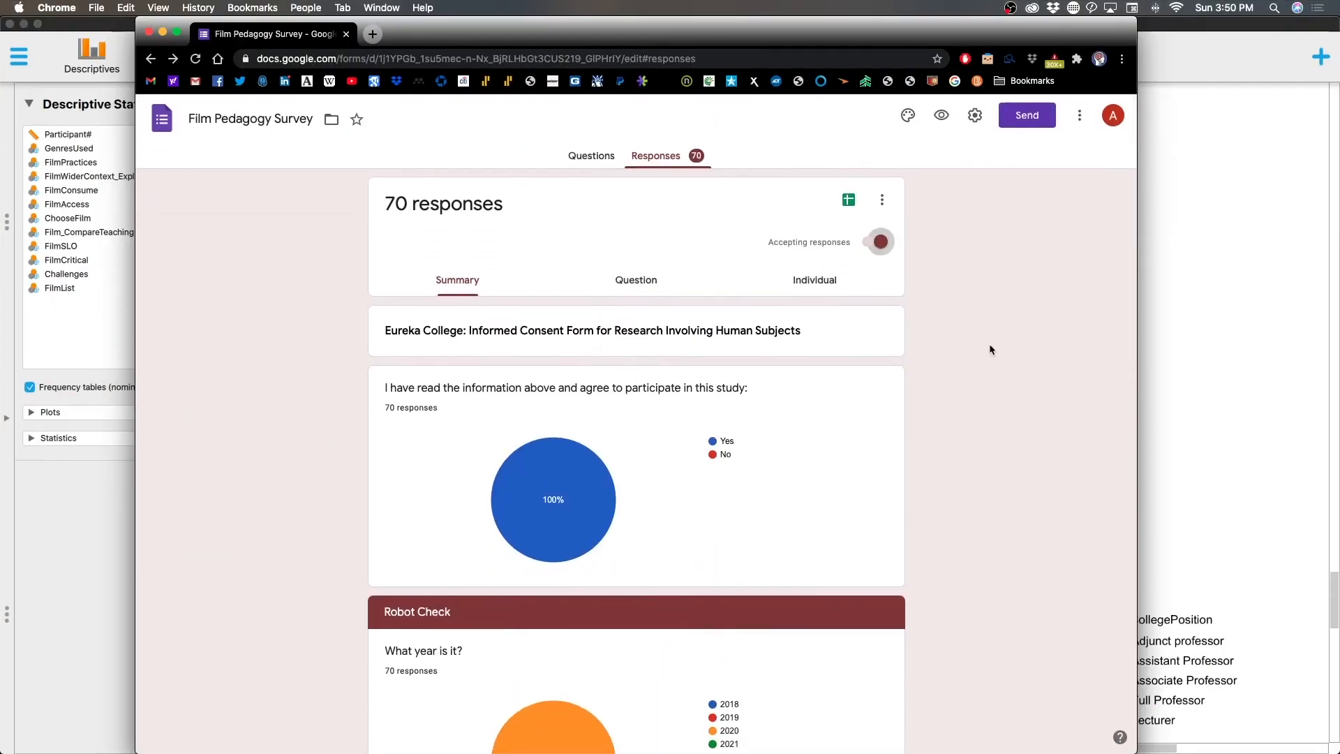